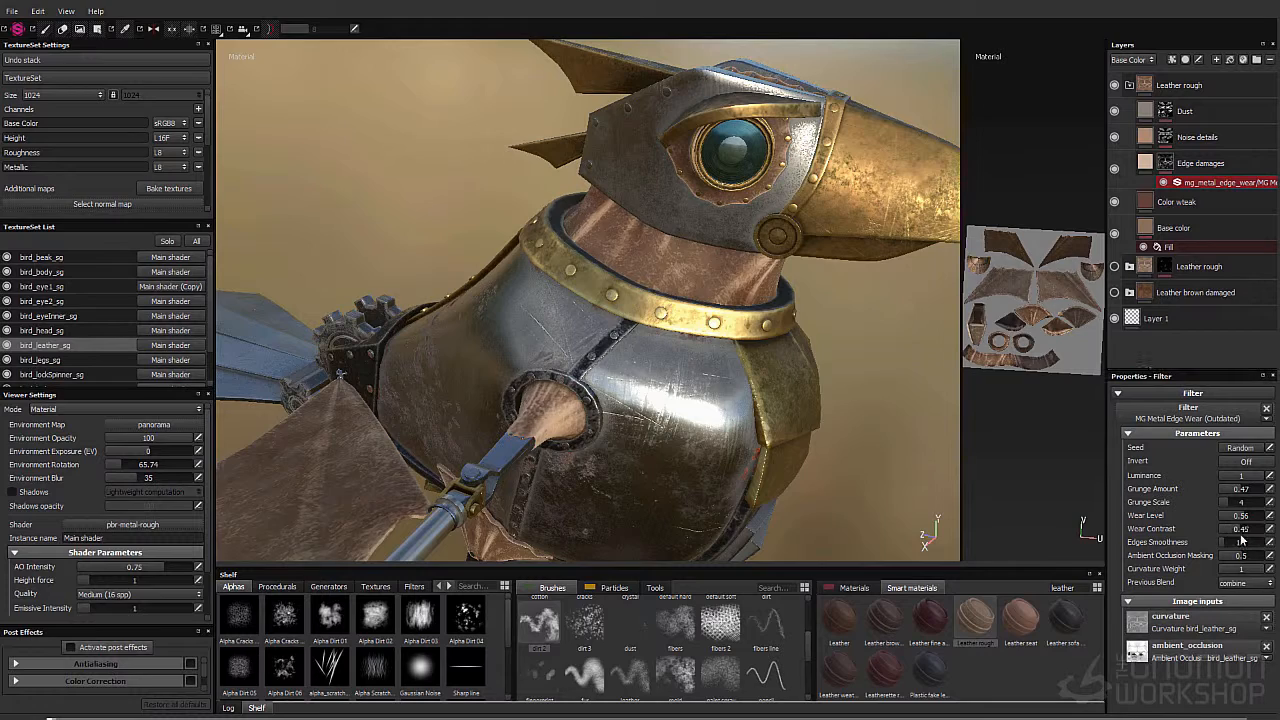
# Step: Set the Edge damages wear filter to wear contrast 0.54, edges smoothness 3.58 and curvature weight 0.61
pyautogui.keyDown('alt'); pyautogui.moveTo(870, 352); pyautogui.dragTo(1021, 425); pyautogui.keyUp('alt')
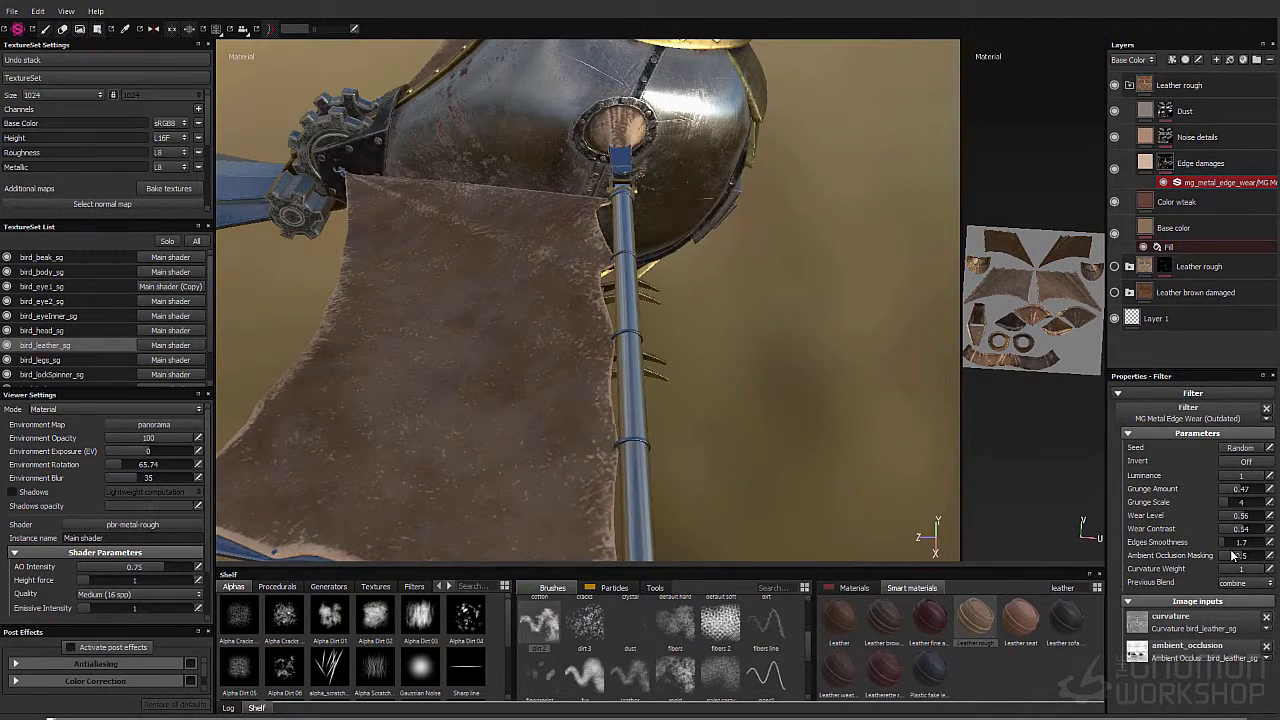
pyautogui.moveTo(1256, 574); pyautogui.dragTo(1241, 569)
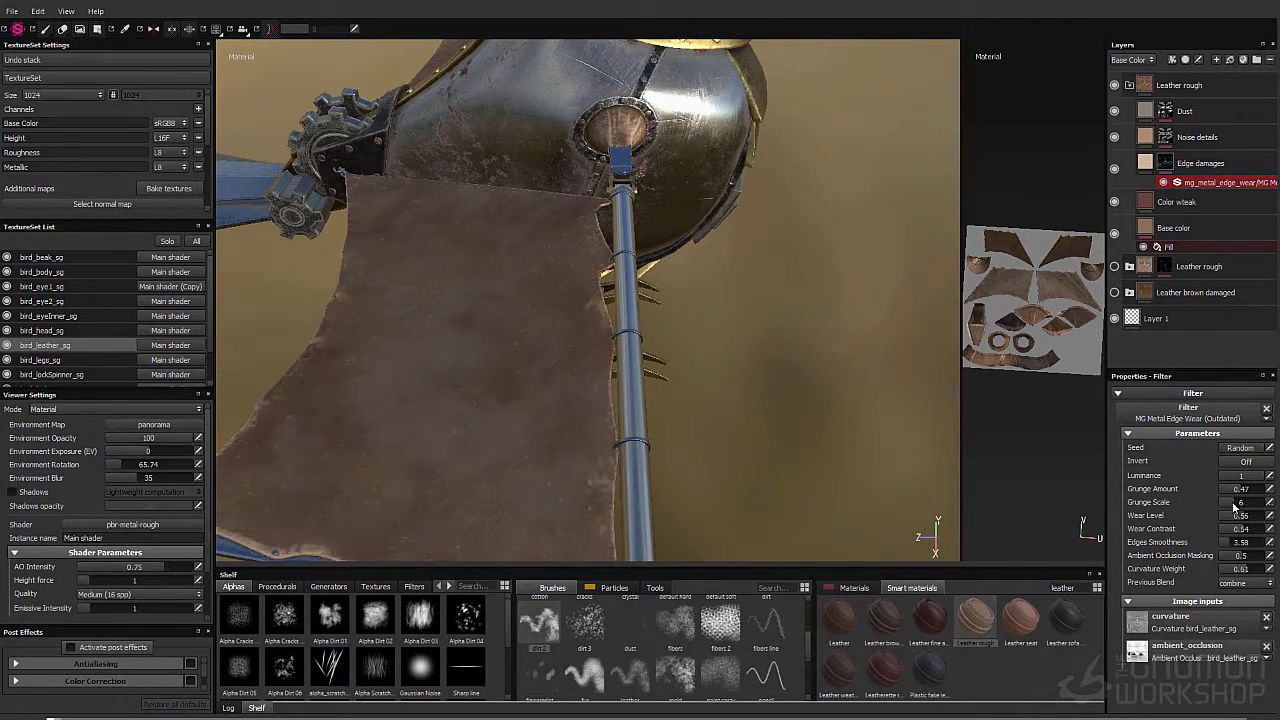
pyautogui.keyDown('alt'); pyautogui.moveTo(600, 250); pyautogui.dragTo(640, 400); pyautogui.keyUp('alt')
# Step: Set the Edge damages wear filter to grunge amount 0.9, wear contrast 0.88 and edges smoothness 5.97, and raise the leather texture size to 2048
pyautogui.click(1166, 205)
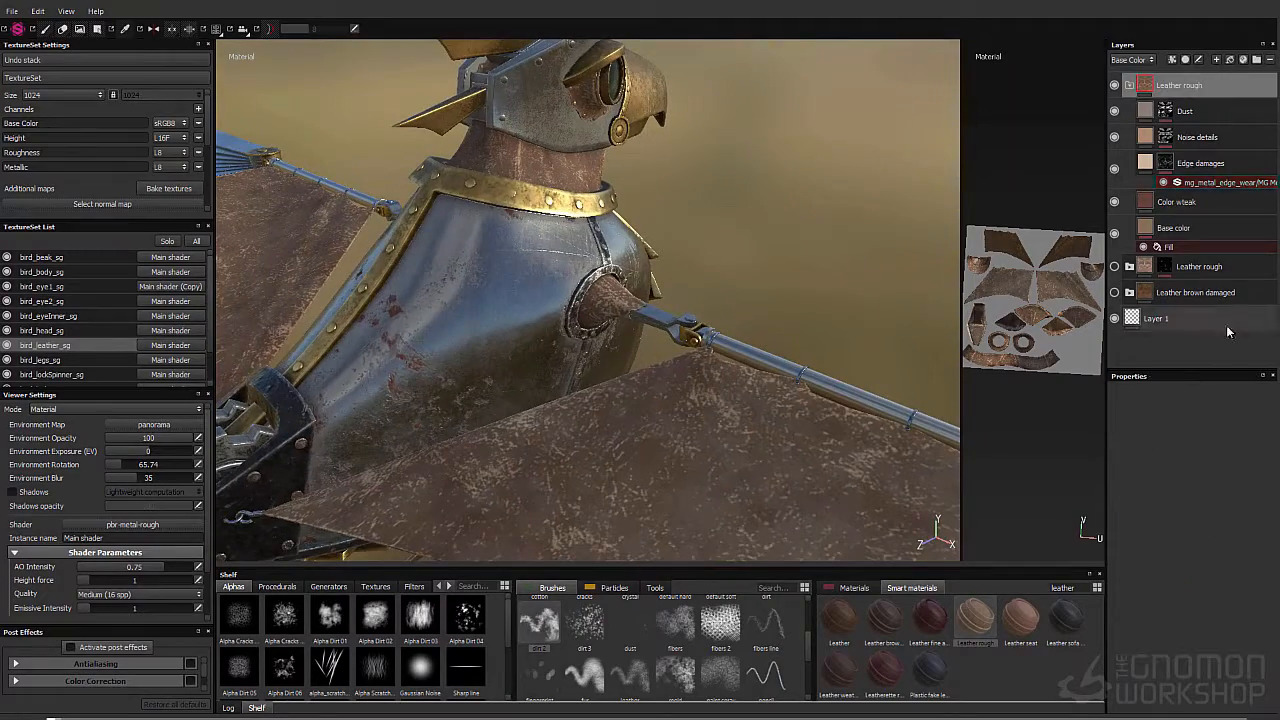
pyautogui.keyDown('alt'); pyautogui.moveTo(700, 330); pyautogui.dragTo(418, 284); pyautogui.keyUp('alt')
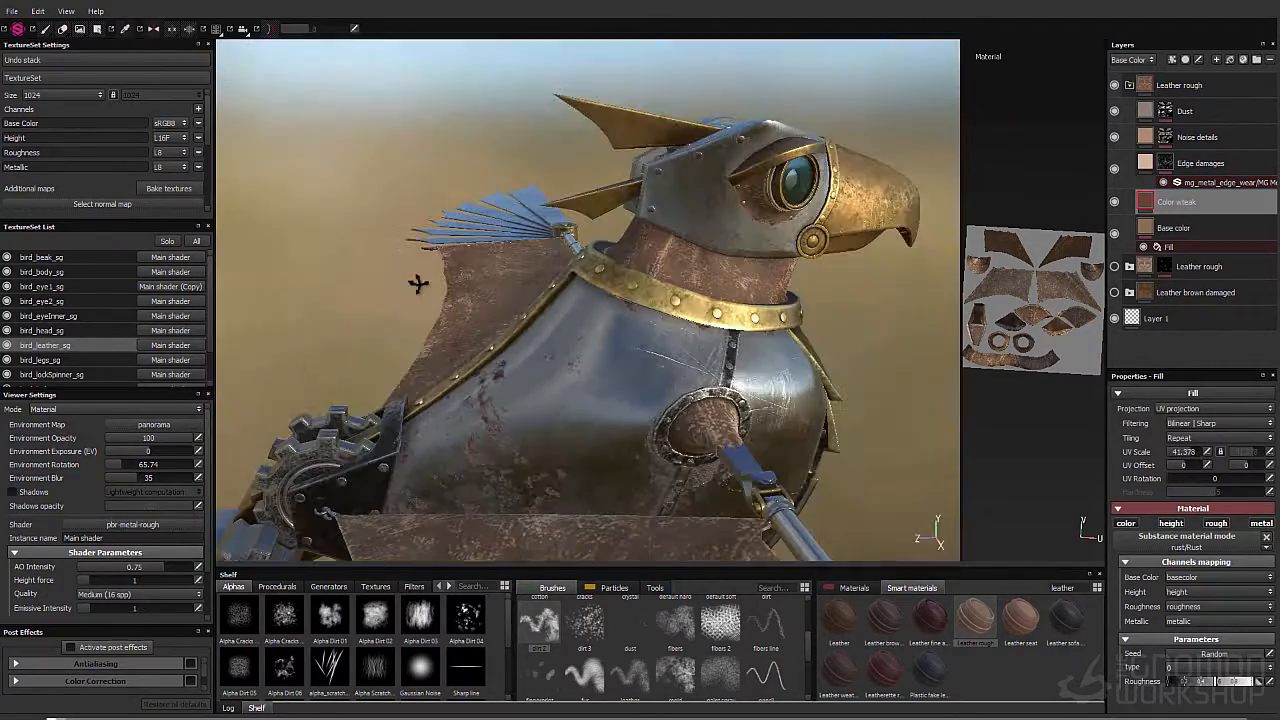
pyautogui.click(1165, 111)
pyautogui.click(1215, 207)
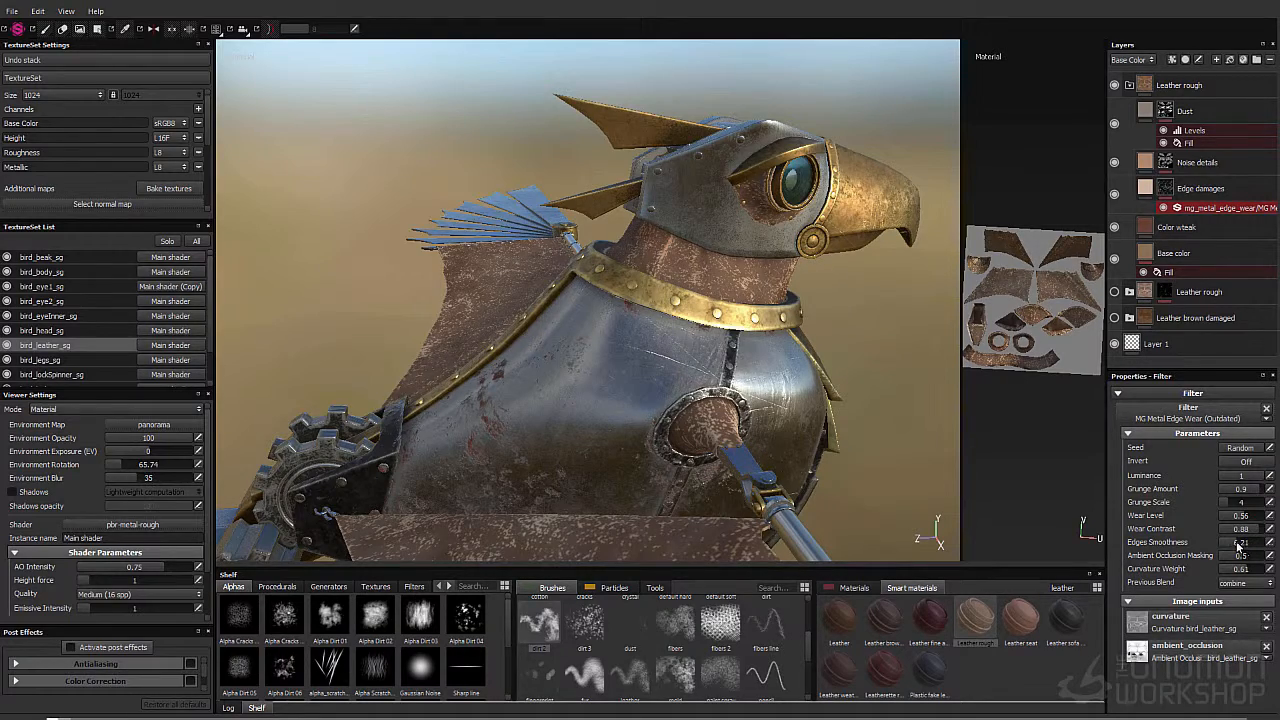
pyautogui.keyDown('alt'); pyautogui.moveTo(600, 300); pyautogui.dragTo(758, 337); pyautogui.keyUp('alt')
pyautogui.keyDown('alt'); pyautogui.moveTo(661, 288); pyautogui.dragTo(1103, 292, button='right'); pyautogui.keyUp('alt')
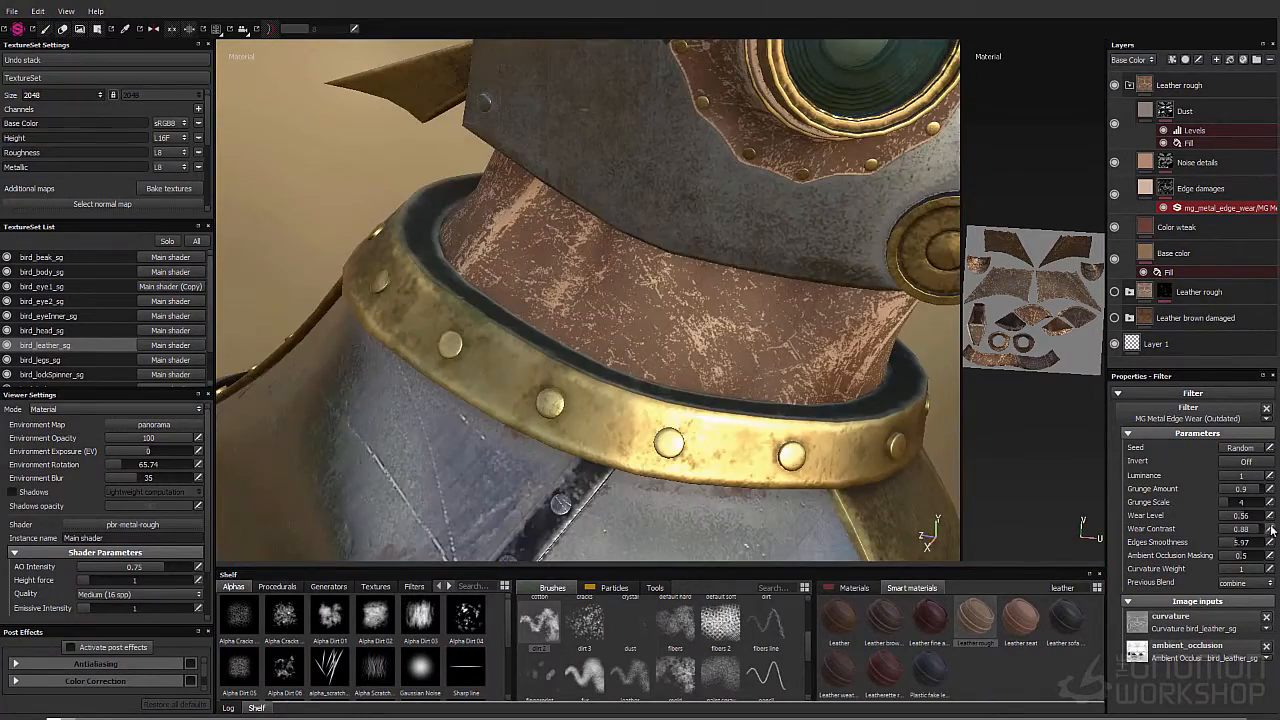
# Step: Set the edge wear filter's ambient occlusion masking to 0.76, edges smoothness to 0.96 and grunge scale to 8
pyautogui.keyDown('alt'); pyautogui.moveTo(1272, 530); pyautogui.dragTo(995, 503, button='right'); pyautogui.keyUp('alt')
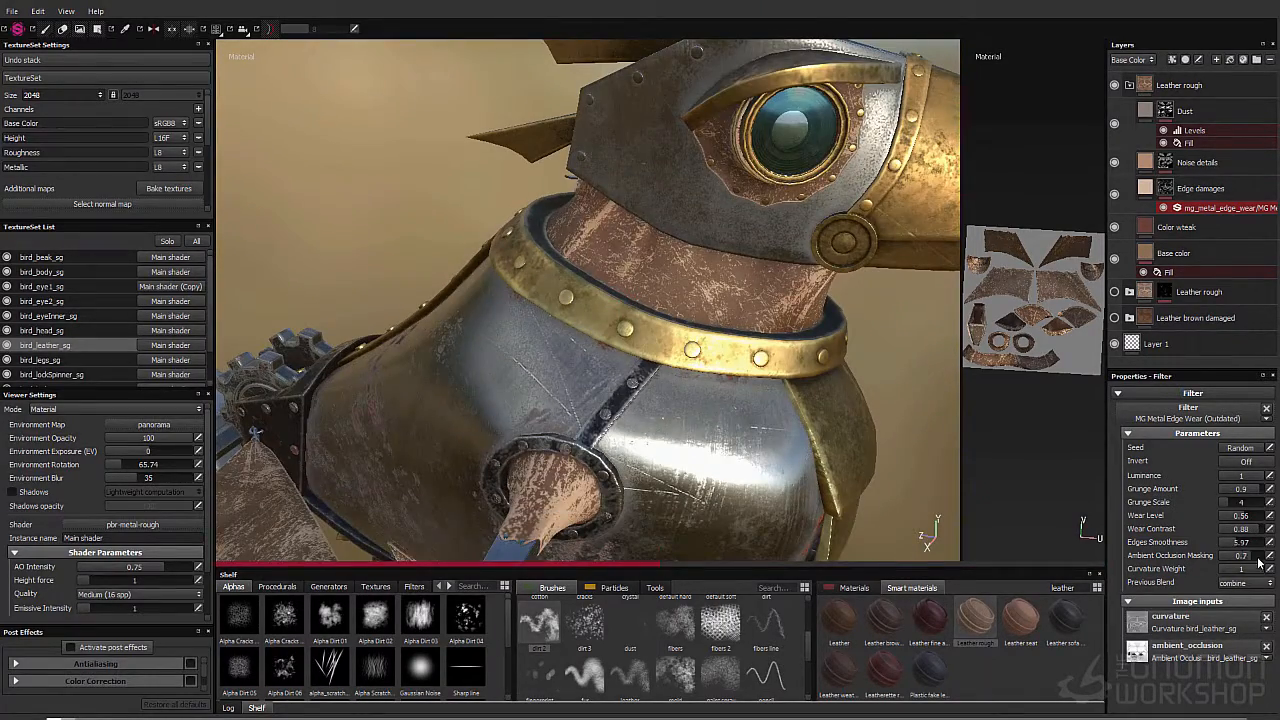
pyautogui.moveTo(1259, 559)
pyautogui.mouseDown()
pyautogui.moveTo(1220, 571)
pyautogui.moveTo(1256, 571)
pyautogui.mouseUp()
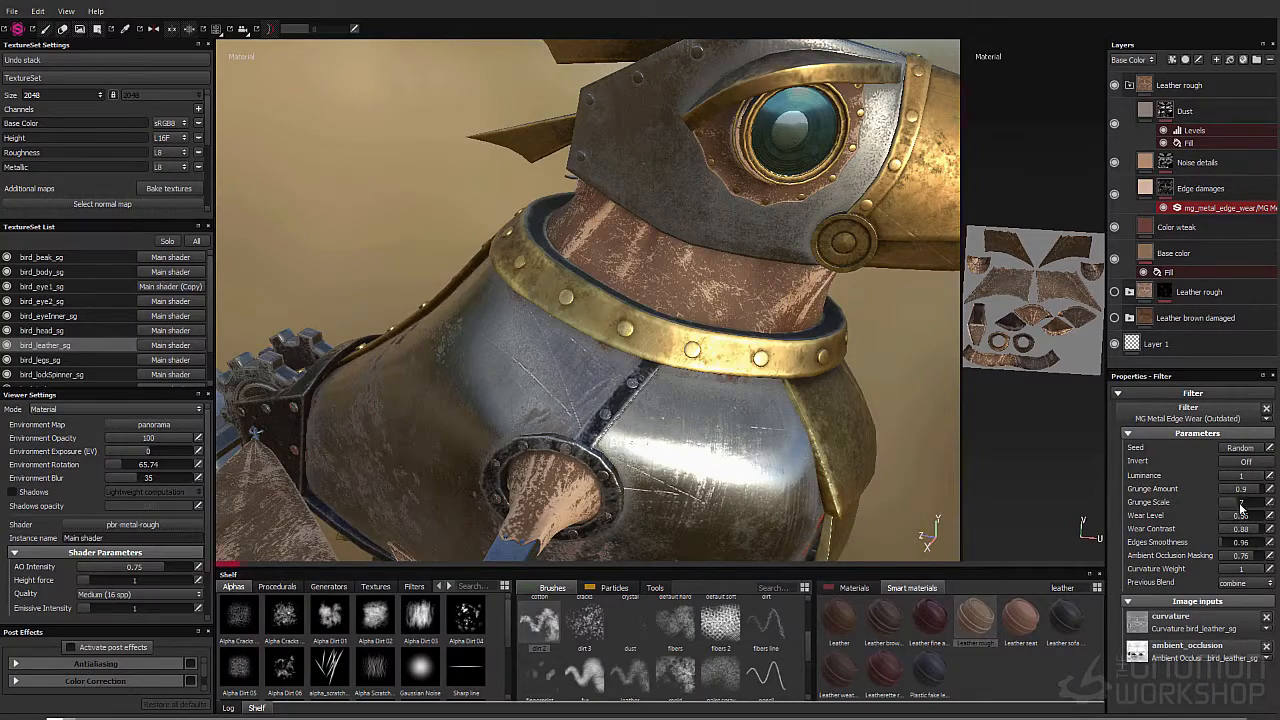
pyautogui.keyDown('alt'); pyautogui.moveTo(600, 335); pyautogui.dragTo(800, 420); pyautogui.keyUp('alt')
pyautogui.keyDown('alt'); pyautogui.moveTo(800, 420); pyautogui.dragTo(490, 381, button='right'); pyautogui.keyUp('alt')
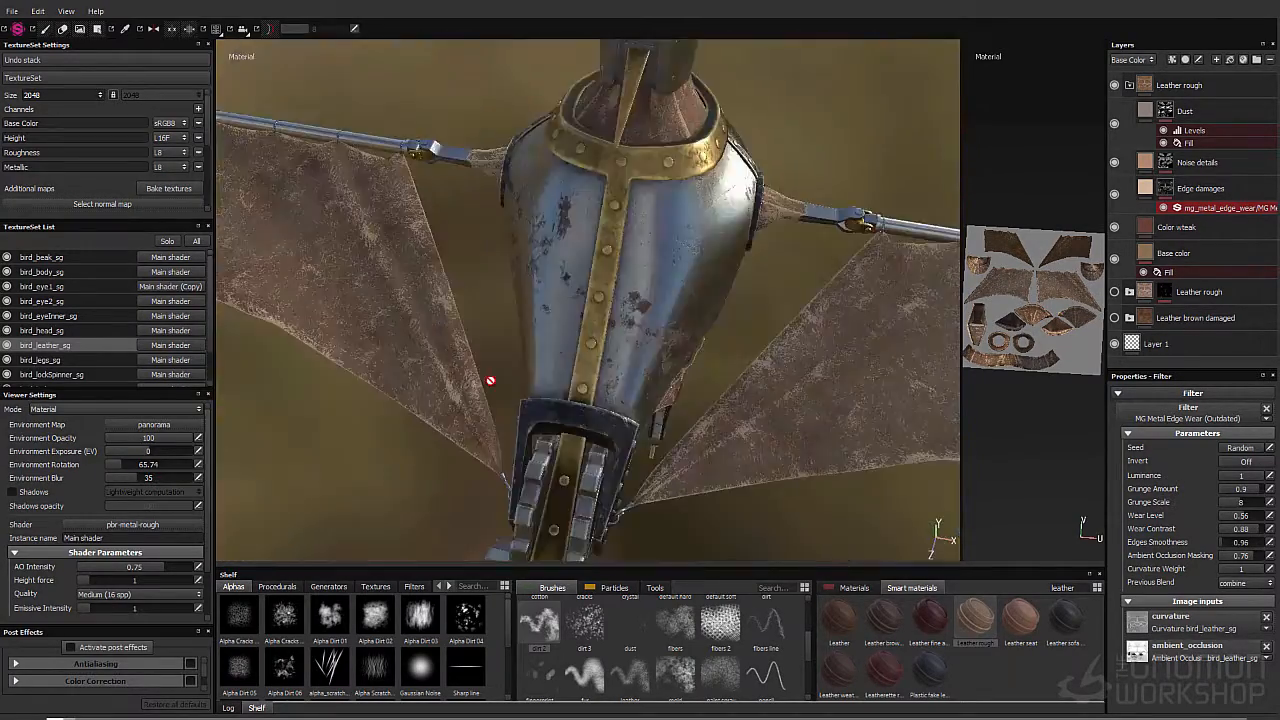
# Step: Set the edge wear filter to grunge amount 0.72, wear level 0.69, wear contrast 0.4, edges smoothness 0 and curvature weight 0.46
pyautogui.keyDown('alt'); pyautogui.moveTo(490, 381); pyautogui.dragTo(596, 319); pyautogui.keyUp('alt')
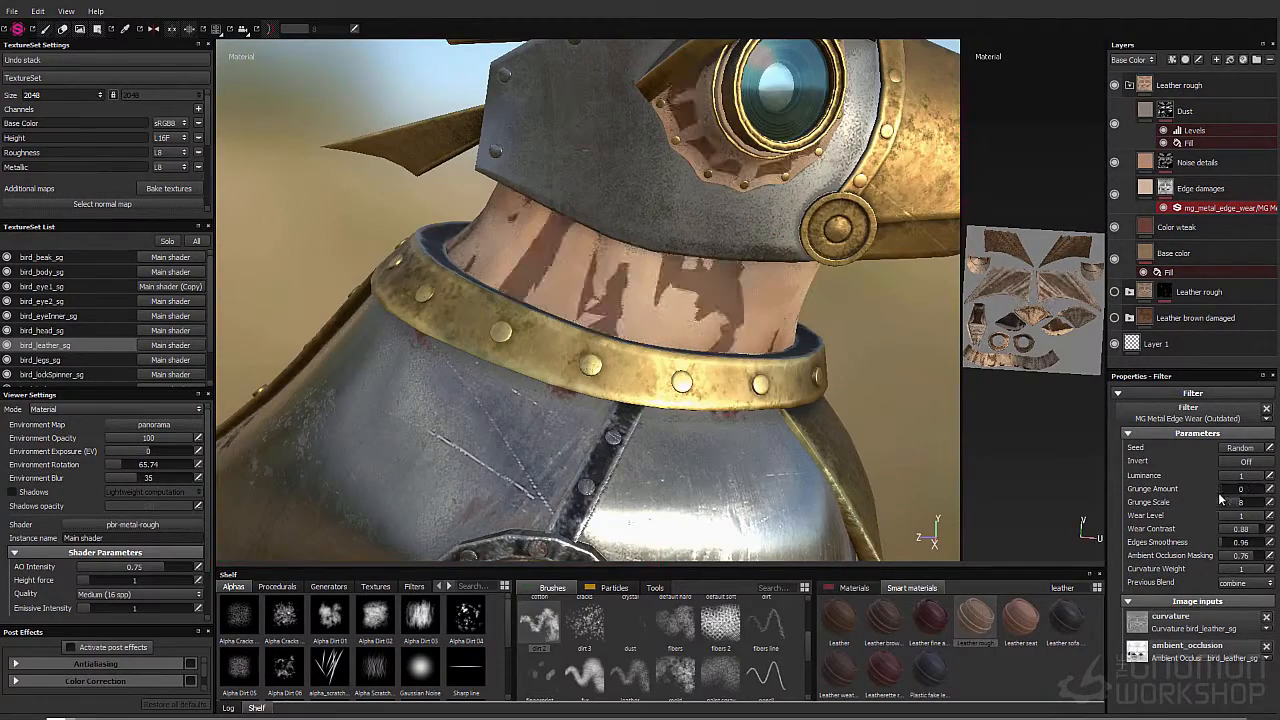
pyautogui.moveTo(1220, 497); pyautogui.dragTo(1245, 537)
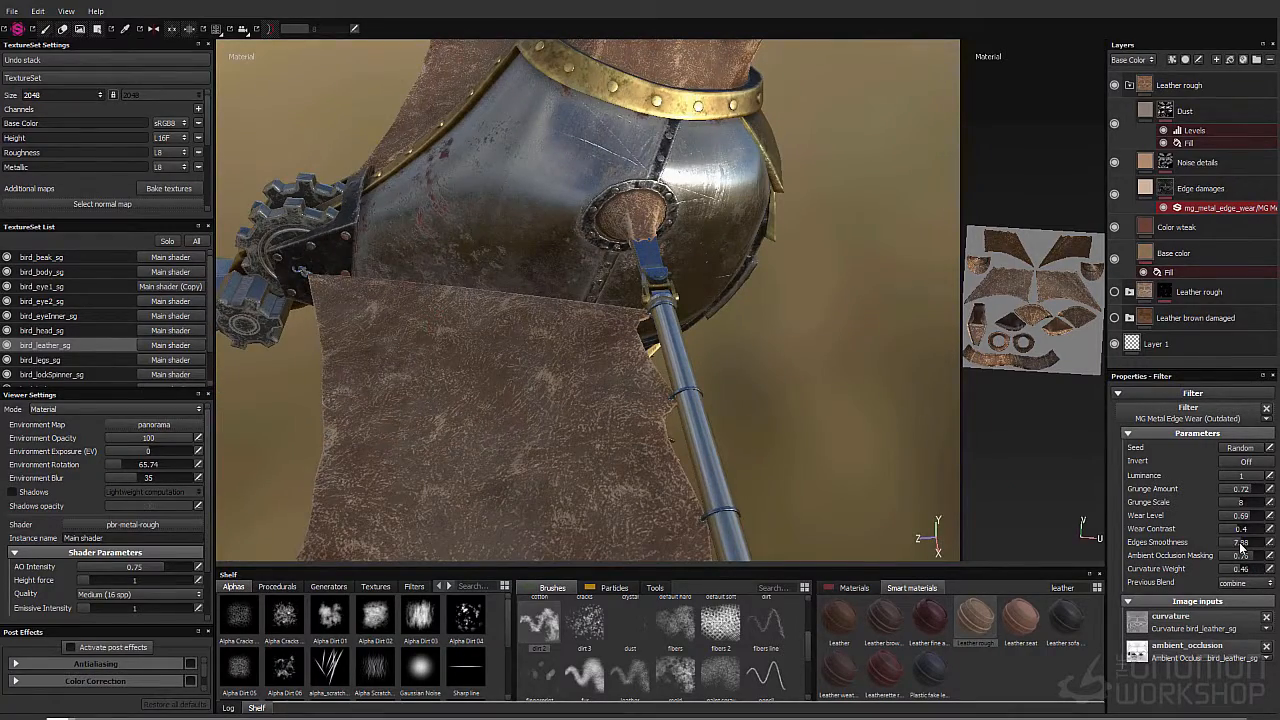
pyautogui.keyDown('alt'); pyautogui.moveTo(985, 542); pyautogui.dragTo(620, 330); pyautogui.keyUp('alt')
pyautogui.keyDown('alt'); pyautogui.moveTo(900, 470); pyautogui.dragTo(640, 340); pyautogui.keyUp('alt')
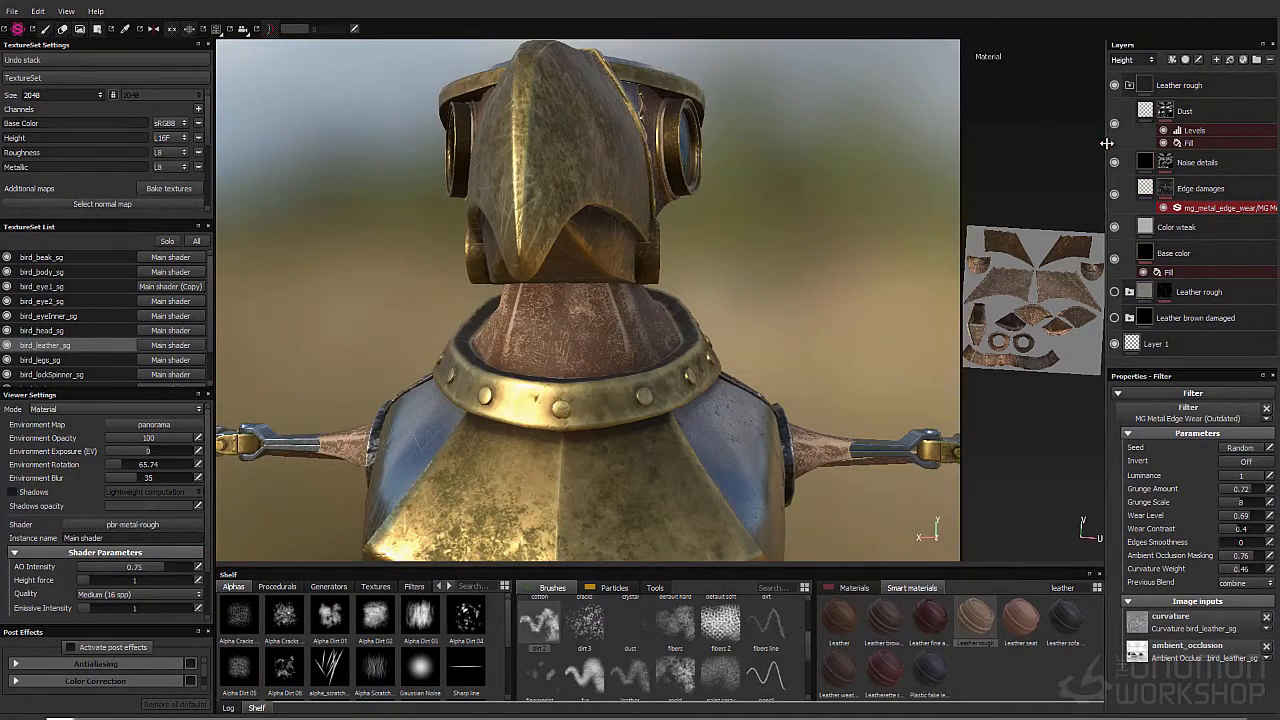
# Step: Widen the layer stack, enable height on the Edge damages fill and lower its height slightly below zero
pyautogui.moveTo(1107, 143); pyautogui.dragTo(995, 150)
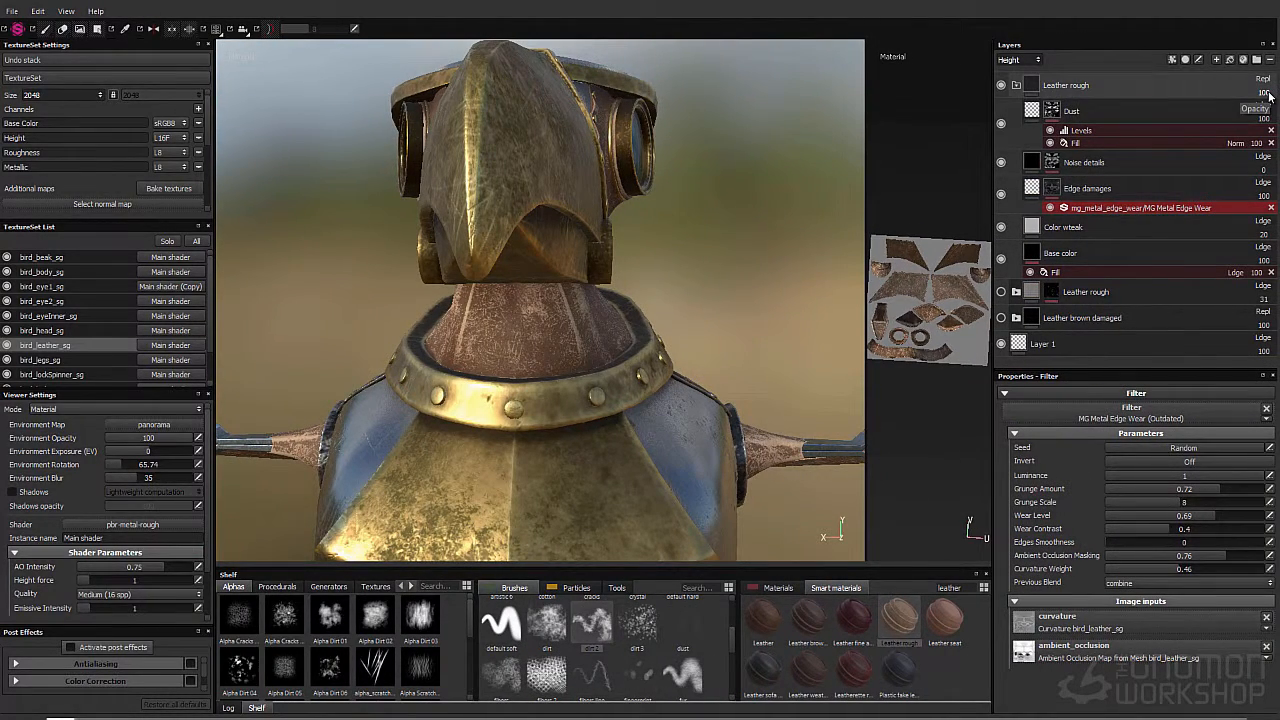
pyautogui.click(1052, 188)
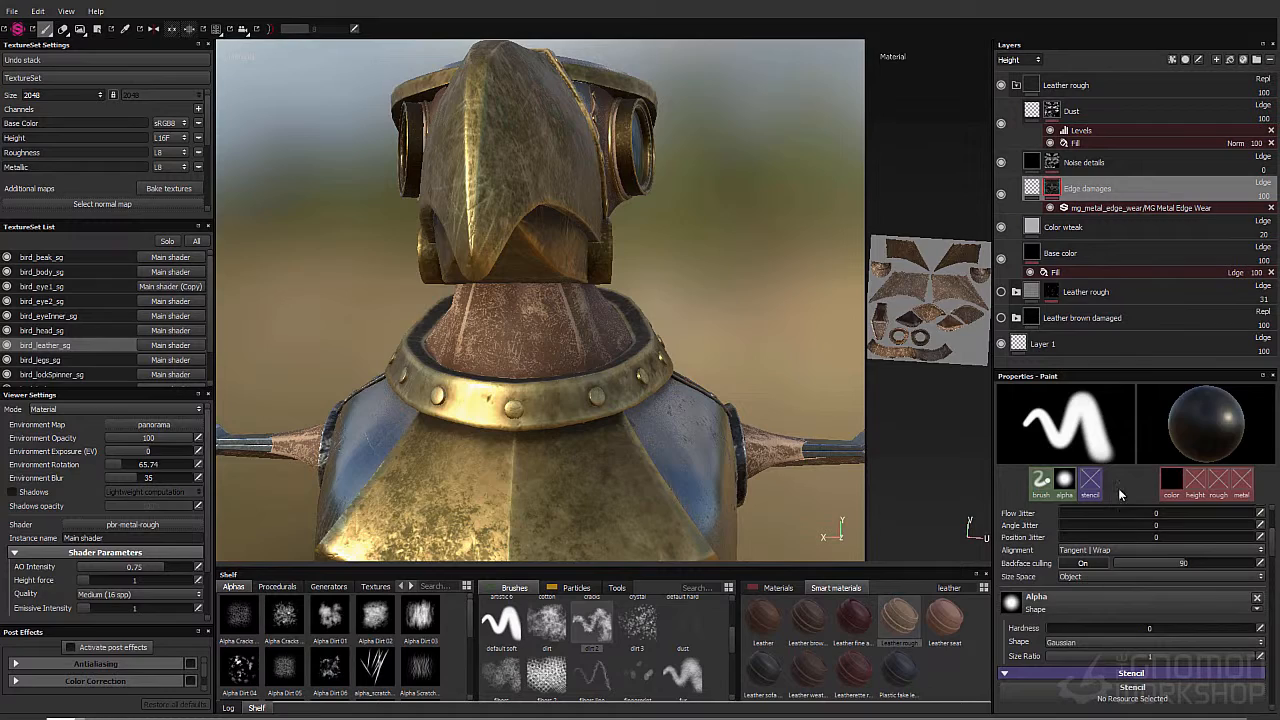
pyautogui.click(1032, 188)
pyautogui.keyDown('alt'); pyautogui.moveTo(800, 400); pyautogui.dragTo(750, 410); pyautogui.keyUp('alt')
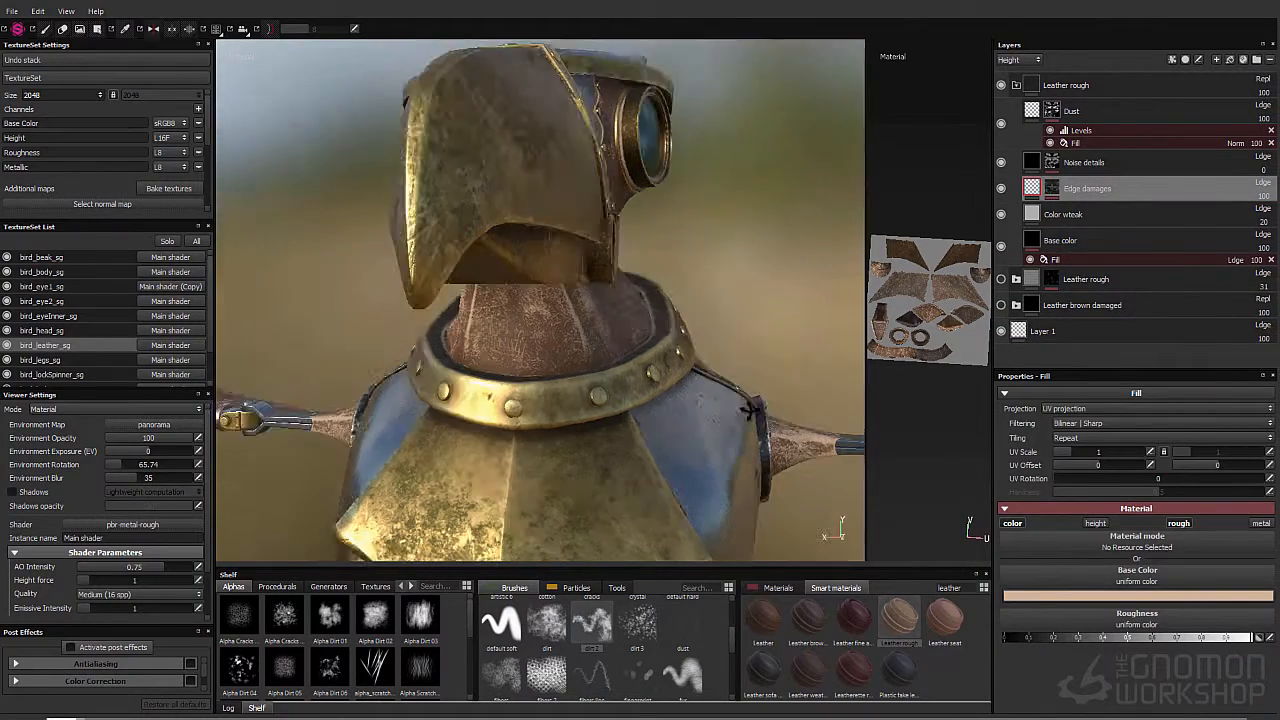
pyautogui.click(1095, 523)
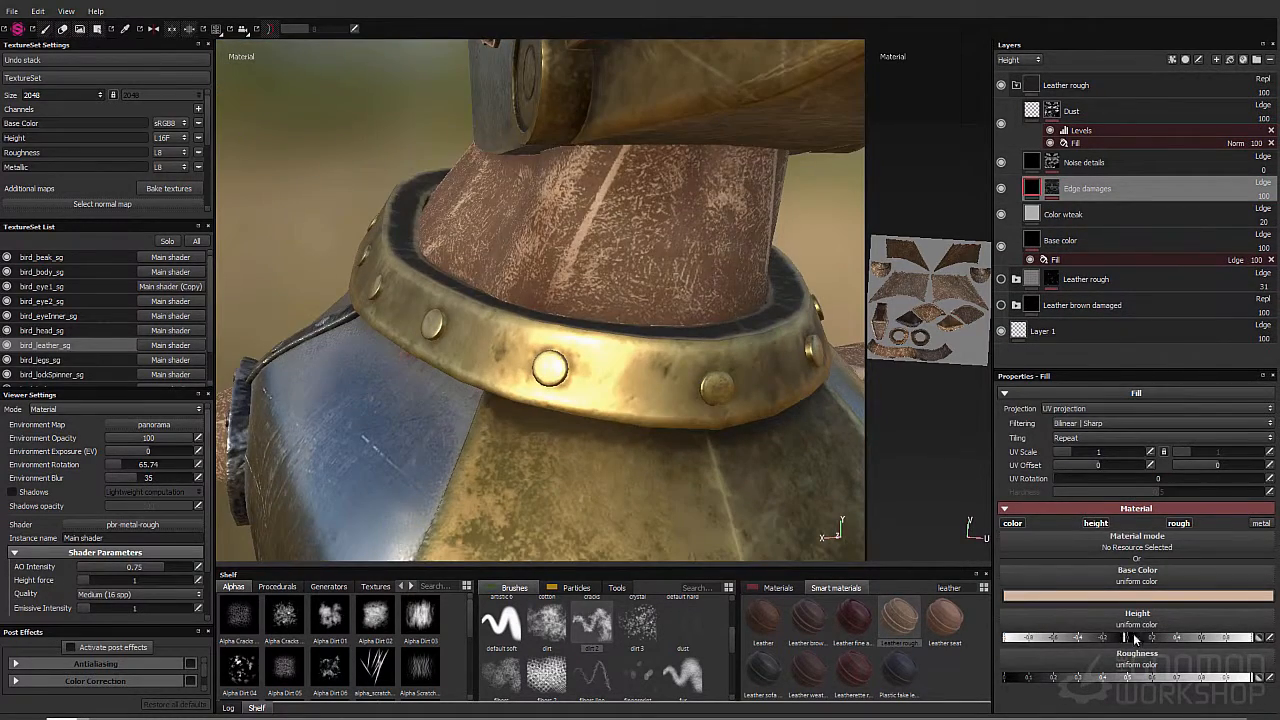
pyautogui.moveTo(1134, 638)
pyautogui.mouseDown()
pyautogui.moveTo(1091, 646)
pyautogui.moveTo(1113, 643)
pyautogui.mouseUp()
pyautogui.keyDown('alt'); pyautogui.moveTo(790, 370); pyautogui.dragTo(714, 357); pyautogui.keyUp('alt')
pyautogui.keyDown('alt'); pyautogui.moveTo(714, 357); pyautogui.dragTo(431, 374, button='right'); pyautogui.keyUp('alt')
pyautogui.keyDown('alt'); pyautogui.moveTo(431, 374); pyautogui.dragTo(360, 333); pyautogui.keyUp('alt')
pyautogui.keyDown('alt'); pyautogui.moveTo(360, 333); pyautogui.dragTo(632, 346, button='right'); pyautogui.keyUp('alt')
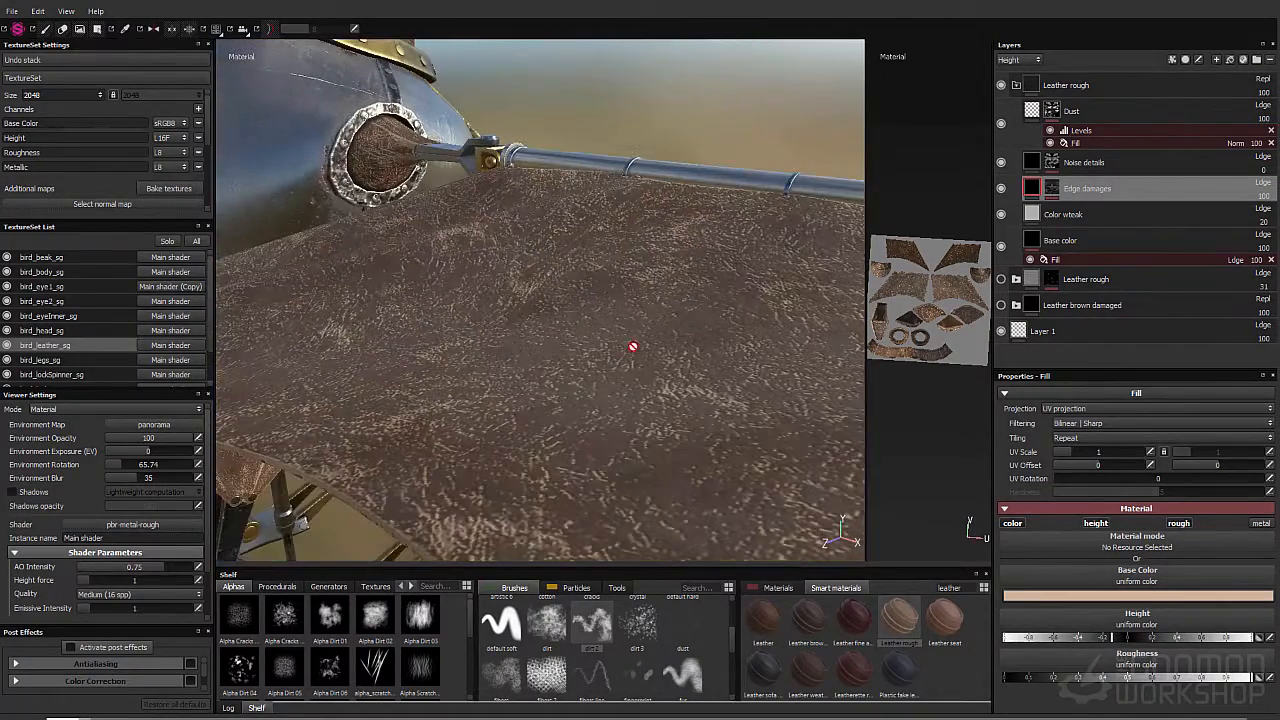
# Step: Set the Edge damages wear filter's grunge amount to 0.37 and wear level to 0.85
pyautogui.click(158, 192)
pyautogui.click(600, 569)
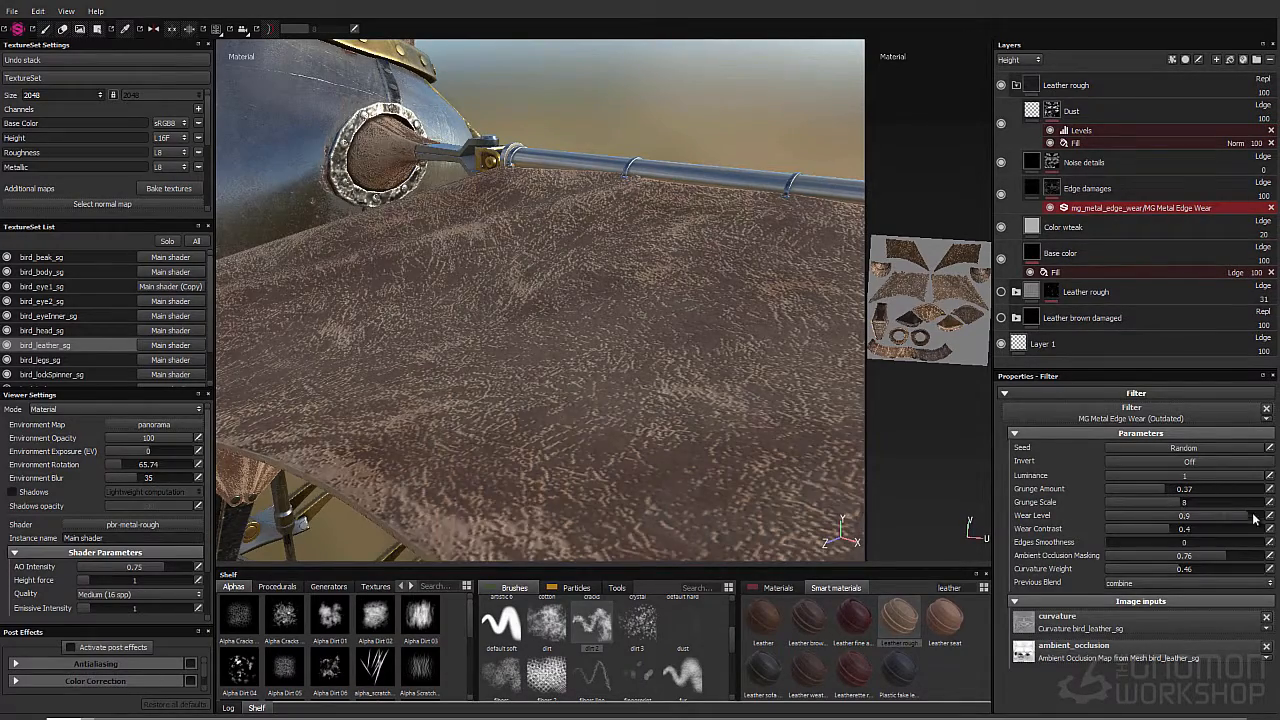
pyautogui.moveTo(1254, 518); pyautogui.dragTo(1245, 518)
pyautogui.keyDown('alt'); pyautogui.moveTo(470, 310); pyautogui.dragTo(600, 309); pyautogui.keyUp('alt')
pyautogui.keyDown('alt'); pyautogui.moveTo(600, 309); pyautogui.dragTo(590, 295, button='middle'); pyautogui.keyUp('alt')
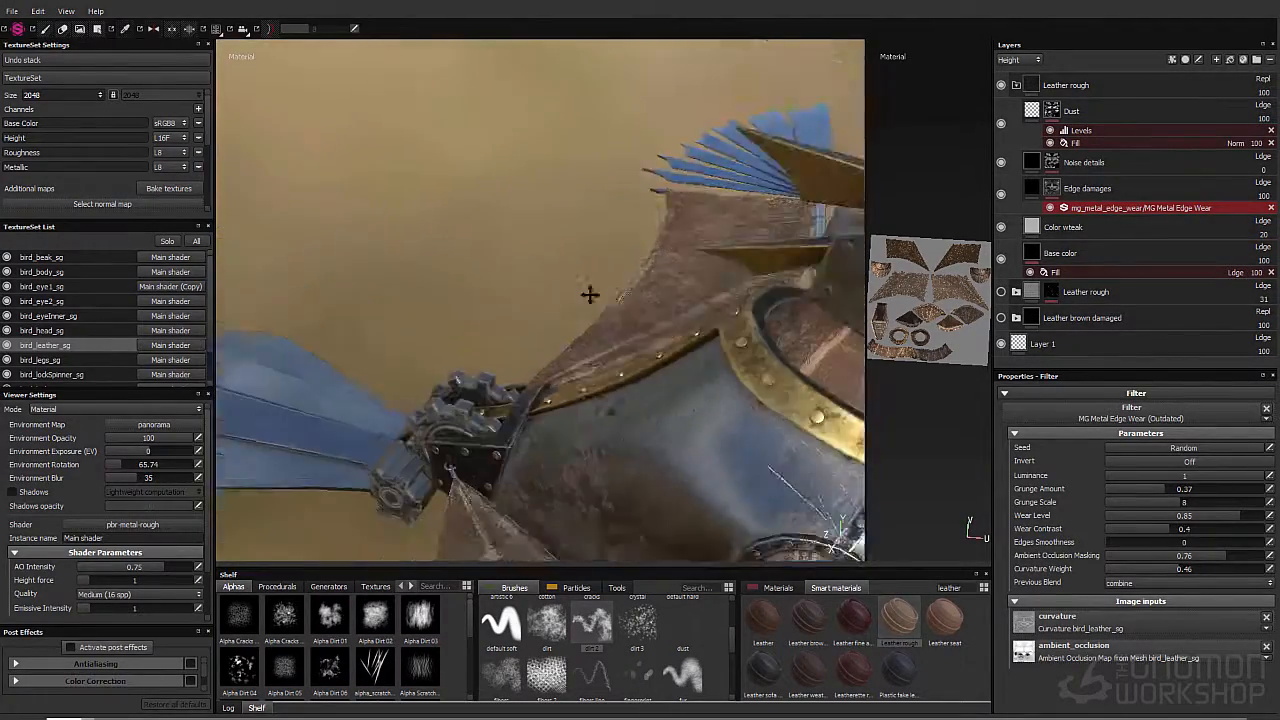
# Step: Set the edge wear filter's edges smoothness to 3.65, wear level to 0.56 and wear contrast to 0.22
pyautogui.keyDown('alt'); pyautogui.moveTo(590, 295); pyautogui.dragTo(600, 194); pyautogui.keyUp('alt')
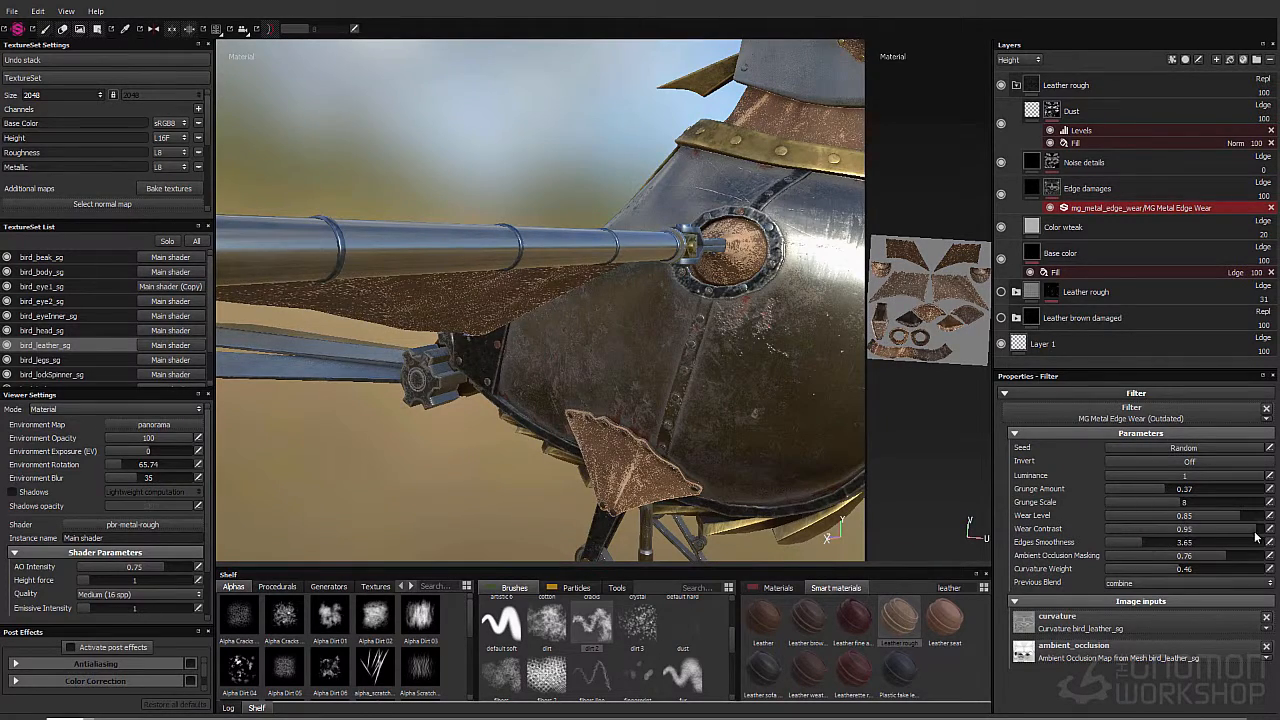
pyautogui.moveTo(1212, 520); pyautogui.dragTo(1195, 520)
pyautogui.keyDown('alt'); pyautogui.moveTo(625, 470); pyautogui.dragTo(650, 360); pyautogui.keyUp('alt')
pyautogui.keyDown('alt'); pyautogui.moveTo(380, 265); pyautogui.dragTo(549, 323, button='middle'); pyautogui.keyUp('alt')
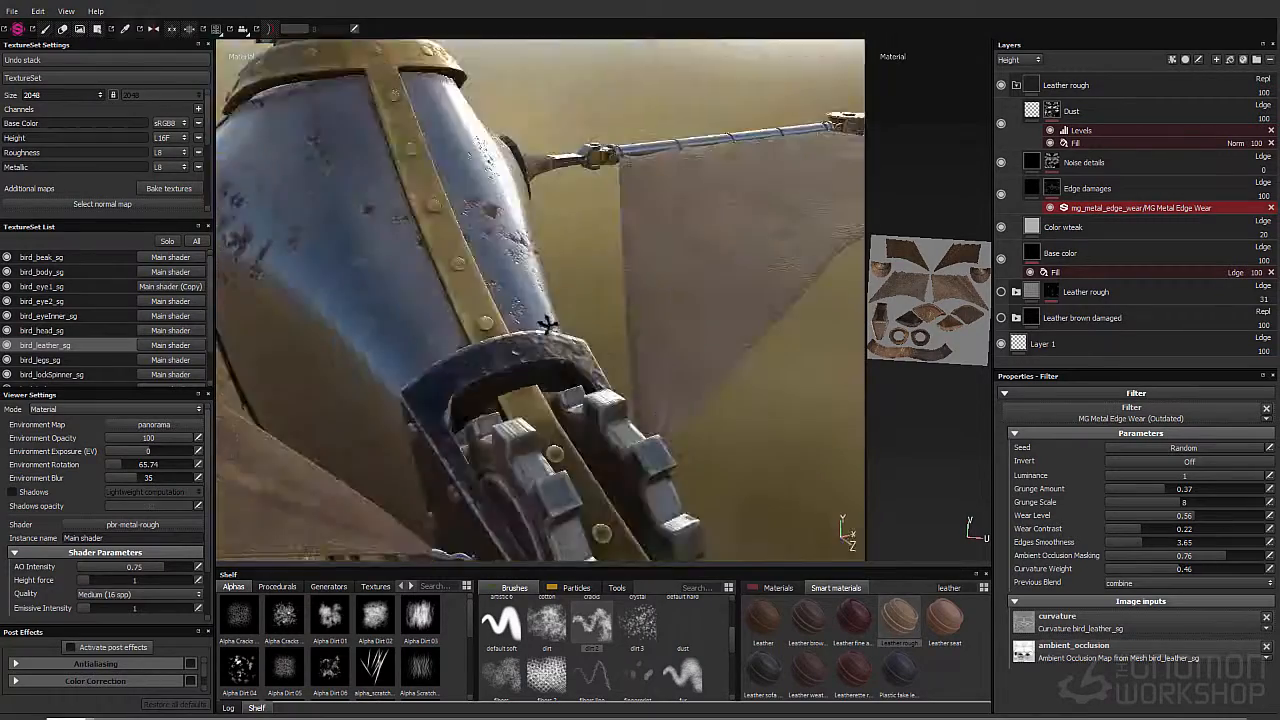
pyautogui.keyDown('alt'); pyautogui.moveTo(549, 323); pyautogui.dragTo(603, 363, button='right'); pyautogui.keyUp('alt')
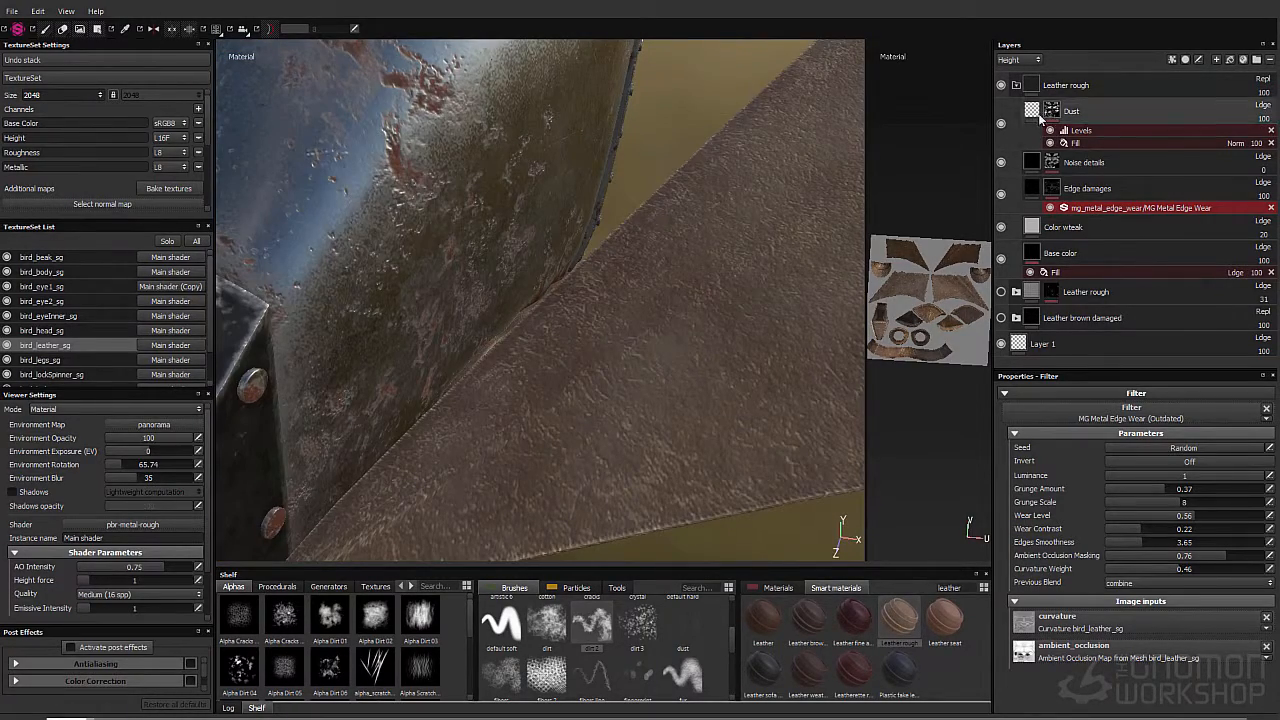
# Step: Raise the Noise details fill's height and set the layer's height opacity to 32
pyautogui.click(1053, 165)
pyautogui.keyDown('alt'); pyautogui.moveTo(585, 500); pyautogui.dragTo(480, 473); pyautogui.keyUp('alt')
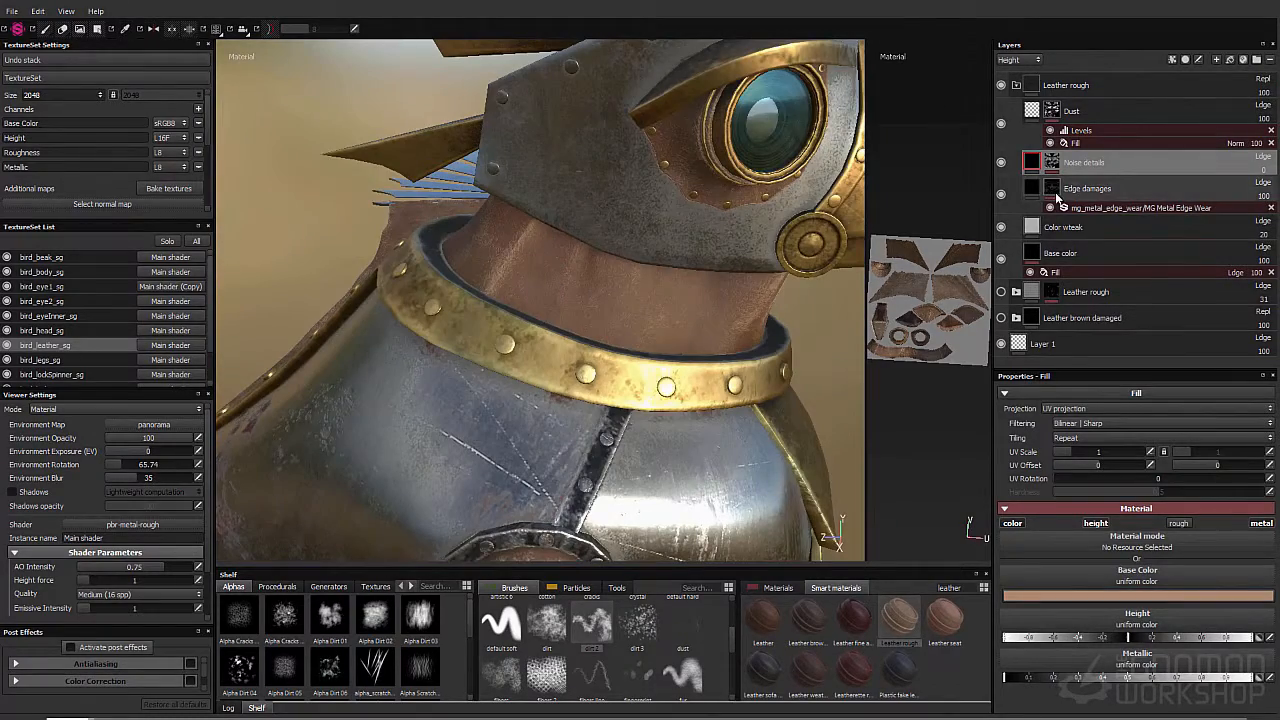
pyautogui.moveTo(1053, 165)
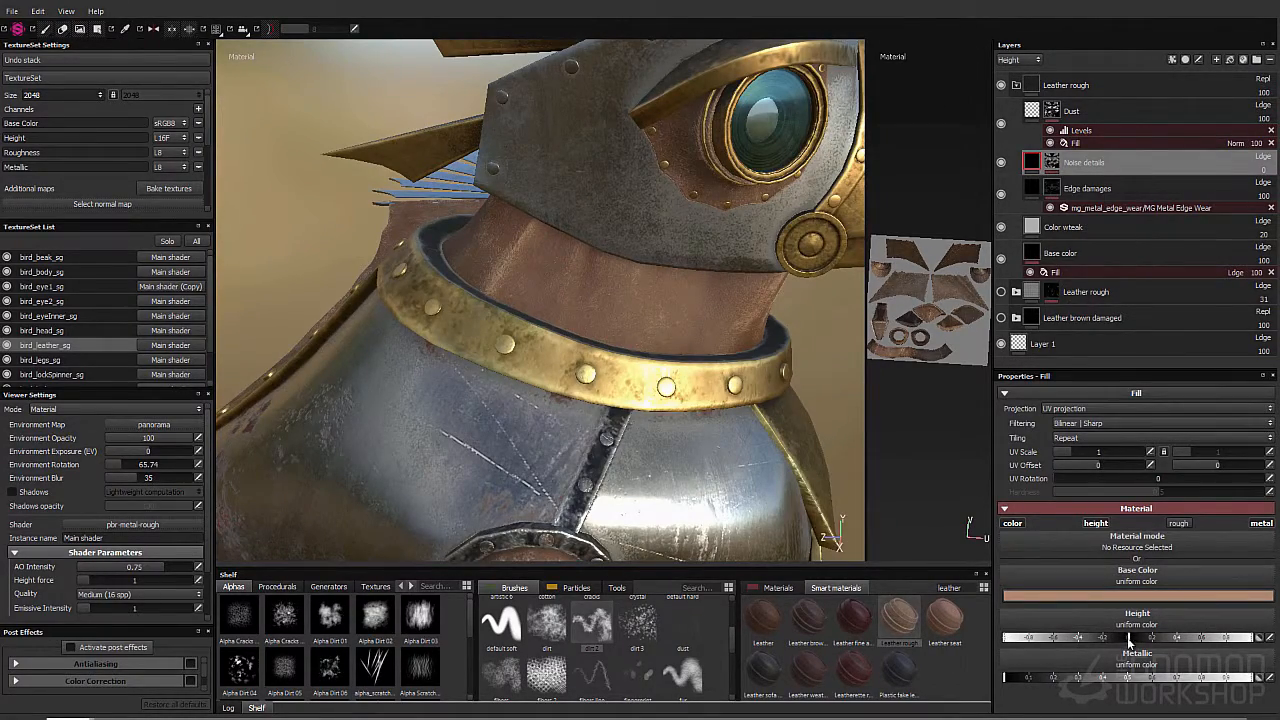
pyautogui.keyDown('alt'); pyautogui.moveTo(375, 440); pyautogui.dragTo(550, 400); pyautogui.keyUp('alt')
pyautogui.keyDown('alt'); pyautogui.moveTo(550, 400); pyautogui.dragTo(410, 290, button='middle'); pyautogui.keyUp('alt')
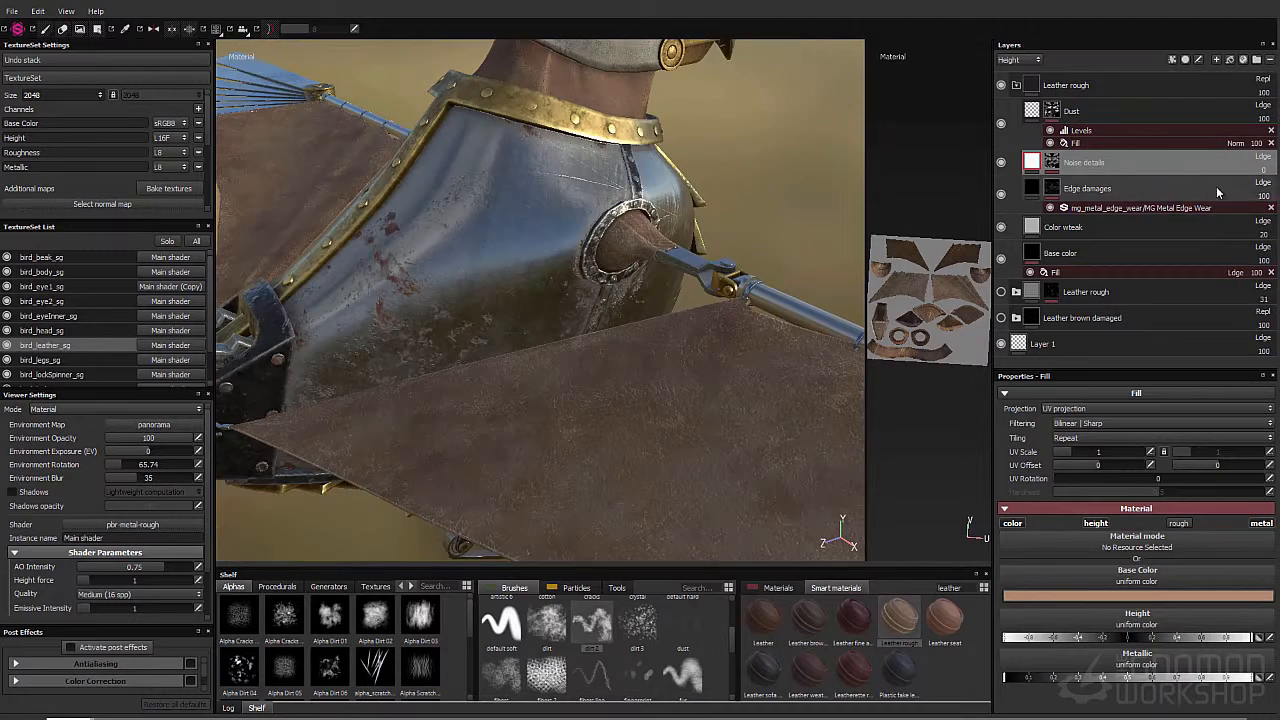
pyautogui.click(1263, 170)
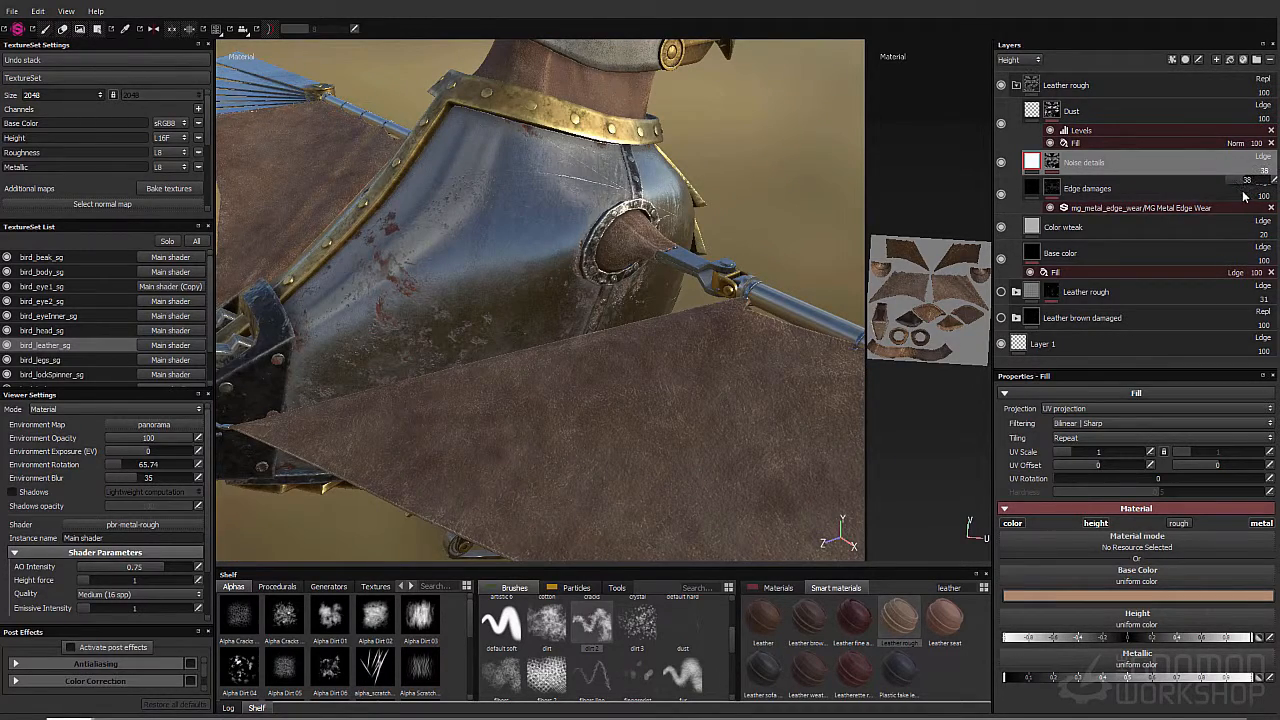
pyautogui.click(1037, 163)
# Step: Compare the Base Color and Height channels of the layer stack, and lower the Noise details fill's height below zero
pyautogui.click(1020, 60)
pyautogui.click(1020, 71)
pyautogui.click(1022, 60)
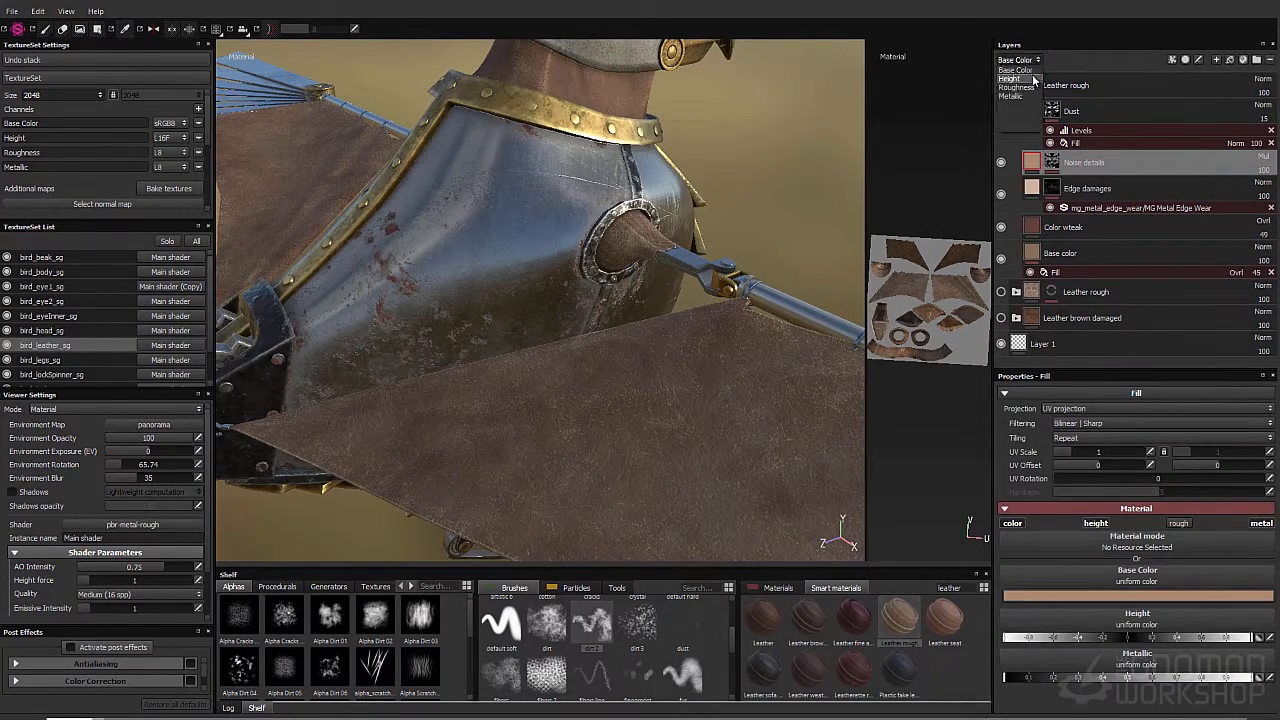
pyautogui.click(1032, 80)
pyautogui.keyDown('alt'); pyautogui.moveTo(700, 305); pyautogui.dragTo(580, 350); pyautogui.keyUp('alt')
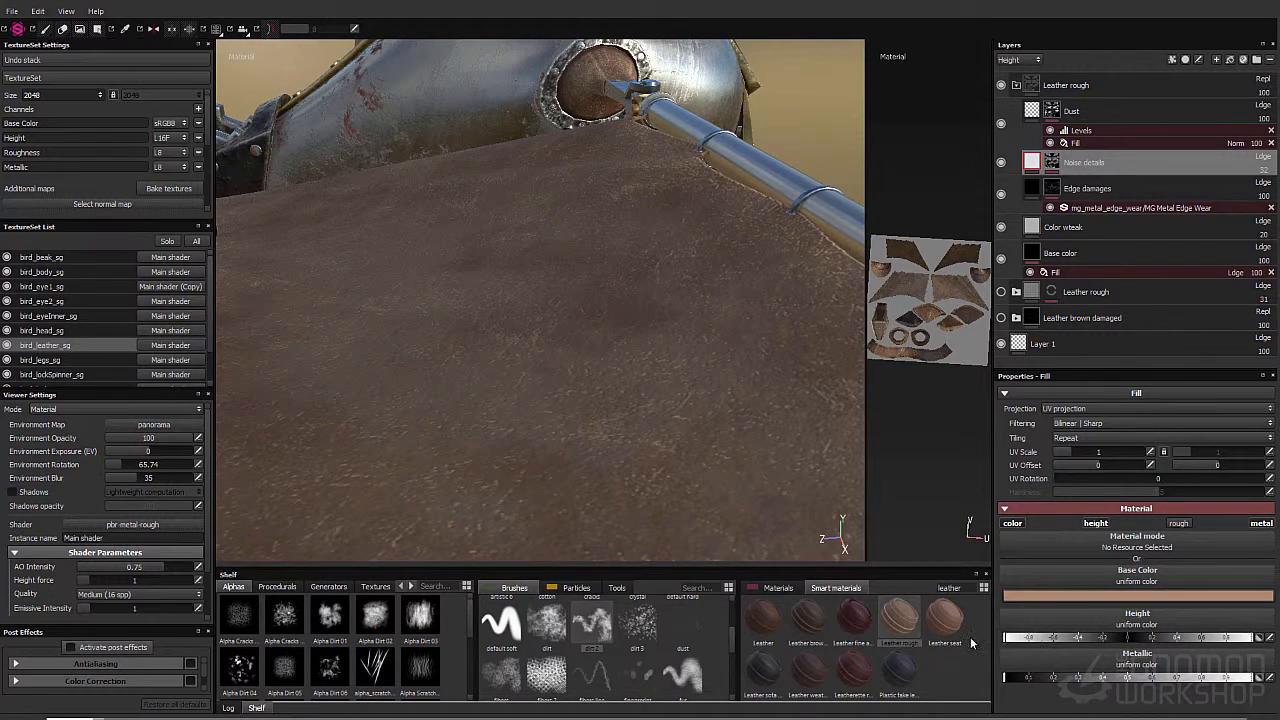
pyautogui.click(1154, 638)
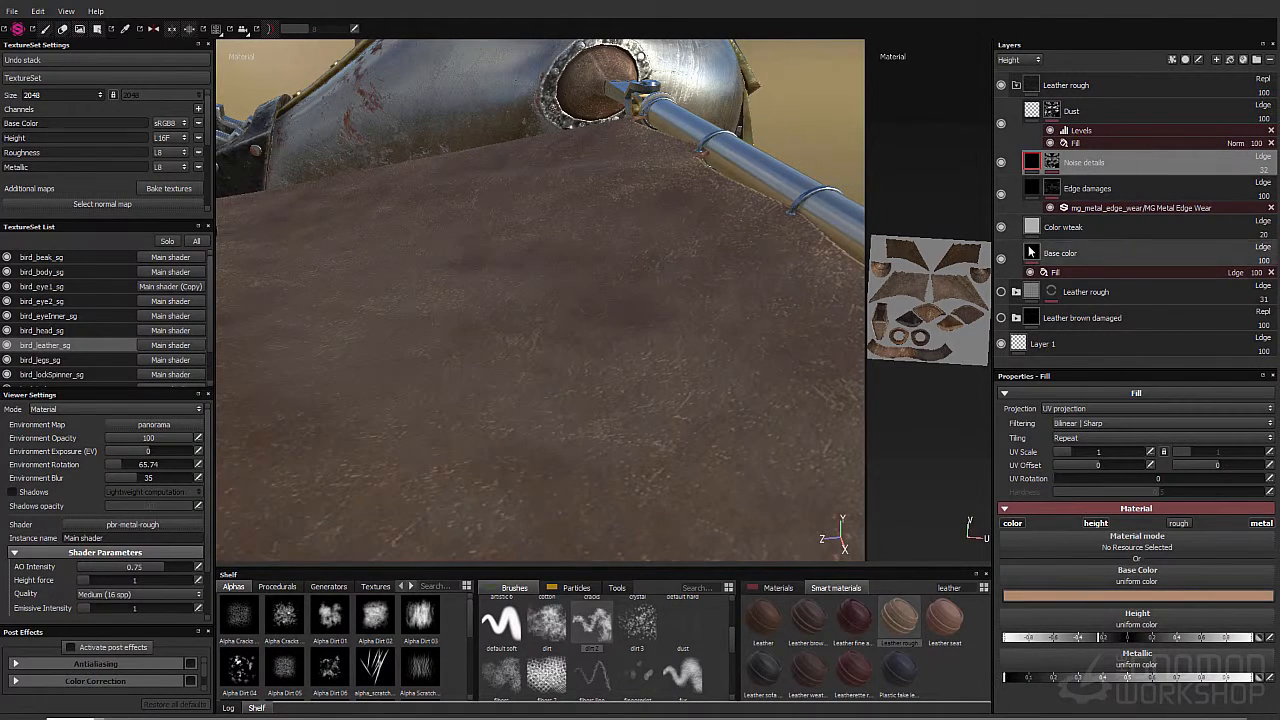
# Step: Show the Base Color channel and adjust the Base color fill, lowering its roughness and raising its metallic value slightly
pyautogui.click(1032, 253)
pyautogui.scroll(-1, 1074, 675)
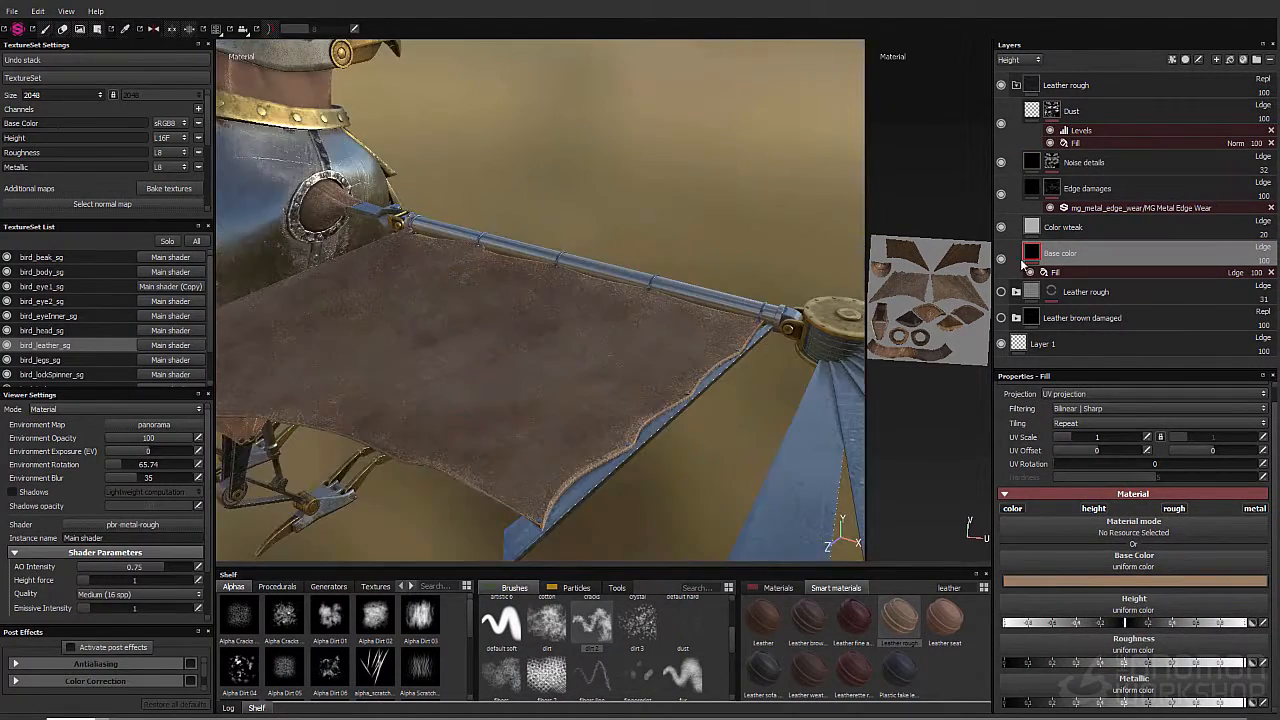
pyautogui.click(1032, 60)
pyautogui.click(1032, 69)
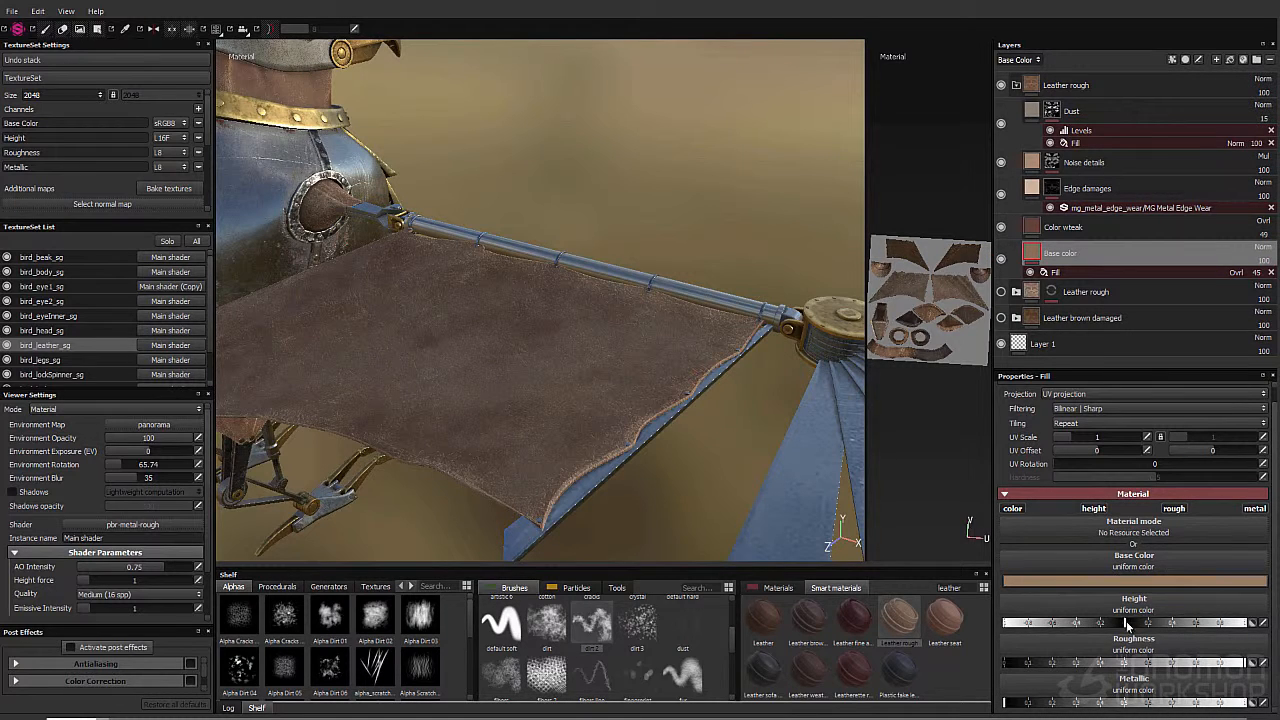
pyautogui.keyDown('alt'); pyautogui.moveTo(475, 405); pyautogui.dragTo(640, 318); pyautogui.keyUp('alt')
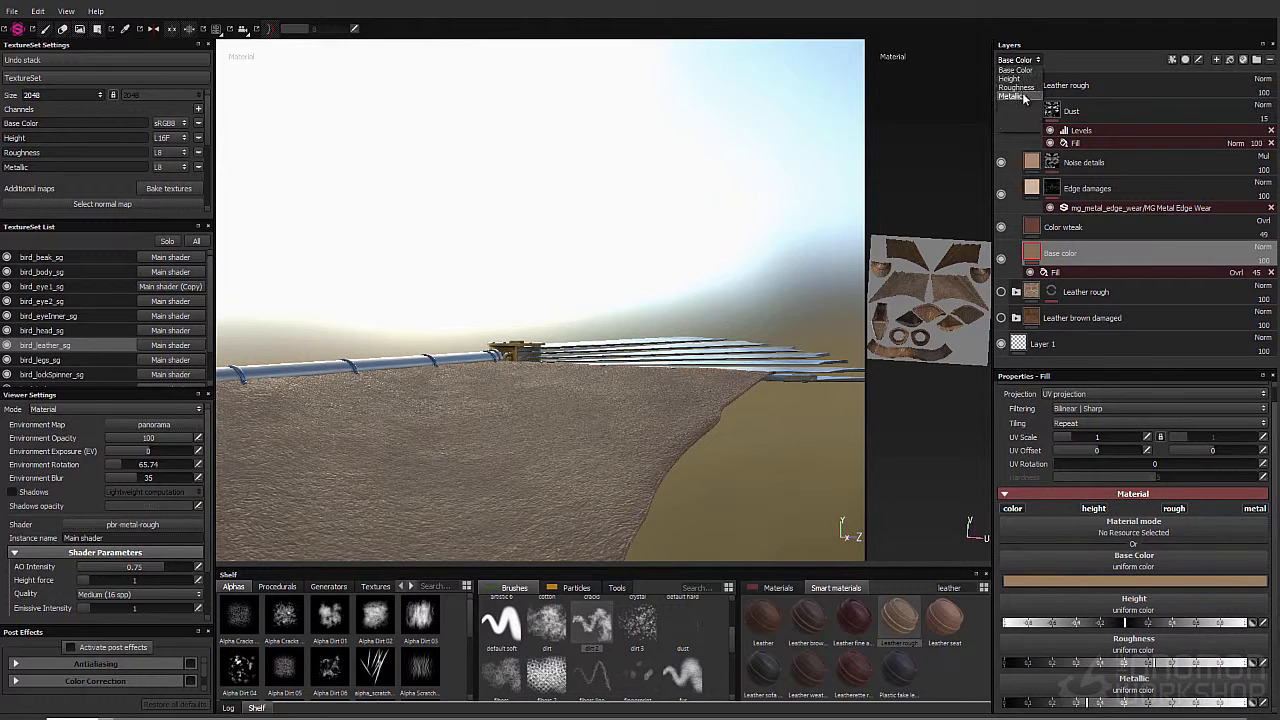
# Step: Show the layers' Metallic channel and raise the Base color fill's metallic value to the maximum
pyautogui.click(1012, 96)
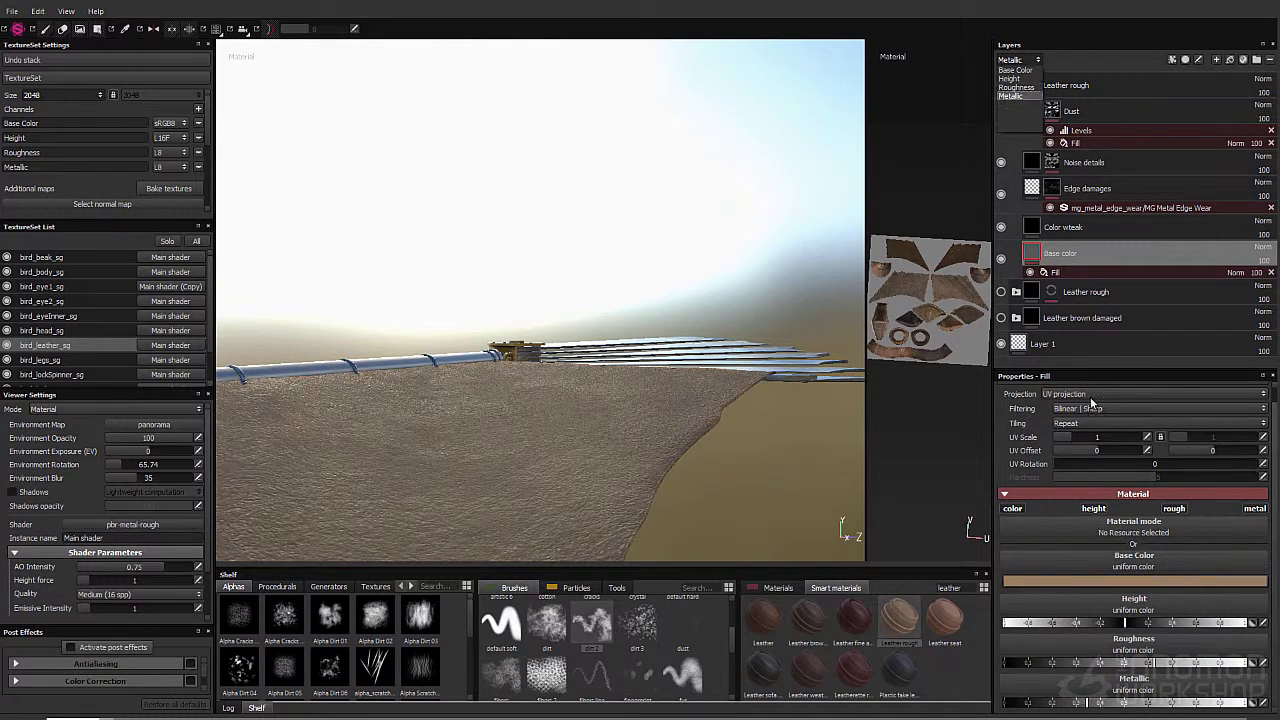
pyautogui.click(1151, 530)
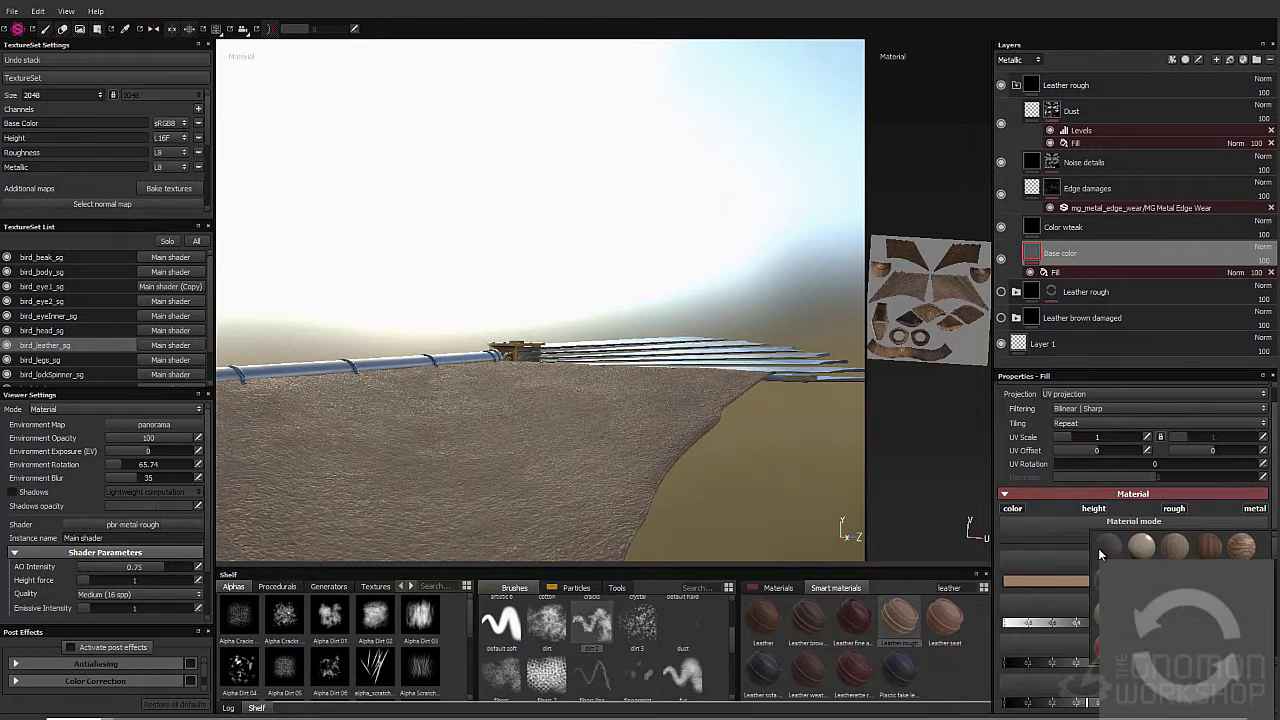
pyautogui.keyDown('alt'); pyautogui.moveTo(720, 412); pyautogui.dragTo(566, 440); pyautogui.keyUp('alt')
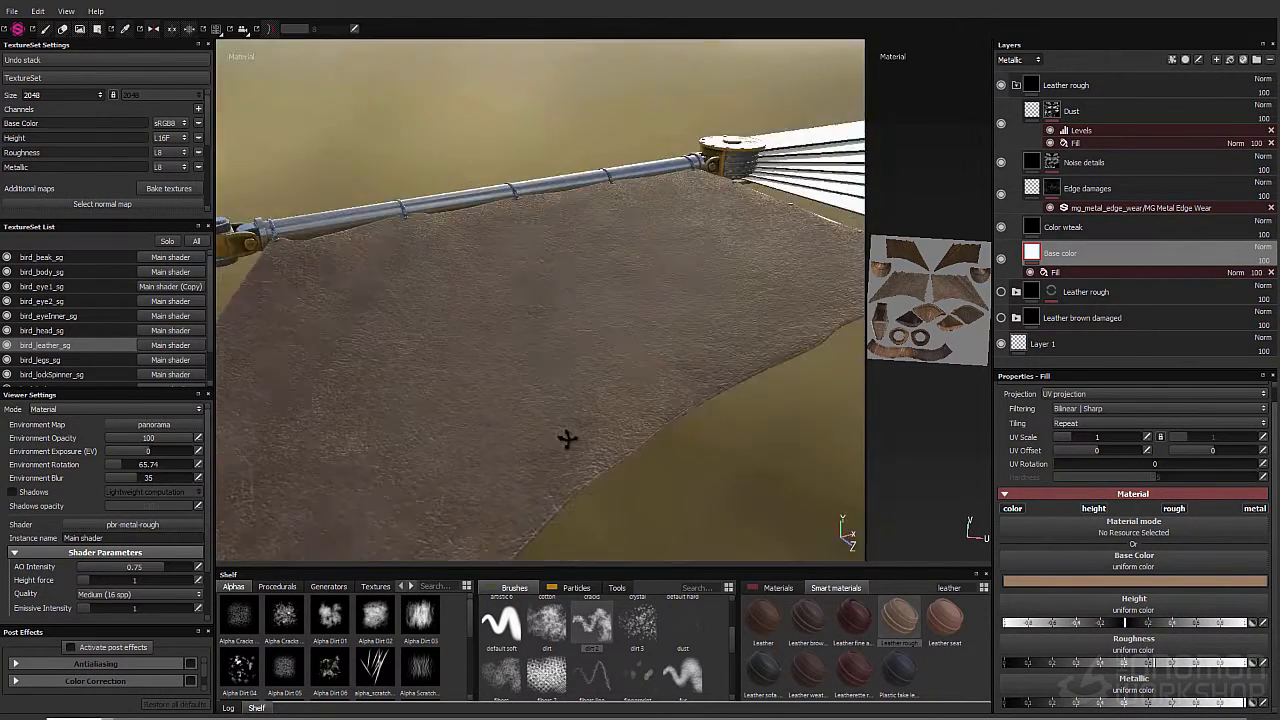
# Step: Compare the wing leather with and without the Base color layer, and inspect the Color wteak fill's material around the bird
pyautogui.keyDown('alt'); pyautogui.moveTo(566, 440); pyautogui.dragTo(775, 495, button='middle'); pyautogui.keyUp('alt')
pyautogui.click(1001, 259)
pyautogui.click(1001, 259)
pyautogui.click(1031, 230)
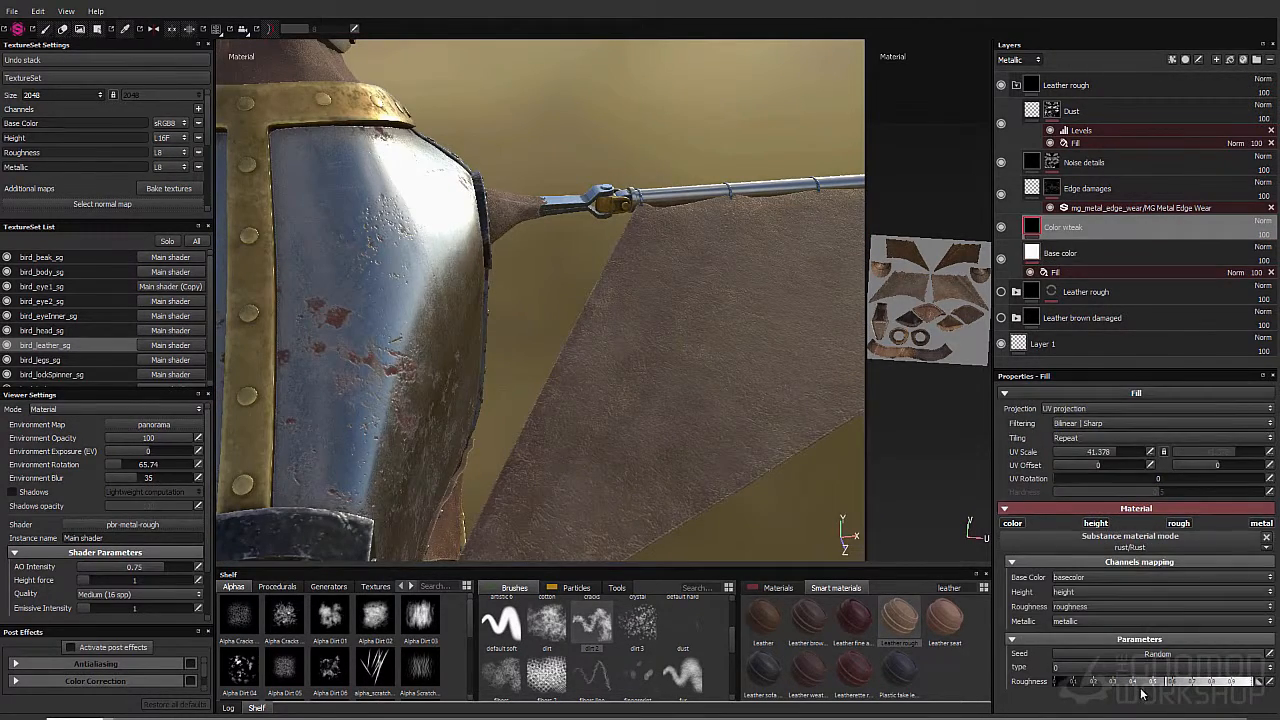
pyautogui.keyDown('alt'); pyautogui.moveTo(812, 470); pyautogui.dragTo(730, 428); pyautogui.keyUp('alt')
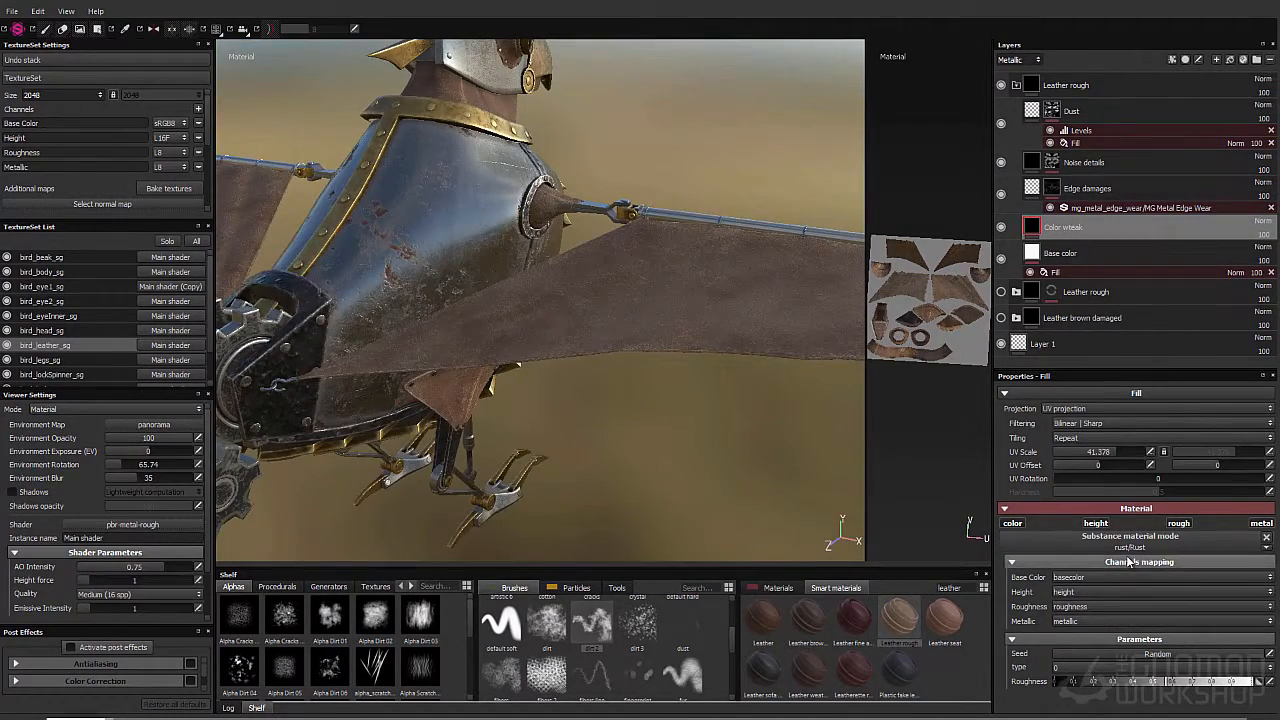
pyautogui.click(1146, 542)
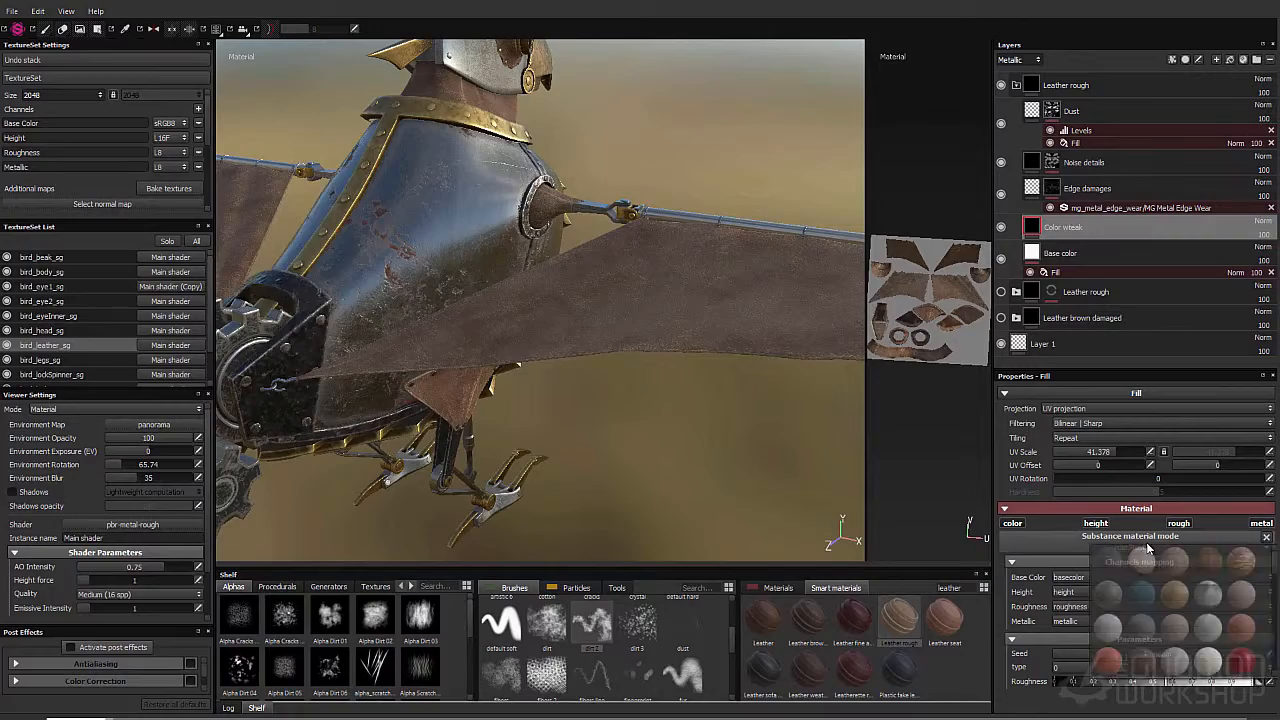
pyautogui.click(1051, 528)
pyautogui.keyDown('alt'); pyautogui.moveTo(520, 370); pyautogui.dragTo(340, 400); pyautogui.keyUp('alt')
pyautogui.keyDown('alt'); pyautogui.moveTo(340, 400); pyautogui.dragTo(360, 407, button='middle'); pyautogui.keyUp('alt')
pyautogui.keyDown('alt'); pyautogui.moveTo(360, 407); pyautogui.dragTo(726, 409); pyautogui.keyUp('alt')
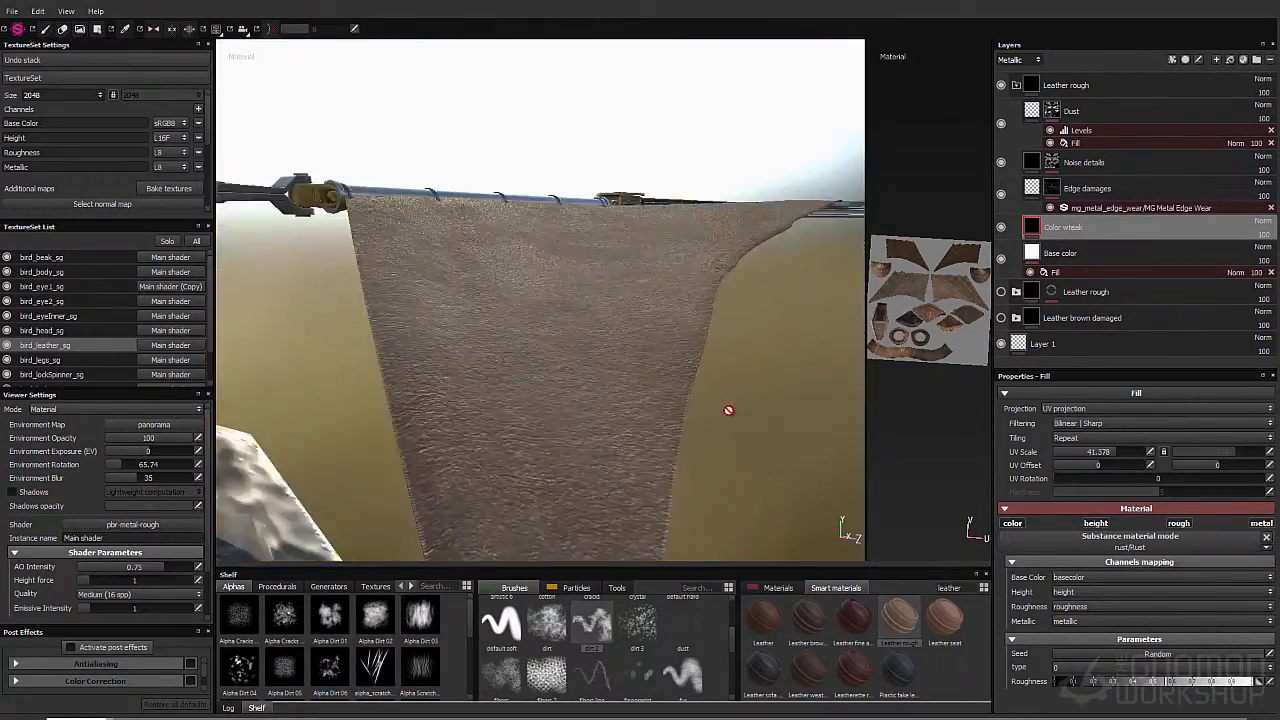
pyautogui.keyDown('alt'); pyautogui.moveTo(726, 409); pyautogui.dragTo(745, 415, button='right'); pyautogui.keyUp('alt')
pyautogui.keyDown('alt'); pyautogui.moveTo(600, 260); pyautogui.dragTo(720, 300); pyautogui.keyUp('alt')
pyautogui.keyDown('alt'); pyautogui.moveTo(720, 300); pyautogui.dragTo(640, 280, button='right'); pyautogui.keyUp('alt')
pyautogui.keyDown('alt'); pyautogui.moveTo(640, 280); pyautogui.dragTo(470, 310); pyautogui.keyUp('alt')
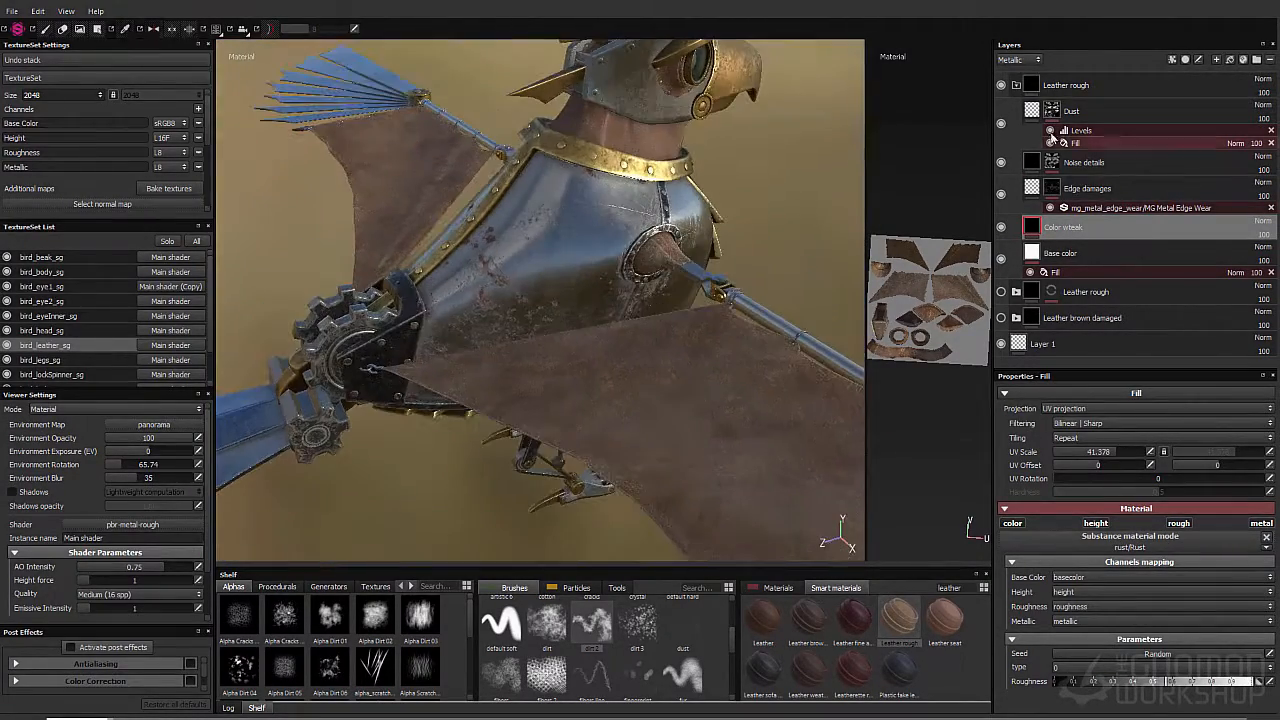
# Step: Enable the roughness channel on the Noise details fill and lower its metallic value to zero
pyautogui.click(1051, 188)
pyautogui.click(1038, 165)
pyautogui.moveTo(1010, 681); pyautogui.dragTo(1100, 680)
pyautogui.keyDown('alt'); pyautogui.moveTo(540, 340); pyautogui.dragTo(740, 335); pyautogui.keyUp('alt')
pyautogui.click(1183, 524)
pyautogui.keyDown('alt'); pyautogui.moveTo(640, 340); pyautogui.dragTo(560, 330); pyautogui.keyUp('alt')
pyautogui.scroll(-1, 1109, 668)
pyautogui.moveTo(1219, 704); pyautogui.dragTo(1003, 704)
pyautogui.keyDown('alt'); pyautogui.moveTo(509, 463); pyautogui.dragTo(600, 300); pyautogui.keyUp('alt')
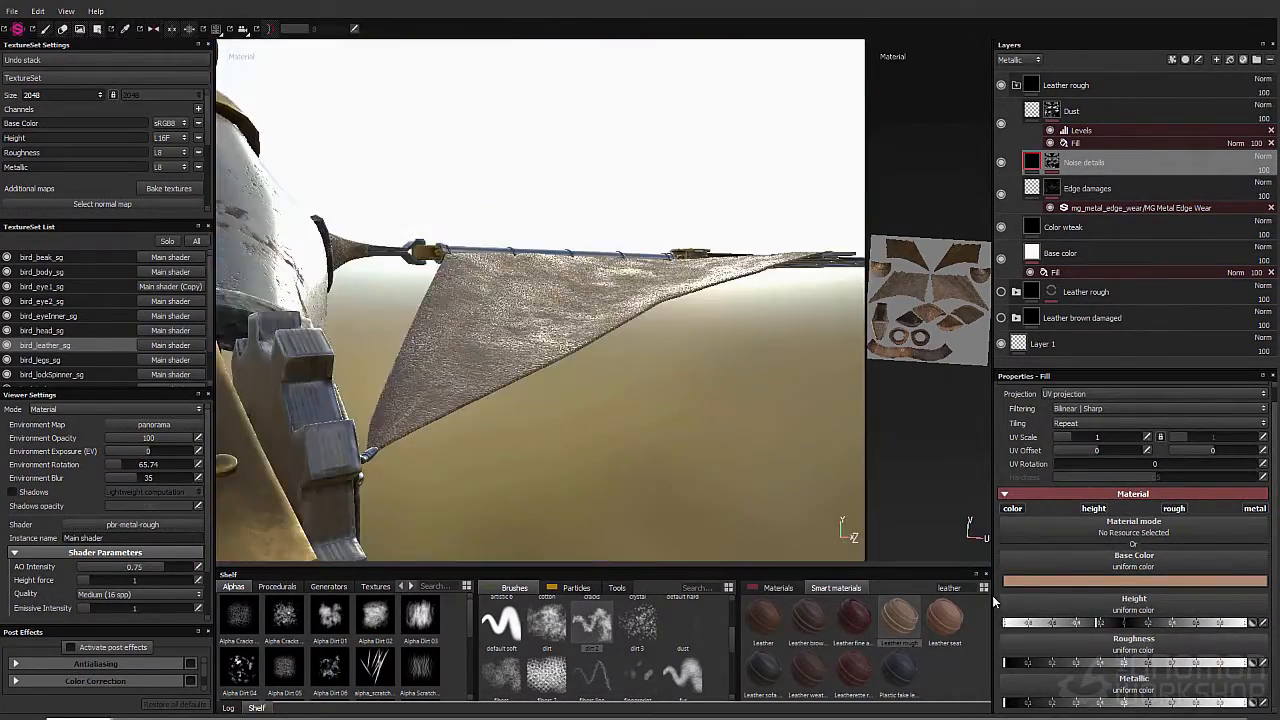
# Step: Set the Noise details fill's roughness to about mid-range and raise its metallic value slightly
pyautogui.moveTo(1085, 664); pyautogui.dragTo(1140, 678)
pyautogui.moveTo(590, 332)
pyautogui.keyDown('alt'); pyautogui.mouseDown()
pyautogui.moveTo(629, 331)
pyautogui.moveTo(615, 270)
pyautogui.mouseUp(); pyautogui.keyUp('alt')
pyautogui.moveTo(1012, 704); pyautogui.dragTo(1051, 708)
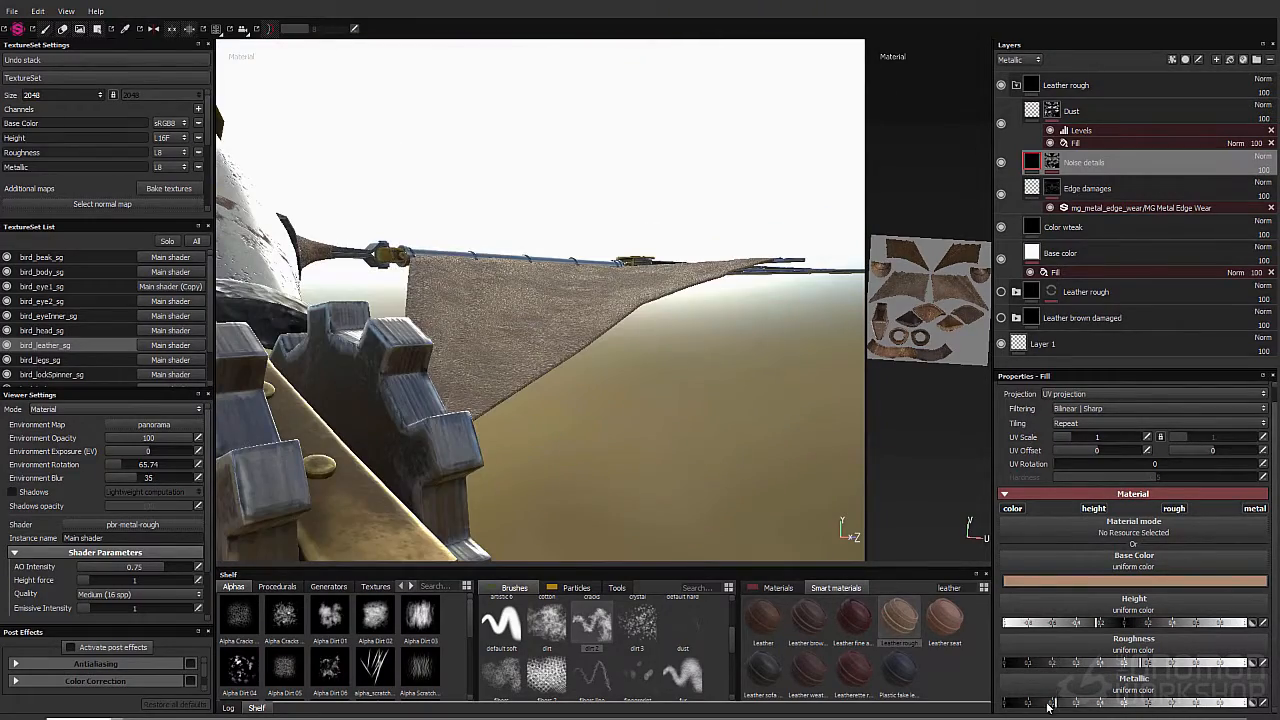
pyautogui.keyDown('alt'); pyautogui.moveTo(640, 330); pyautogui.dragTo(480, 330); pyautogui.keyUp('alt')
pyautogui.keyDown('alt'); pyautogui.moveTo(480, 330); pyautogui.dragTo(549, 411, button='middle'); pyautogui.keyUp('alt')
pyautogui.keyDown('alt'); pyautogui.moveTo(549, 411); pyautogui.dragTo(489, 329, button='right'); pyautogui.keyUp('alt')
pyautogui.keyDown('alt'); pyautogui.moveTo(489, 329); pyautogui.dragTo(453, 418); pyautogui.keyUp('alt')
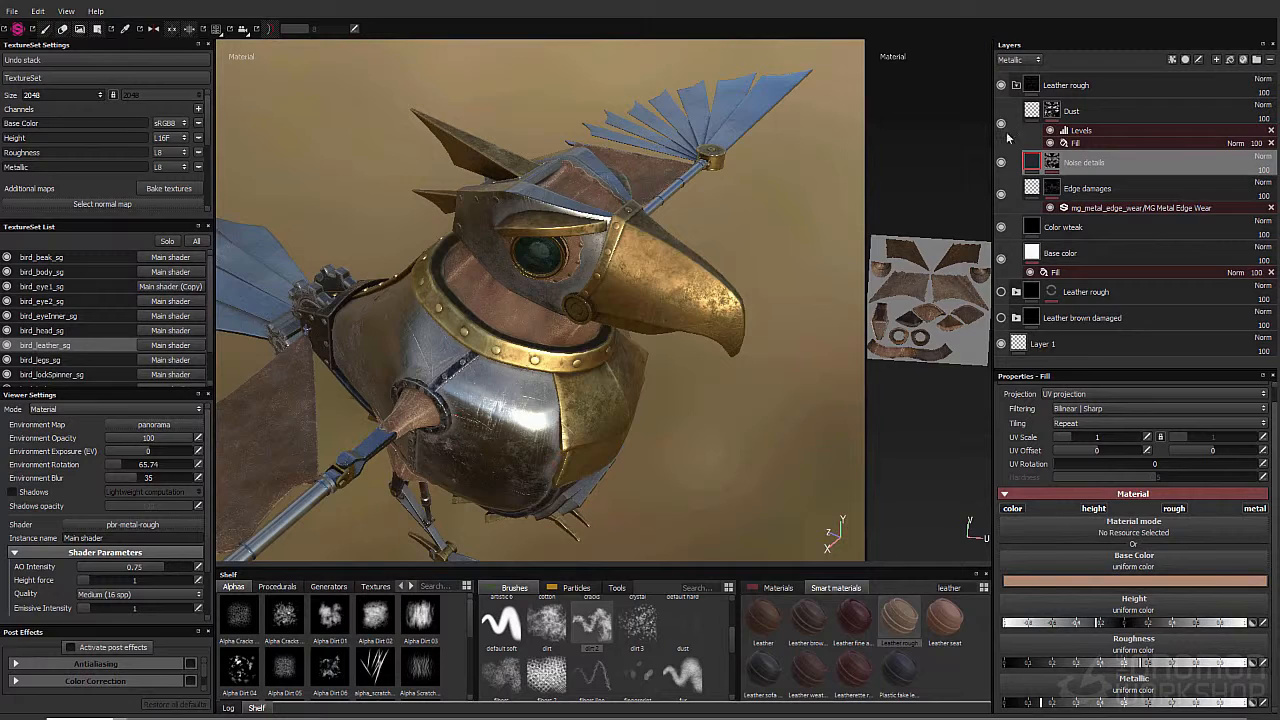
# Step: Hide the unmasked Leather rough group, show the other two leather groups, and move the masked Leather rough group to the top
pyautogui.click(1016, 85)
pyautogui.click(1001, 85)
pyautogui.moveTo(1001, 111); pyautogui.dragTo(1001, 137)
pyautogui.keyDown('alt'); pyautogui.moveTo(552, 345); pyautogui.dragTo(602, 353); pyautogui.keyUp('alt')
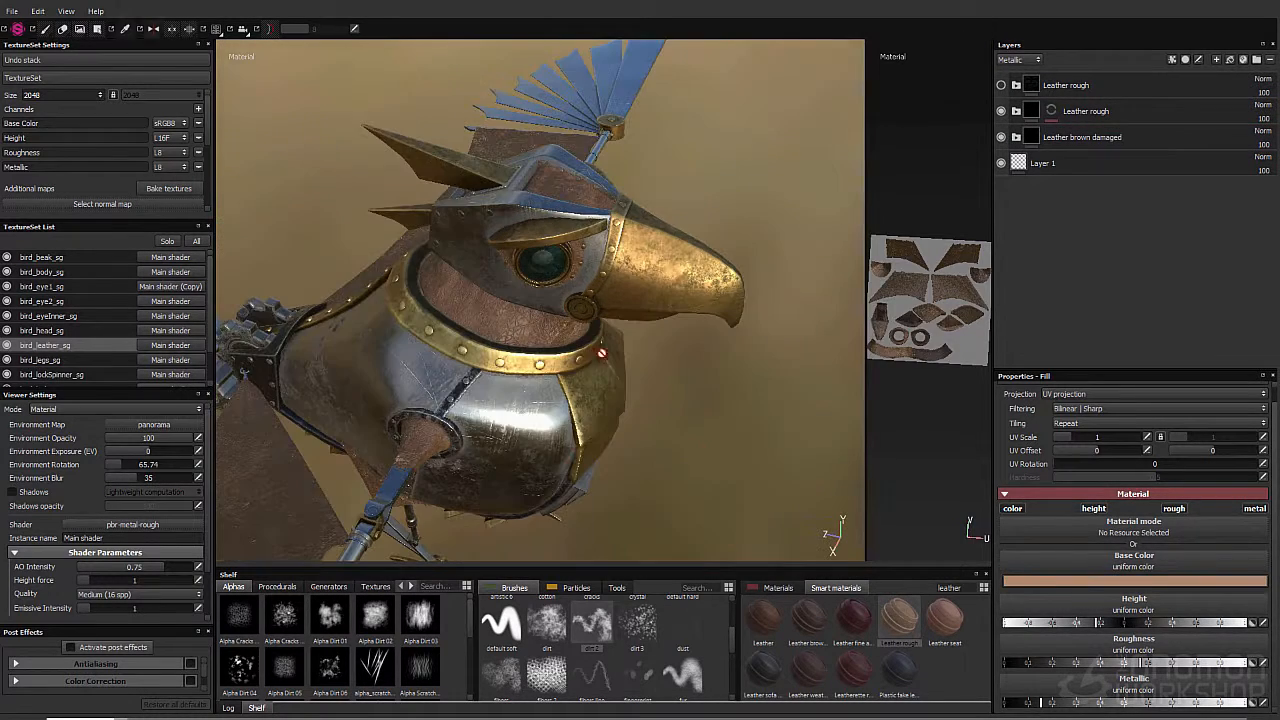
pyautogui.moveTo(1105, 115); pyautogui.dragTo(1105, 76)
pyautogui.keyDown('alt'); pyautogui.moveTo(650, 480); pyautogui.dragTo(770, 490); pyautogui.keyUp('alt')
pyautogui.keyDown('alt'); pyautogui.moveTo(770, 490); pyautogui.dragTo(910, 285, button='middle'); pyautogui.keyUp('alt')
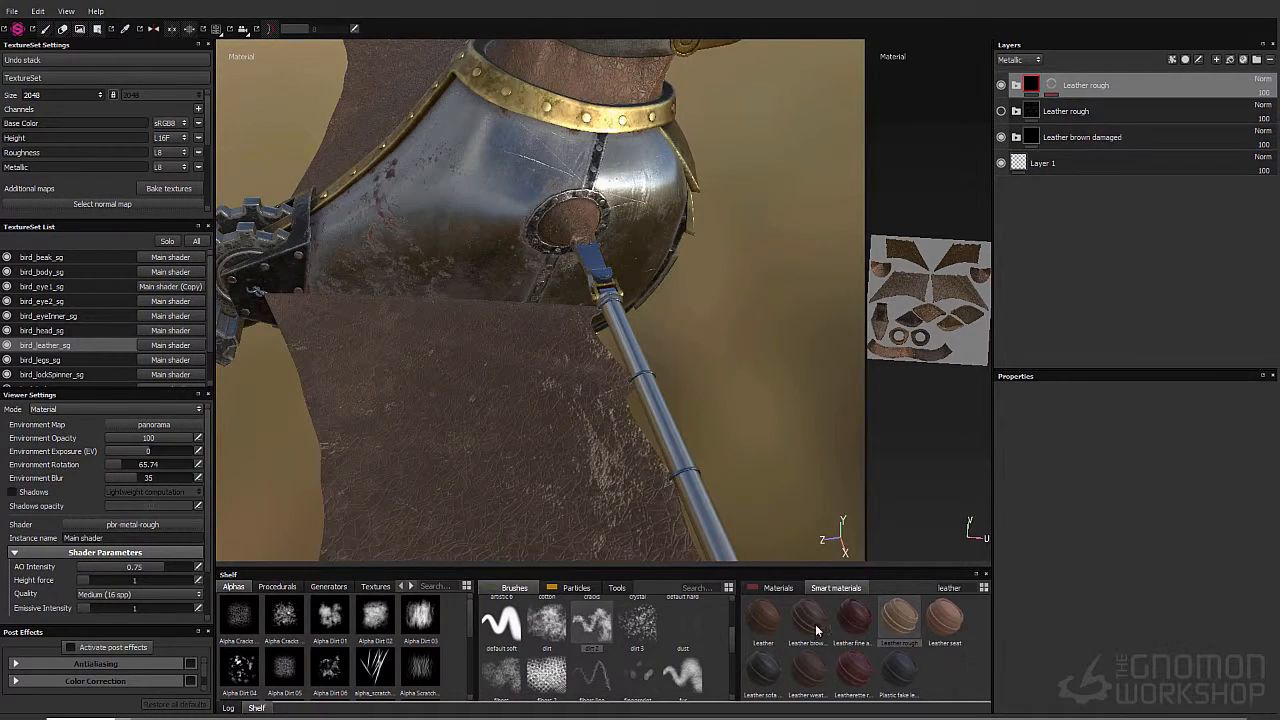
# Step: Add the Leather weathered smart material on top of the stack and delete the MG Leaks filter from its Leather damages mask
pyautogui.moveTo(808, 667); pyautogui.dragTo(1091, 76)
pyautogui.keyDown('alt'); pyautogui.moveTo(690, 235); pyautogui.dragTo(823, 223); pyautogui.keyUp('alt')
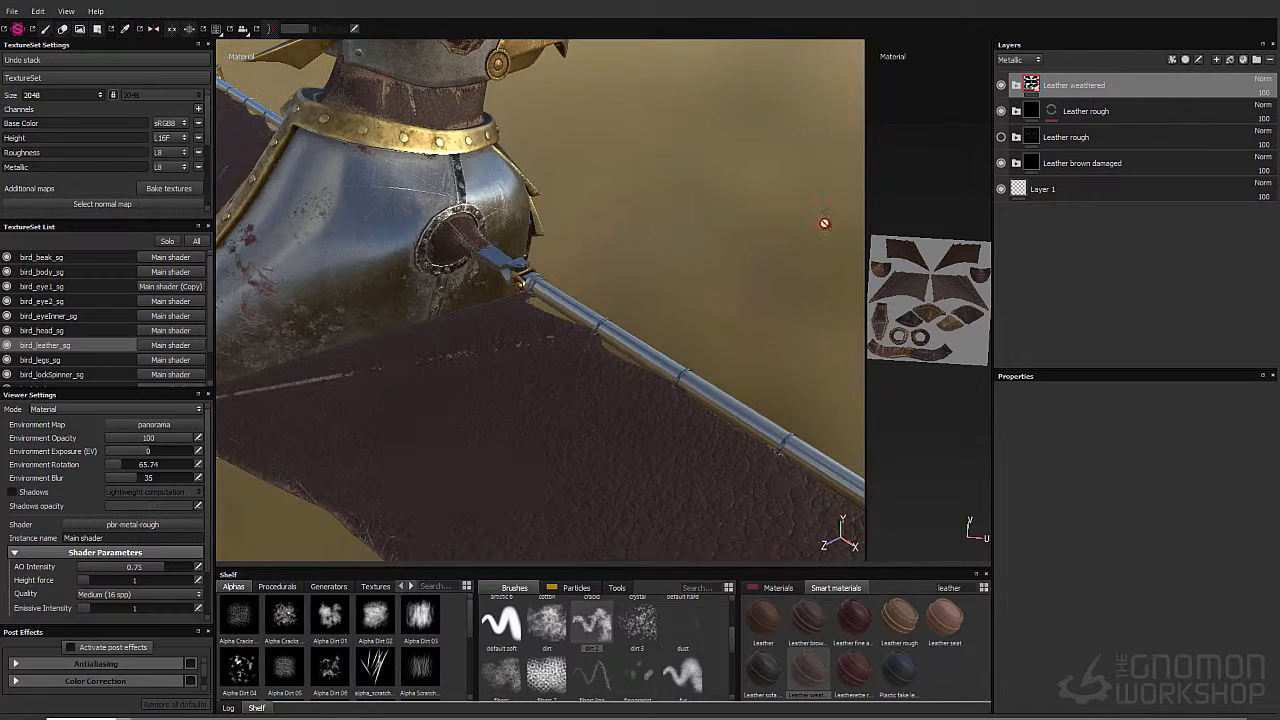
pyautogui.click(1016, 85)
pyautogui.click(1053, 113)
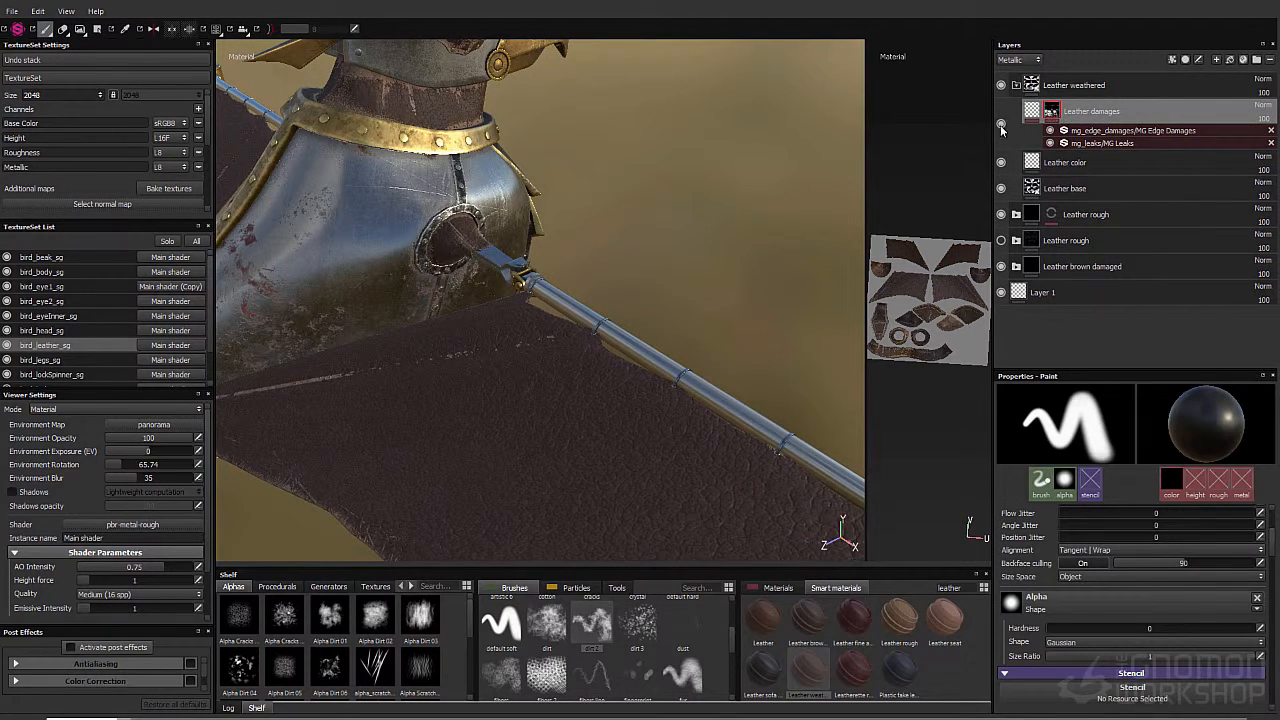
pyautogui.click(1090, 130)
pyautogui.click(1085, 143)
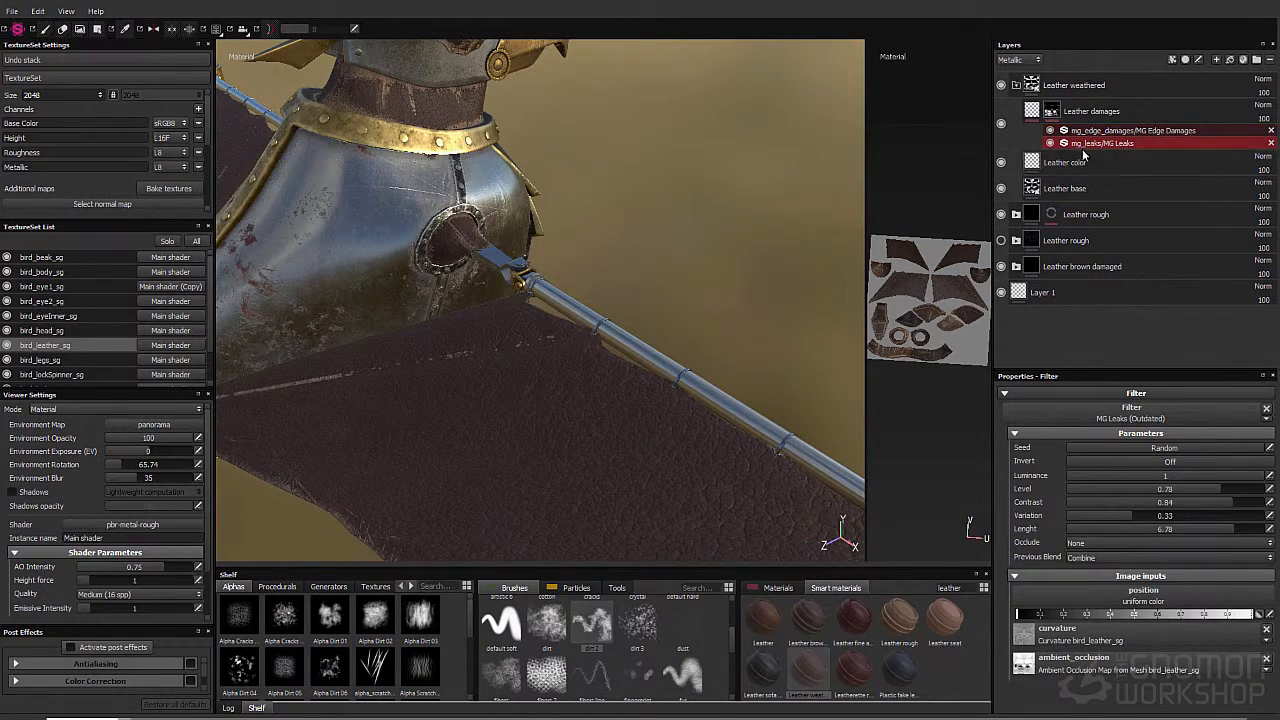
pyautogui.click(1270, 143)
# Step: Display the layers' Base Color channel and hide the Leather weathered group
pyautogui.click(1127, 132)
pyautogui.click(1020, 60)
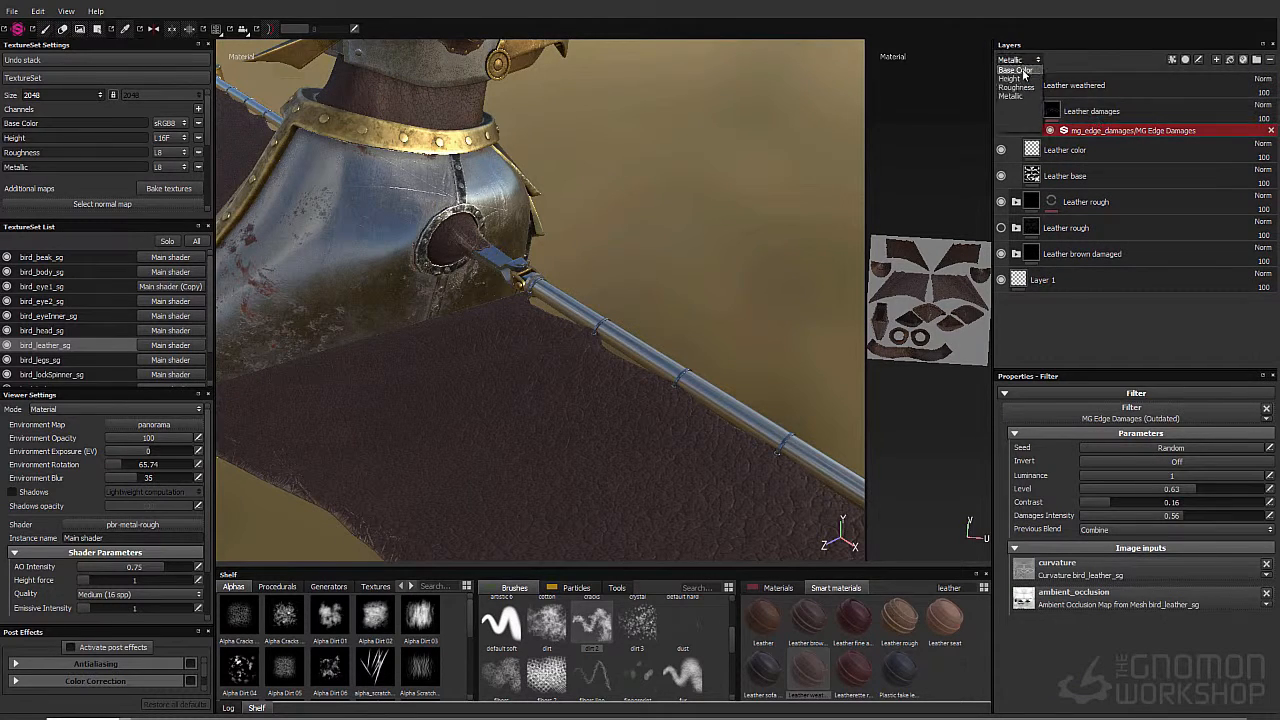
pyautogui.click(1021, 71)
pyautogui.click(1052, 111)
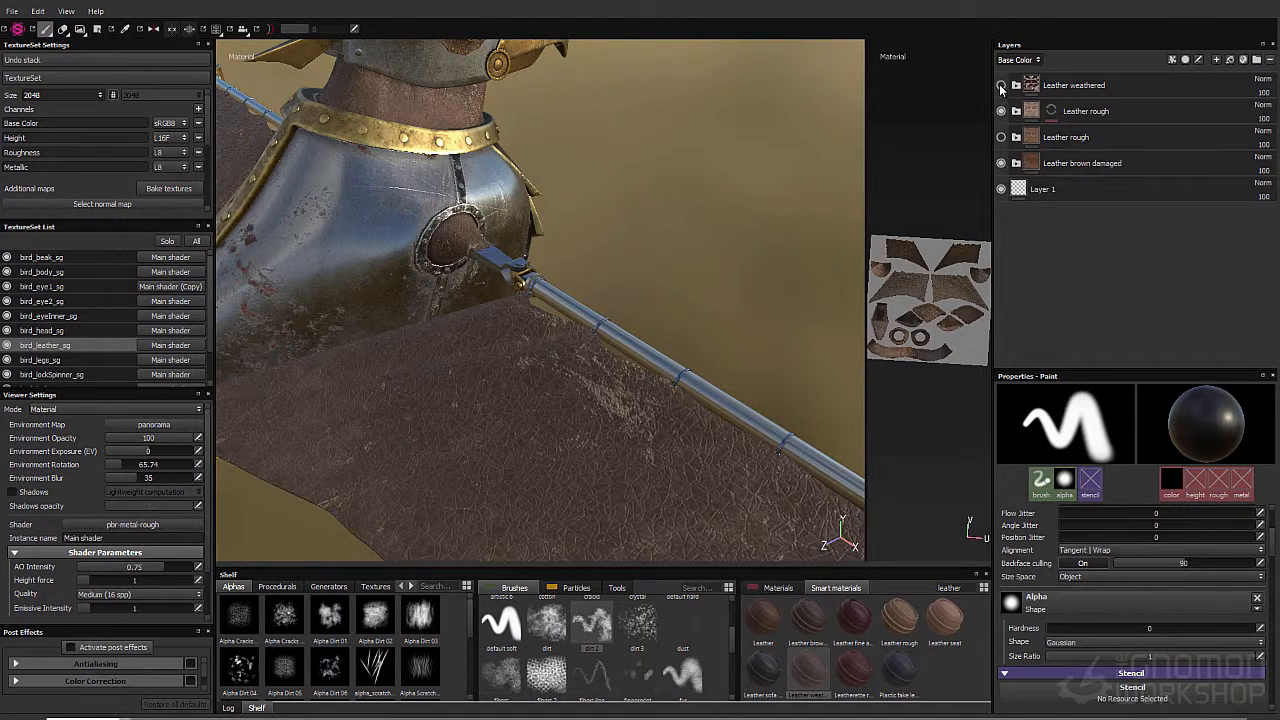
pyautogui.click(1127, 140)
pyautogui.keyDown('alt'); pyautogui.moveTo(645, 313); pyautogui.dragTo(590, 215); pyautogui.keyUp('alt')
# Step: Hide the Leather brown damaged group, compare the masked Leather rough group on and off, and show the unmasked Leather rough group
pyautogui.click(1016, 111)
pyautogui.click(1001, 163)
pyautogui.click(1001, 111)
pyautogui.click(1001, 111)
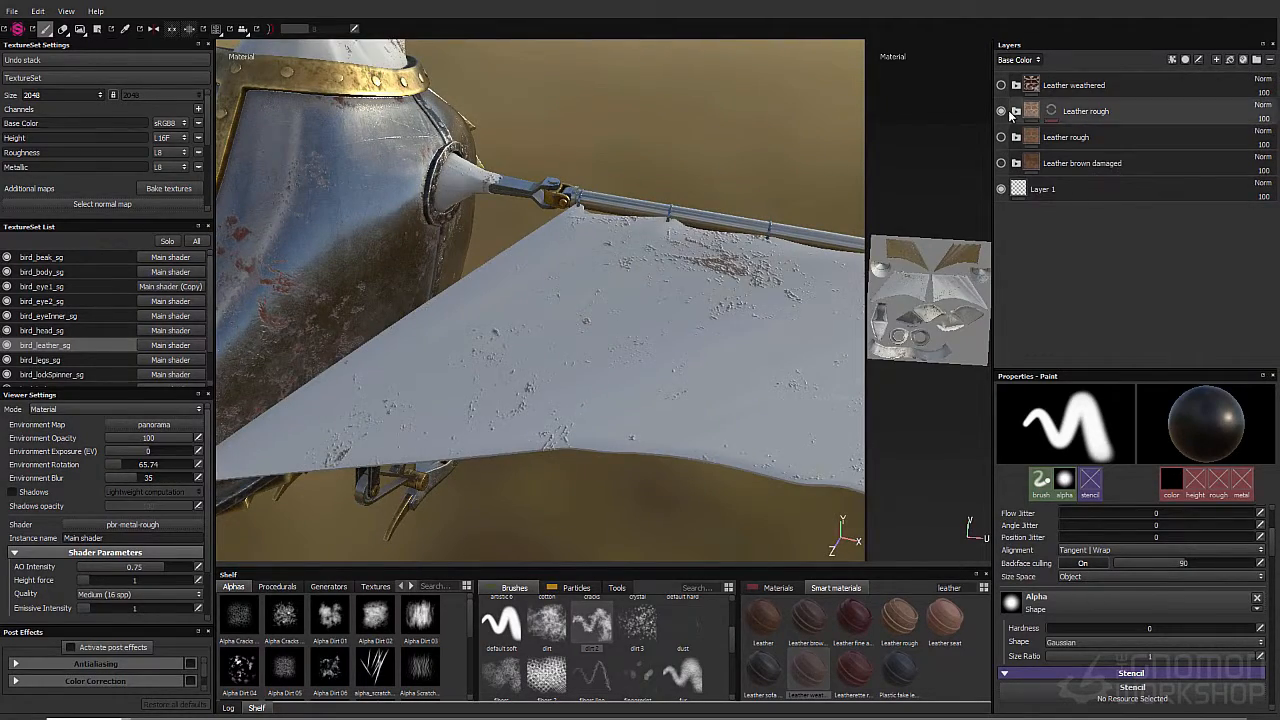
pyautogui.click(1016, 111)
pyautogui.click(1001, 85)
pyautogui.click(1001, 85)
pyautogui.click(1016, 111)
pyautogui.click(1001, 137)
# Step: Move the Leather damages layer into the unmasked Leather rough group, between Dust and Noise details
pyautogui.click(1016, 111)
pyautogui.moveTo(1090, 137); pyautogui.dragTo(1122, 191)
pyautogui.scroll(-4, 1070, 322)
# Step: Lighten the Leather damages fill's base color to RGB 0.479, 0.288, 0.192
pyautogui.click(1034, 199)
pyautogui.click(1146, 600)
pyautogui.click(1068, 584)
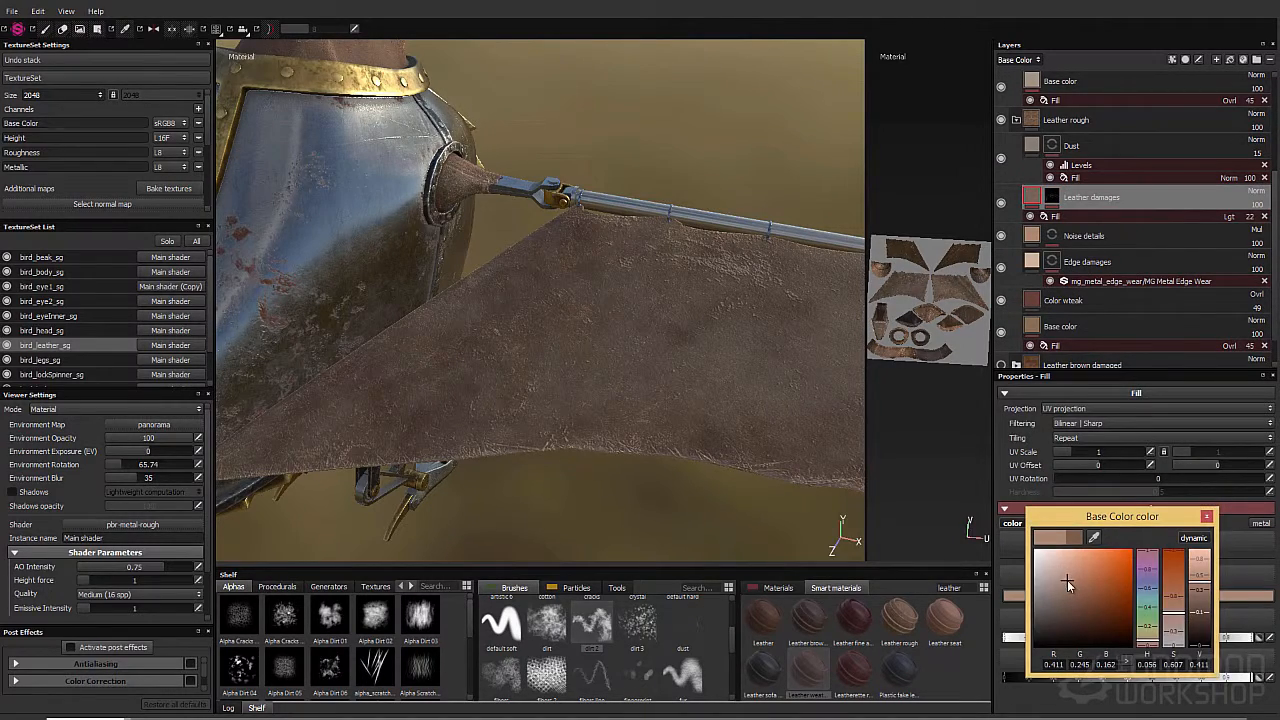
pyautogui.keyDown('alt'); pyautogui.moveTo(590, 310); pyautogui.dragTo(517, 420); pyautogui.keyUp('alt')
pyautogui.keyDown('alt'); pyautogui.moveTo(517, 420); pyautogui.dragTo(571, 349, button='right'); pyautogui.keyUp('alt')
pyautogui.keyDown('alt'); pyautogui.moveTo(571, 349); pyautogui.dragTo(550, 280); pyautogui.keyUp('alt')
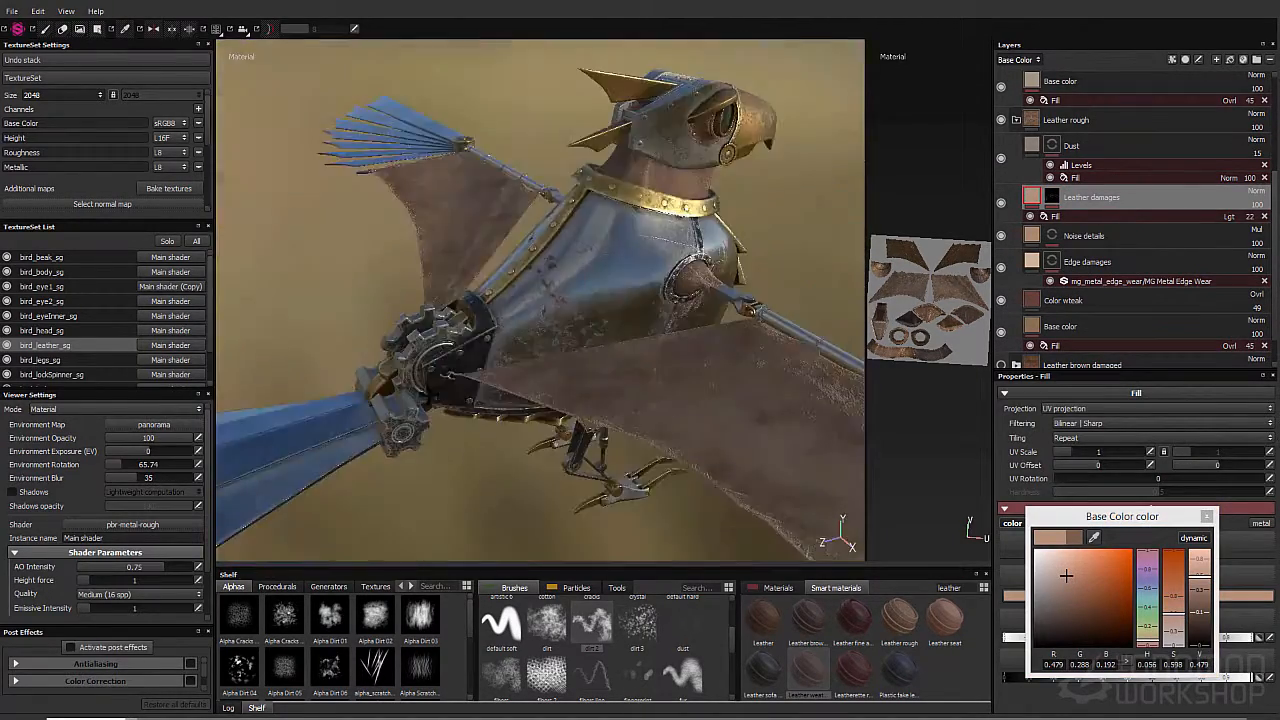
# Step: Display the Height channel and set the Leather damages layer's height opacity to 62
pyautogui.click(1018, 61)
pyautogui.click(1010, 78)
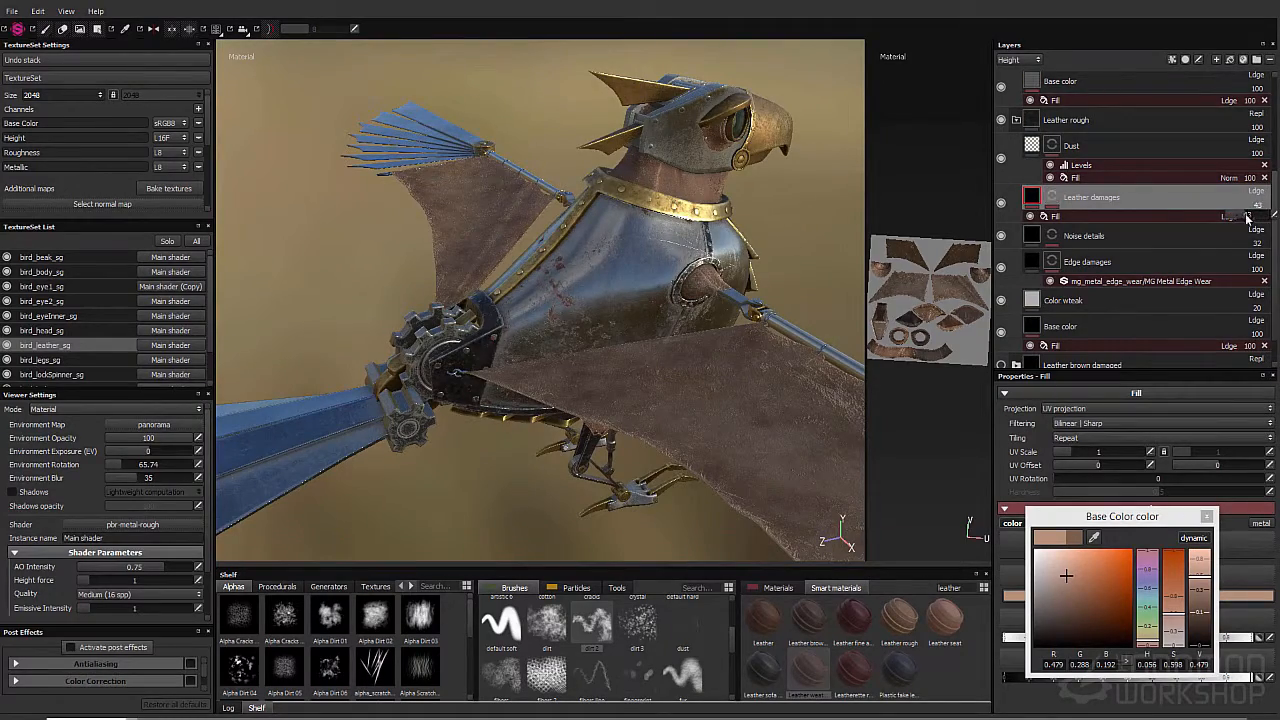
pyautogui.keyDown('alt'); pyautogui.moveTo(667, 380); pyautogui.dragTo(640, 311, button='right'); pyautogui.keyUp('alt')
pyautogui.keyDown('alt'); pyautogui.moveTo(640, 311); pyautogui.dragTo(760, 329); pyautogui.keyUp('alt')
pyautogui.keyDown('alt'); pyautogui.moveTo(760, 329); pyautogui.dragTo(612, 325, button='right'); pyautogui.keyUp('alt')
# Step: Set the masked Leather rough group's height opacity to 15 and check the leather on the neck
pyautogui.click(1032, 122)
pyautogui.scroll(3, 1035, 78)
pyautogui.click(1016, 111)
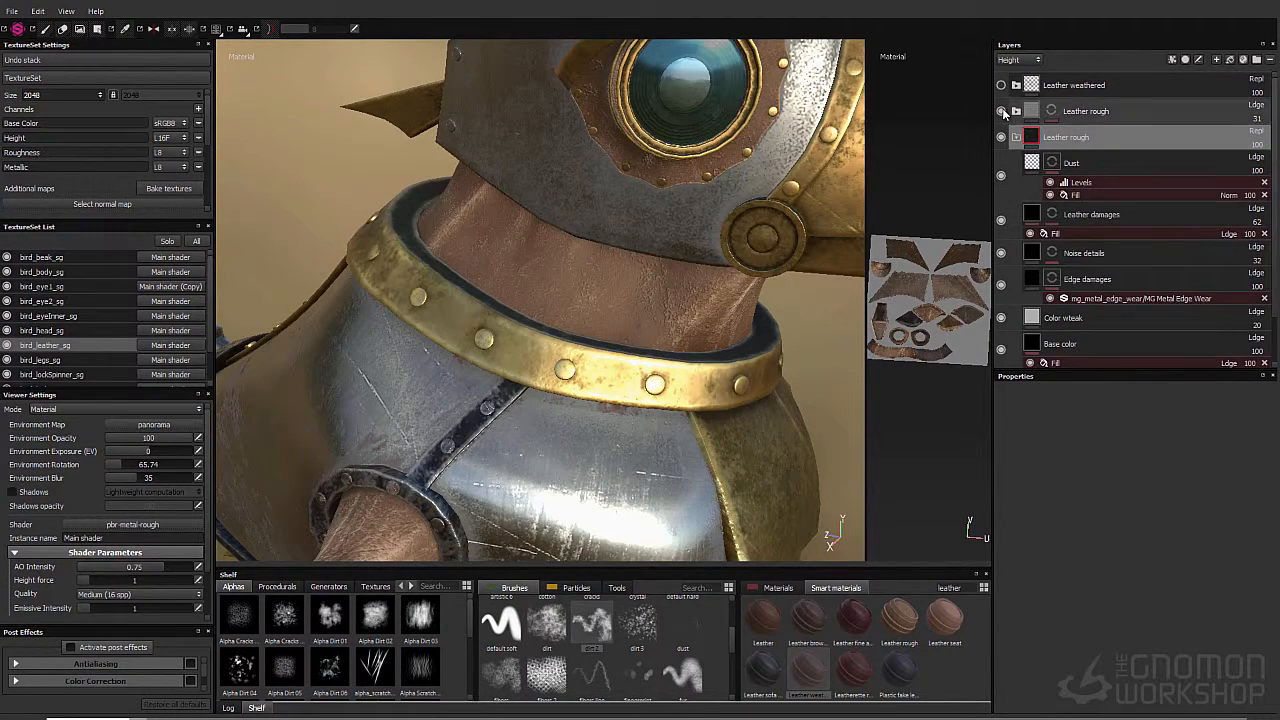
pyautogui.click(1016, 111)
pyautogui.click(1247, 119)
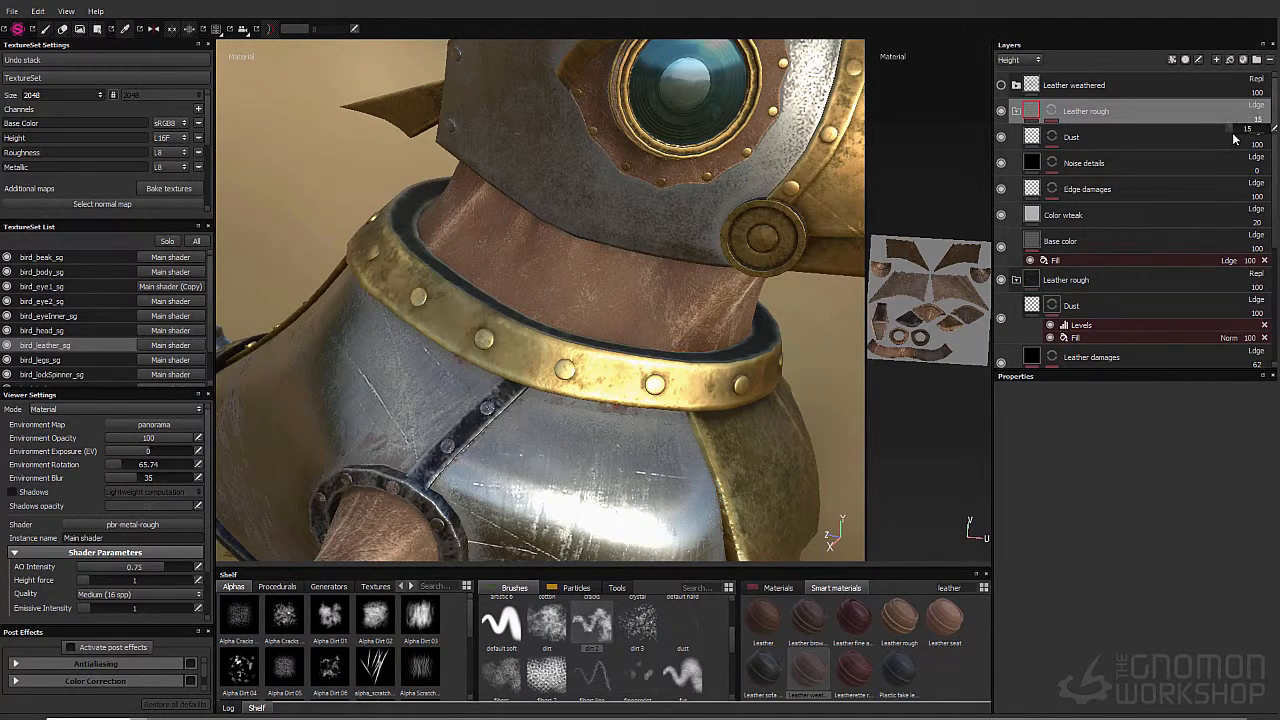
pyautogui.keyDown('alt'); pyautogui.moveTo(600, 270); pyautogui.dragTo(509, 264, button='right'); pyautogui.keyUp('alt')
pyautogui.keyDown('alt'); pyautogui.moveTo(509, 264); pyautogui.dragTo(557, 369); pyautogui.keyUp('alt')
pyautogui.keyDown('alt'); pyautogui.moveTo(557, 369); pyautogui.dragTo(619, 374, button='right'); pyautogui.keyUp('alt')
pyautogui.keyDown('alt'); pyautogui.moveTo(619, 374); pyautogui.dragTo(554, 440); pyautogui.keyUp('alt')
pyautogui.keyDown('alt'); pyautogui.moveTo(554, 440); pyautogui.dragTo(739, 341, button='right'); pyautogui.keyUp('alt')
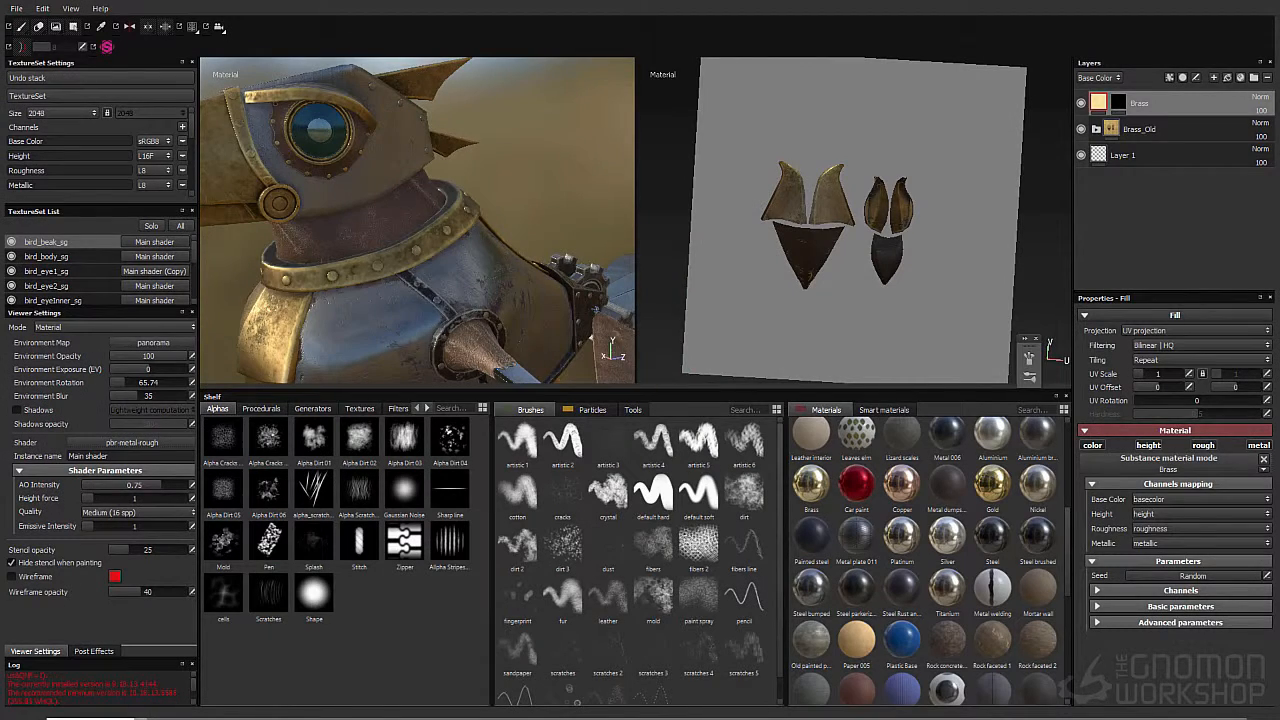
# Step: Select the bird_body_sg texture set and add the Steel material between the Rust and Steel scratched scan layers
pyautogui.keyDown('alt'); pyautogui.moveTo(566, 109); pyautogui.dragTo(483, 171); pyautogui.keyUp('alt')
pyautogui.keyDown('alt'); pyautogui.moveTo(520, 240); pyautogui.dragTo(543, 137, button='middle'); pyautogui.keyUp('alt')
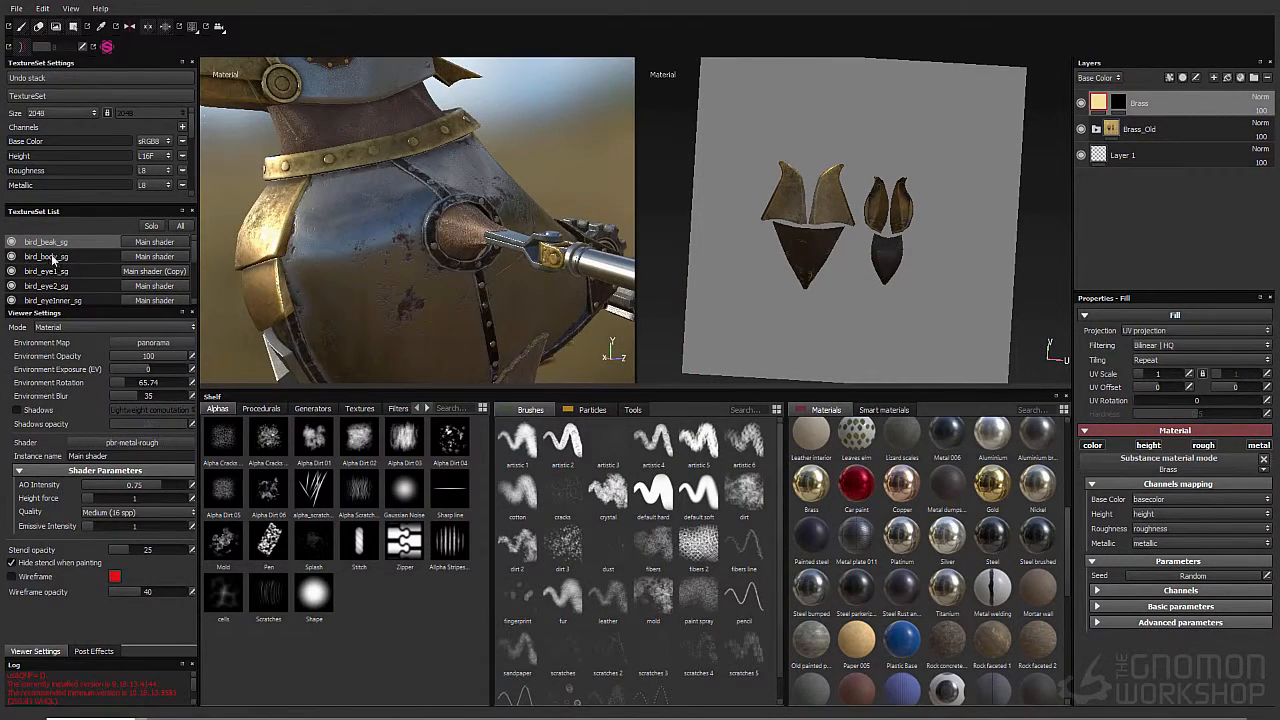
pyautogui.click(53, 258)
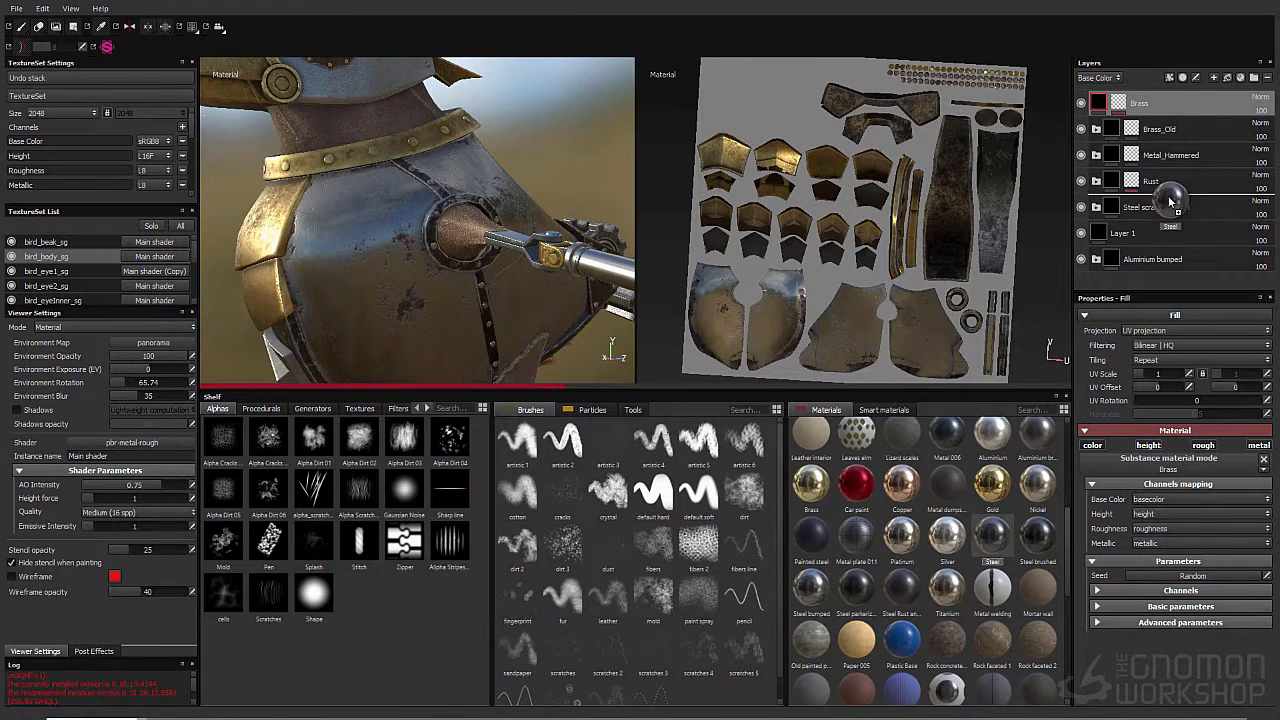
pyautogui.moveTo(1172, 203); pyautogui.dragTo(1172, 205)
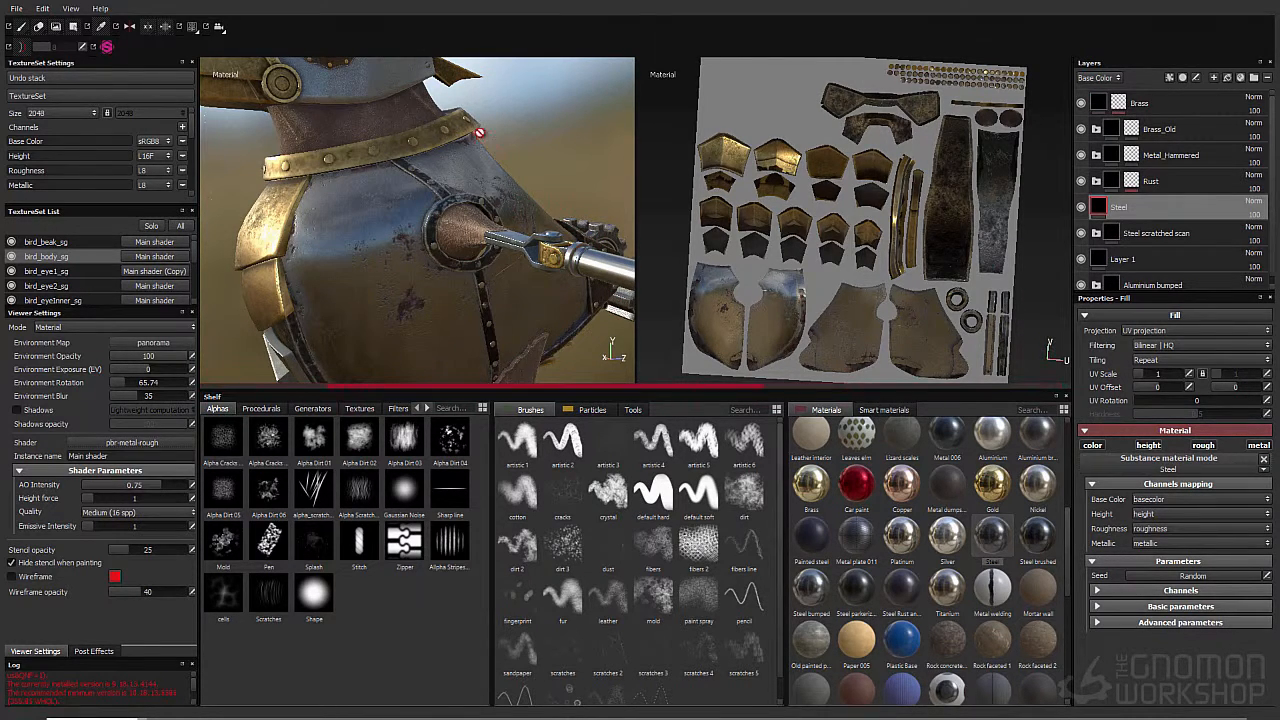
# Step: Set the Steel layer's blend mode to Multiply and its opacity to 51, and compare it on and off
pyautogui.click(1253, 201)
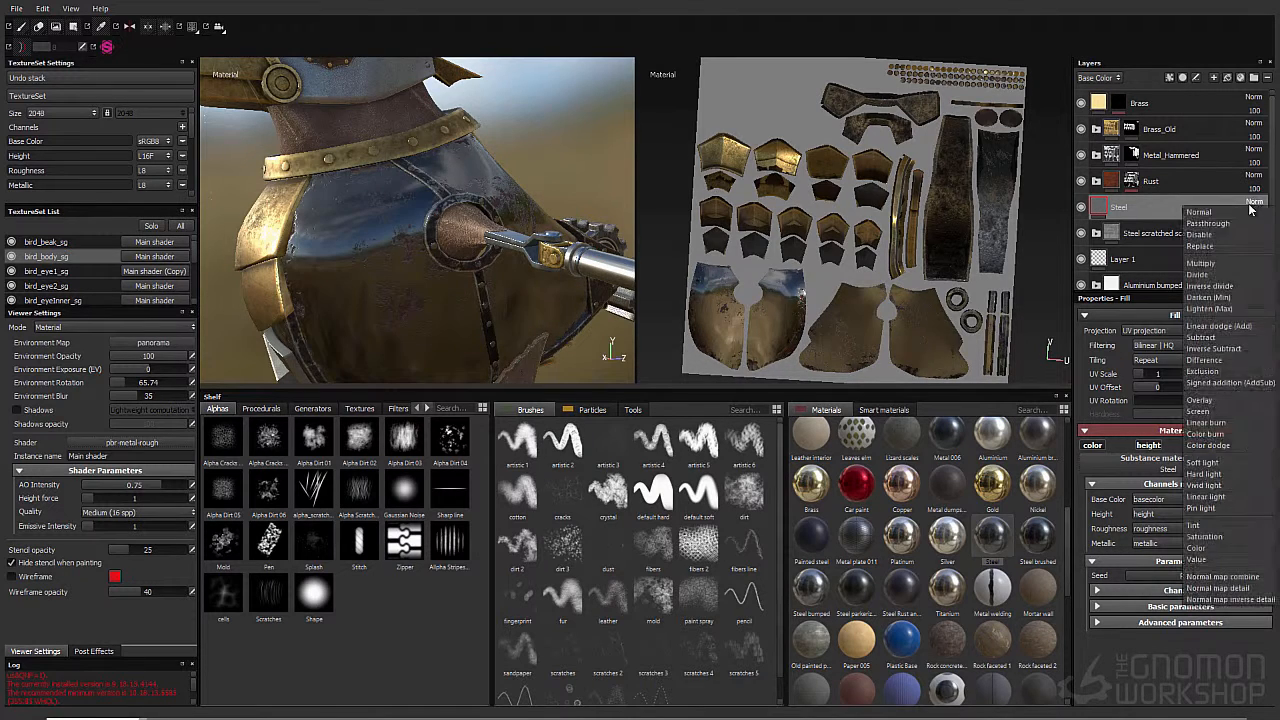
pyautogui.click(1212, 252)
pyautogui.moveTo(1254, 215); pyautogui.dragTo(1248, 222)
pyautogui.click(1082, 208)
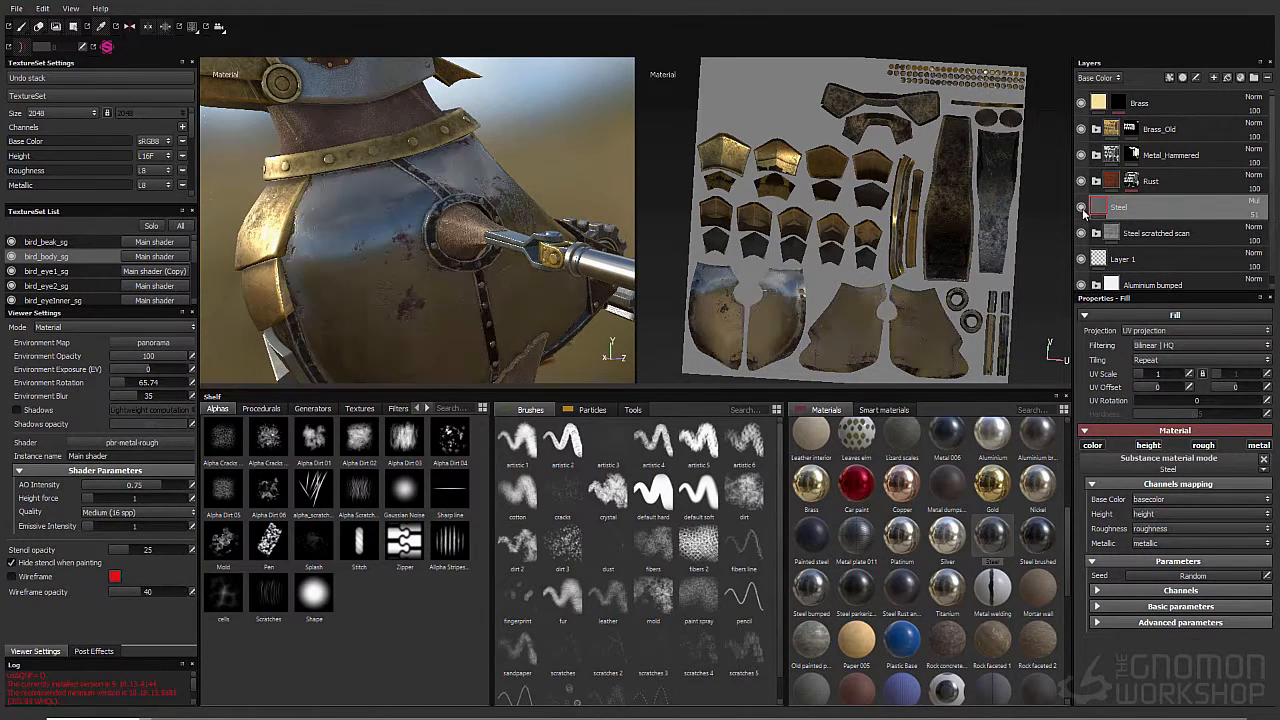
pyautogui.click(1082, 208)
# Step: Add a black mask with a paint effect to the Steel layer, and set the brush to hardness 0.78 and size 0.92
pyautogui.rightClick(1145, 214)
pyautogui.click(1138, 230)
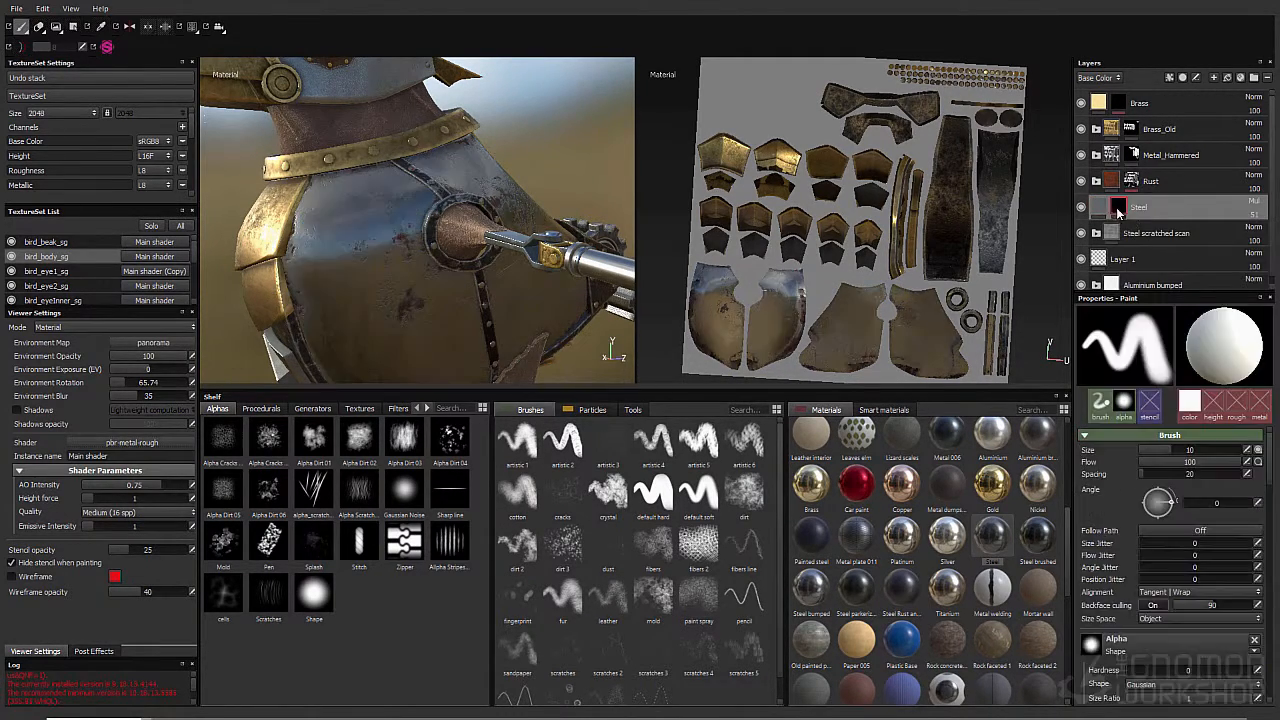
pyautogui.rightClick(1120, 208)
pyautogui.click(1138, 511)
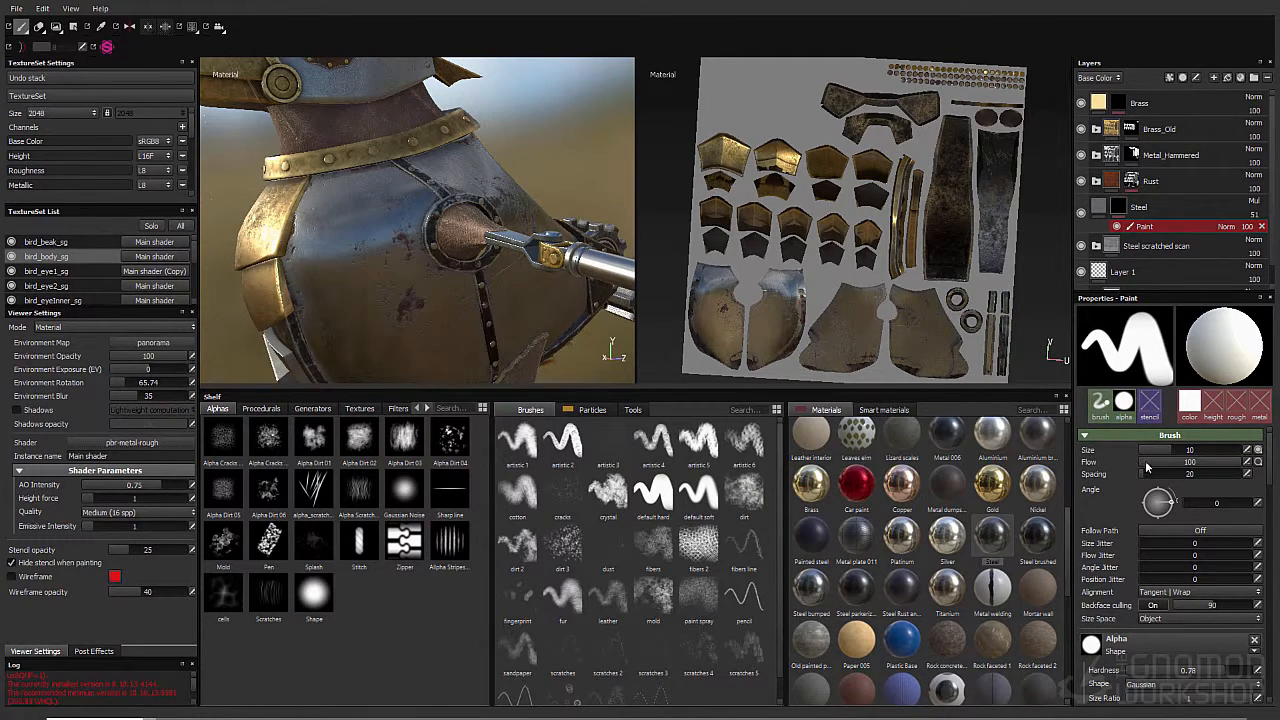
pyautogui.keyDown('ctrl'); pyautogui.moveTo(382, 313); pyautogui.dragTo(330, 313, button='right'); pyautogui.keyUp('ctrl')
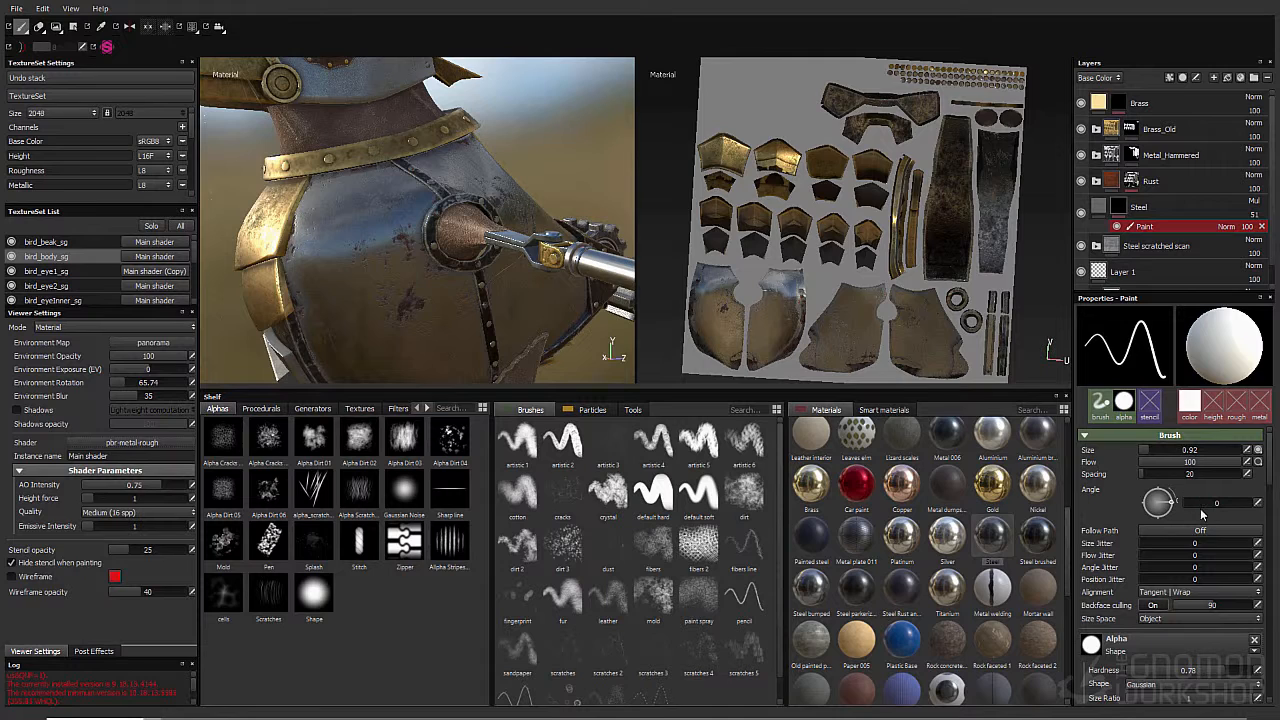
pyautogui.keyDown('alt'); pyautogui.moveTo(384, 316); pyautogui.dragTo(506, 243); pyautogui.keyUp('alt')
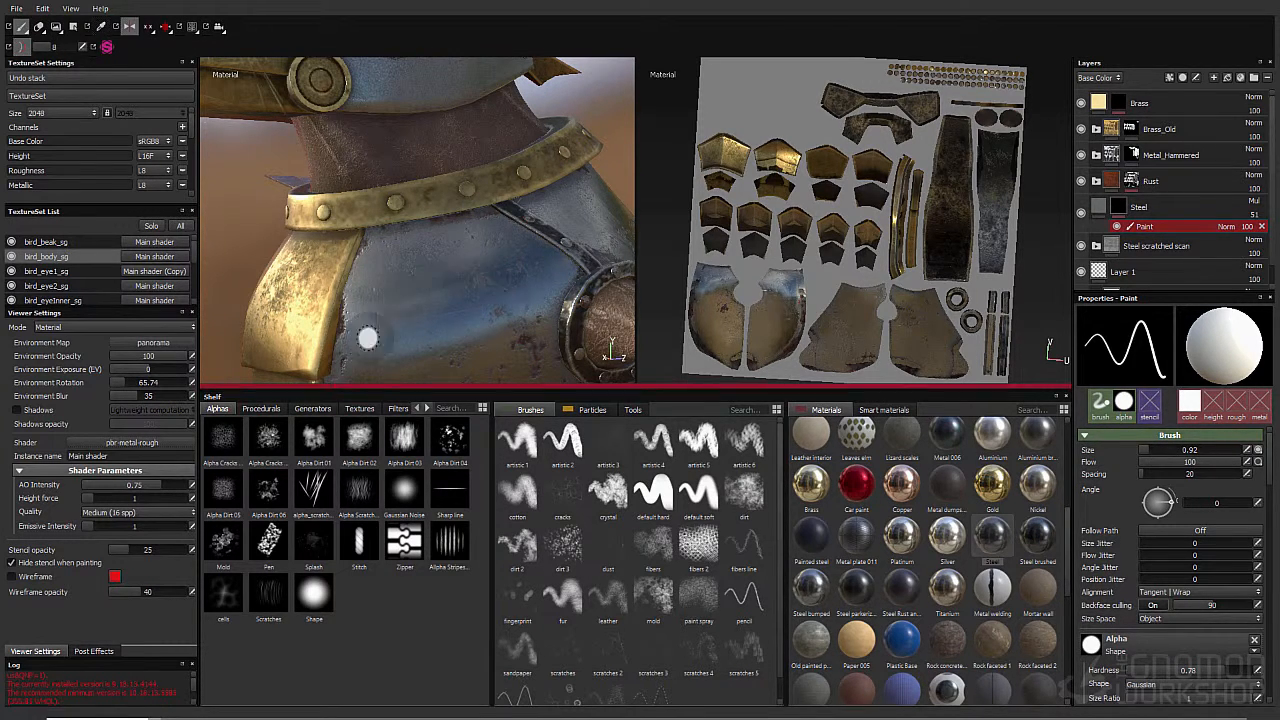
# Step: Reduce the bird_body_sg texture size to 1024 and isolate that texture set
pyautogui.click(60, 113)
pyautogui.click(60, 150)
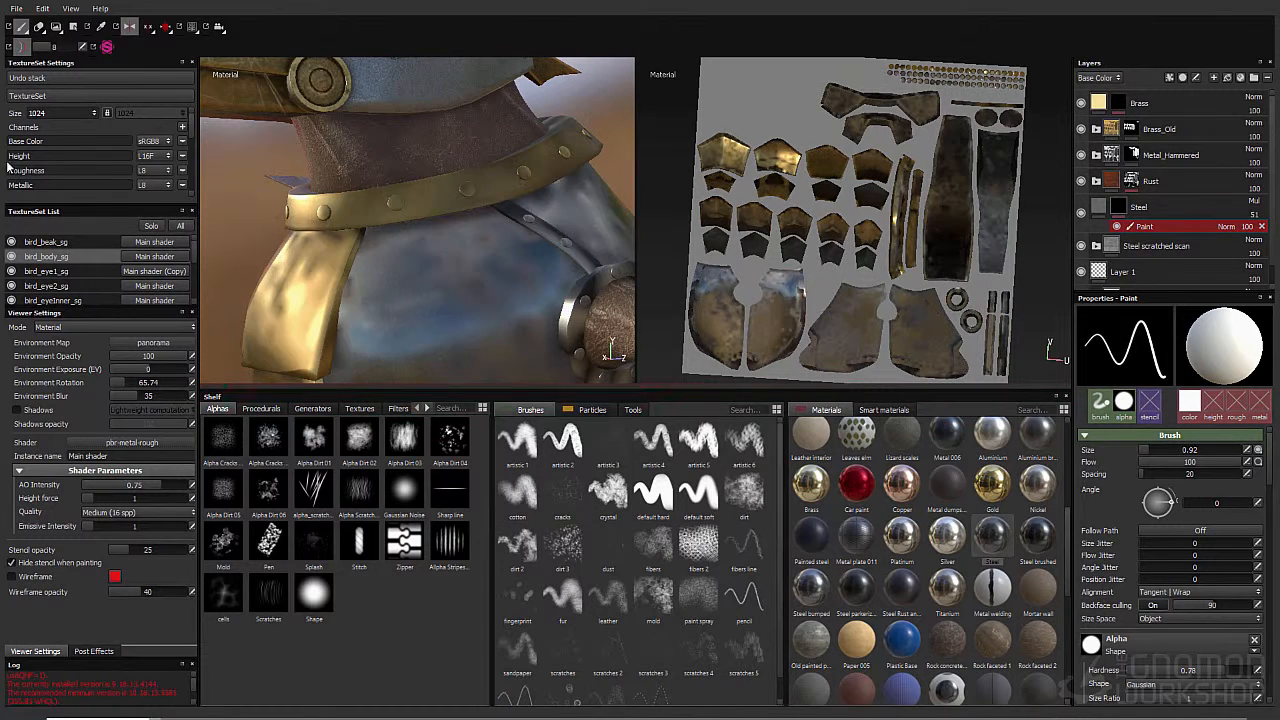
pyautogui.click(151, 226)
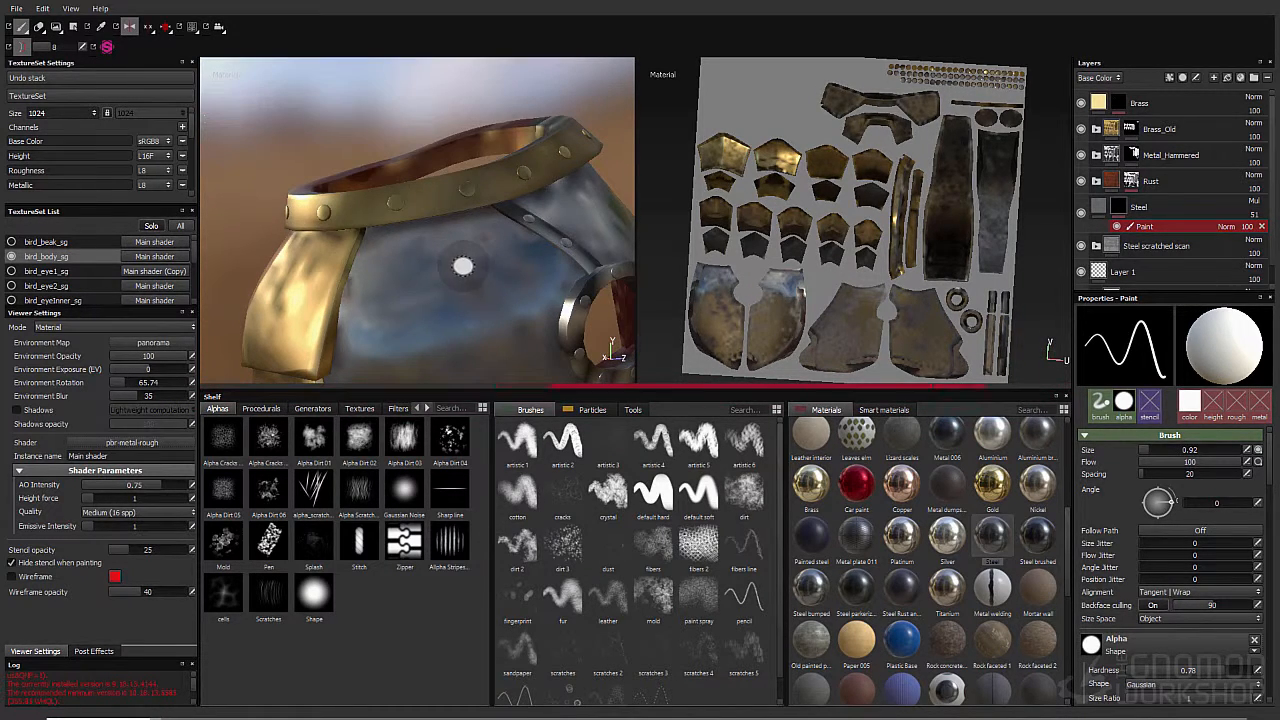
# Step: Try a paint stroke across the chest plate on the Steel layer's mask and undo it
pyautogui.moveTo(374, 318); pyautogui.dragTo(470, 302)
pyautogui.hotkey('ctrl', 'z')
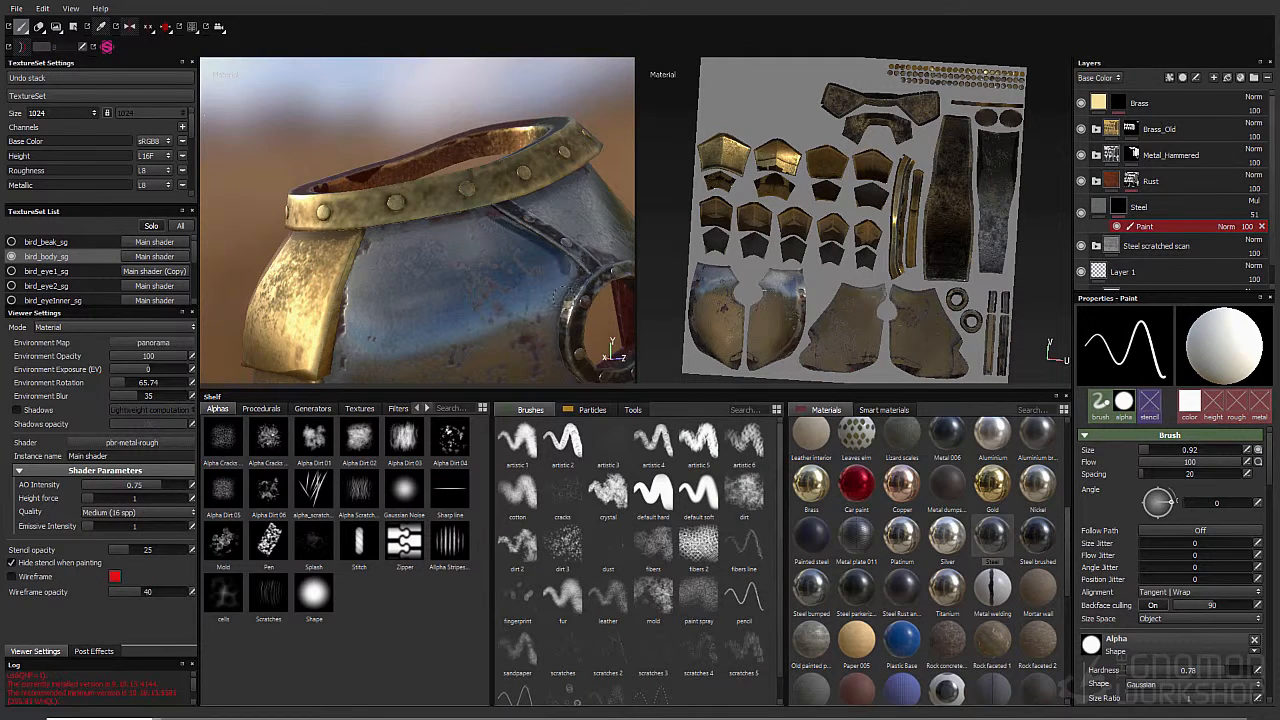
pyautogui.keyDown('alt'); pyautogui.moveTo(443, 103); pyautogui.dragTo(320, 140); pyautogui.keyUp('alt')
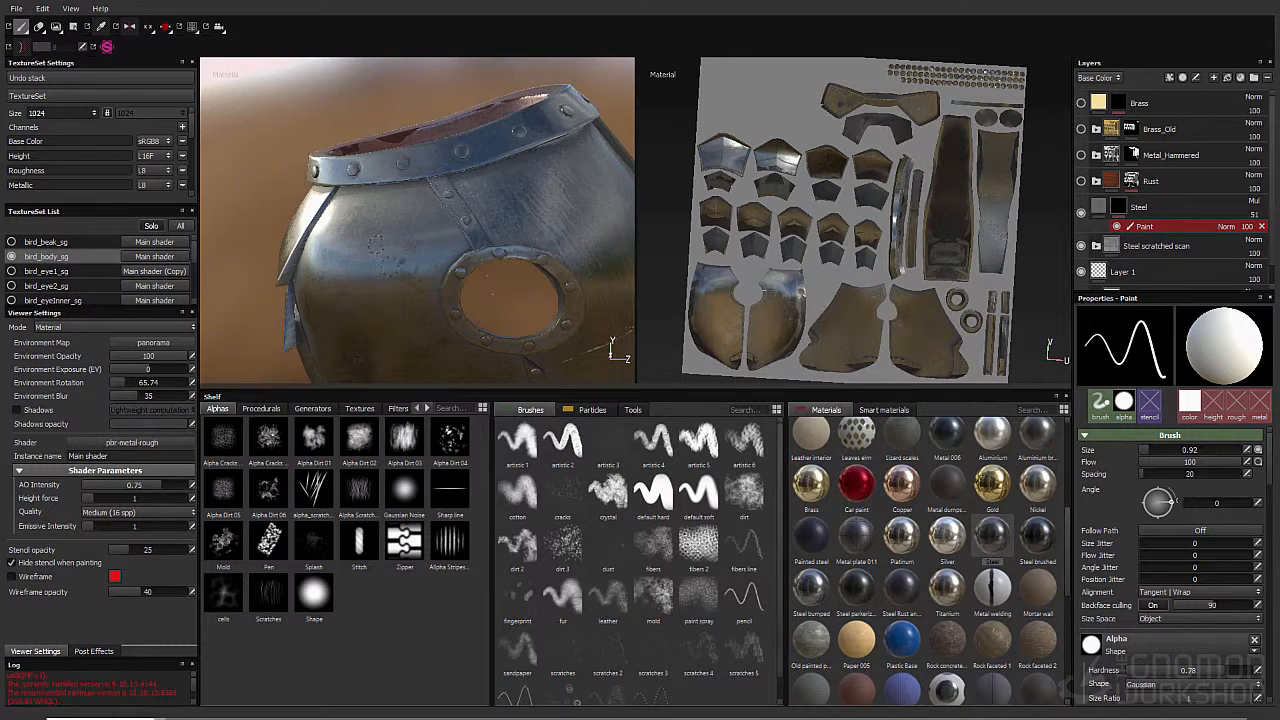
# Step: Paint a curved band on the Steel mask across the upper side plate and down its riveted seam, ending in a hooked curl at the lower joint
pyautogui.press('ctrl')
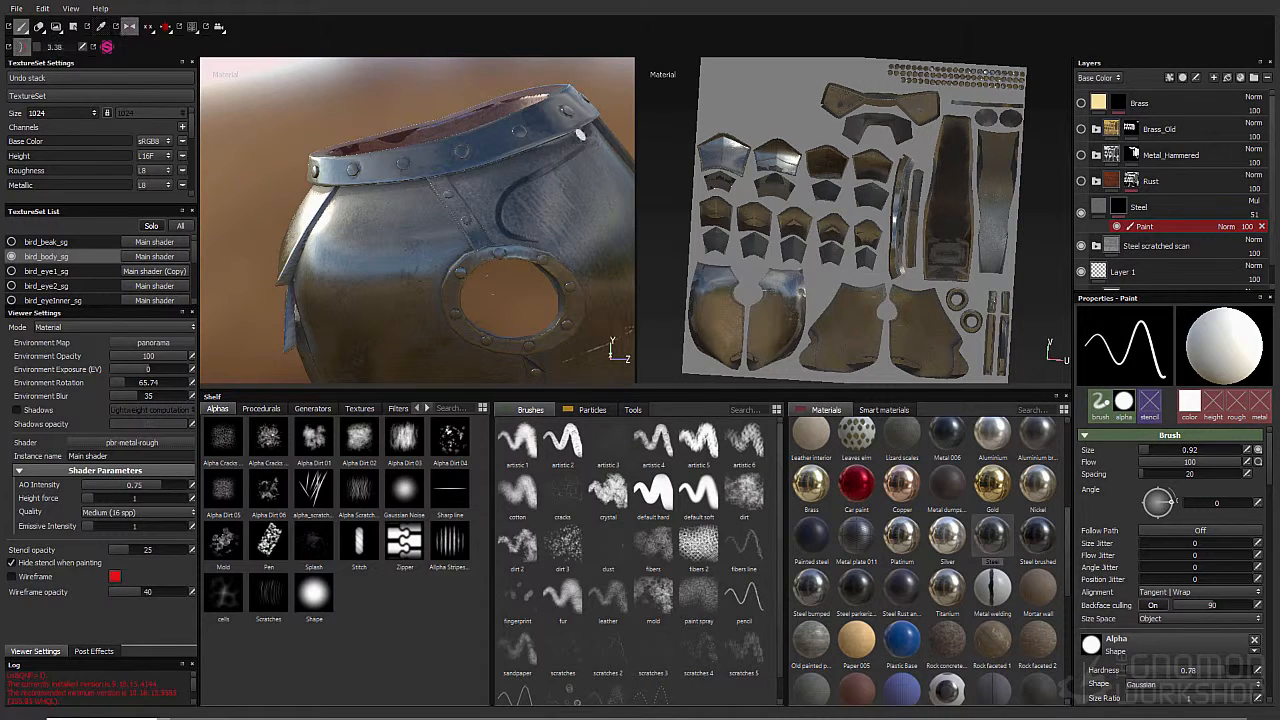
pyautogui.moveTo(406, 212)
pyautogui.keyDown('alt'); pyautogui.mouseDown()
pyautogui.moveTo(349, 120)
pyautogui.moveTo(629, 111)
pyautogui.moveTo(337, 117)
pyautogui.moveTo(474, 206)
pyautogui.mouseUp(); pyautogui.keyUp('alt')
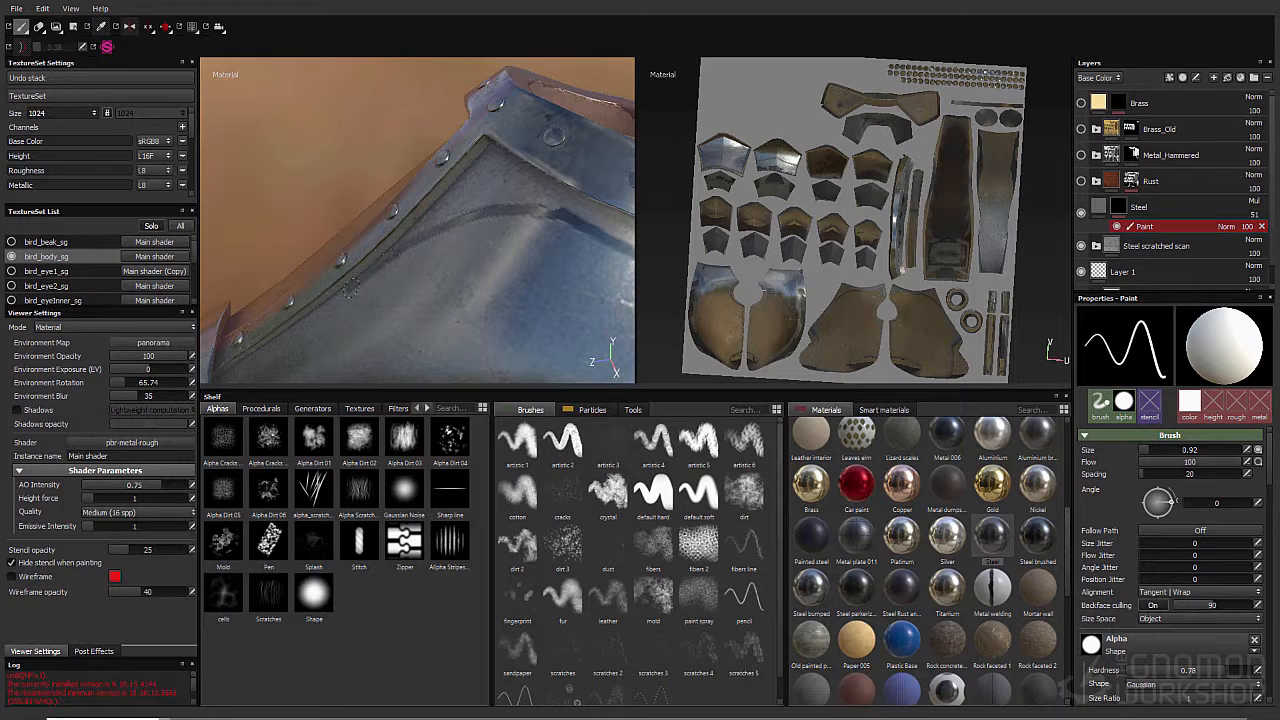
pyautogui.moveTo(350, 288)
pyautogui.keyDown('alt'); pyautogui.mouseDown()
pyautogui.moveTo(534, 143)
pyautogui.moveTo(429, 106)
pyautogui.moveTo(403, 197)
pyautogui.mouseUp(); pyautogui.keyUp('alt')
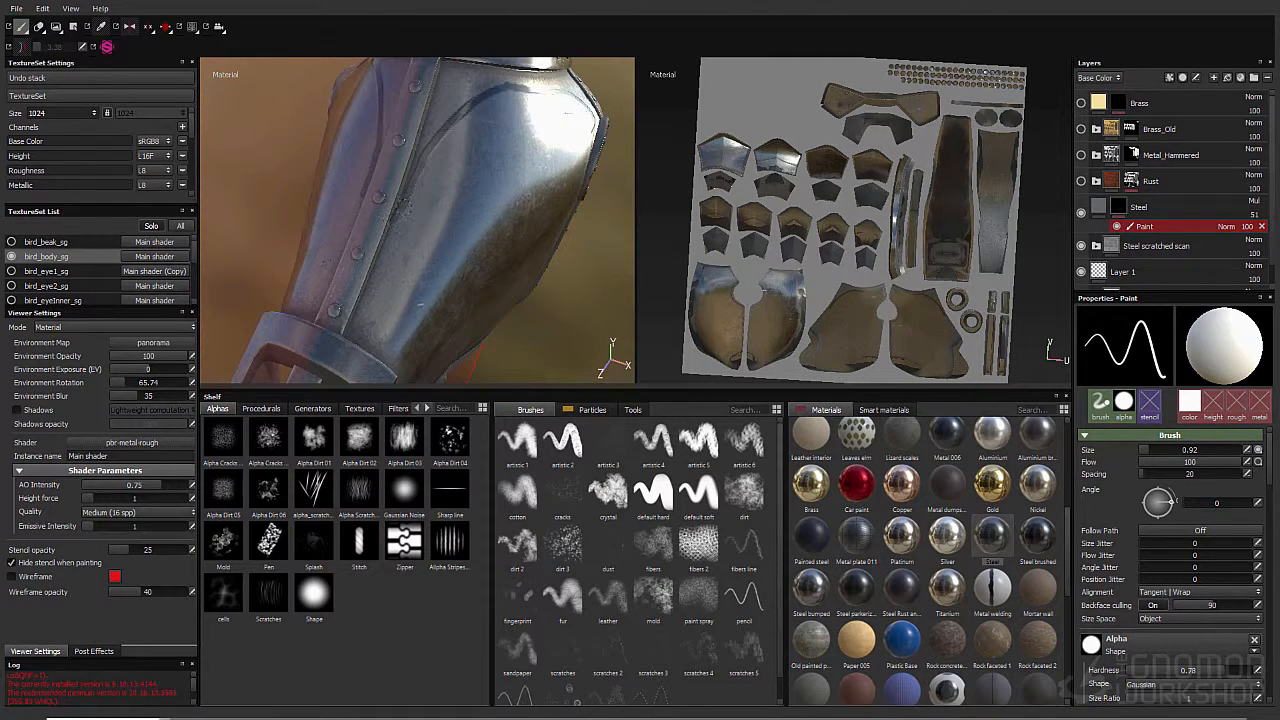
pyautogui.keyDown('alt'); pyautogui.moveTo(543, 223); pyautogui.dragTo(543, 186); pyautogui.keyUp('alt')
pyautogui.keyDown('alt'); pyautogui.moveTo(543, 186); pyautogui.dragTo(577, 176, button='right'); pyautogui.keyUp('alt')
pyautogui.moveTo(508, 197)
pyautogui.mouseDown()
pyautogui.moveTo(433, 326)
pyautogui.moveTo(446, 368)
pyautogui.mouseUp()
pyautogui.keyDown('alt'); pyautogui.moveTo(274, 167); pyautogui.dragTo(347, 88); pyautogui.keyUp('alt')
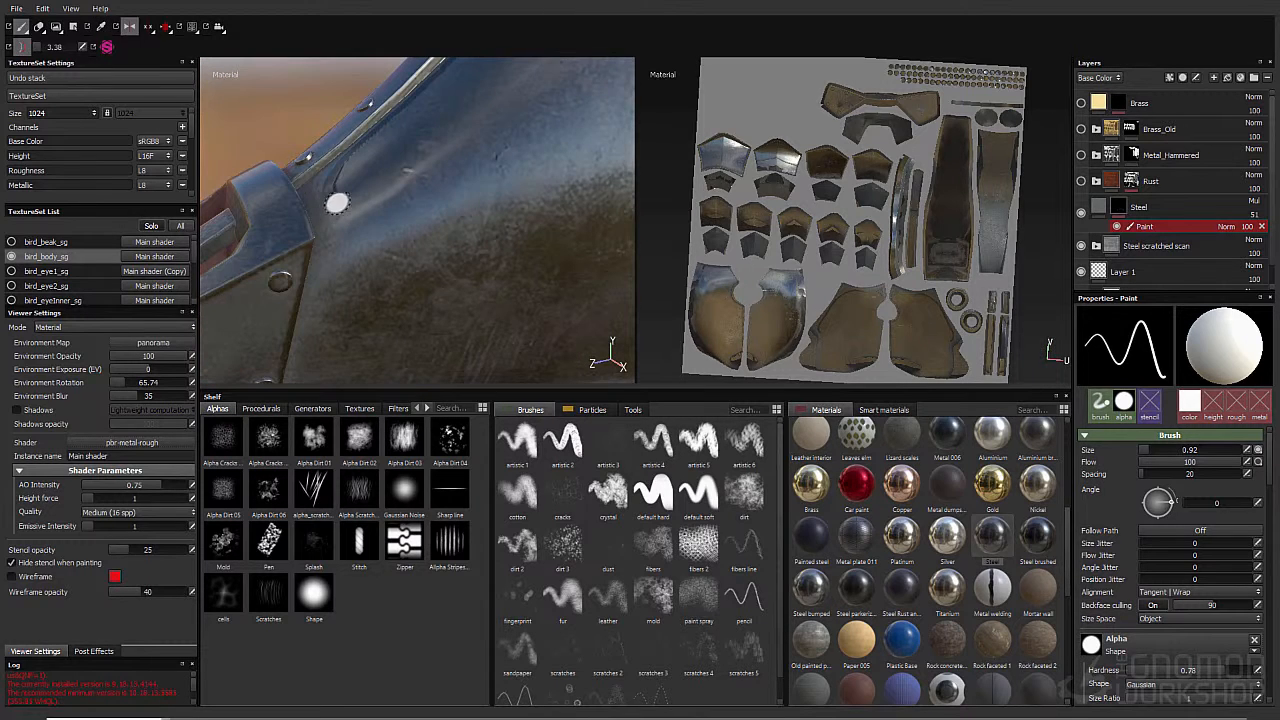
pyautogui.moveTo(337, 203)
pyautogui.mouseDown()
pyautogui.moveTo(358, 232)
pyautogui.moveTo(336, 298)
pyautogui.moveTo(322, 272)
pyautogui.mouseUp()
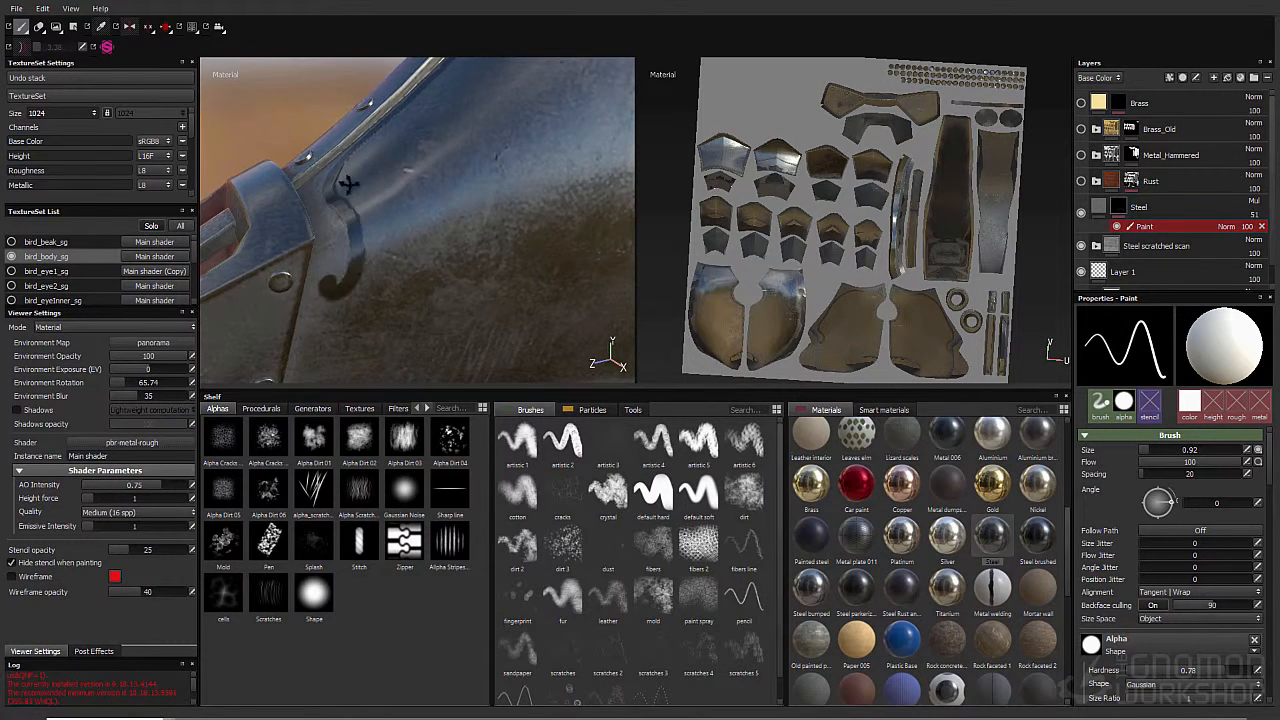
# Step: Fill the corner between the painted band and the riveted strap beneath the collar on the side plate
pyautogui.keyDown('alt'); pyautogui.moveTo(348, 185); pyautogui.dragTo(270, 205, button='right'); pyautogui.keyUp('alt')
pyautogui.moveTo(488, 190)
pyautogui.keyDown('alt'); pyautogui.mouseDown()
pyautogui.moveTo(431, 220)
pyautogui.moveTo(397, 180)
pyautogui.mouseUp(); pyautogui.keyUp('alt')
pyautogui.keyDown('alt'); pyautogui.moveTo(397, 180); pyautogui.dragTo(435, 170, button='right'); pyautogui.keyUp('alt')
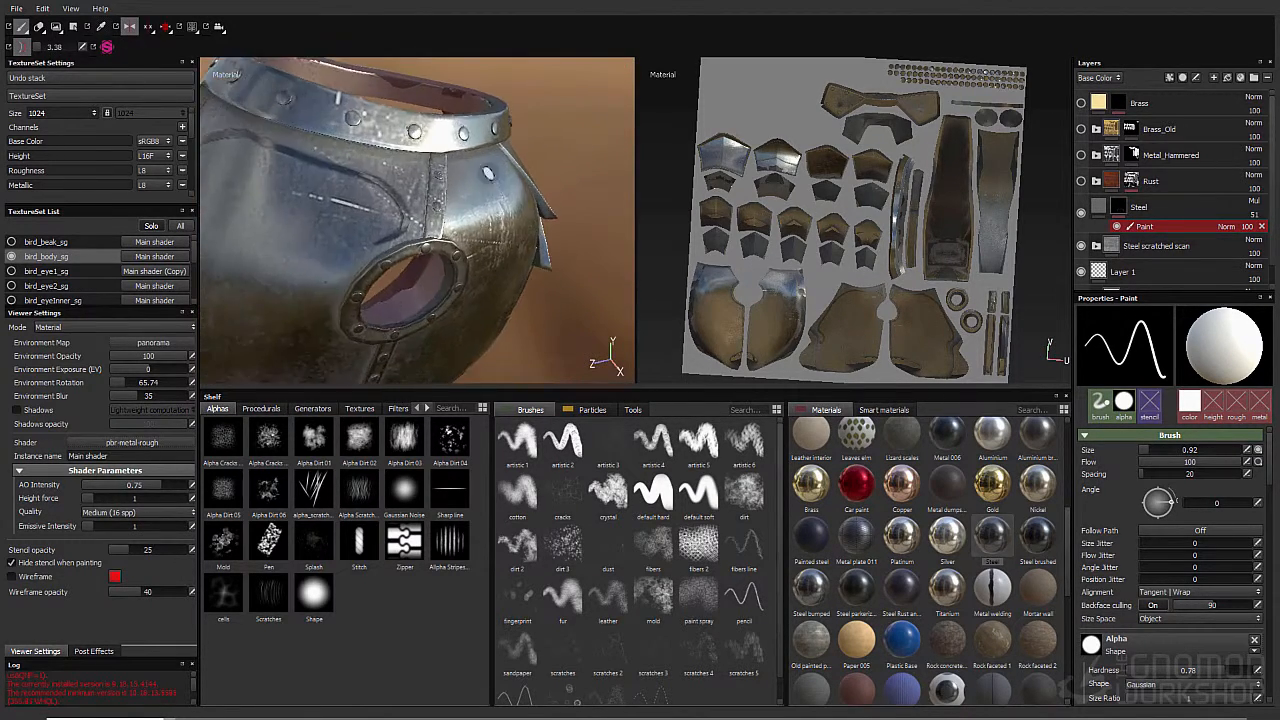
pyautogui.click(22, 47)
pyautogui.moveTo(397, 175); pyautogui.dragTo(405, 195)
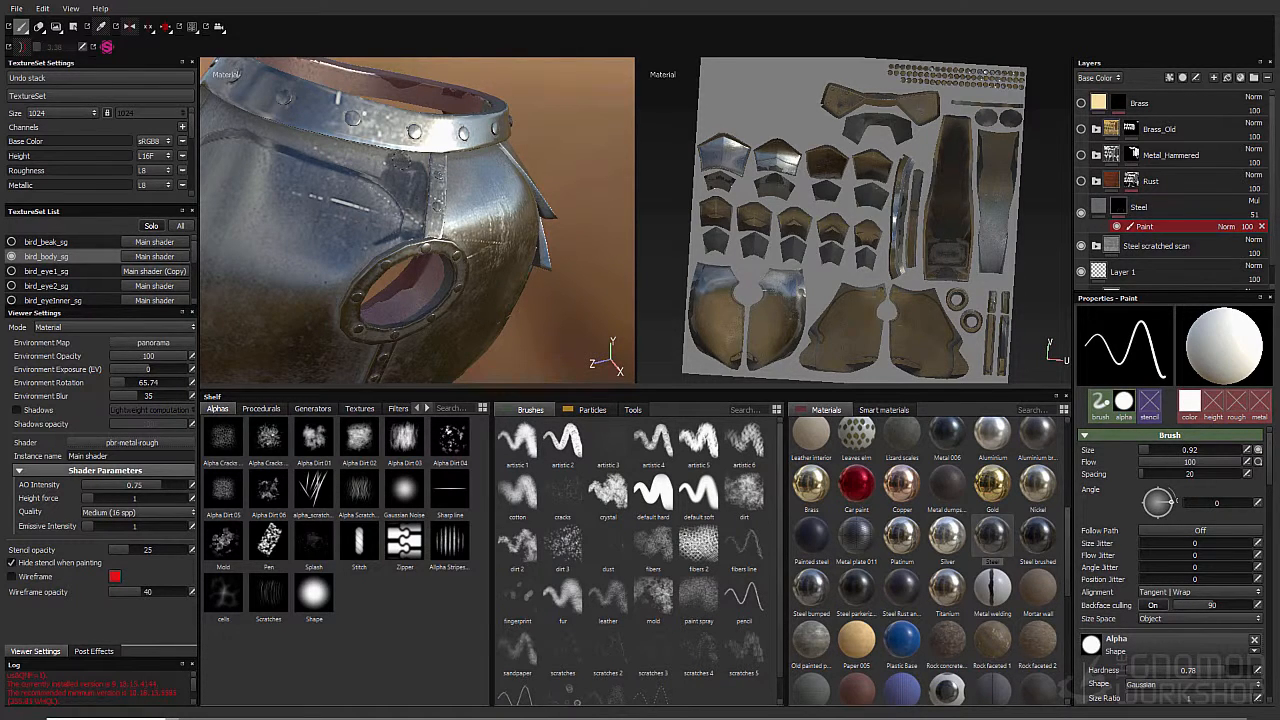
pyautogui.moveTo(384, 160)
pyautogui.mouseDown()
pyautogui.moveTo(374, 170)
pyautogui.moveTo(312, 146)
pyautogui.mouseUp()
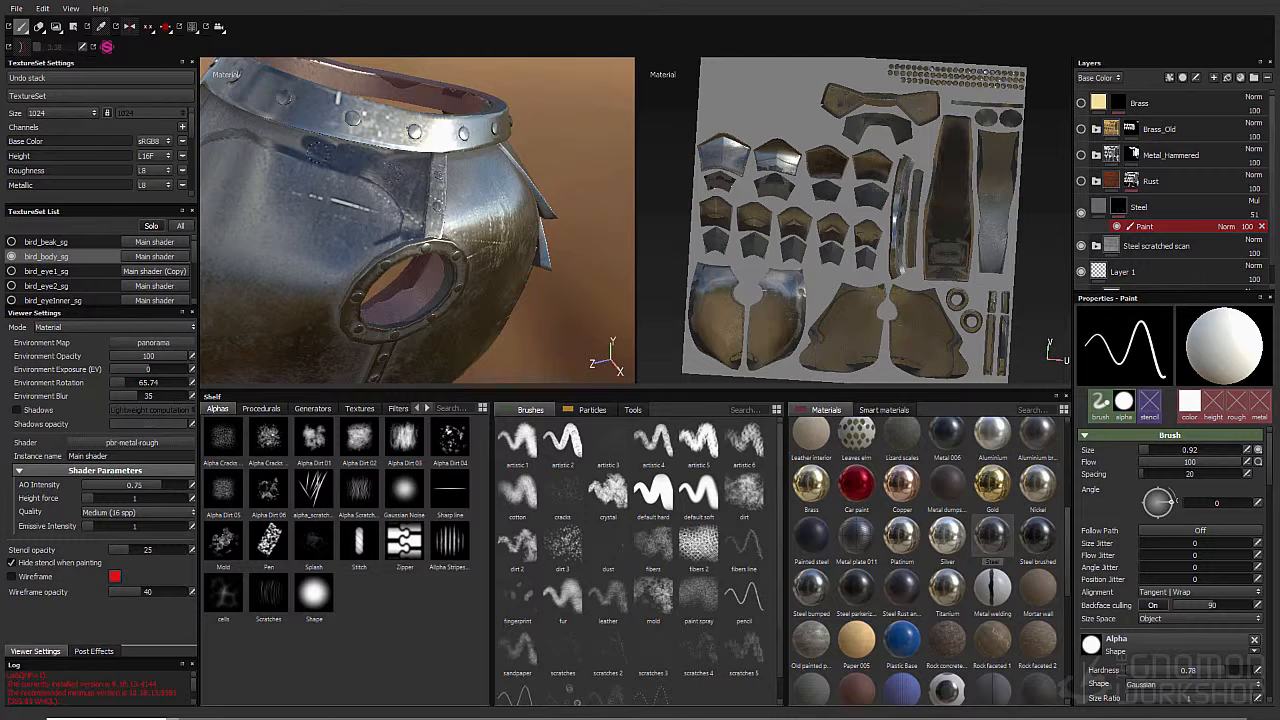
# Step: Set the brush size to 1.34 and fill the area between the side plate's painted band and the collar
pyautogui.click(130, 27)
pyautogui.keyDown('alt'); pyautogui.moveTo(440, 100); pyautogui.dragTo(580, 95); pyautogui.keyUp('alt')
pyautogui.keyDown('ctrl'); pyautogui.moveTo(282, 225); pyautogui.dragTo(291, 220, button='right'); pyautogui.keyUp('ctrl')
pyautogui.moveTo(292, 211)
pyautogui.mouseDown()
pyautogui.moveTo(435, 181)
pyautogui.moveTo(385, 148)
pyautogui.mouseUp()
pyautogui.moveTo(517, 210); pyautogui.dragTo(310, 160)
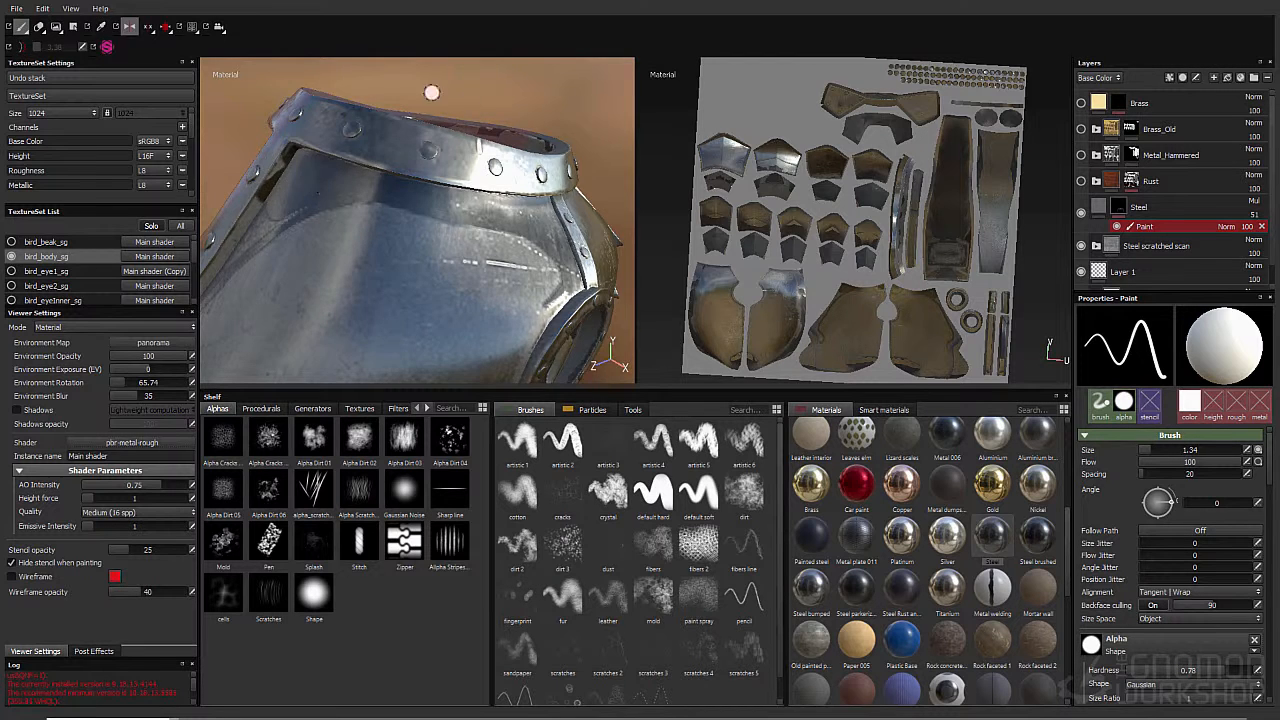
# Step: Set the brush size to 0.92 and fill the strip between the band and the riveted seam down to the curl
pyautogui.keyDown('alt'); pyautogui.moveTo(428, 94); pyautogui.dragTo(380, 177); pyautogui.keyUp('alt')
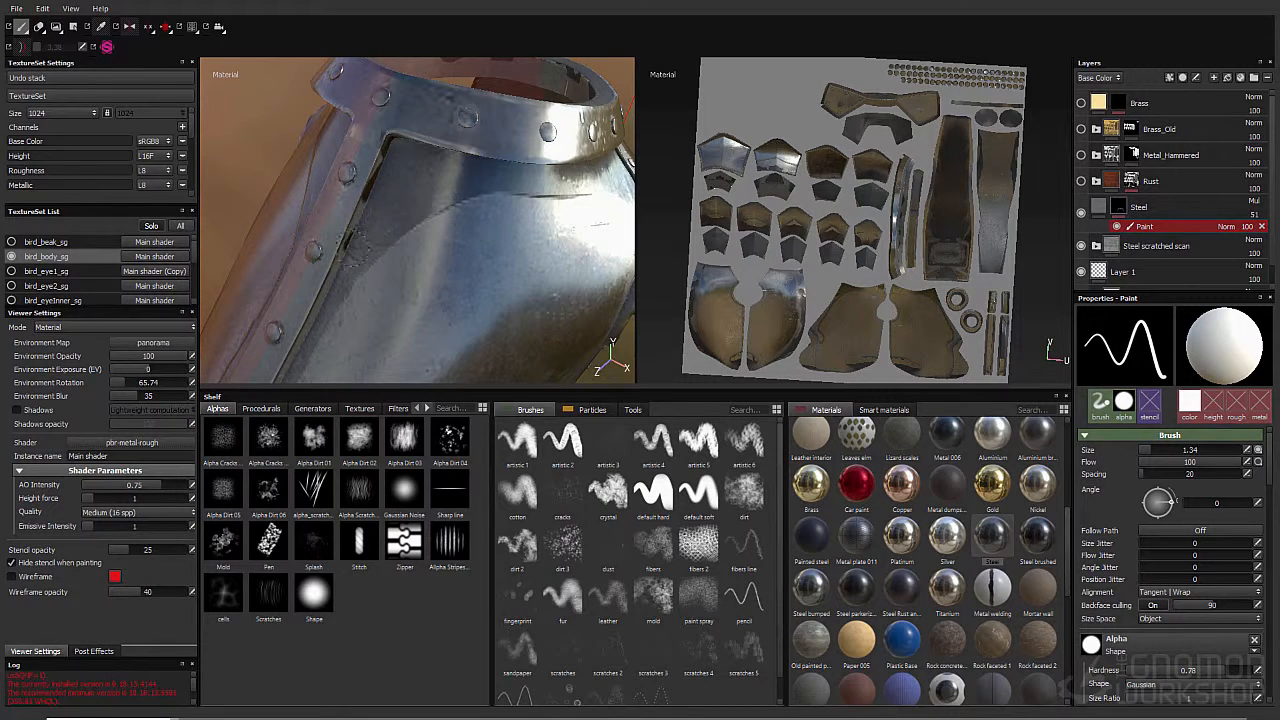
pyautogui.keyDown('alt'); pyautogui.moveTo(335, 300); pyautogui.dragTo(460, 84, button='middle'); pyautogui.keyUp('alt')
pyautogui.keyDown('ctrl'); pyautogui.moveTo(352, 321); pyautogui.dragTo(340, 322, button='right'); pyautogui.keyUp('ctrl')
pyautogui.moveTo(335, 292); pyautogui.dragTo(389, 345)
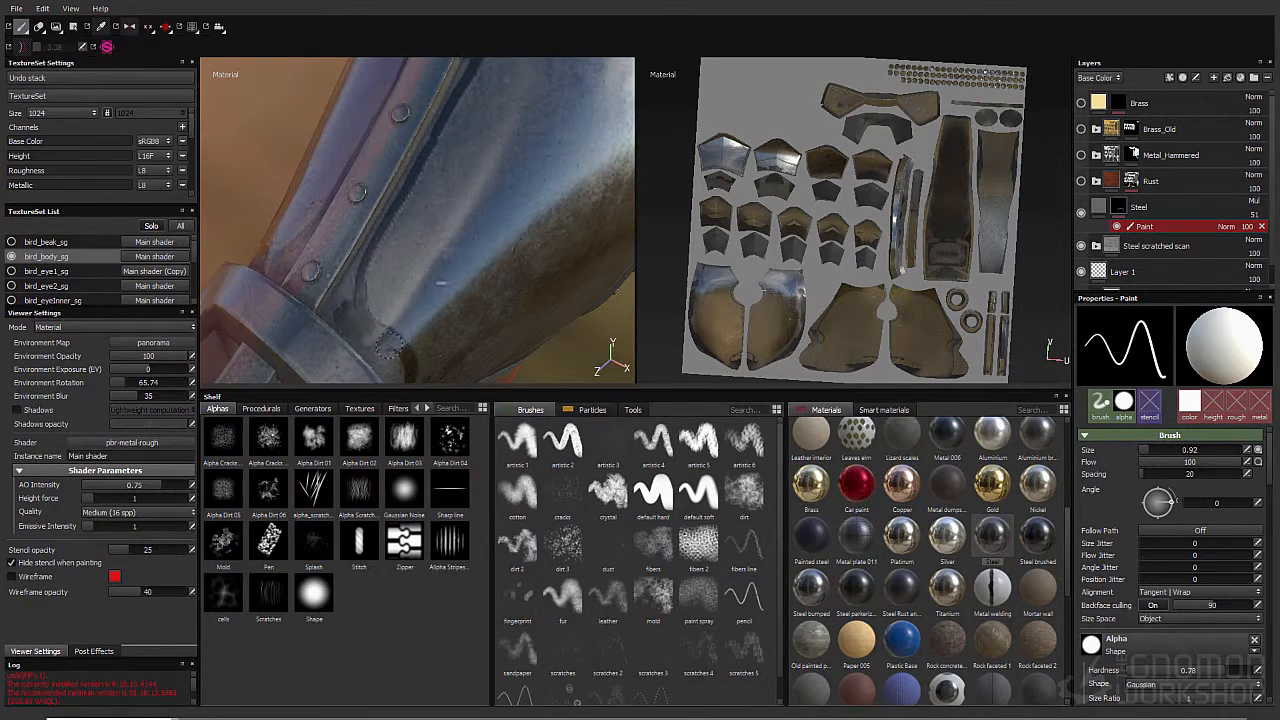
pyautogui.moveTo(330, 247); pyautogui.dragTo(359, 287)
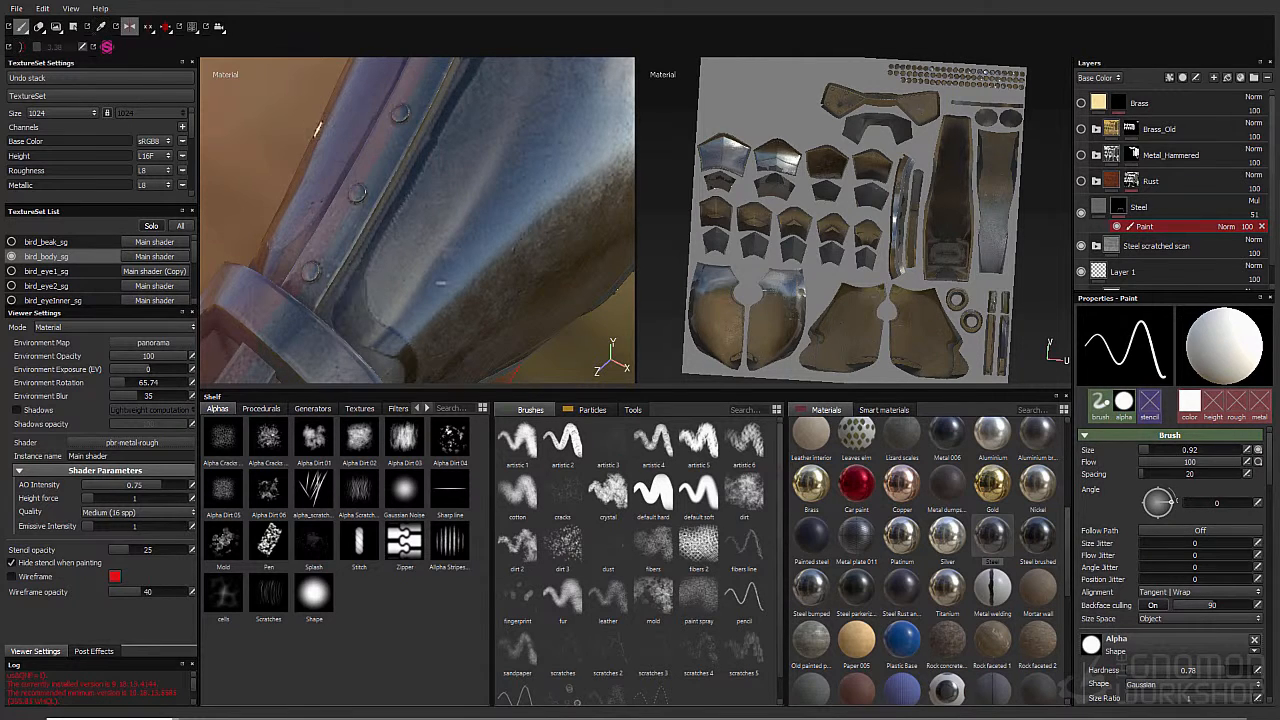
# Step: Paint a curved band across the upper front plate, arching from the front seam toward the round opening
pyautogui.keyDown('alt'); pyautogui.moveTo(240, 106); pyautogui.dragTo(571, 197); pyautogui.keyUp('alt')
pyautogui.keyDown('alt'); pyautogui.moveTo(571, 197); pyautogui.dragTo(503, 195, button='right'); pyautogui.keyUp('alt')
pyautogui.keyDown('alt'); pyautogui.moveTo(503, 195); pyautogui.dragTo(487, 213); pyautogui.keyUp('alt')
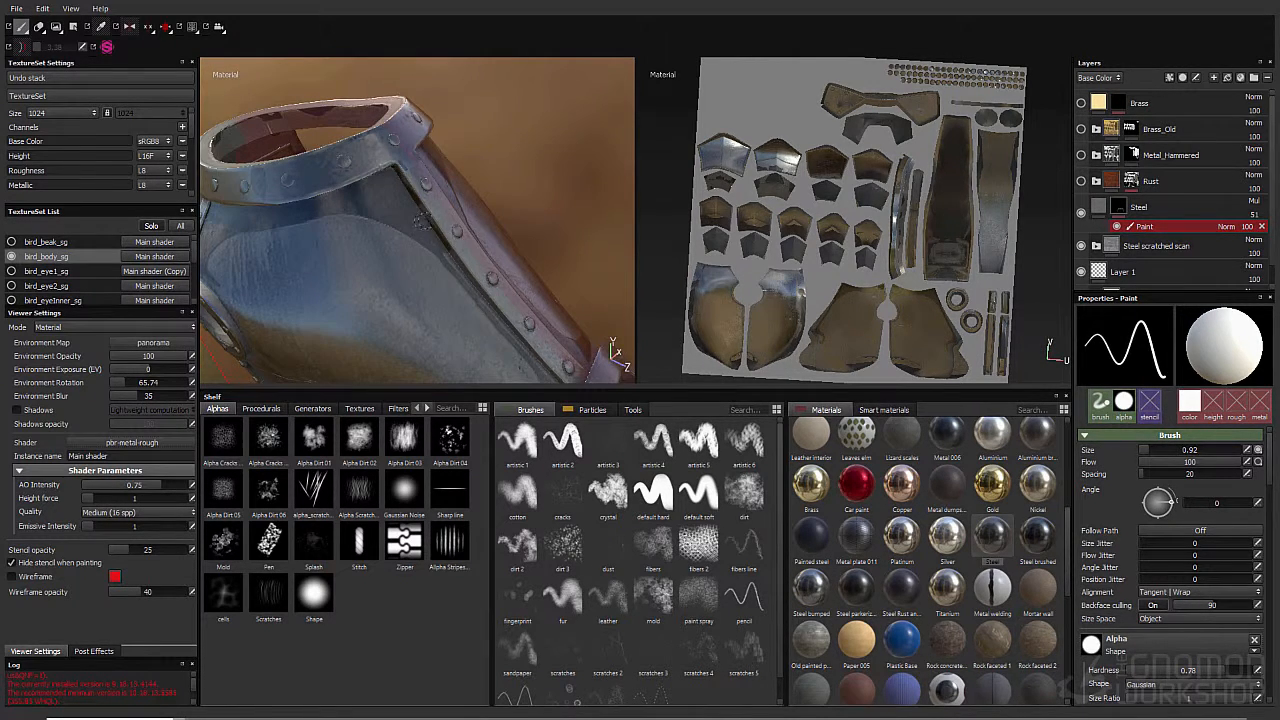
pyautogui.keyDown('alt'); pyautogui.moveTo(552, 198); pyautogui.dragTo(508, 103, button='middle'); pyautogui.keyUp('alt')
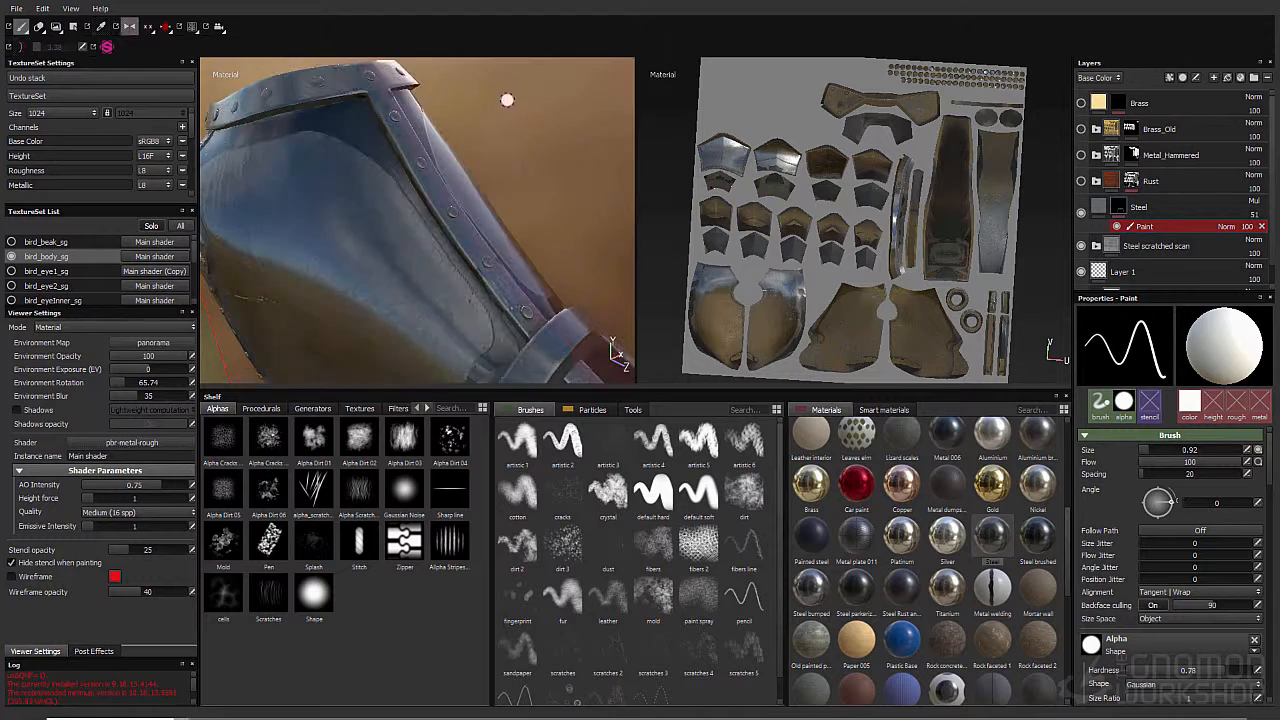
pyautogui.moveTo(563, 217)
pyautogui.keyDown('alt'); pyautogui.mouseDown()
pyautogui.moveTo(489, 294)
pyautogui.moveTo(610, 150)
pyautogui.moveTo(274, 114)
pyautogui.moveTo(403, 103)
pyautogui.moveTo(380, 110)
pyautogui.mouseUp(); pyautogui.keyUp('alt')
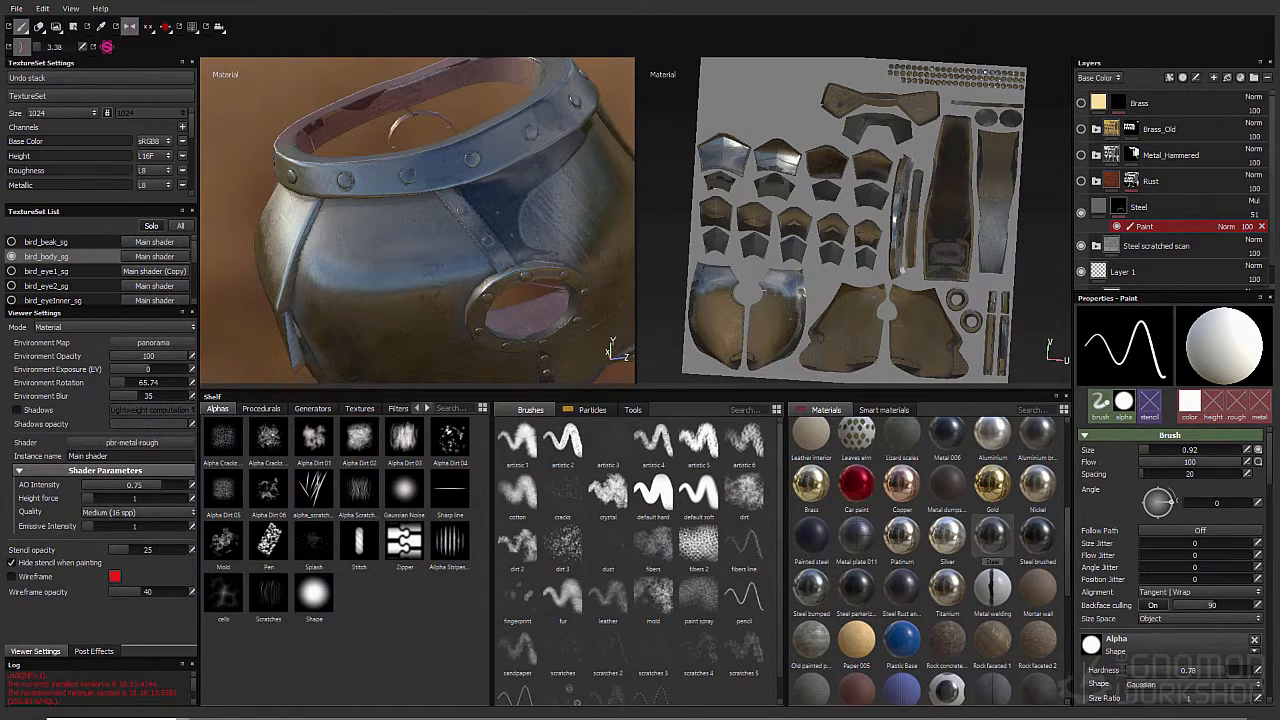
pyautogui.moveTo(236, 306)
pyautogui.keyDown('alt'); pyautogui.mouseDown()
pyautogui.moveTo(276, 321)
pyautogui.moveTo(323, 276)
pyautogui.moveTo(428, 218)
pyautogui.moveTo(495, 235)
pyautogui.moveTo(511, 290)
pyautogui.mouseUp(); pyautogui.keyUp('alt')
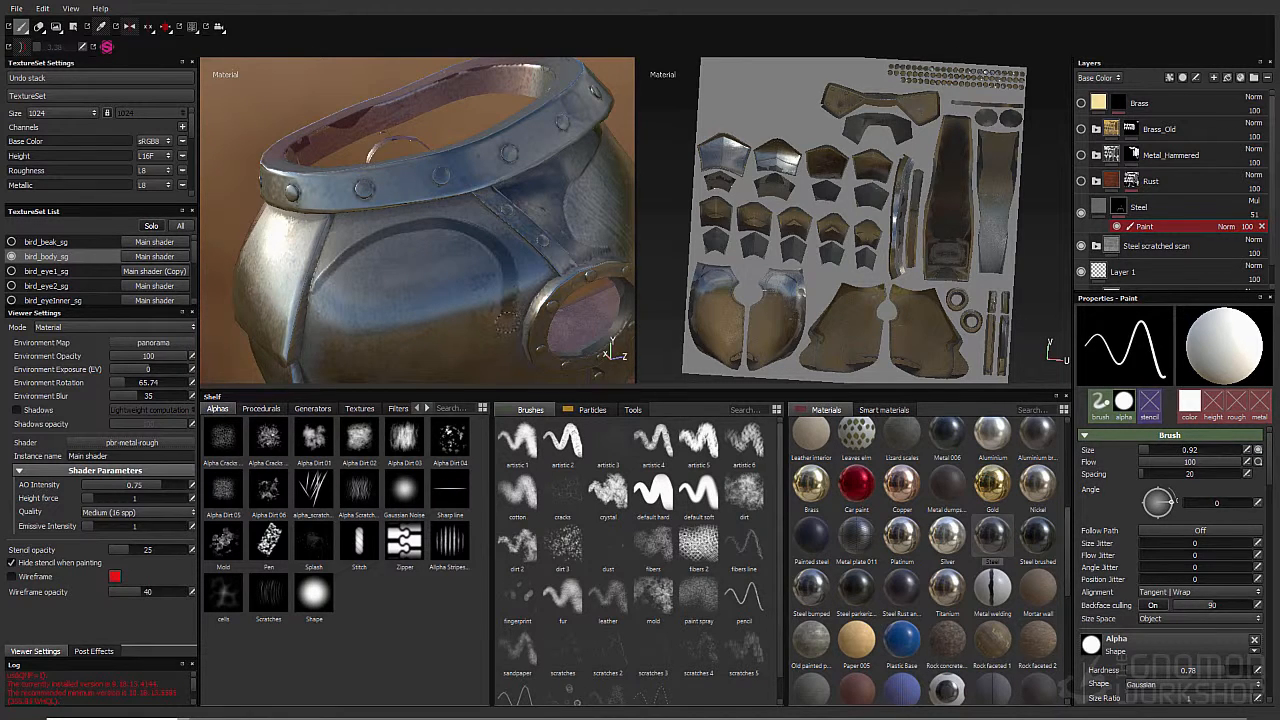
pyautogui.keyDown('alt'); pyautogui.moveTo(257, 120); pyautogui.dragTo(243, 76); pyautogui.keyUp('alt')
pyautogui.keyDown('alt'); pyautogui.moveTo(603, 131); pyautogui.dragTo(585, 119); pyautogui.keyUp('alt')
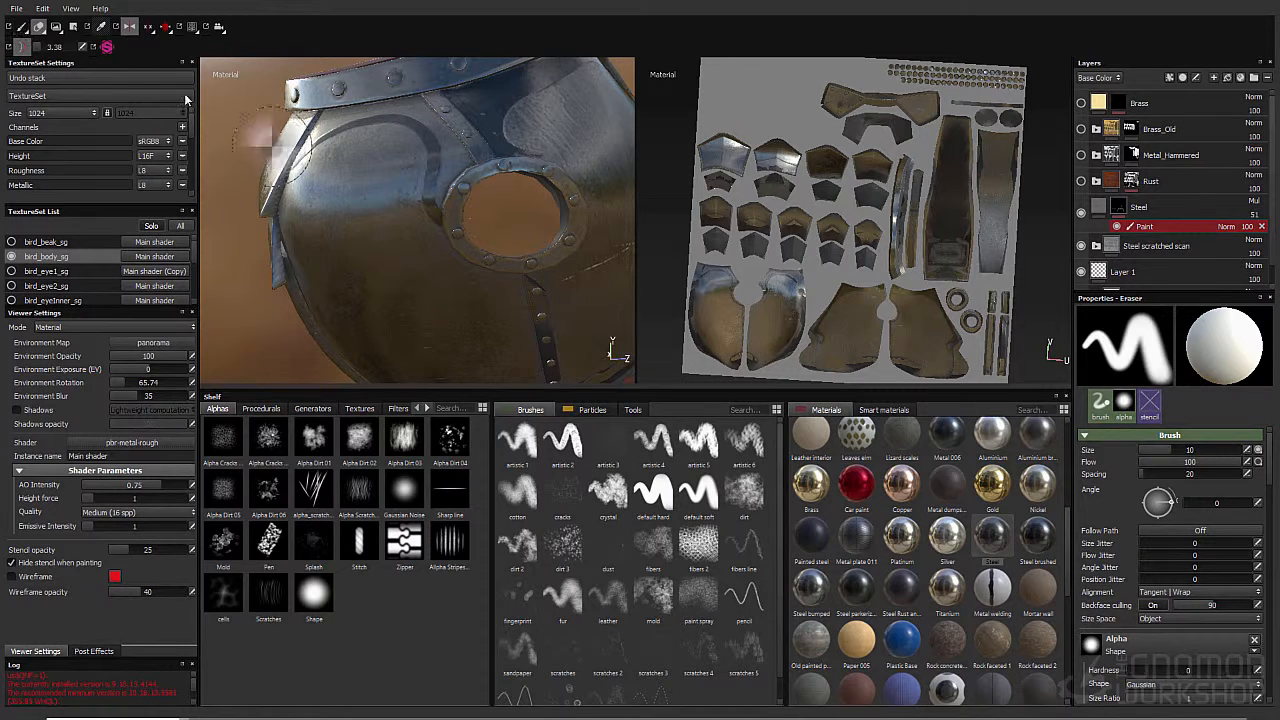
# Step: Try painting over the front plate's curved band in black with brush size 1.84, and undo it
pyautogui.scroll(-5, 1180, 545)
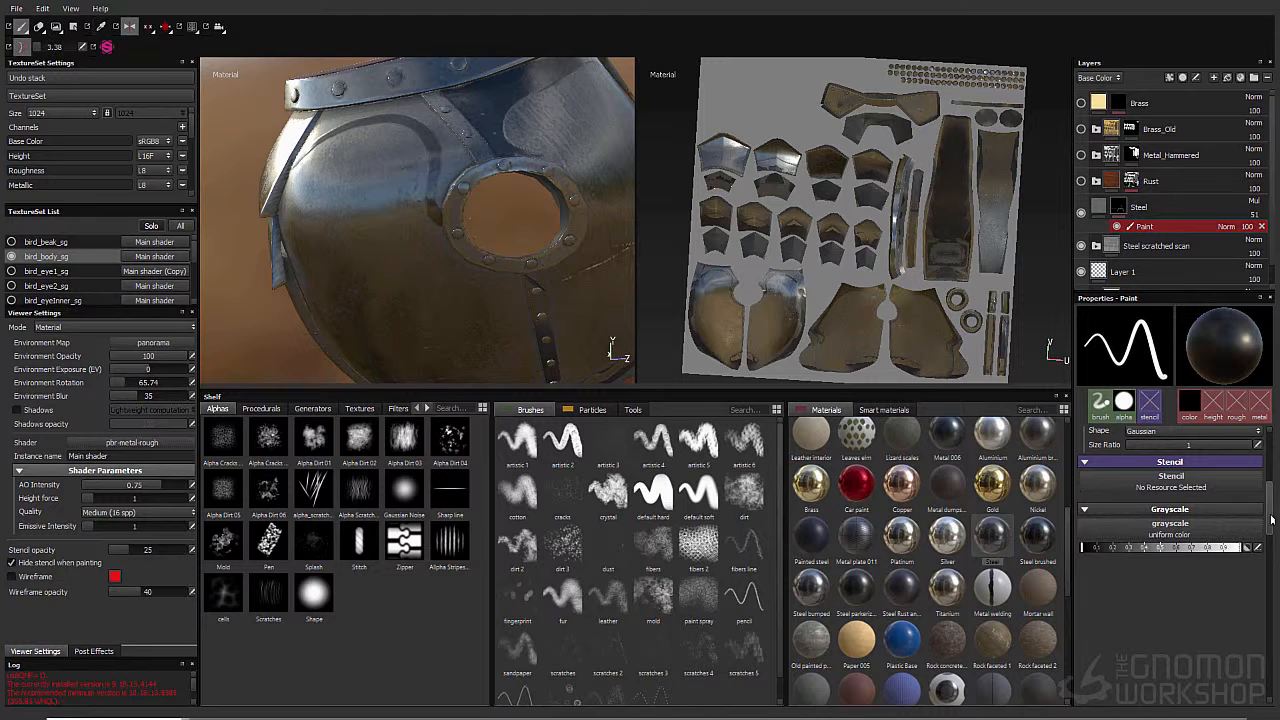
pyautogui.moveTo(1270, 508); pyautogui.dragTo(1270, 452)
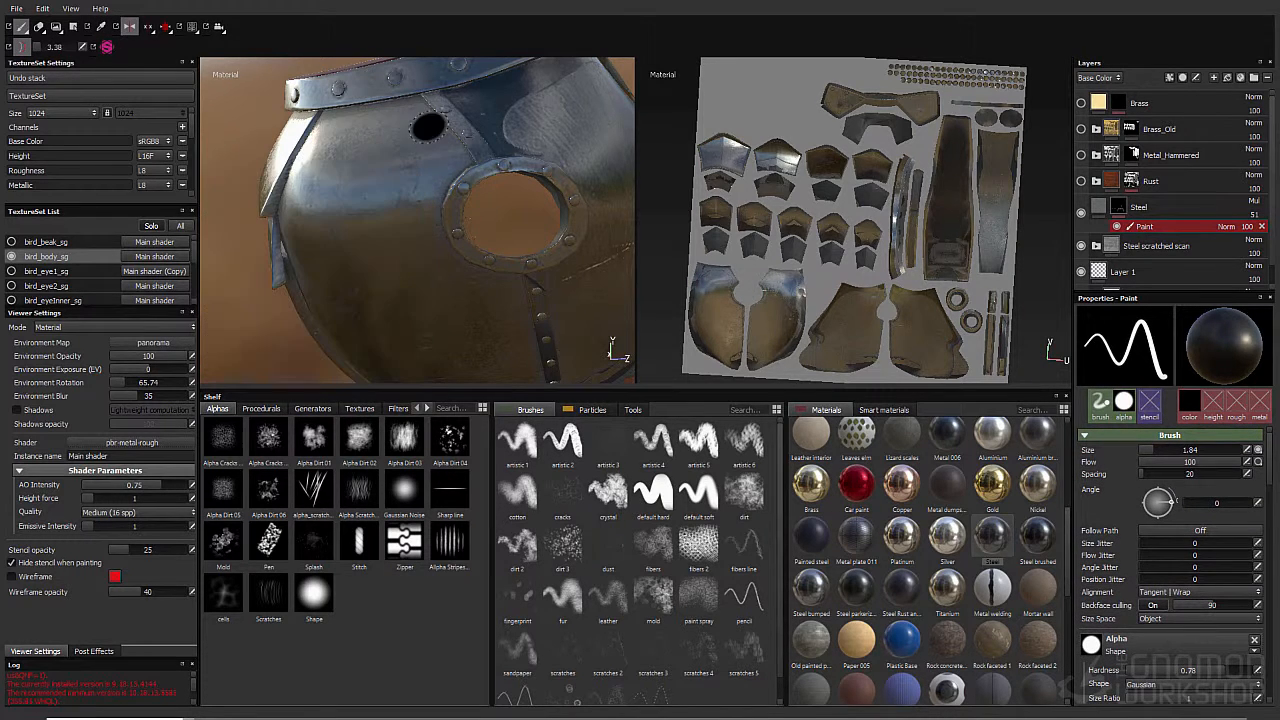
pyautogui.click(43, 9)
pyautogui.click(50, 24)
# Step: Switch the mask paint to white and fill the area around the front plate's band up to the collar, strap and seam
pyautogui.scroll(-5, 1270, 485)
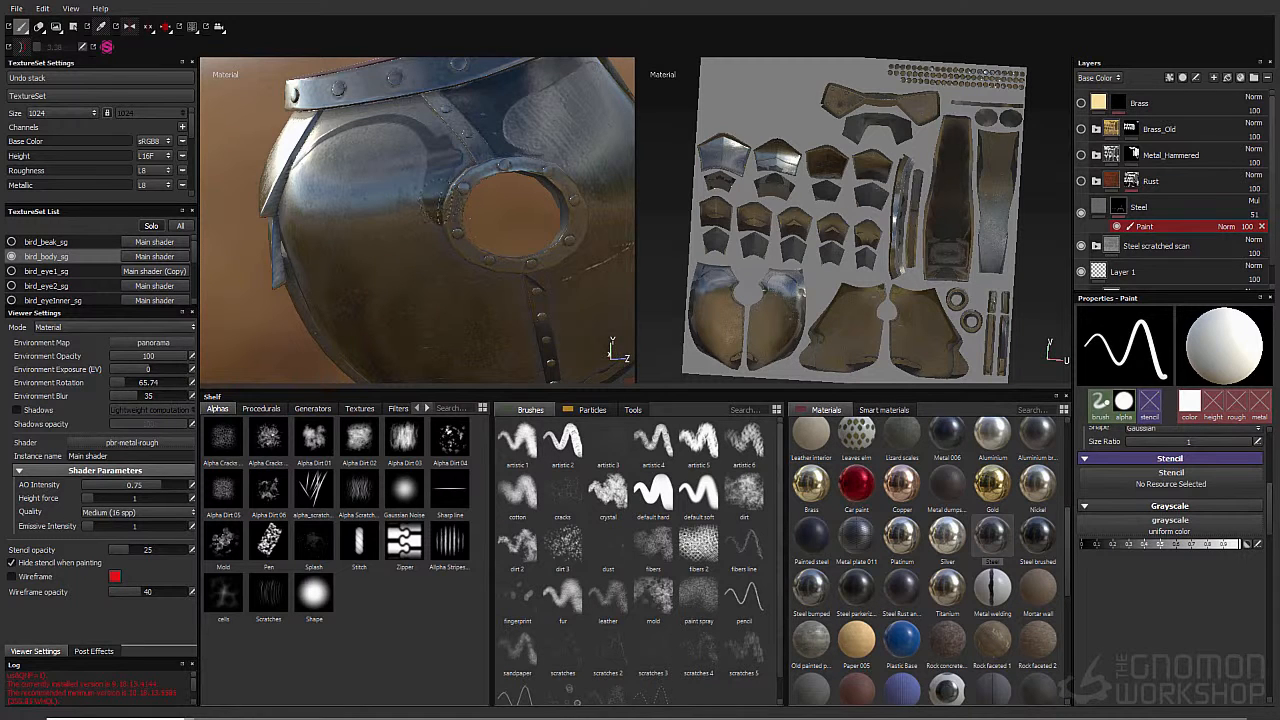
pyautogui.moveTo(451, 146)
pyautogui.mouseDown()
pyautogui.moveTo(418, 112)
pyautogui.moveTo(334, 124)
pyautogui.mouseUp()
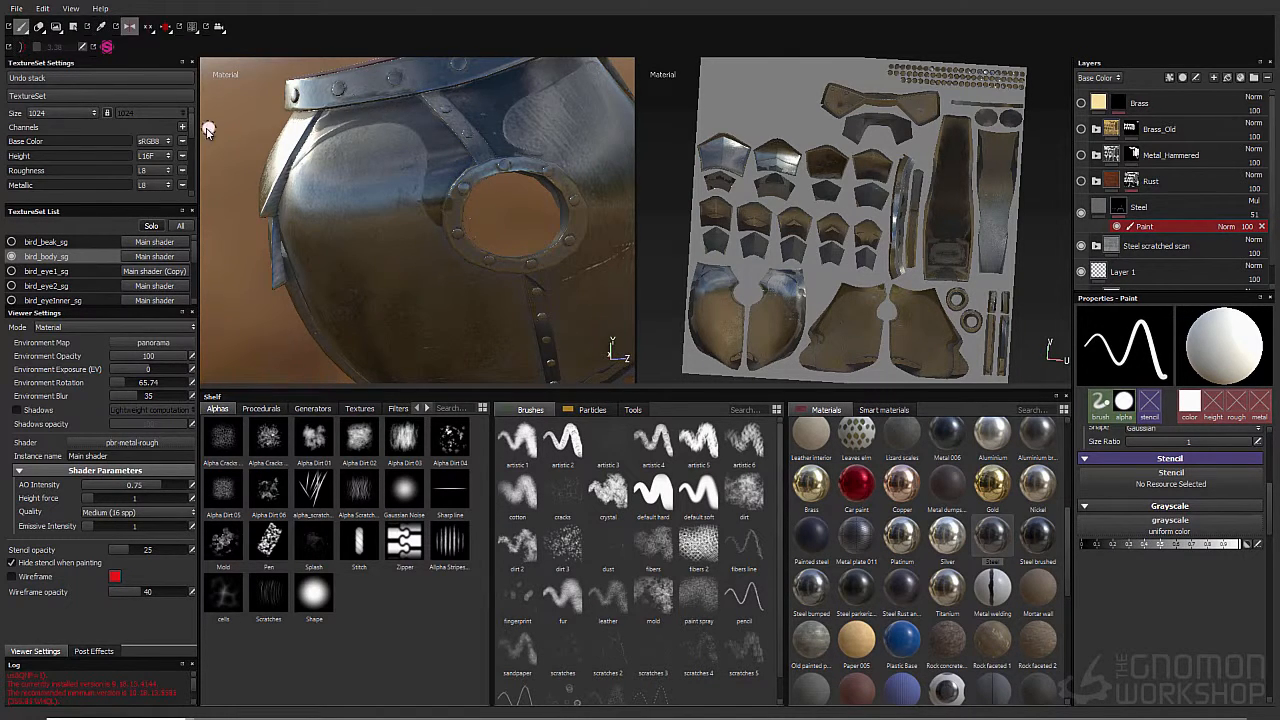
pyautogui.keyDown('alt'); pyautogui.moveTo(207, 127); pyautogui.dragTo(318, 170); pyautogui.keyUp('alt')
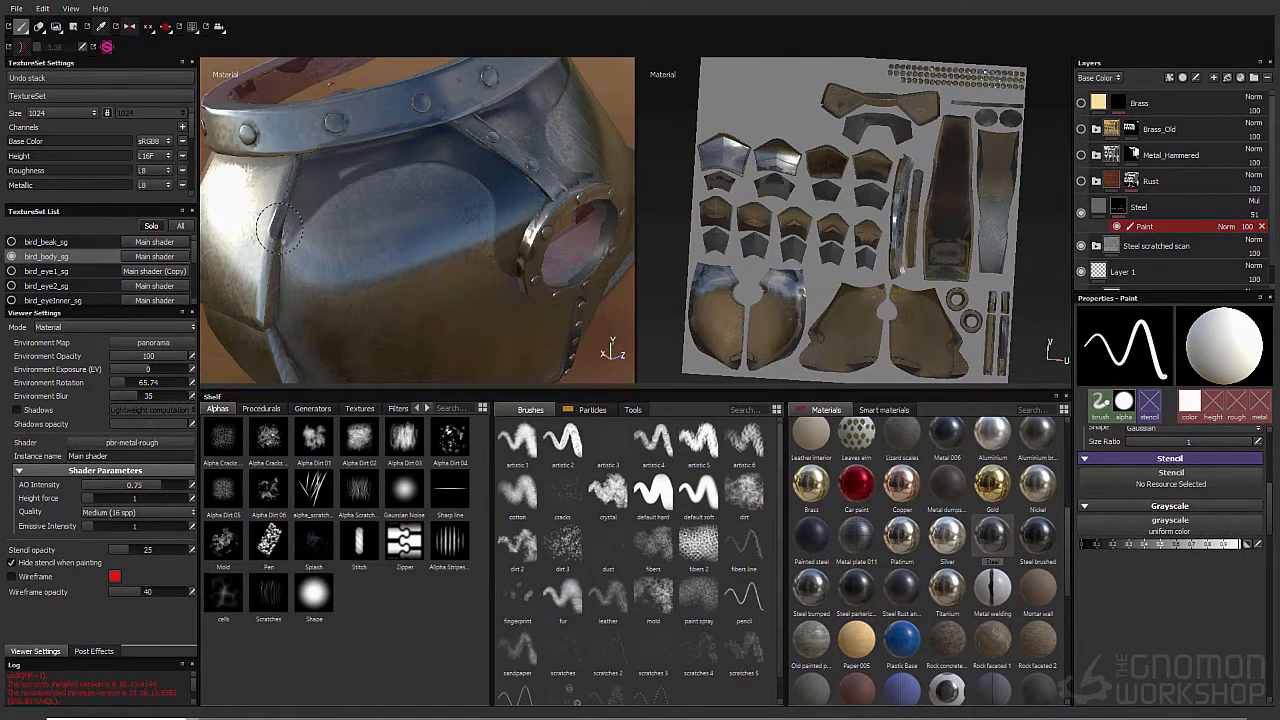
pyautogui.keyDown('alt'); pyautogui.moveTo(375, 155); pyautogui.dragTo(482, 148); pyautogui.keyUp('alt')
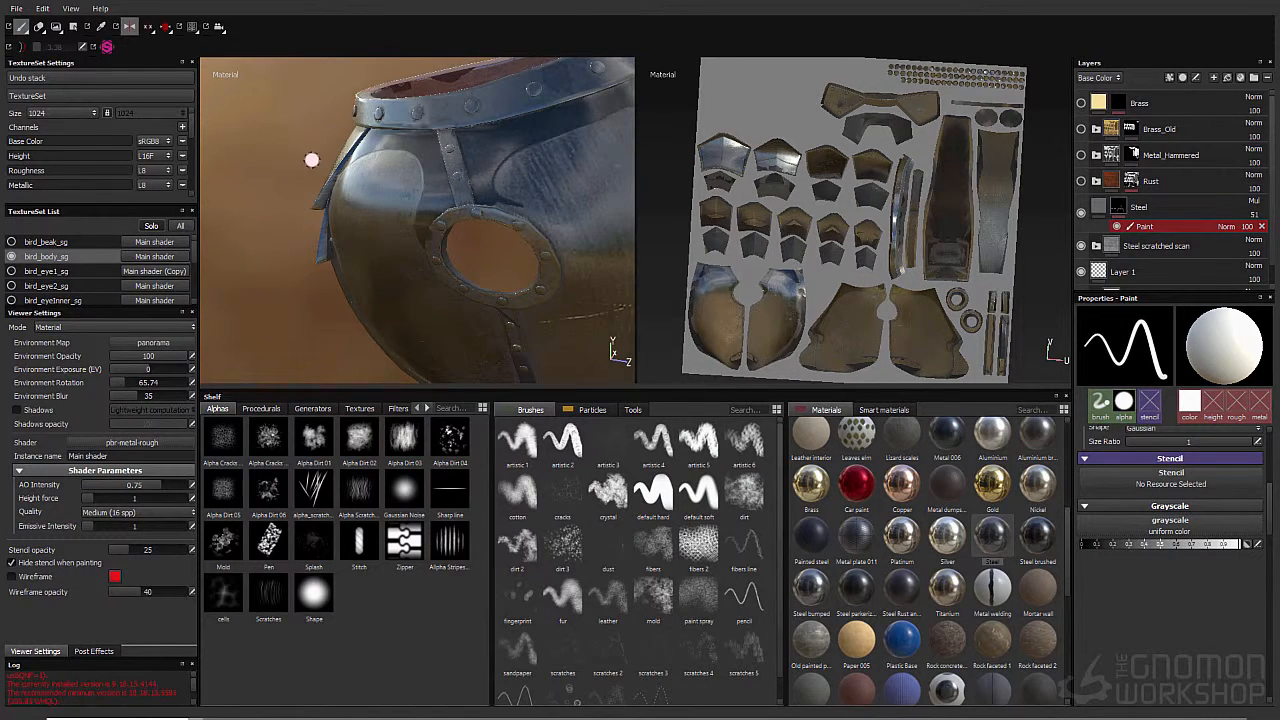
# Step: Paint a hooked curl at the end of the side plate's dark area, beside the round opening
pyautogui.keyDown('alt'); pyautogui.moveTo(311, 160); pyautogui.dragTo(443, 143); pyautogui.keyUp('alt')
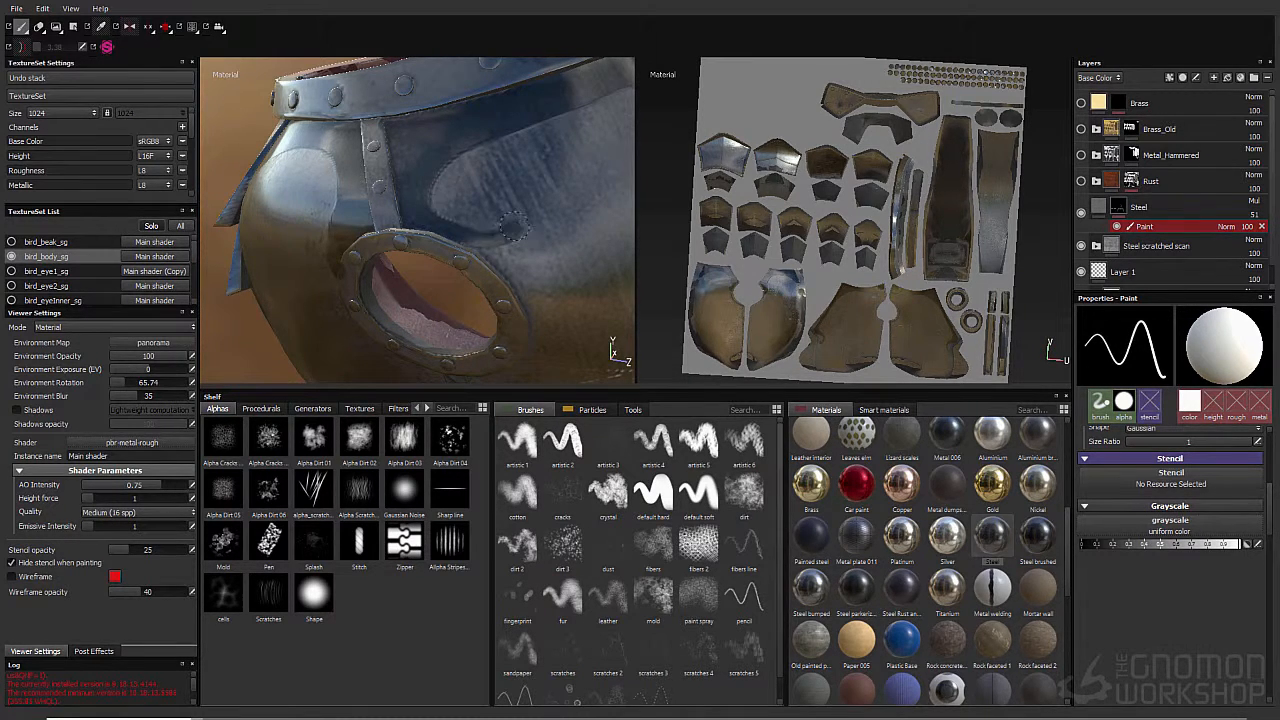
pyautogui.moveTo(495, 219)
pyautogui.mouseDown()
pyautogui.moveTo(508, 221)
pyautogui.moveTo(478, 243)
pyautogui.mouseUp()
pyautogui.keyDown('alt'); pyautogui.moveTo(254, 112); pyautogui.dragTo(262, 125); pyautogui.keyUp('alt')
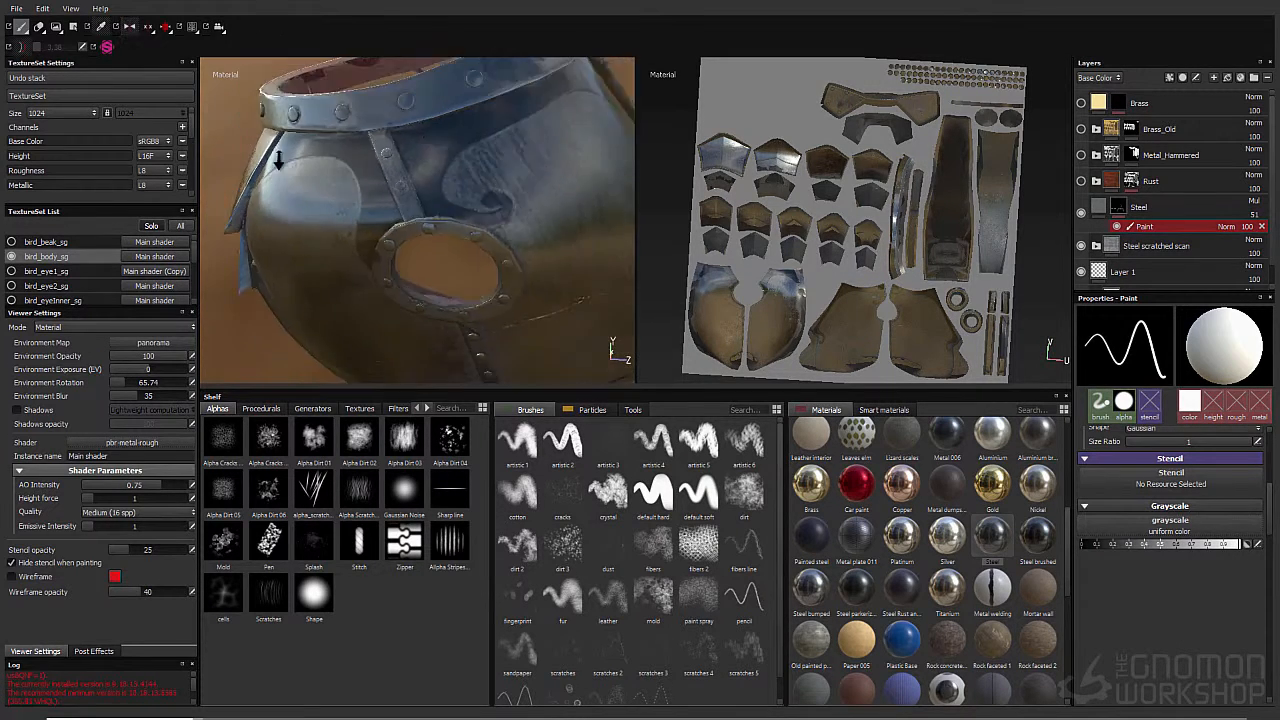
pyautogui.keyDown('alt'); pyautogui.moveTo(262, 125); pyautogui.dragTo(271, 157, button='right'); pyautogui.keyUp('alt')
pyautogui.moveTo(271, 157)
pyautogui.keyDown('alt'); pyautogui.mouseDown()
pyautogui.moveTo(306, 138)
pyautogui.moveTo(389, 131)
pyautogui.mouseUp(); pyautogui.keyUp('alt')
pyautogui.keyDown('alt'); pyautogui.moveTo(389, 131); pyautogui.dragTo(450, 165, button='right'); pyautogui.keyUp('alt')
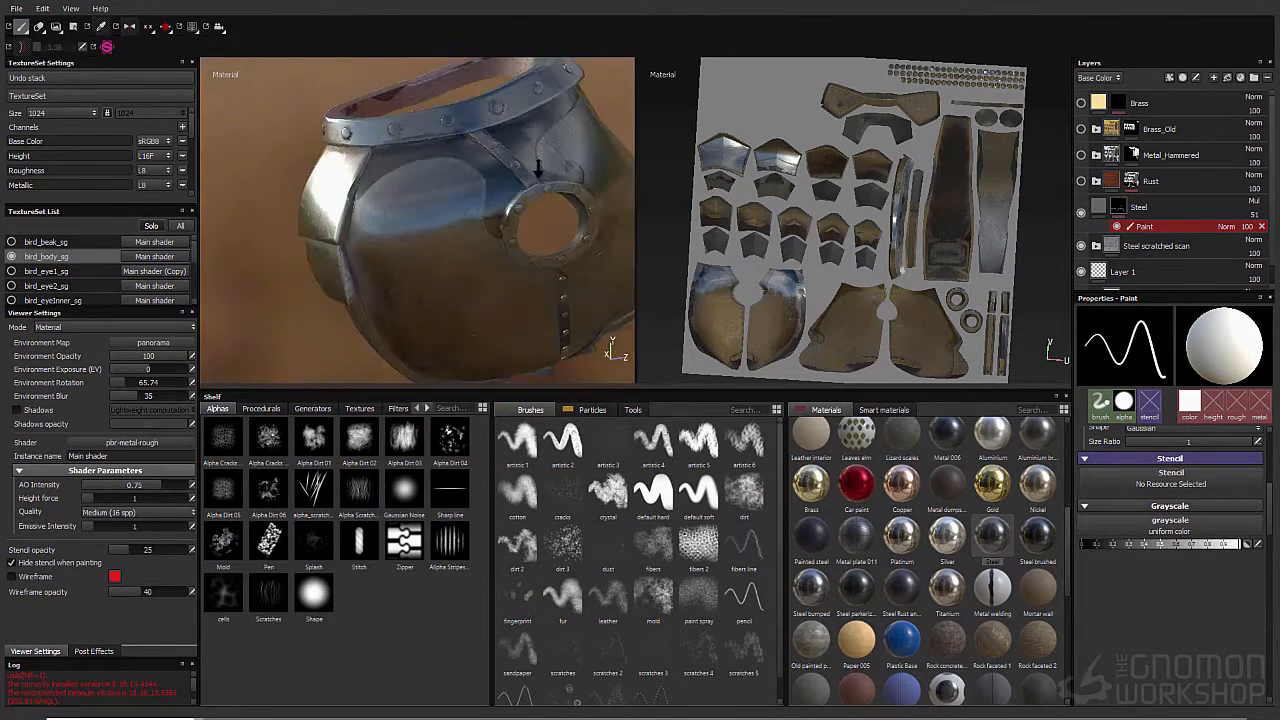
pyautogui.keyDown('alt'); pyautogui.moveTo(545, 185); pyautogui.dragTo(514, 170, button='middle'); pyautogui.keyUp('alt')
pyautogui.keyDown('alt'); pyautogui.moveTo(514, 170); pyautogui.dragTo(540, 190, button='right'); pyautogui.keyUp('alt')
pyautogui.moveTo(438, 216)
pyautogui.mouseDown()
pyautogui.moveTo(442, 228)
pyautogui.moveTo(400, 205)
pyautogui.moveTo(270, 209)
pyautogui.moveTo(385, 200)
pyautogui.mouseUp()
# Step: Set the body texture set's size to 2048 and inspect the painted plates around the round opening
pyautogui.keyDown('alt'); pyautogui.moveTo(385, 200); pyautogui.dragTo(290, 170, button='right'); pyautogui.keyUp('alt')
pyautogui.click(64, 113)
pyautogui.click(62, 167)
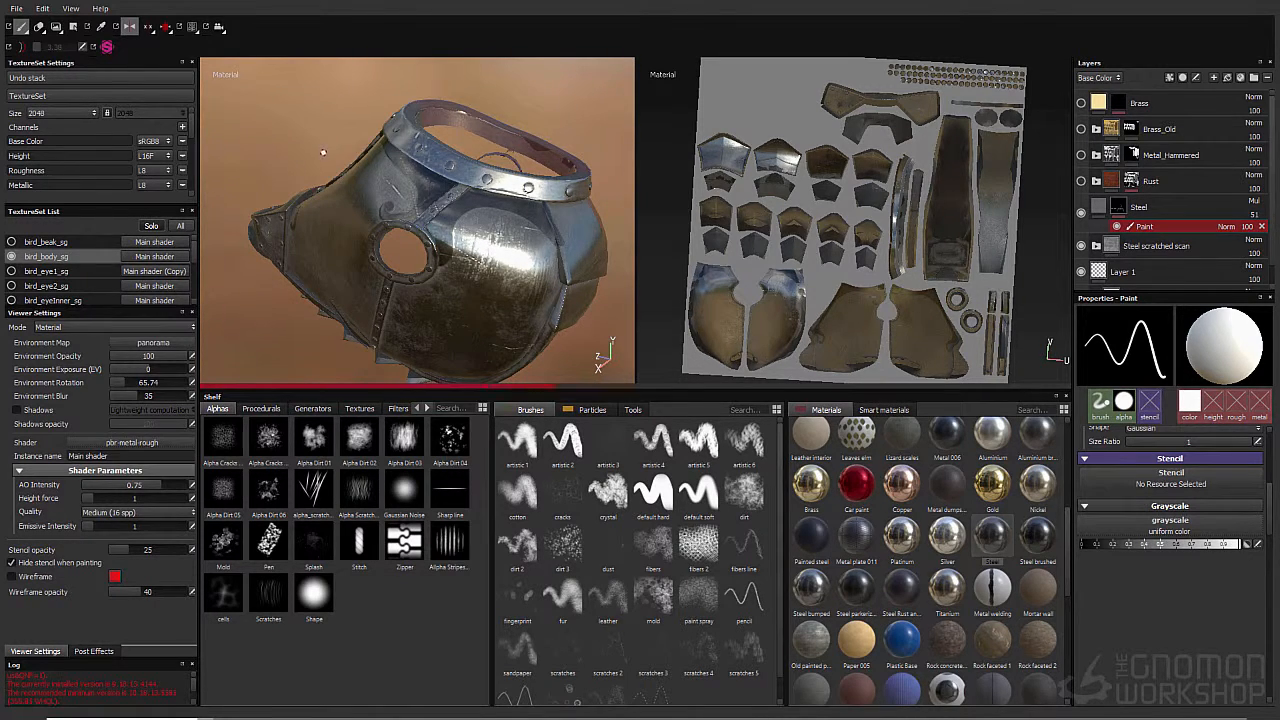
pyautogui.keyDown('alt'); pyautogui.moveTo(323, 152); pyautogui.dragTo(497, 163); pyautogui.keyUp('alt')
pyautogui.keyDown('alt'); pyautogui.moveTo(497, 163); pyautogui.dragTo(552, 329, button='right'); pyautogui.keyUp('alt')
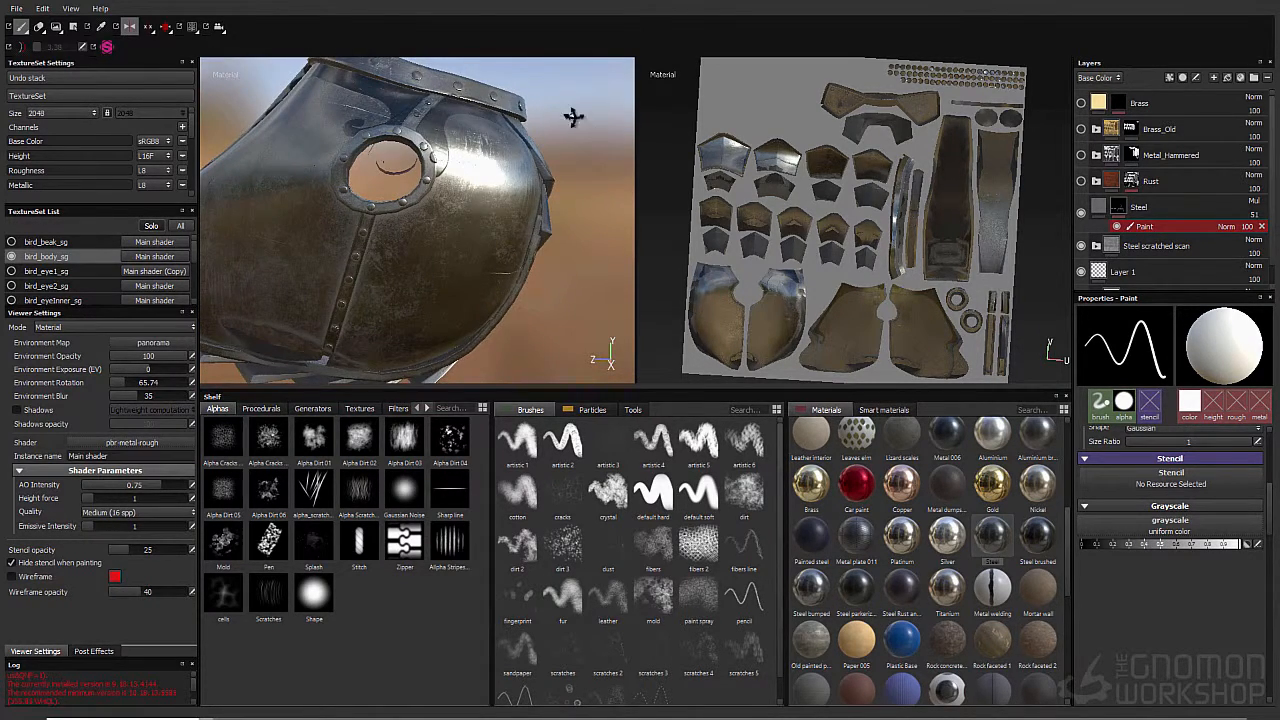
# Step: Paint a dark tapered end to the front plate's band against the rim of the round opening
pyautogui.keyDown('alt'); pyautogui.moveTo(573, 117); pyautogui.dragTo(277, 85); pyautogui.keyUp('alt')
pyautogui.keyDown('alt'); pyautogui.moveTo(401, 120); pyautogui.dragTo(448, 145, button='right'); pyautogui.keyUp('alt')
pyautogui.keyDown('alt'); pyautogui.moveTo(448, 145); pyautogui.dragTo(264, 114); pyautogui.keyUp('alt')
pyautogui.keyDown('alt'); pyautogui.moveTo(264, 114); pyautogui.dragTo(435, 163, button='right'); pyautogui.keyUp('alt')
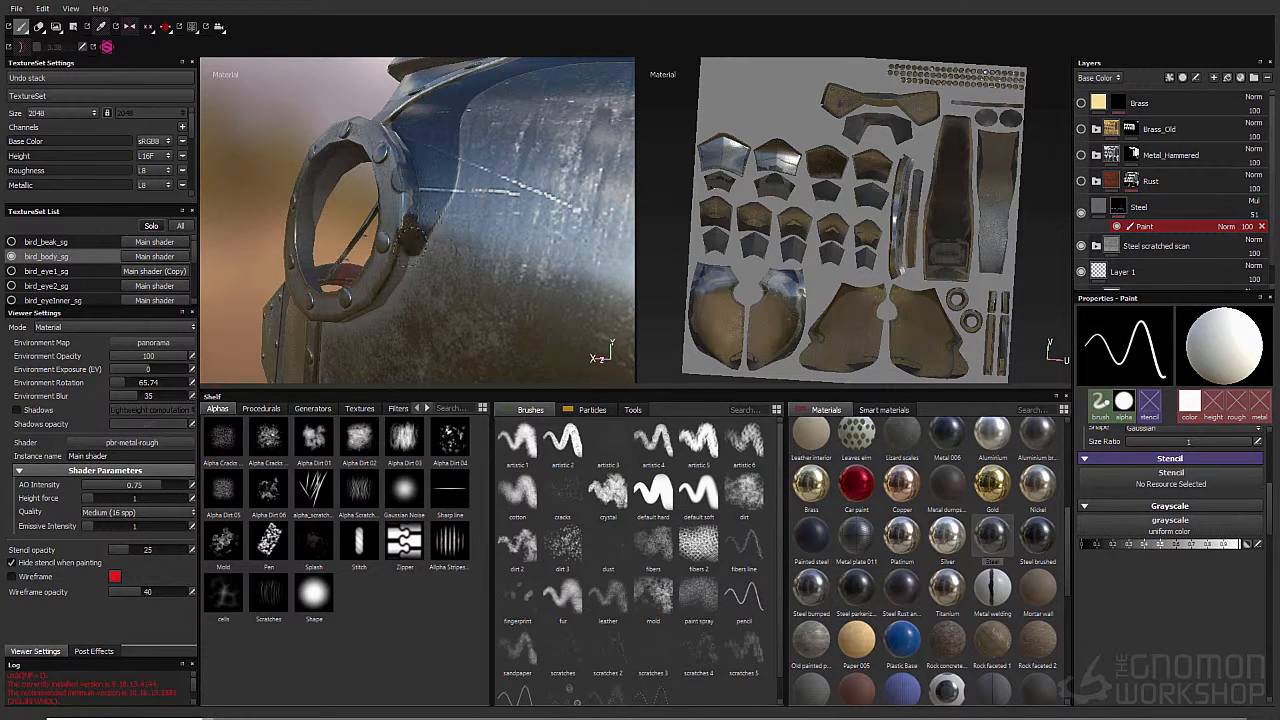
pyautogui.keyDown('alt'); pyautogui.moveTo(252, 134); pyautogui.dragTo(420, 150); pyautogui.keyUp('alt')
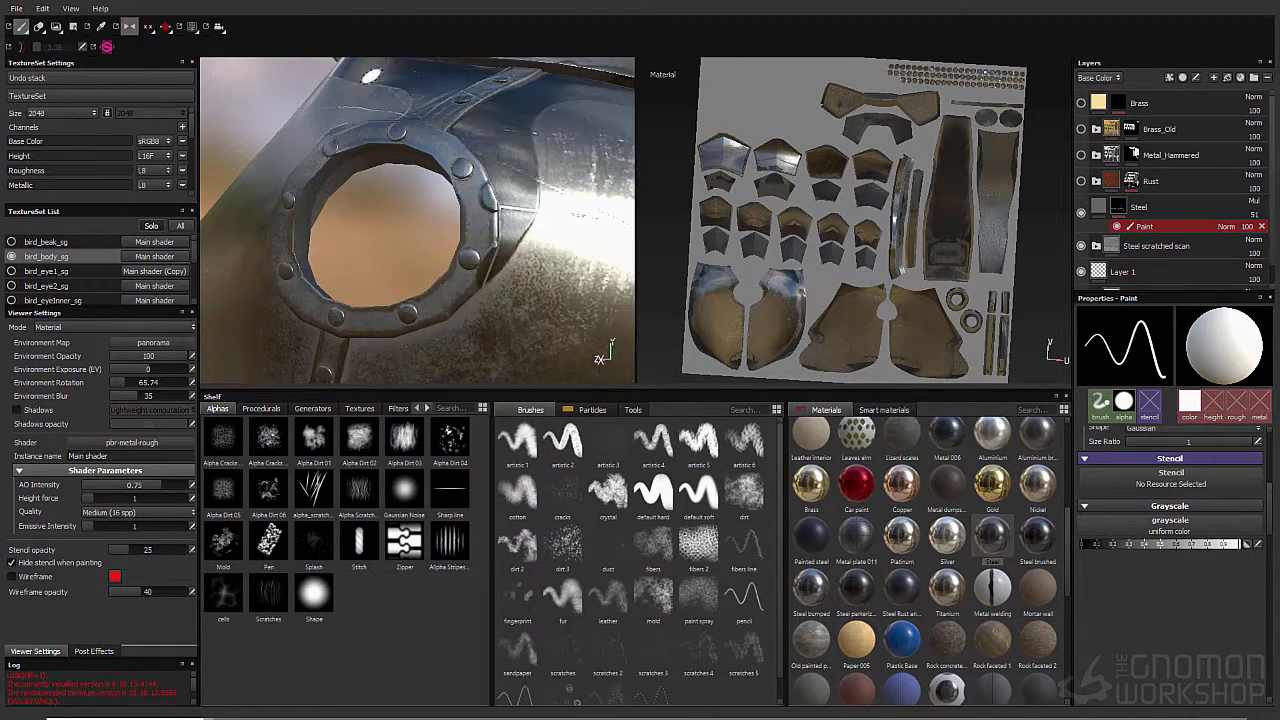
pyautogui.keyDown('alt'); pyautogui.moveTo(420, 150); pyautogui.dragTo(343, 135, button='right'); pyautogui.keyUp('alt')
pyautogui.keyDown('alt'); pyautogui.moveTo(302, 108); pyautogui.dragTo(240, 70); pyautogui.keyUp('alt')
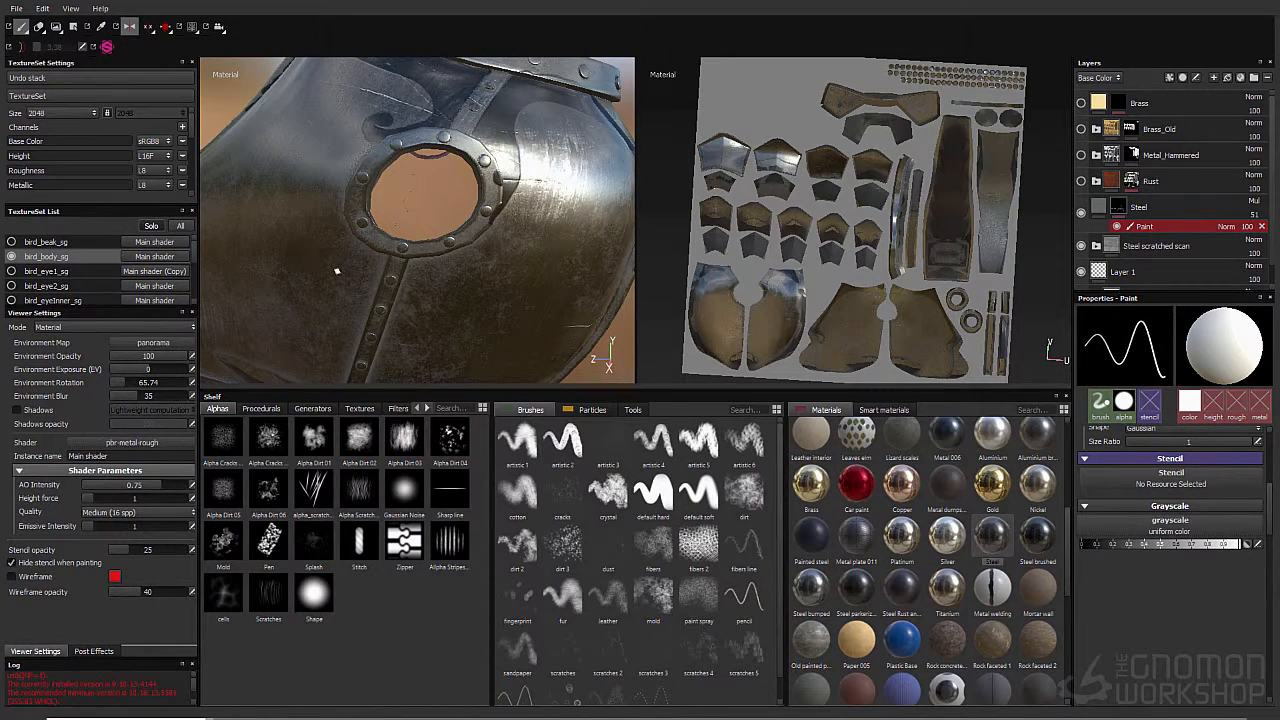
# Step: Paint a dark hooked outline on the front plate below the round opening, with a branch line running down toward the riveted strap
pyautogui.keyDown('alt'); pyautogui.moveTo(337, 274); pyautogui.dragTo(341, 184); pyautogui.keyUp('alt')
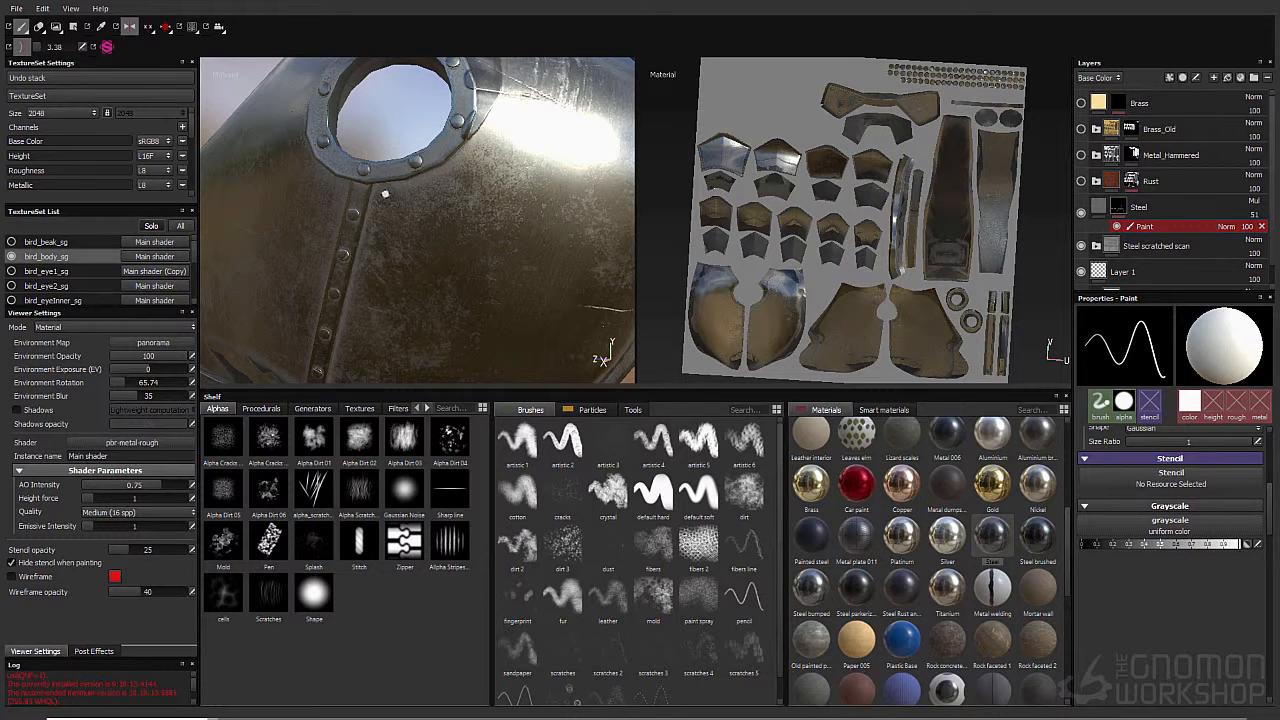
pyautogui.moveTo(385, 194)
pyautogui.mouseDown()
pyautogui.moveTo(503, 169)
pyautogui.moveTo(509, 155)
pyautogui.mouseUp()
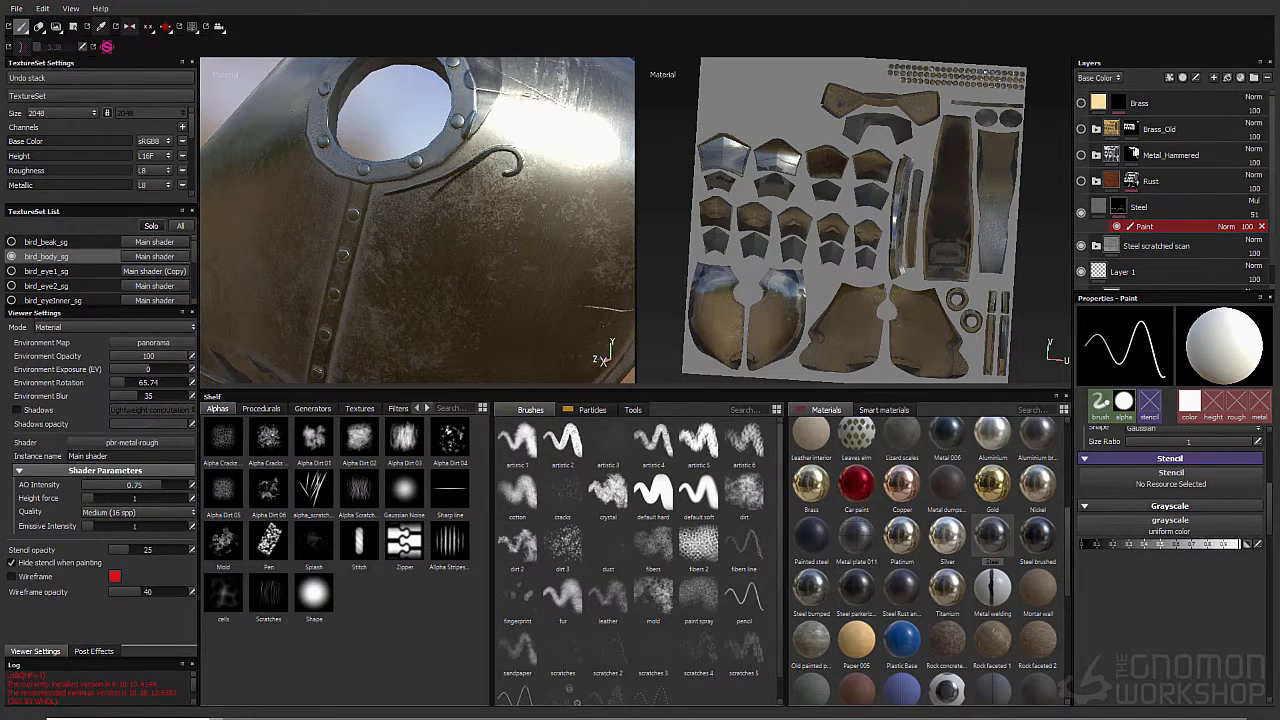
pyautogui.moveTo(371, 252); pyautogui.dragTo(370, 257)
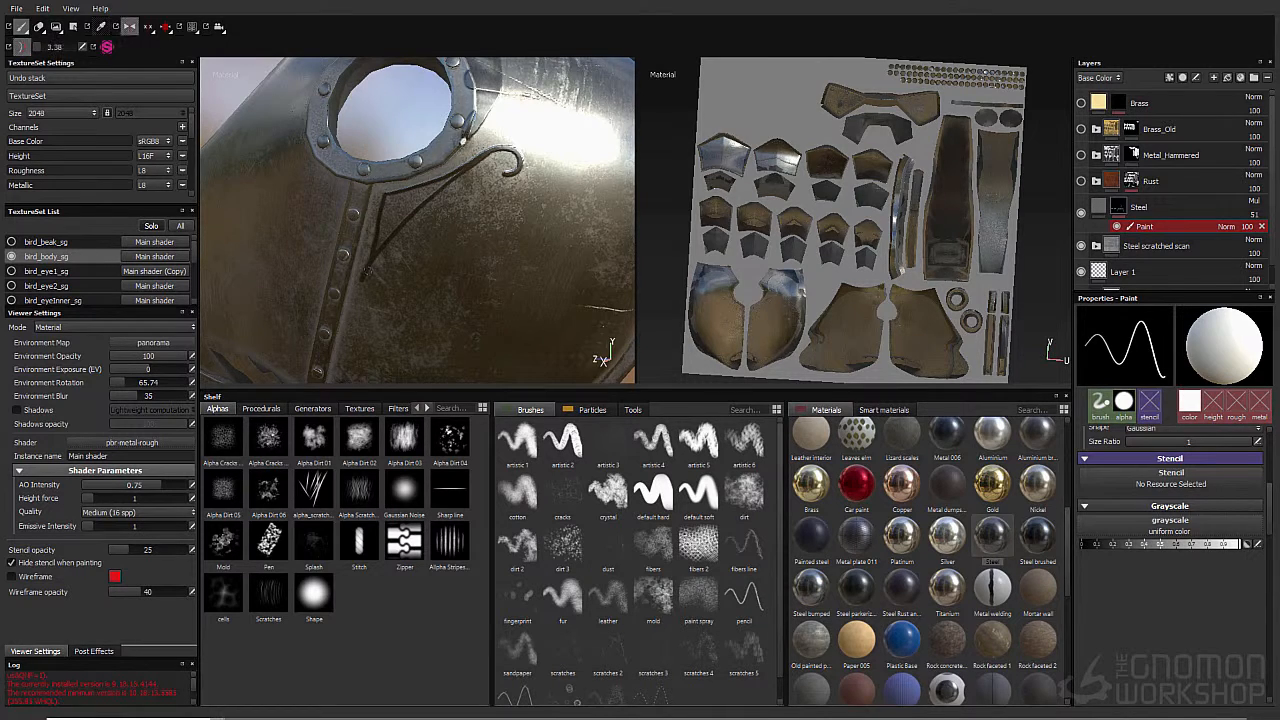
# Step: Thicken the hooked end of the front plate's outline and wind its tip into a small spiral
pyautogui.keyDown('alt'); pyautogui.moveTo(464, 142); pyautogui.dragTo(262, 84); pyautogui.keyUp('alt')
pyautogui.keyDown('alt'); pyautogui.moveTo(440, 150); pyautogui.dragTo(468, 198, button='right'); pyautogui.keyUp('alt')
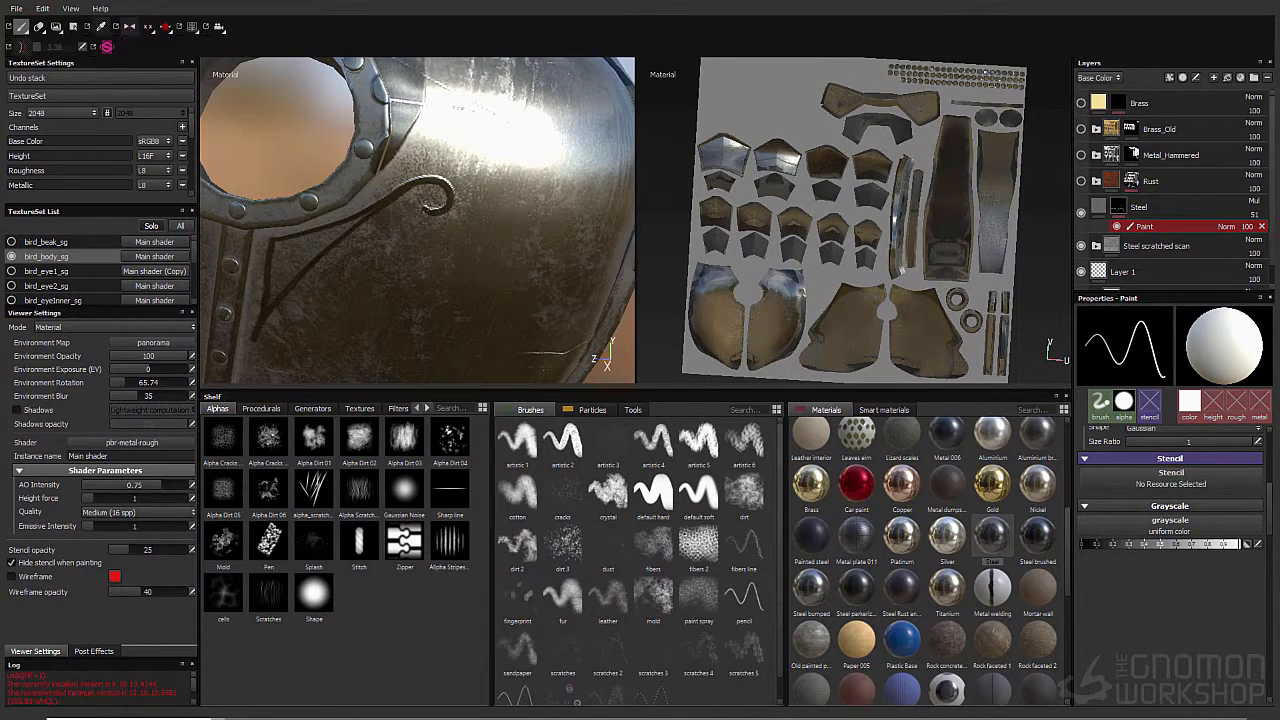
pyautogui.hotkey('ctrl', 'z')
pyautogui.hotkey('ctrl', 'z')
pyautogui.press('l')
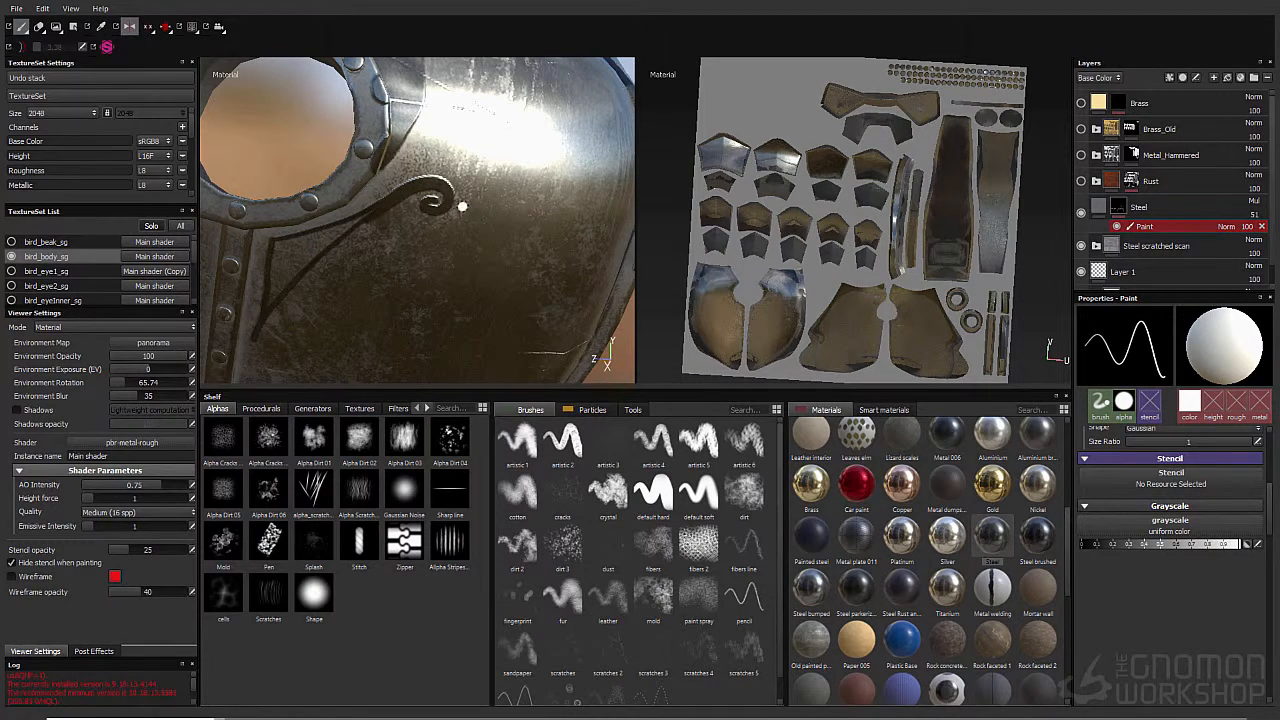
pyautogui.press('l')
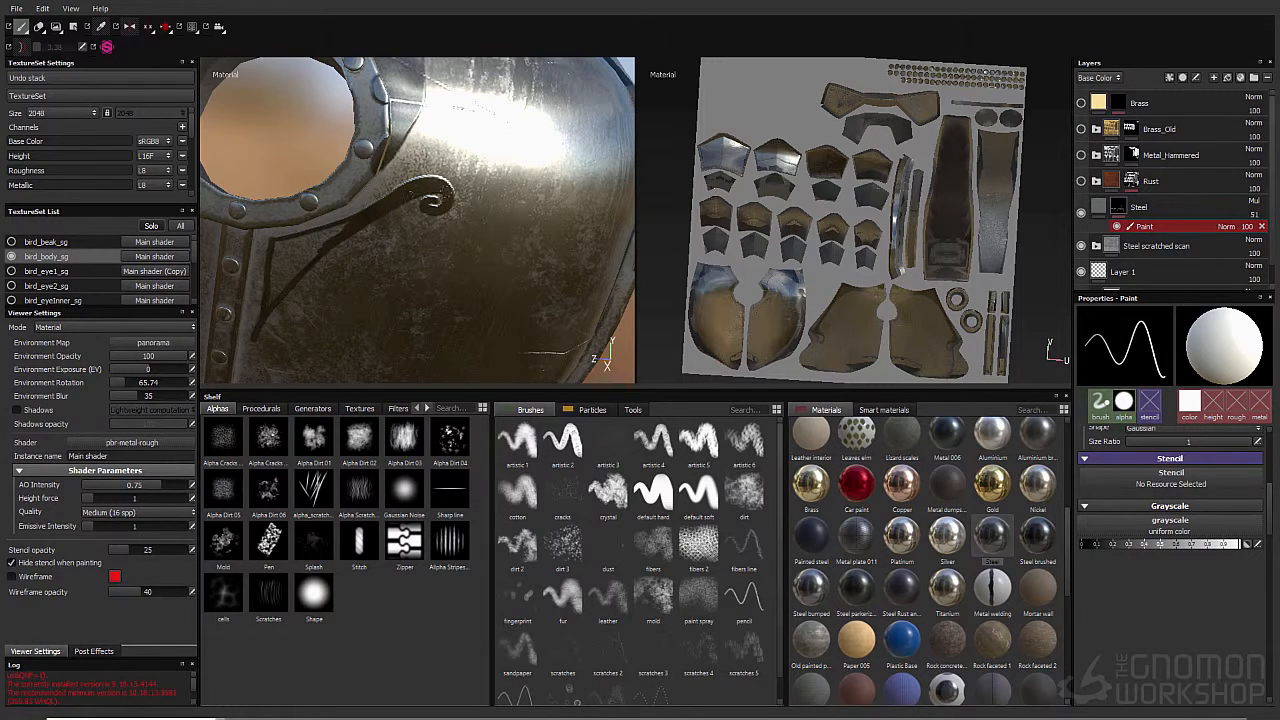
# Step: Fill the front plate's area between the spiral outline, the opening's rim and the riveted strap with dark paint
pyautogui.press('l')
pyautogui.press('l')
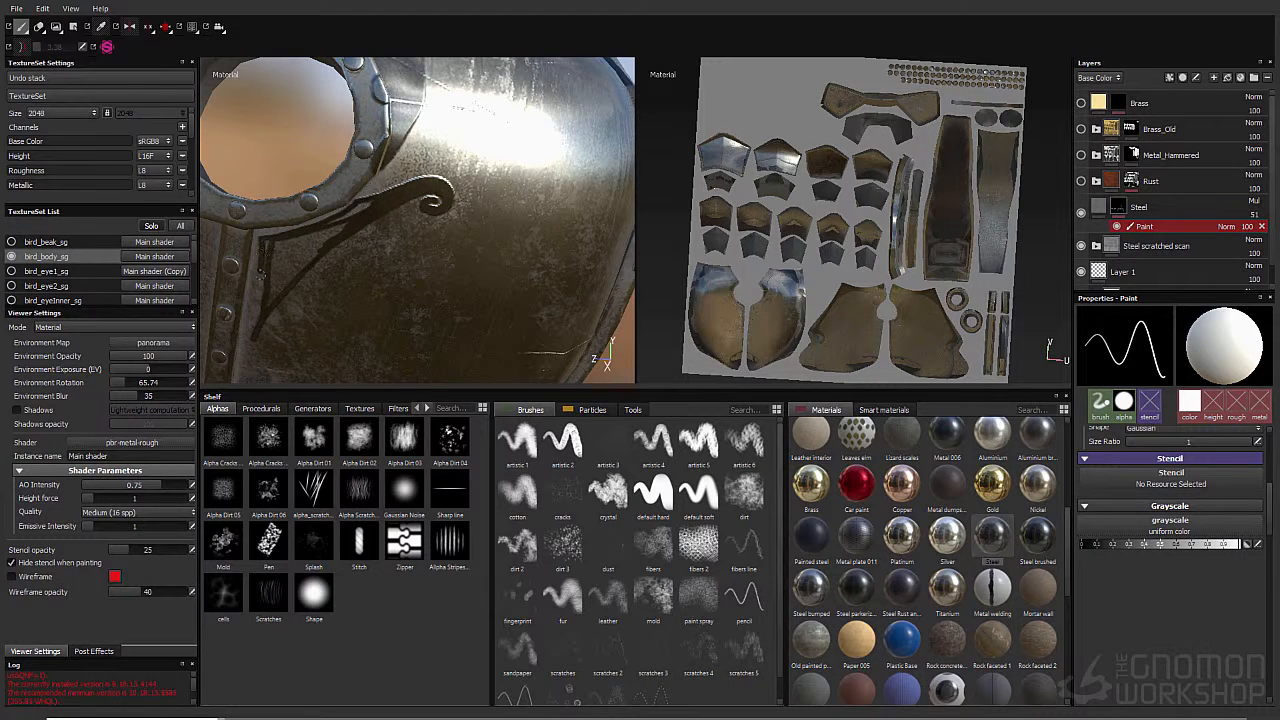
pyautogui.press('l')
pyautogui.press('l')
pyautogui.moveTo(303, 265)
pyautogui.mouseDown()
pyautogui.moveTo(318, 242)
pyautogui.moveTo(292, 268)
pyautogui.mouseUp()
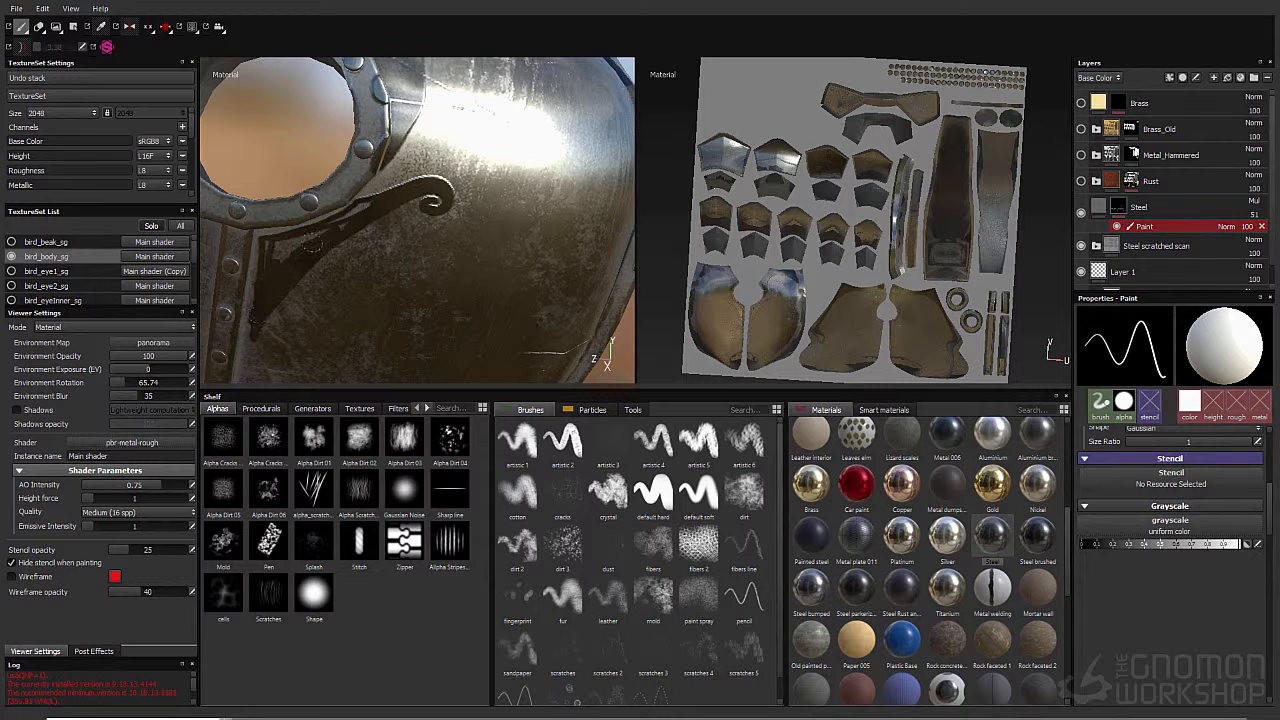
pyautogui.moveTo(361, 207); pyautogui.dragTo(268, 245)
pyautogui.press('l')
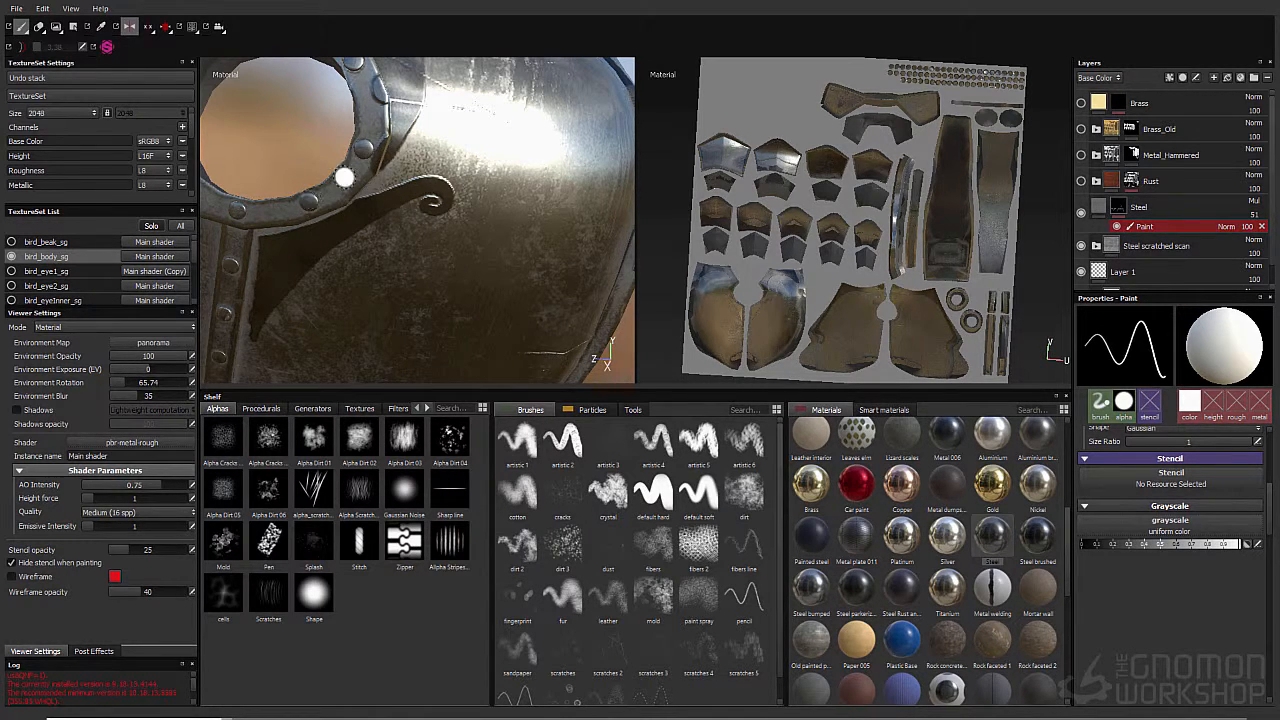
pyautogui.press('l')
pyautogui.moveTo(248, 284); pyautogui.dragTo(239, 337)
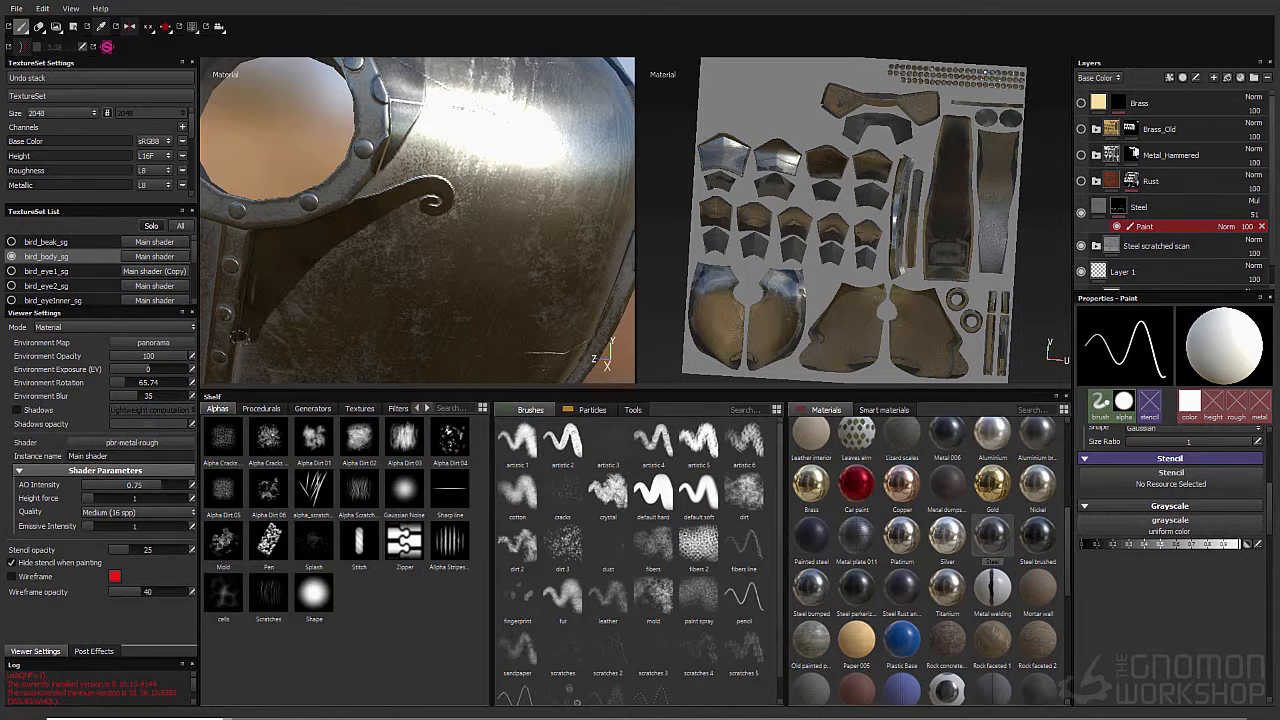
pyautogui.press('l')
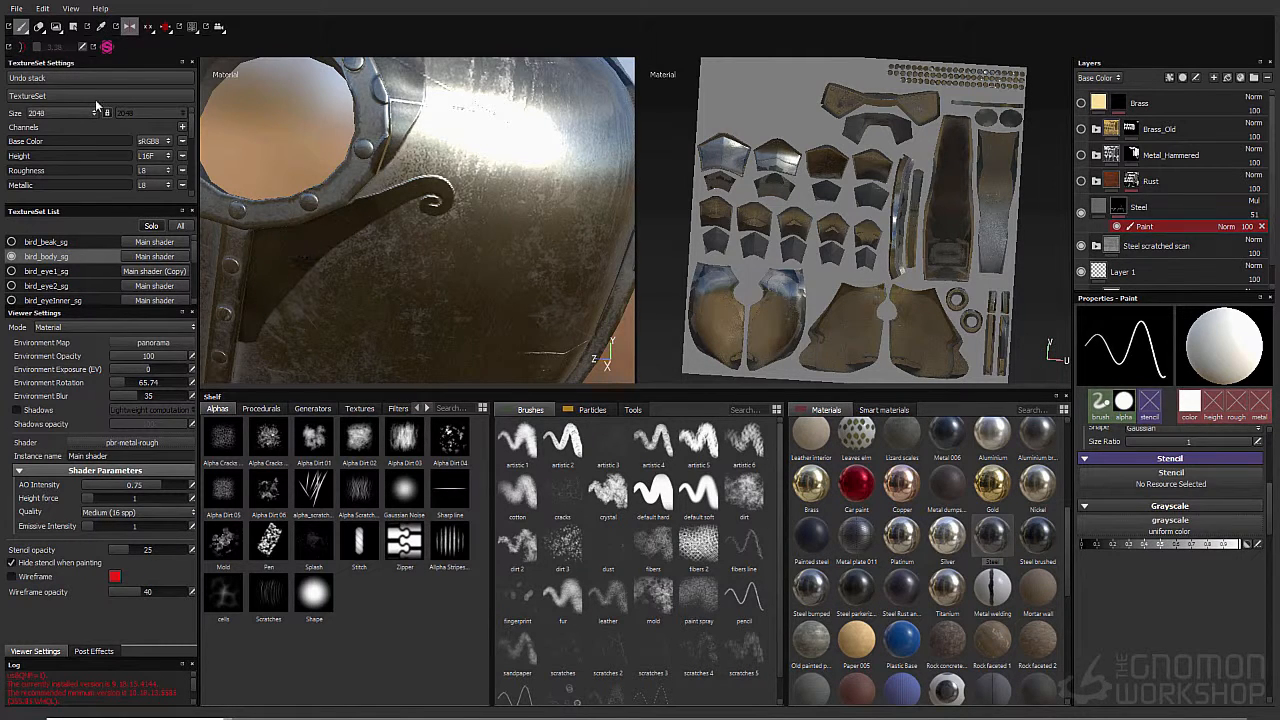
# Step: Paint a small secondary hook curling off the lower edge of the front plate's dark area
pyautogui.click(21, 47)
pyautogui.click(21, 47)
pyautogui.press('l')
pyautogui.moveTo(315, 325); pyautogui.dragTo(340, 357)
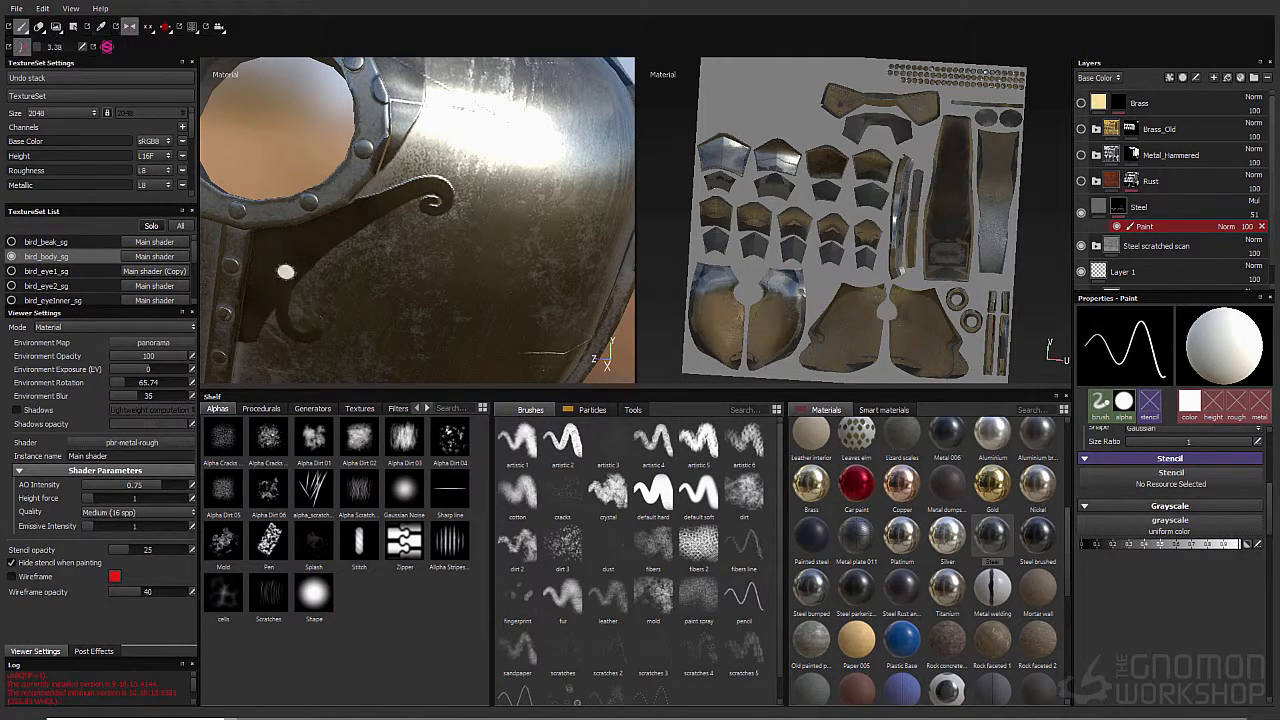
# Step: Switch the mask paint to black and erase the pointed tail below the small hook, undoing the strokes that remove the hook
pyautogui.moveTo(286, 272)
pyautogui.keyDown('alt'); pyautogui.mouseDown()
pyautogui.moveTo(306, 124)
pyautogui.moveTo(284, 72)
pyautogui.moveTo(316, 130)
pyautogui.mouseUp(); pyautogui.keyUp('alt')
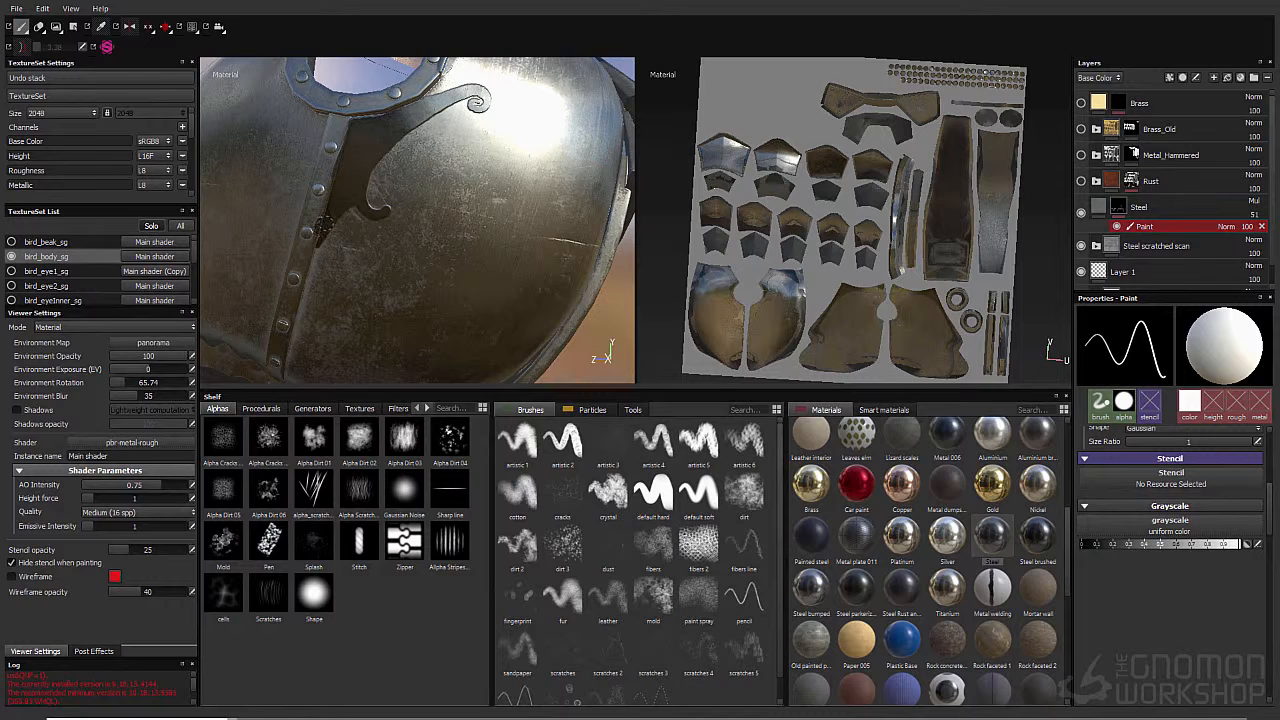
pyautogui.click(994, 490)
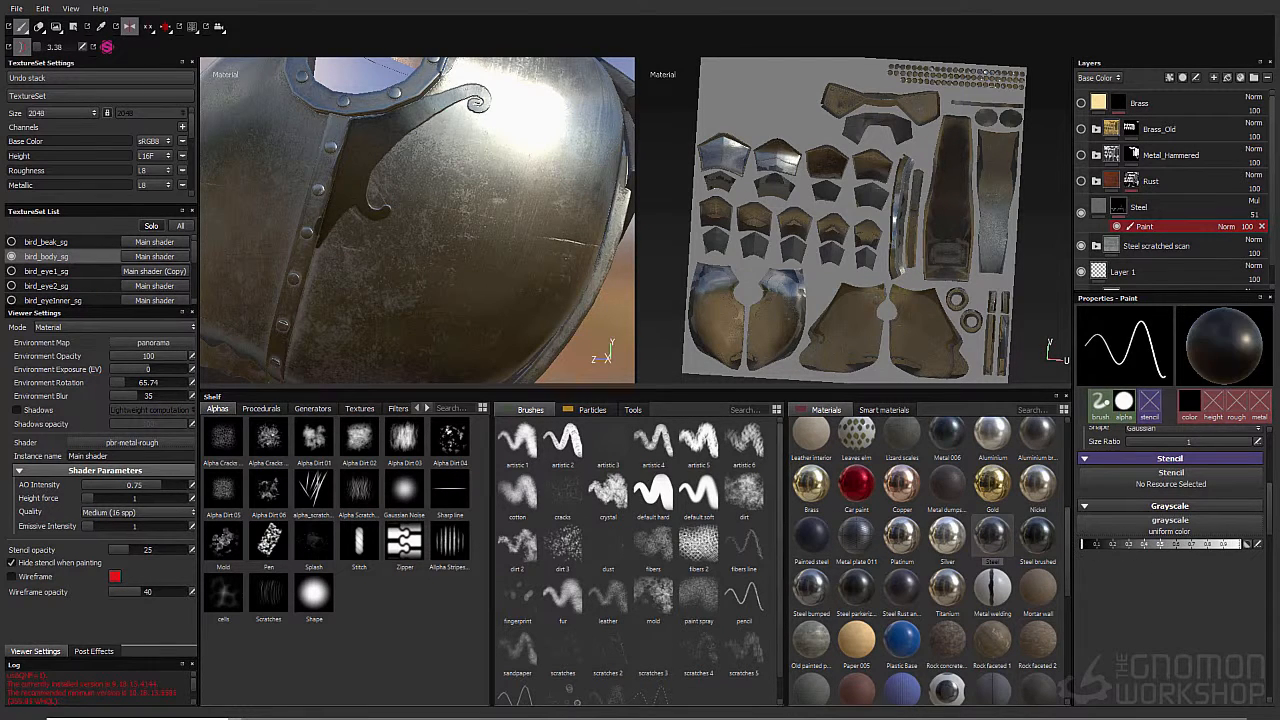
pyautogui.press(']')
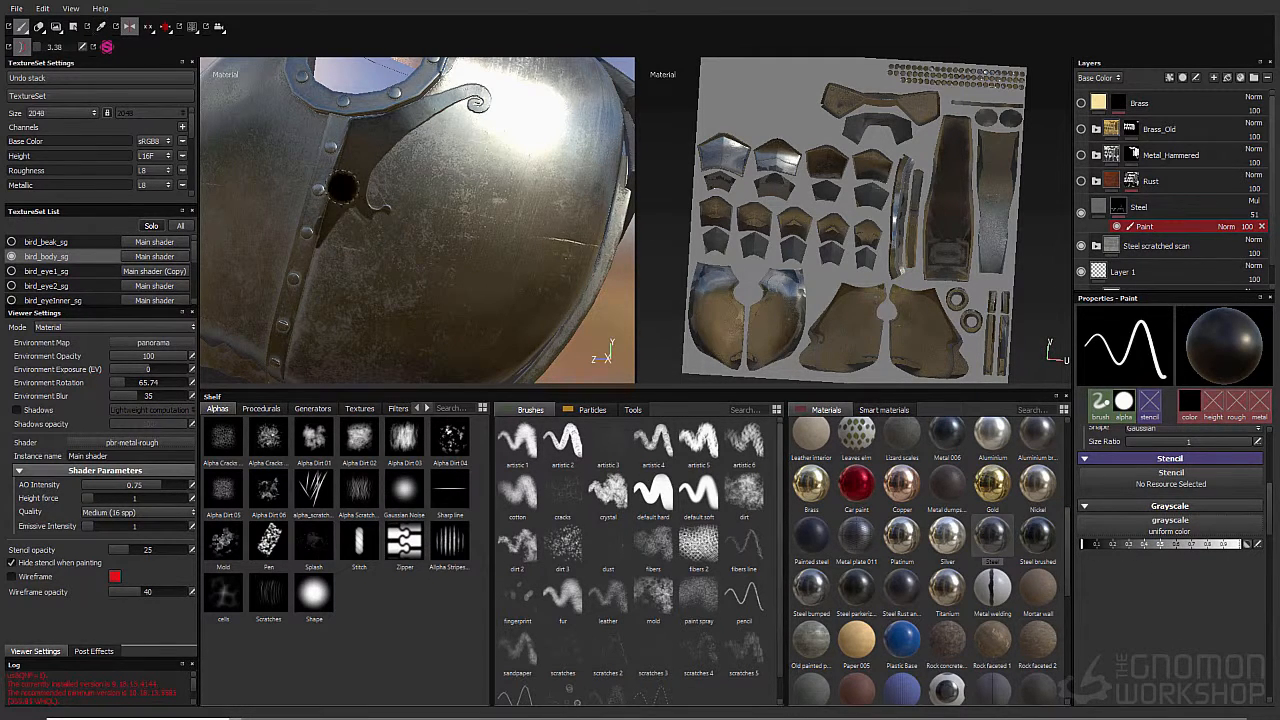
pyautogui.moveTo(373, 206)
pyautogui.mouseDown()
pyautogui.moveTo(388, 215)
pyautogui.moveTo(374, 197)
pyautogui.mouseUp()
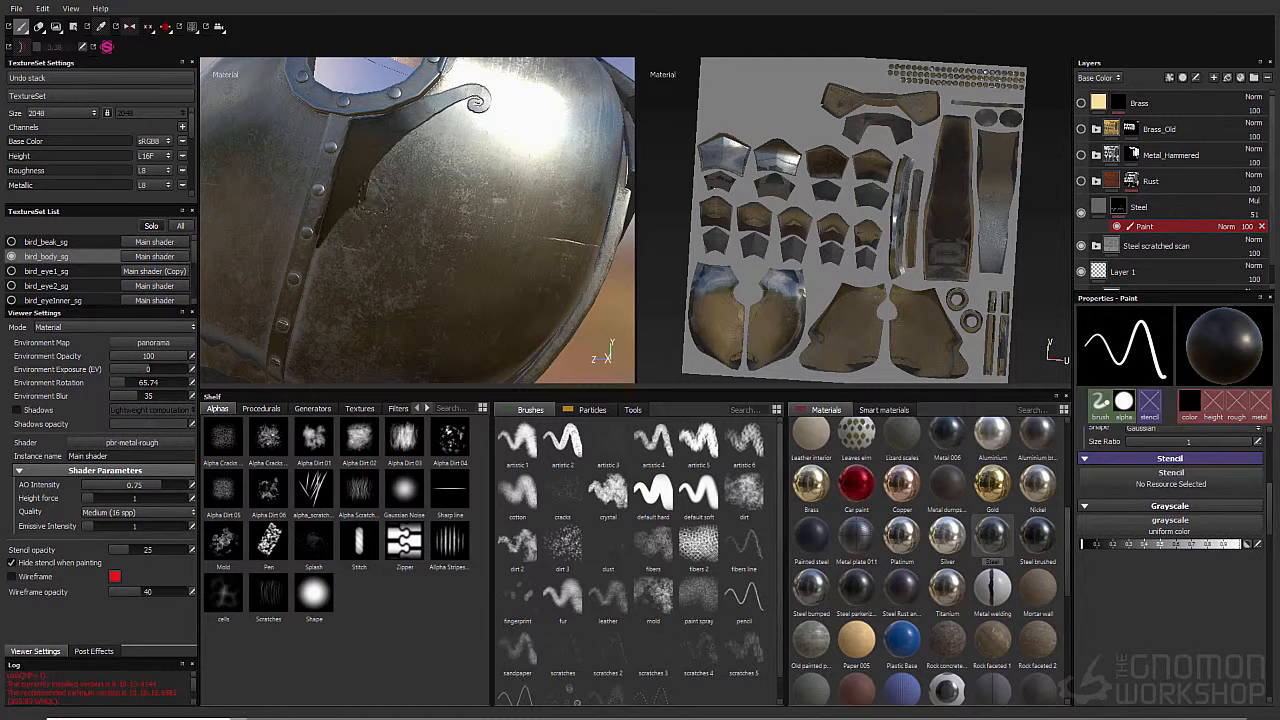
pyautogui.moveTo(395, 140); pyautogui.dragTo(340, 246)
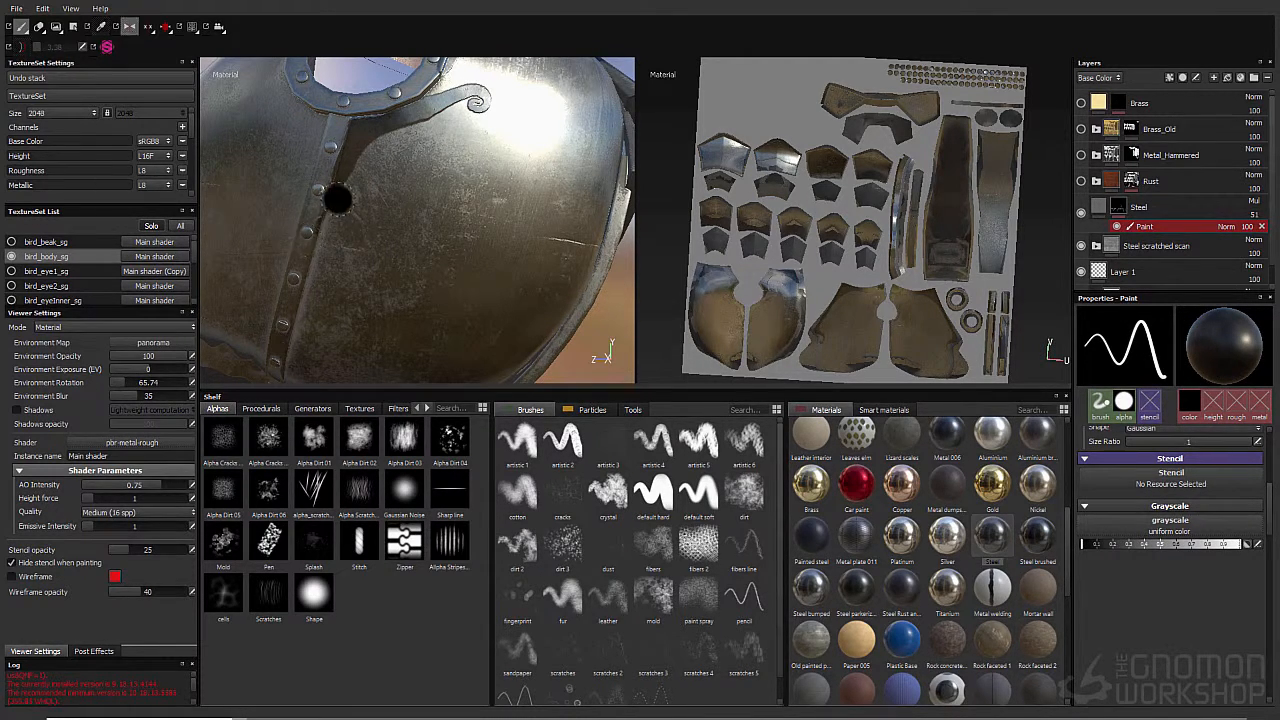
pyautogui.press('l')
pyautogui.hotkey('ctrl', 'z')
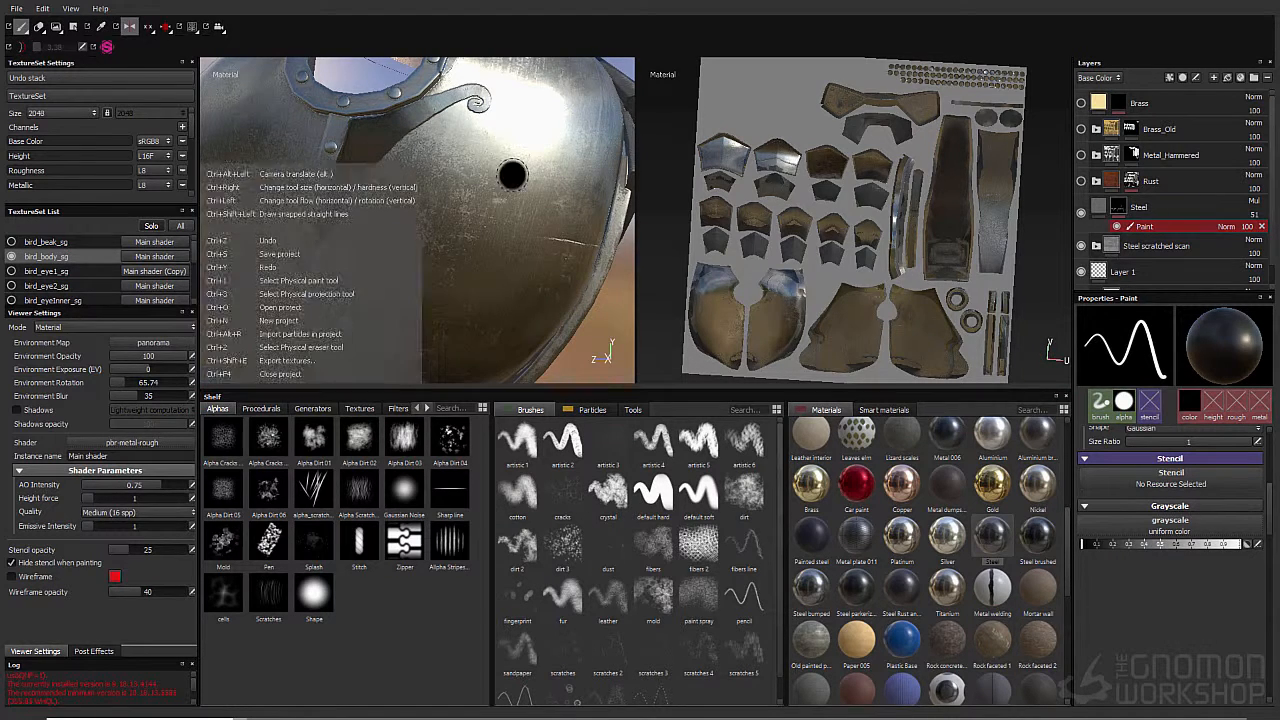
pyautogui.hotkey('ctrl', 'z')
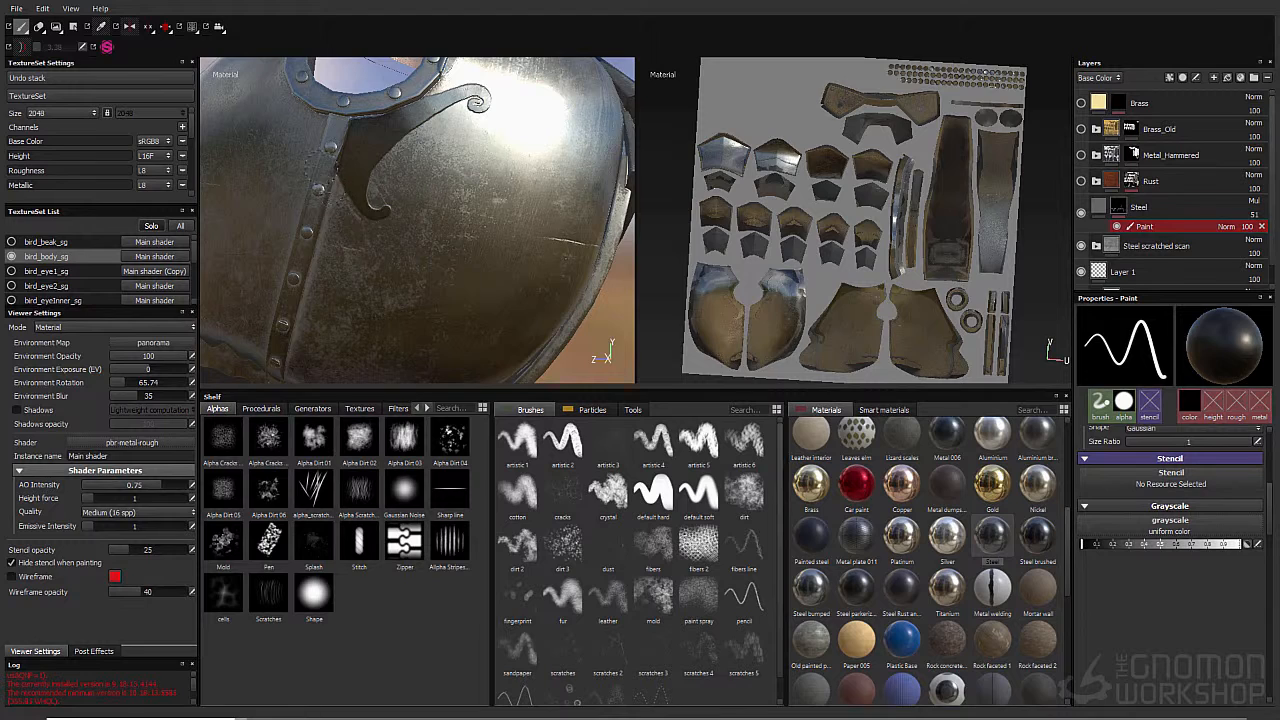
# Step: Switch the mask paint to white and round the small hook's tip into a spiral
pyautogui.press('l')
pyautogui.keyDown('alt'); pyautogui.moveTo(290, 102); pyautogui.dragTo(328, 172, button='right'); pyautogui.keyUp('alt')
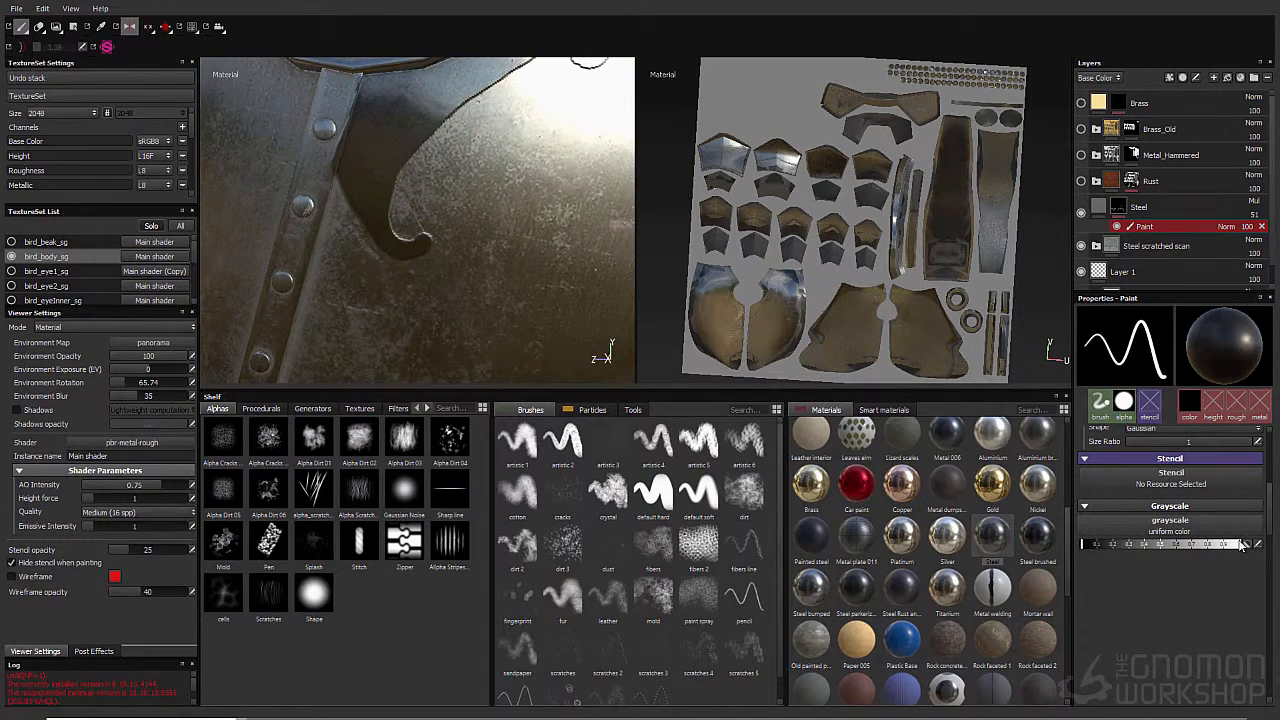
pyautogui.click(1240, 543)
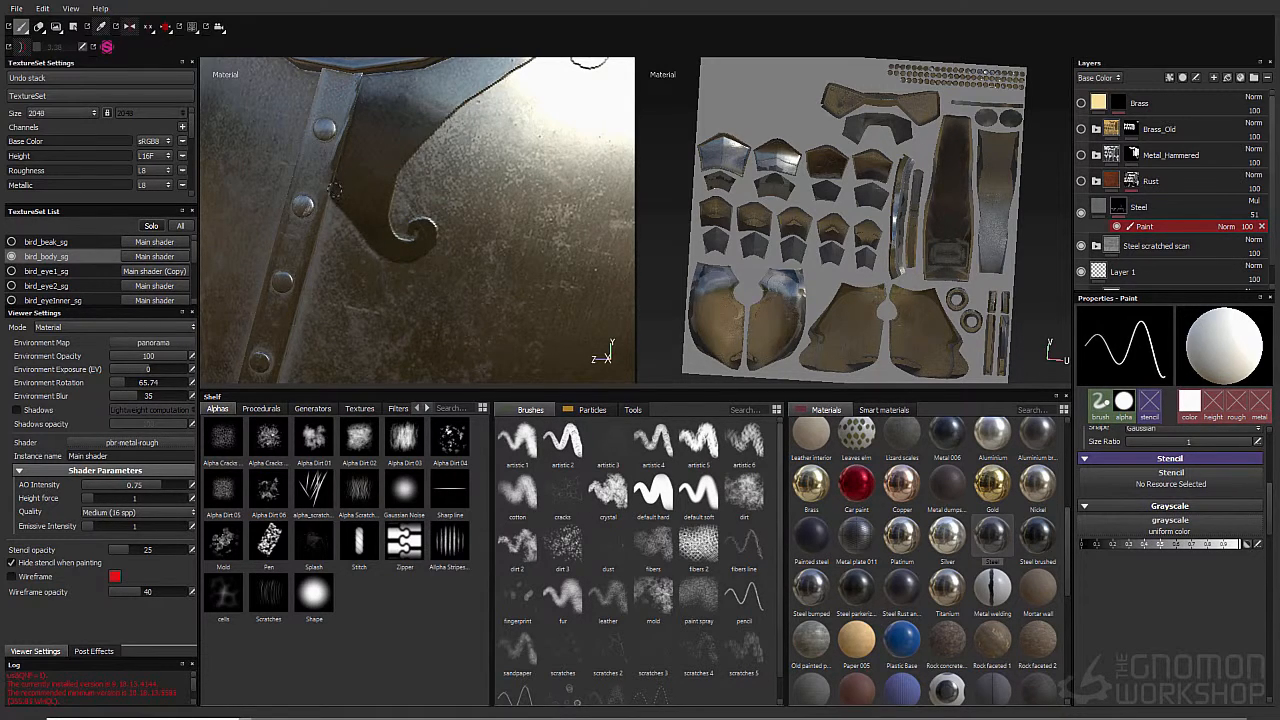
# Step: Paint a curved outline on the side plate around the round opening, from a hooked upper end down to the riveted strap
pyautogui.keyDown('alt'); pyautogui.moveTo(335, 190); pyautogui.dragTo(285, 120, button='right'); pyautogui.keyUp('alt')
pyautogui.keyDown('alt'); pyautogui.moveTo(285, 120); pyautogui.dragTo(271, 83); pyautogui.keyUp('alt')
pyautogui.keyDown('alt'); pyautogui.moveTo(271, 83); pyautogui.dragTo(290, 85, button='right'); pyautogui.keyUp('alt')
pyautogui.moveTo(290, 85)
pyautogui.keyDown('alt'); pyautogui.mouseDown()
pyautogui.moveTo(331, 99)
pyautogui.moveTo(316, 88)
pyautogui.mouseUp(); pyautogui.keyUp('alt')
pyautogui.keyDown('alt'); pyautogui.moveTo(316, 88); pyautogui.dragTo(363, 168, button='right'); pyautogui.keyUp('alt')
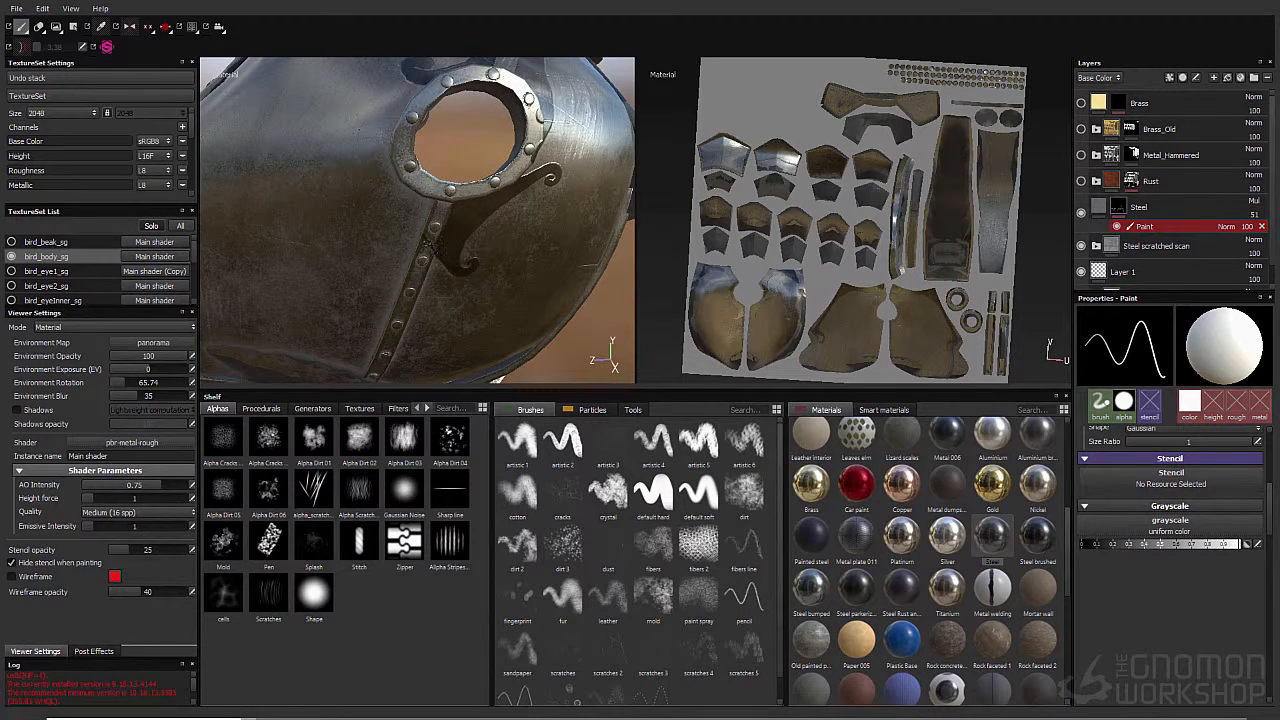
pyautogui.press('p')
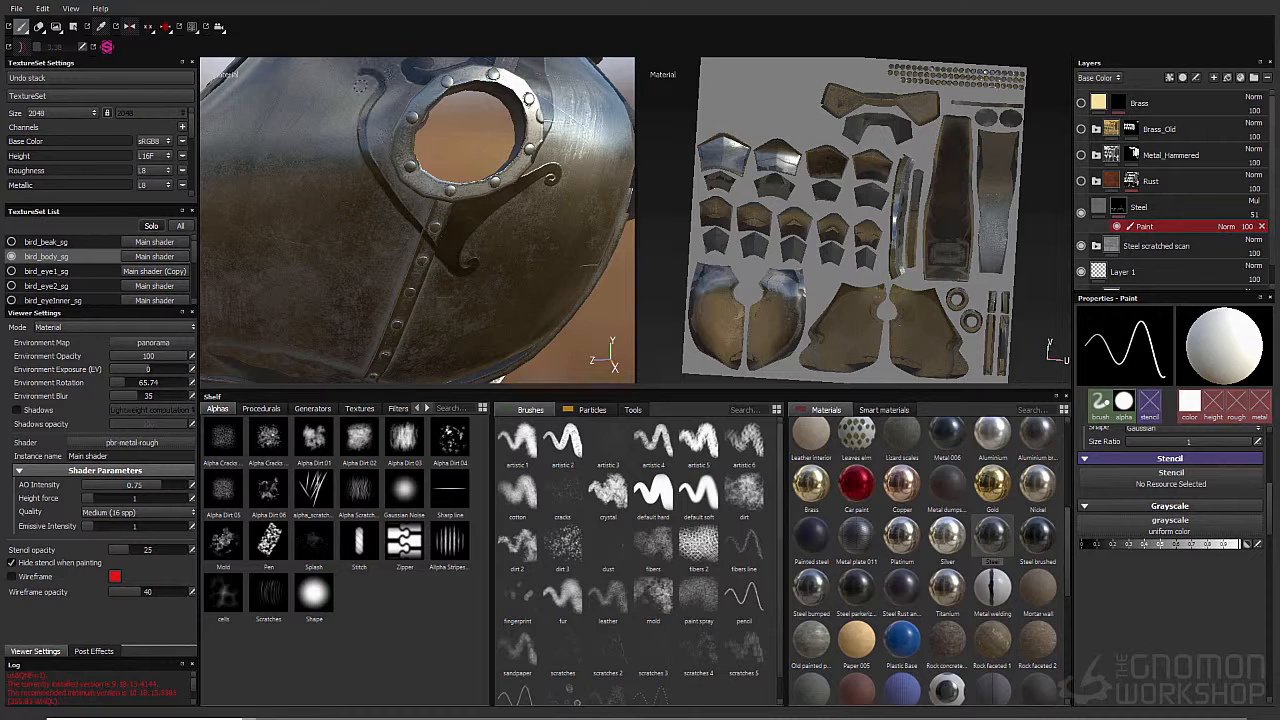
# Step: Fill the side plate's area between the curved outline and the opening's rim down to the strap
pyautogui.keyDown('alt'); pyautogui.moveTo(362, 83); pyautogui.dragTo(445, 156); pyautogui.keyUp('alt')
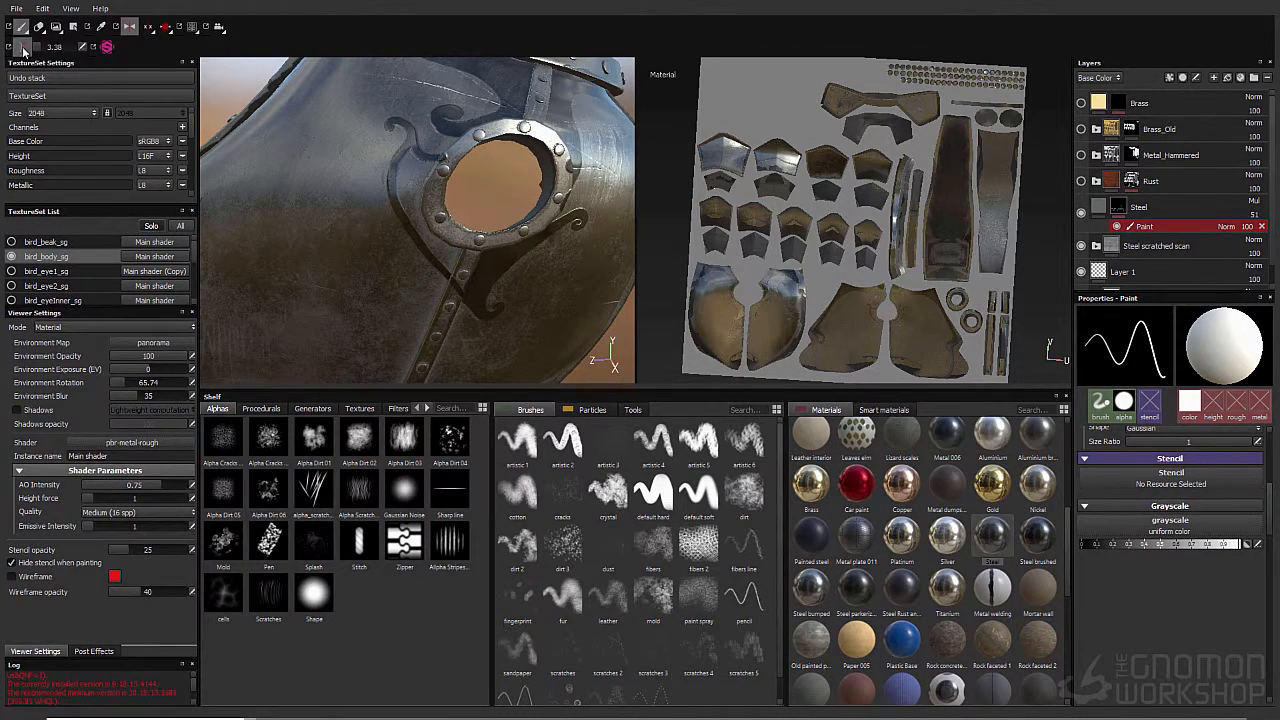
pyautogui.moveTo(411, 175)
pyautogui.mouseDown()
pyautogui.moveTo(404, 198)
pyautogui.moveTo(427, 238)
pyautogui.moveTo(449, 242)
pyautogui.mouseUp()
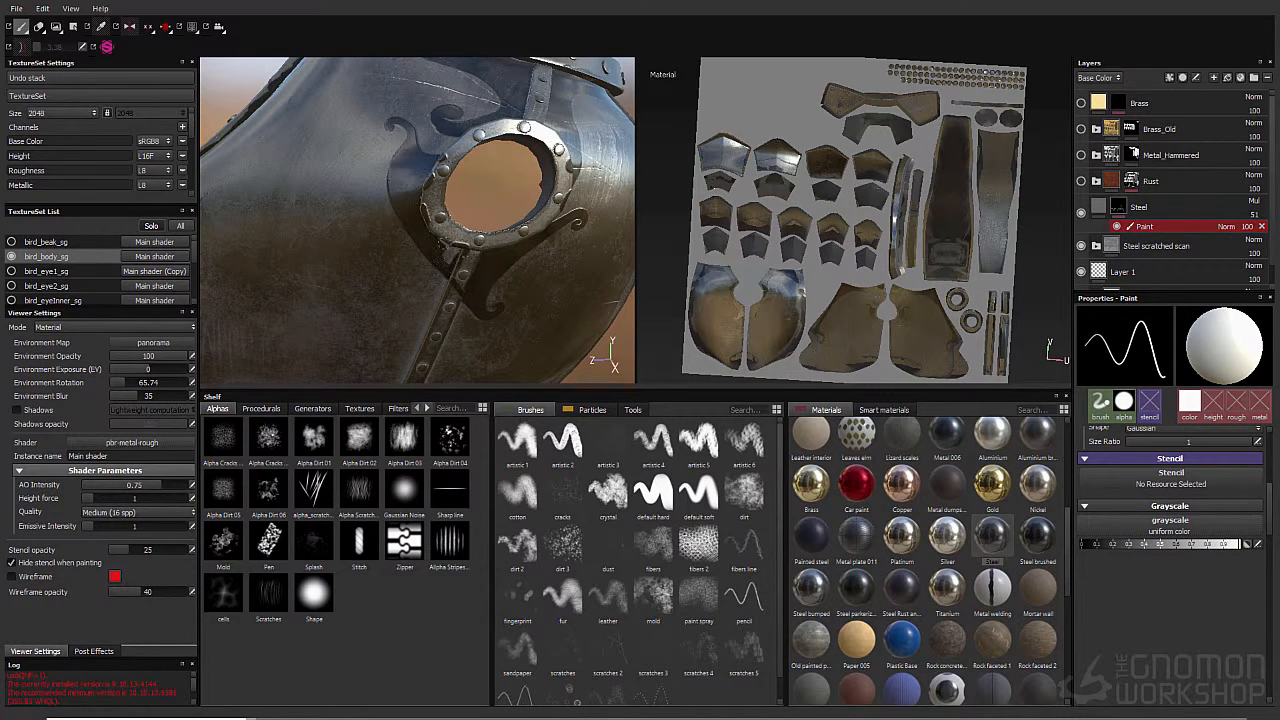
pyautogui.press('l')
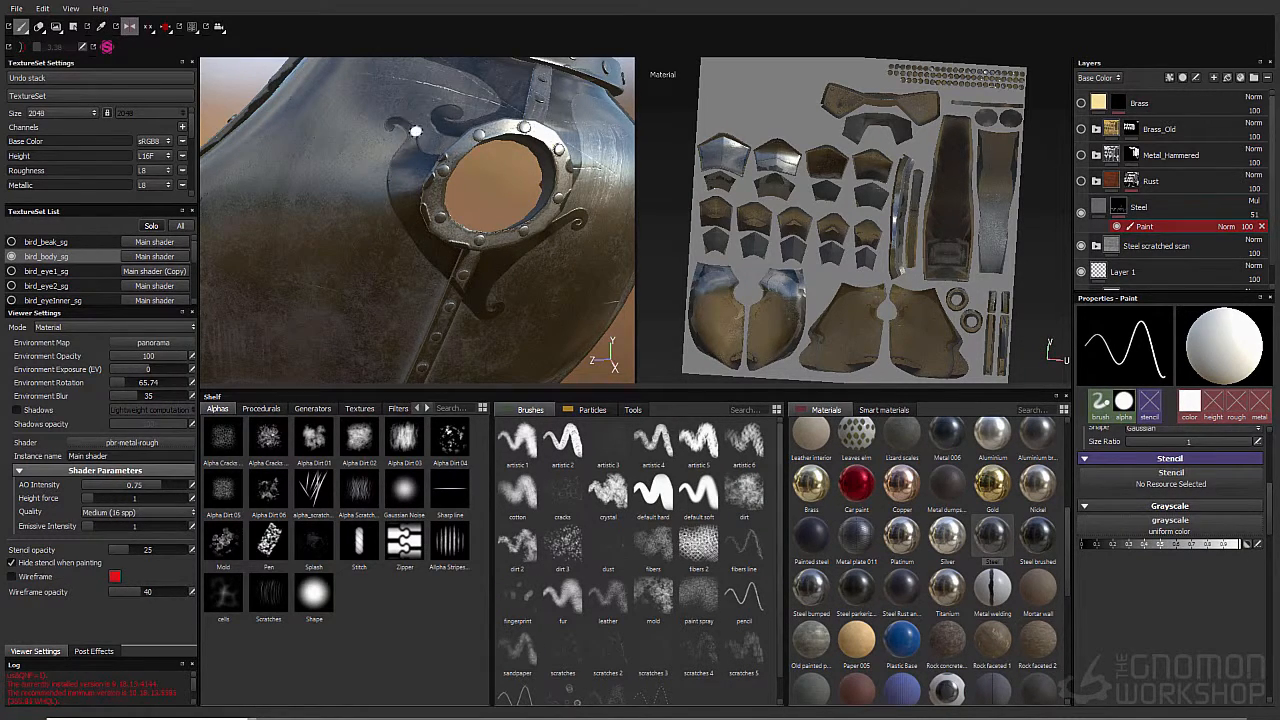
# Step: Paint the light gap between the side plate's two curls and the rim of the round opening
pyautogui.keyDown('alt'); pyautogui.moveTo(429, 123); pyautogui.dragTo(443, 191); pyautogui.keyUp('alt')
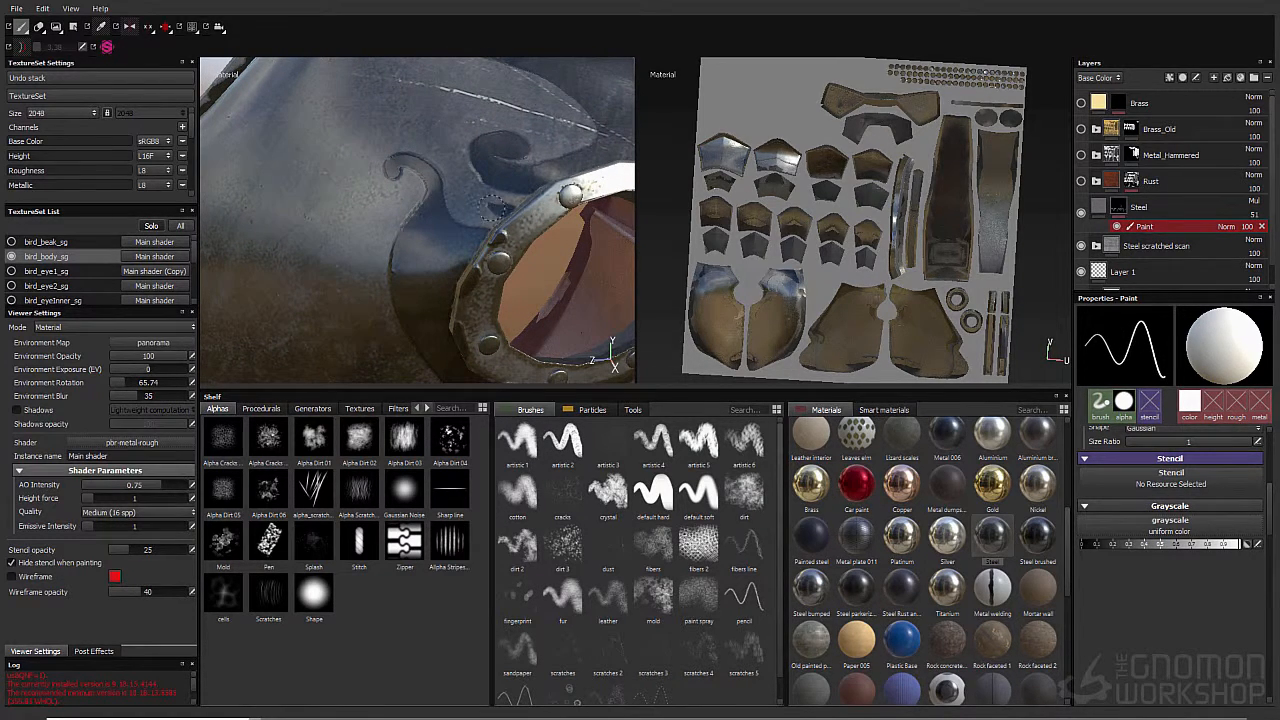
pyautogui.moveTo(492, 207); pyautogui.dragTo(440, 175)
pyautogui.press('l')
# Step: Carve the inside of the second curl into a spiral with black mask paint and switch back to white
pyautogui.press('x')
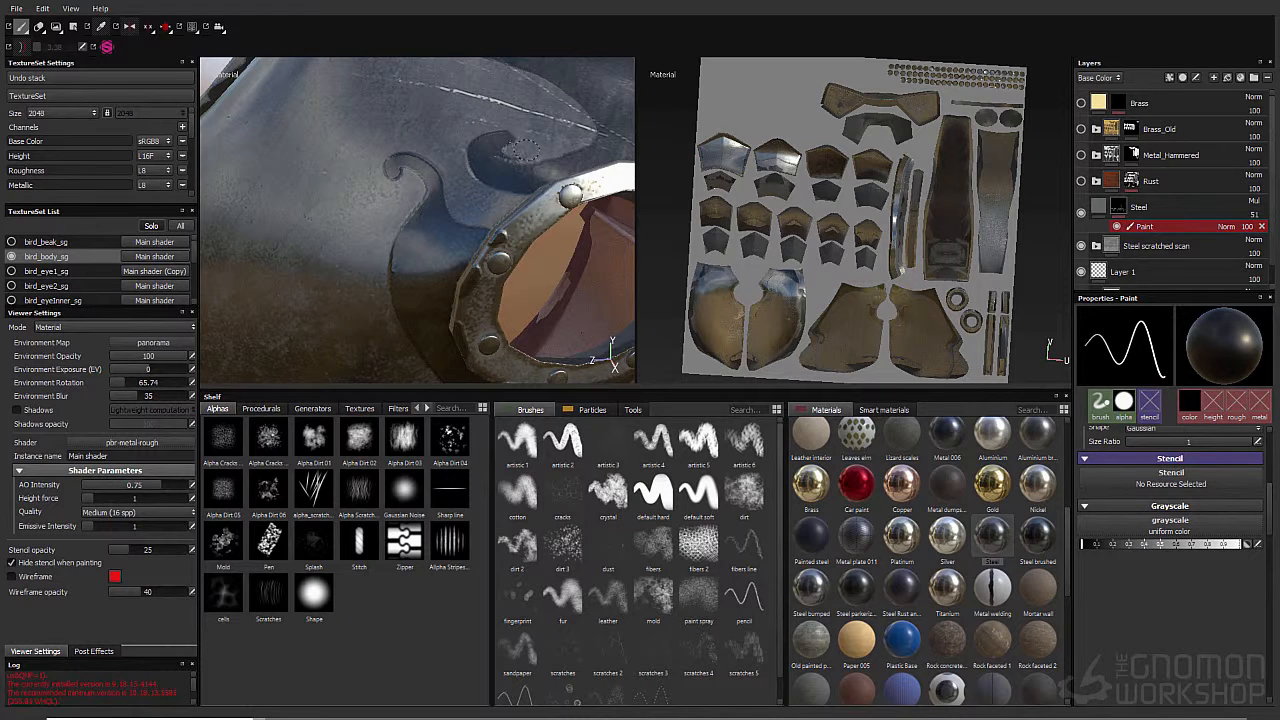
pyautogui.moveTo(525, 150)
pyautogui.mouseDown()
pyautogui.moveTo(516, 144)
pyautogui.moveTo(550, 162)
pyautogui.moveTo(511, 153)
pyautogui.mouseUp()
pyautogui.press('x')
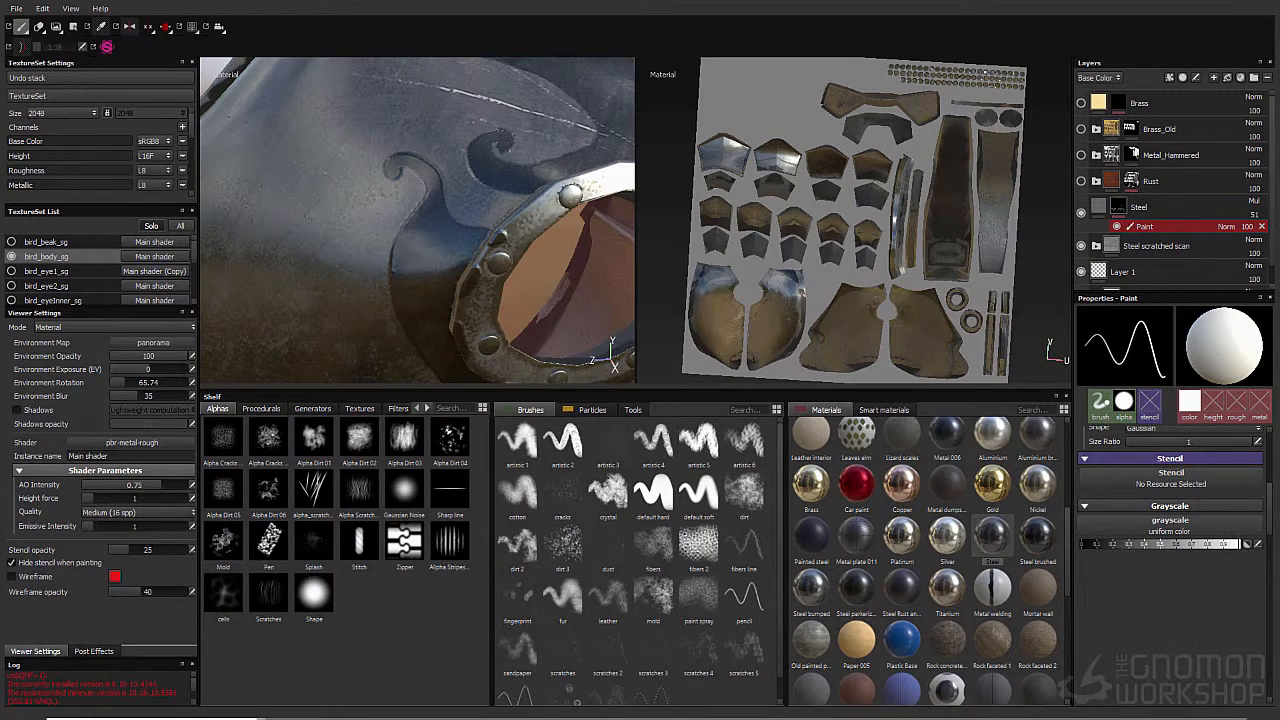
# Step: Paint a wavy line from the side plate's first curl, passing below the second curl to the opening's rim
pyautogui.press('l')
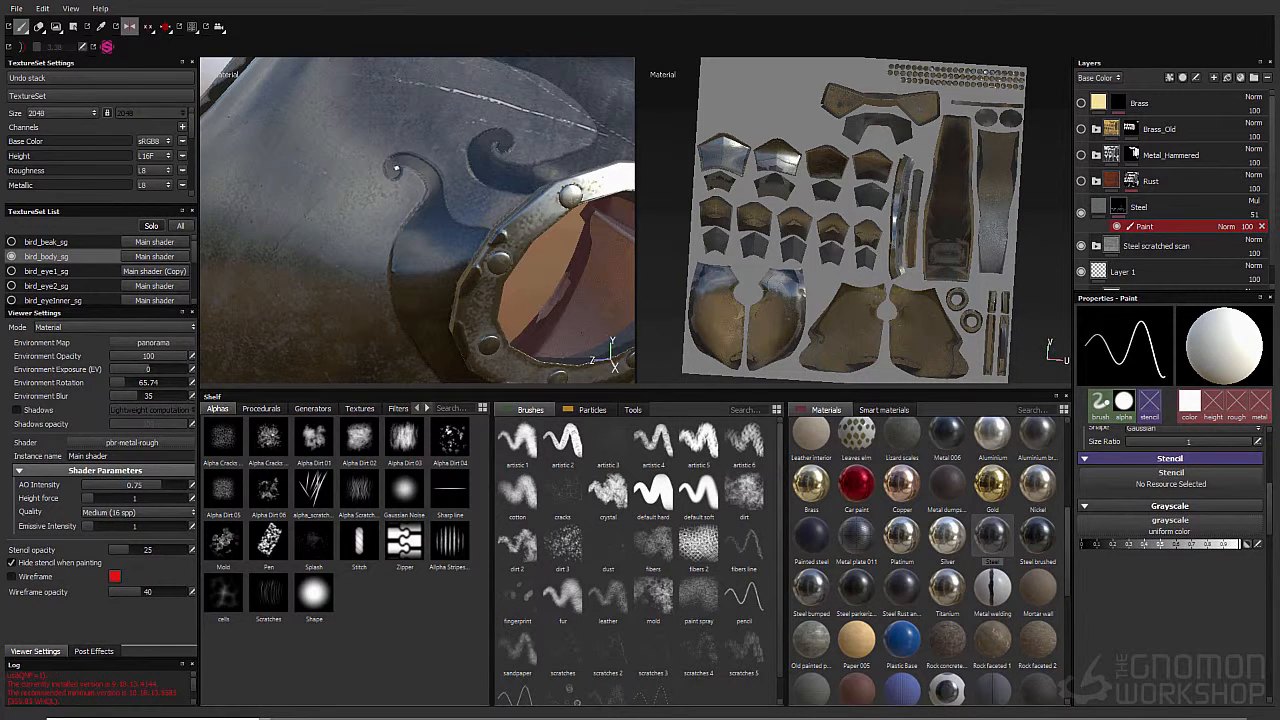
pyautogui.press('l')
pyautogui.click(22, 48)
pyautogui.moveTo(394, 162); pyautogui.dragTo(457, 165)
pyautogui.click(24, 48)
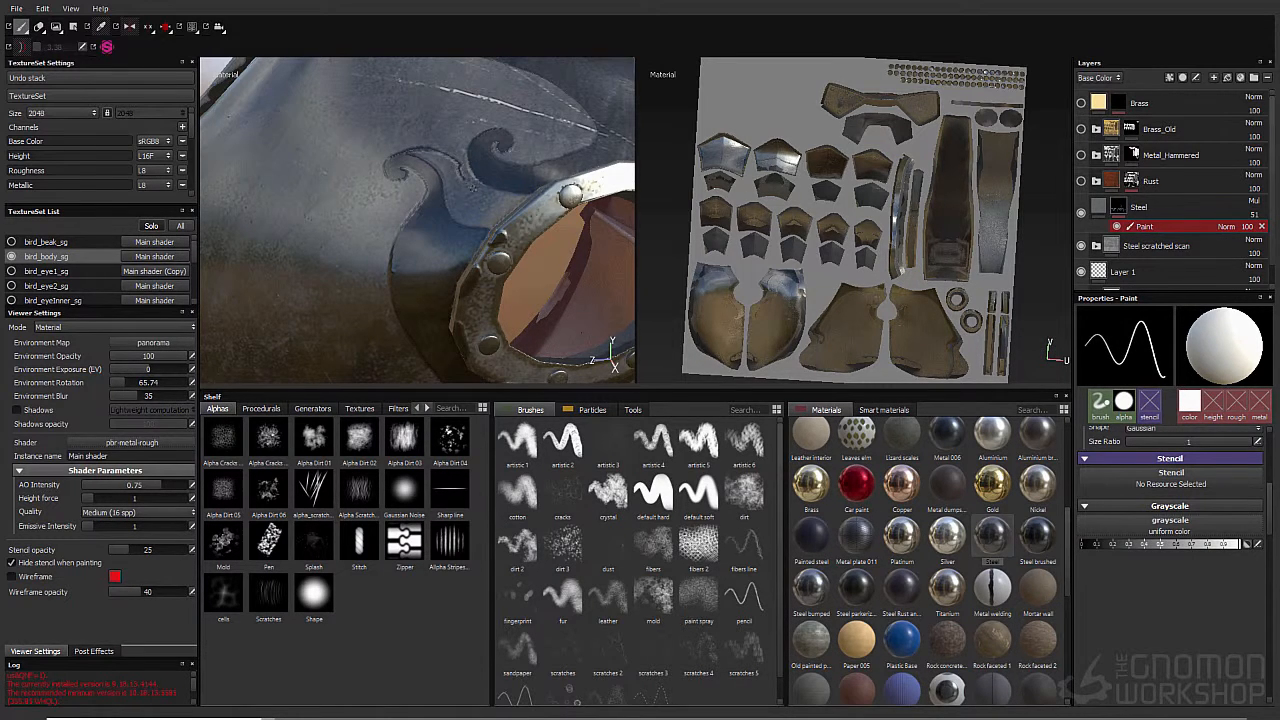
pyautogui.moveTo(531, 204); pyautogui.dragTo(533, 203)
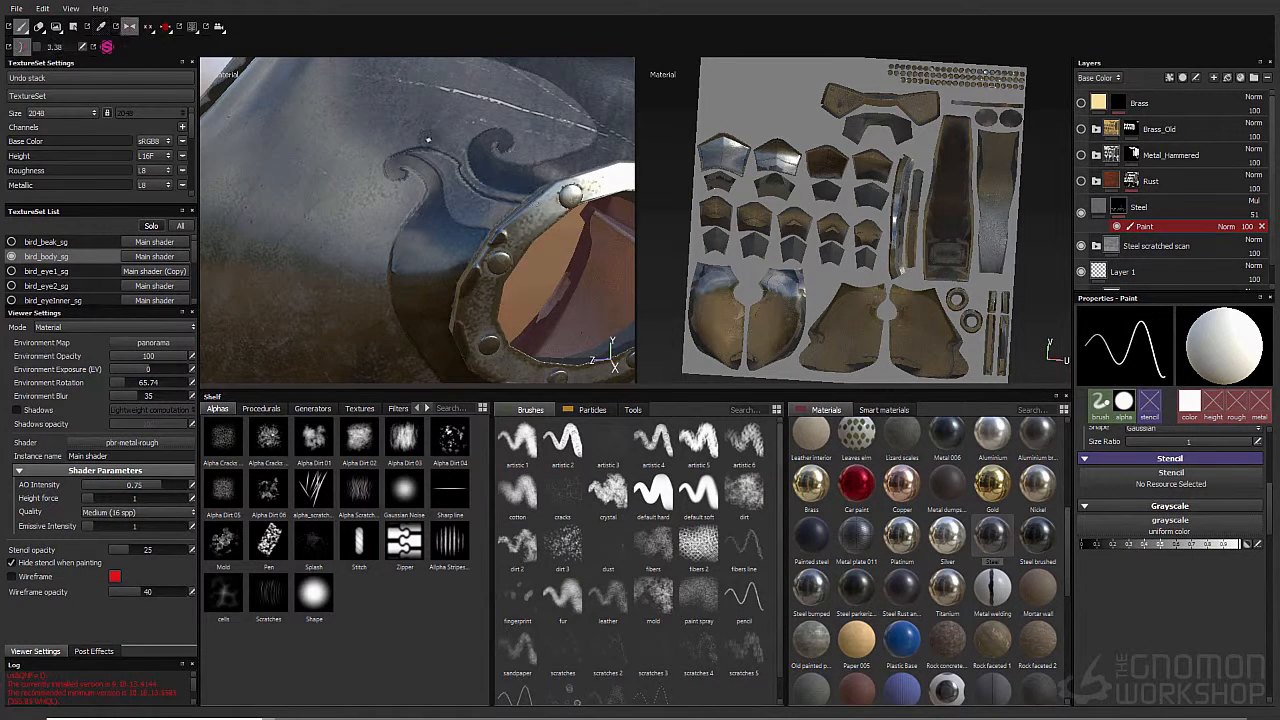
# Step: Fill the area enclosed by the wavy line with a resized brush, leaving a thin light strip around the second curl
pyautogui.click(22, 48)
pyautogui.keyDown('ctrl'); pyautogui.moveTo(448, 214); pyautogui.dragTo(466, 214, button='right'); pyautogui.keyUp('ctrl')
pyautogui.moveTo(466, 214)
pyautogui.mouseDown()
pyautogui.moveTo(456, 217)
pyautogui.moveTo(511, 214)
pyautogui.mouseUp()
pyautogui.keyDown('ctrl'); pyautogui.moveTo(461, 194); pyautogui.dragTo(451, 194, button='right'); pyautogui.keyUp('ctrl')
pyautogui.moveTo(451, 191)
pyautogui.mouseDown()
pyautogui.moveTo(430, 152)
pyautogui.moveTo(392, 153)
pyautogui.moveTo(438, 160)
pyautogui.moveTo(448, 141)
pyautogui.mouseUp()
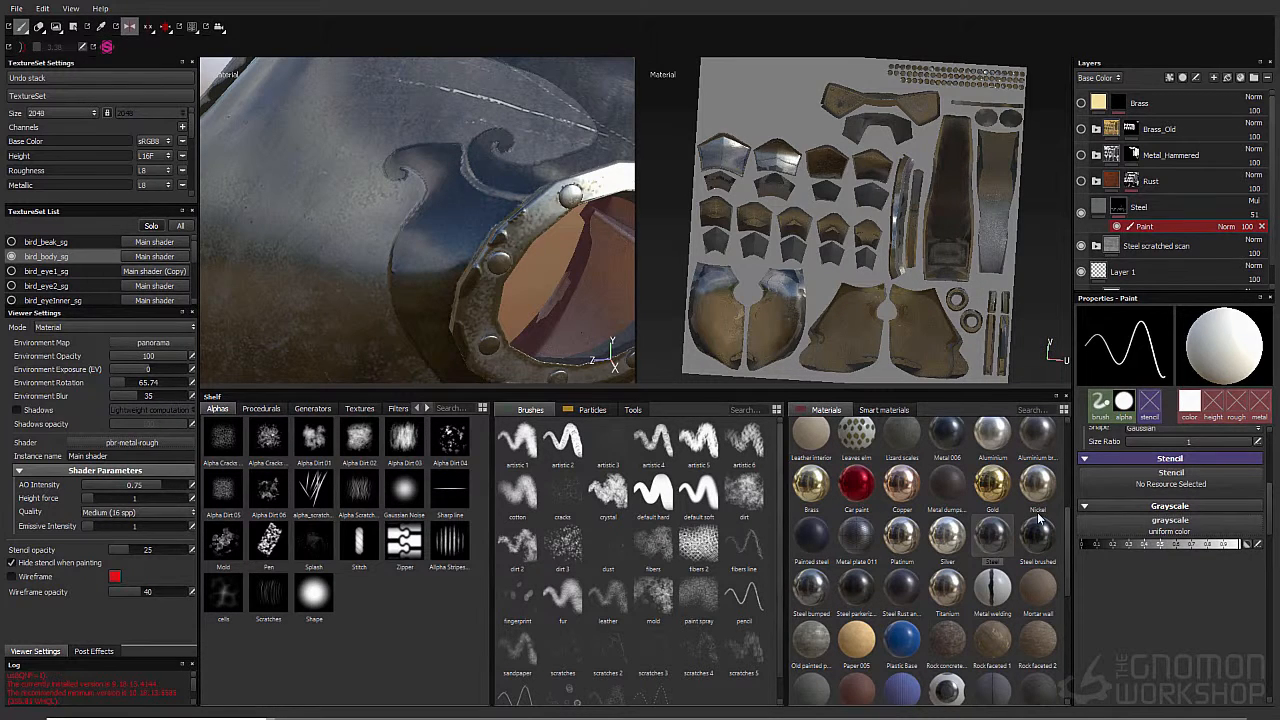
# Step: Examine the painted curls around the round opening and the still undecorated lower parts of the body plates
pyautogui.press('x')
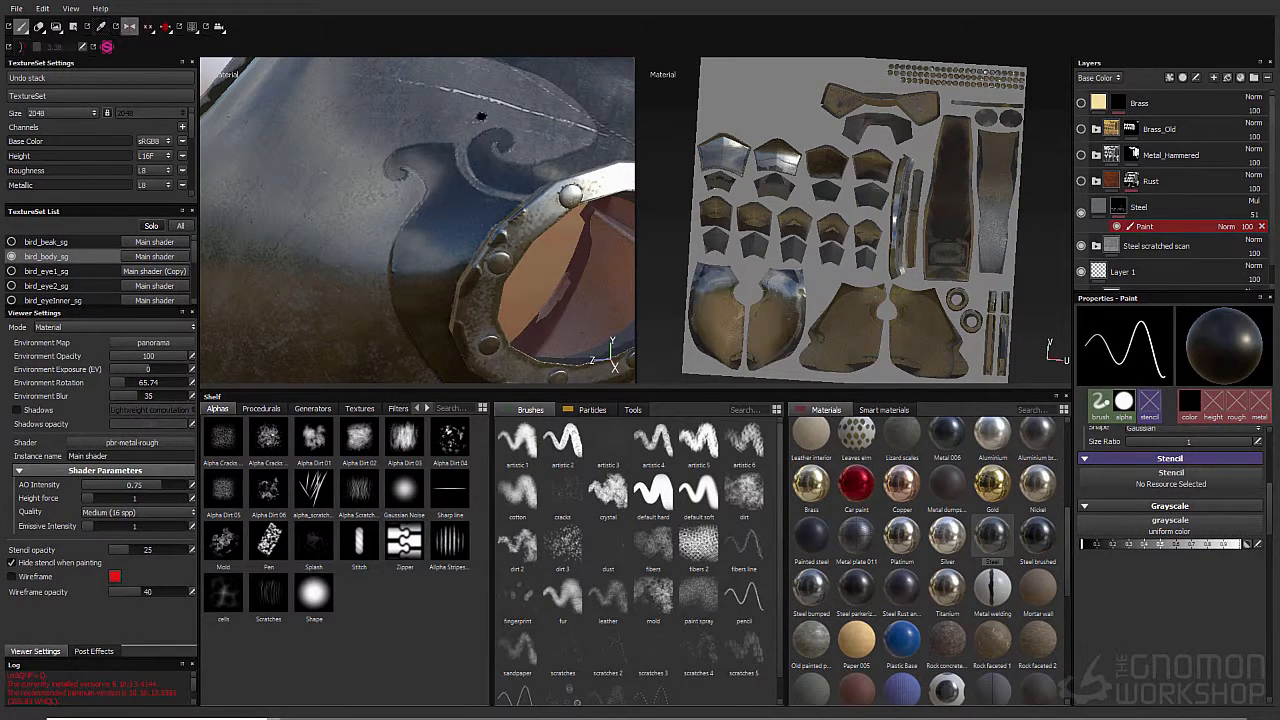
pyautogui.keyDown('alt'); pyautogui.moveTo(482, 117); pyautogui.dragTo(570, 205, button='right'); pyautogui.keyUp('alt')
pyautogui.keyDown('alt'); pyautogui.moveTo(570, 205); pyautogui.dragTo(515, 292, button='middle'); pyautogui.keyUp('alt')
pyautogui.keyDown('alt'); pyautogui.moveTo(515, 292); pyautogui.dragTo(407, 188, button='right'); pyautogui.keyUp('alt')
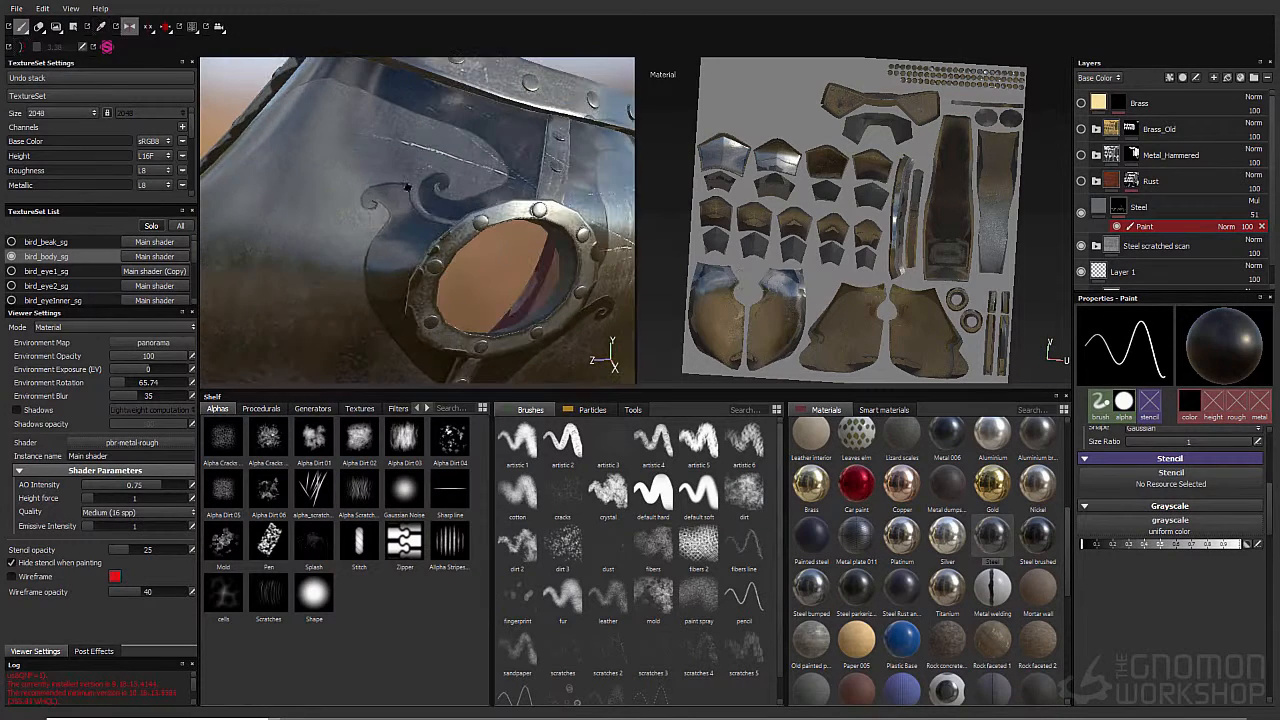
pyautogui.press('x')
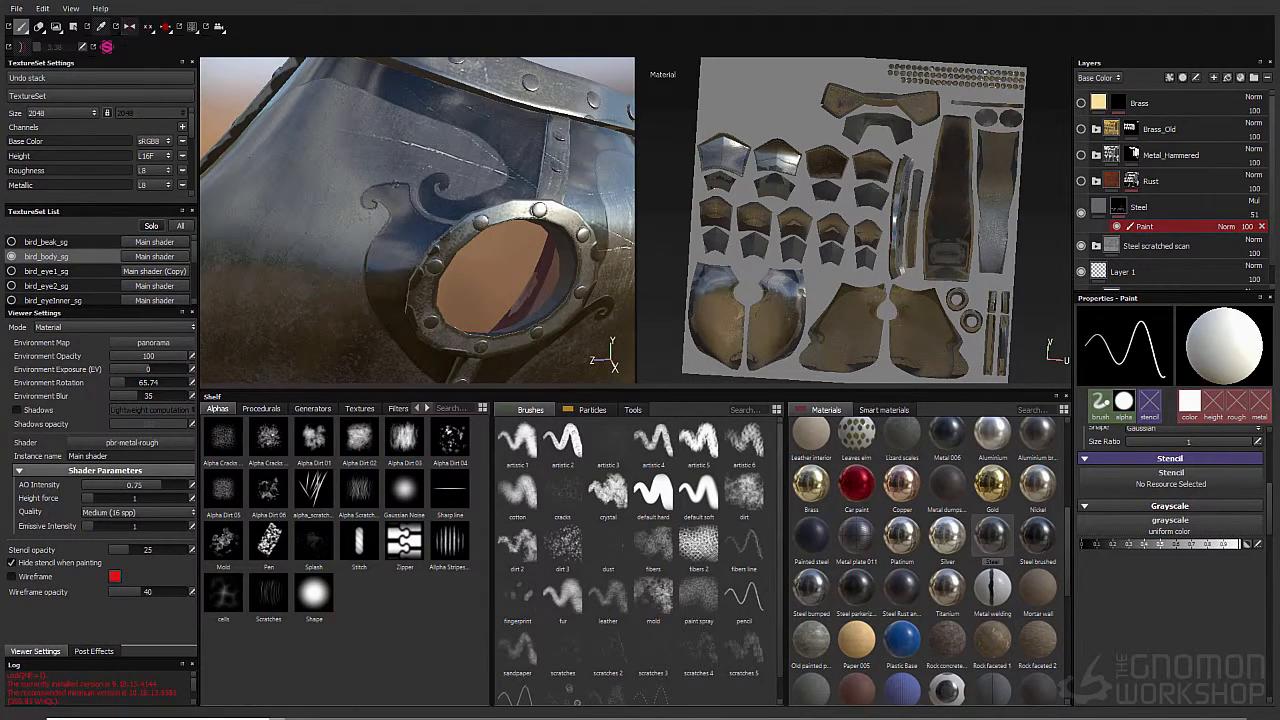
pyautogui.keyDown('alt'); pyautogui.moveTo(469, 141); pyautogui.dragTo(491, 177, button='right'); pyautogui.keyUp('alt')
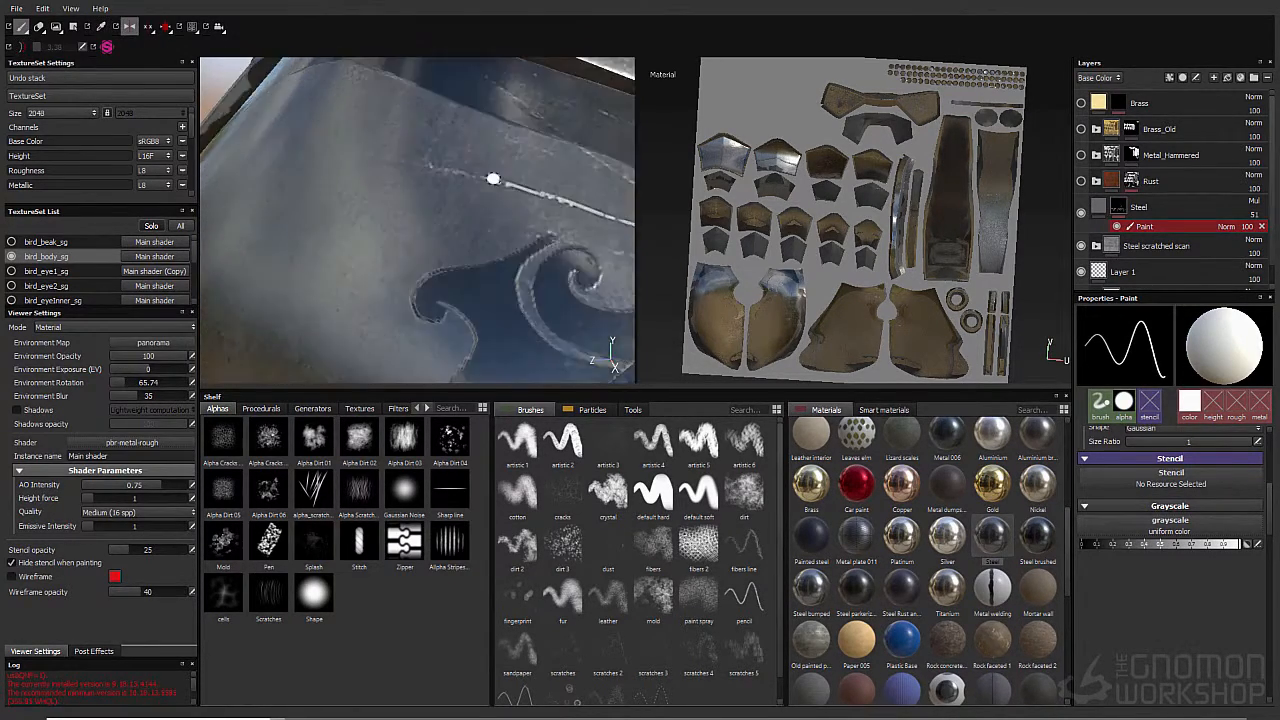
pyautogui.keyDown('alt'); pyautogui.moveTo(491, 177); pyautogui.dragTo(435, 251, button='middle'); pyautogui.keyUp('alt')
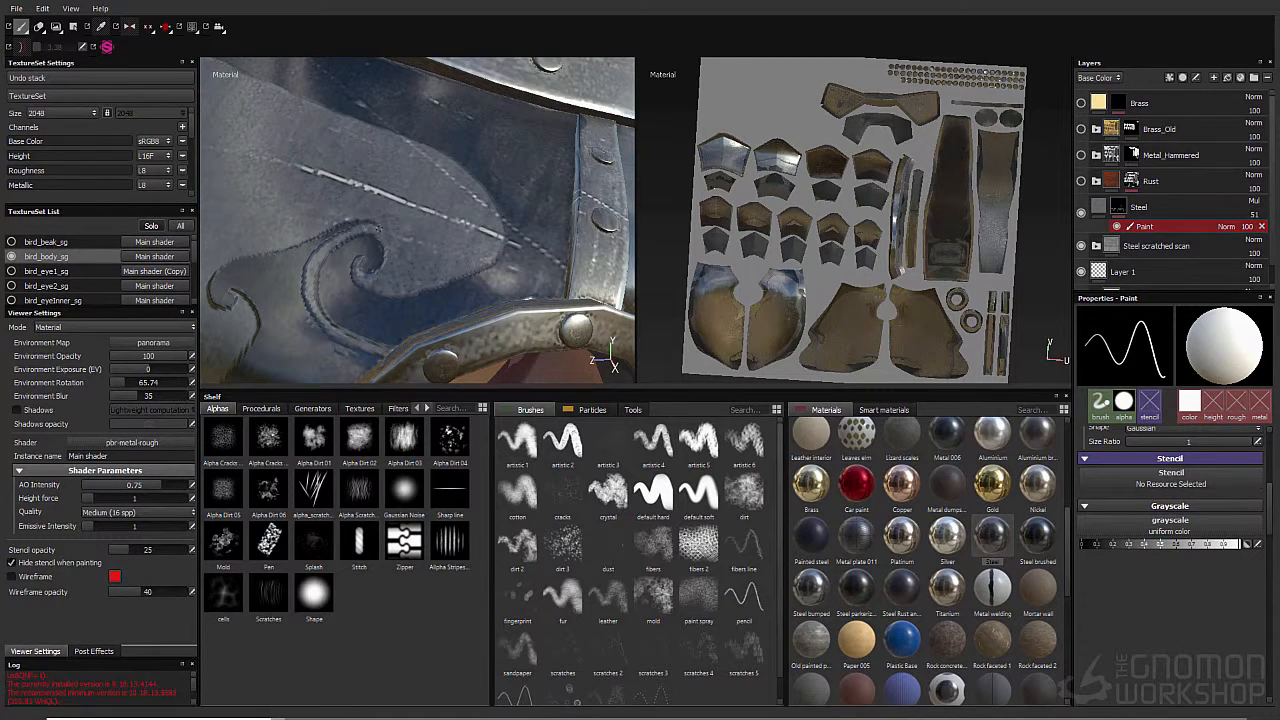
pyautogui.press('l')
pyautogui.press('f')
pyautogui.keyDown('alt'); pyautogui.moveTo(376, 224); pyautogui.dragTo(520, 166, button='right'); pyautogui.keyUp('alt')
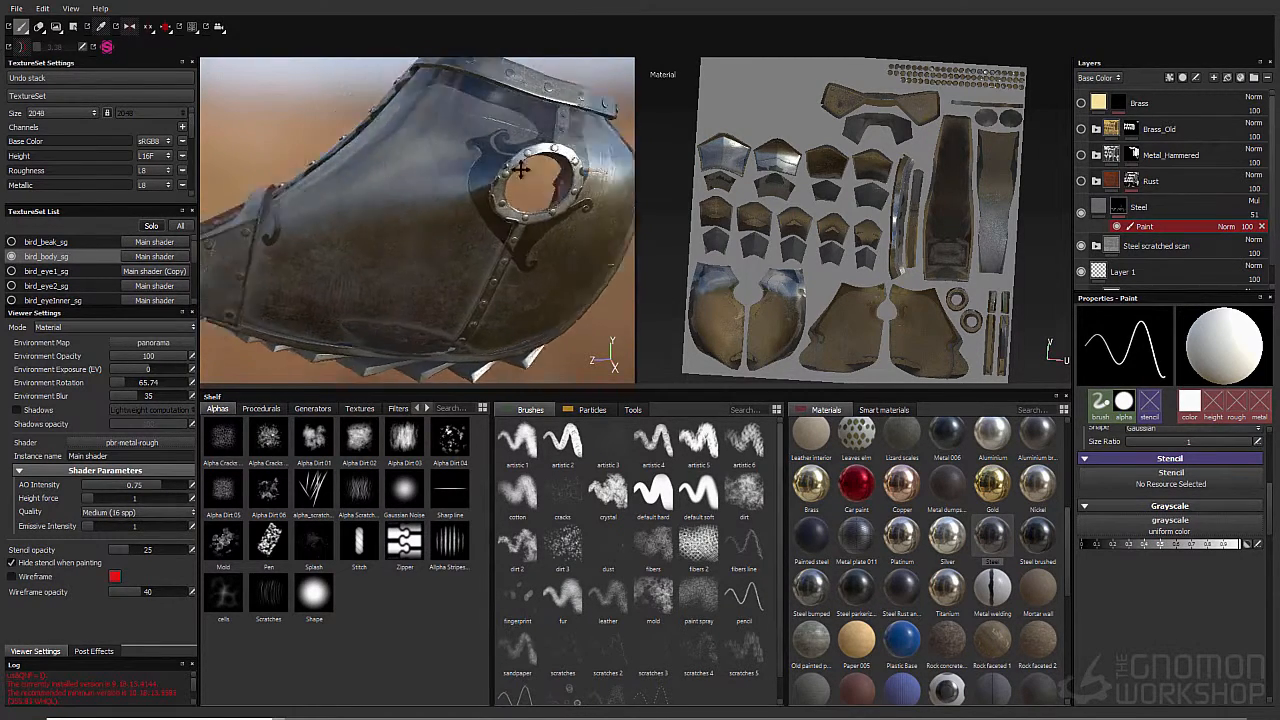
pyautogui.keyDown('alt'); pyautogui.moveTo(520, 166); pyautogui.dragTo(597, 179, button='middle'); pyautogui.keyUp('alt')
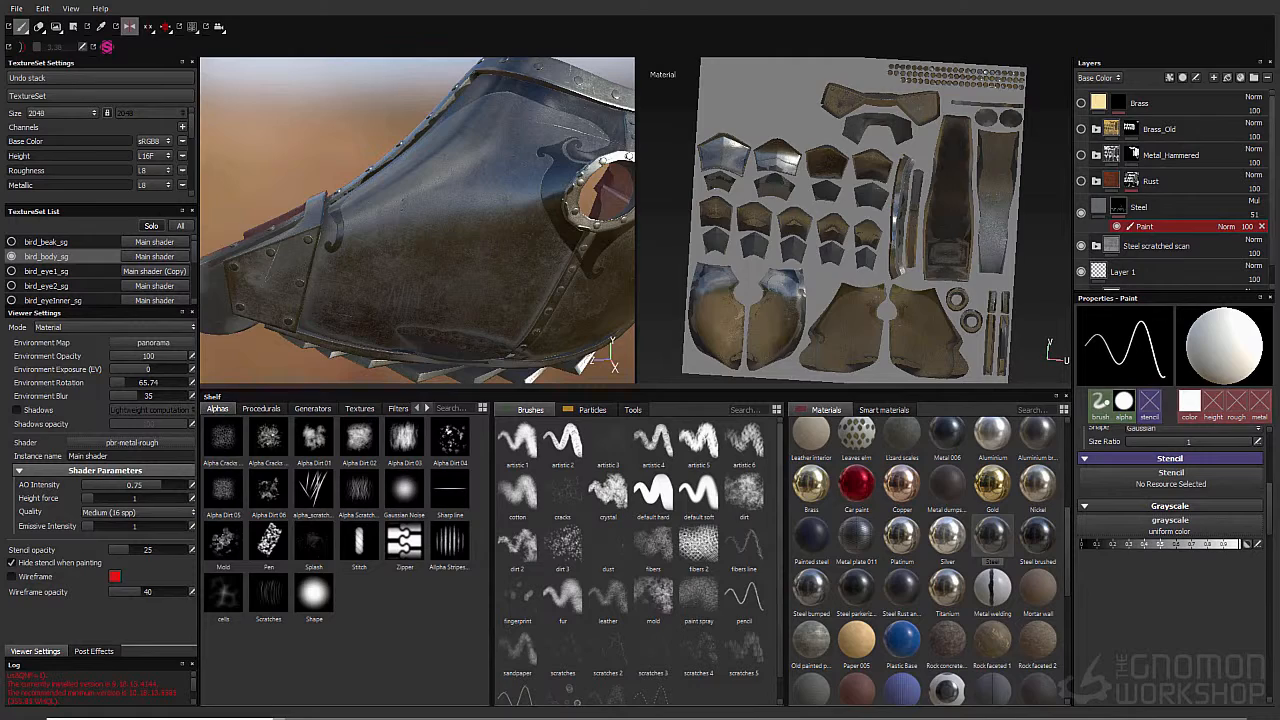
pyautogui.moveTo(484, 217)
pyautogui.keyDown('alt'); pyautogui.mouseDown()
pyautogui.moveTo(268, 215)
pyautogui.moveTo(275, 190)
pyautogui.moveTo(349, 143)
pyautogui.moveTo(356, 230)
pyautogui.moveTo(388, 198)
pyautogui.mouseUp(); pyautogui.keyUp('alt')
pyautogui.keyDown('alt'); pyautogui.moveTo(388, 198); pyautogui.dragTo(382, 165, button='middle'); pyautogui.keyUp('alt')
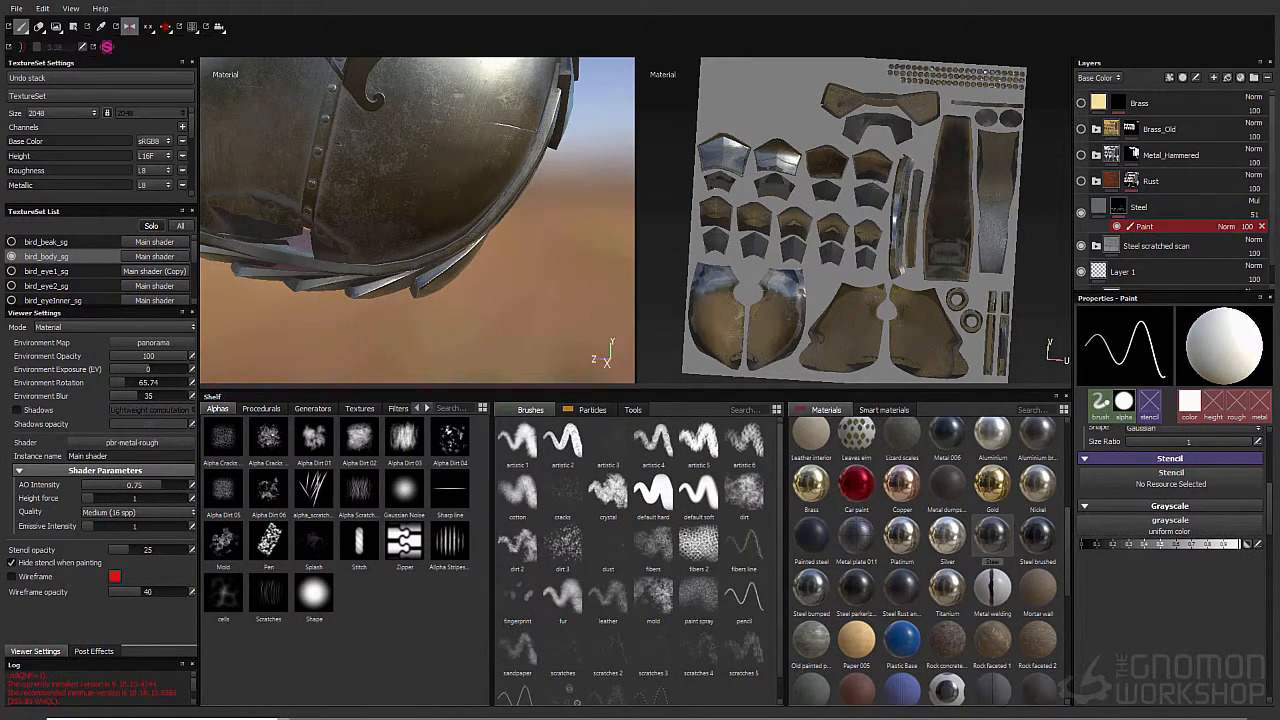
pyautogui.moveTo(536, 274)
pyautogui.keyDown('alt'); pyautogui.mouseDown()
pyautogui.moveTo(486, 250)
pyautogui.moveTo(518, 254)
pyautogui.mouseUp(); pyautogui.keyUp('alt')
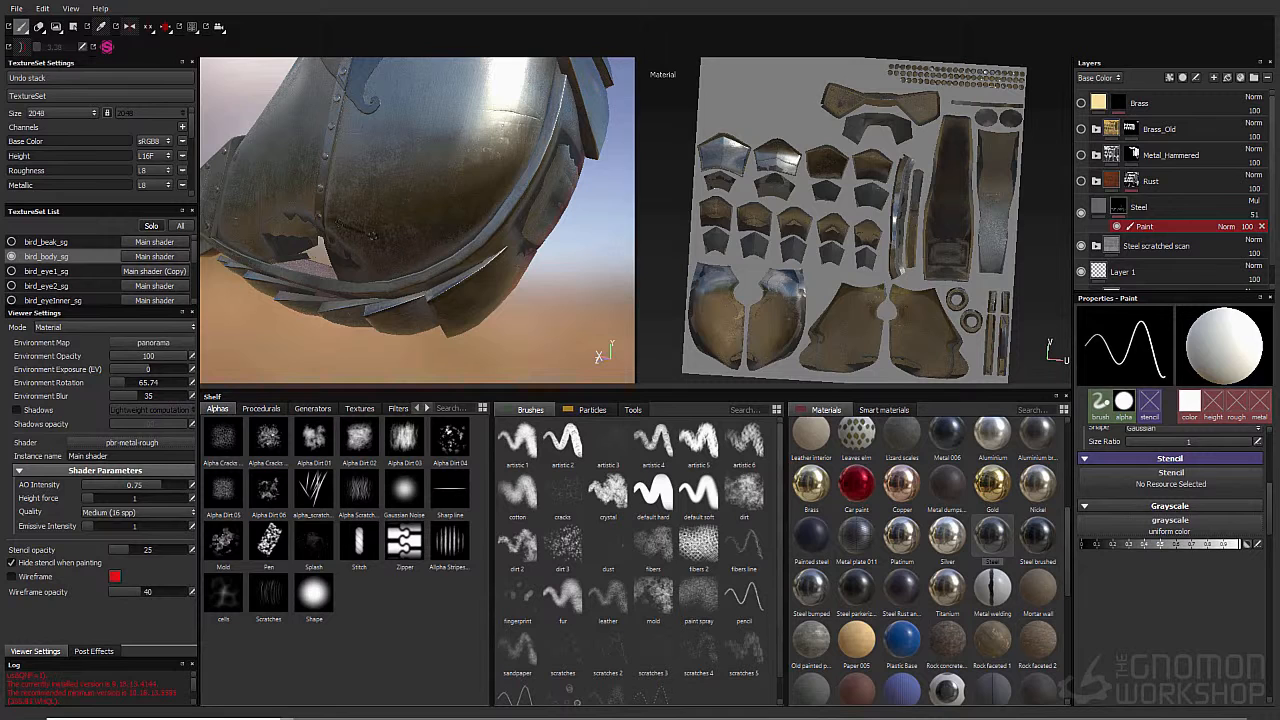
# Step: Outline a curved ornamental band with white mask paint across the lower part of the rounded plate beside the riveted seam
pyautogui.keyDown('alt'); pyautogui.moveTo(401, 178); pyautogui.dragTo(414, 248, button='right'); pyautogui.keyUp('alt')
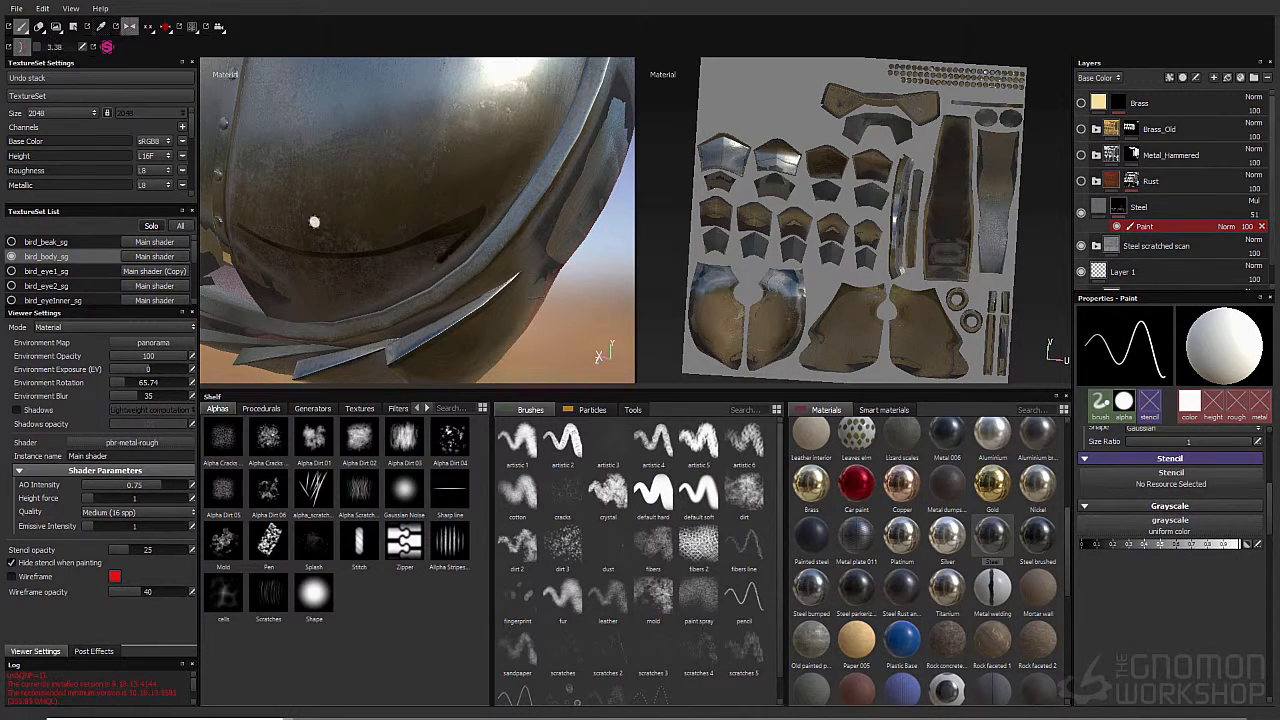
pyautogui.moveTo(306, 220)
pyautogui.keyDown('alt'); pyautogui.mouseDown()
pyautogui.moveTo(328, 262)
pyautogui.moveTo(300, 193)
pyautogui.mouseUp(); pyautogui.keyUp('alt')
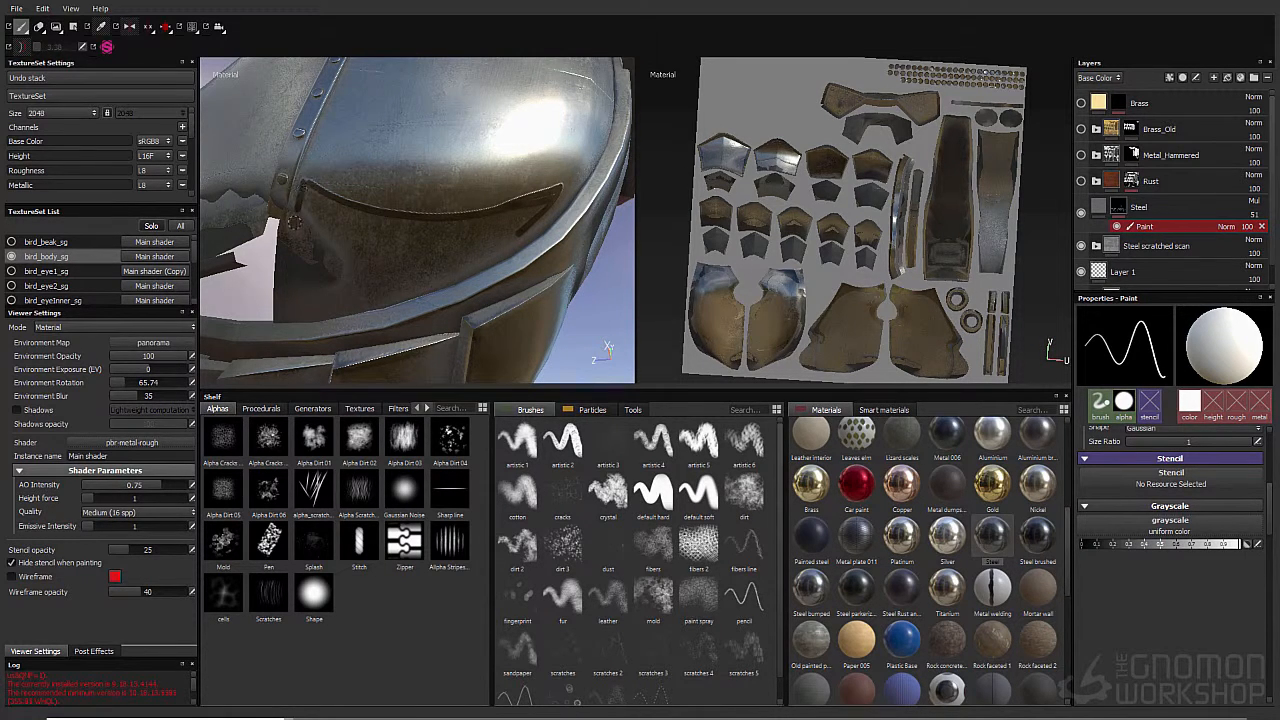
pyautogui.moveTo(292, 224)
pyautogui.mouseDown()
pyautogui.moveTo(400, 262)
pyautogui.moveTo(485, 258)
pyautogui.mouseUp()
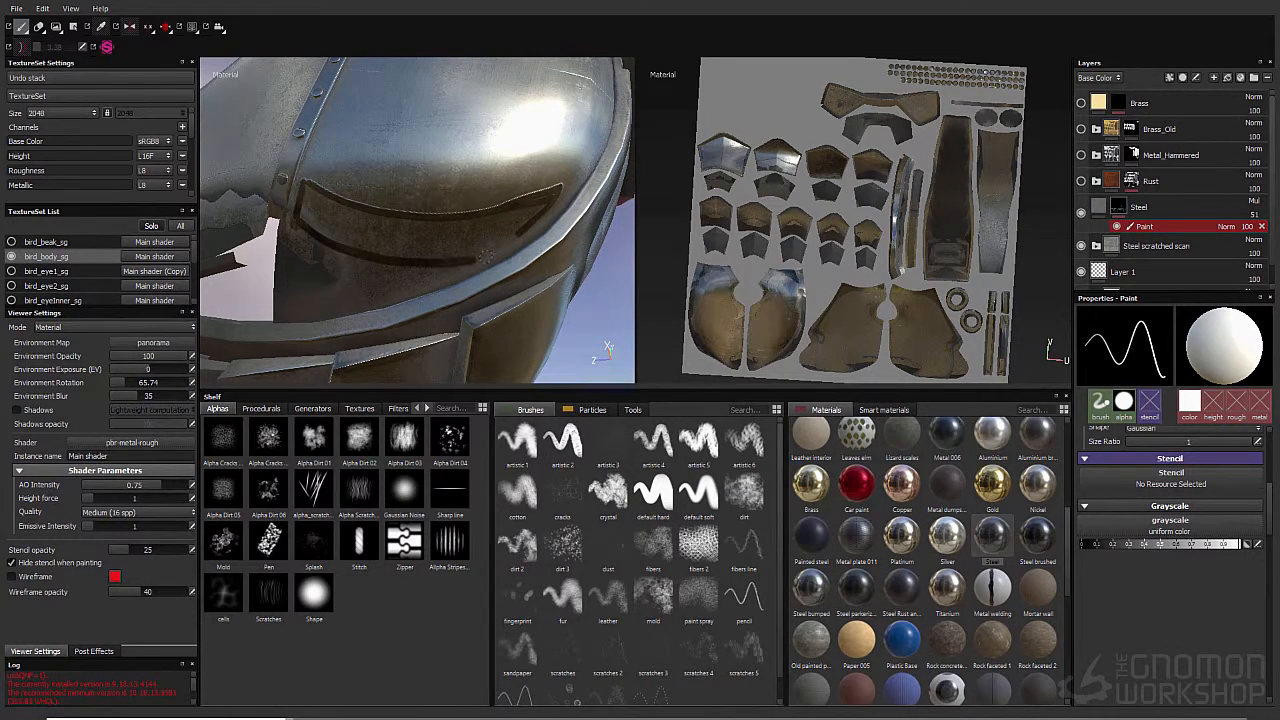
pyautogui.moveTo(565, 162)
pyautogui.keyDown('alt'); pyautogui.mouseDown()
pyautogui.moveTo(508, 194)
pyautogui.moveTo(543, 143)
pyautogui.mouseUp(); pyautogui.keyUp('alt')
# Step: Trim the upturned end of the band's outline with a resized brush and black mask paint, and undo the last stroke
pyautogui.keyDown('ctrl'); pyautogui.moveTo(496, 160); pyautogui.dragTo(579, 138, button='right'); pyautogui.keyUp('ctrl')
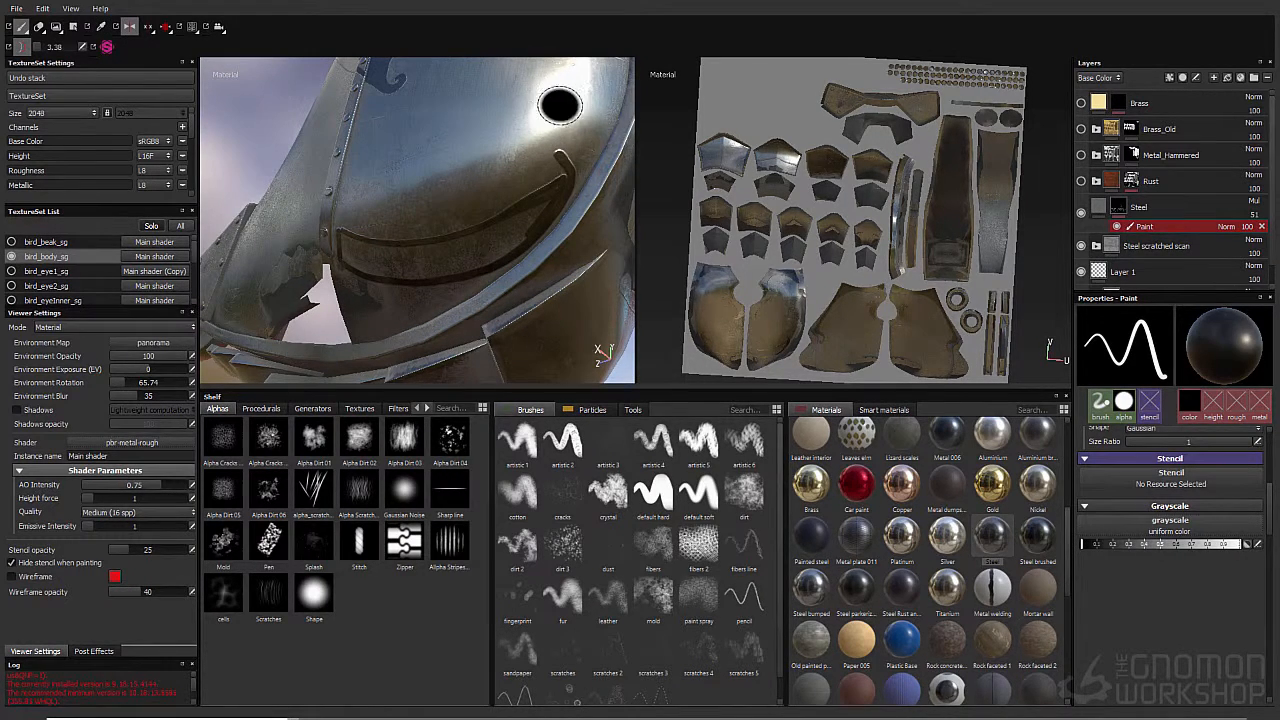
pyautogui.moveTo(566, 130); pyautogui.dragTo(545, 224)
pyautogui.keyDown('ctrl'); pyautogui.moveTo(590, 232); pyautogui.dragTo(540, 195, button='right'); pyautogui.keyUp('ctrl')
pyautogui.hotkey('ctrl', 'z')
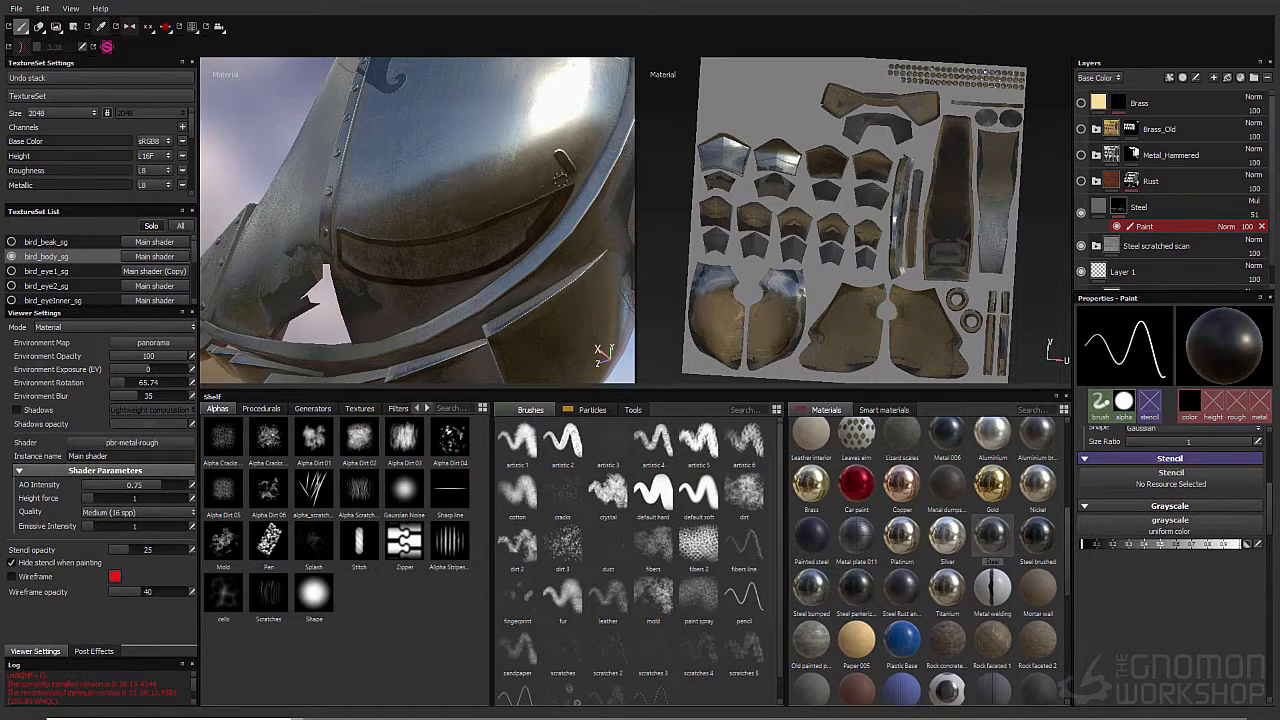
# Step: Turn off stroke smoothing, switch to white, and start filling the band on the rounded plate, undoing the misplaced long stroke
pyautogui.press('l')
pyautogui.keyDown('alt'); pyautogui.moveTo(358, 218); pyautogui.dragTo(454, 248); pyautogui.keyUp('alt')
pyautogui.press('x')
pyautogui.moveTo(518, 219)
pyautogui.mouseDown()
pyautogui.moveTo(556, 205)
pyautogui.moveTo(520, 240)
pyautogui.moveTo(440, 262)
pyautogui.moveTo(327, 259)
pyautogui.moveTo(316, 286)
pyautogui.moveTo(466, 264)
pyautogui.moveTo(341, 302)
pyautogui.mouseUp()
pyautogui.hotkey('ctrl', 'z')
pyautogui.keyDown('alt'); pyautogui.moveTo(267, 176); pyautogui.dragTo(320, 267); pyautogui.keyUp('alt')
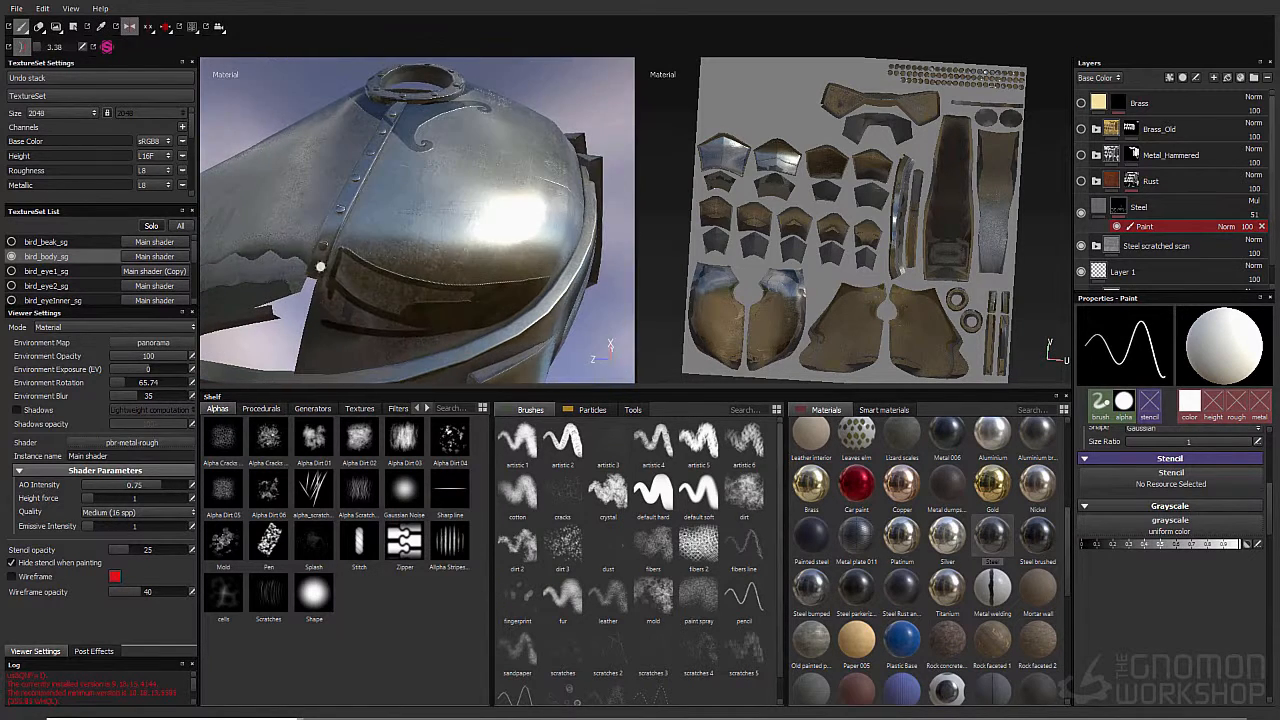
pyautogui.moveTo(337, 321); pyautogui.dragTo(336, 293)
pyautogui.keyDown('alt'); pyautogui.moveTo(414, 291); pyautogui.dragTo(400, 253); pyautogui.keyUp('alt')
pyautogui.moveTo(431, 308); pyautogui.dragTo(427, 309)
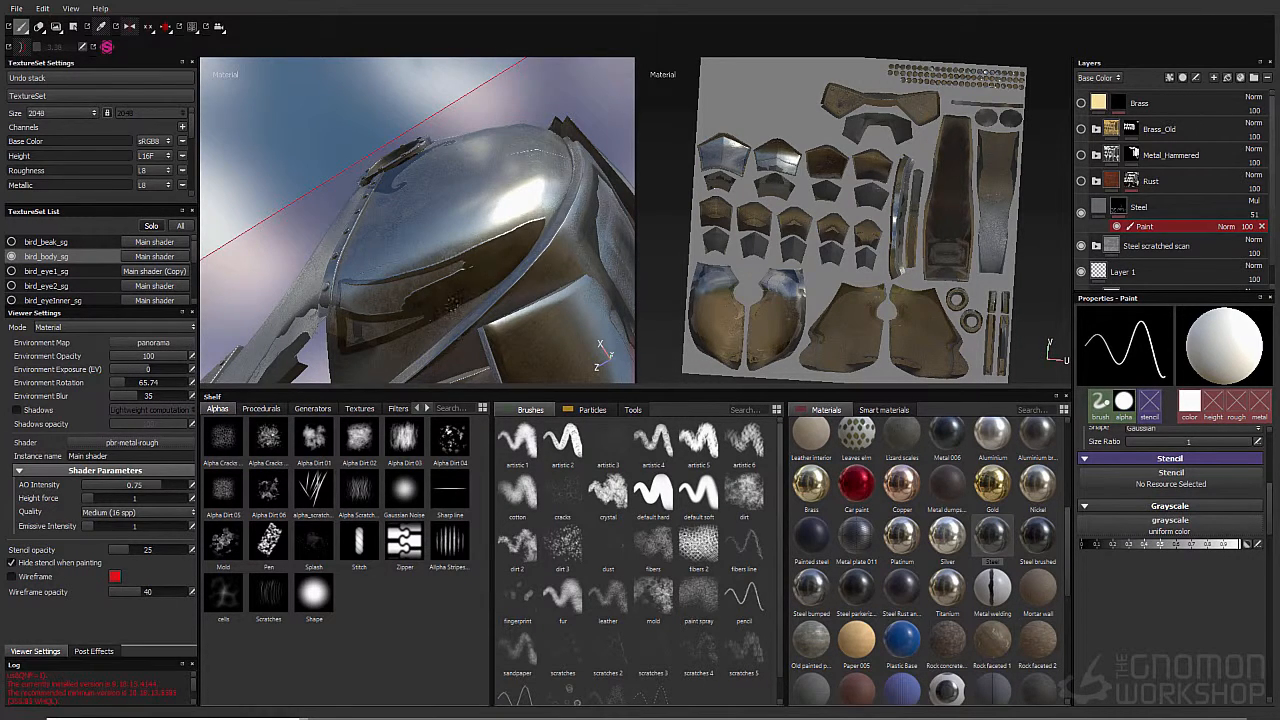
# Step: Fill the remaining light patches inside the band on the rounded plate with white mask paint
pyautogui.moveTo(435, 311)
pyautogui.keyDown('alt'); pyautogui.mouseDown()
pyautogui.moveTo(420, 323)
pyautogui.moveTo(406, 211)
pyautogui.mouseUp(); pyautogui.keyUp('alt')
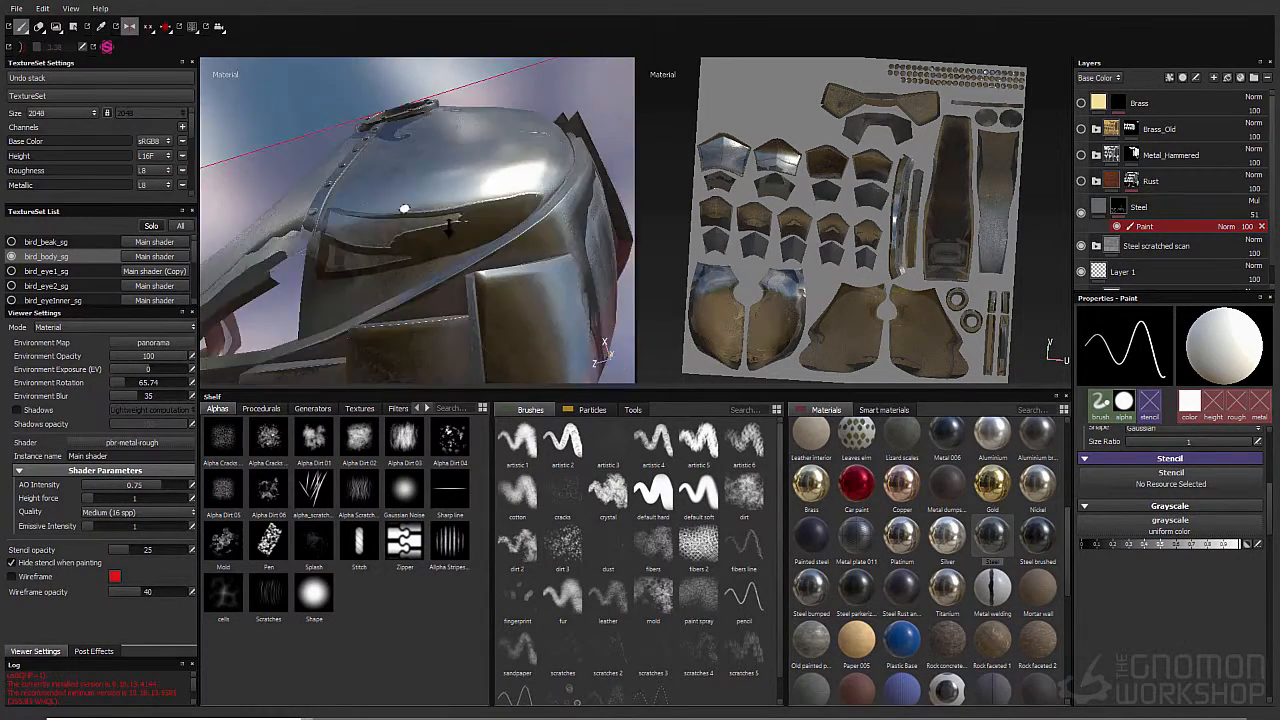
pyautogui.keyDown('alt'); pyautogui.moveTo(406, 211); pyautogui.dragTo(517, 232, button='right'); pyautogui.keyUp('alt')
pyautogui.moveTo(517, 234)
pyautogui.mouseDown()
pyautogui.moveTo(529, 245)
pyautogui.moveTo(434, 254)
pyautogui.mouseUp()
pyautogui.moveTo(566, 197)
pyautogui.mouseDown()
pyautogui.moveTo(563, 168)
pyautogui.moveTo(341, 188)
pyautogui.mouseUp()
pyautogui.moveTo(389, 264)
pyautogui.mouseDown()
pyautogui.moveTo(274, 277)
pyautogui.moveTo(305, 267)
pyautogui.moveTo(280, 266)
pyautogui.mouseUp()
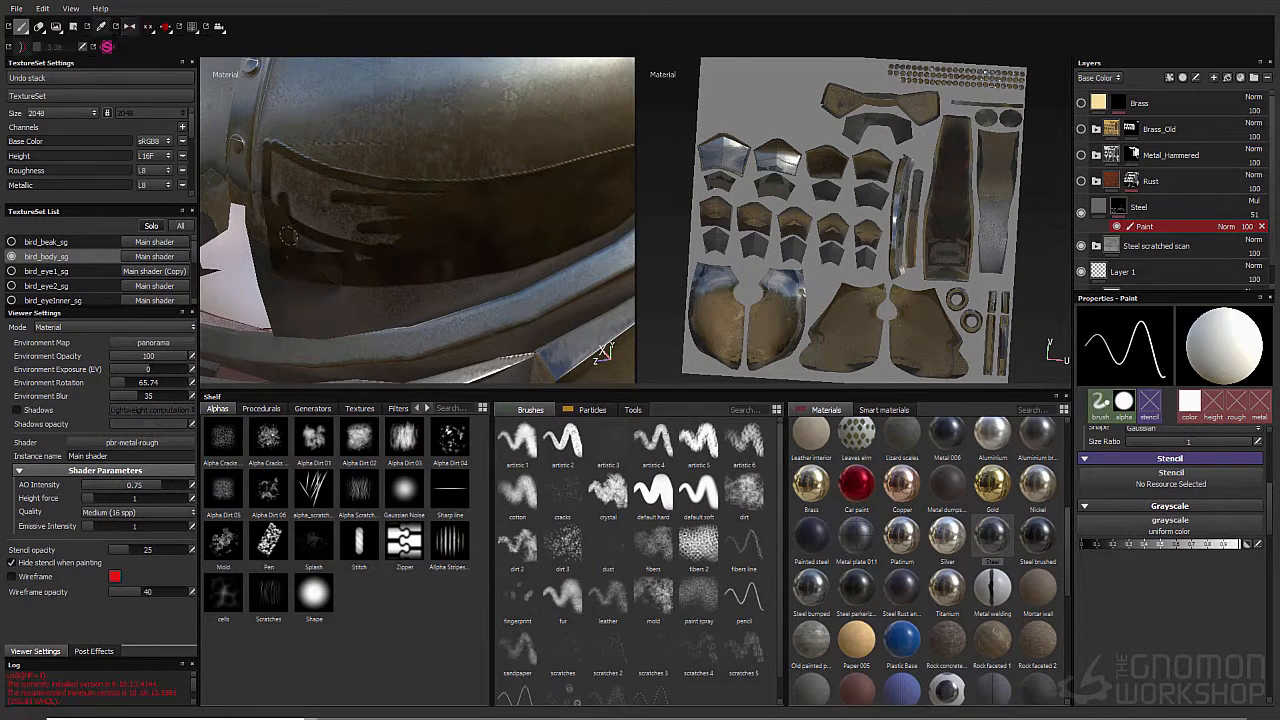
pyautogui.moveTo(277, 196)
pyautogui.mouseDown()
pyautogui.moveTo(278, 148)
pyautogui.moveTo(366, 208)
pyautogui.moveTo(360, 248)
pyautogui.moveTo(300, 200)
pyautogui.moveTo(343, 220)
pyautogui.mouseUp()
# Step: Check the painted band against the bird concept art in Photoshop and return to the texturing program
pyautogui.keyDown('alt'); pyautogui.moveTo(386, 196); pyautogui.dragTo(325, 200, button='right'); pyautogui.keyUp('alt')
pyautogui.keyDown('alt'); pyautogui.moveTo(325, 200); pyautogui.dragTo(388, 204); pyautogui.keyUp('alt')
pyautogui.hotkey('alt', 'Tab')
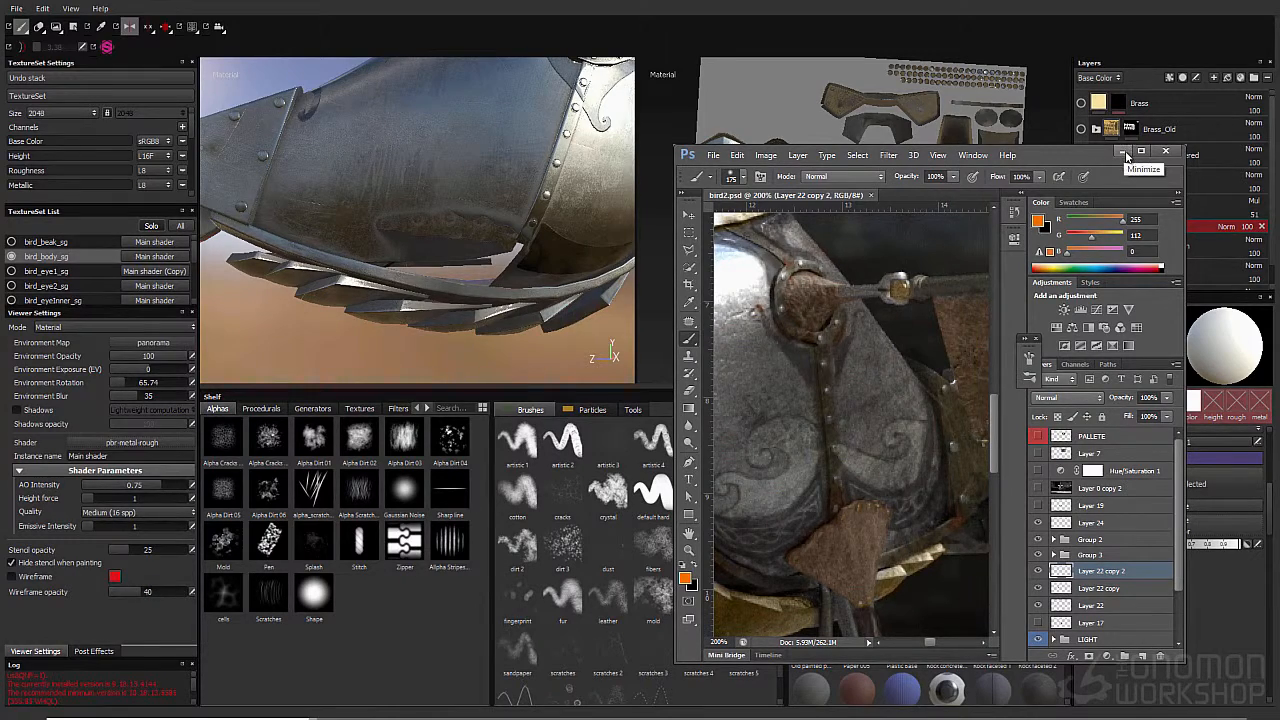
pyautogui.click(1122, 152)
# Step: Paint a pointed tip rising from the band along the riveted seam and fill the corner beneath it
pyautogui.keyDown('alt'); pyautogui.moveTo(300, 205); pyautogui.dragTo(343, 191); pyautogui.keyUp('alt')
pyautogui.keyDown('alt'); pyautogui.moveTo(343, 191); pyautogui.dragTo(362, 202, button='middle'); pyautogui.keyUp('alt')
pyautogui.keyDown('alt'); pyautogui.moveTo(362, 202); pyautogui.dragTo(437, 200); pyautogui.keyUp('alt')
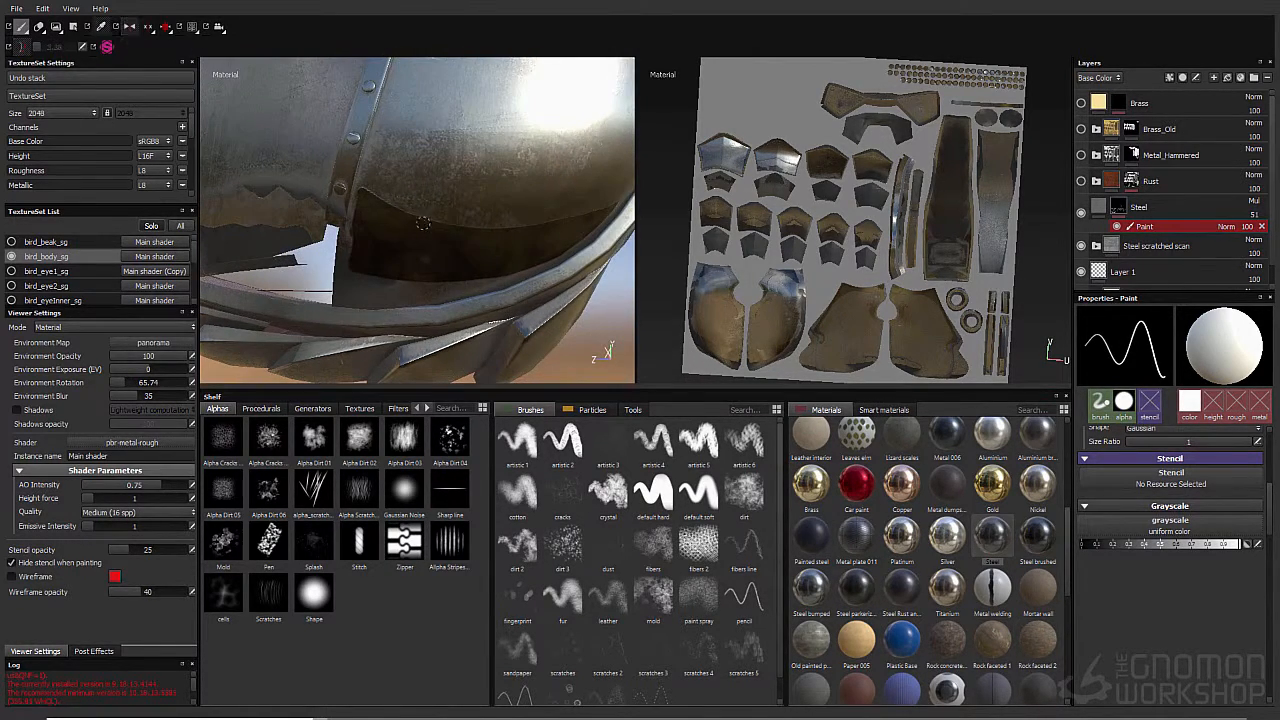
pyautogui.press('l')
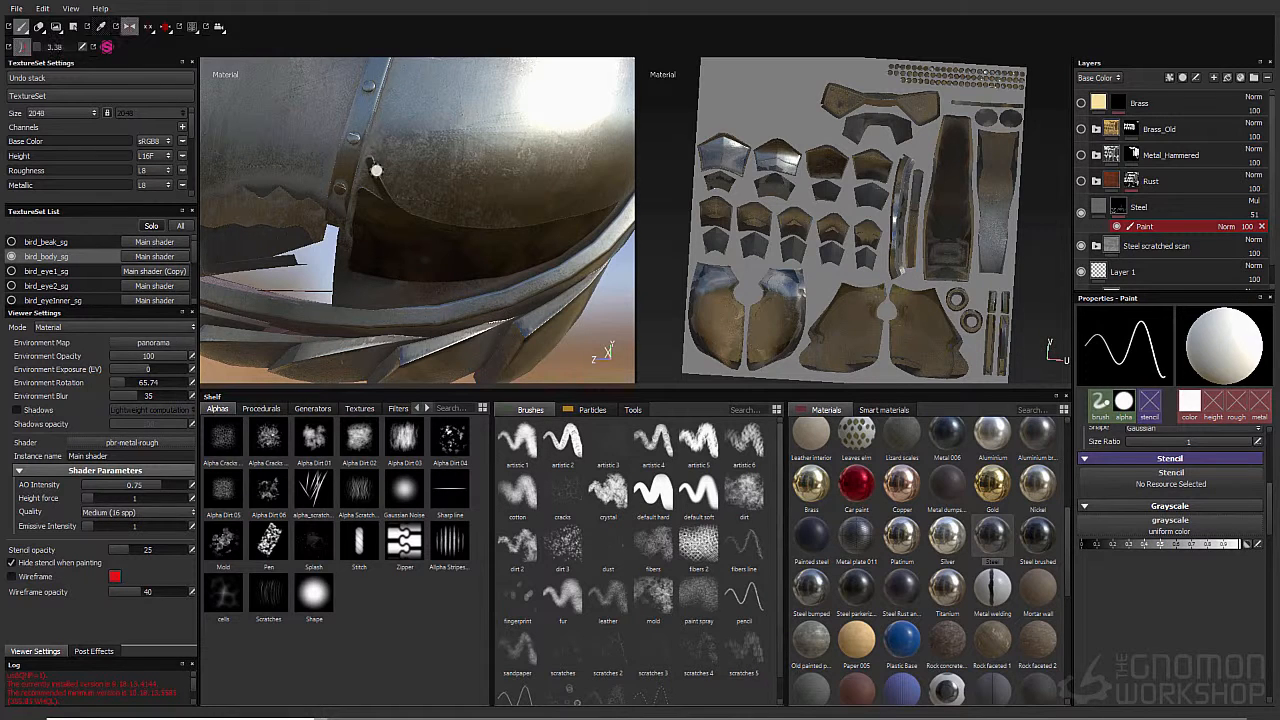
pyautogui.click(22, 47)
pyautogui.keyDown('alt'); pyautogui.moveTo(454, 167); pyautogui.dragTo(410, 170, button='right'); pyautogui.keyUp('alt')
pyautogui.press('l')
pyautogui.press('l')
pyautogui.keyDown('alt'); pyautogui.moveTo(410, 170); pyautogui.dragTo(600, 168); pyautogui.keyUp('alt')
pyautogui.keyDown('alt'); pyautogui.moveTo(394, 146); pyautogui.dragTo(466, 168, button='right'); pyautogui.keyUp('alt')
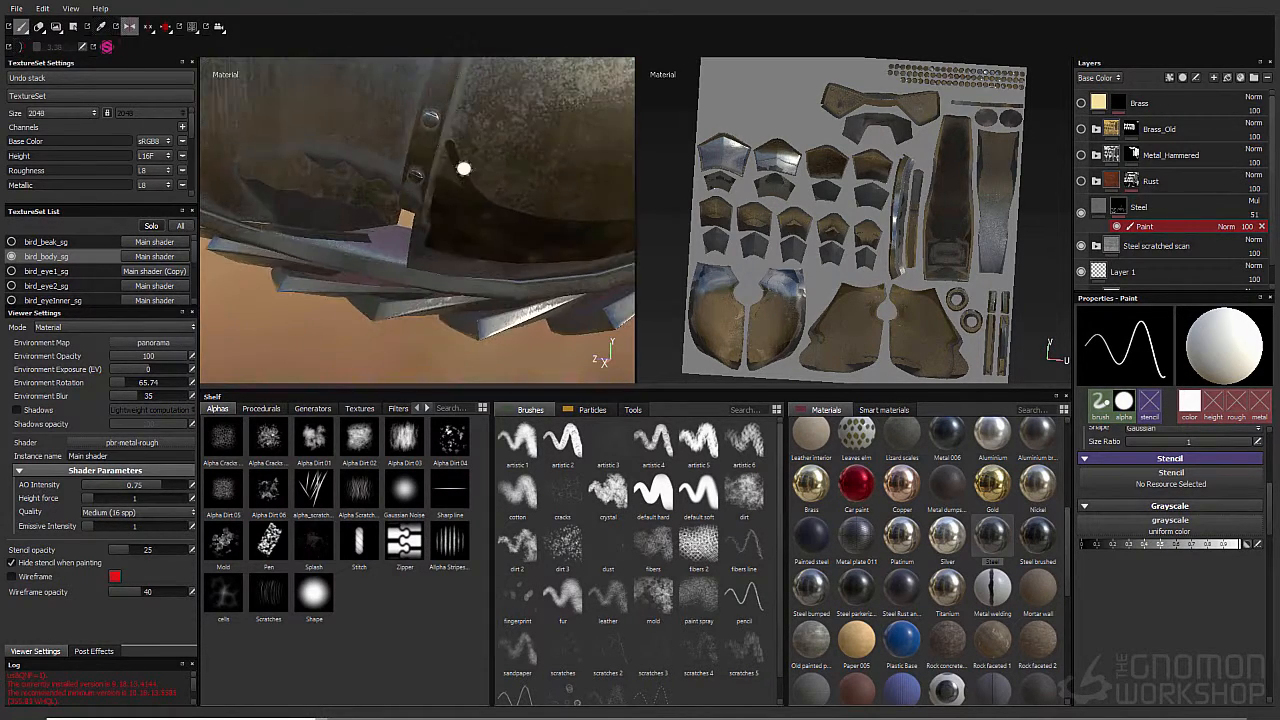
pyautogui.press('l')
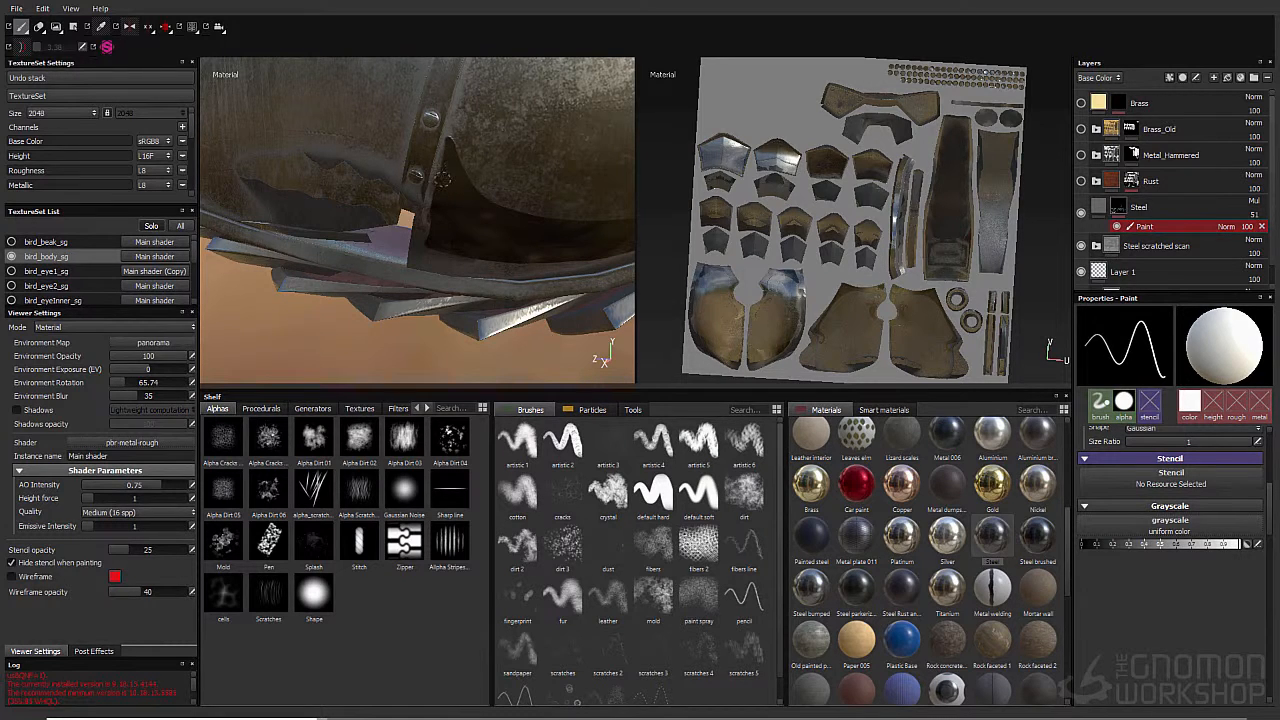
# Step: Paint a long wavy line across the lower side plate, from the riveted seam toward the riveted end plate
pyautogui.press('l')
pyautogui.keyDown('alt'); pyautogui.moveTo(327, 141); pyautogui.dragTo(443, 127); pyautogui.keyUp('alt')
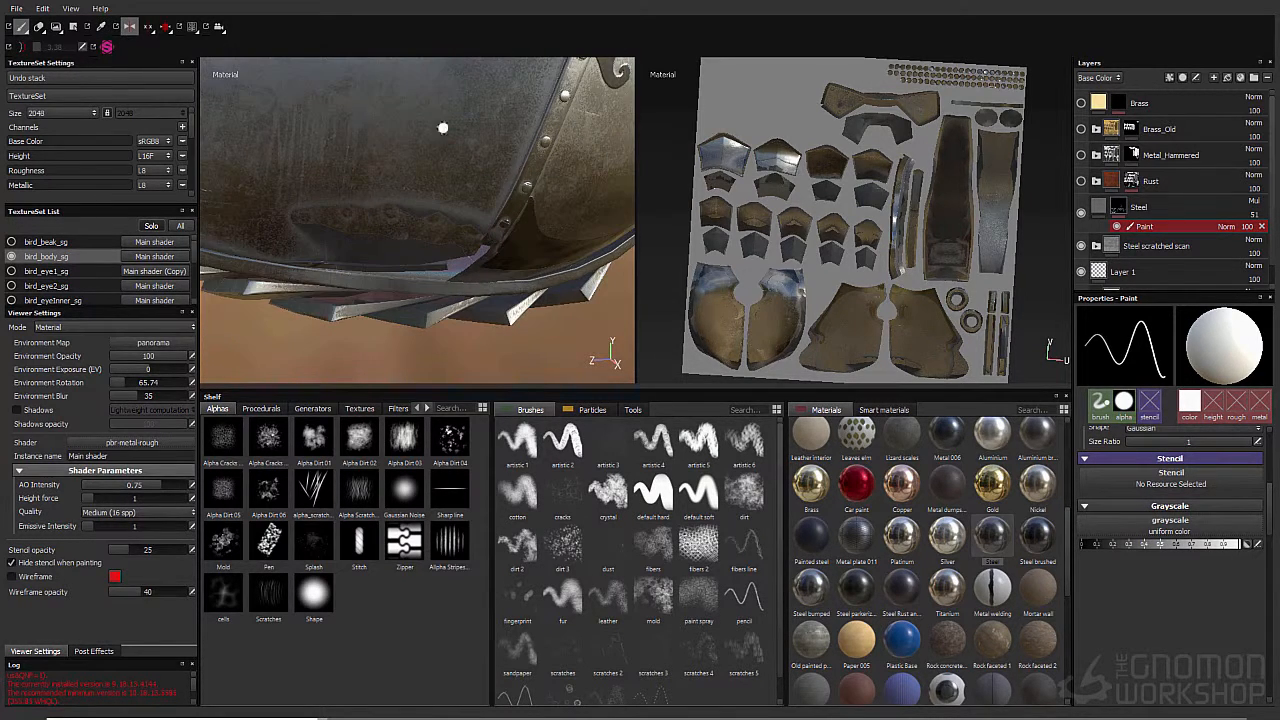
pyautogui.moveTo(512, 177)
pyautogui.mouseDown()
pyautogui.moveTo(444, 138)
pyautogui.moveTo(294, 178)
pyautogui.mouseUp()
pyautogui.keyDown('alt'); pyautogui.moveTo(474, 165); pyautogui.dragTo(409, 171, button='right'); pyautogui.keyUp('alt')
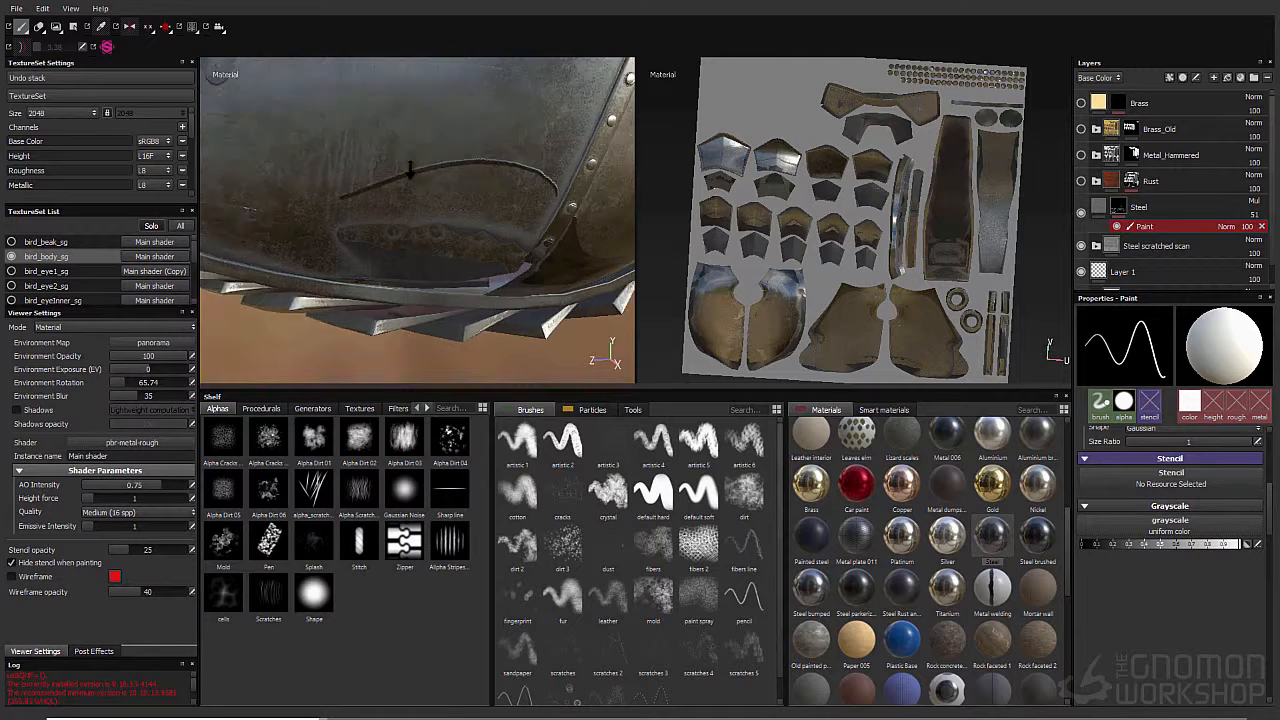
pyautogui.moveTo(310, 178)
pyautogui.keyDown('ctrl'); pyautogui.keyDown('alt'); pyautogui.mouseDown()
pyautogui.moveTo(422, 181)
pyautogui.moveTo(402, 200)
pyautogui.moveTo(355, 175)
pyautogui.mouseUp(); pyautogui.keyUp('alt'); pyautogui.keyUp('ctrl')
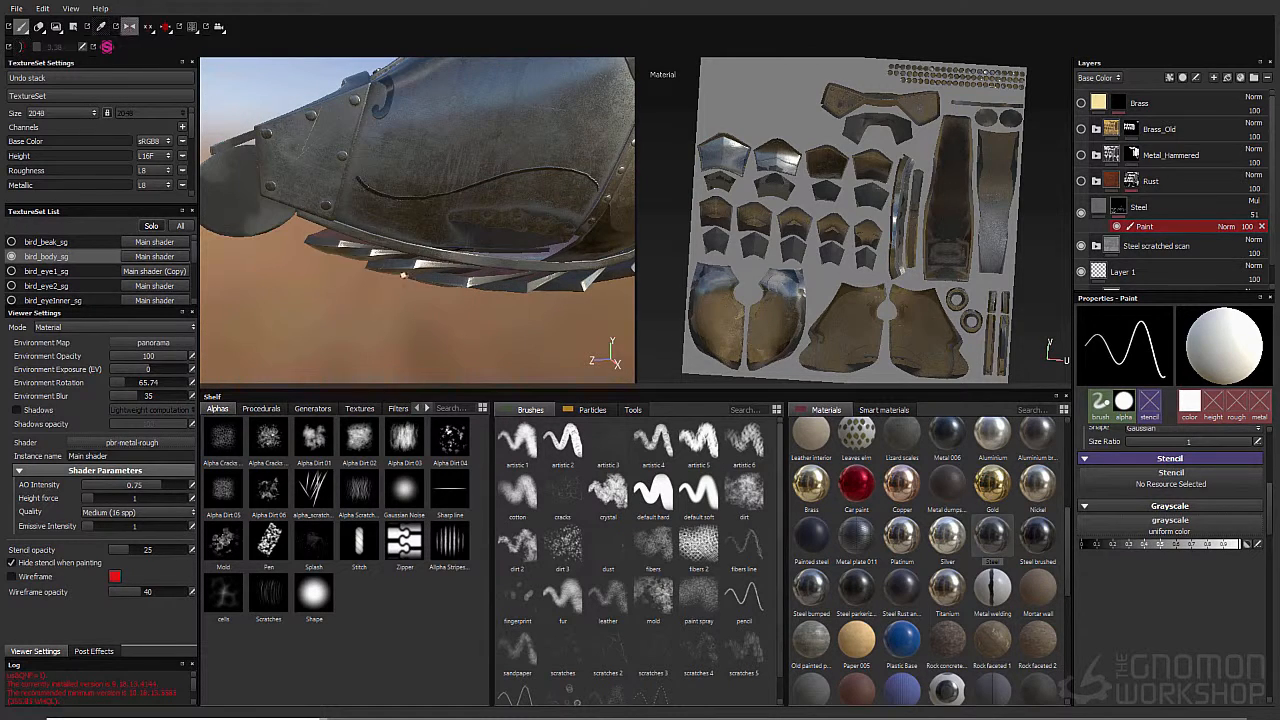
pyautogui.keyDown('alt'); pyautogui.moveTo(435, 158); pyautogui.dragTo(520, 155, button='right'); pyautogui.keyUp('alt')
pyautogui.keyDown('ctrl'); pyautogui.keyDown('alt'); pyautogui.moveTo(206, 76); pyautogui.dragTo(231, 111); pyautogui.keyUp('alt'); pyautogui.keyUp('ctrl')
pyautogui.moveTo(341, 168)
pyautogui.mouseDown()
pyautogui.moveTo(515, 213)
pyautogui.moveTo(334, 182)
pyautogui.moveTo(419, 182)
pyautogui.mouseUp()
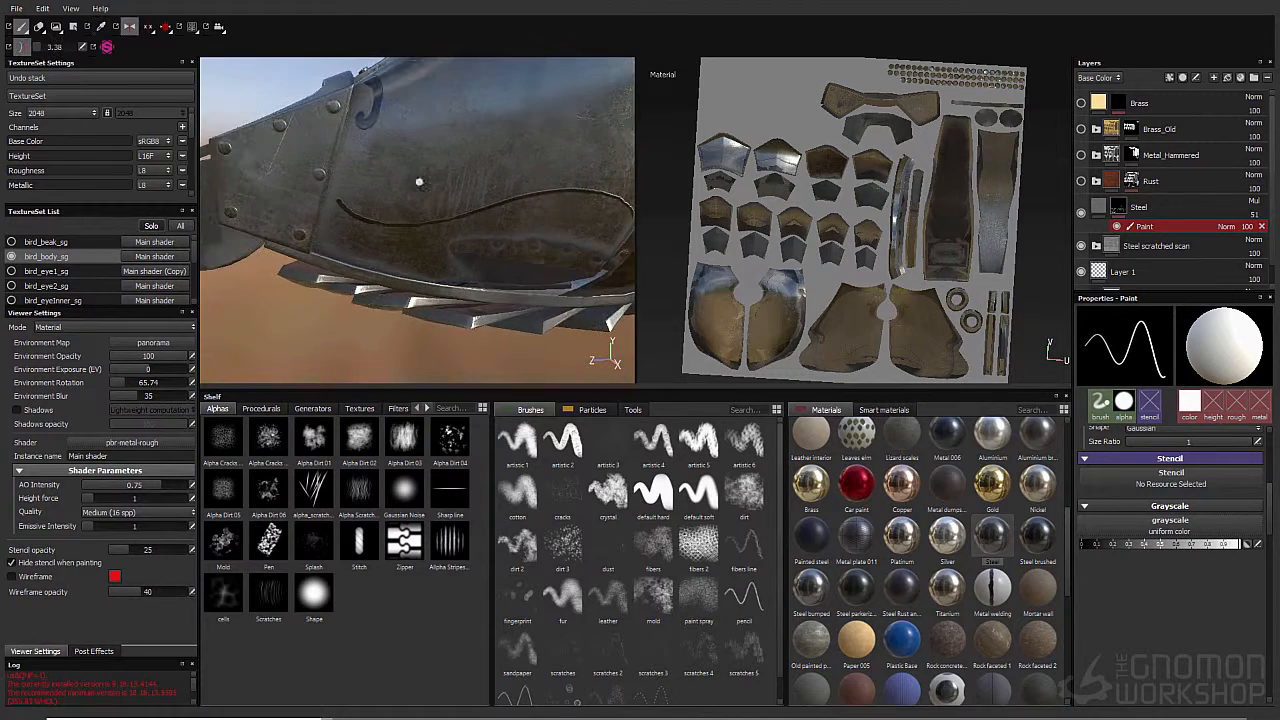
# Step: Add a second Paint effect to the Steel layer's mask and repaint the wavy line on it with a thicker stroke
pyautogui.rightClick(1179, 231)
pyautogui.click(1150, 500)
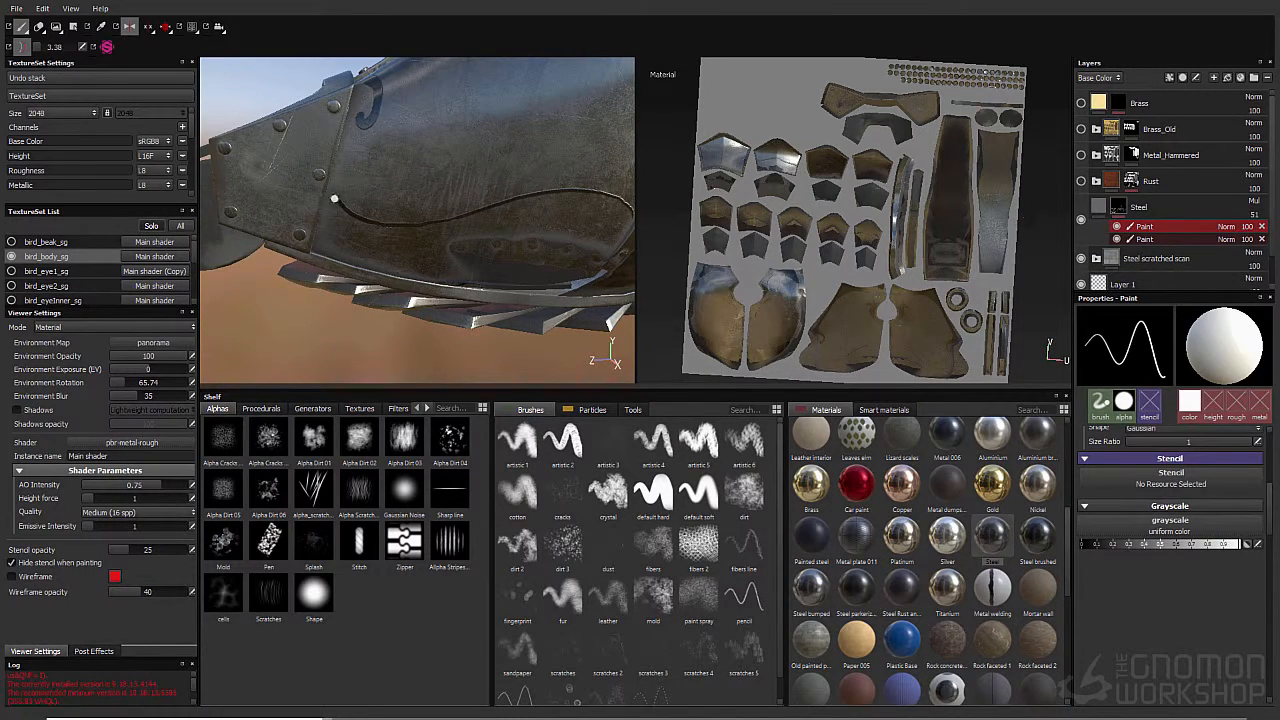
pyautogui.moveTo(336, 198); pyautogui.dragTo(342, 208)
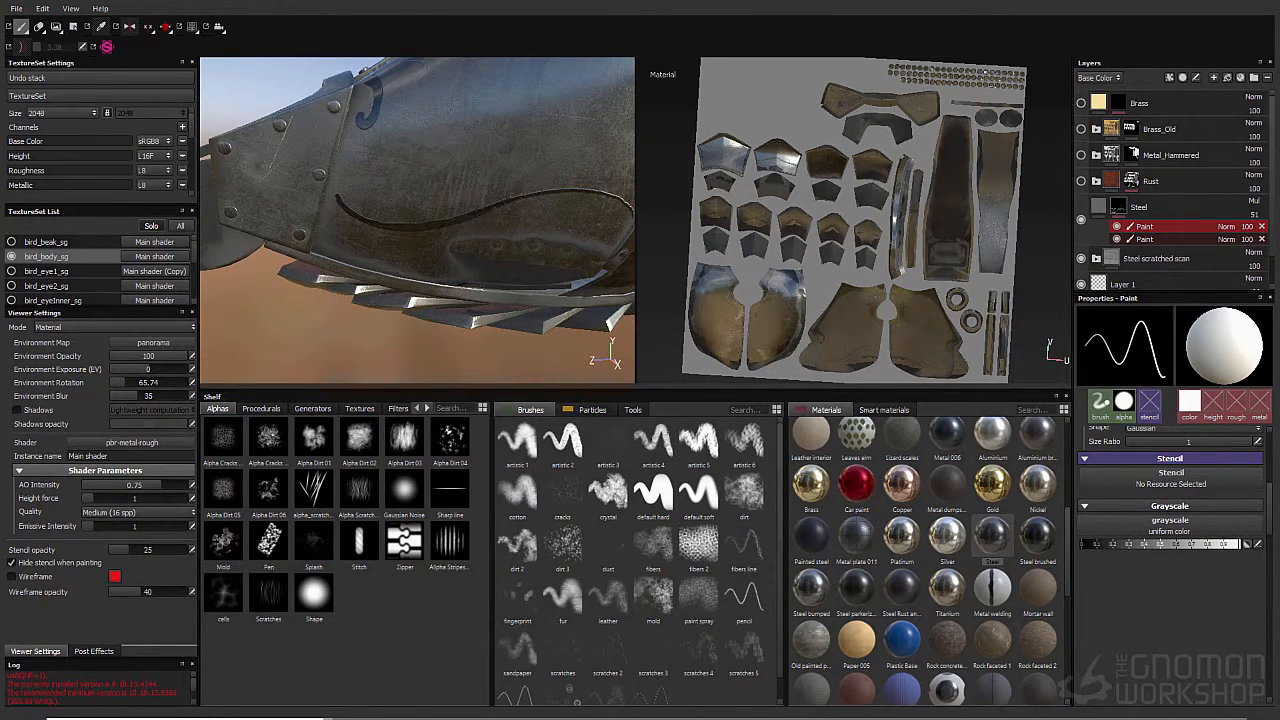
pyautogui.moveTo(629, 202); pyautogui.dragTo(633, 212)
# Step: Erase the original wavy line from the lower Paint effect with black, checking it with the upper Paint effect temporarily hidden
pyautogui.click(1164, 241)
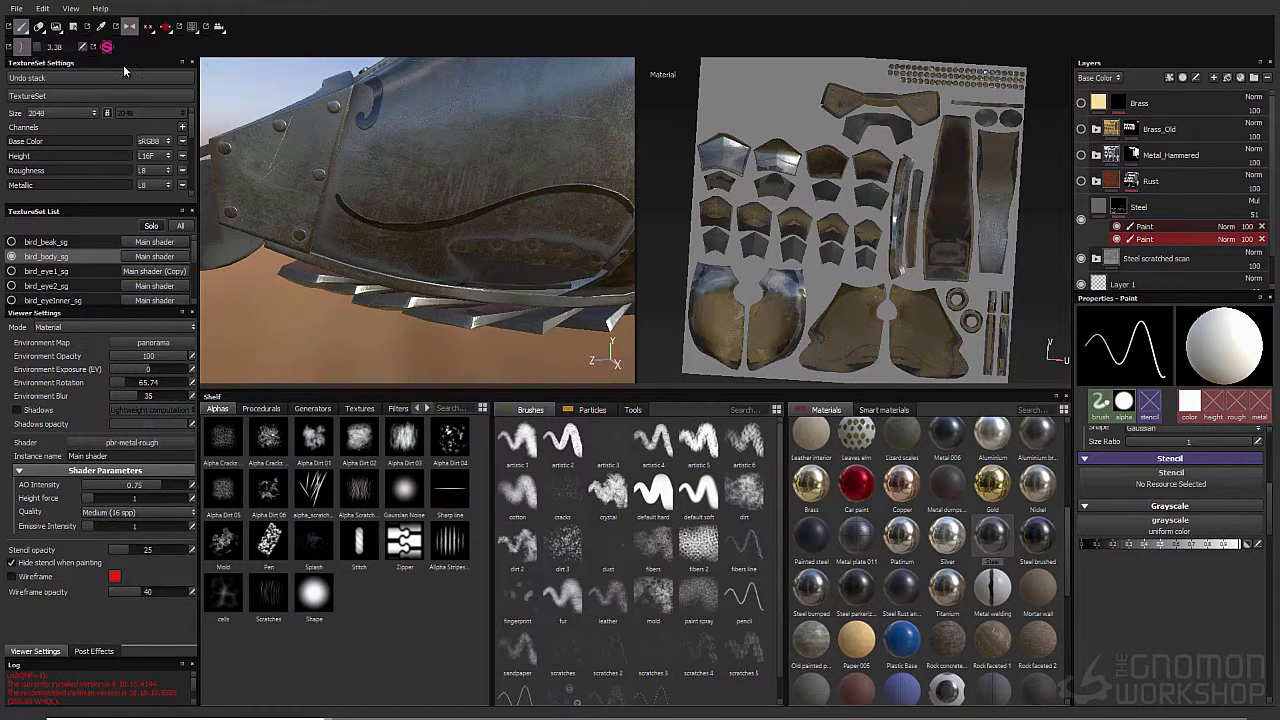
pyautogui.moveTo(1090, 543); pyautogui.dragTo(1063, 538)
pyautogui.moveTo(326, 200); pyautogui.dragTo(388, 222)
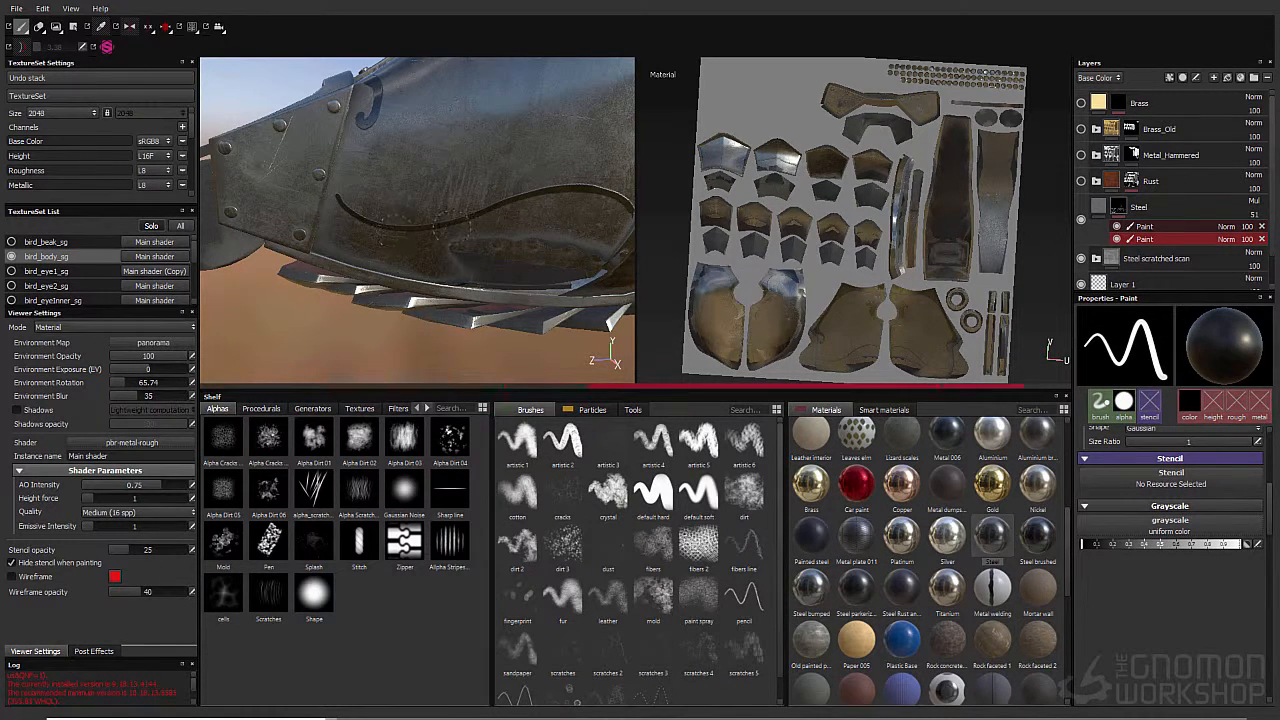
pyautogui.keyDown('alt'); pyautogui.moveTo(528, 171); pyautogui.dragTo(432, 193); pyautogui.keyUp('alt')
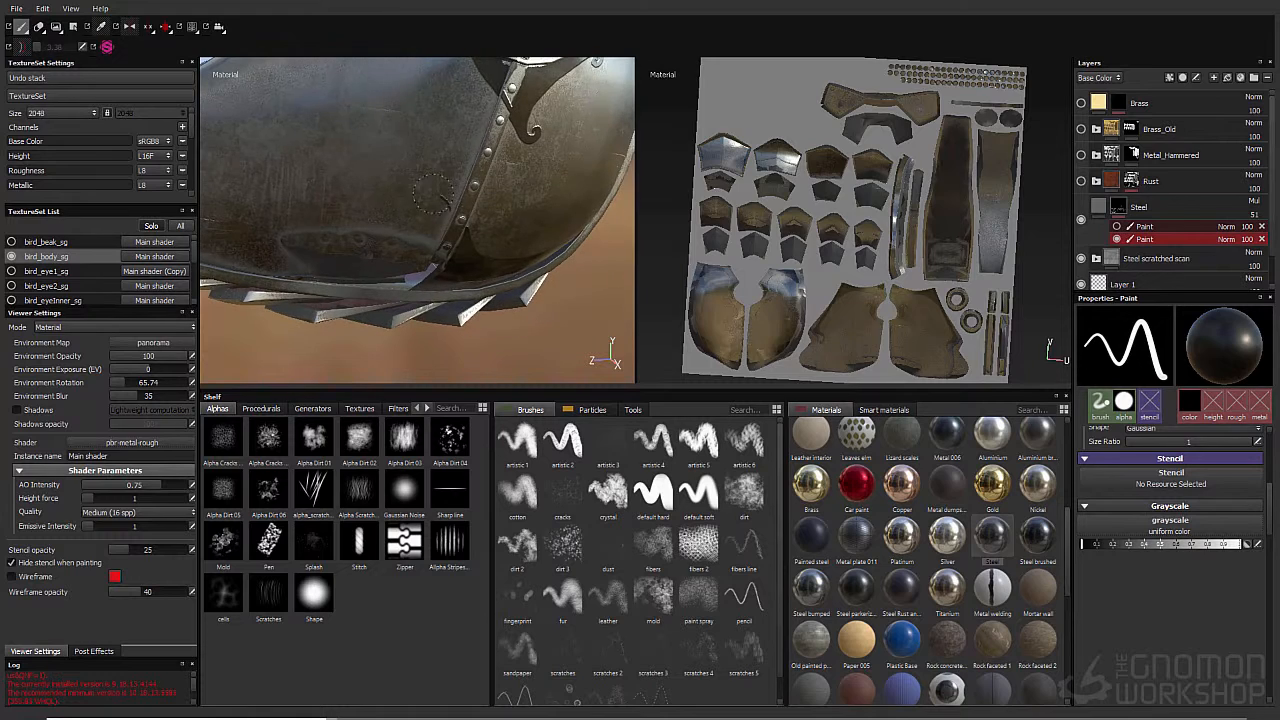
pyautogui.keyDown('ctrl'); pyautogui.moveTo(432, 193); pyautogui.dragTo(443, 198, button='right'); pyautogui.keyUp('ctrl')
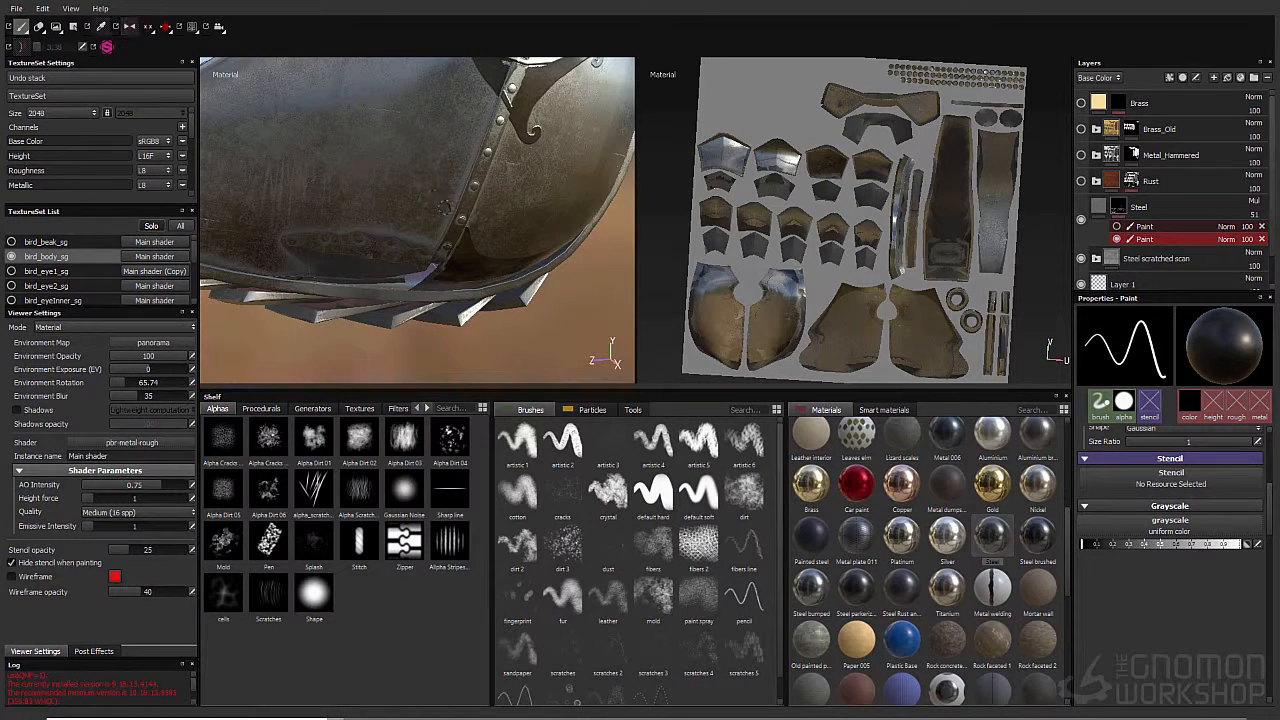
pyautogui.click(23, 47)
pyautogui.click(1117, 227)
# Step: Paint in white on the Steel mask's upper Paint effect, extending the wavy line's end down along the riveted end plate
pyautogui.click(1146, 227)
pyautogui.moveTo(385, 140)
pyautogui.keyDown('alt'); pyautogui.mouseDown()
pyautogui.moveTo(471, 125)
pyautogui.moveTo(313, 193)
pyautogui.mouseUp(); pyautogui.keyUp('alt')
pyautogui.keyDown('alt'); pyautogui.moveTo(313, 193); pyautogui.dragTo(337, 123, button='right'); pyautogui.keyUp('alt')
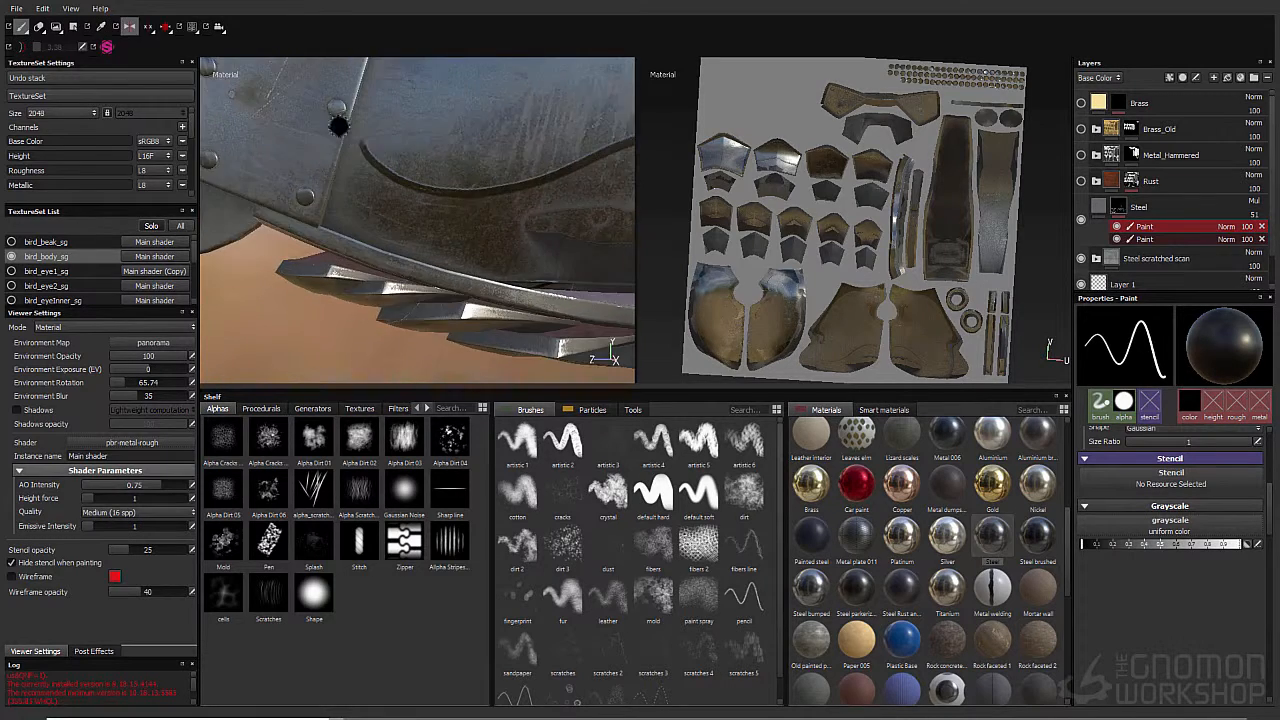
pyautogui.keyDown('alt'); pyautogui.moveTo(337, 123); pyautogui.dragTo(338, 178, button='middle'); pyautogui.keyUp('alt')
pyautogui.click(1238, 543)
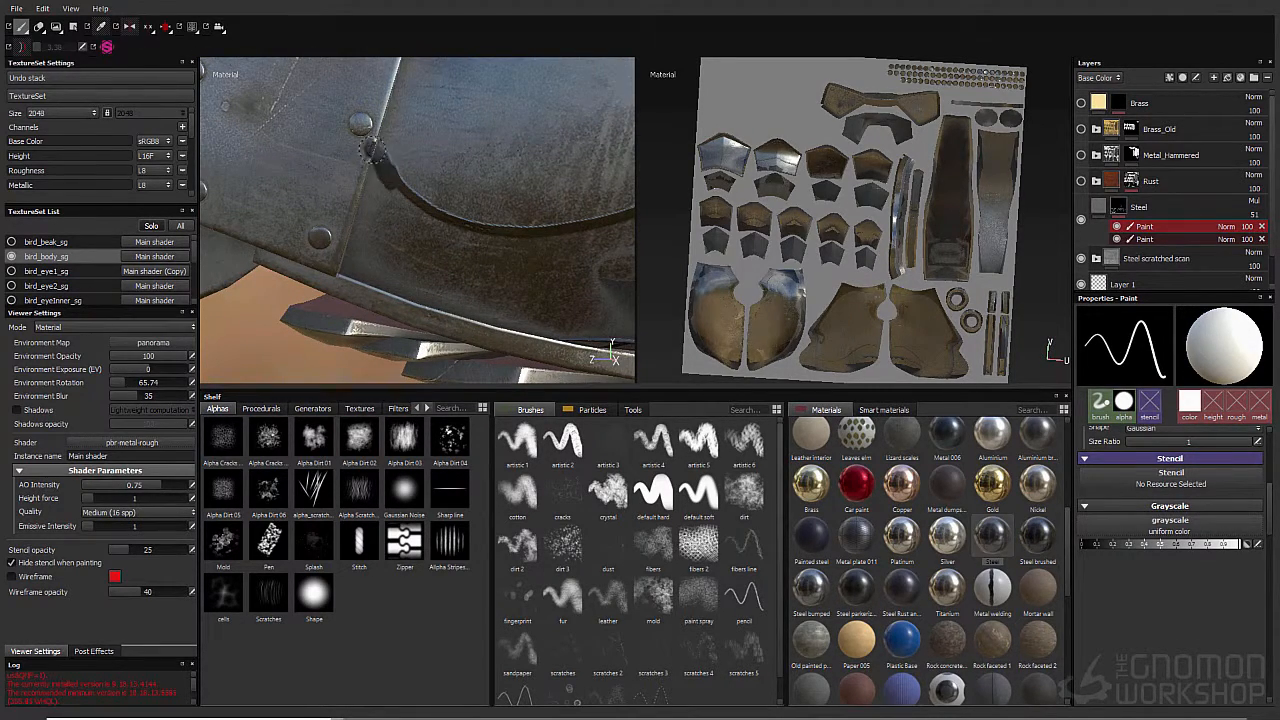
pyautogui.moveTo(372, 150)
pyautogui.mouseDown()
pyautogui.moveTo(387, 172)
pyautogui.moveTo(363, 211)
pyautogui.mouseUp()
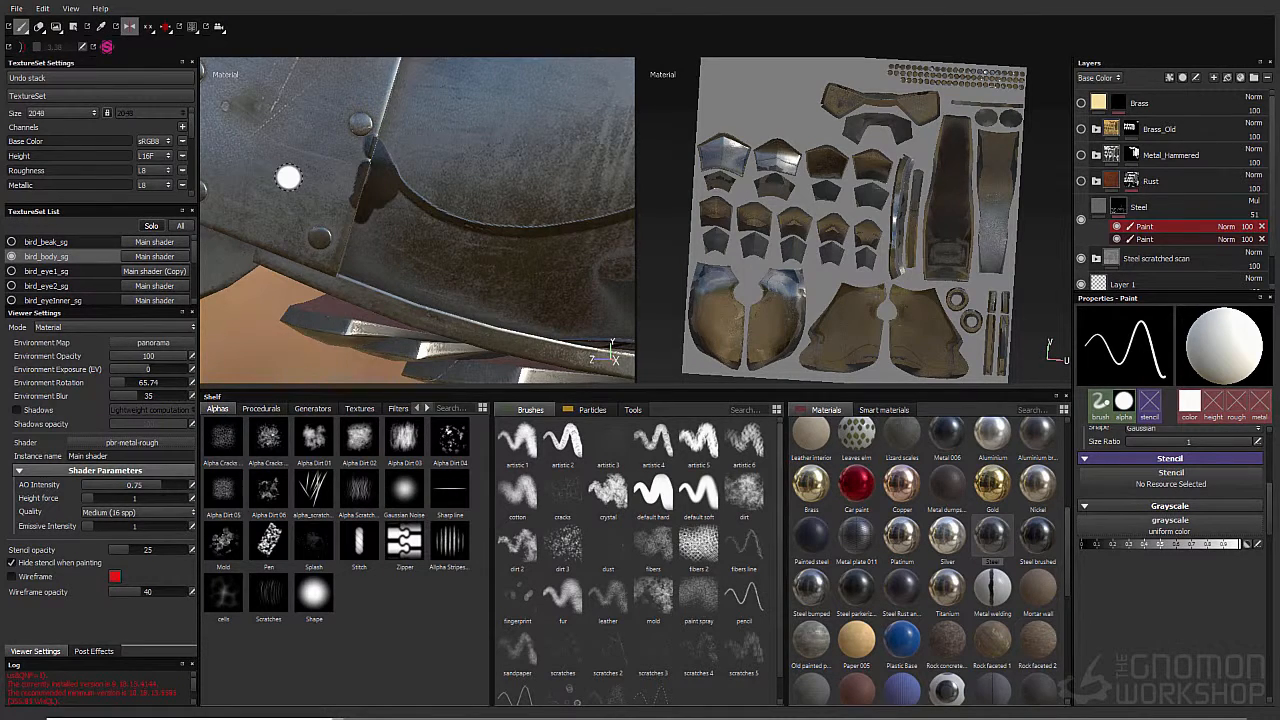
# Step: Bend the wavy line's other end down along the riveted seam, undoing the last stroke and repainting it with Lazy Mouse enabled
pyautogui.keyDown('alt'); pyautogui.moveTo(366, 243); pyautogui.dragTo(312, 238, button='right'); pyautogui.keyUp('alt')
pyautogui.keyDown('alt'); pyautogui.moveTo(433, 224); pyautogui.dragTo(517, 206, button='right'); pyautogui.keyUp('alt')
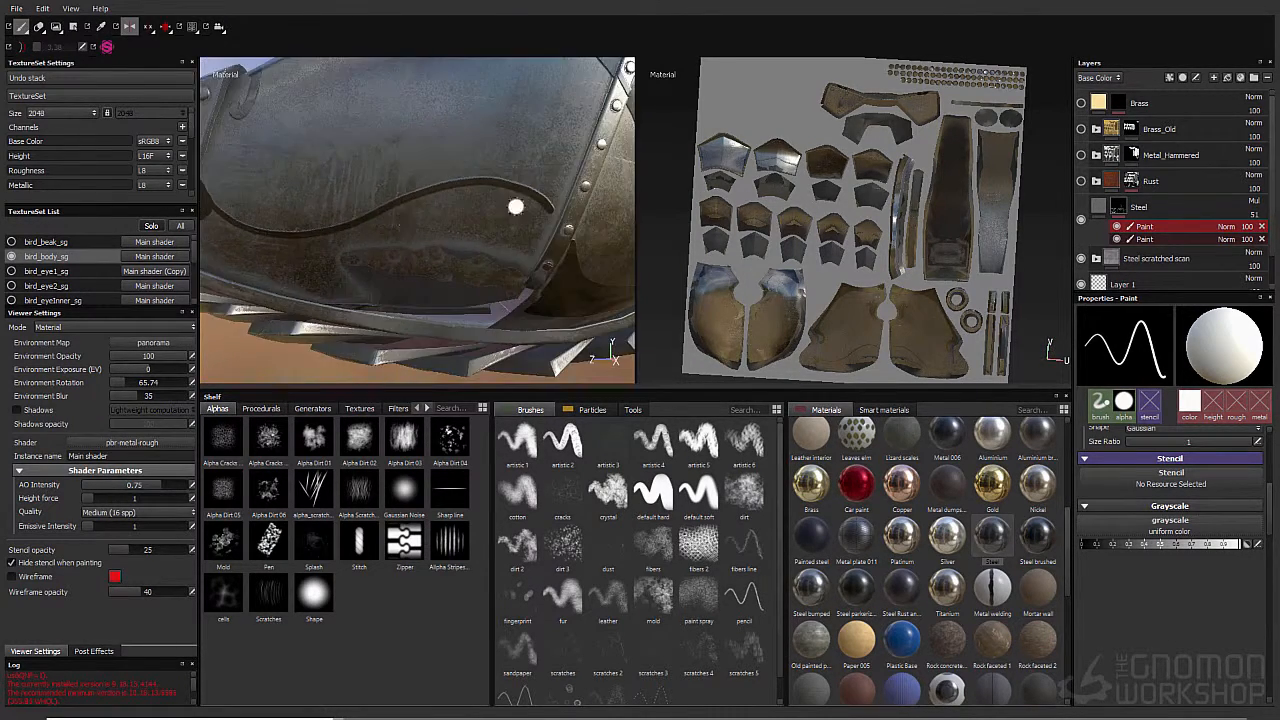
pyautogui.keyDown('alt'); pyautogui.moveTo(517, 206); pyautogui.dragTo(361, 178, button='middle'); pyautogui.keyUp('alt')
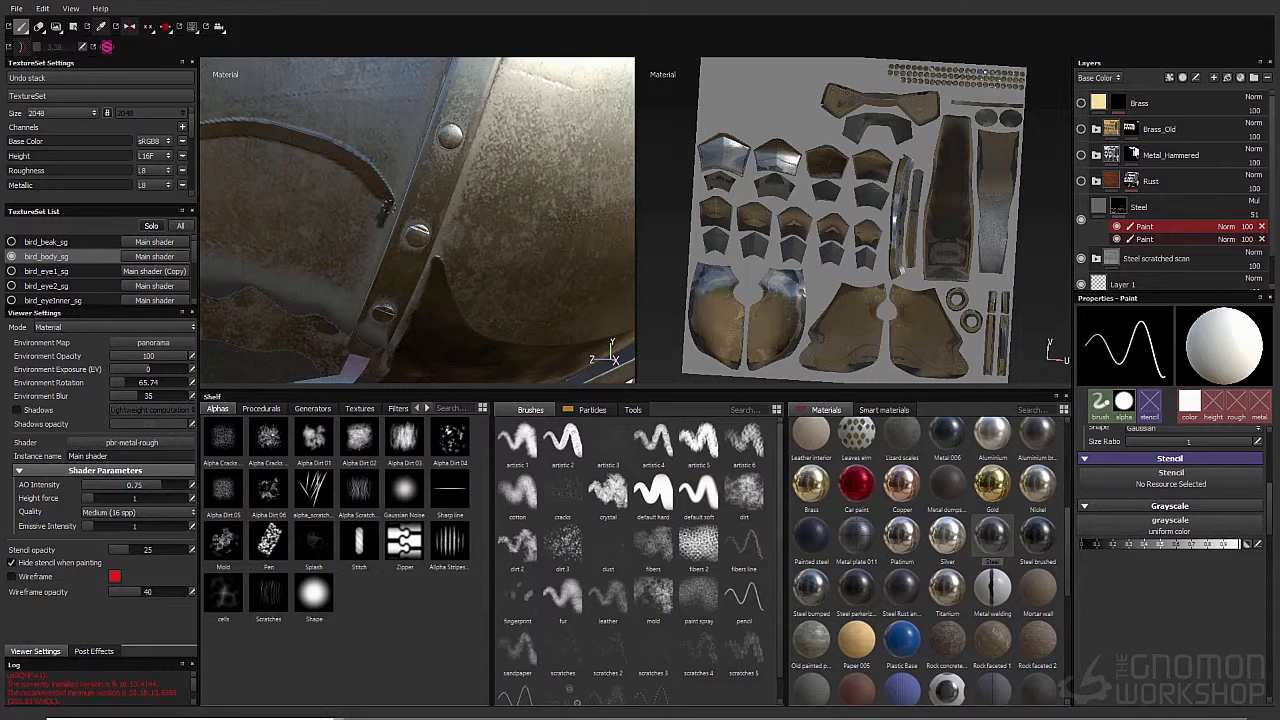
pyautogui.moveTo(347, 320); pyautogui.dragTo(345, 327)
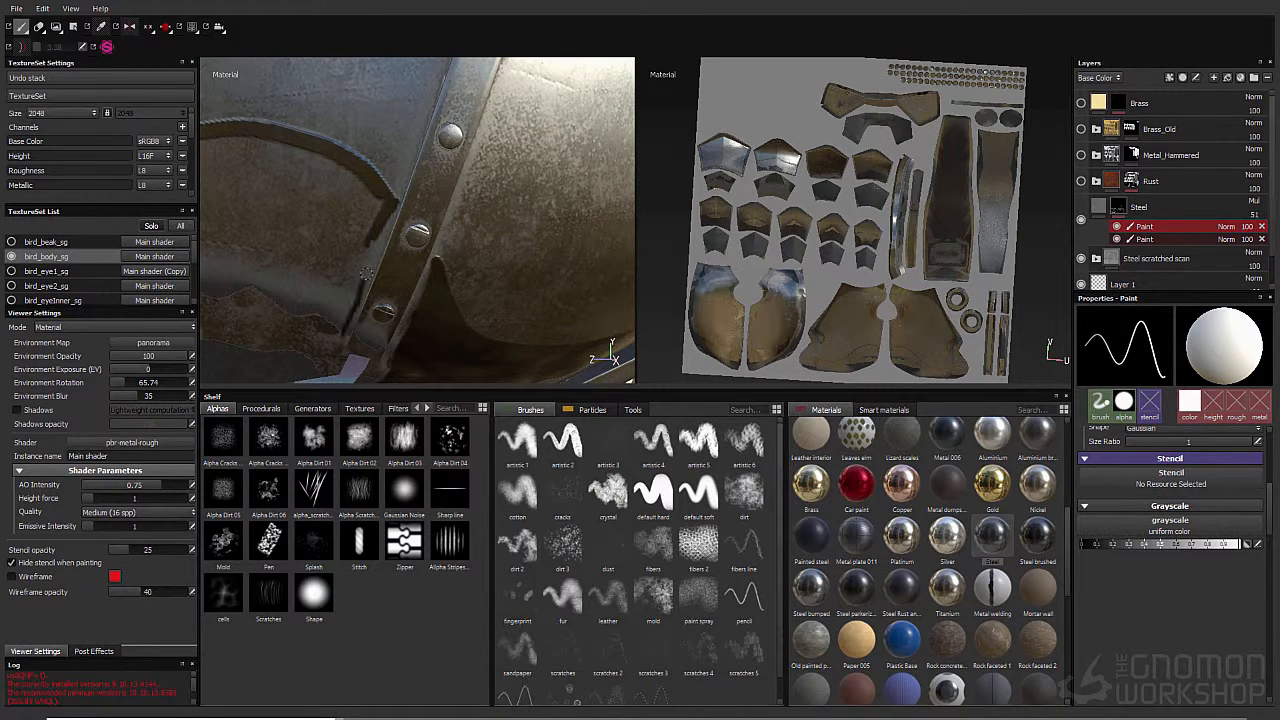
pyautogui.moveTo(367, 273); pyautogui.dragTo(383, 235)
pyautogui.keyDown('alt'); pyautogui.moveTo(323, 306); pyautogui.dragTo(363, 256, button='right'); pyautogui.keyUp('alt')
pyautogui.keyDown('alt'); pyautogui.moveTo(363, 256); pyautogui.dragTo(409, 229, button='middle'); pyautogui.keyUp('alt')
pyautogui.hotkey('ctrl', 'z')
pyautogui.press('d')
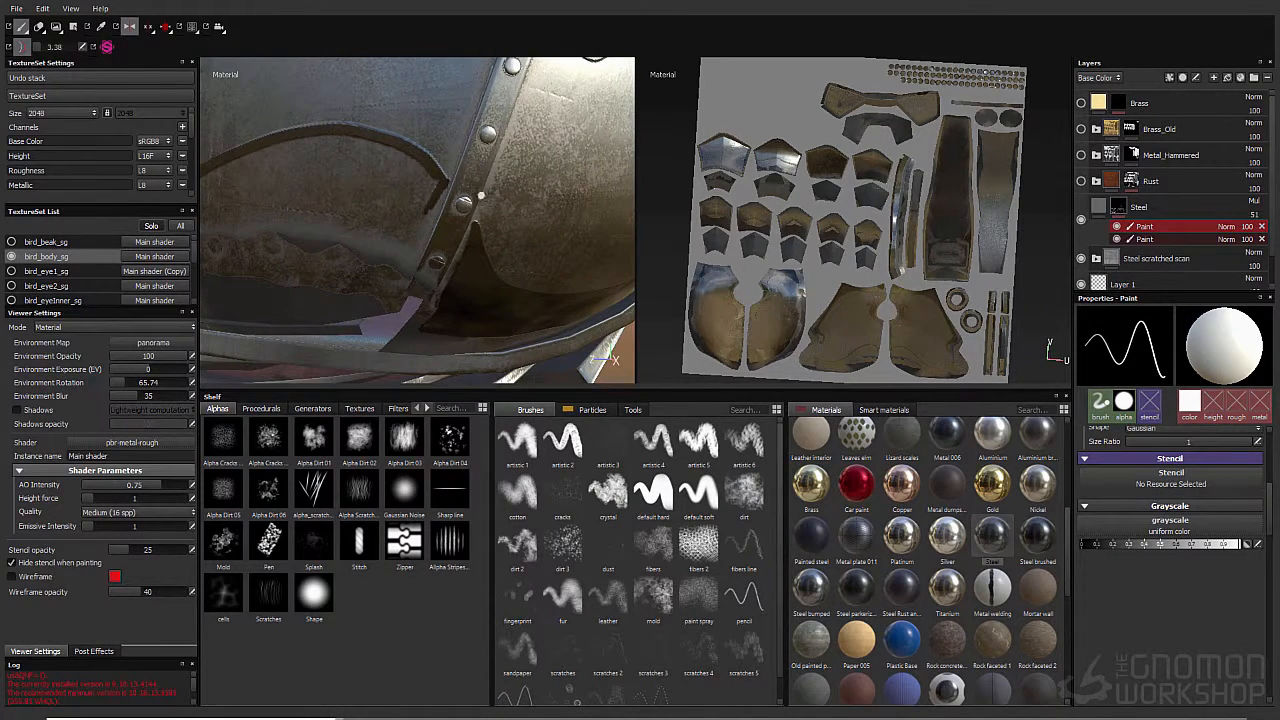
pyautogui.moveTo(448, 182); pyautogui.dragTo(441, 186)
pyautogui.keyDown('alt'); pyautogui.moveTo(370, 220); pyautogui.dragTo(406, 180, button='middle'); pyautogui.keyUp('alt')
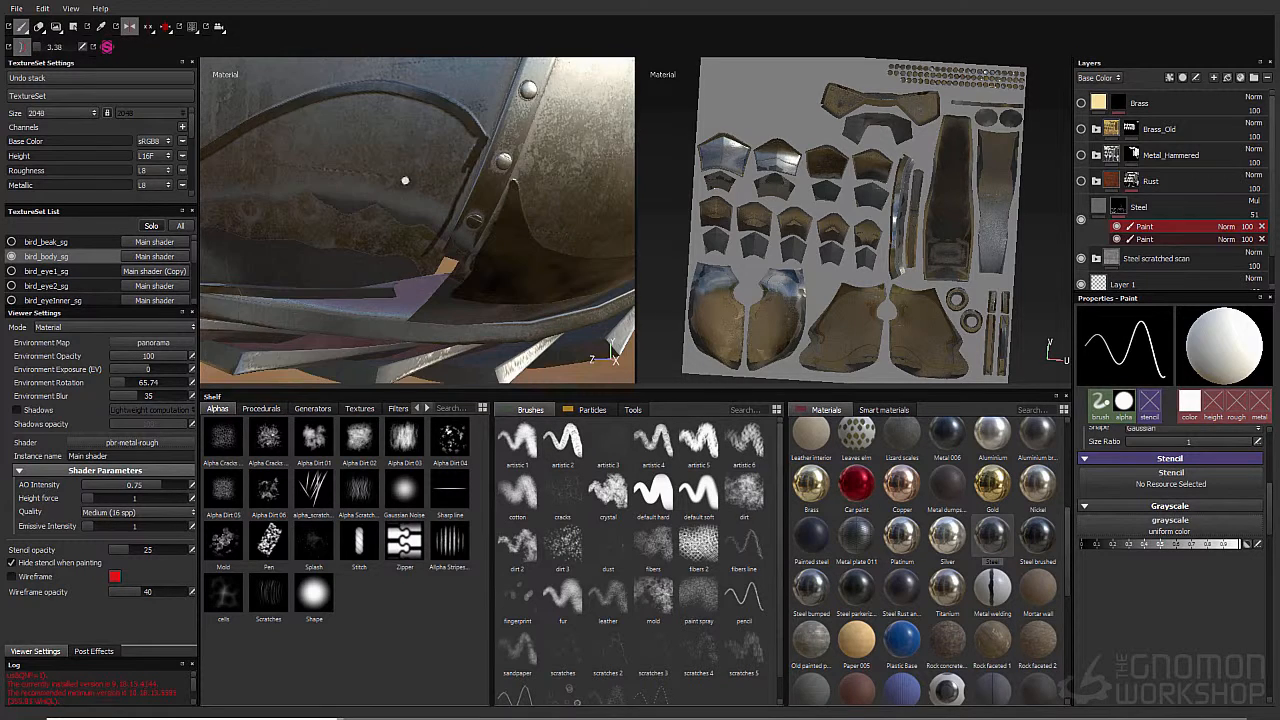
# Step: Fill the area beneath the wavy line with white, from the riveted seam to the end plate and down to the lower rim
pyautogui.keyDown('alt'); pyautogui.moveTo(233, 127); pyautogui.dragTo(278, 160, button='right'); pyautogui.keyUp('alt')
pyautogui.moveTo(278, 192); pyautogui.dragTo(329, 171)
pyautogui.moveTo(483, 185)
pyautogui.keyDown('alt'); pyautogui.mouseDown()
pyautogui.moveTo(543, 243)
pyautogui.moveTo(443, 263)
pyautogui.moveTo(362, 225)
pyautogui.mouseUp(); pyautogui.keyUp('alt')
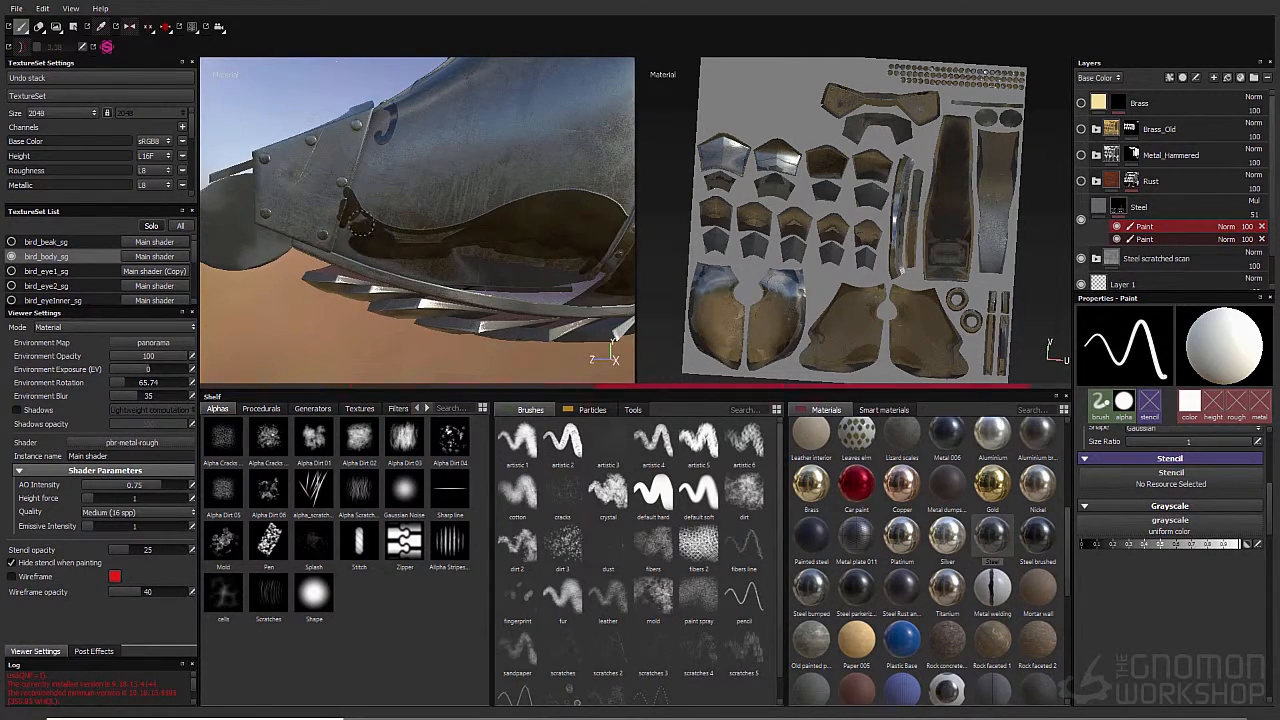
pyautogui.moveTo(456, 239); pyautogui.dragTo(350, 239)
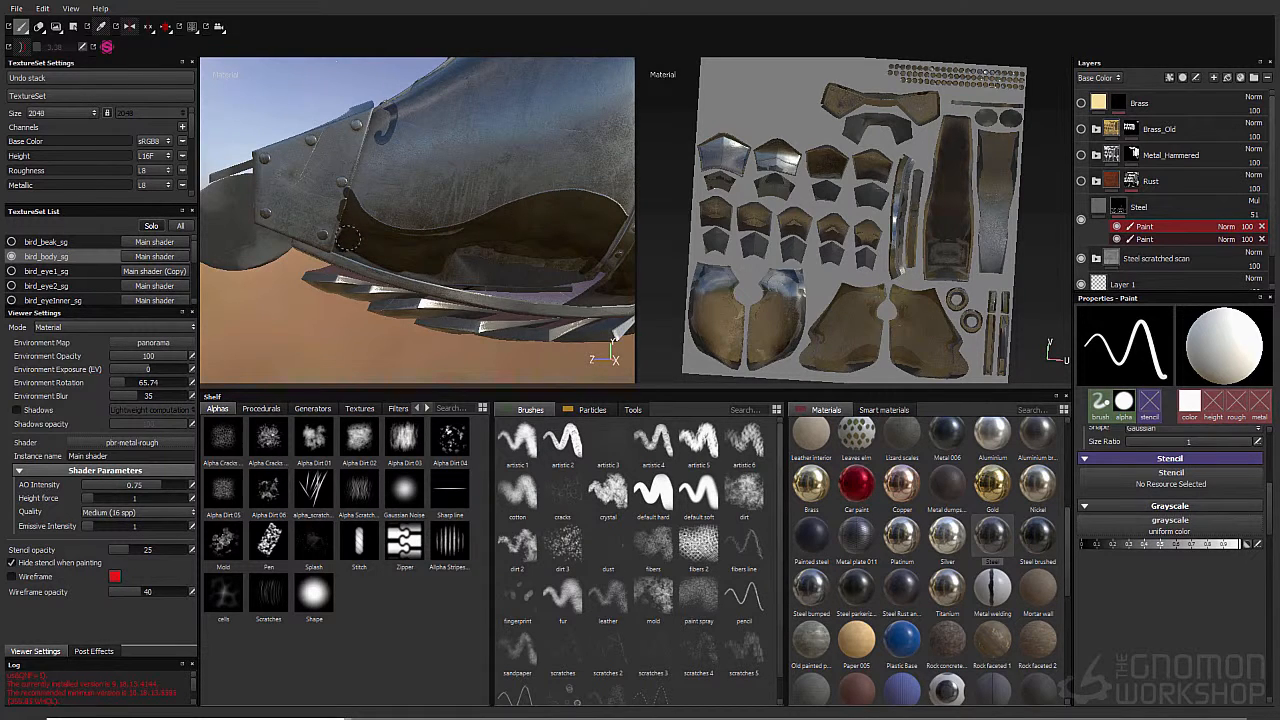
pyautogui.moveTo(457, 268); pyautogui.dragTo(575, 270)
pyautogui.moveTo(575, 270)
pyautogui.keyDown('alt'); pyautogui.mouseDown()
pyautogui.moveTo(457, 149)
pyautogui.moveTo(429, 194)
pyautogui.mouseUp(); pyautogui.keyUp('alt')
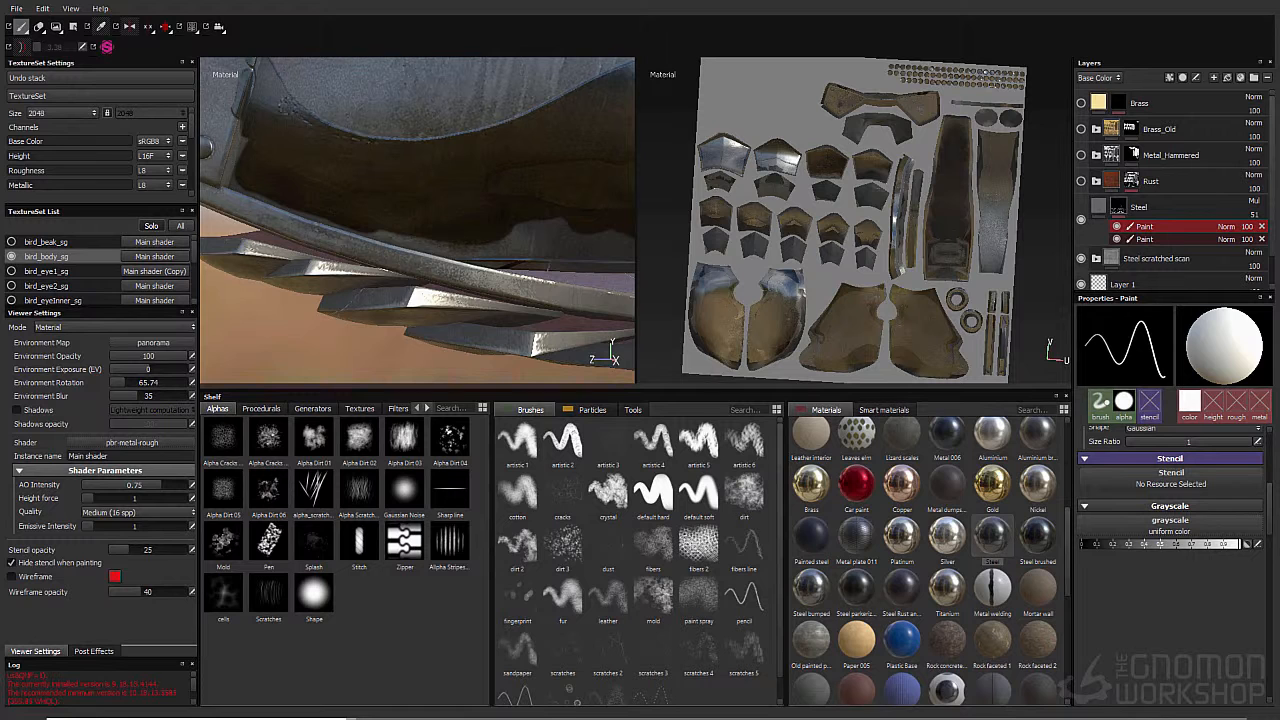
pyautogui.moveTo(278, 199)
pyautogui.keyDown('alt'); pyautogui.mouseDown()
pyautogui.moveTo(266, 194)
pyautogui.moveTo(370, 222)
pyautogui.mouseUp(); pyautogui.keyUp('alt')
pyautogui.moveTo(445, 237)
pyautogui.keyDown('alt'); pyautogui.mouseDown()
pyautogui.moveTo(480, 223)
pyautogui.moveTo(420, 217)
pyautogui.moveTo(429, 206)
pyautogui.moveTo(354, 149)
pyautogui.moveTo(414, 114)
pyautogui.moveTo(315, 62)
pyautogui.moveTo(373, 229)
pyautogui.mouseUp(); pyautogui.keyUp('alt')
pyautogui.click(40, 9)
pyautogui.click(68, 23)
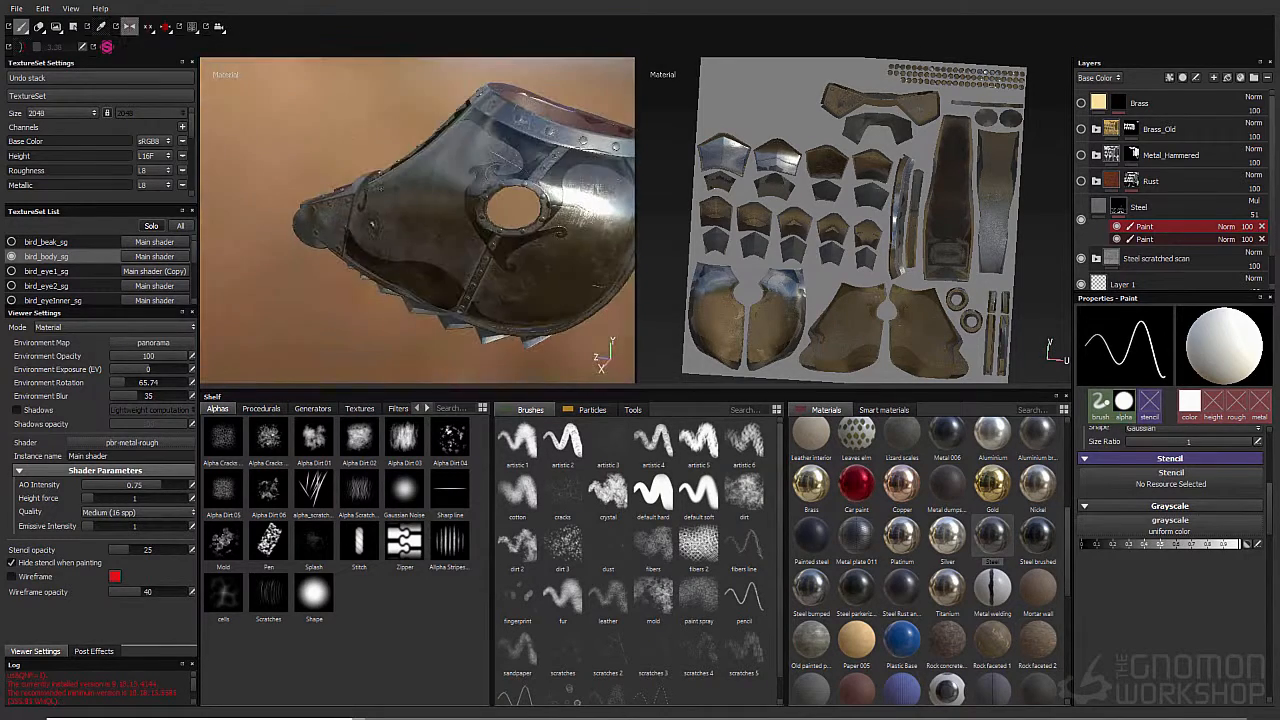
# Step: Save the project as a new numbered version of the bird_substance file in the substance folder
pyautogui.click(16, 9)
pyautogui.click(36, 109)
pyautogui.click(264, 150)
pyautogui.click(167, 333)
pyautogui.press('BackSpace')
pyautogui.press('BackSpace')
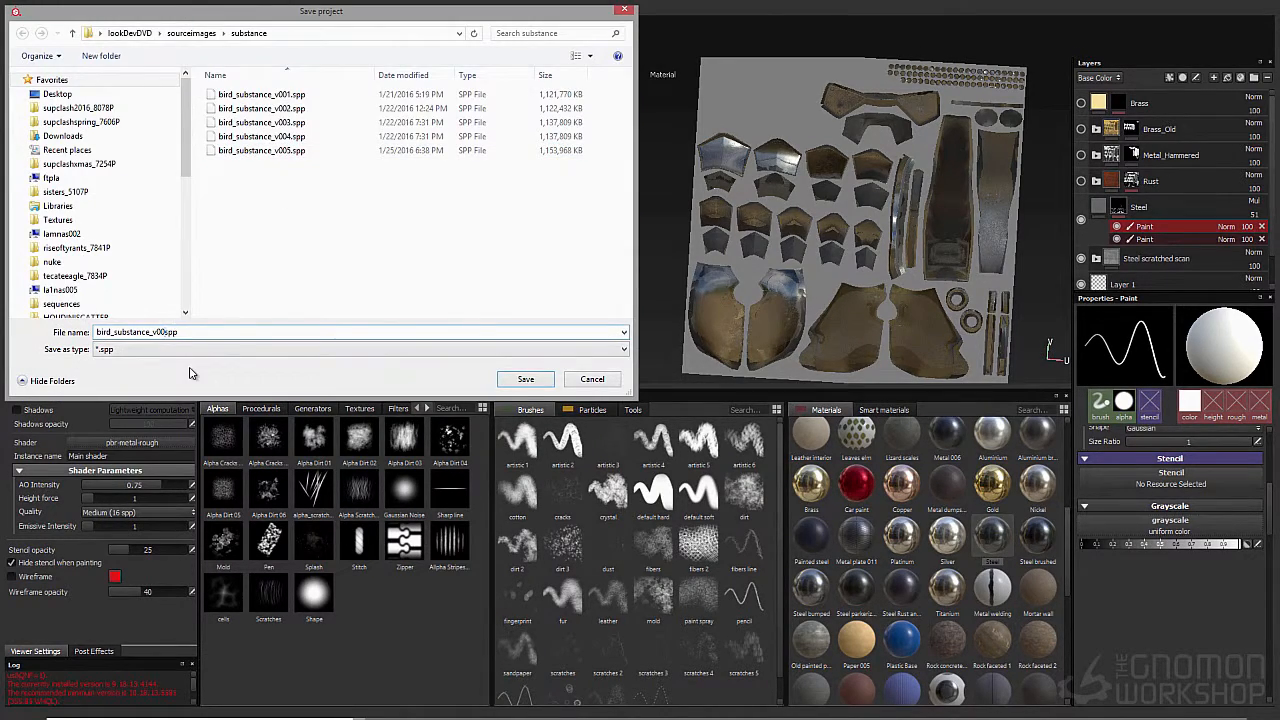
pyautogui.click(518, 381)
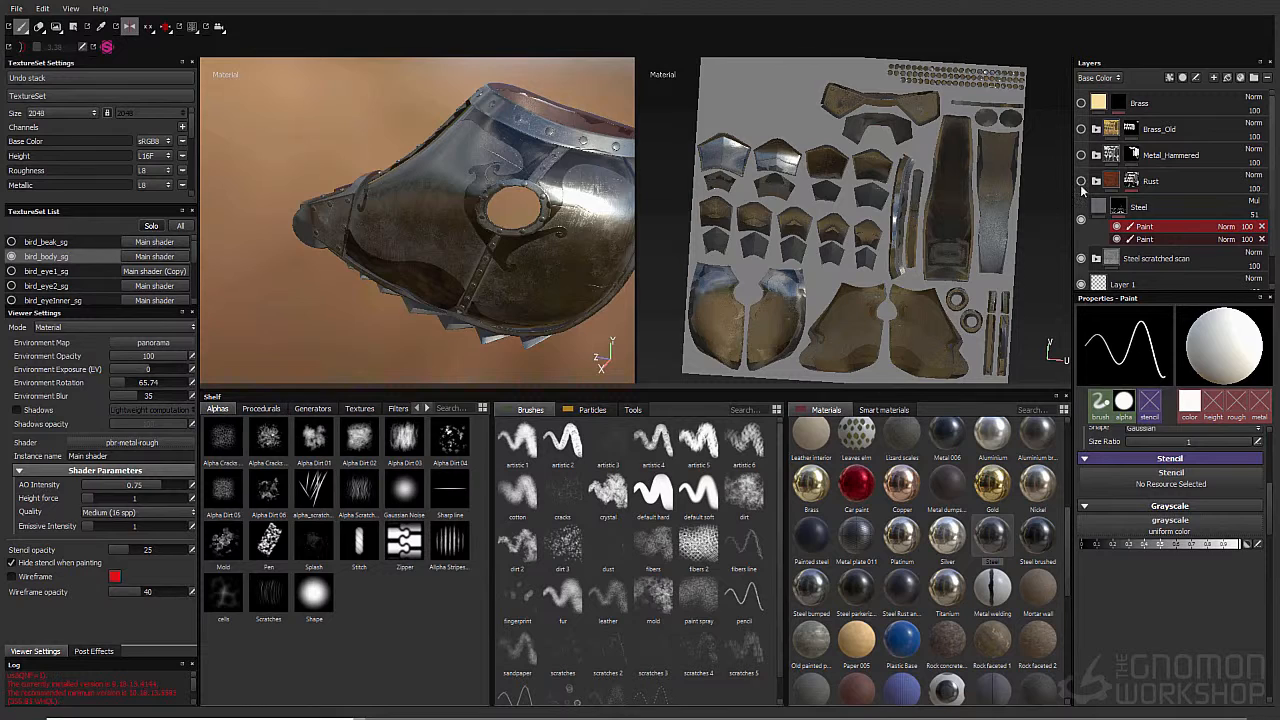
# Step: Temporarily show the Rust, Metal_Hammered, Brass_Old and Brass layers to check the ornaments with all materials, and hide them again
pyautogui.click(1081, 182)
pyautogui.click(1081, 155)
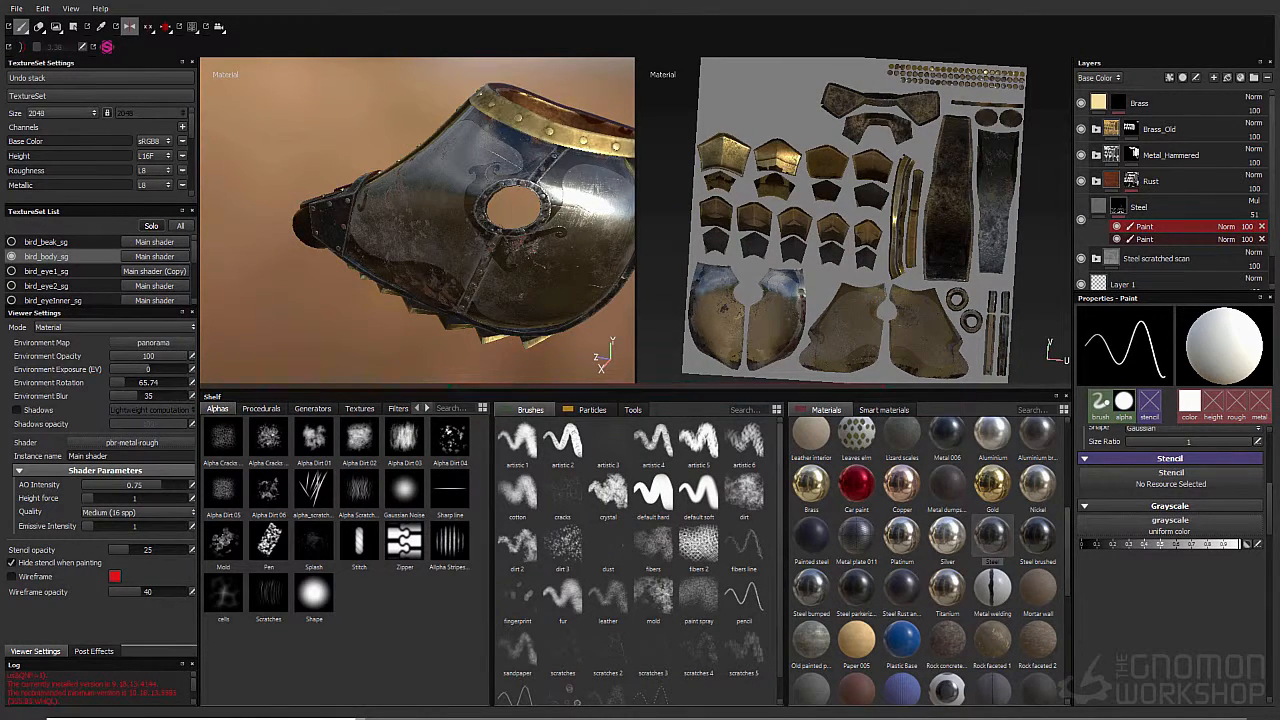
pyautogui.keyDown('alt'); pyautogui.moveTo(343, 101); pyautogui.dragTo(415, 180); pyautogui.keyUp('alt')
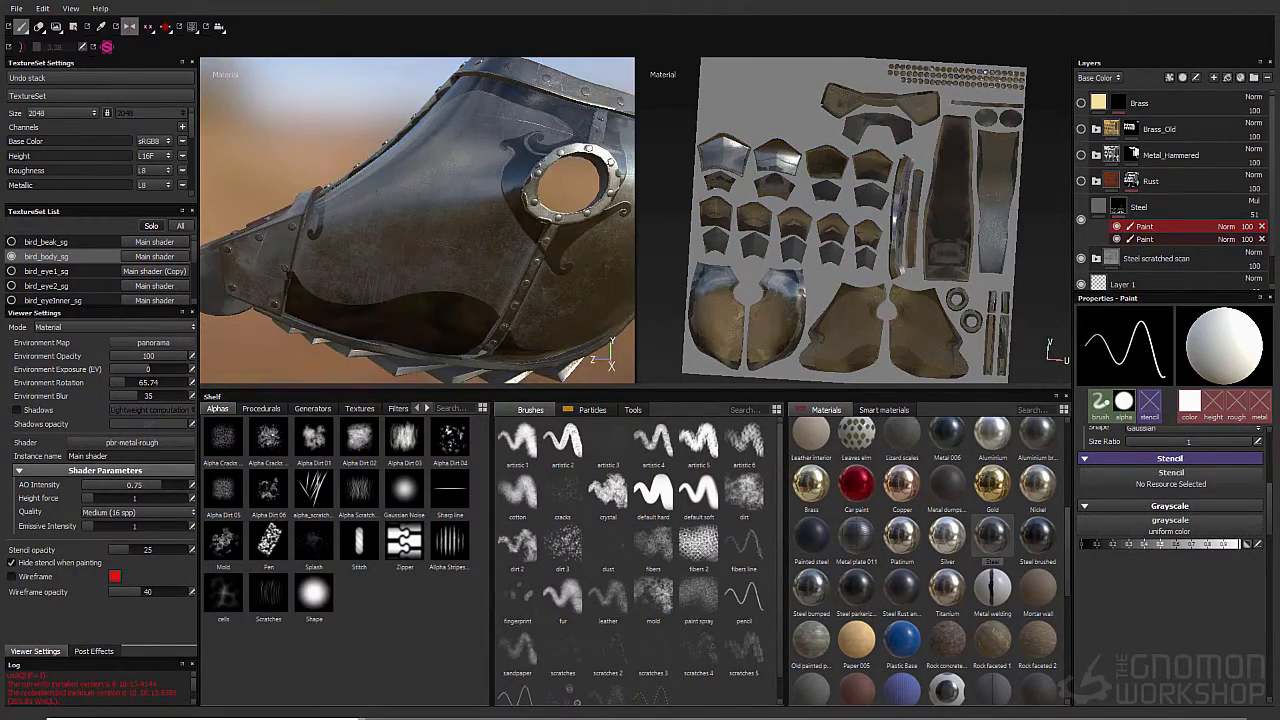
pyautogui.keyDown('alt'); pyautogui.moveTo(434, 269); pyautogui.dragTo(405, 243, button='middle'); pyautogui.keyUp('alt')
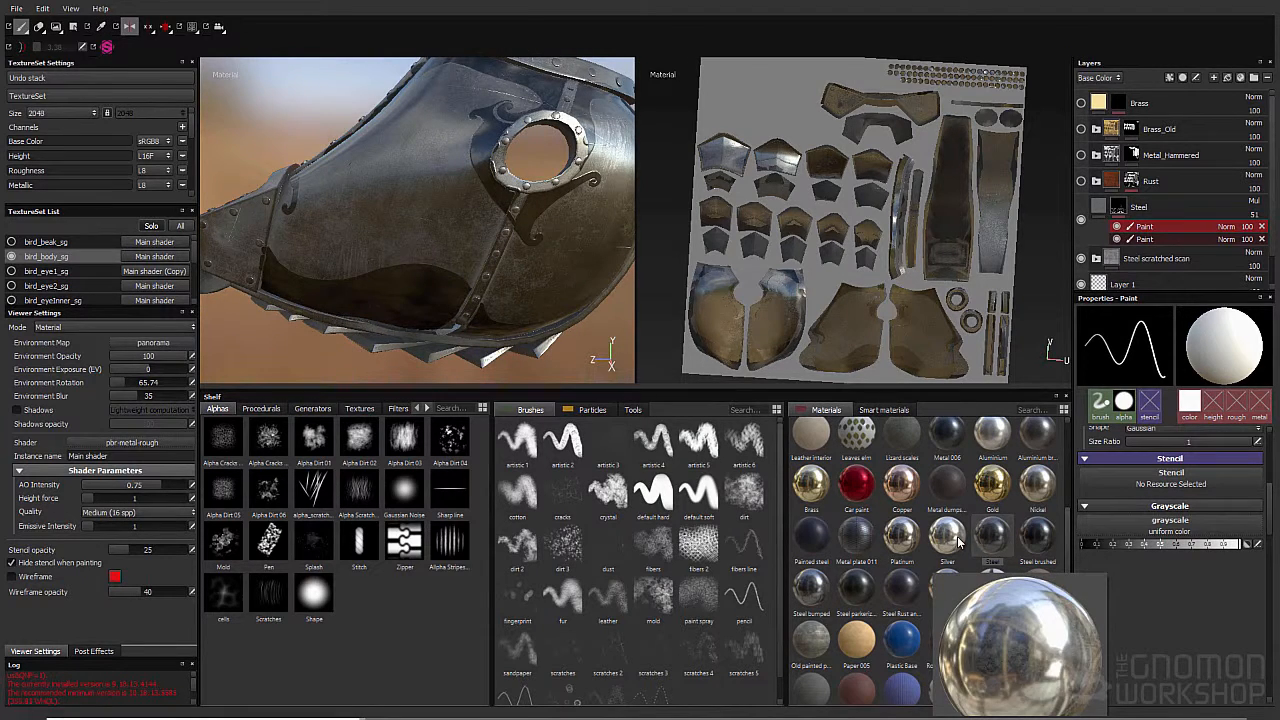
# Step: Switch the layer stack to the Height channel and lower the Steel layer's height opacity to 43
pyautogui.click(1099, 78)
pyautogui.click(1098, 91)
pyautogui.click(1251, 213)
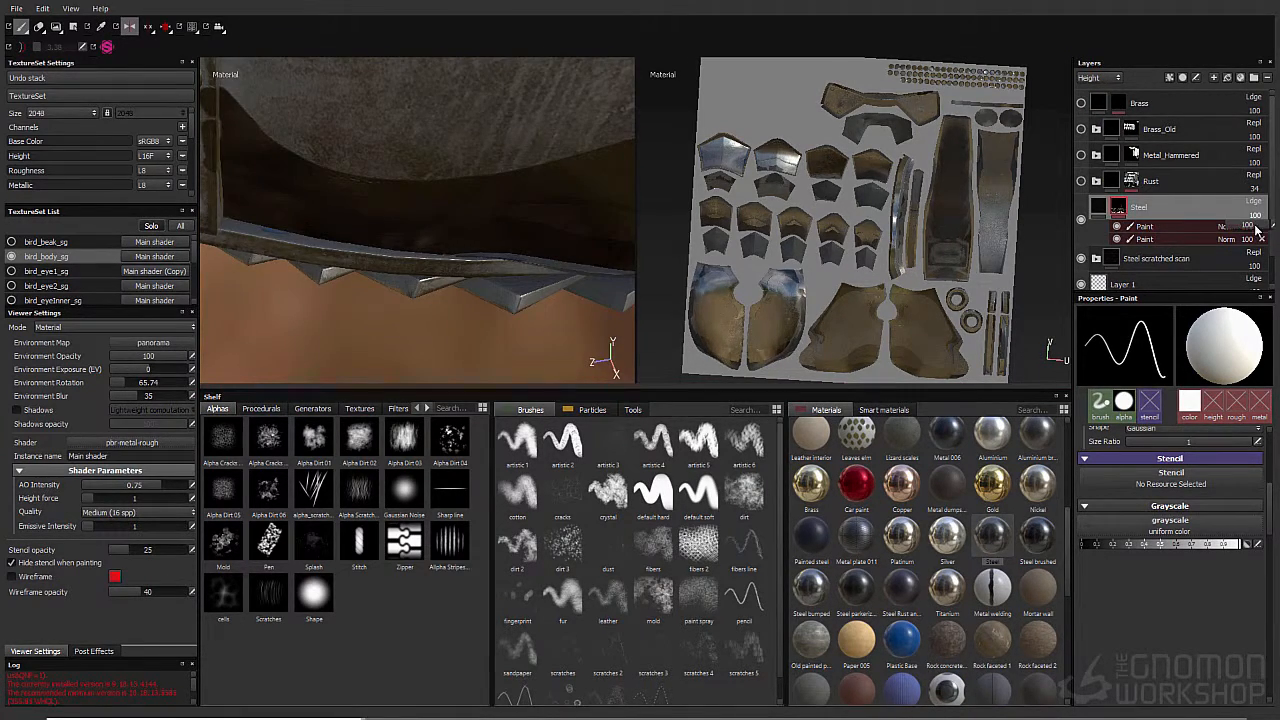
pyautogui.moveTo(1257, 229); pyautogui.dragTo(1199, 232)
pyautogui.scroll(3, 1210, 547)
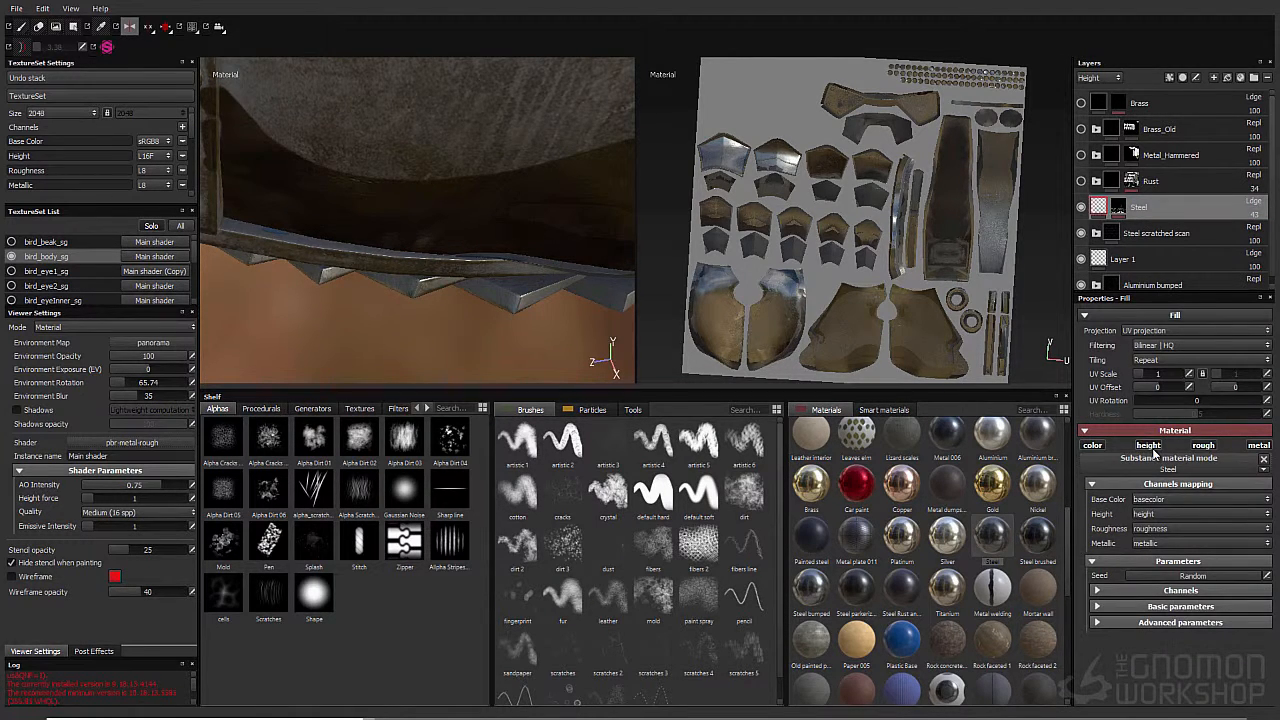
# Step: Expand the Steel fill's material parameters, set Height Range to 0.16 and Height Position to 0, and lower the layer's height opacity to 15
pyautogui.click(1118, 594)
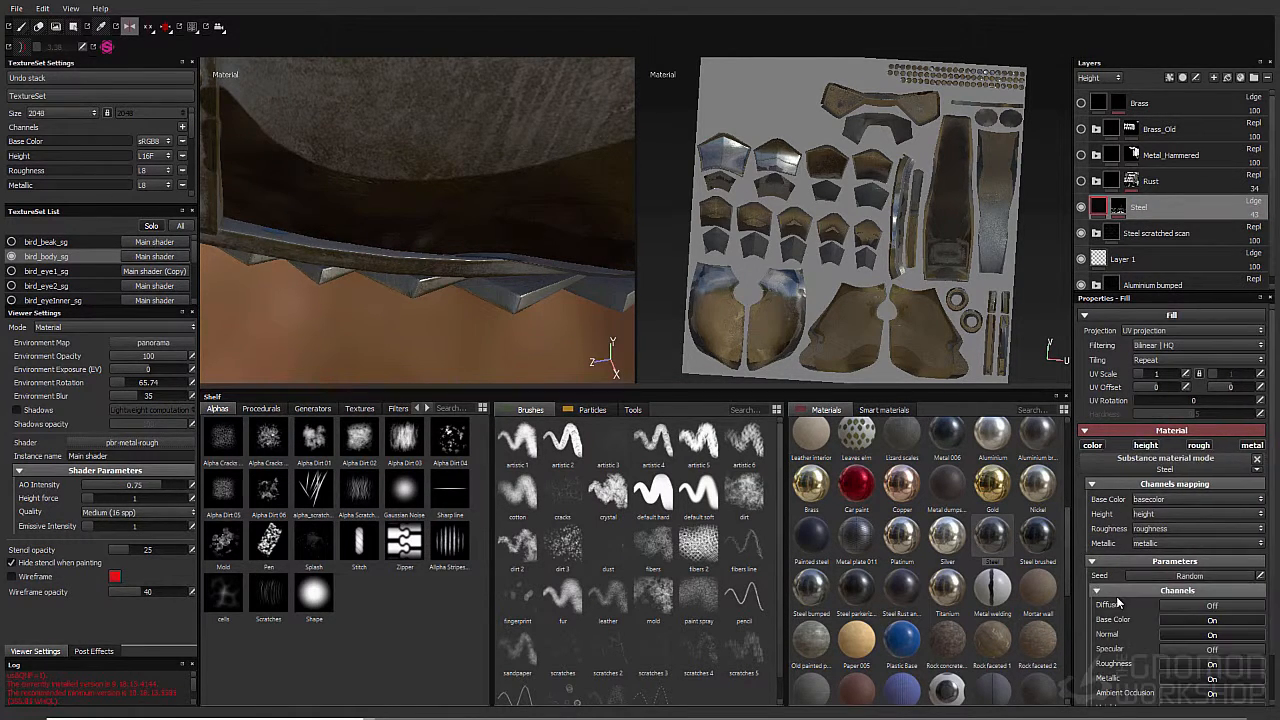
pyautogui.scroll(-2, 1118, 602)
pyautogui.click(1157, 682)
pyautogui.scroll(-3, 1157, 685)
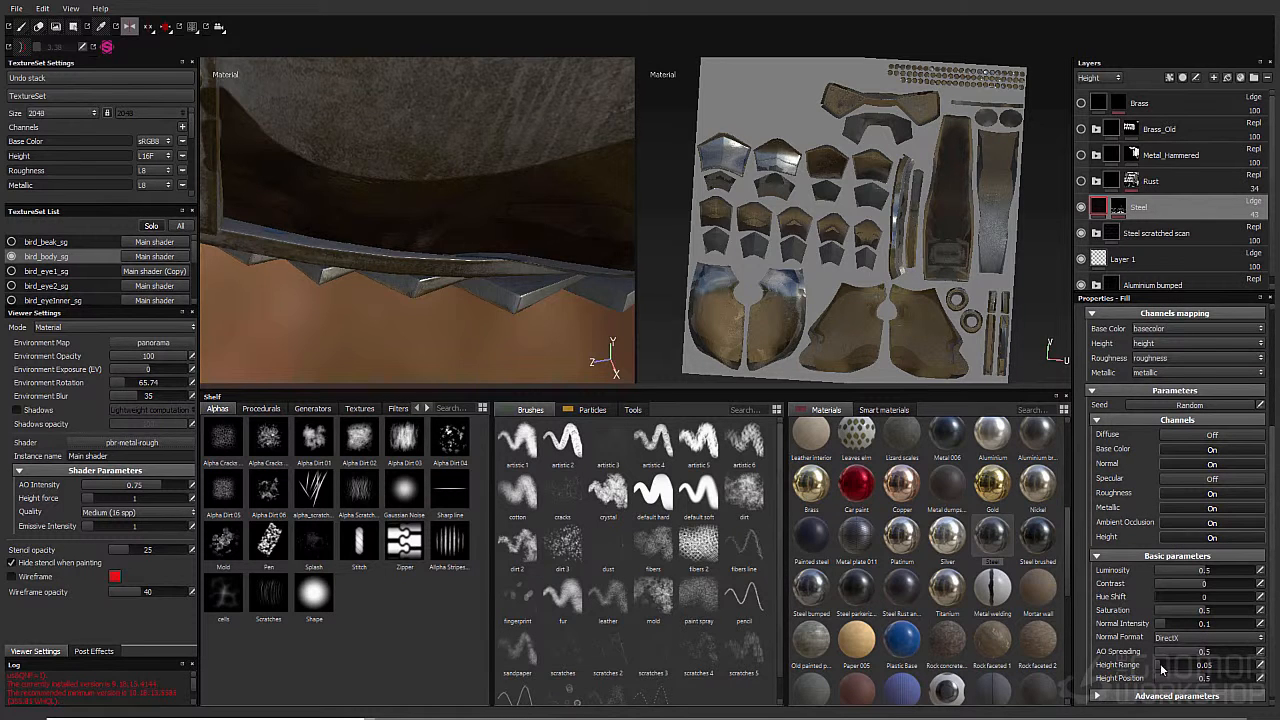
pyautogui.moveTo(1219, 666); pyautogui.dragTo(1147, 685)
pyautogui.keyDown('alt'); pyautogui.moveTo(387, 333); pyautogui.dragTo(569, 689); pyautogui.keyUp('alt')
pyautogui.moveTo(1258, 219); pyautogui.dragTo(1236, 230)
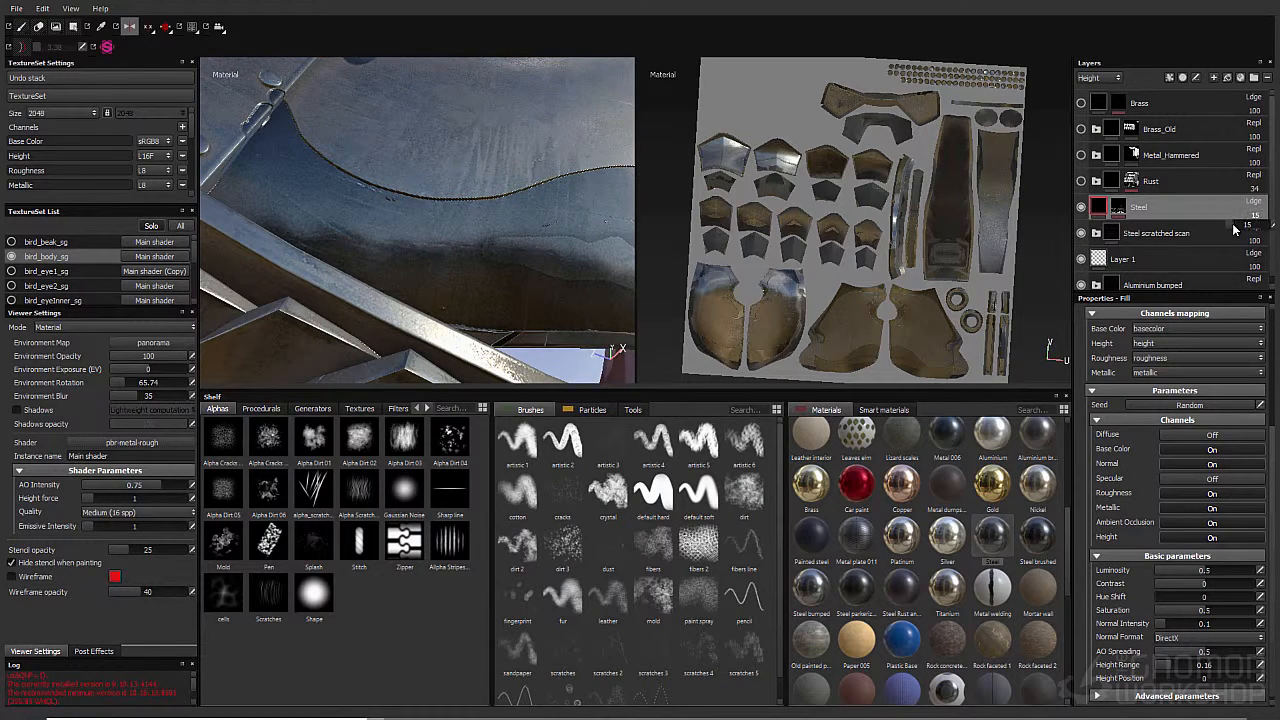
# Step: Set the Steel fill's Height Range to 0.32 and Height Position to 0.42, with the layer's height opacity at about 48
pyautogui.moveTo(1176, 679); pyautogui.dragTo(1197, 685)
pyautogui.moveTo(1255, 216); pyautogui.dragTo(1248, 227)
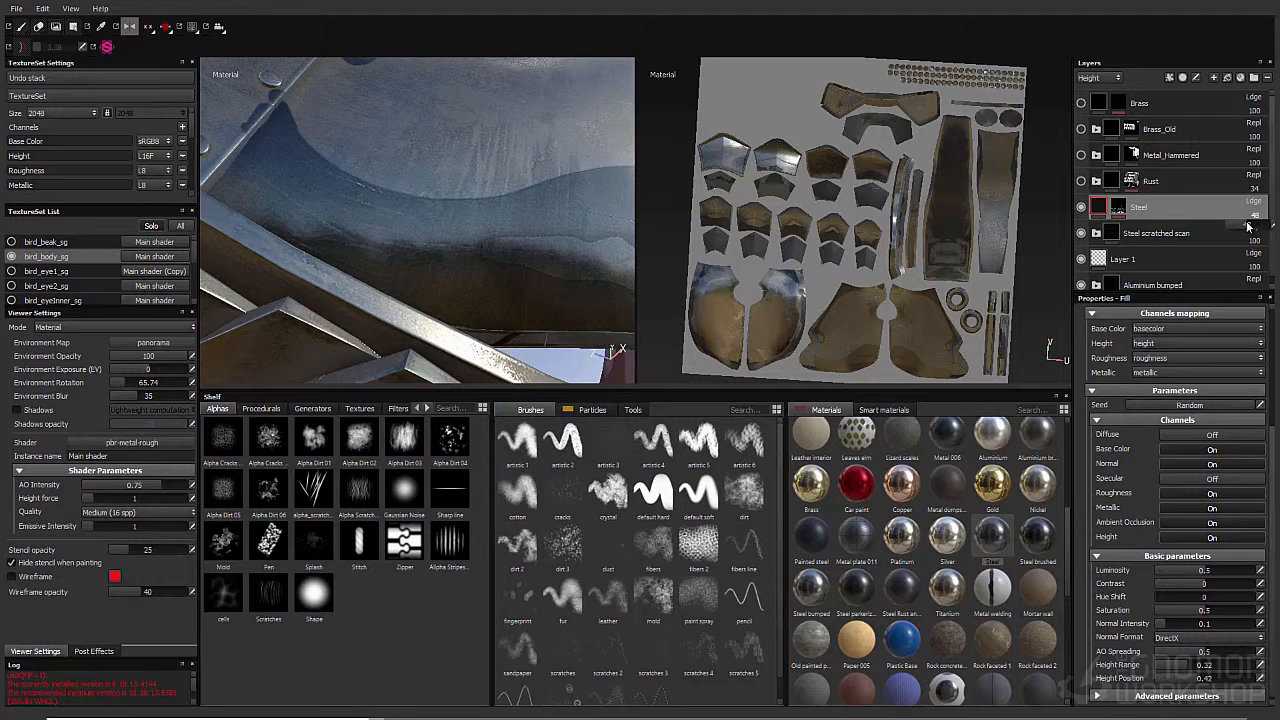
pyautogui.keyDown('alt'); pyautogui.moveTo(540, 150); pyautogui.dragTo(488, 174); pyautogui.keyUp('alt')
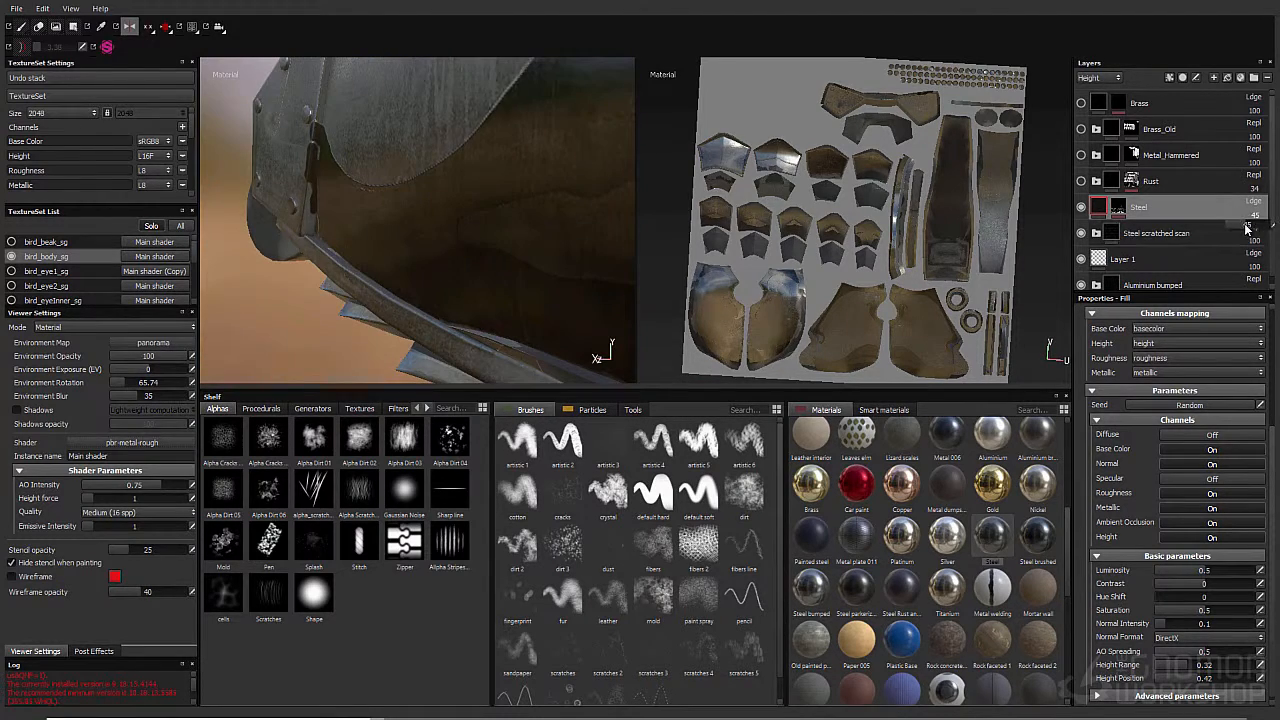
pyautogui.keyDown('alt'); pyautogui.moveTo(560, 190); pyautogui.dragTo(531, 204); pyautogui.keyUp('alt')
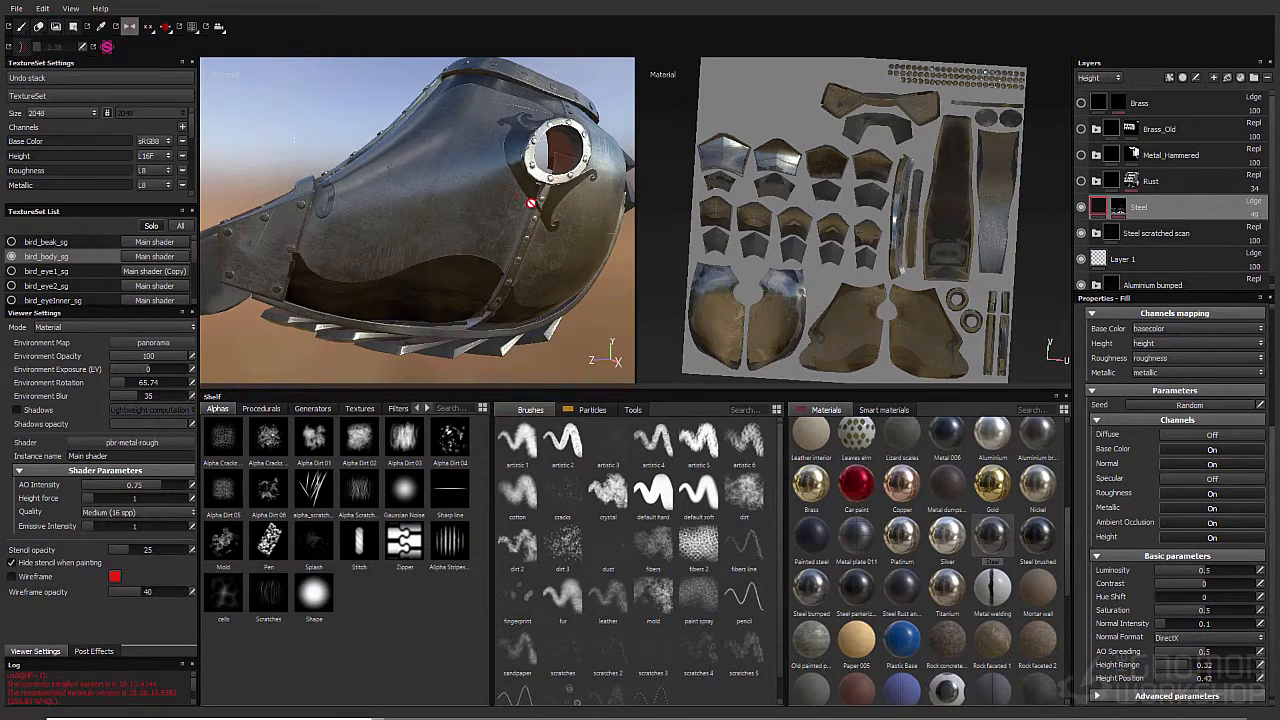
# Step: Return to the Base Color channel, add a Platinum fill layer directly beneath Steel, and set its opacity to 35
pyautogui.click(1105, 77)
pyautogui.click(1100, 93)
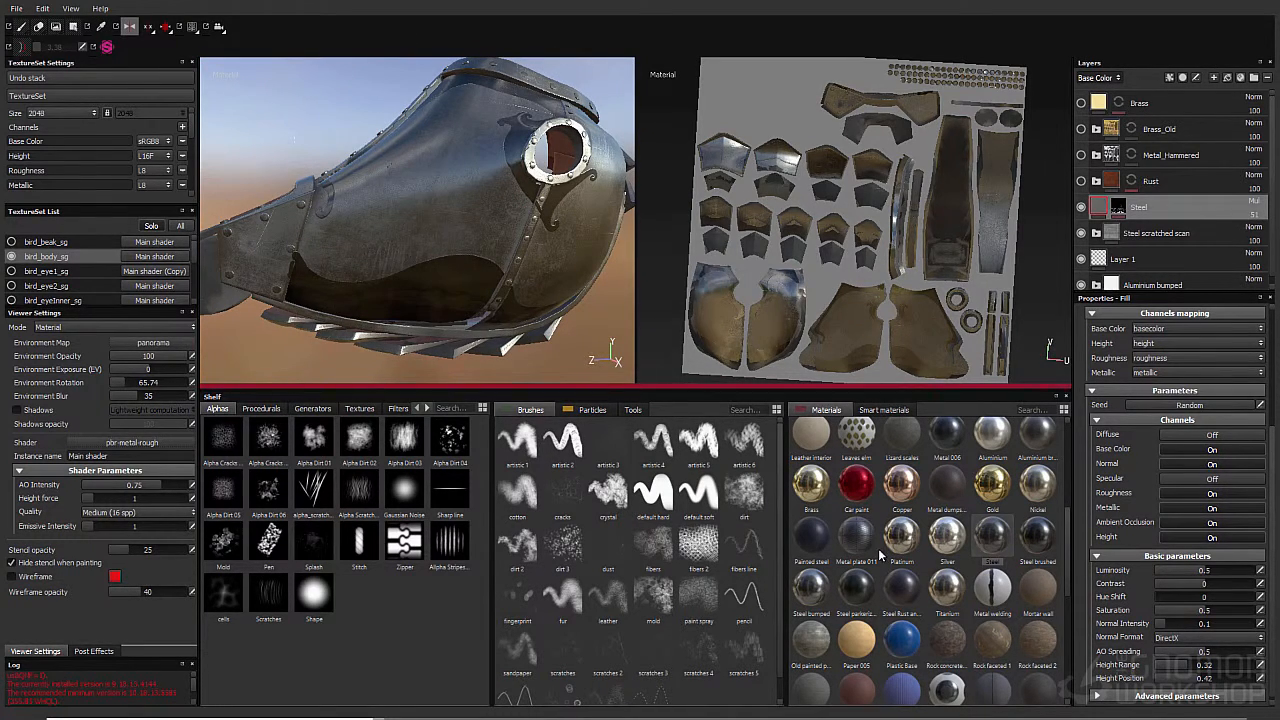
pyautogui.moveTo(899, 543); pyautogui.dragTo(1152, 226)
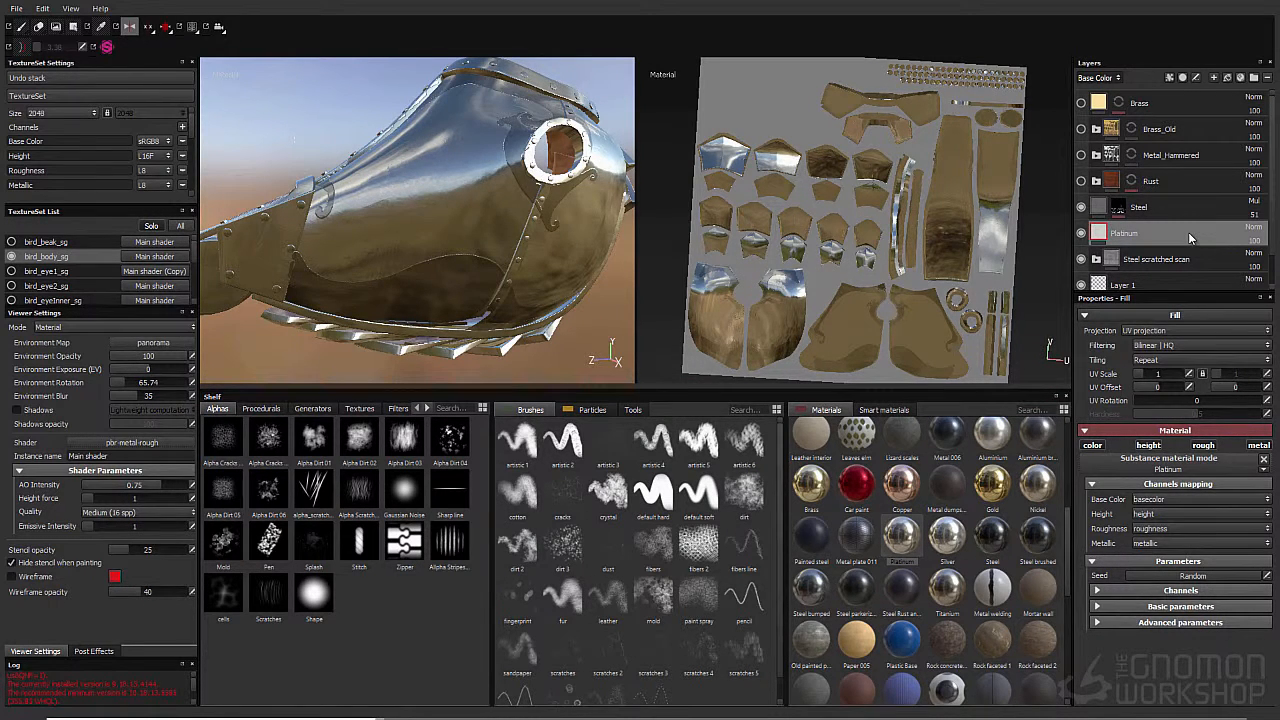
pyautogui.moveTo(1254, 241); pyautogui.dragTo(1242, 258)
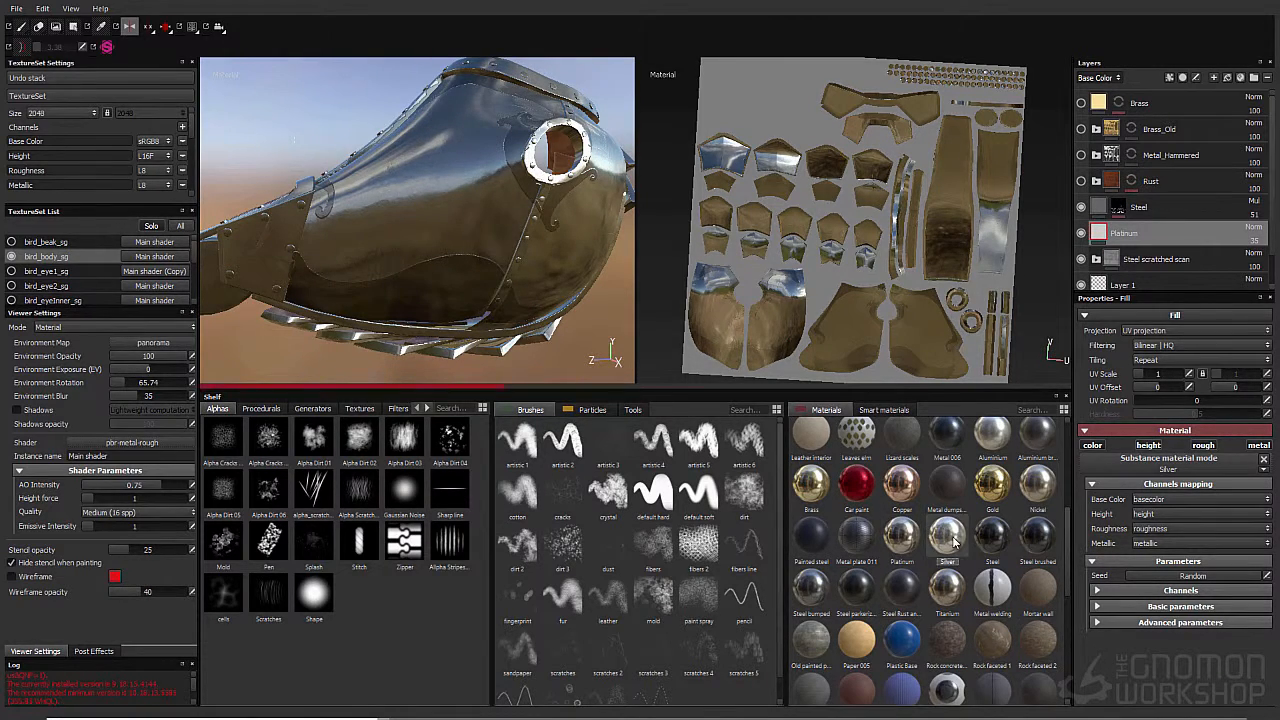
# Step: Swap the Platinum layer's material for Silver, and try Passthrough blending with the opacity at 55
pyautogui.click(955, 542)
pyautogui.moveTo(1254, 241)
pyautogui.mouseDown()
pyautogui.moveTo(1249, 251)
pyautogui.moveTo(1269, 249)
pyautogui.moveTo(1251, 254)
pyautogui.mouseUp()
pyautogui.click(1254, 227)
pyautogui.click(1245, 254)
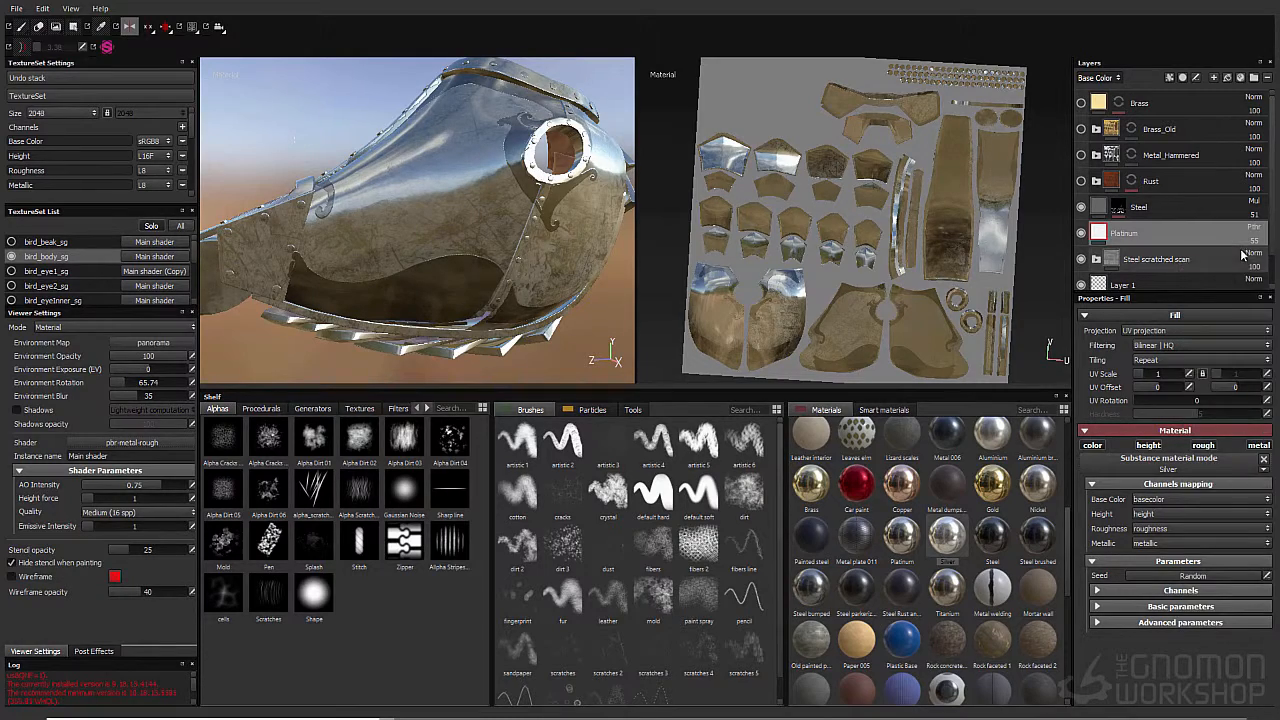
# Step: Try other blending modes such as Screen on the Platinum layer, and set it back to Normal with an opacity of 43
pyautogui.click(1252, 228)
pyautogui.click(1233, 302)
pyautogui.click(1254, 228)
pyautogui.click(1230, 427)
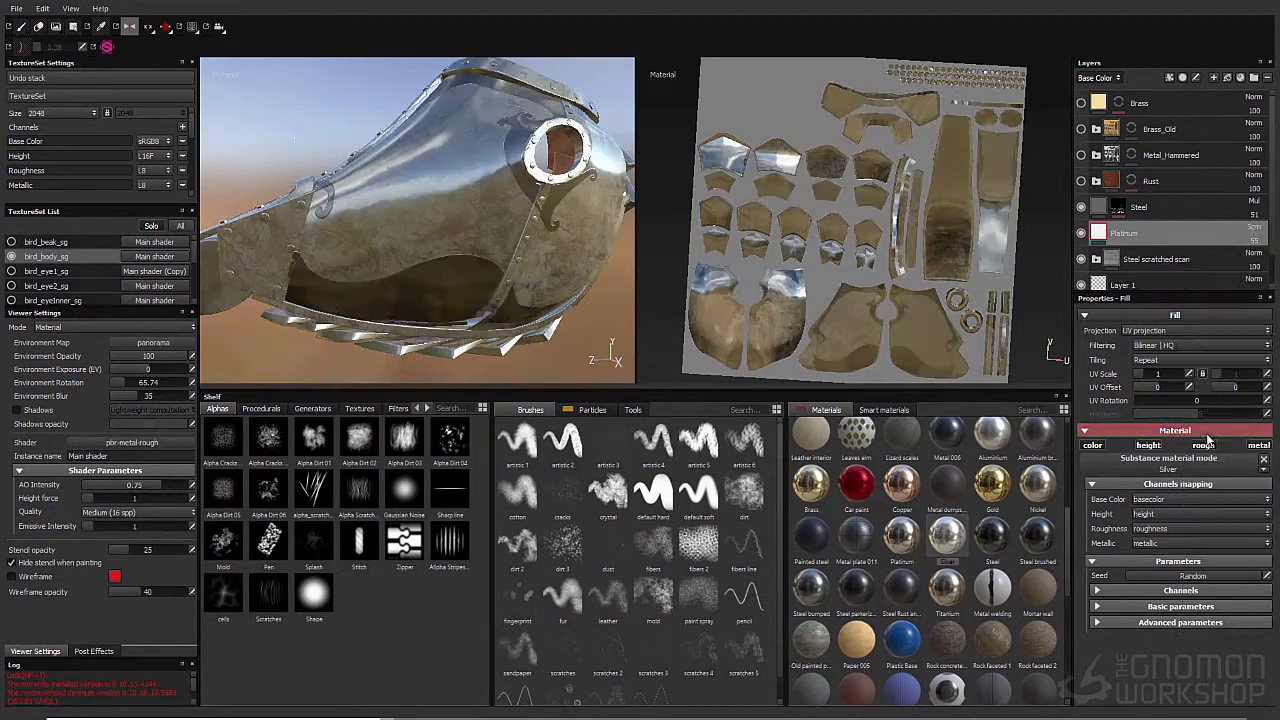
pyautogui.moveTo(1249, 258)
pyautogui.mouseDown()
pyautogui.moveTo(1232, 256)
pyautogui.moveTo(1277, 253)
pyautogui.moveTo(1263, 277)
pyautogui.moveTo(1247, 273)
pyautogui.mouseUp()
pyautogui.click(1254, 228)
pyautogui.click(1247, 237)
pyautogui.click(1254, 241)
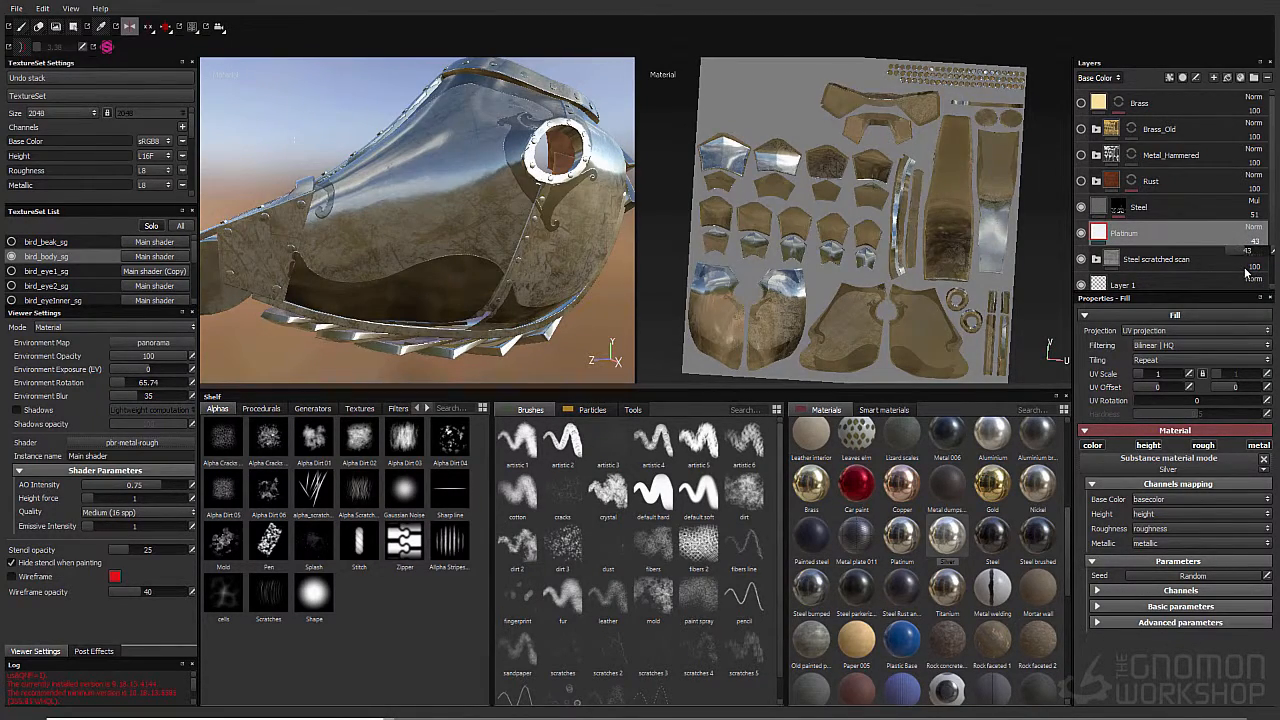
# Step: Hide the Platinum layer
pyautogui.click(1082, 234)
pyautogui.rightClick(1114, 232)
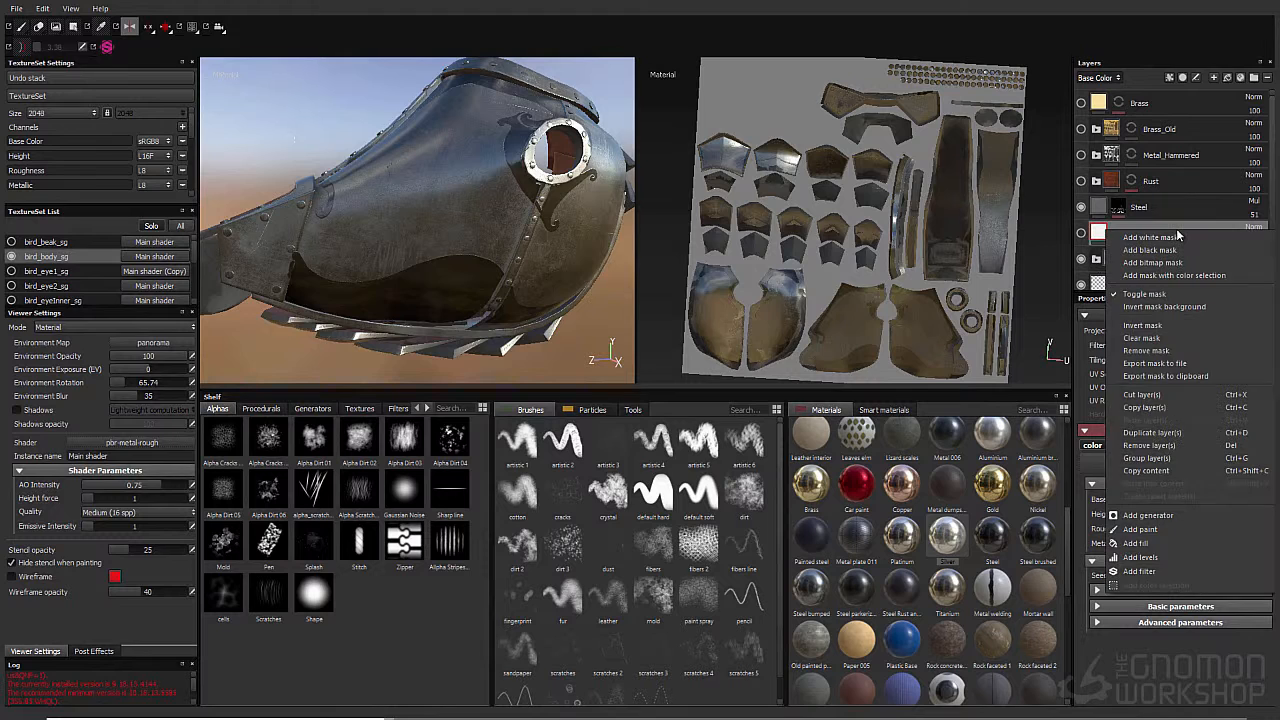
pyautogui.click(1146, 226)
# Step: Expand the Steel scratched scan group and show its Oxydation AO layer
pyautogui.click(1097, 259)
pyautogui.scroll(-3, 1138, 261)
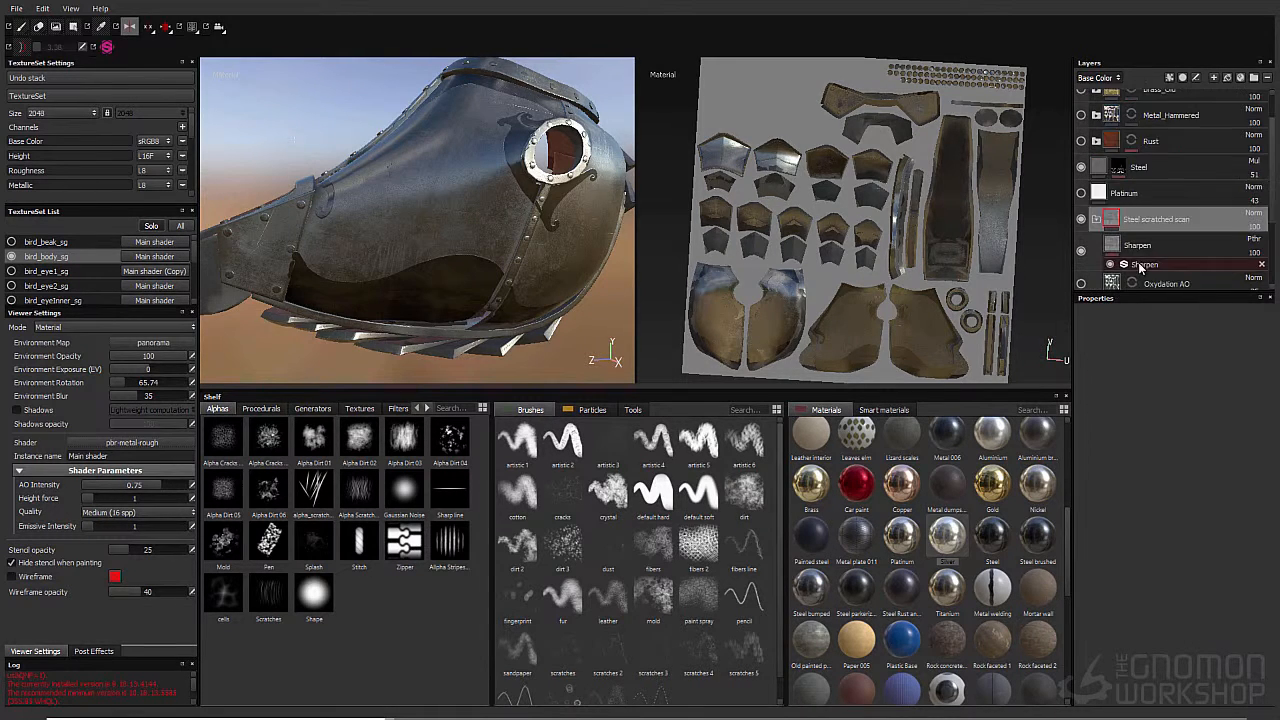
pyautogui.click(1143, 168)
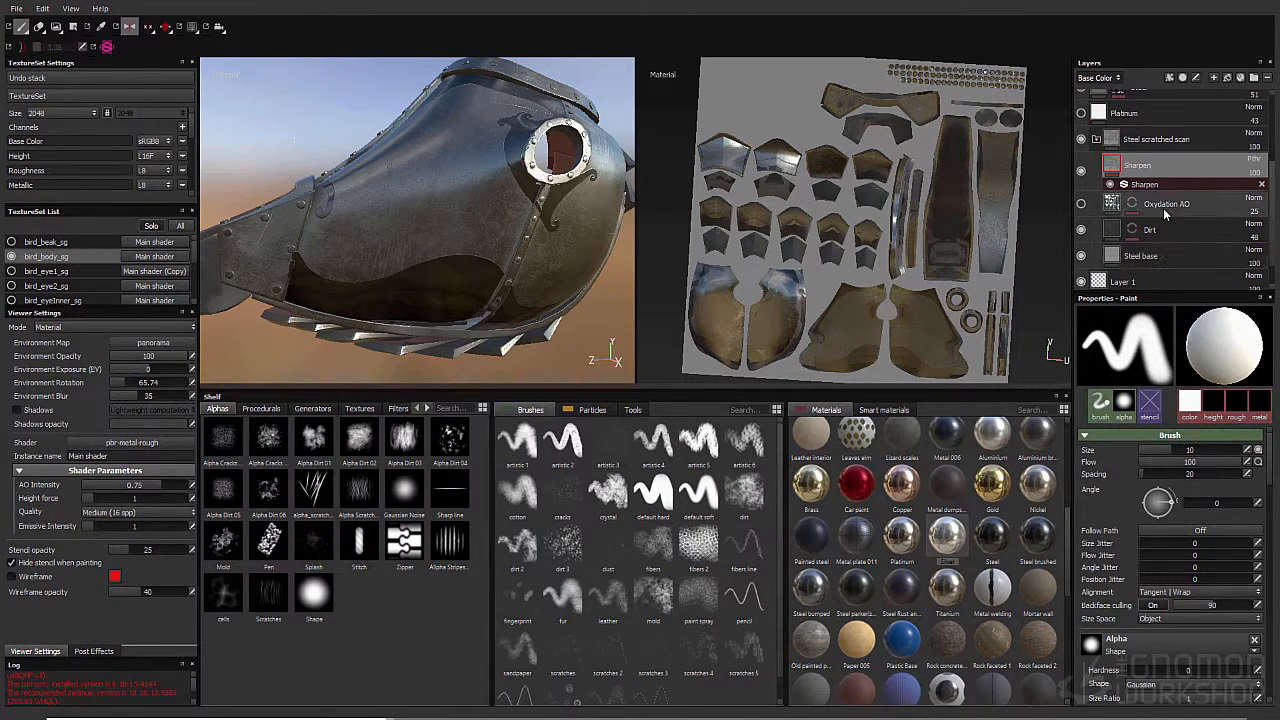
pyautogui.click(1081, 204)
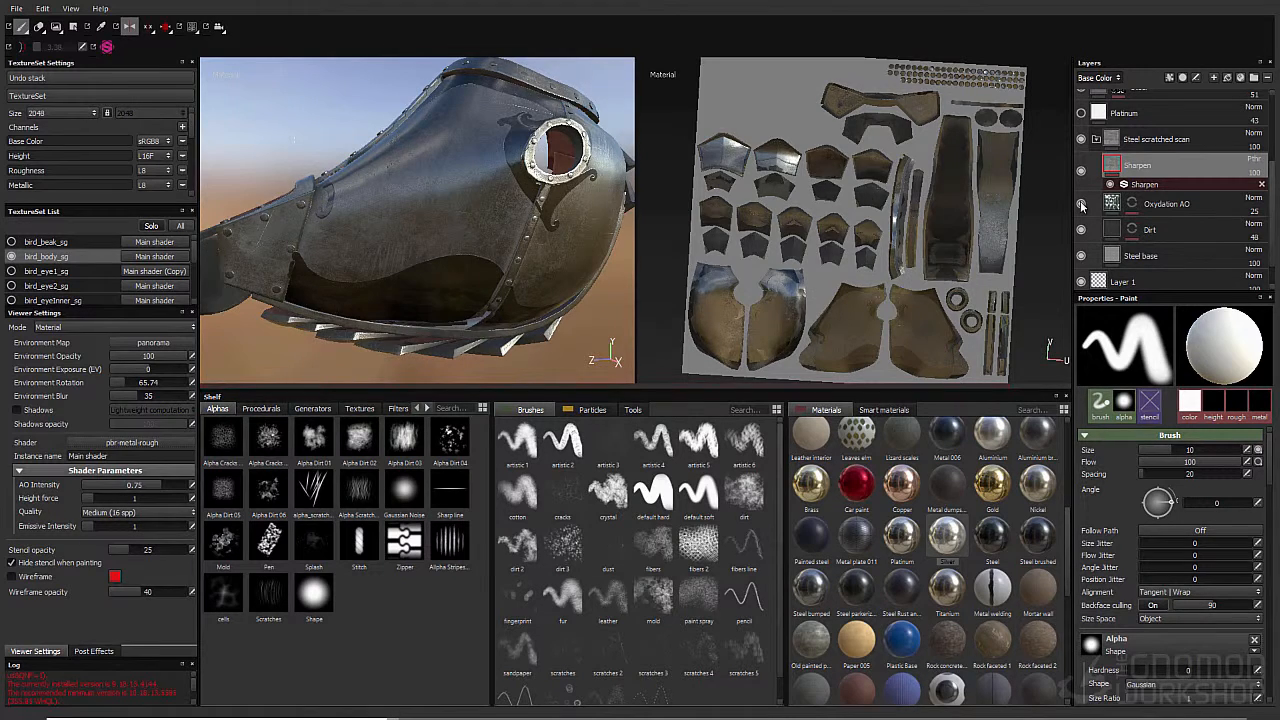
# Step: Compare the body surface with and without the Oxydation AO layer, and leave that layer hidden
pyautogui.click(1081, 204)
pyautogui.click(1081, 204)
pyautogui.keyDown('alt'); pyautogui.moveTo(408, 180); pyautogui.dragTo(440, 250); pyautogui.keyUp('alt')
pyautogui.keyDown('alt'); pyautogui.moveTo(440, 250); pyautogui.dragTo(394, 206, button='right'); pyautogui.keyUp('alt')
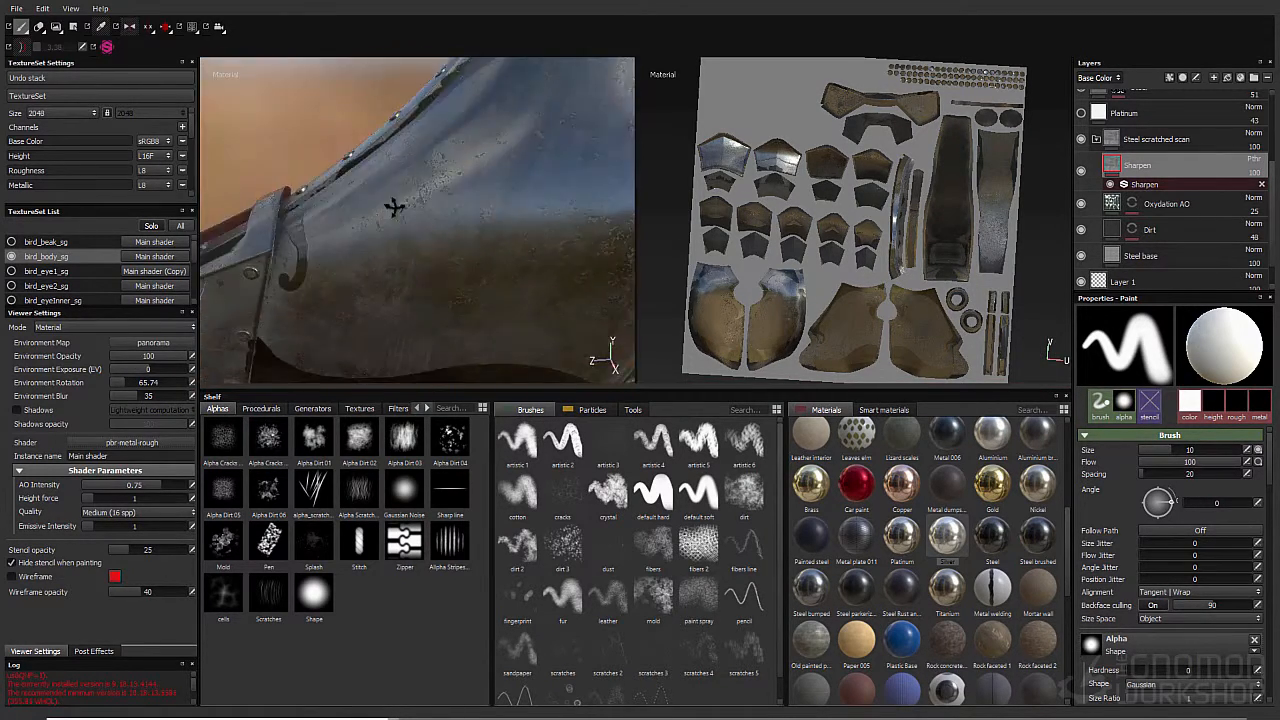
pyautogui.keyDown('alt'); pyautogui.moveTo(394, 206); pyautogui.dragTo(300, 250, button='middle'); pyautogui.keyUp('alt')
pyautogui.click(1081, 204)
pyautogui.click(1081, 204)
pyautogui.click(1081, 204)
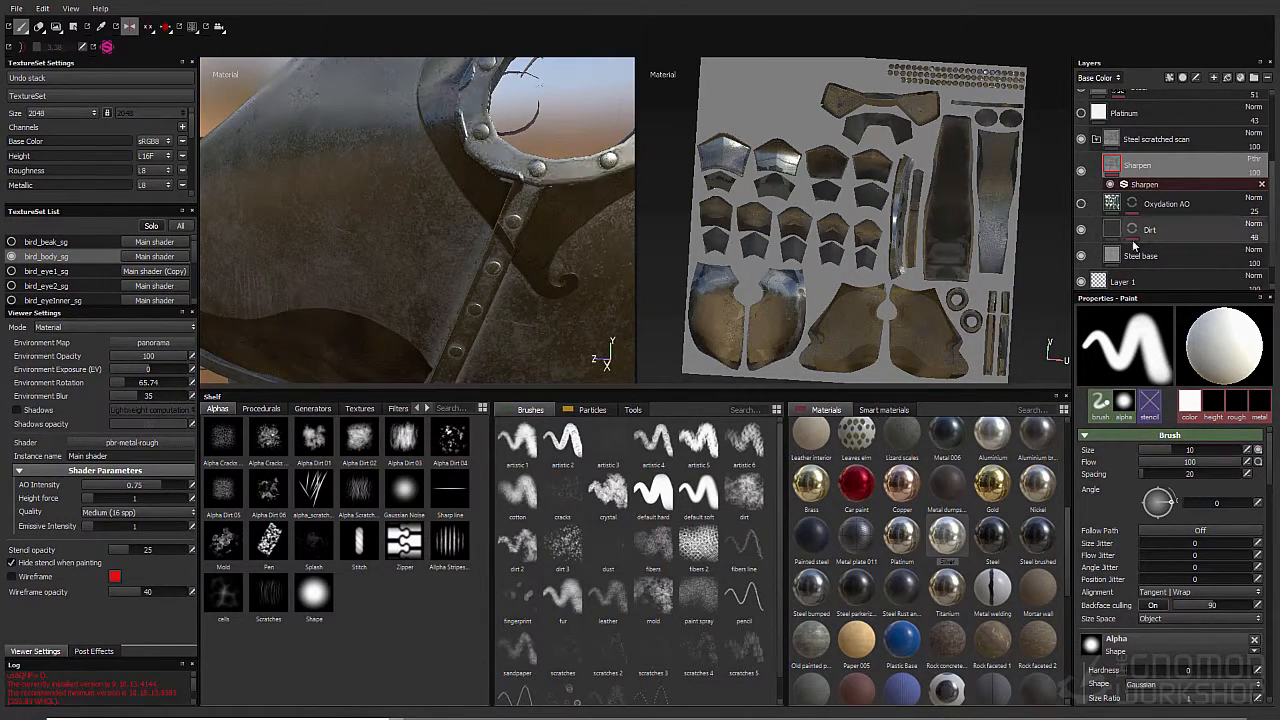
# Step: Check the Dirt layer's effect by toggling it, and inspect its settings in the Metallic channel
pyautogui.click(1083, 230)
pyautogui.click(1083, 230)
pyautogui.click(1110, 229)
pyautogui.moveTo(1110, 227)
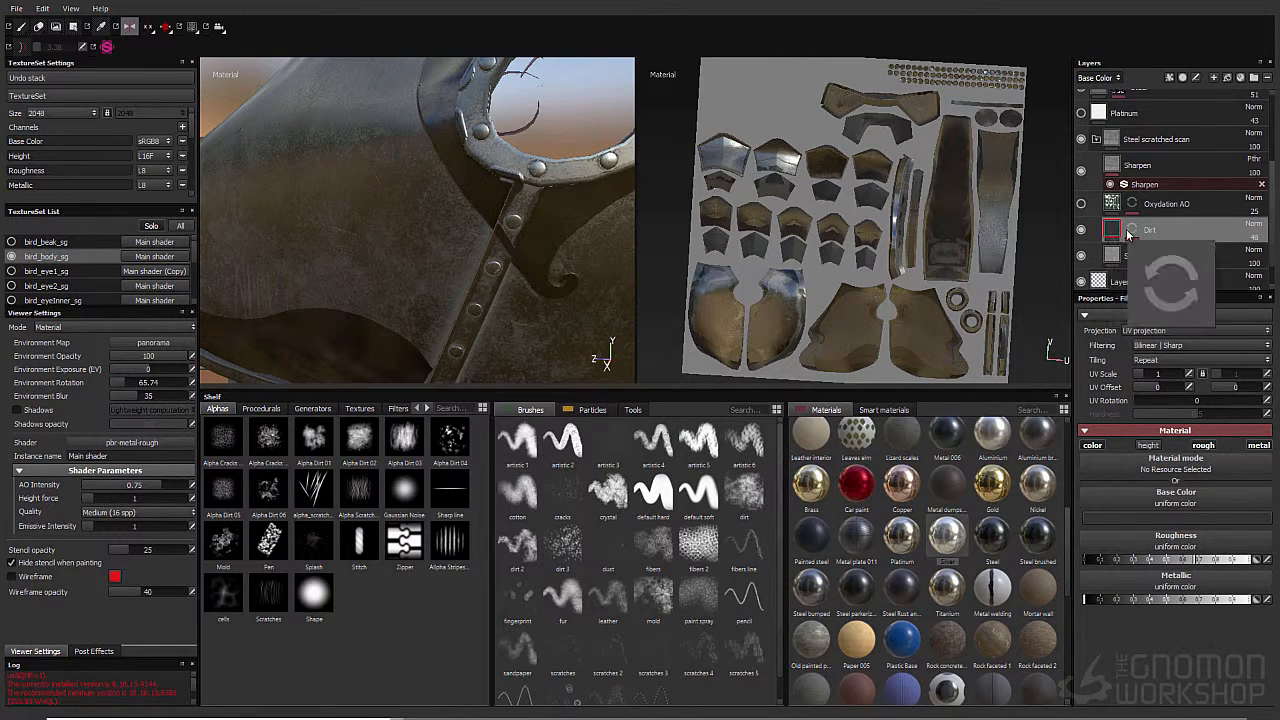
pyautogui.click(1106, 79)
pyautogui.click(1107, 112)
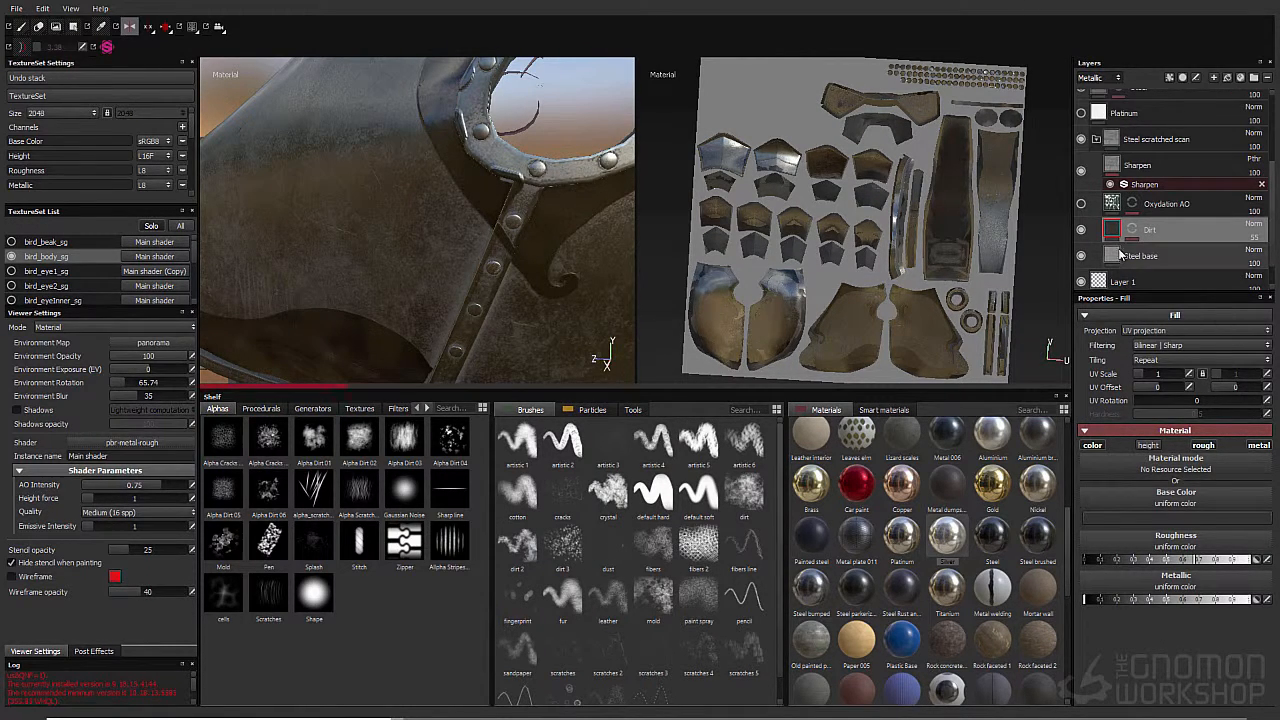
# Step: Try a new fill layer above Sharpen with its Metallic channel blended in Screen mode
pyautogui.click(1113, 168)
pyautogui.click(1229, 80)
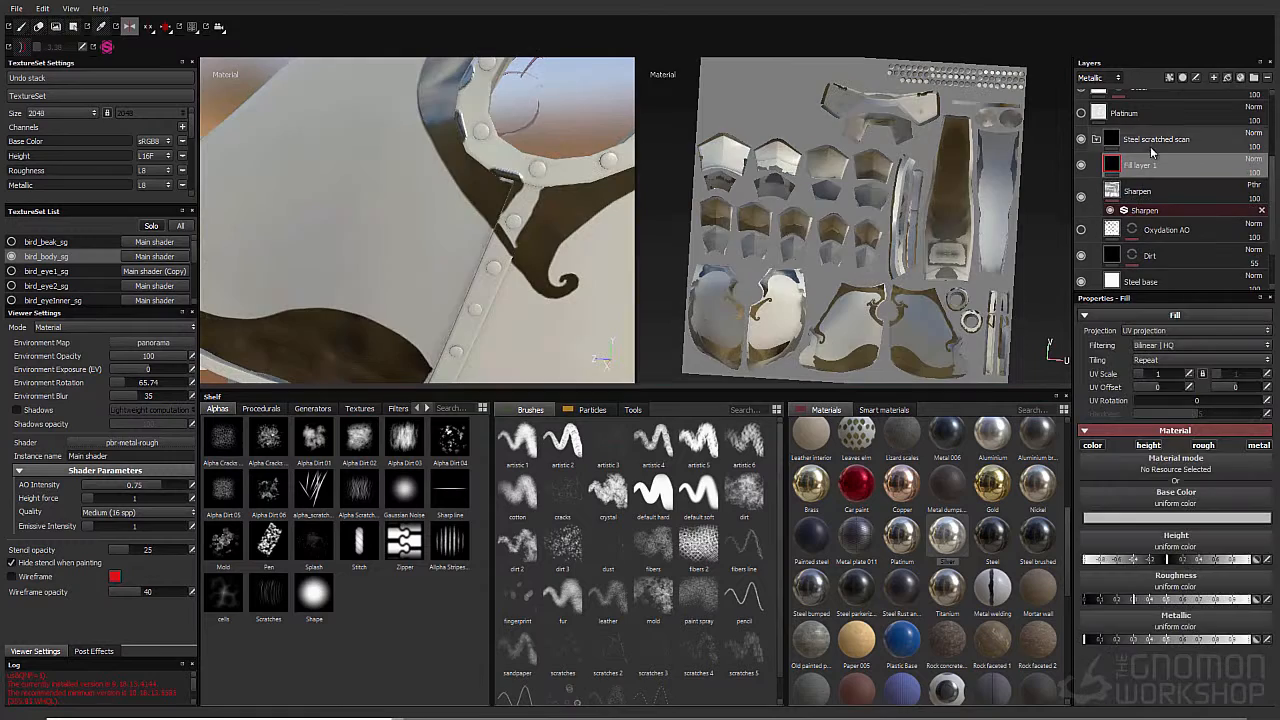
pyautogui.click(1255, 159)
pyautogui.click(1214, 368)
pyautogui.click(1080, 165)
pyautogui.click(1080, 165)
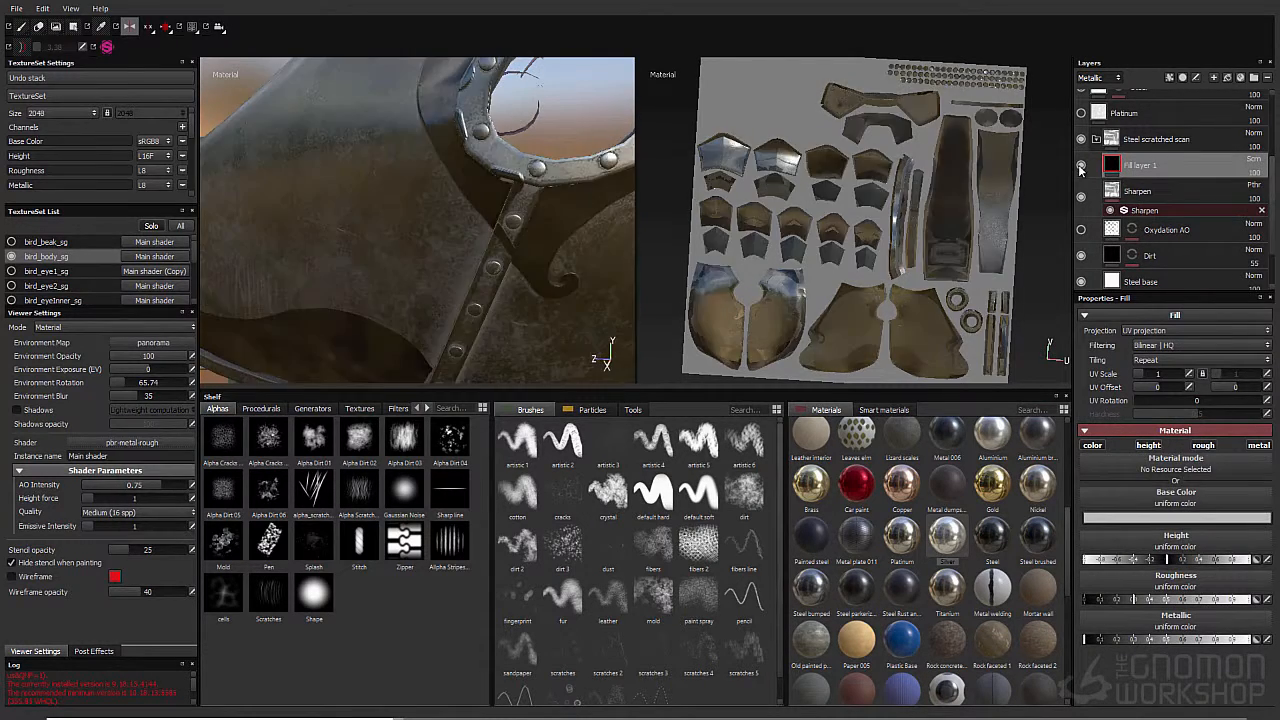
# Step: Try the fill layer with Linear dodge blending above the Steel scratched scan group, and delete it
pyautogui.click(1254, 159)
pyautogui.click(1222, 285)
pyautogui.click(1082, 166)
pyautogui.moveTo(1172, 166); pyautogui.dragTo(1132, 140)
pyautogui.click(1081, 139)
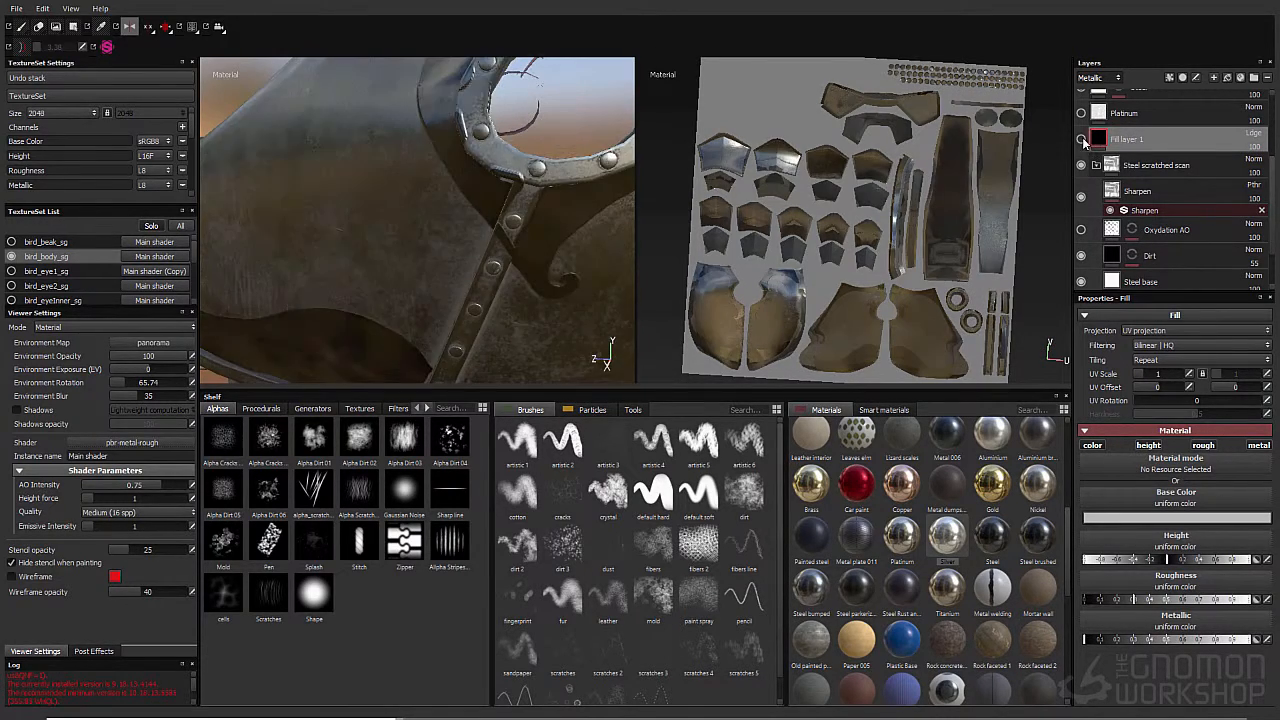
pyautogui.moveTo(374, 208)
pyautogui.keyDown('alt'); pyautogui.mouseDown()
pyautogui.moveTo(354, 203)
pyautogui.moveTo(520, 211)
pyautogui.moveTo(365, 224)
pyautogui.mouseUp(); pyautogui.keyUp('alt')
pyautogui.click(1082, 140)
pyautogui.click(1082, 140)
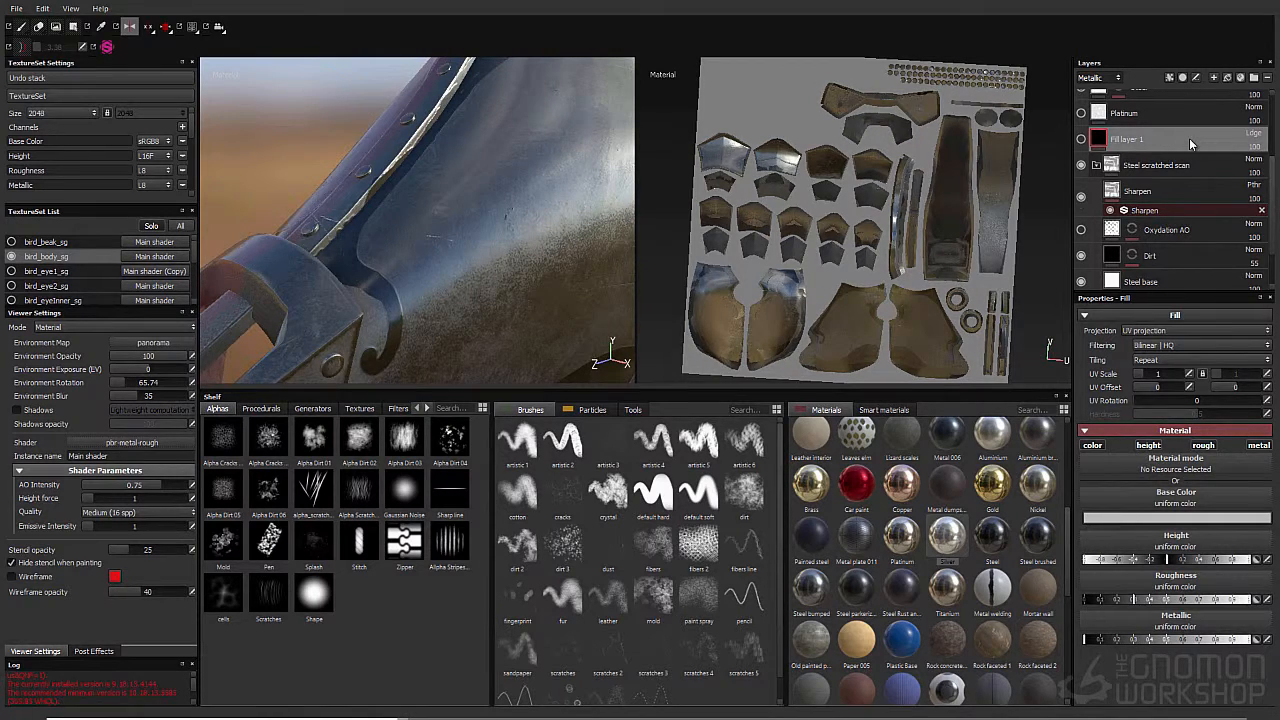
pyautogui.press('Delete')
# Step: Show the Platinum layer and set its UV scale to 5.561
pyautogui.click(1081, 153)
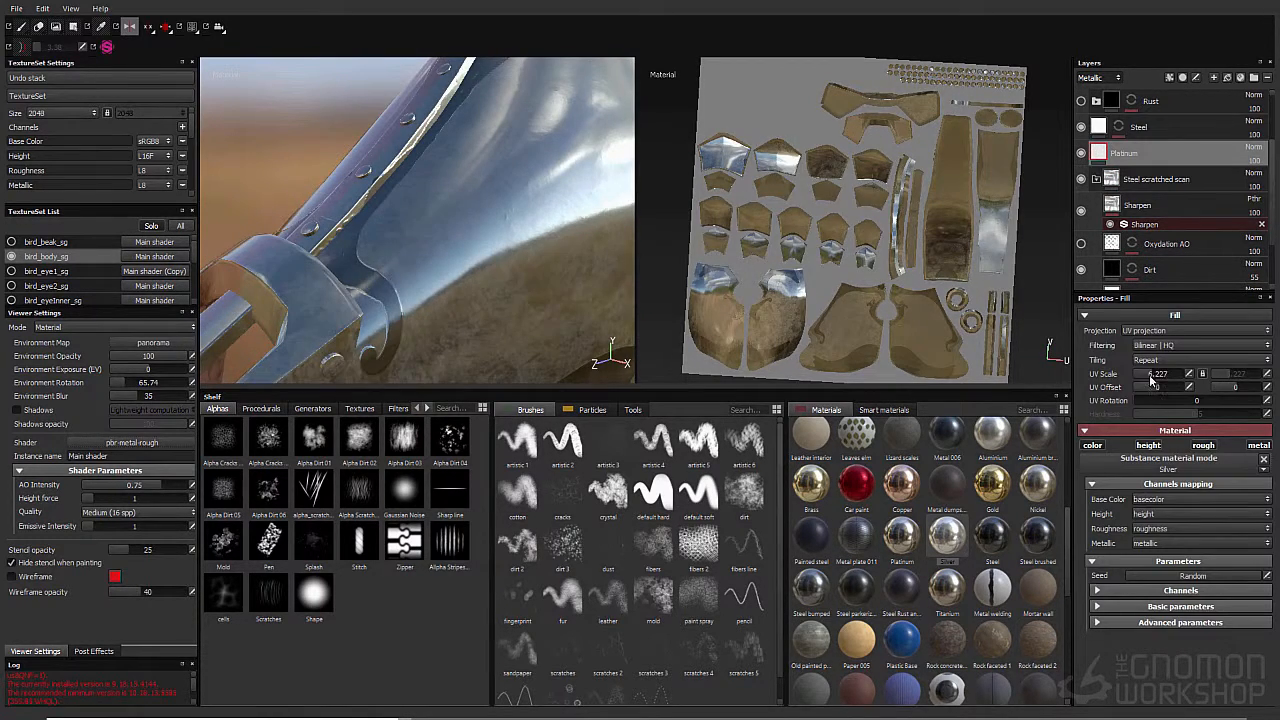
pyautogui.keyDown('alt'); pyautogui.moveTo(510, 268); pyautogui.dragTo(440, 170); pyautogui.keyUp('alt')
pyautogui.click(1151, 374)
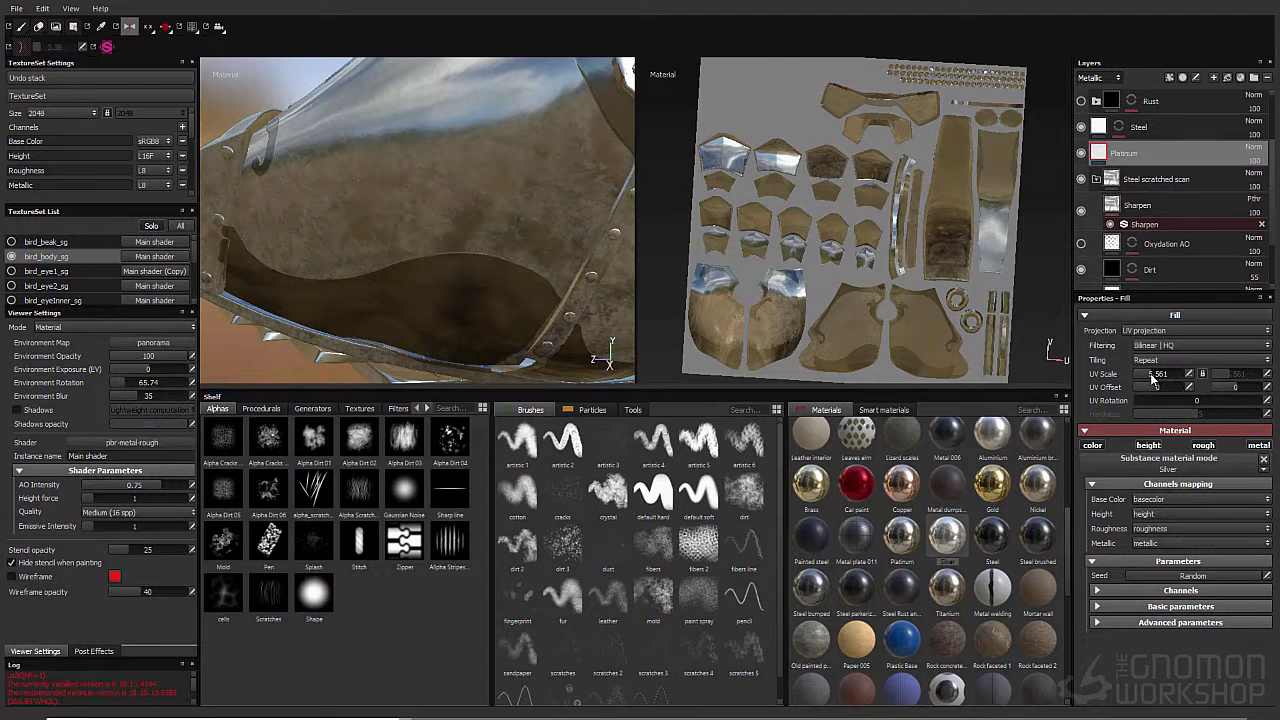
pyautogui.scroll(2, 1121, 153)
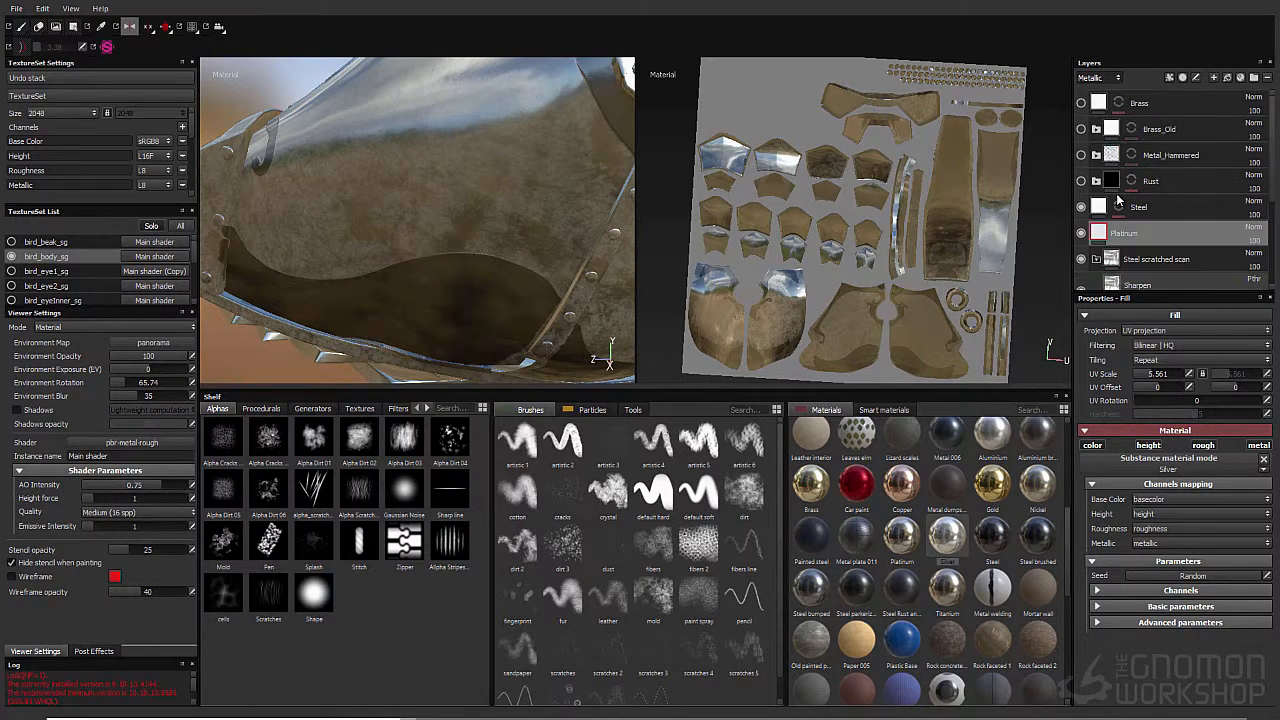
# Step: Try a copy of the Steel layer with an inverted mask above Platinum, and remove the copy
pyautogui.click(1099, 78)
pyautogui.click(1099, 91)
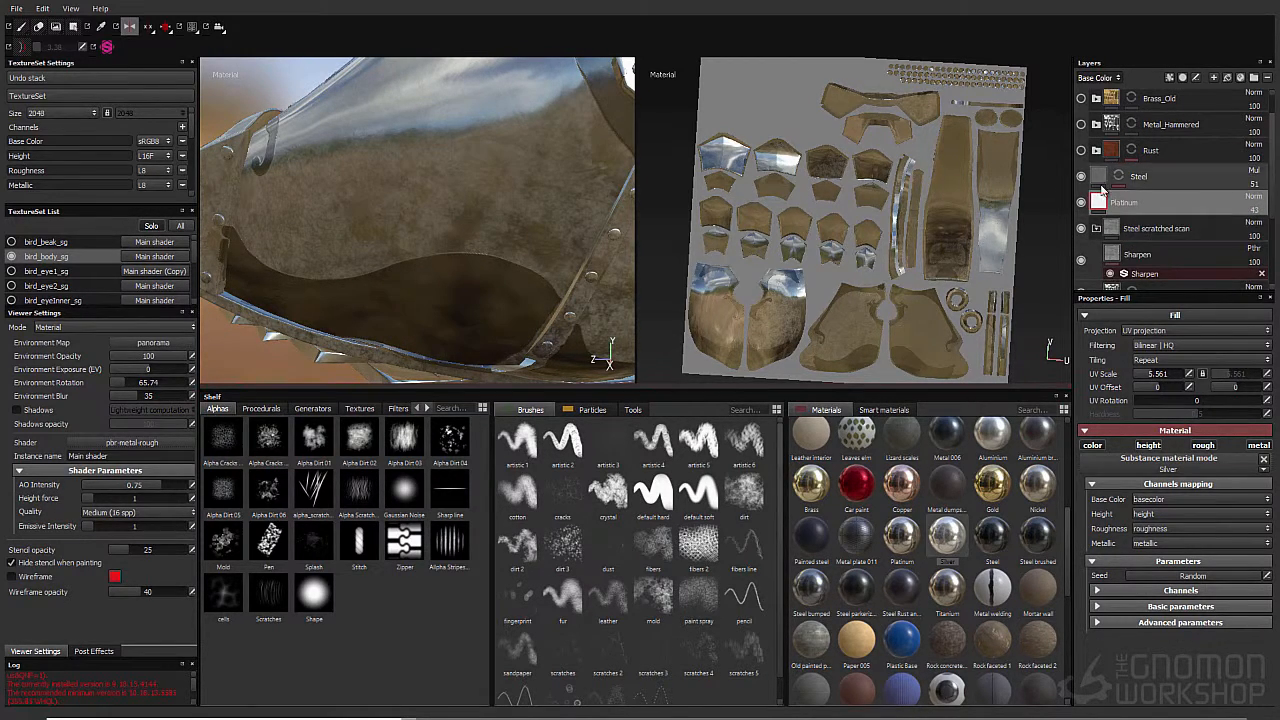
pyautogui.rightClick(1118, 176)
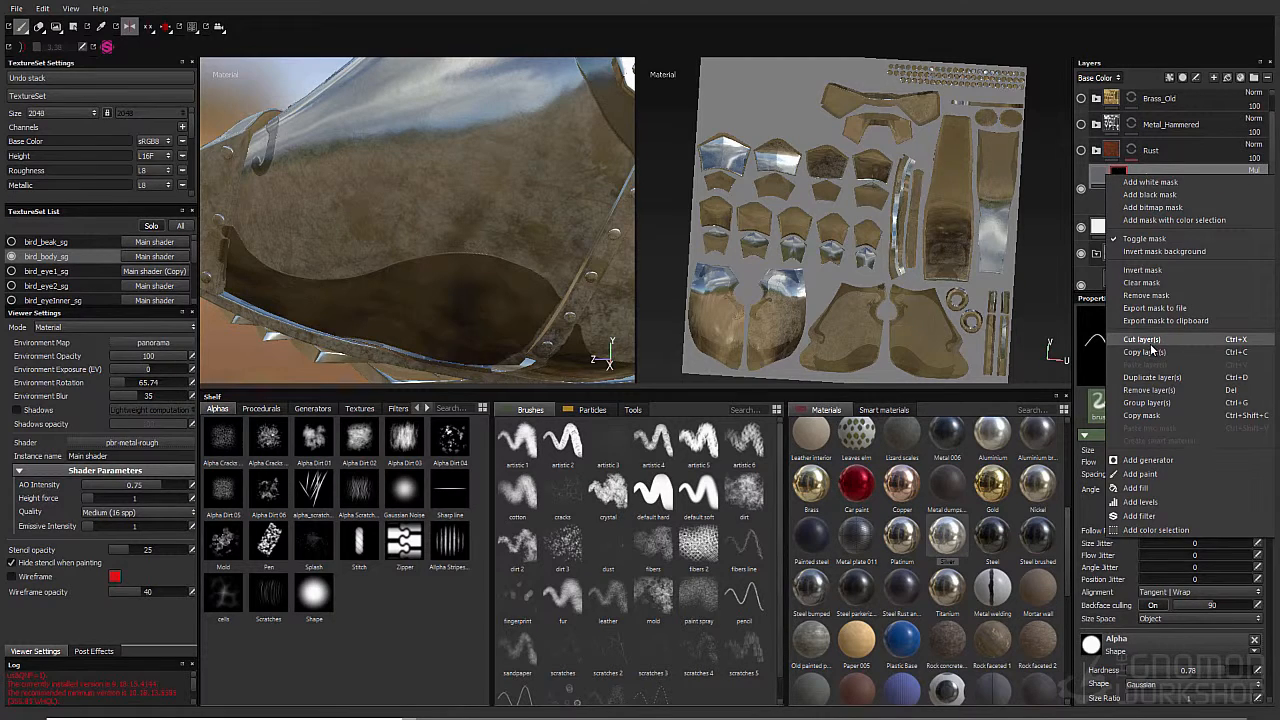
pyautogui.click(1151, 352)
pyautogui.click(1161, 228)
pyautogui.hotkey('ctrl', 'v')
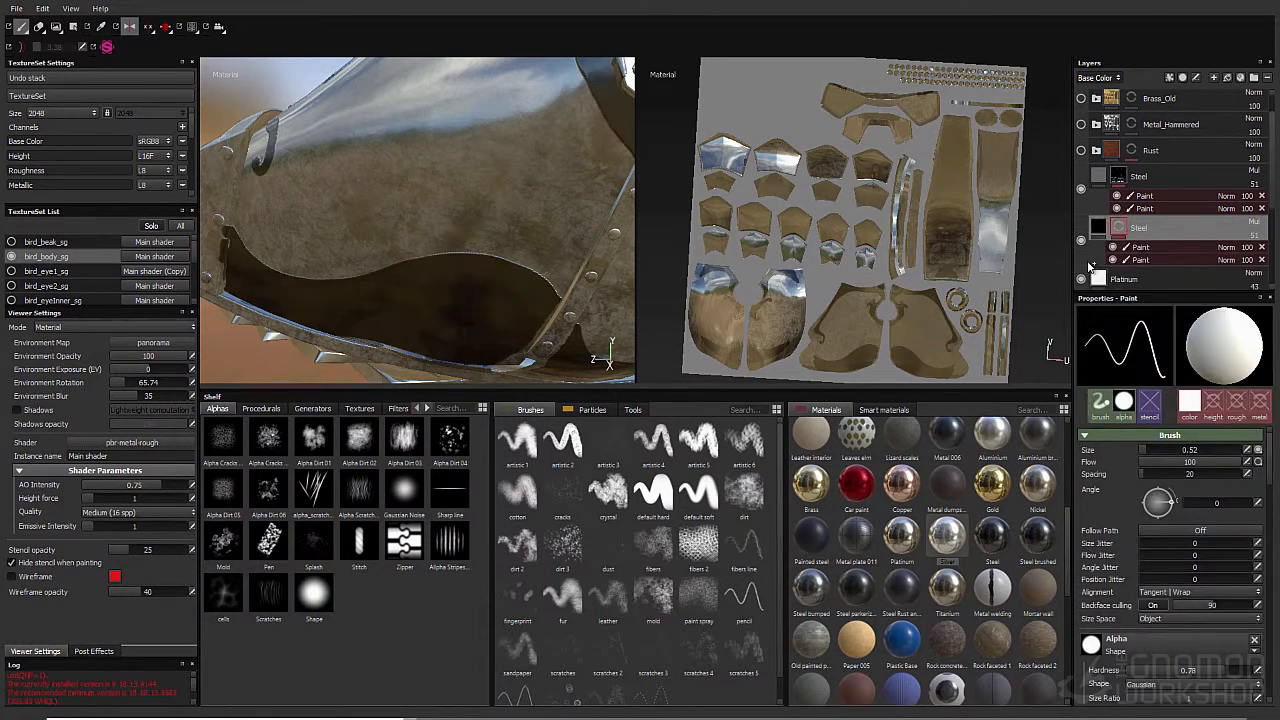
pyautogui.rightClick(1118, 228)
pyautogui.click(1185, 313)
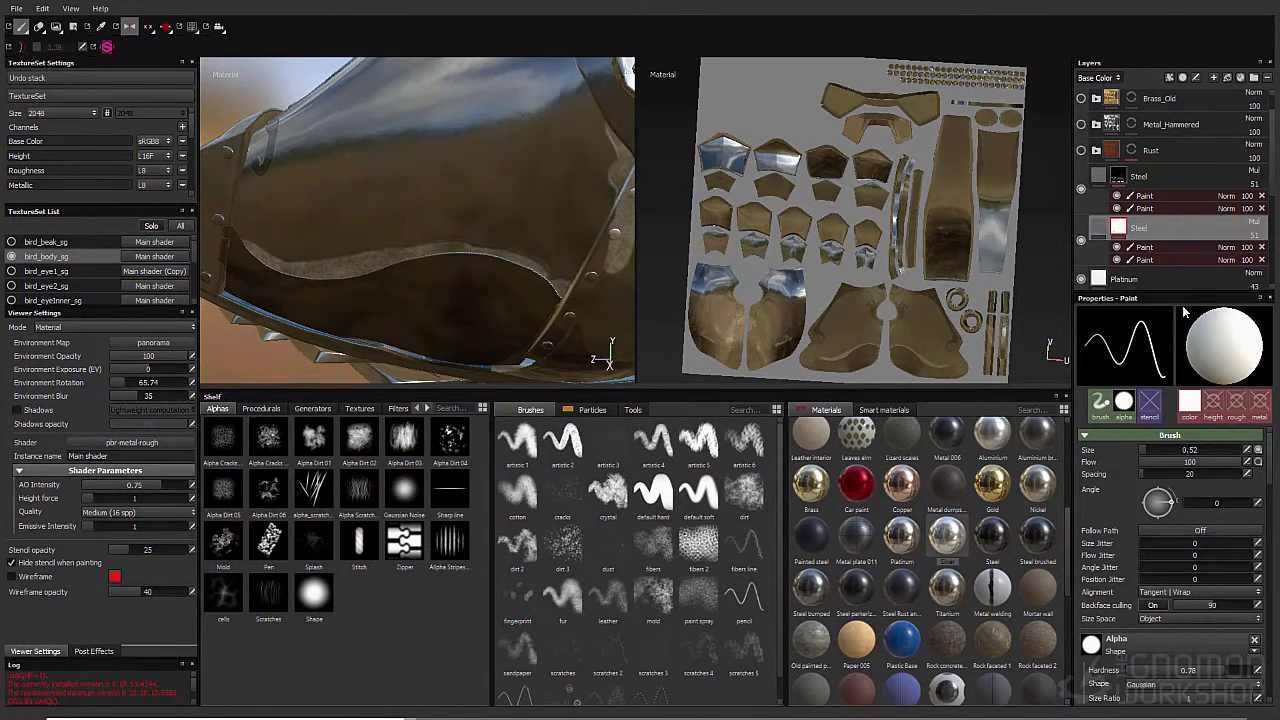
pyautogui.hotkey('ctrl', 'z')
pyautogui.rightClick(1156, 229)
pyautogui.click(1166, 221)
pyautogui.press('Delete')
# Step: Try Passthrough for the Platinum layer in the Metallic channel, and set its blending mode there to Disable
pyautogui.keyDown('alt'); pyautogui.moveTo(470, 240); pyautogui.dragTo(459, 200); pyautogui.keyUp('alt')
pyautogui.click(1093, 79)
pyautogui.click(1092, 91)
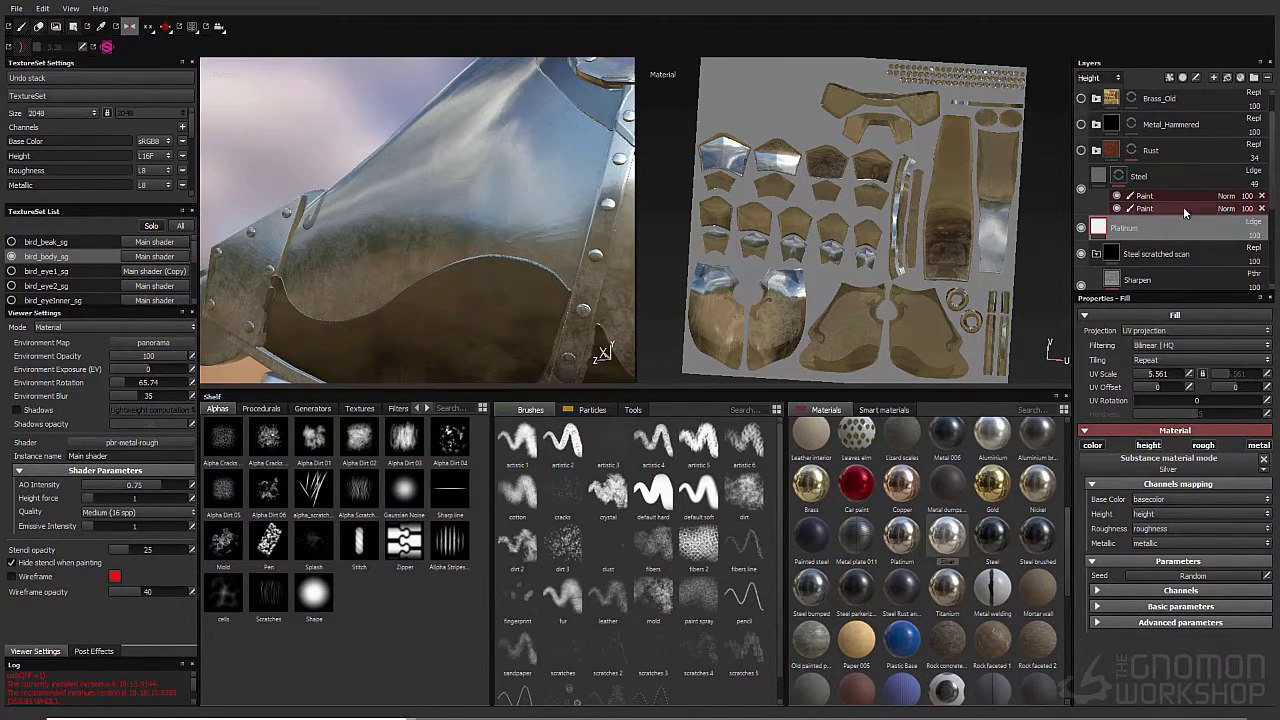
pyautogui.click(1110, 77)
pyautogui.click(1092, 118)
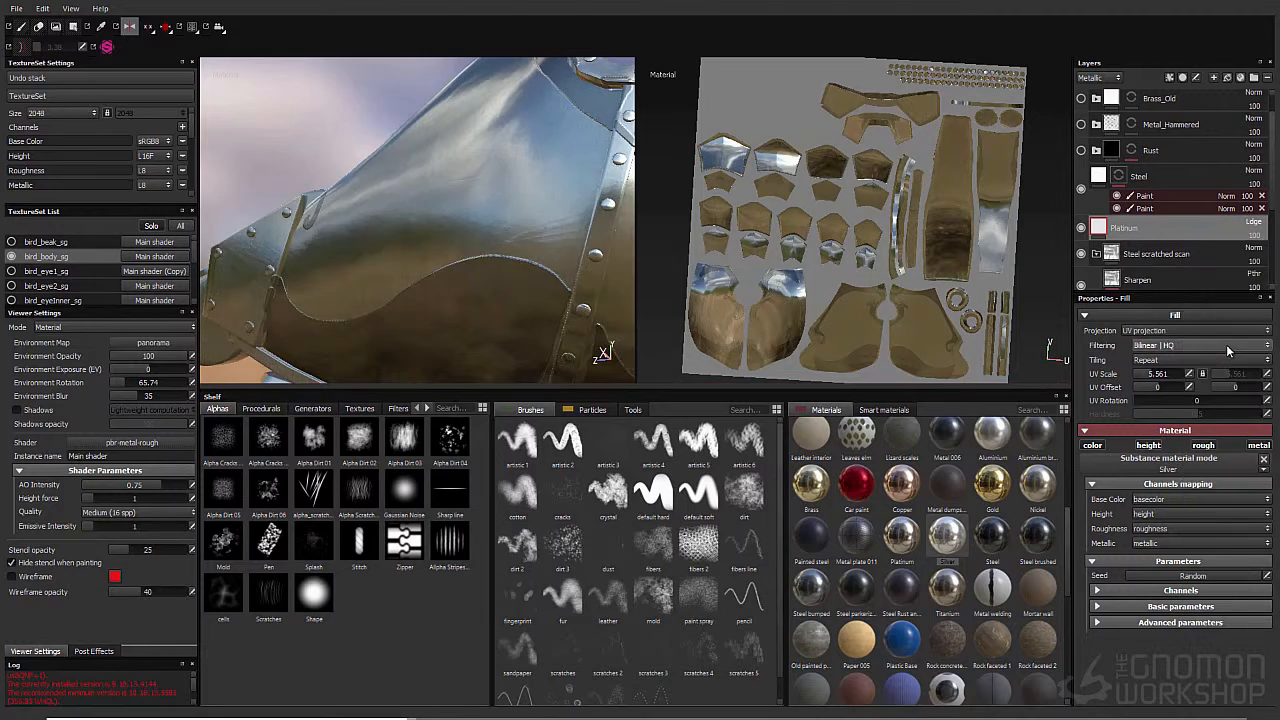
pyautogui.keyDown('alt'); pyautogui.moveTo(455, 232); pyautogui.dragTo(525, 165); pyautogui.keyUp('alt')
pyautogui.click(1248, 222)
pyautogui.click(1213, 245)
pyautogui.click(1254, 221)
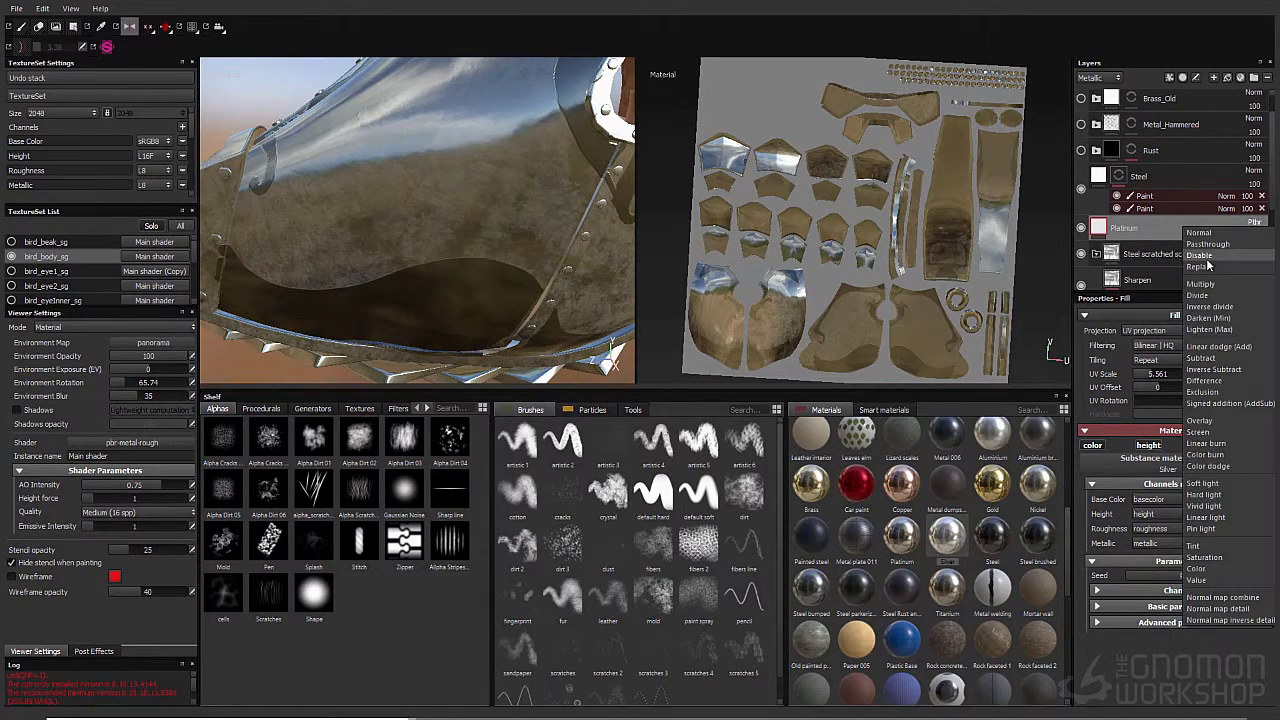
pyautogui.click(1200, 256)
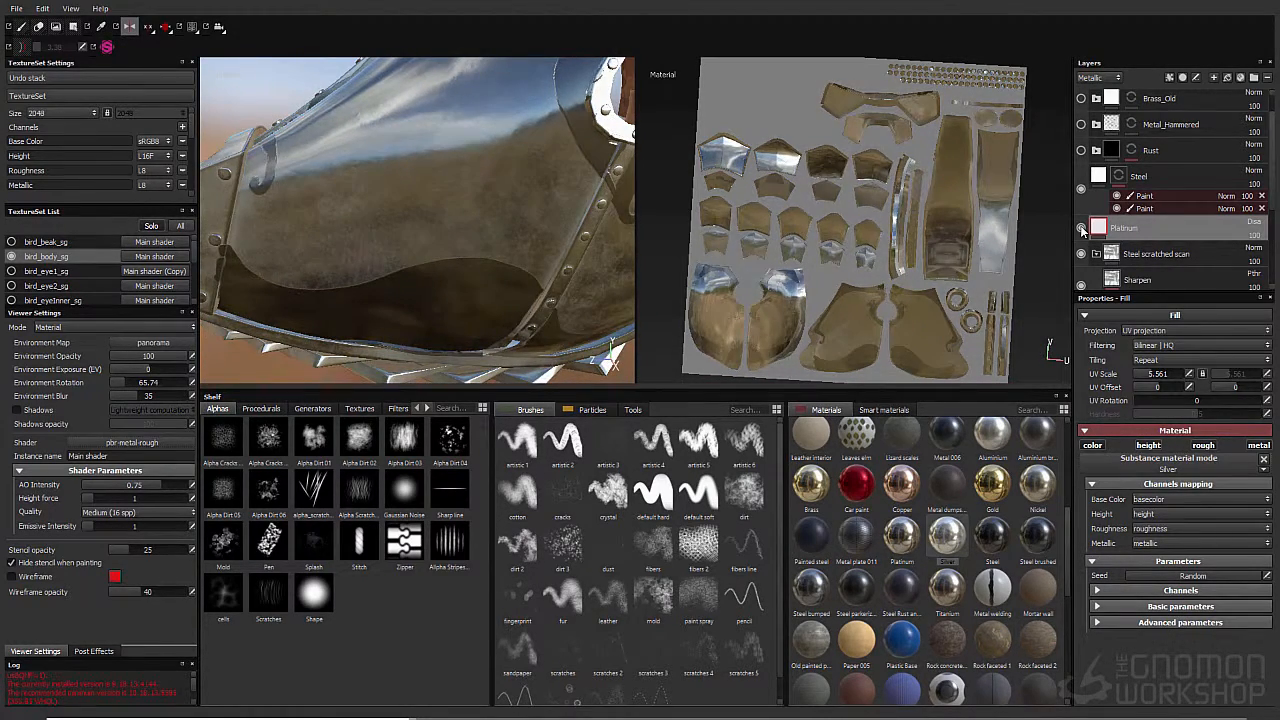
# Step: Set the Platinum layer's blending mode to Disable in the Roughness channel
pyautogui.click(1108, 78)
pyautogui.click(1110, 106)
pyautogui.click(1254, 222)
pyautogui.click(1219, 256)
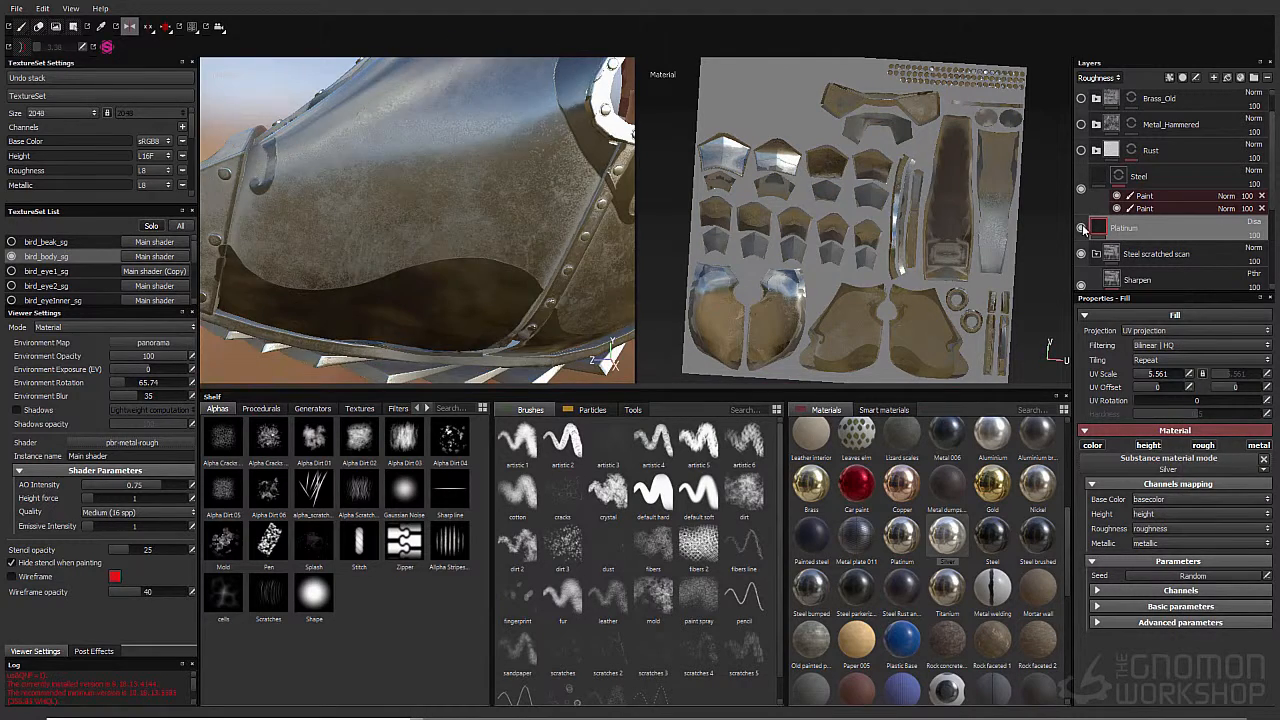
pyautogui.keyDown('alt'); pyautogui.moveTo(412, 213); pyautogui.dragTo(330, 140); pyautogui.keyUp('alt')
# Step: Return the layer stack to the Base Color channel and add a black mask to the Platinum layer
pyautogui.click(1108, 78)
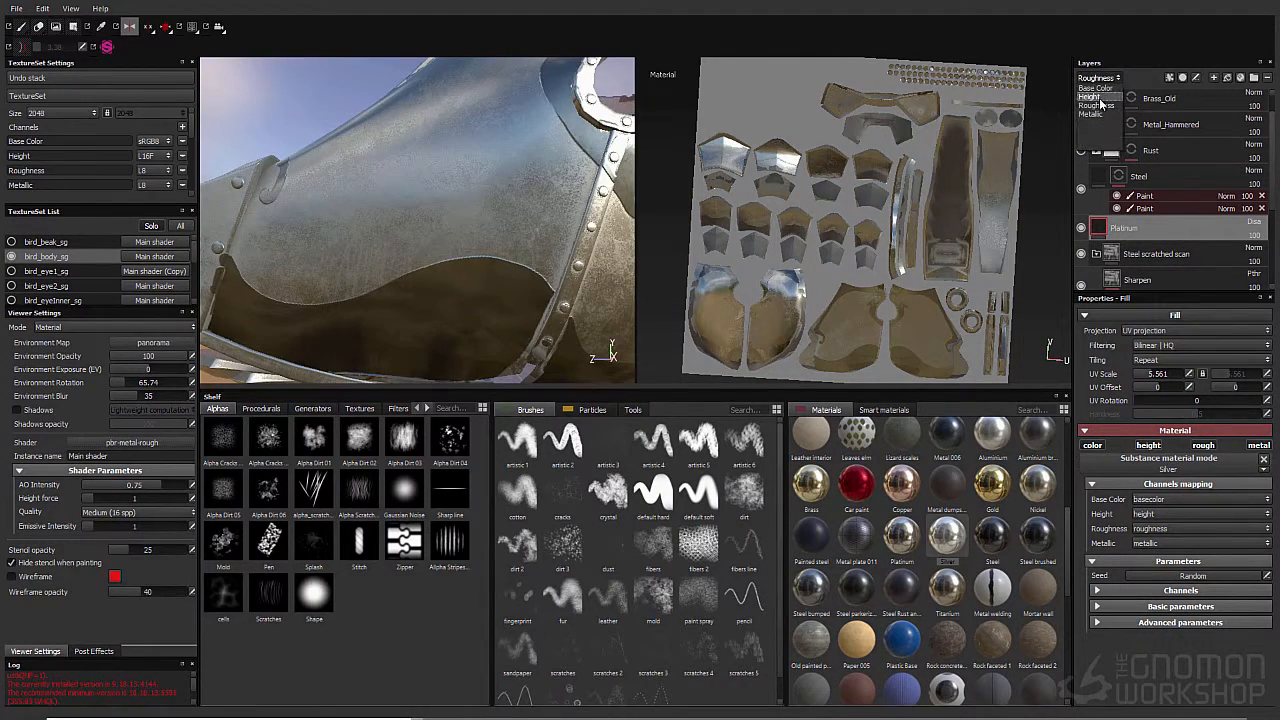
pyautogui.click(1095, 88)
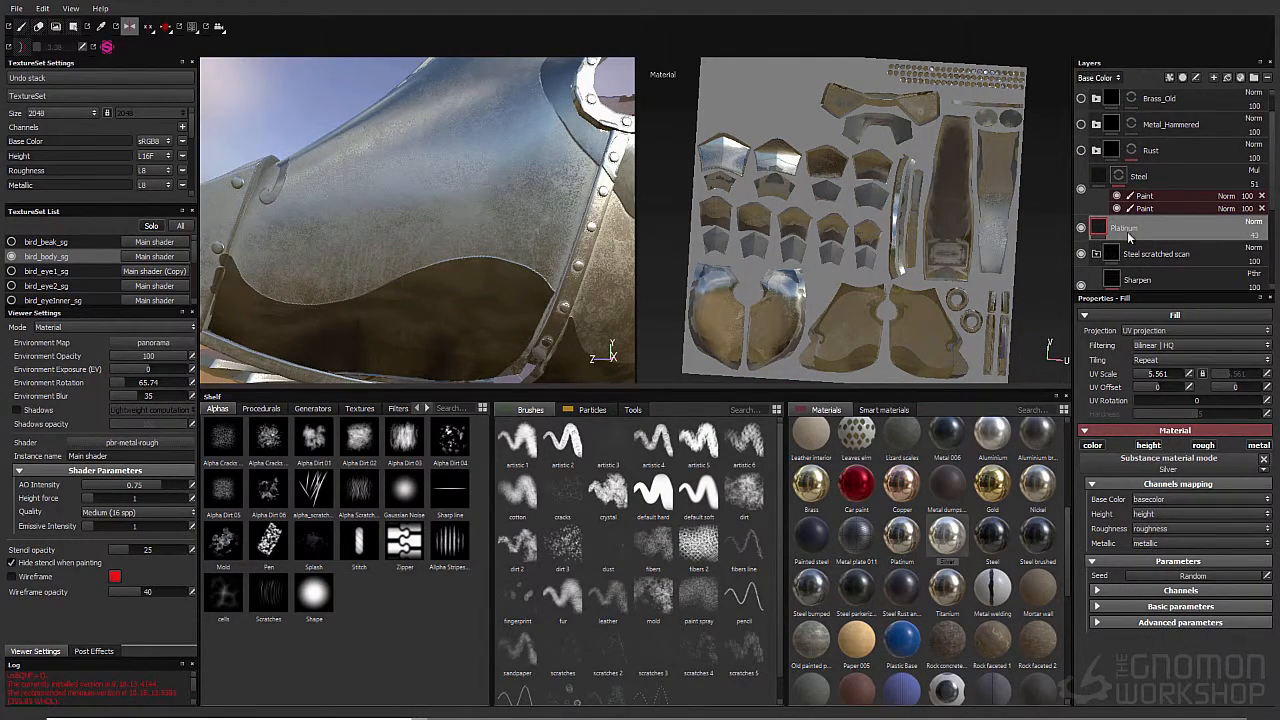
pyautogui.rightClick(1112, 228)
pyautogui.click(1138, 247)
pyautogui.moveTo(303, 222)
pyautogui.keyDown('alt'); pyautogui.mouseDown()
pyautogui.moveTo(432, 232)
pyautogui.moveTo(503, 194)
pyautogui.moveTo(530, 200)
pyautogui.moveTo(511, 129)
pyautogui.moveTo(323, 114)
pyautogui.mouseUp(); pyautogui.keyUp('alt')
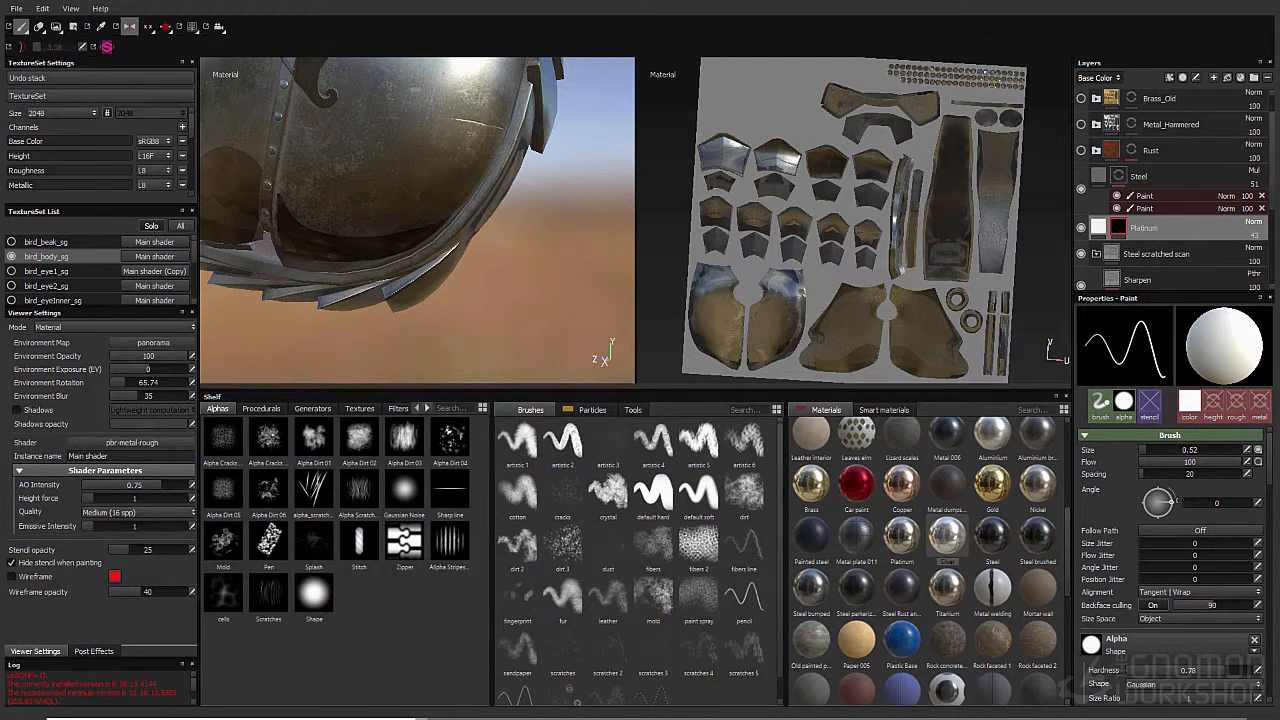
# Step: Switch to Photoshop to examine the scroll ornaments in the bird2.psd concept, and return to the texturing project
pyautogui.hotkey('alt', 'Tab')
pyautogui.moveTo(822, 412); pyautogui.dragTo(872, 402)
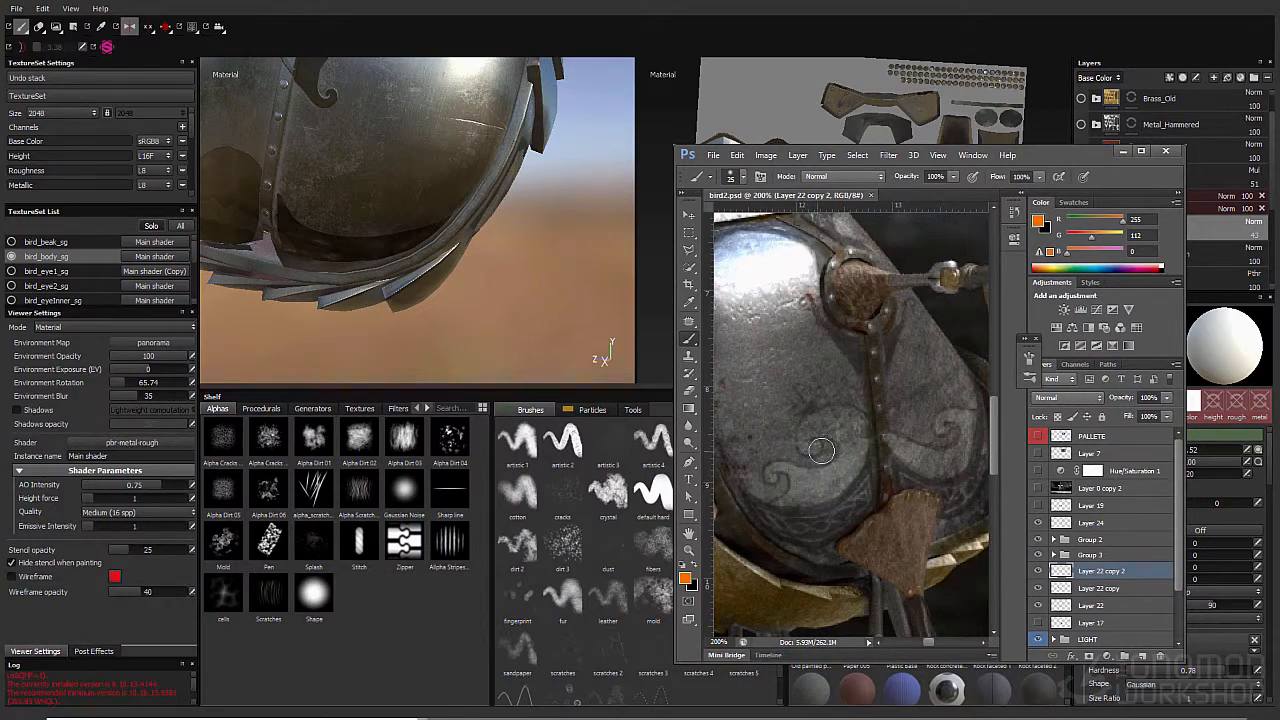
pyautogui.hotkey('alt', 'Tab')
pyautogui.hotkey('alt', 'Tab')
pyautogui.hotkey('alt', 'Tab')
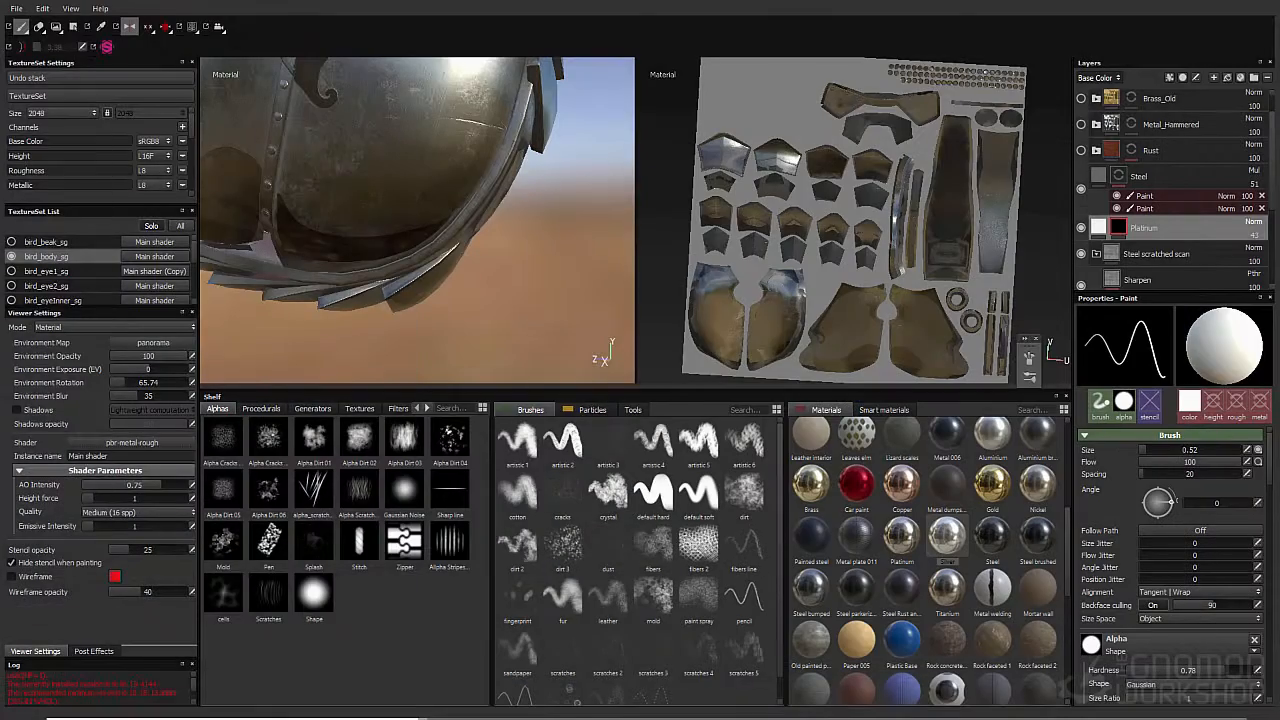
# Step: Paint a thin curling scroll line beside the riveted seam on the breast plate, using the upper Paint effect of the Steel mask
pyautogui.keyDown('alt'); pyautogui.moveTo(269, 169); pyautogui.dragTo(322, 233, button='middle'); pyautogui.keyUp('alt')
pyautogui.scroll(2, 322, 233)
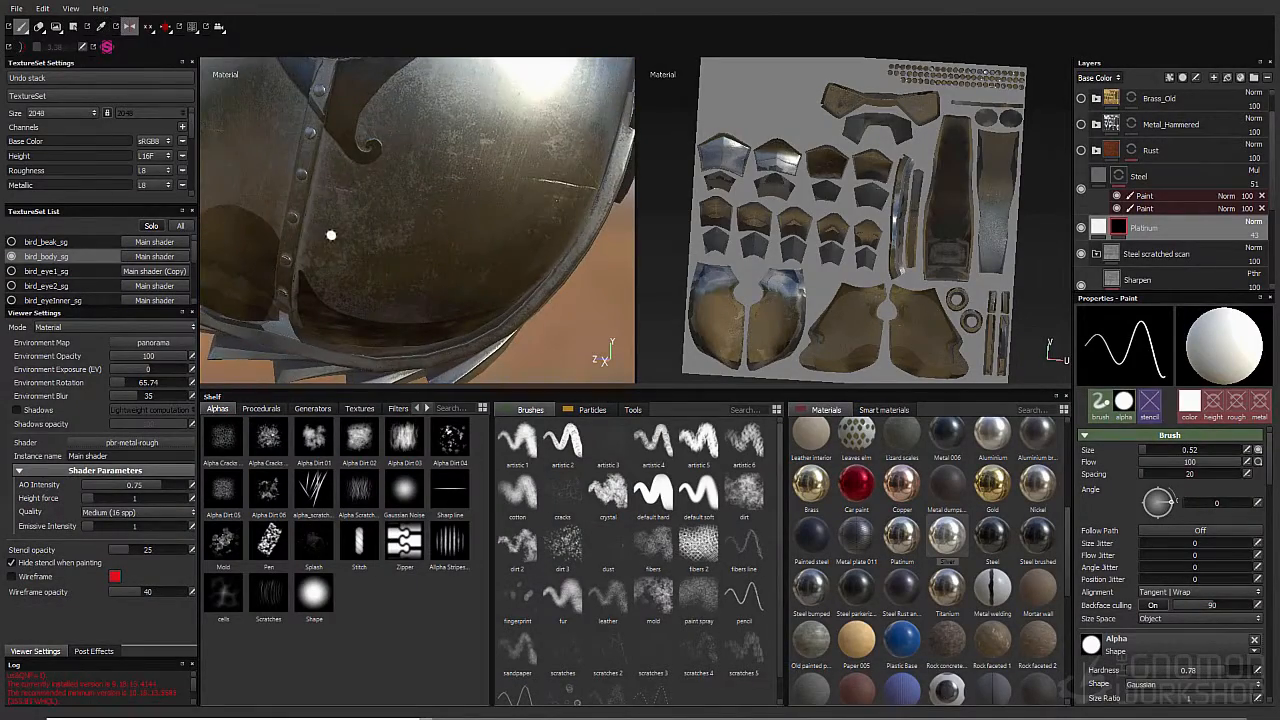
pyautogui.click(1139, 197)
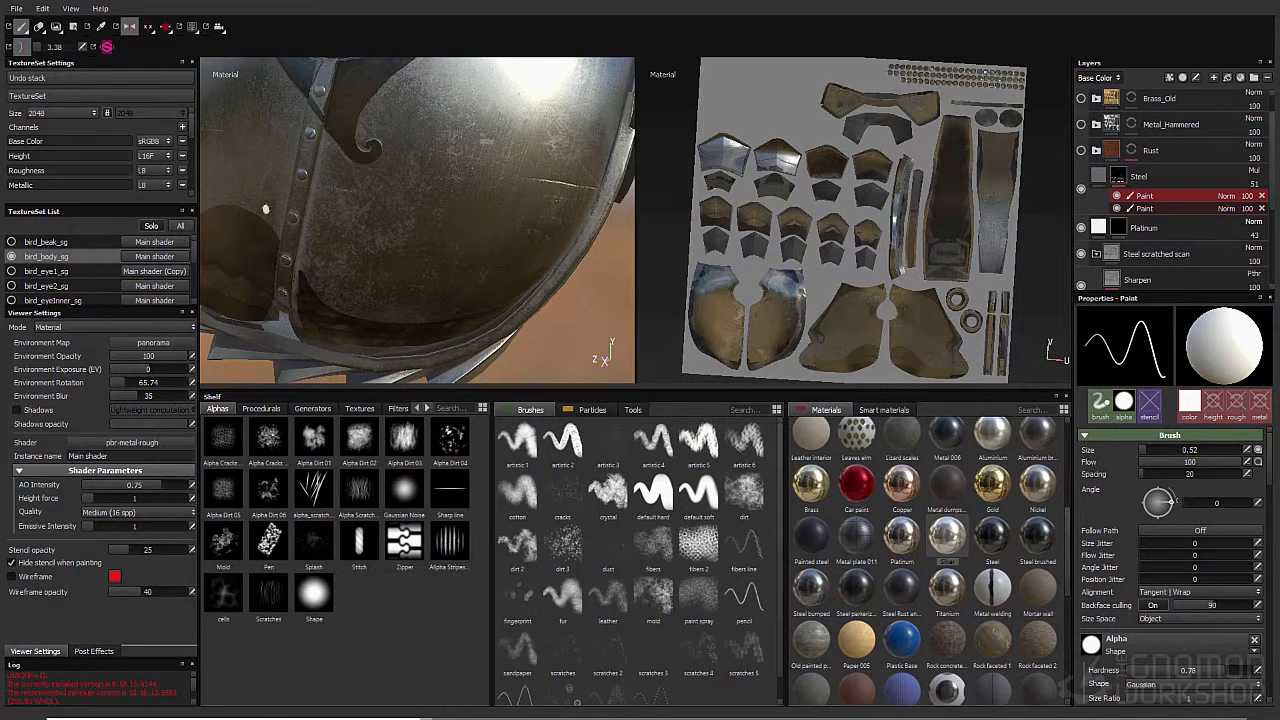
pyautogui.scroll(-4, 1259, 486)
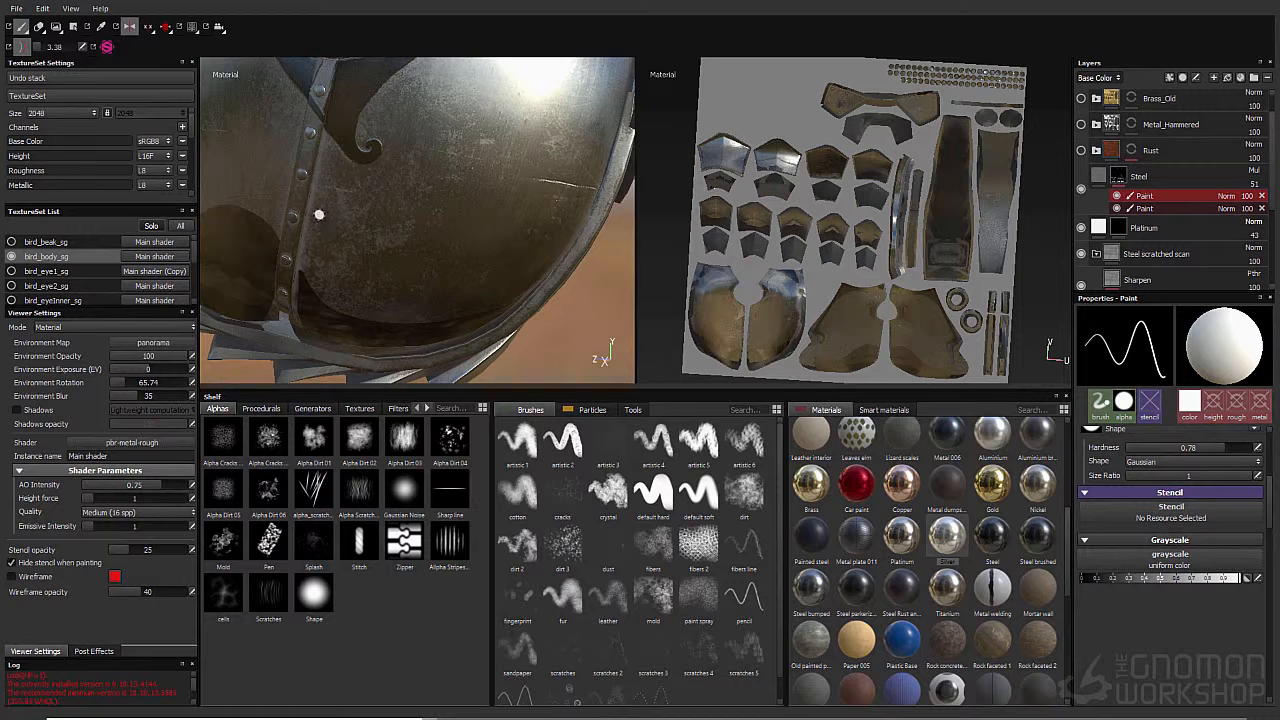
pyautogui.moveTo(324, 209)
pyautogui.mouseDown()
pyautogui.moveTo(396, 188)
pyautogui.moveTo(418, 229)
pyautogui.mouseUp()
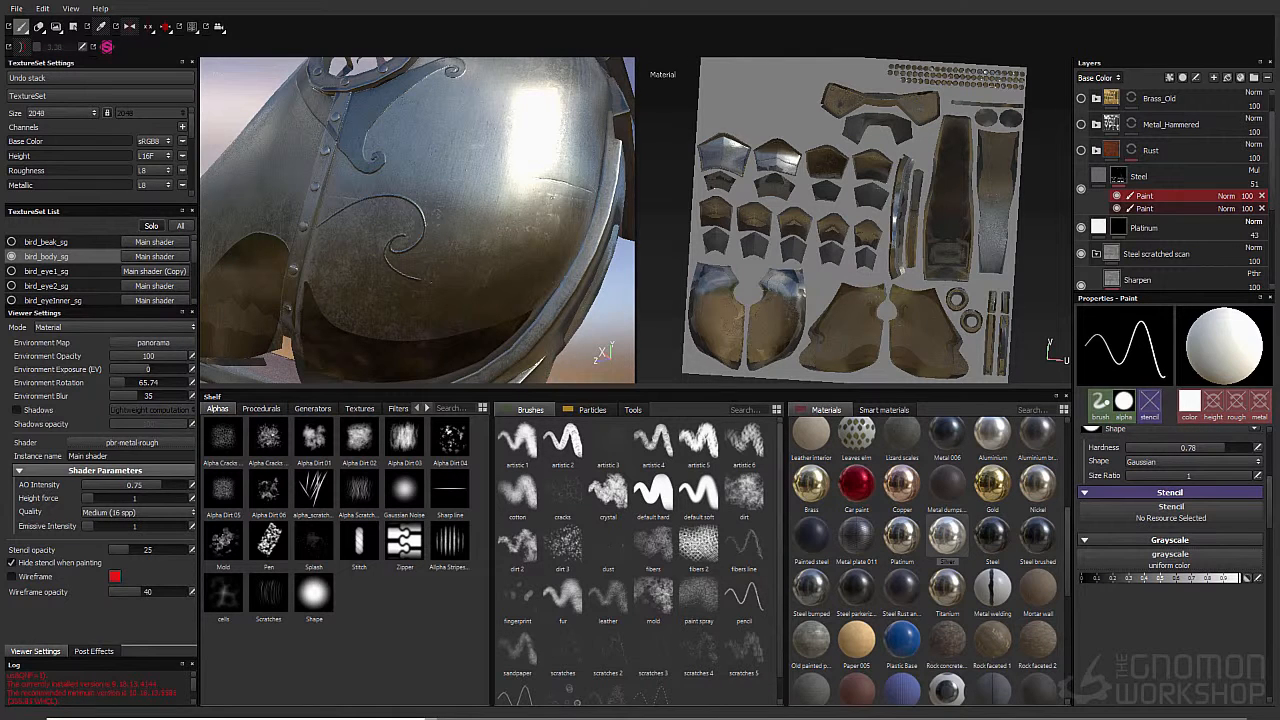
# Step: Extend the ornament across the breast plate with a second flowing scroll that ends in a curl
pyautogui.keyDown('alt'); pyautogui.moveTo(600, 299); pyautogui.dragTo(435, 231); pyautogui.keyUp('alt')
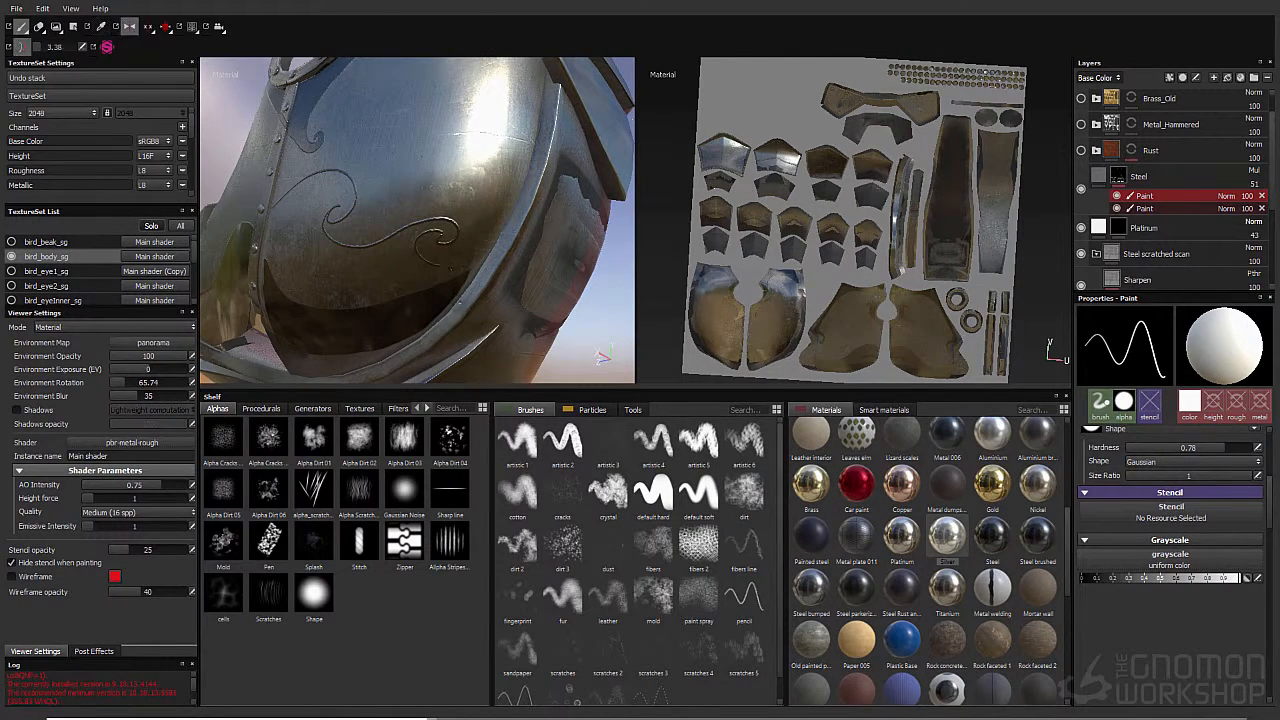
pyautogui.keyDown('alt'); pyautogui.keyDown('shift'); pyautogui.moveTo(435, 232); pyautogui.dragTo(464, 273); pyautogui.keyUp('shift'); pyautogui.keyUp('alt')
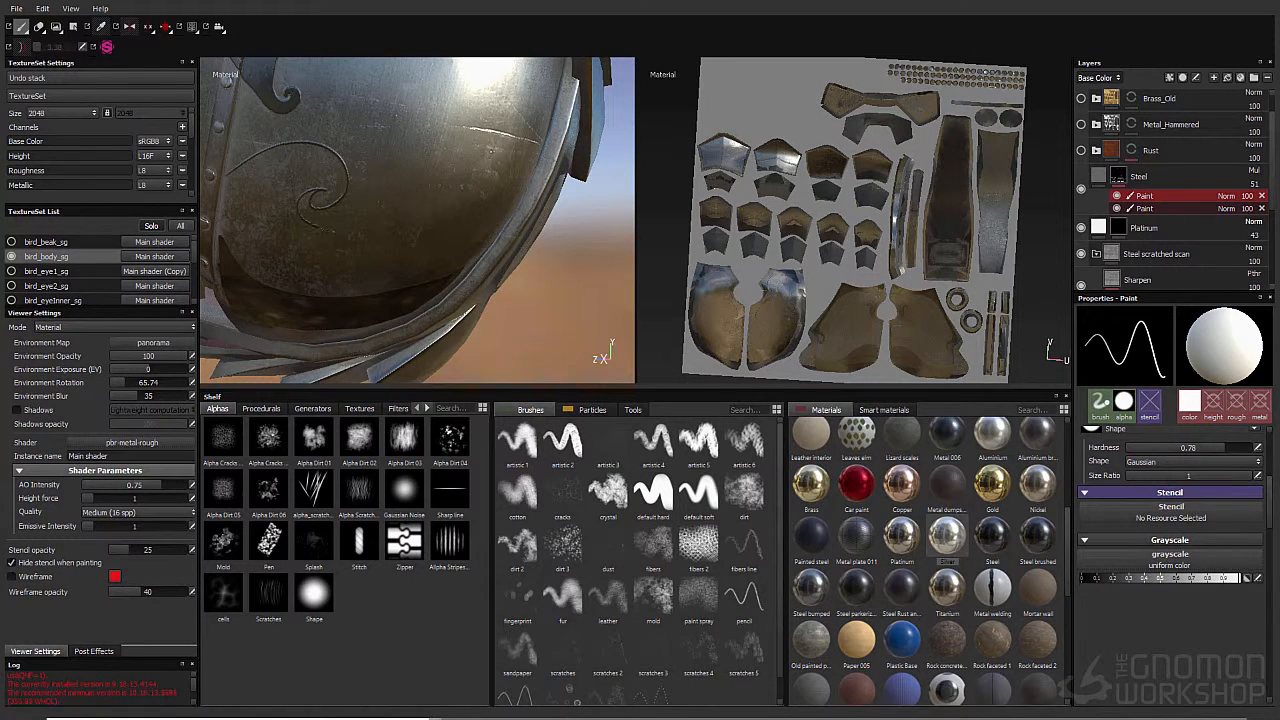
pyautogui.keyDown('alt'); pyautogui.moveTo(440, 245); pyautogui.dragTo(392, 212); pyautogui.keyUp('alt')
pyautogui.keyDown('alt'); pyautogui.moveTo(349, 251); pyautogui.dragTo(389, 249); pyautogui.keyUp('alt')
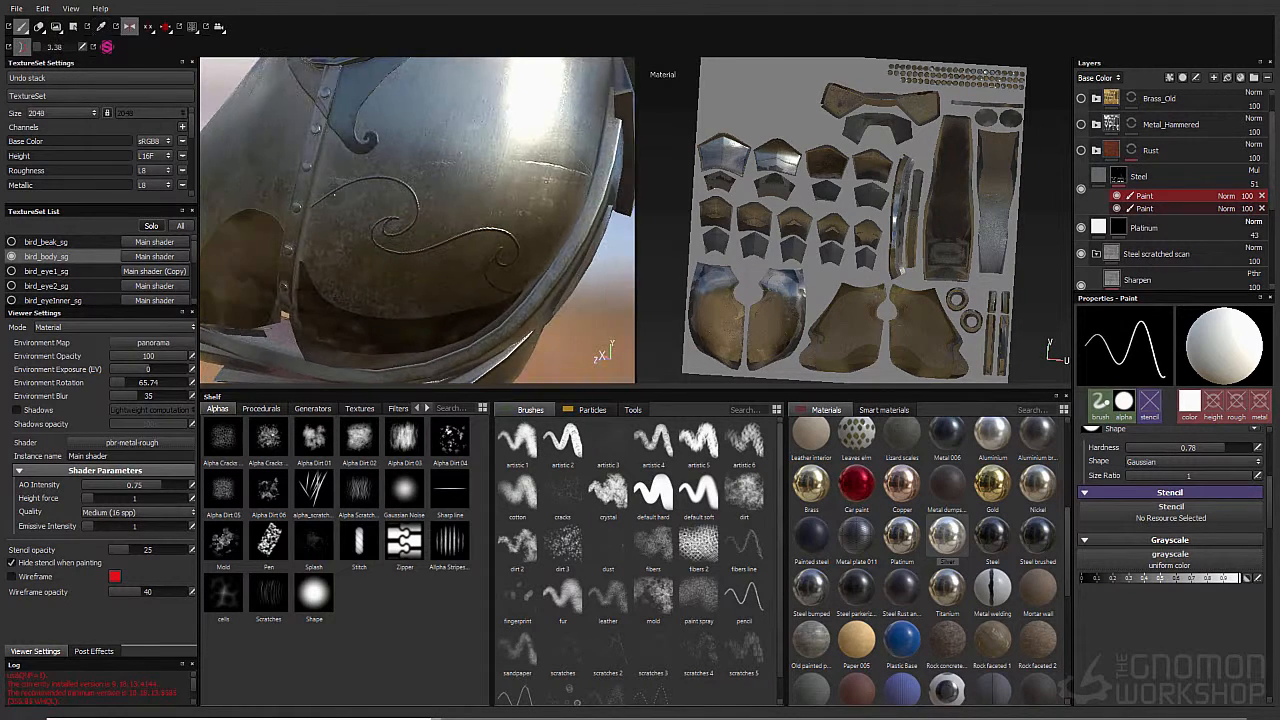
# Step: Erase the inner curl of the first scroll with black, and repaint its end in white using Lazy Mouse
pyautogui.press('x')
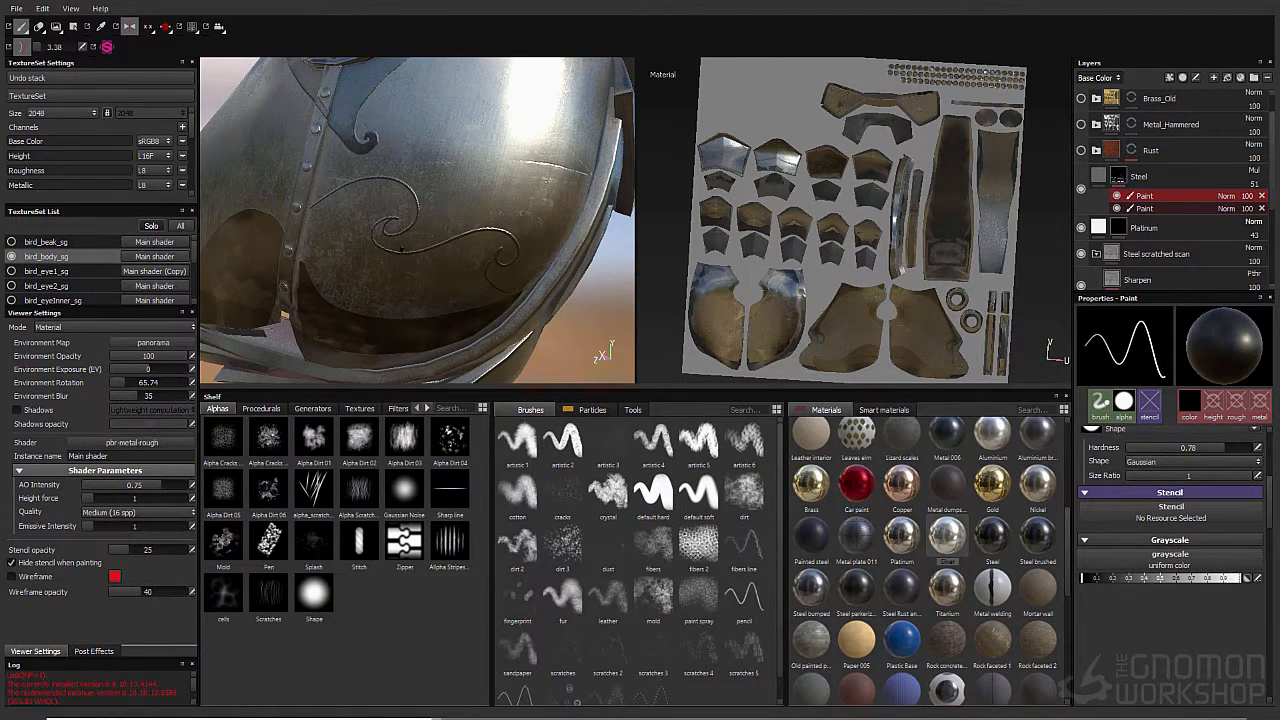
pyautogui.press('x')
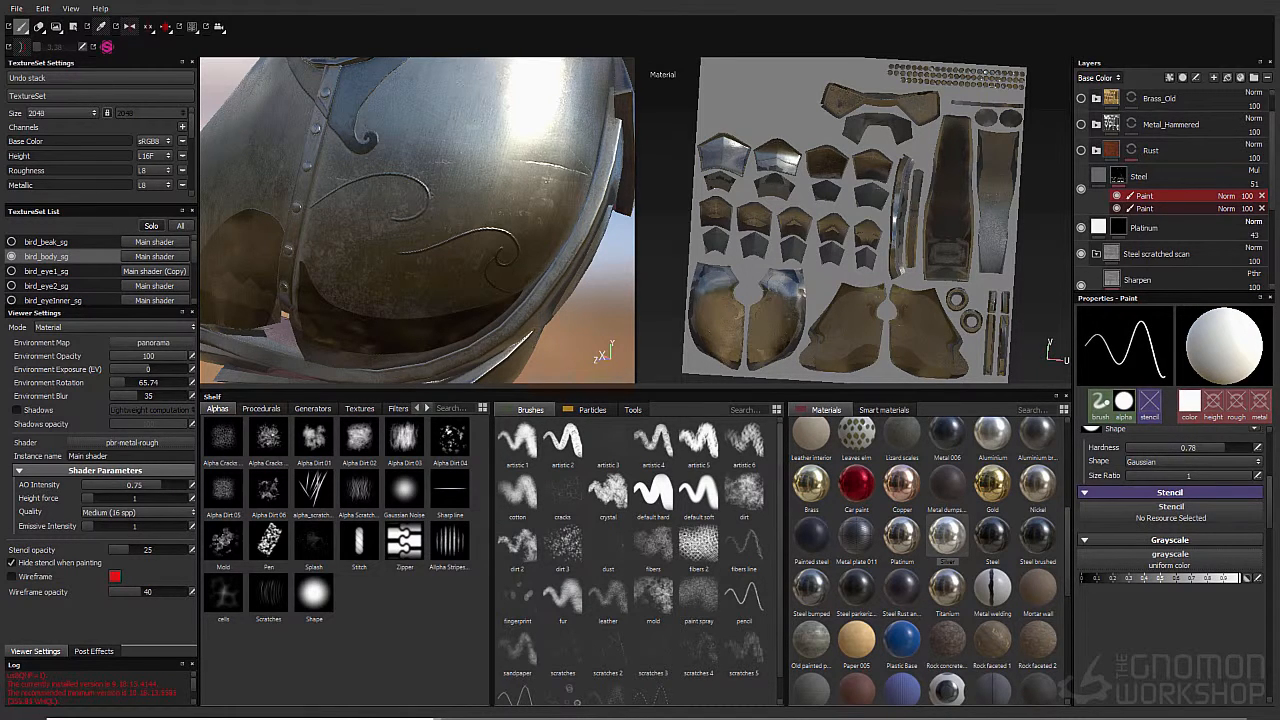
pyautogui.hotkey('ctrl', 'z')
pyautogui.press('l')
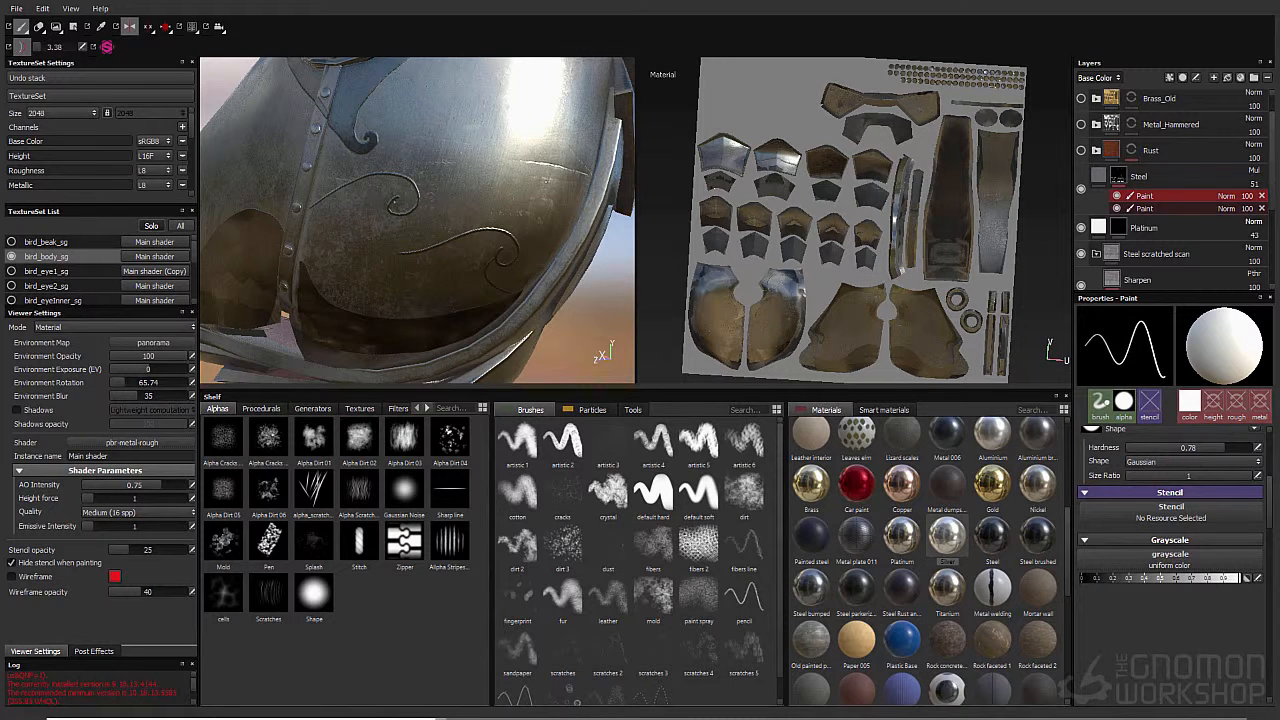
# Step: Paint a curve linking the start of the second scroll to the first scroll's curl on the breast plate
pyautogui.press('l')
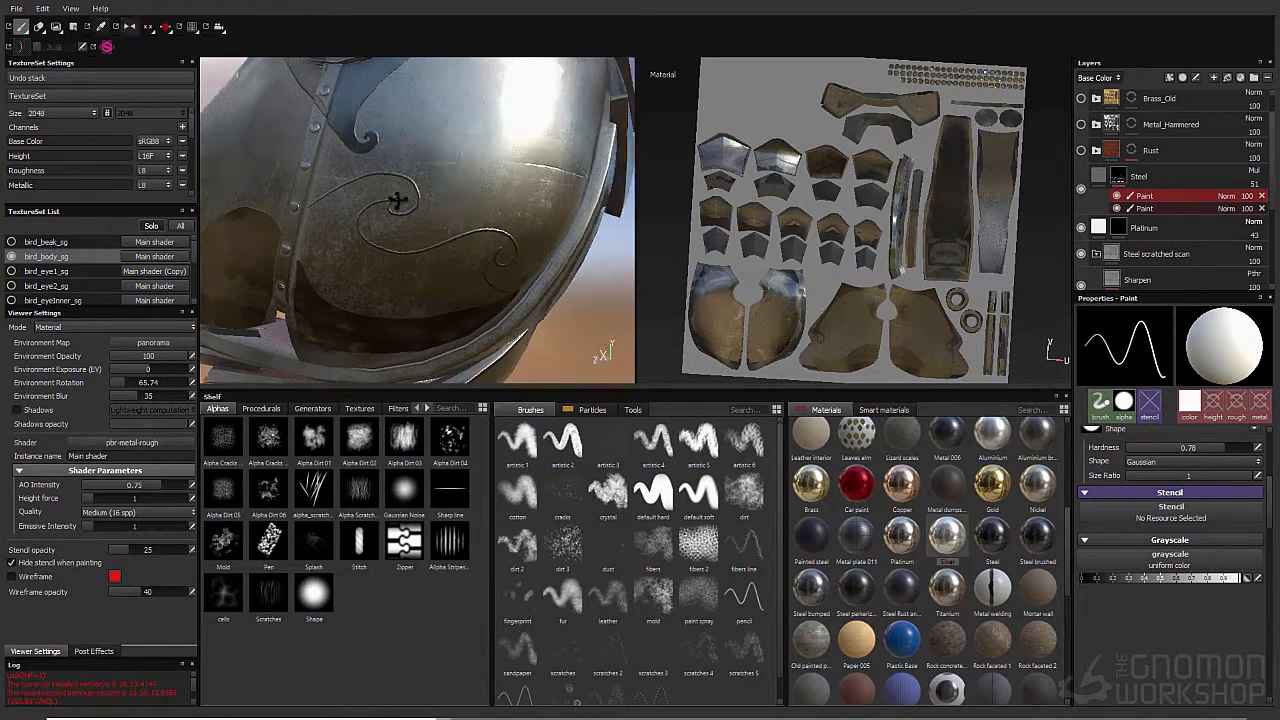
pyautogui.moveTo(398, 198)
pyautogui.keyDown('alt'); pyautogui.mouseDown()
pyautogui.moveTo(405, 129)
pyautogui.moveTo(400, 205)
pyautogui.mouseUp(); pyautogui.keyUp('alt')
pyautogui.keyDown('alt'); pyautogui.moveTo(311, 194); pyautogui.dragTo(560, 243, button='right'); pyautogui.keyUp('alt')
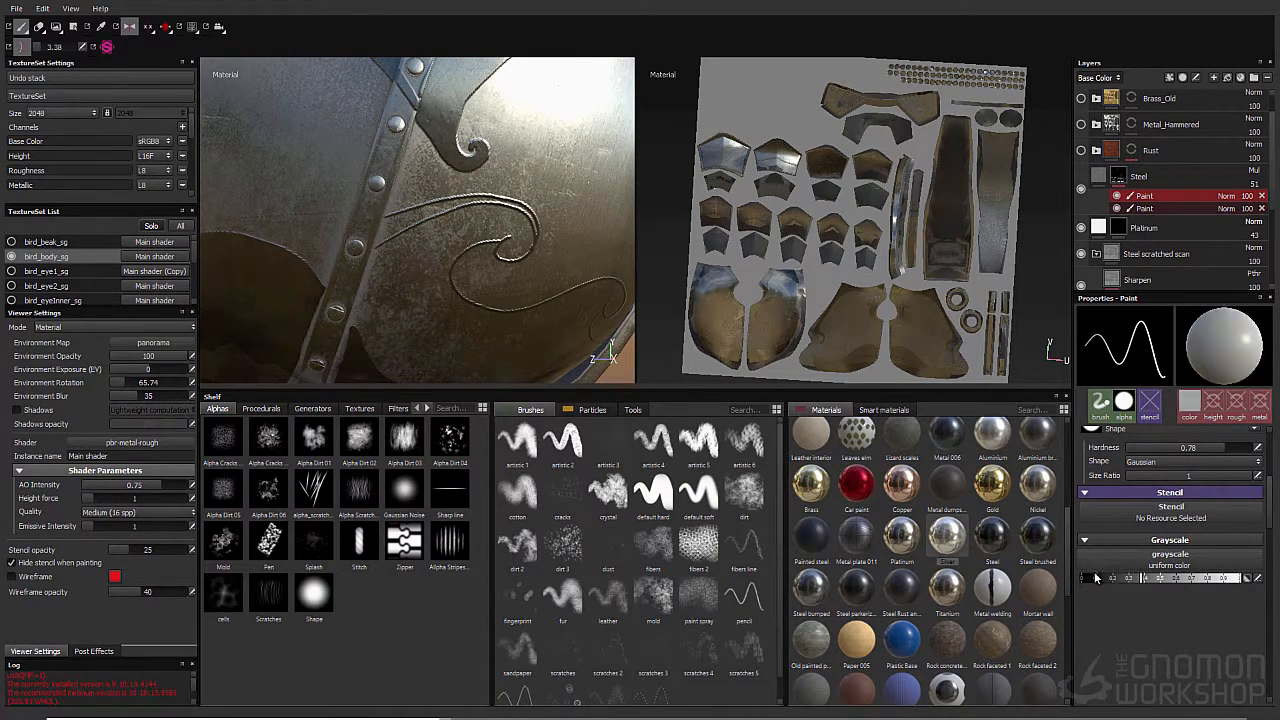
# Step: Erase the first breast-plate scroll and its link to the second scroll with black, and set the Lazy Mouse distance to 2.46
pyautogui.moveTo(371, 251)
pyautogui.keyDown('shift'); pyautogui.mouseDown(button='right')
pyautogui.moveTo(345, 245)
pyautogui.moveTo(427, 231)
pyautogui.mouseUp(button='right'); pyautogui.keyUp('shift')
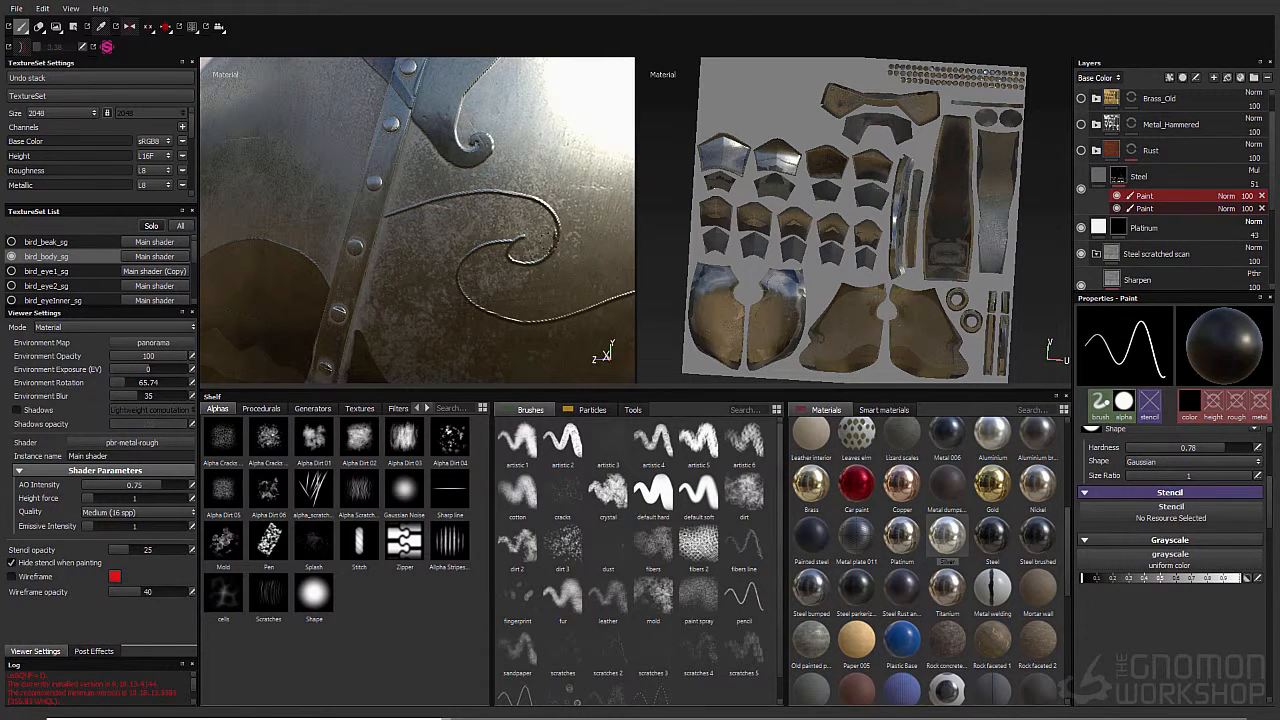
pyautogui.keyDown('alt'); pyautogui.moveTo(543, 223); pyautogui.dragTo(321, 172); pyautogui.keyUp('alt')
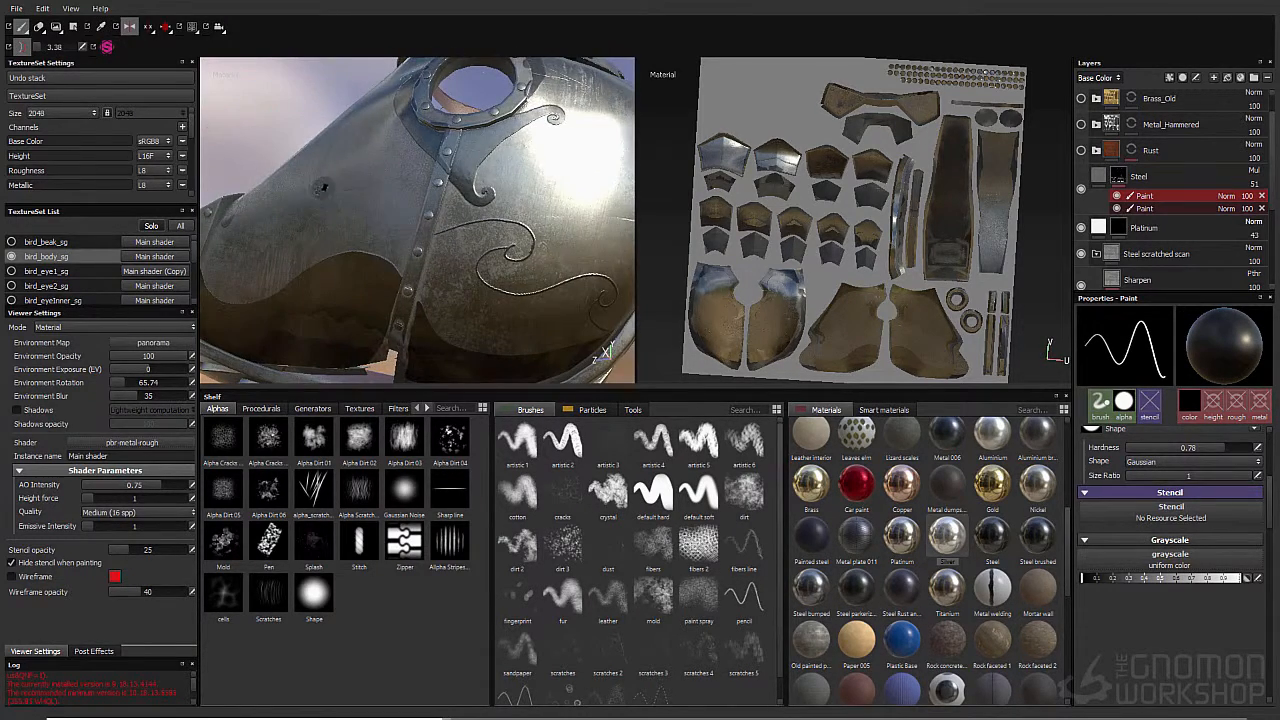
pyautogui.moveTo(503, 255)
pyautogui.mouseDown()
pyautogui.moveTo(492, 221)
pyautogui.moveTo(499, 291)
pyautogui.mouseUp()
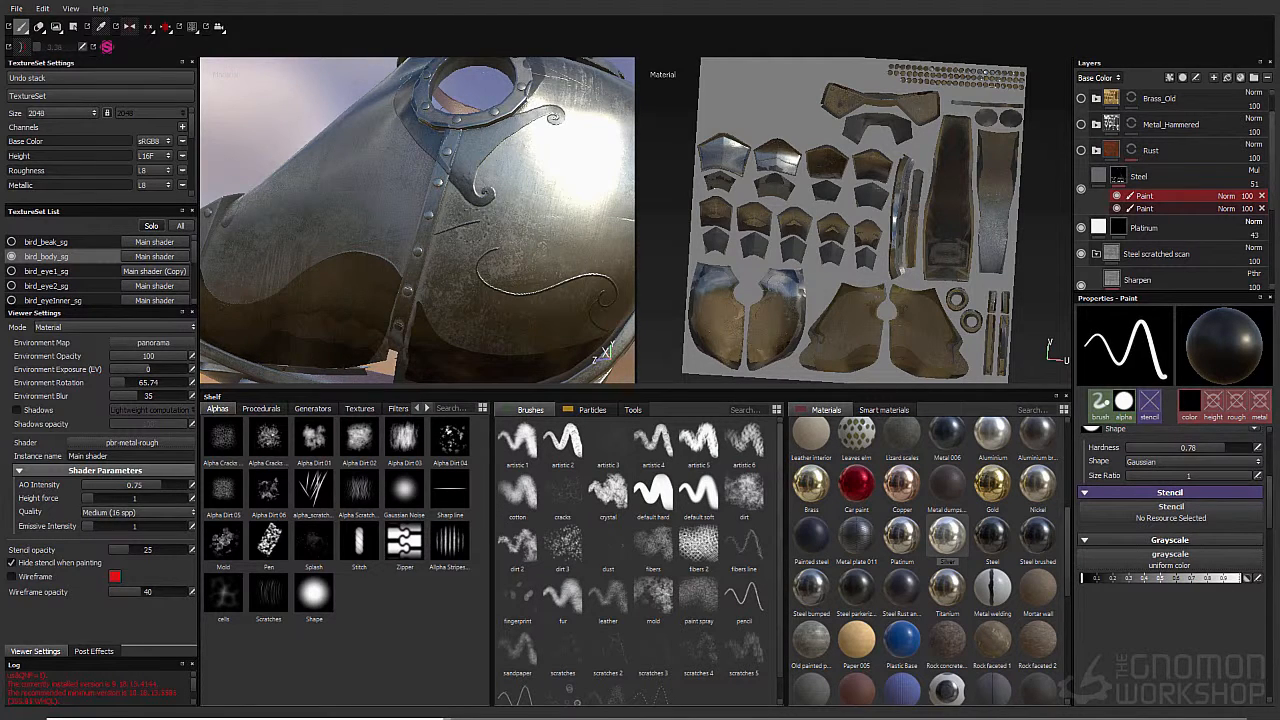
pyautogui.moveTo(500, 293)
pyautogui.keyDown('ctrl'); pyautogui.mouseDown(button='right')
pyautogui.moveTo(514, 293)
pyautogui.moveTo(492, 294)
pyautogui.mouseUp(button='right'); pyautogui.keyUp('ctrl')
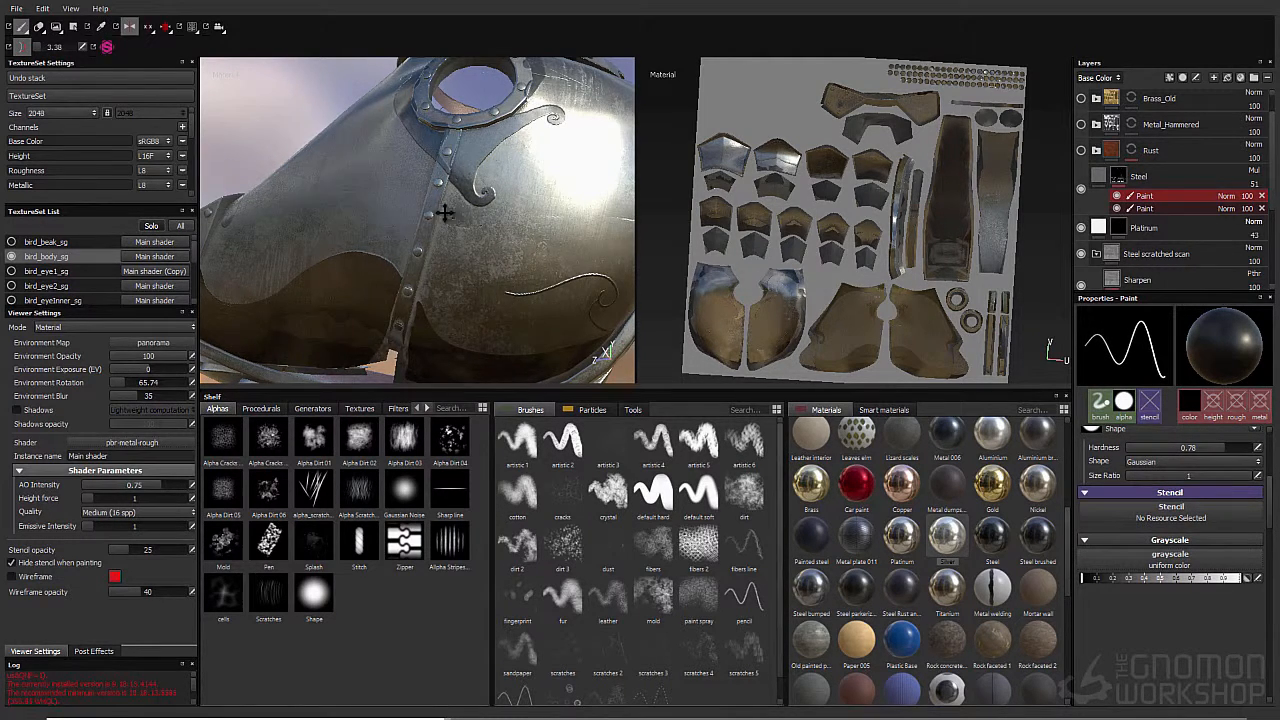
pyautogui.keyDown('alt'); pyautogui.moveTo(445, 213); pyautogui.dragTo(503, 203, button='right'); pyautogui.keyUp('alt')
pyautogui.click(43, 49)
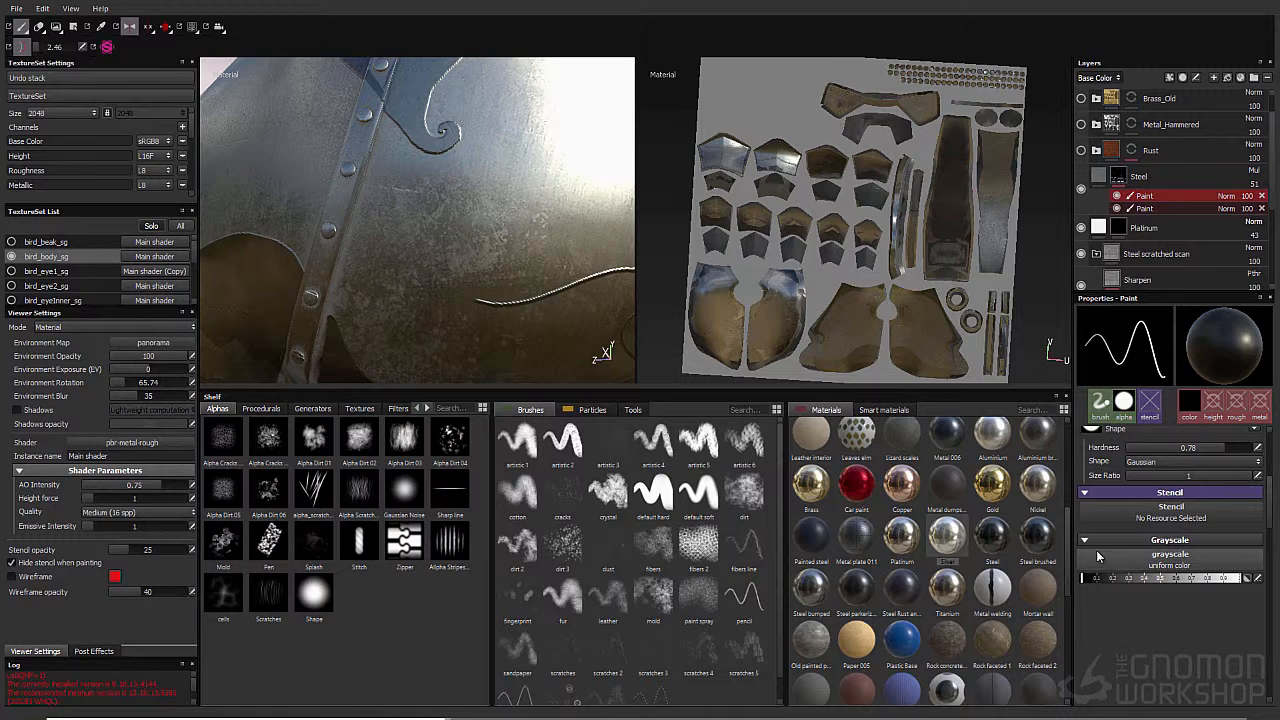
# Step: Try to repaint the first scroll in white, running from the riveted seam into a spiral curl
pyautogui.press('x')
pyautogui.moveTo(445, 224); pyautogui.dragTo(447, 222)
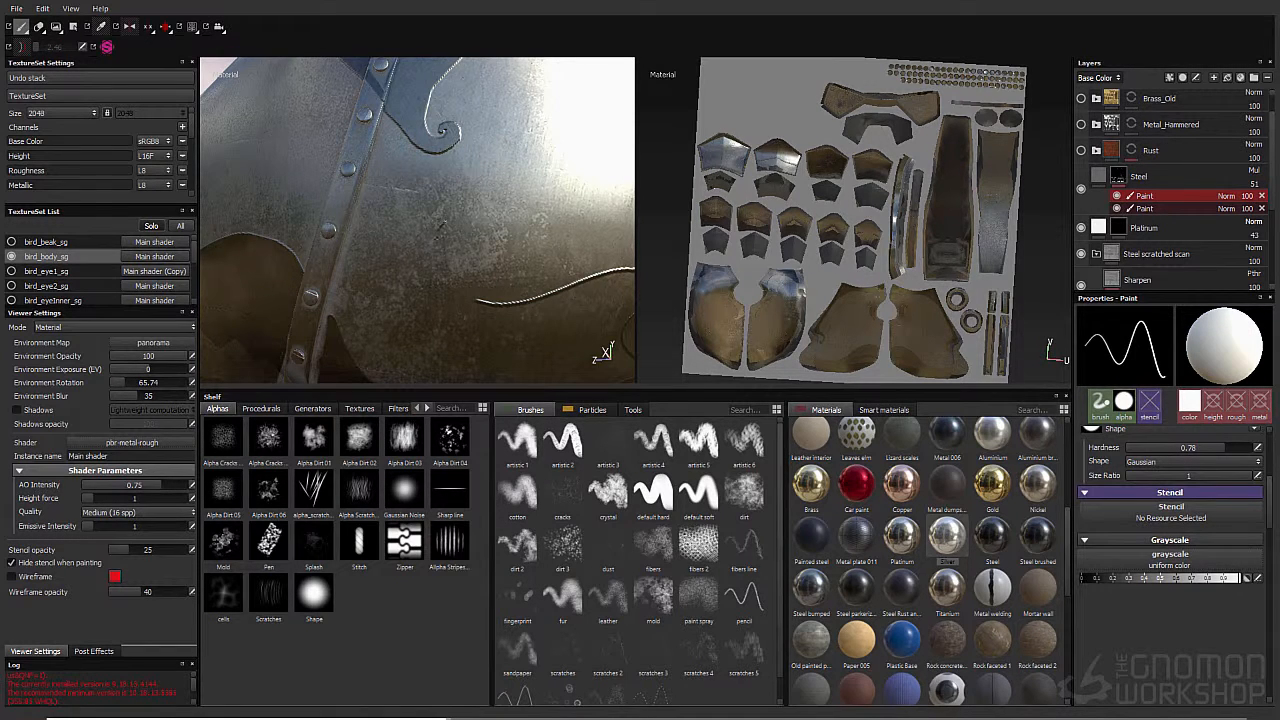
pyautogui.moveTo(358, 212); pyautogui.dragTo(353, 218)
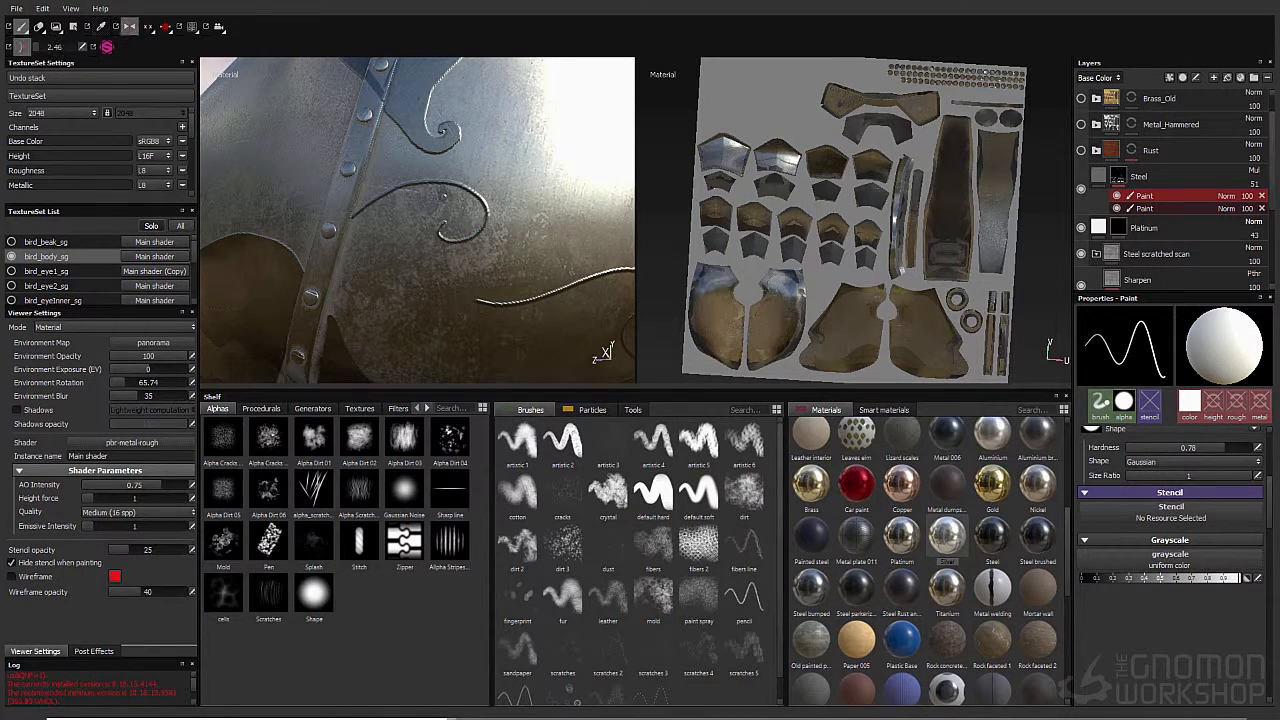
pyautogui.moveTo(454, 222); pyautogui.dragTo(378, 217)
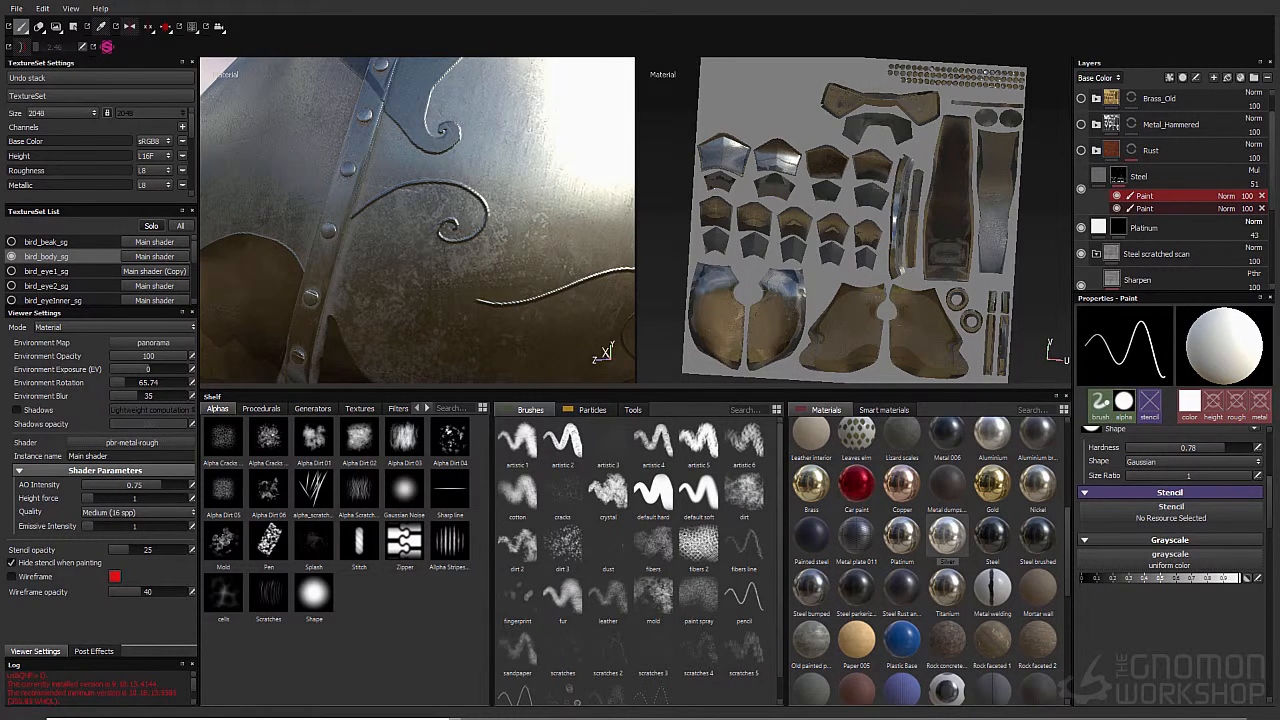
# Step: Undo the repainted first scroll on the breast plate
pyautogui.hotkey('ctrl', 'z')
pyautogui.keyDown('alt'); pyautogui.moveTo(414, 217); pyautogui.dragTo(345, 205); pyautogui.keyUp('alt')
pyautogui.keyDown('alt'); pyautogui.moveTo(345, 205); pyautogui.dragTo(420, 190, button='right'); pyautogui.keyUp('alt')
pyautogui.hotkey('ctrl', 'z')
pyautogui.hotkey('ctrl', 'z')
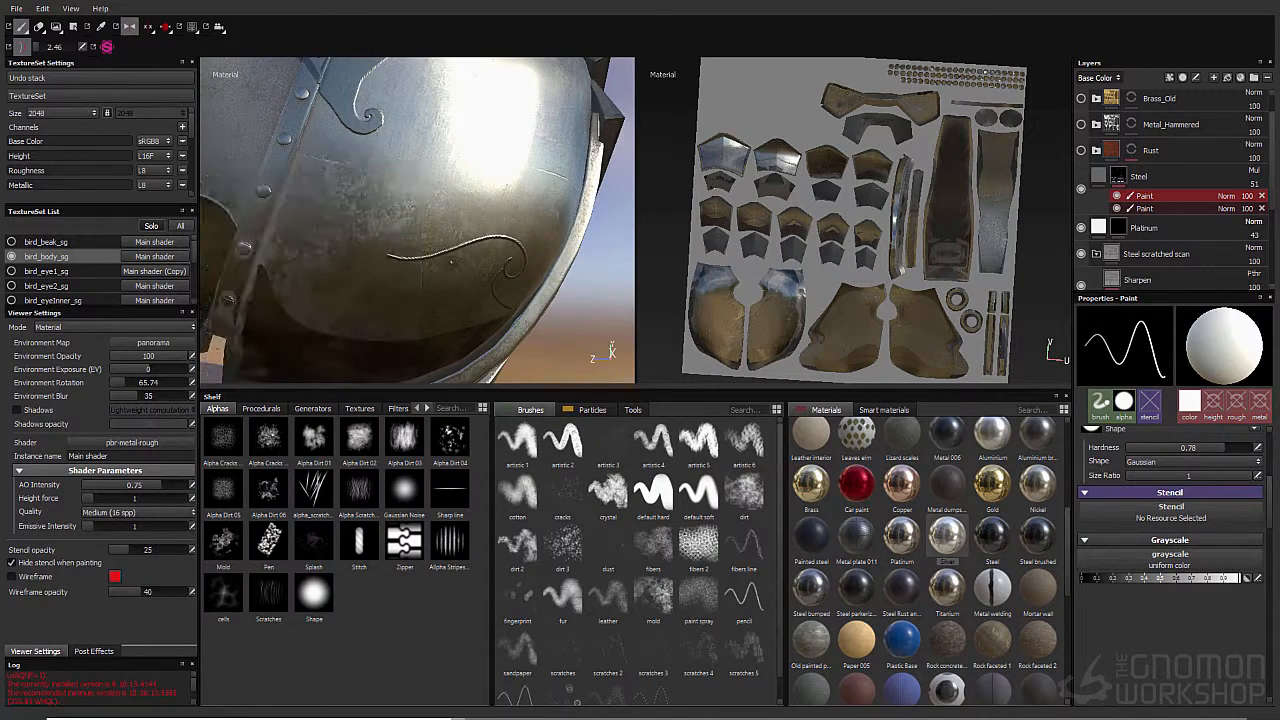
# Step: Repaint the first scroll in white from the riveted seam into a curl, and link it to the second scroll
pyautogui.keyDown('alt'); pyautogui.moveTo(451, 262); pyautogui.dragTo(311, 168); pyautogui.keyUp('alt')
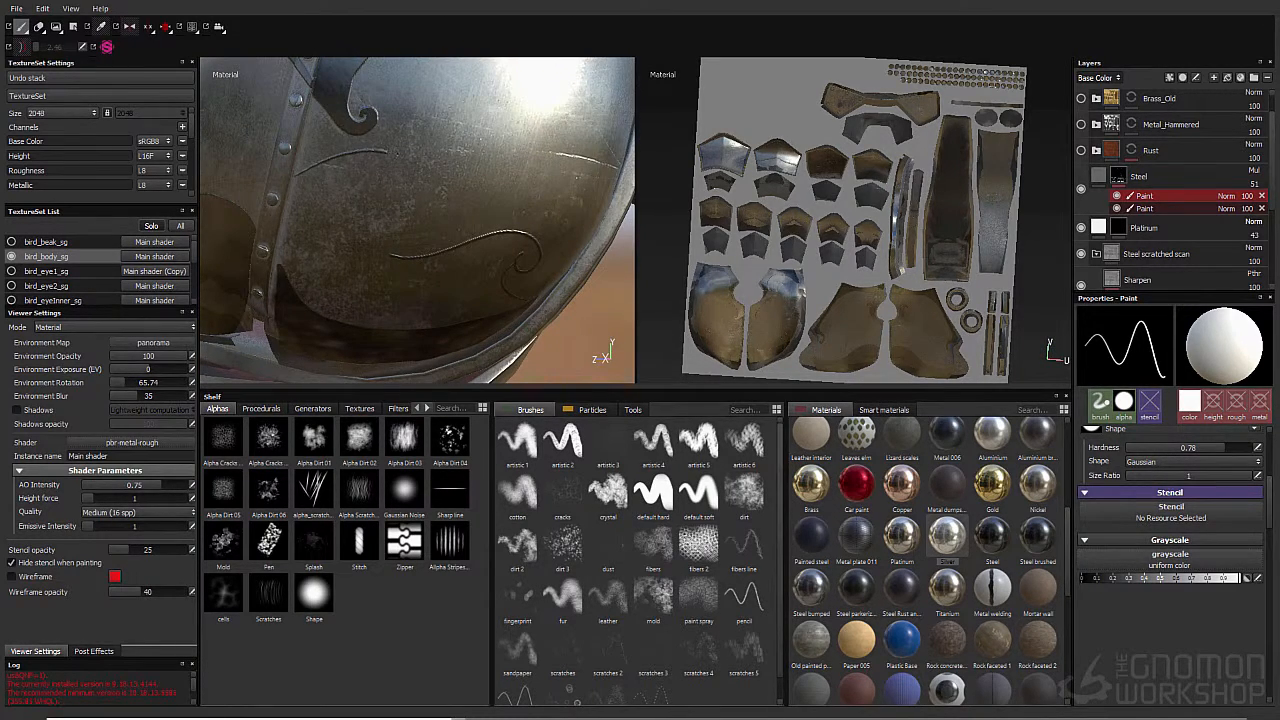
pyautogui.hotkey('ctrl', 'z')
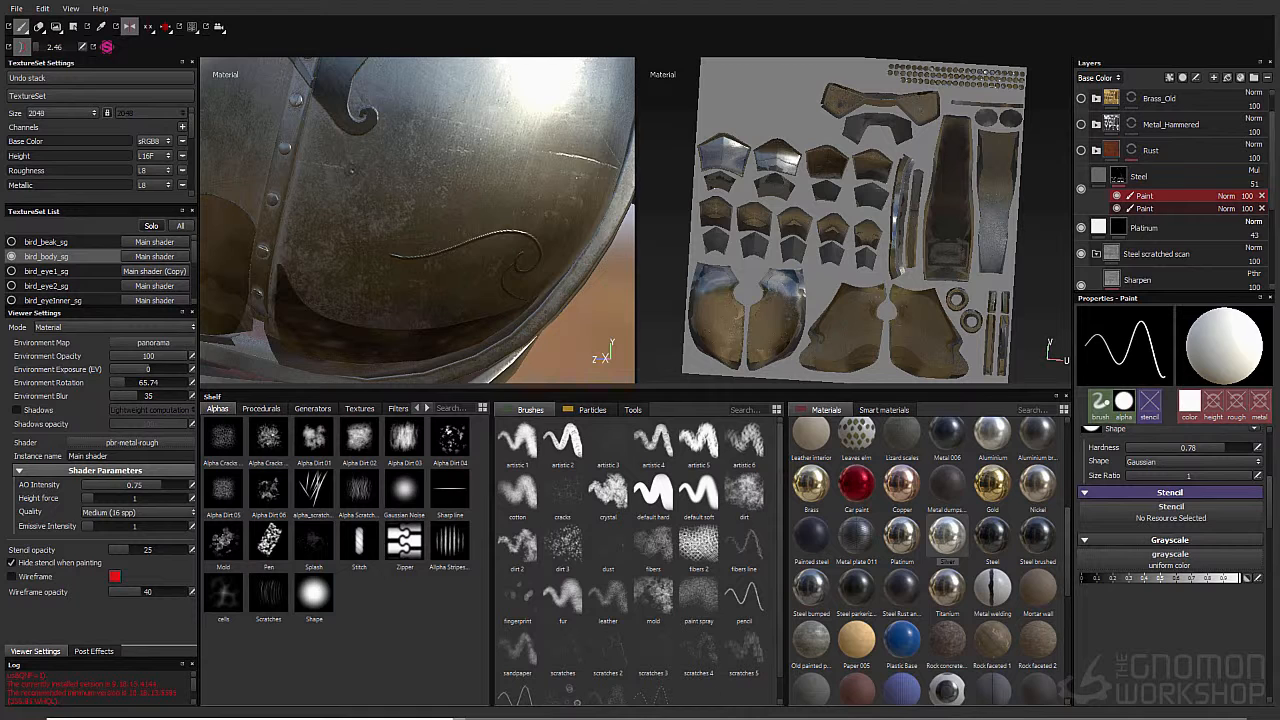
pyautogui.moveTo(293, 185); pyautogui.dragTo(310, 163)
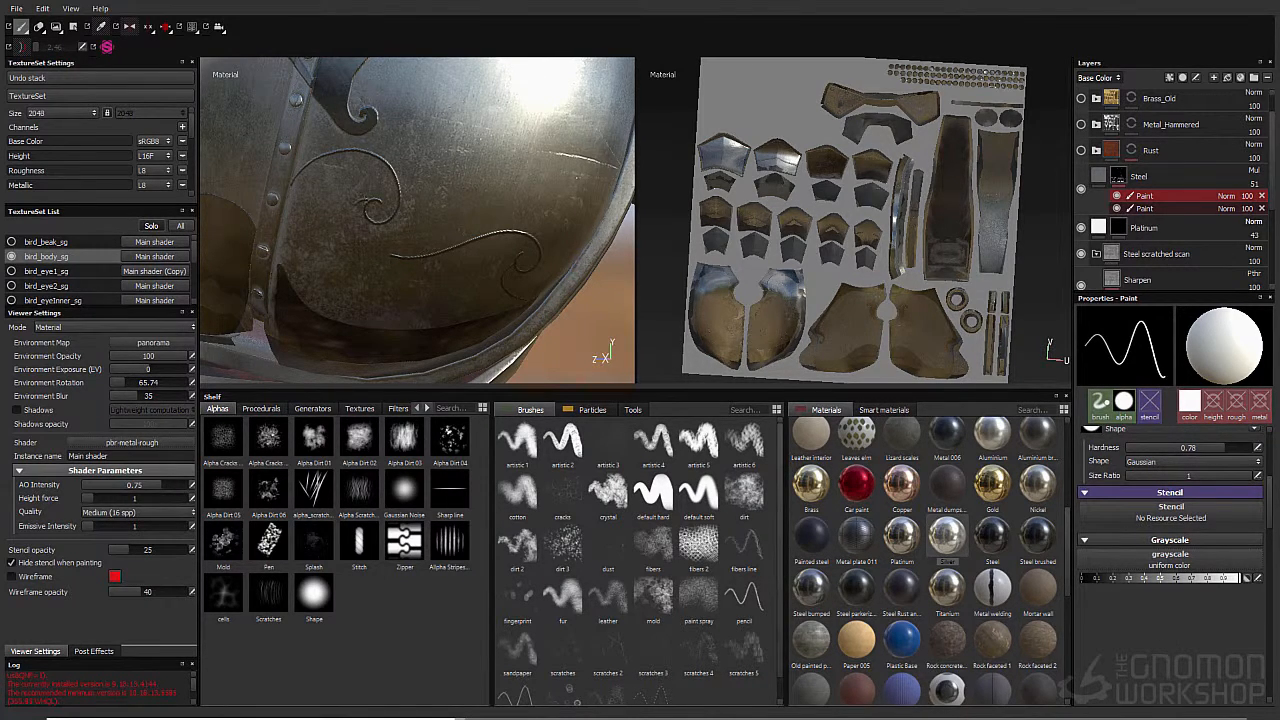
pyautogui.keyDown('alt'); pyautogui.moveTo(419, 197); pyautogui.dragTo(450, 280); pyautogui.keyUp('alt')
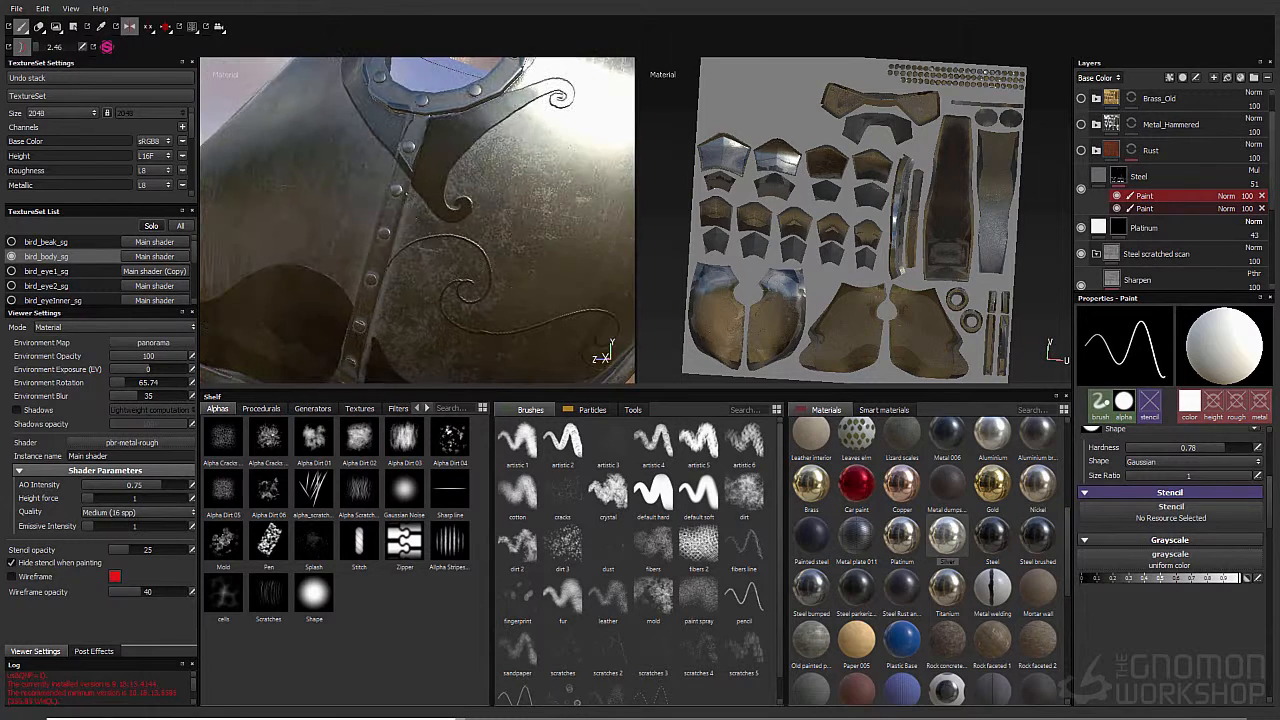
# Step: Carry the scroll line from the breast plate across the riveted seam onto the adjoining side plate
pyautogui.moveTo(409, 240)
pyautogui.keyDown('alt'); pyautogui.mouseDown()
pyautogui.moveTo(407, 213)
pyautogui.moveTo(430, 250)
pyautogui.mouseUp(); pyautogui.keyUp('alt')
pyautogui.keyDown('alt'); pyautogui.moveTo(271, 226); pyautogui.dragTo(450, 268); pyautogui.keyUp('alt')
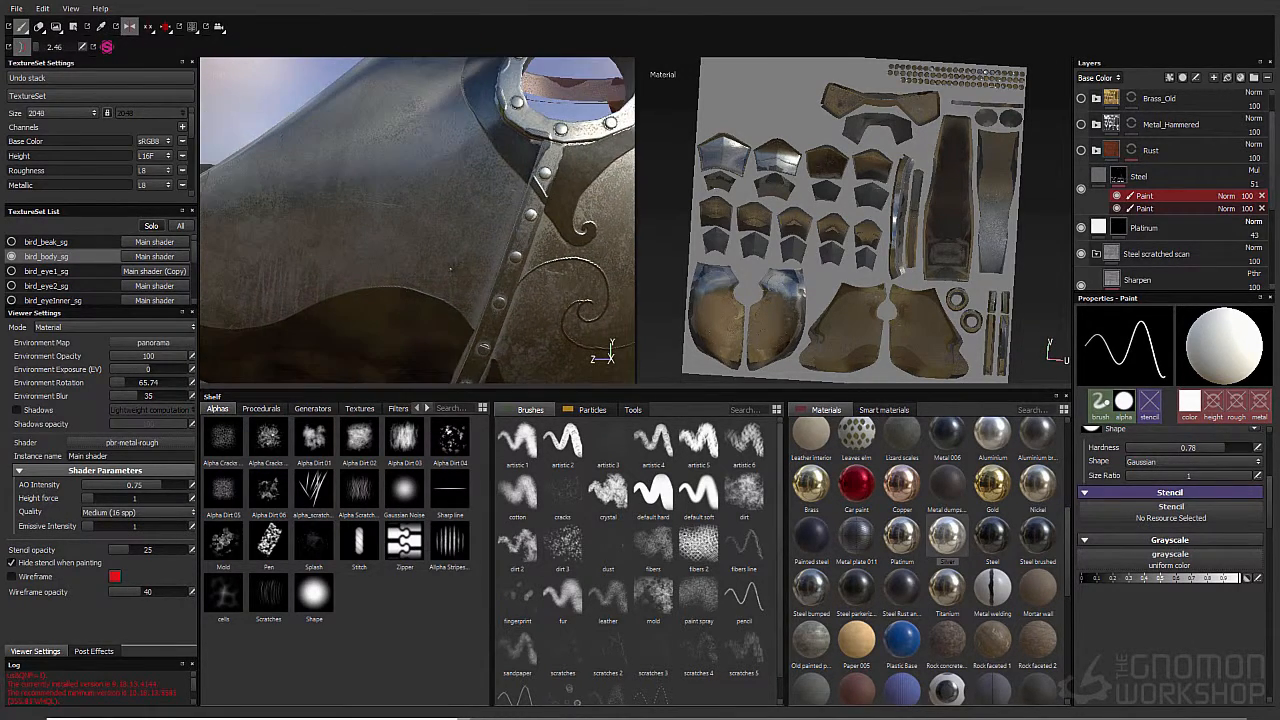
pyautogui.press('p')
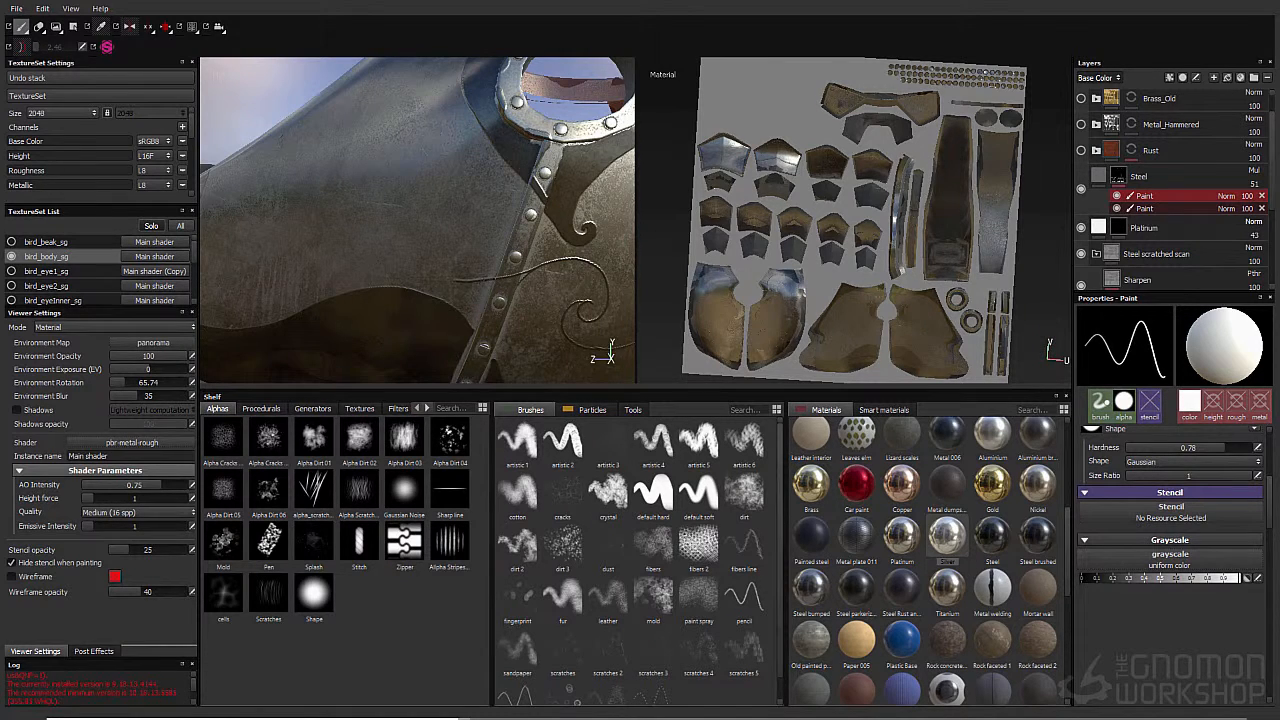
pyautogui.moveTo(375, 225)
pyautogui.keyDown('alt'); pyautogui.mouseDown()
pyautogui.moveTo(500, 230)
pyautogui.moveTo(450, 268)
pyautogui.mouseUp(); pyautogui.keyUp('alt')
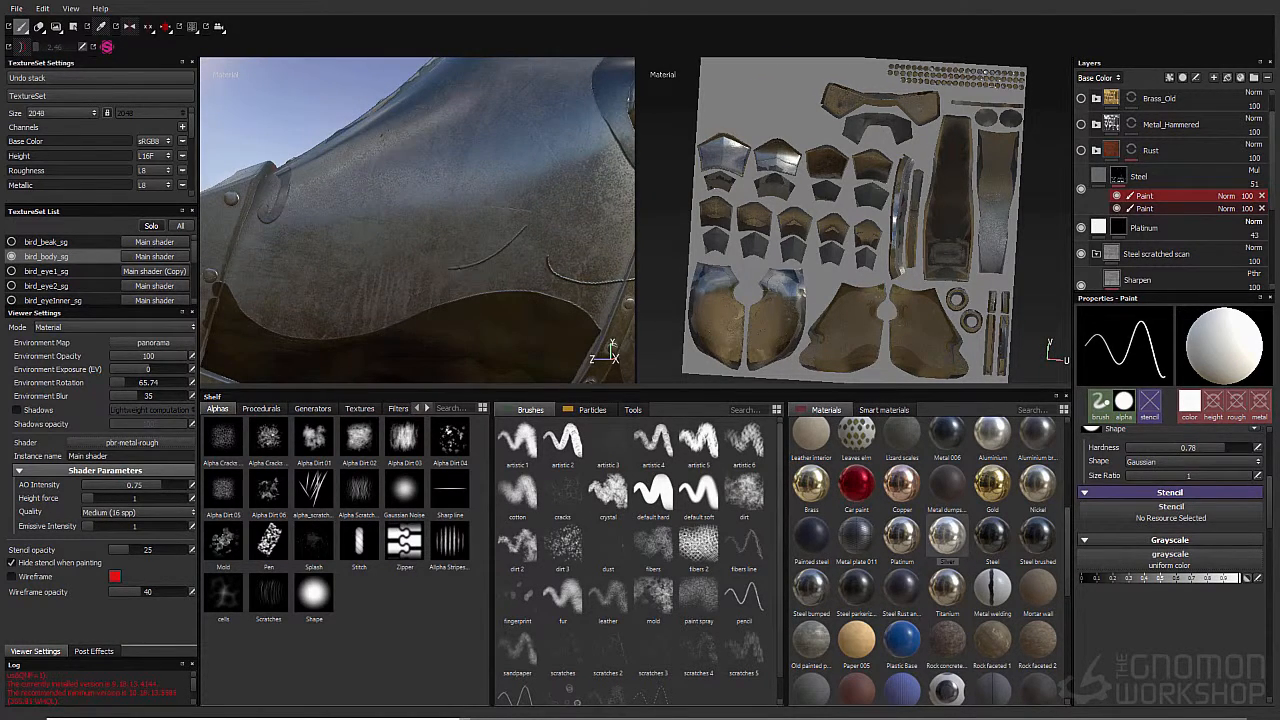
# Step: Paint a chain of linked curling scrolls along the side plate, above its dark wavy border
pyautogui.hotkey('ctrl', 'z')
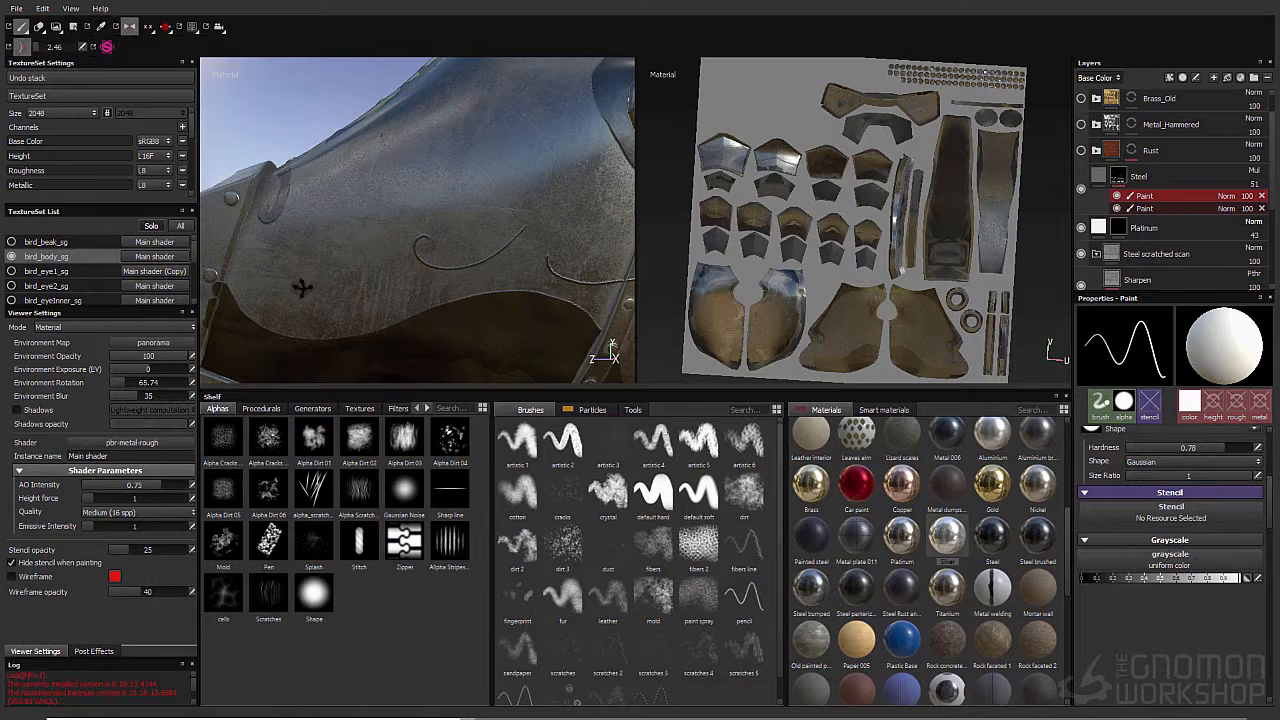
pyautogui.moveTo(300, 282)
pyautogui.keyDown('alt'); pyautogui.mouseDown()
pyautogui.moveTo(345, 248)
pyautogui.moveTo(322, 228)
pyautogui.mouseUp(); pyautogui.keyUp('alt')
pyautogui.keyDown('alt'); pyautogui.moveTo(322, 228); pyautogui.dragTo(378, 240, button='middle'); pyautogui.keyUp('alt')
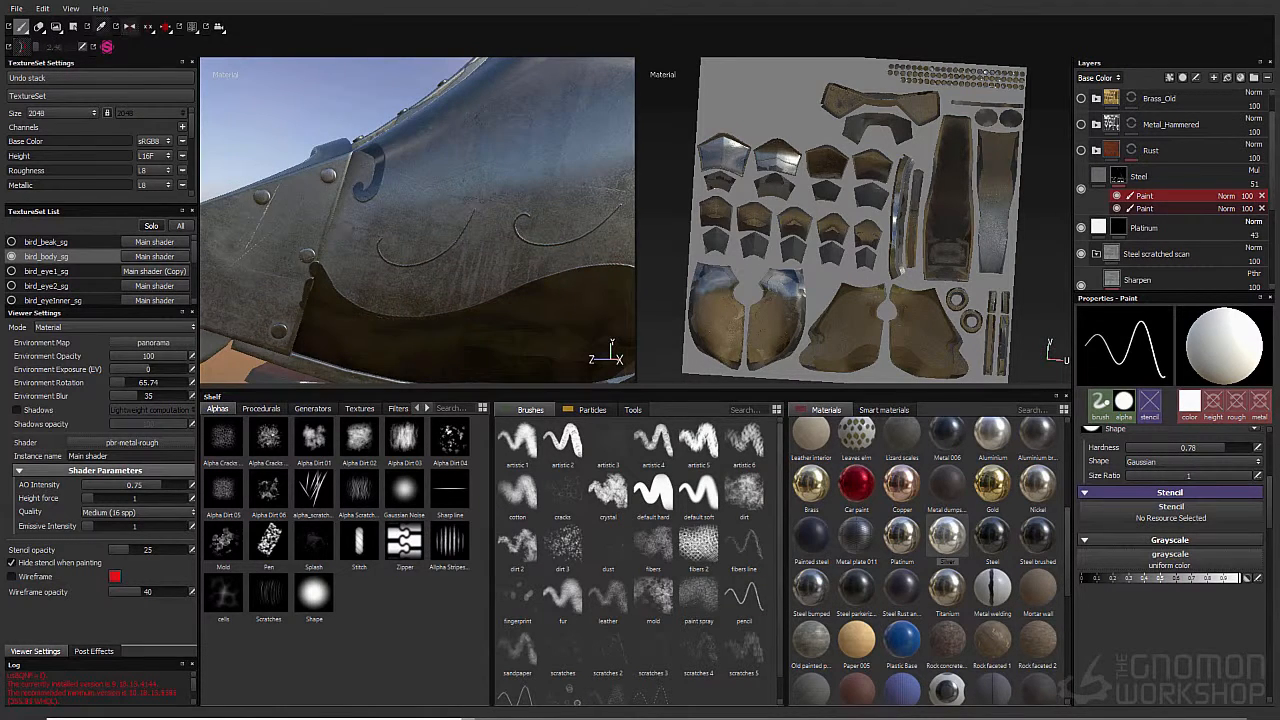
pyautogui.moveTo(333, 221); pyautogui.dragTo(382, 212)
pyautogui.keyDown('alt'); pyautogui.moveTo(472, 262); pyautogui.dragTo(374, 298, button='middle'); pyautogui.keyUp('alt')
pyautogui.moveTo(378, 250)
pyautogui.mouseDown()
pyautogui.moveTo(403, 218)
pyautogui.moveTo(499, 252)
pyautogui.mouseUp()
pyautogui.keyDown('alt'); pyautogui.moveTo(478, 256); pyautogui.dragTo(558, 253, button='middle'); pyautogui.keyUp('alt')
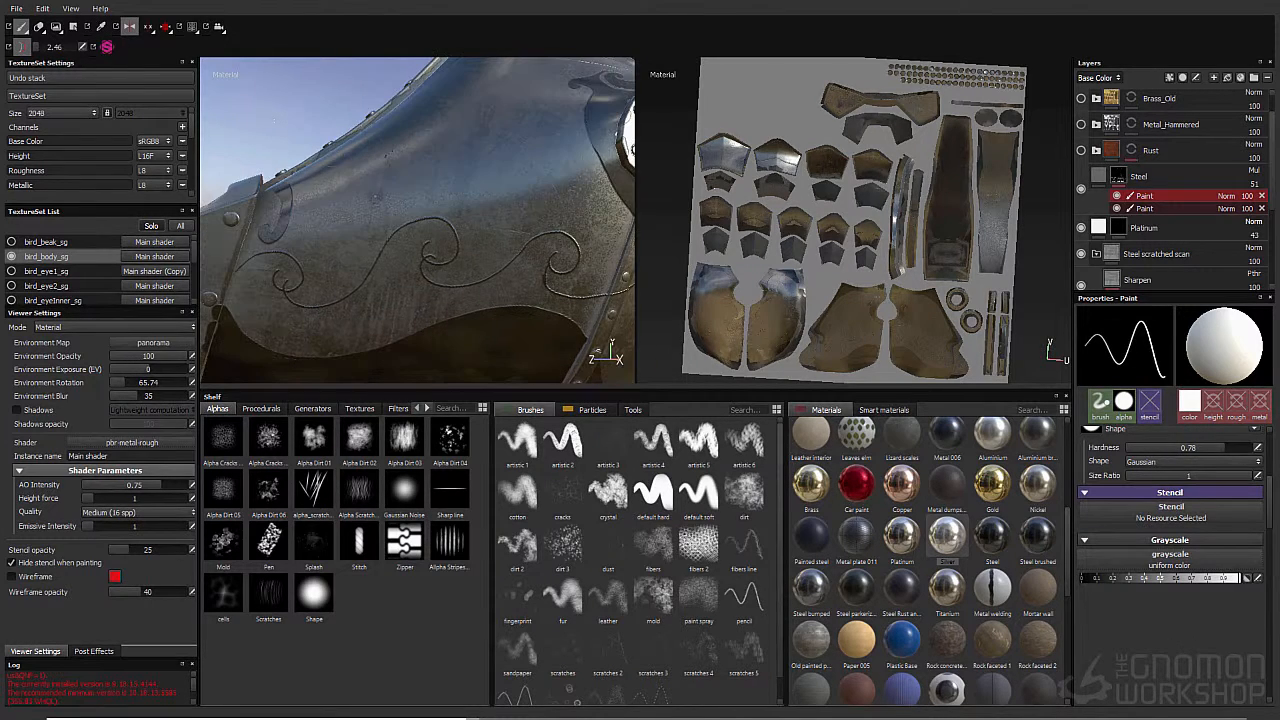
# Step: Trim the overlapping stroke ends where the side plate's scrolls meet, painting with black on the Steel mask
pyautogui.click(1085, 578)
pyautogui.moveTo(556, 250); pyautogui.dragTo(566, 252)
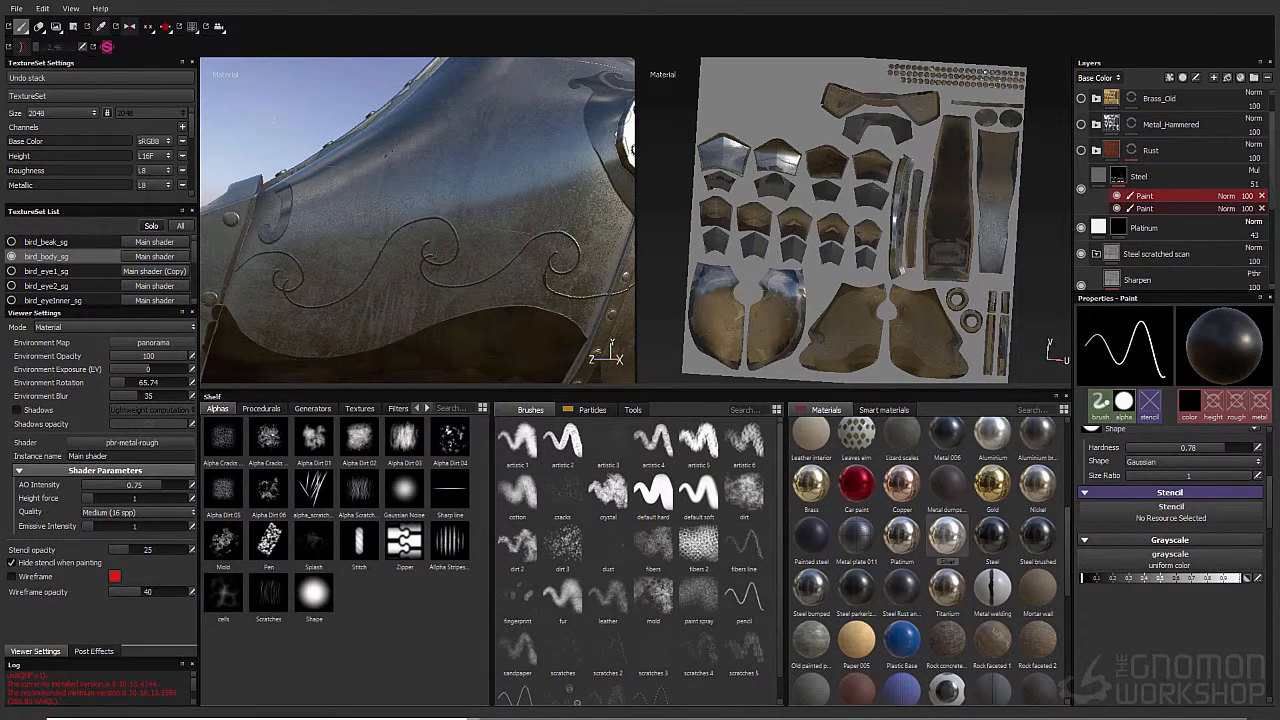
pyautogui.click(21, 47)
pyautogui.keyDown('alt'); pyautogui.moveTo(480, 280); pyautogui.dragTo(540, 280, button='right'); pyautogui.keyUp('alt')
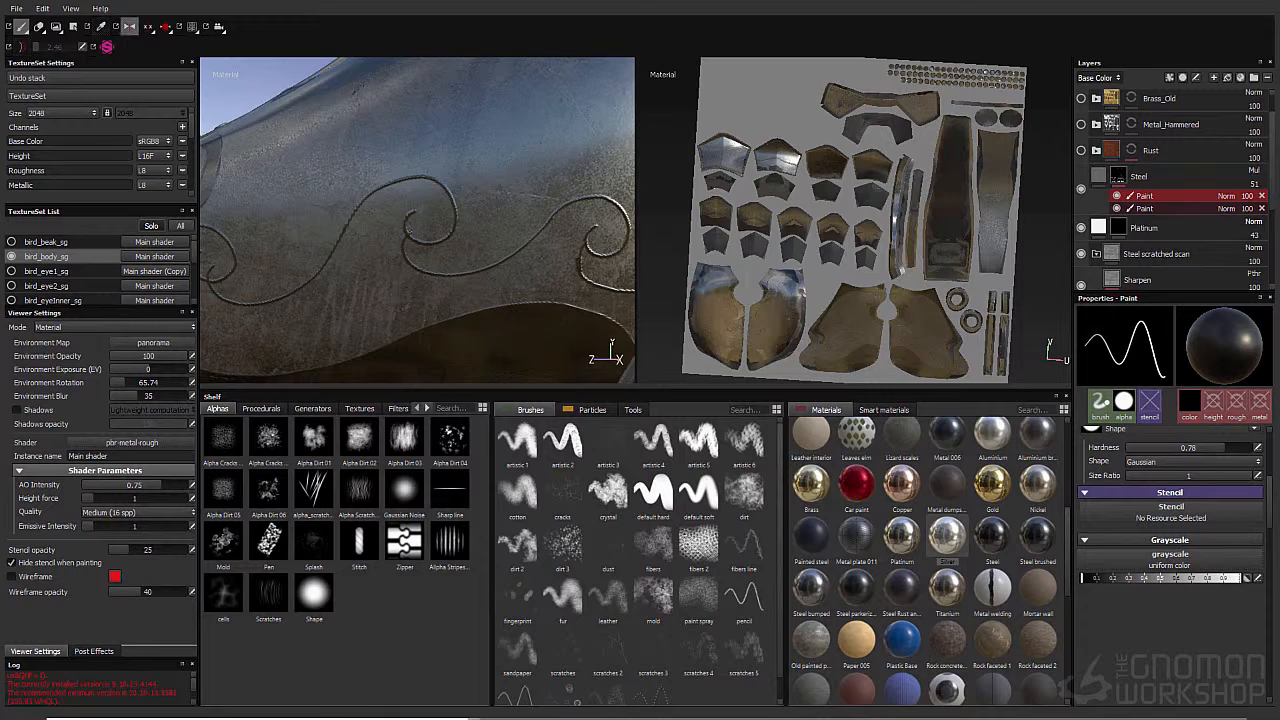
pyautogui.keyDown('alt'); pyautogui.moveTo(405, 235); pyautogui.dragTo(547, 247, button='middle'); pyautogui.keyUp('alt')
pyautogui.keyDown('alt'); pyautogui.moveTo(430, 260); pyautogui.dragTo(470, 280); pyautogui.keyUp('alt')
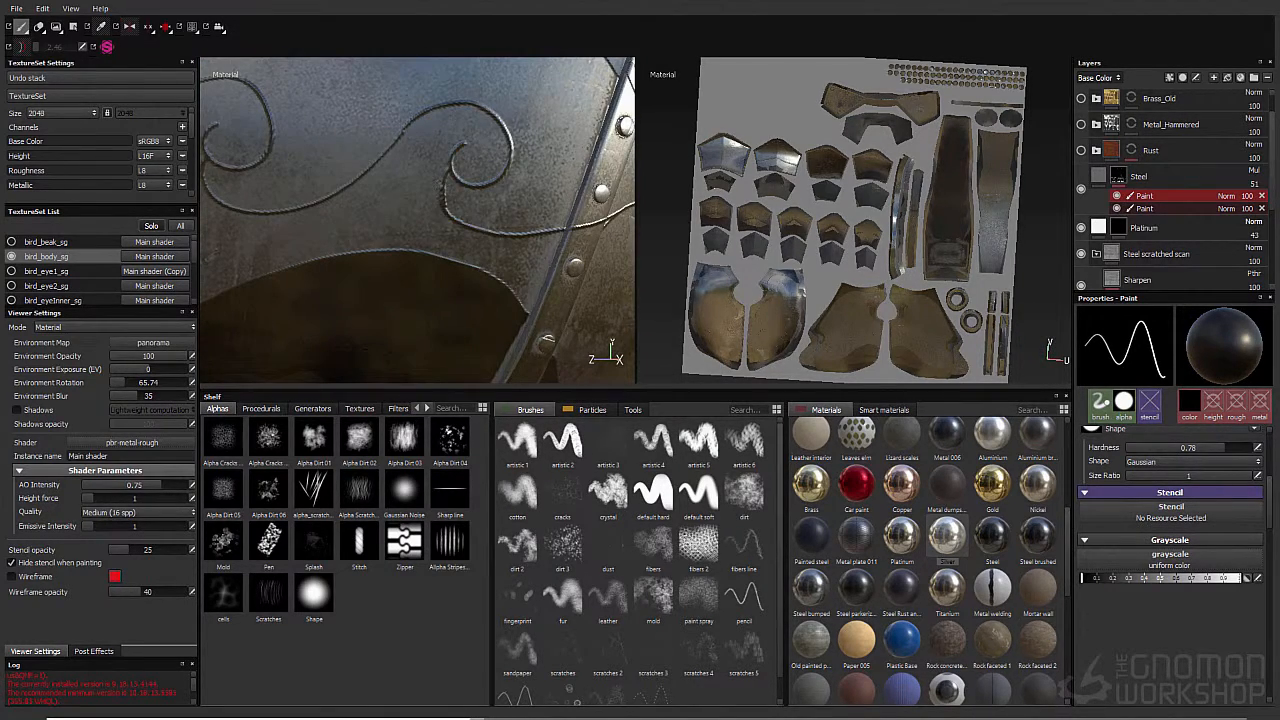
pyautogui.keyDown('alt'); pyautogui.moveTo(470, 270); pyautogui.dragTo(320, 220, button='right'); pyautogui.keyUp('alt')
pyautogui.keyDown('alt'); pyautogui.moveTo(450, 240); pyautogui.dragTo(395, 205, button='middle'); pyautogui.keyUp('alt')
pyautogui.keyDown('alt'); pyautogui.moveTo(395, 205); pyautogui.dragTo(490, 230, button='right'); pyautogui.keyUp('alt')
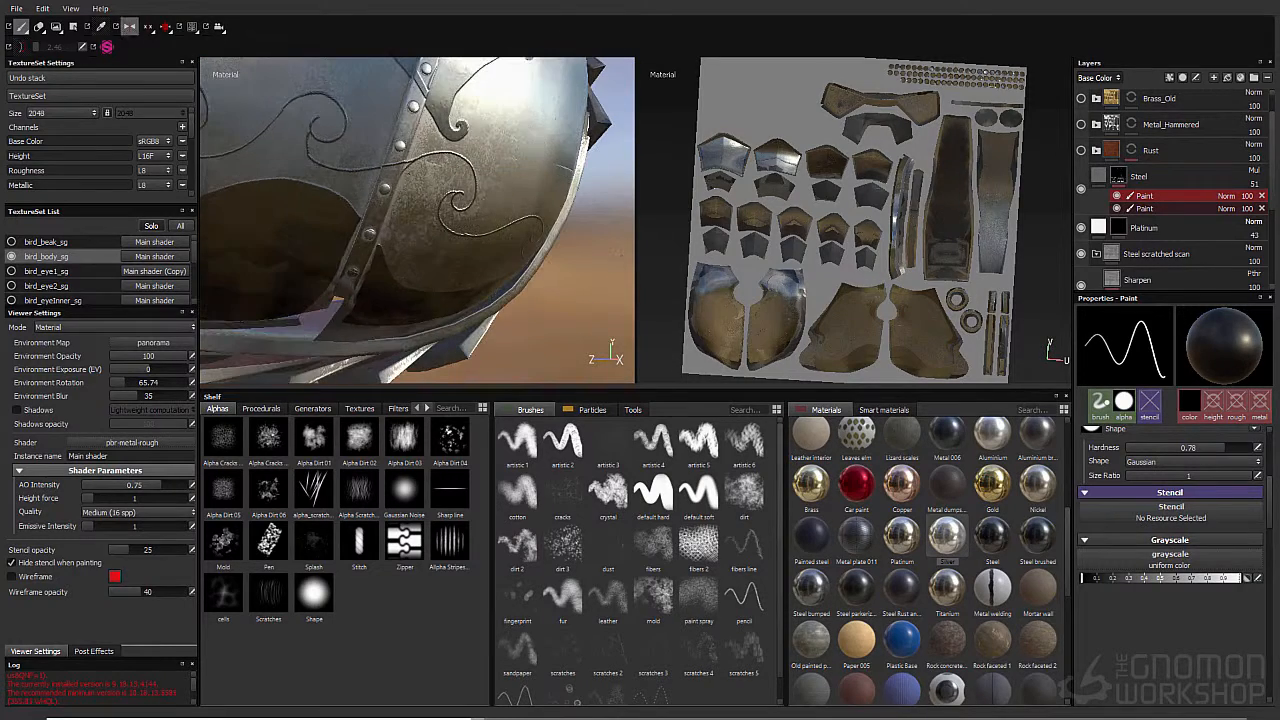
# Step: Erase the join between the two breast-plate scrolls and repaint it in white as a smooth connecting curve
pyautogui.keyDown('alt'); pyautogui.moveTo(450, 230); pyautogui.dragTo(395, 200); pyautogui.keyUp('alt')
pyautogui.keyDown('alt'); pyautogui.moveTo(330, 190); pyautogui.dragTo(392, 179, button='right'); pyautogui.keyUp('alt')
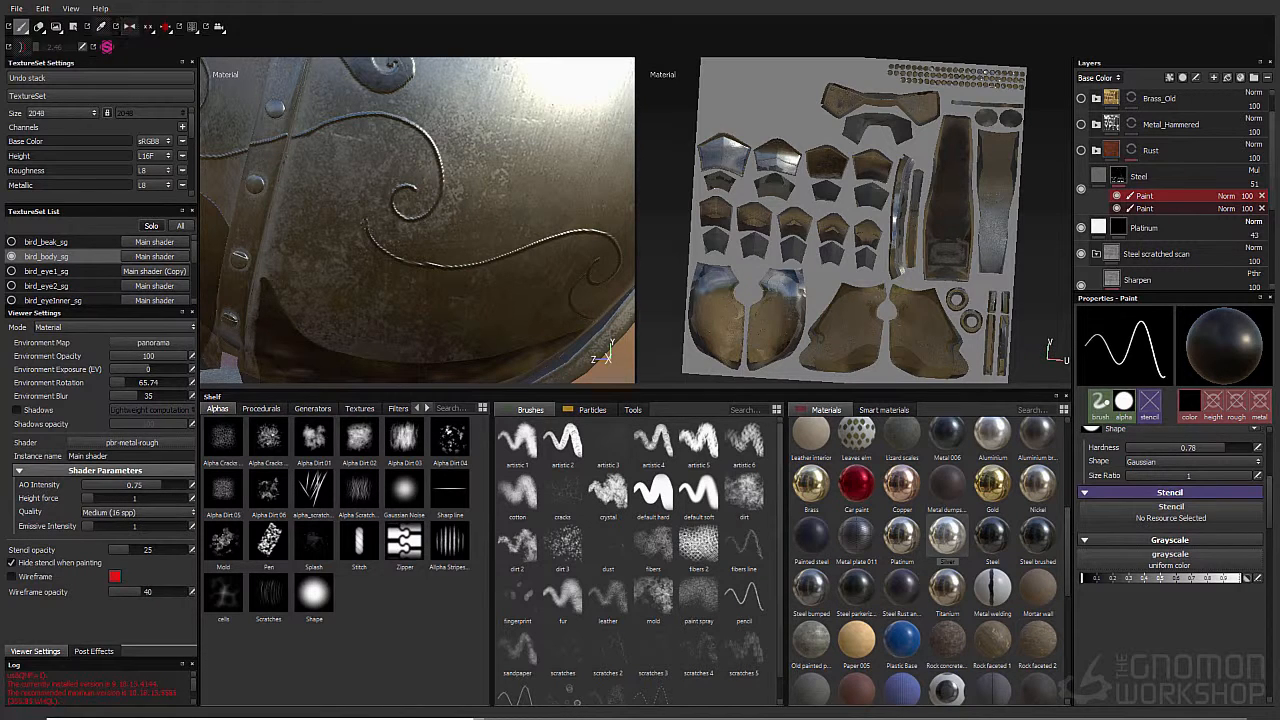
pyautogui.moveTo(1115, 580); pyautogui.dragTo(1245, 585)
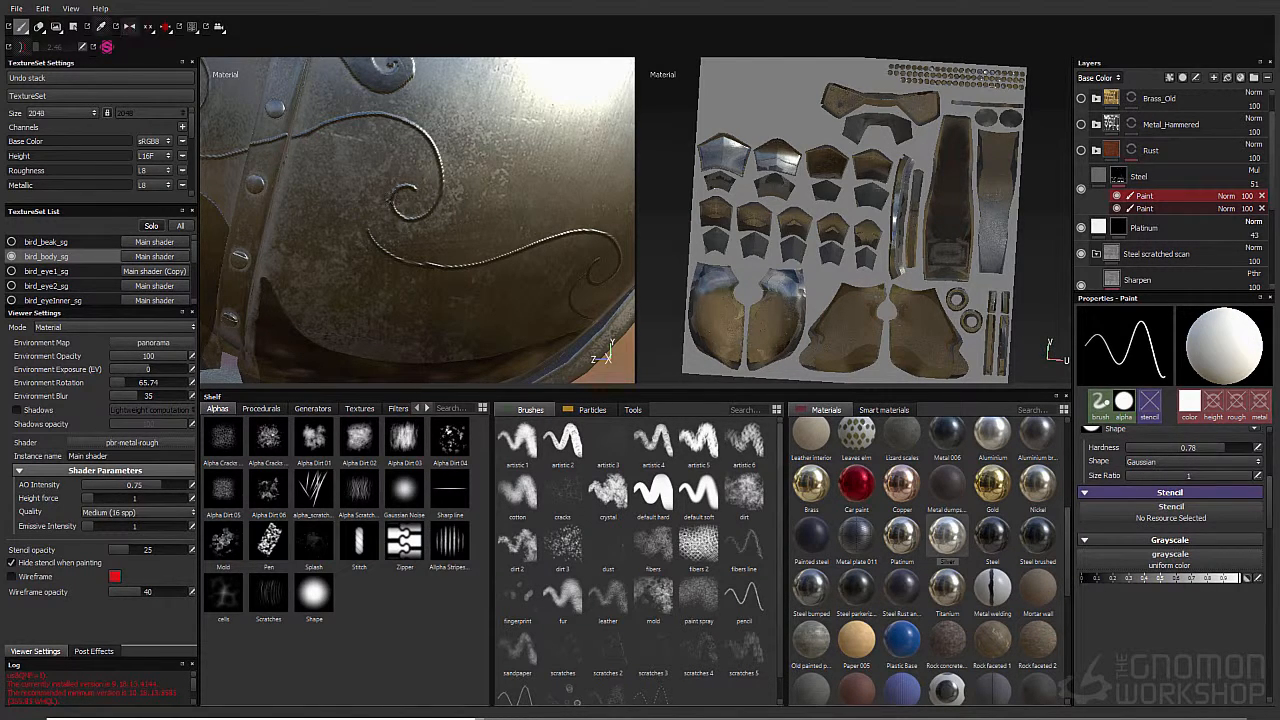
pyautogui.hotkey('ctrl', 'z')
pyautogui.hotkey('ctrl', 'z')
pyautogui.click(1096, 579)
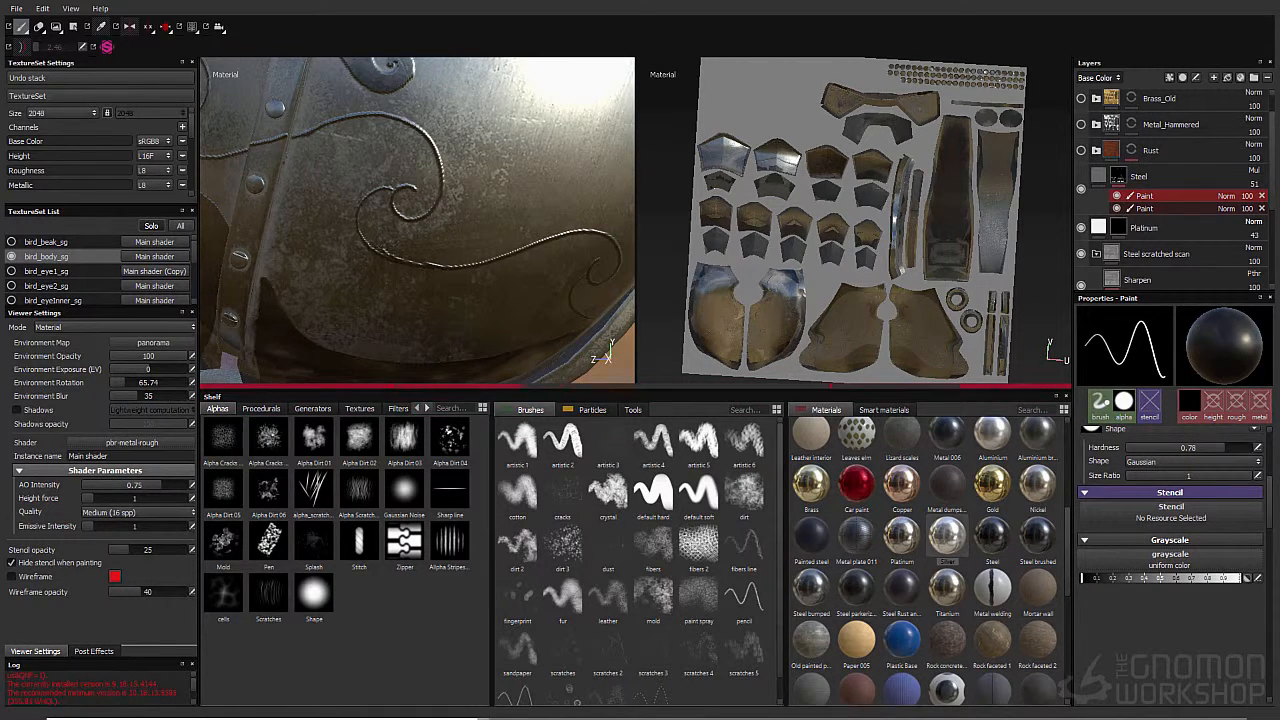
# Step: Add a Paint effect to the Platinum layer's mask and save the project
pyautogui.keyDown('alt'); pyautogui.moveTo(480, 220); pyautogui.dragTo(390, 200, button='right'); pyautogui.keyUp('alt')
pyautogui.keyDown('alt'); pyautogui.moveTo(390, 200); pyautogui.dragTo(529, 174, button='middle'); pyautogui.keyUp('alt')
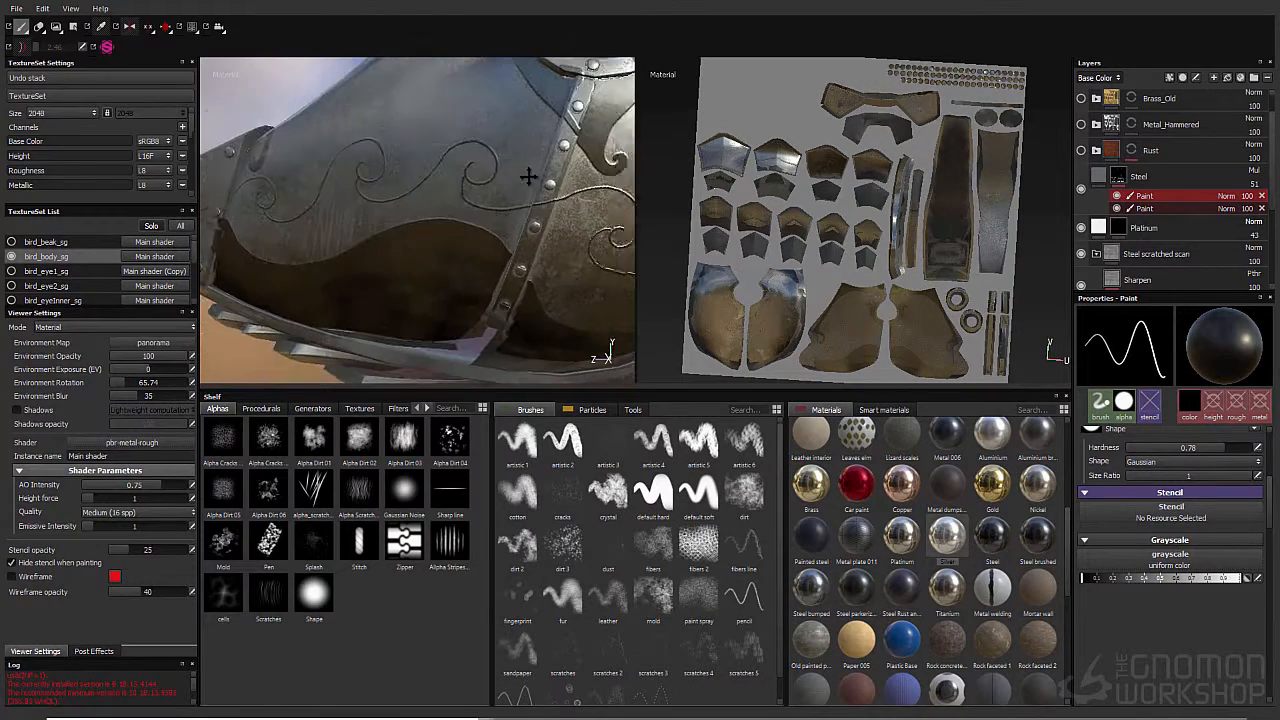
pyautogui.keyDown('alt'); pyautogui.moveTo(529, 174); pyautogui.dragTo(470, 180, button='right'); pyautogui.keyUp('alt')
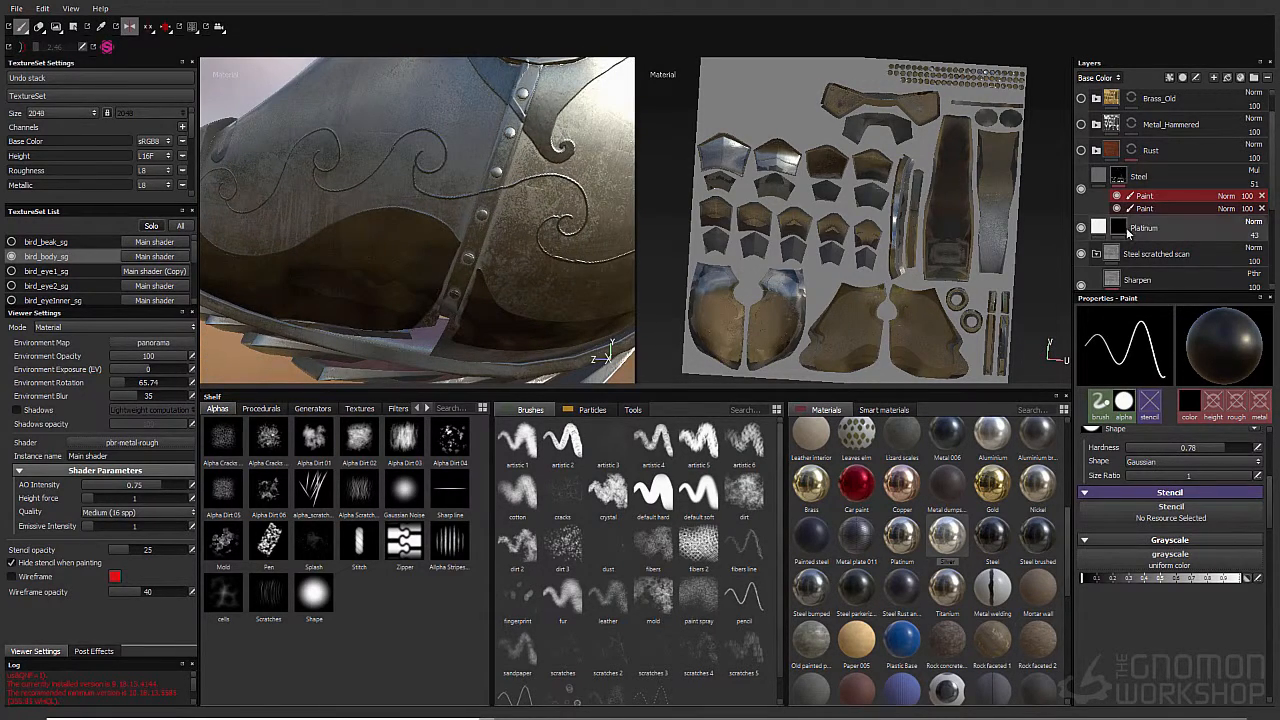
pyautogui.click(1124, 228)
pyautogui.rightClick(1122, 228)
pyautogui.click(1145, 248)
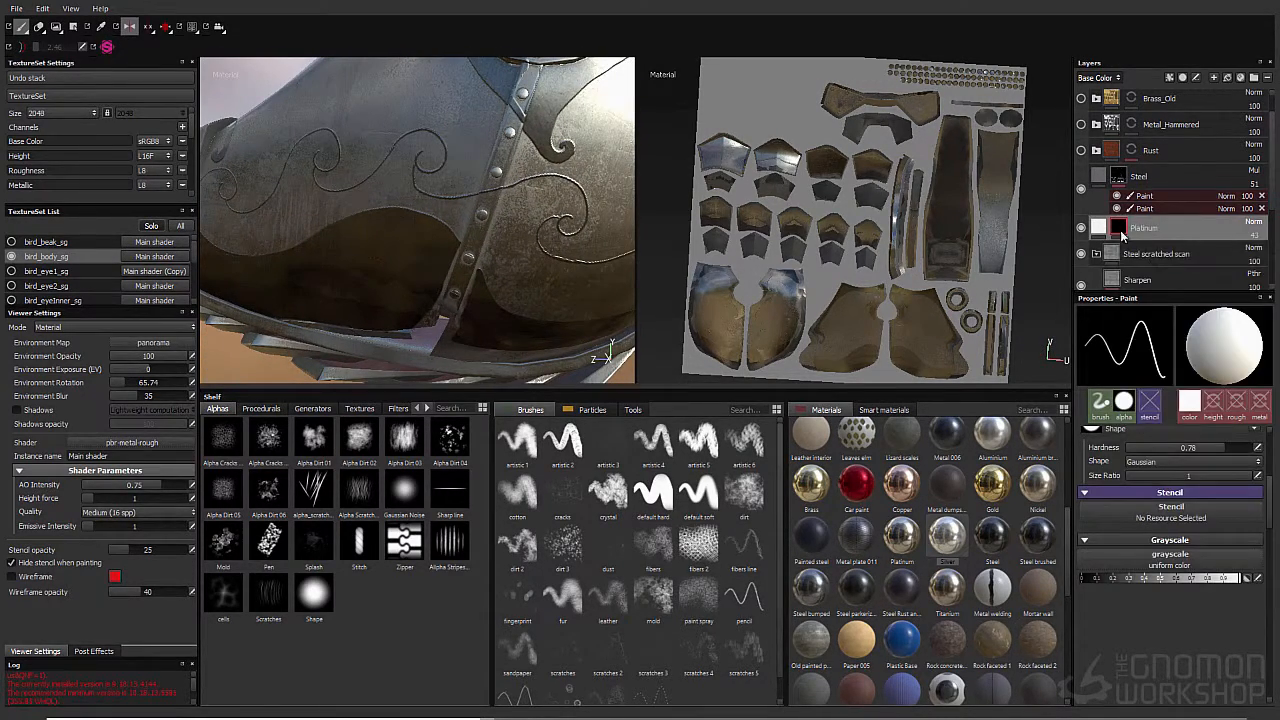
pyautogui.rightClick(1121, 228)
pyautogui.click(1140, 536)
pyautogui.hotkey('ctrl', 's')
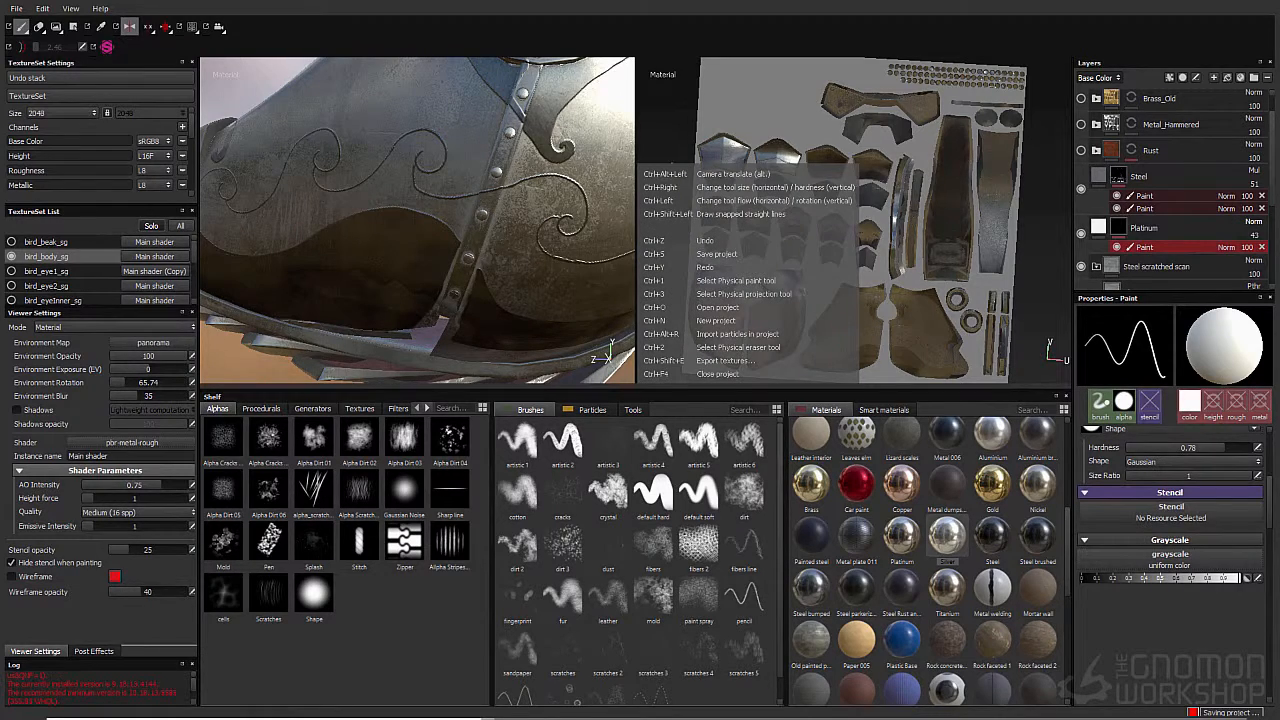
# Step: Resize the brush and choose the dirt brush preset for painting the Platinum mask on the plates
pyautogui.keyDown('alt'); pyautogui.moveTo(380, 150); pyautogui.dragTo(470, 180); pyautogui.keyUp('alt')
pyautogui.keyDown('alt'); pyautogui.moveTo(470, 180); pyautogui.dragTo(498, 208, button='right'); pyautogui.keyUp('alt')
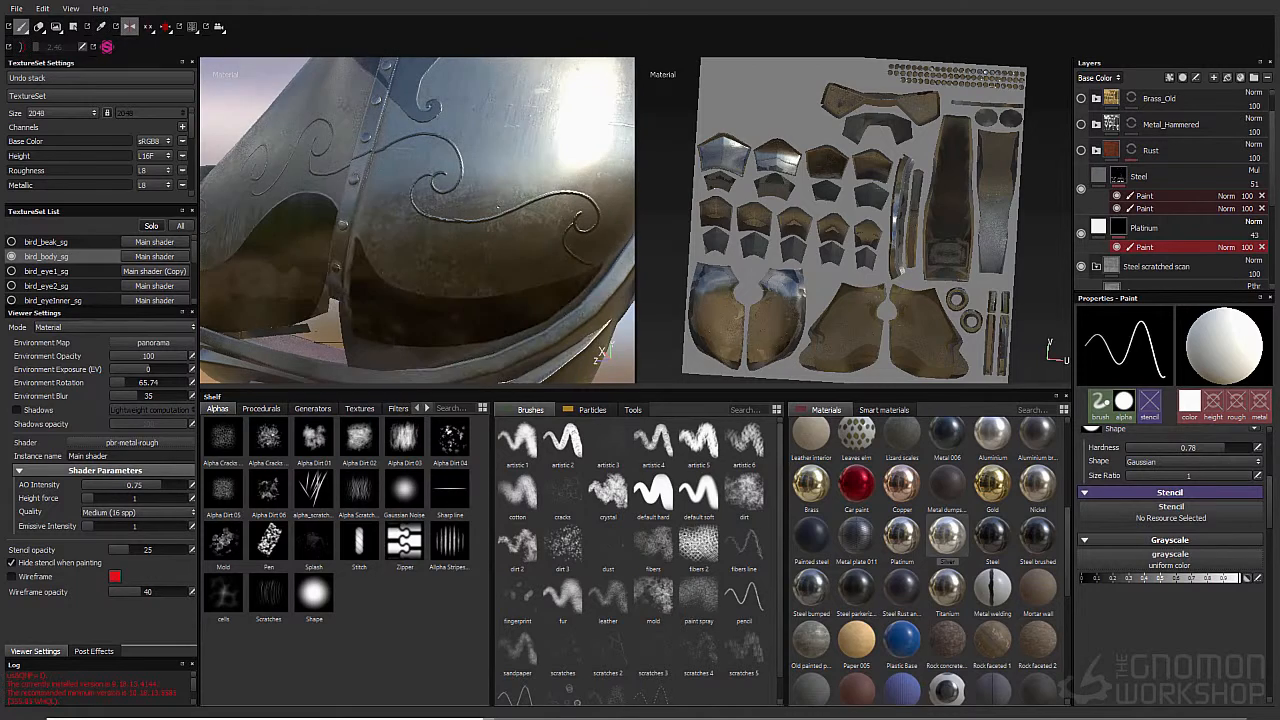
pyautogui.moveTo(482, 291)
pyautogui.keyDown('ctrl'); pyautogui.mouseDown(button='right')
pyautogui.moveTo(440, 283)
pyautogui.moveTo(450, 265)
pyautogui.mouseUp(button='right'); pyautogui.keyUp('ctrl')
pyautogui.click(744, 492)
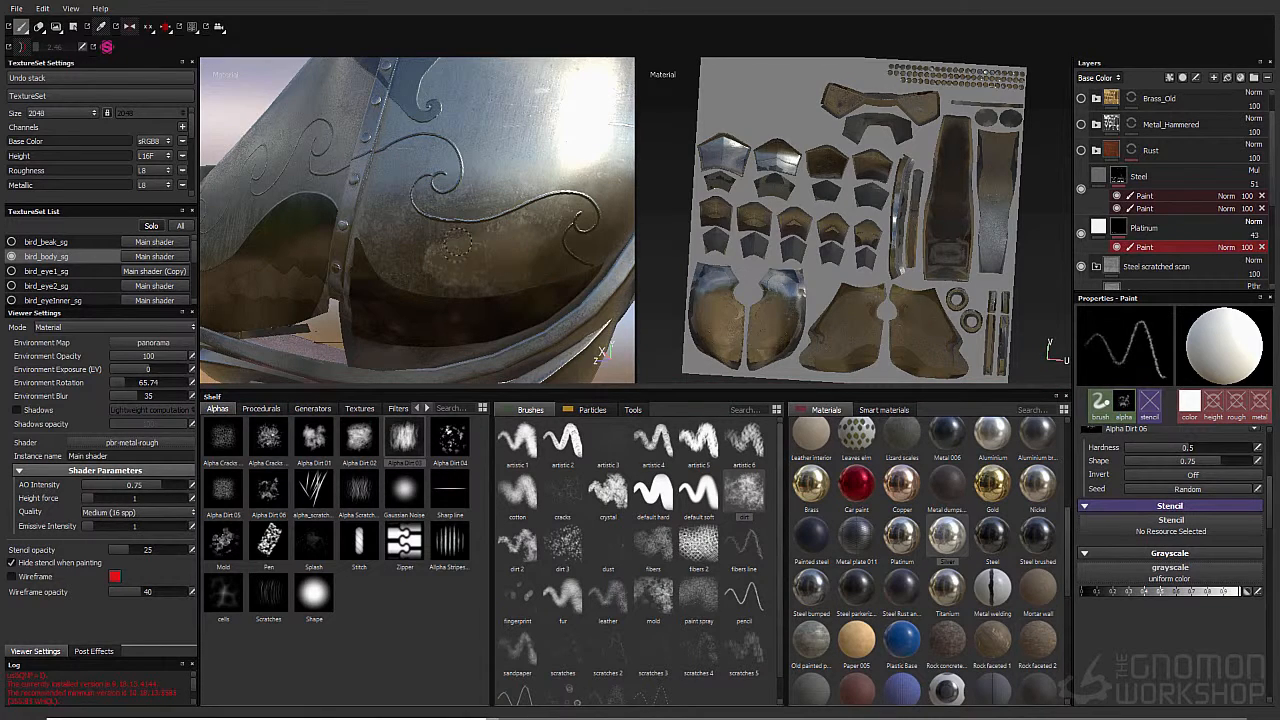
pyautogui.keyDown('alt'); pyautogui.moveTo(487, 283); pyautogui.dragTo(402, 220); pyautogui.keyUp('alt')
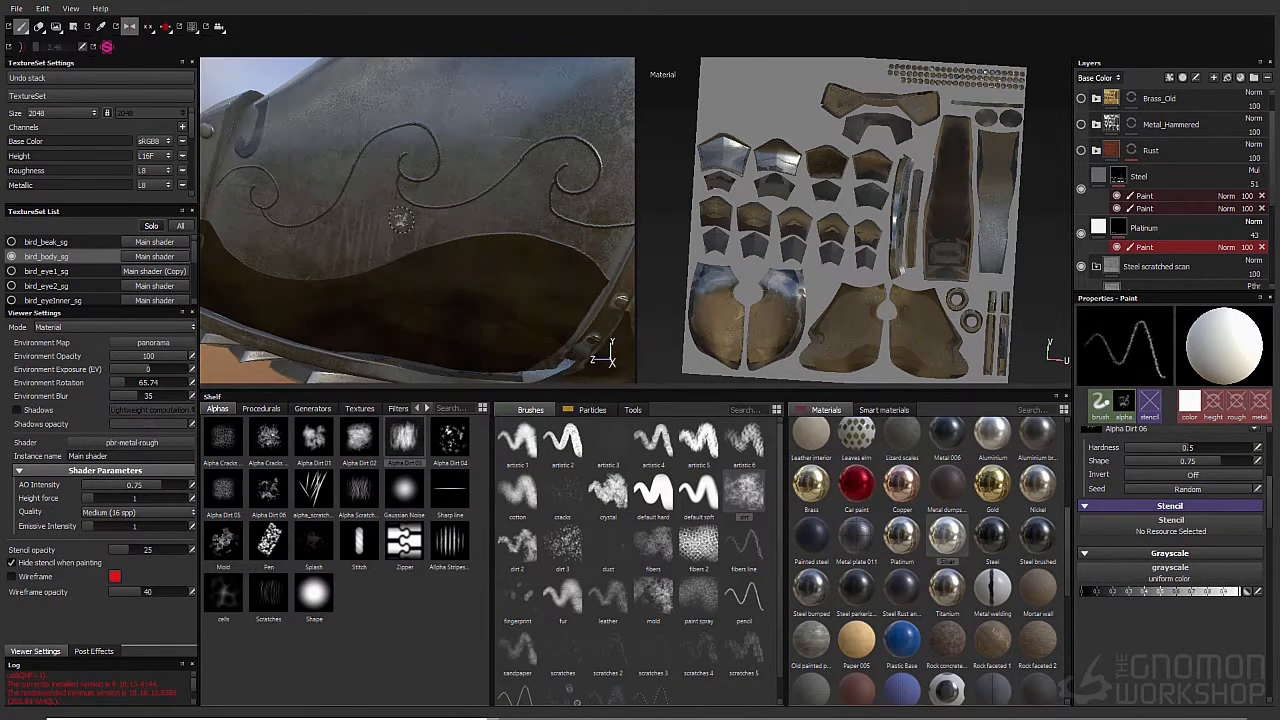
# Step: Fill the band beneath the side plate's first scrolls with white on the Platinum mask, using the default hard brush
pyautogui.click(653, 492)
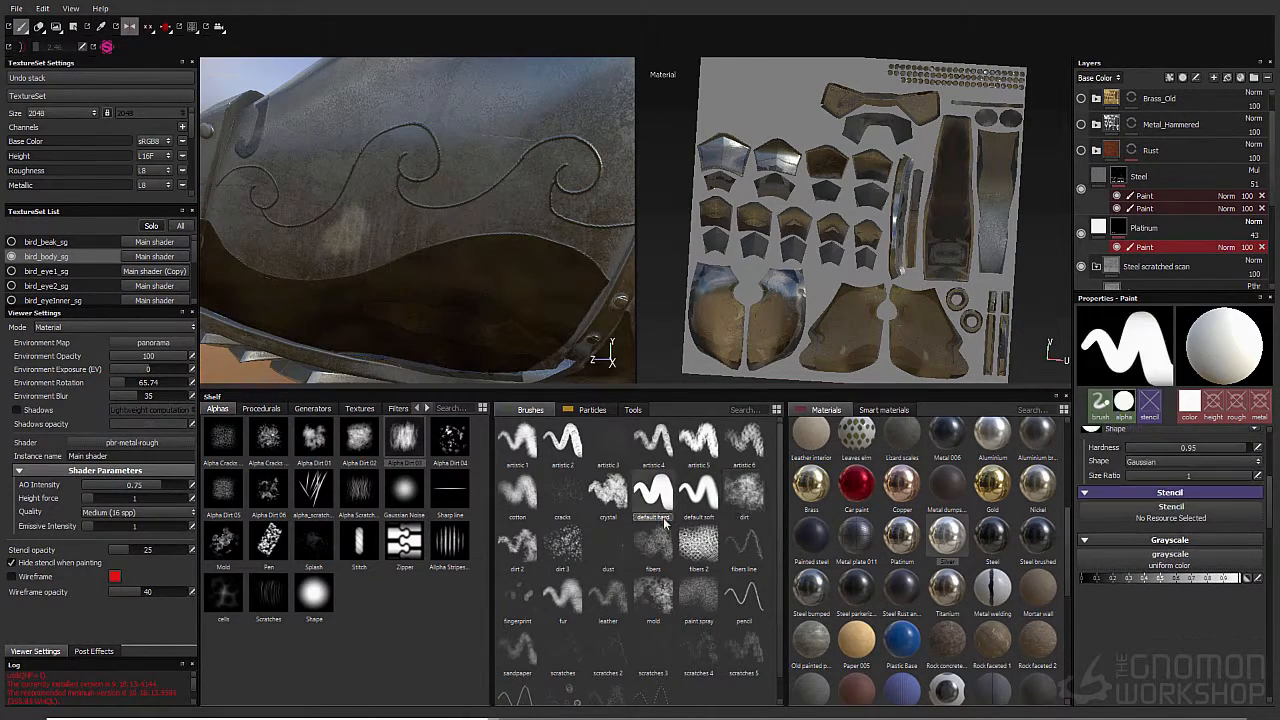
pyautogui.moveTo(402, 215)
pyautogui.keyDown('ctrl'); pyautogui.mouseDown(button='right')
pyautogui.moveTo(371, 229)
pyautogui.moveTo(337, 275)
pyautogui.mouseUp(button='right'); pyautogui.keyUp('ctrl')
pyautogui.moveTo(342, 258)
pyautogui.mouseDown()
pyautogui.moveTo(429, 234)
pyautogui.moveTo(445, 255)
pyautogui.moveTo(374, 276)
pyautogui.moveTo(375, 249)
pyautogui.moveTo(374, 268)
pyautogui.moveTo(335, 240)
pyautogui.moveTo(326, 172)
pyautogui.moveTo(372, 182)
pyautogui.moveTo(346, 207)
pyautogui.moveTo(432, 238)
pyautogui.mouseUp()
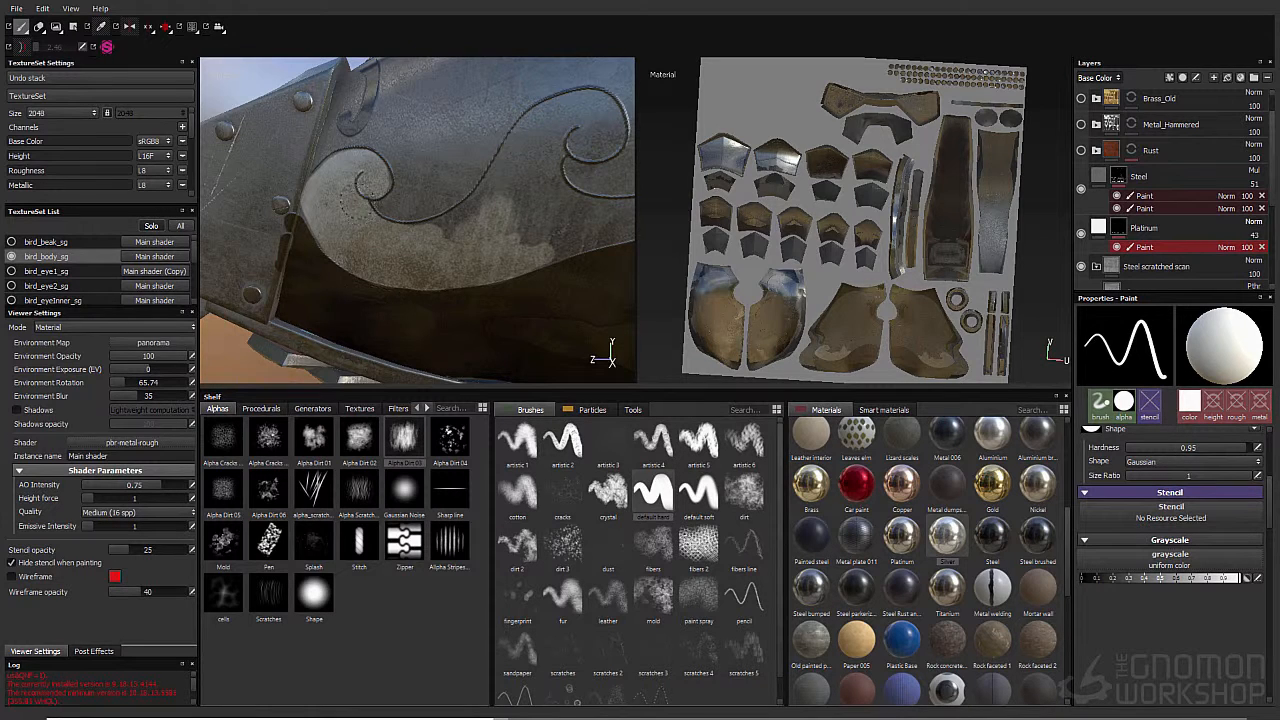
pyautogui.moveTo(348, 205)
pyautogui.mouseDown()
pyautogui.moveTo(478, 212)
pyautogui.moveTo(448, 236)
pyautogui.moveTo(520, 142)
pyautogui.moveTo(495, 178)
pyautogui.mouseUp()
pyautogui.moveTo(582, 144)
pyautogui.mouseDown()
pyautogui.moveTo(600, 110)
pyautogui.moveTo(552, 135)
pyautogui.moveTo(530, 228)
pyautogui.moveTo(568, 240)
pyautogui.moveTo(449, 251)
pyautogui.mouseUp()
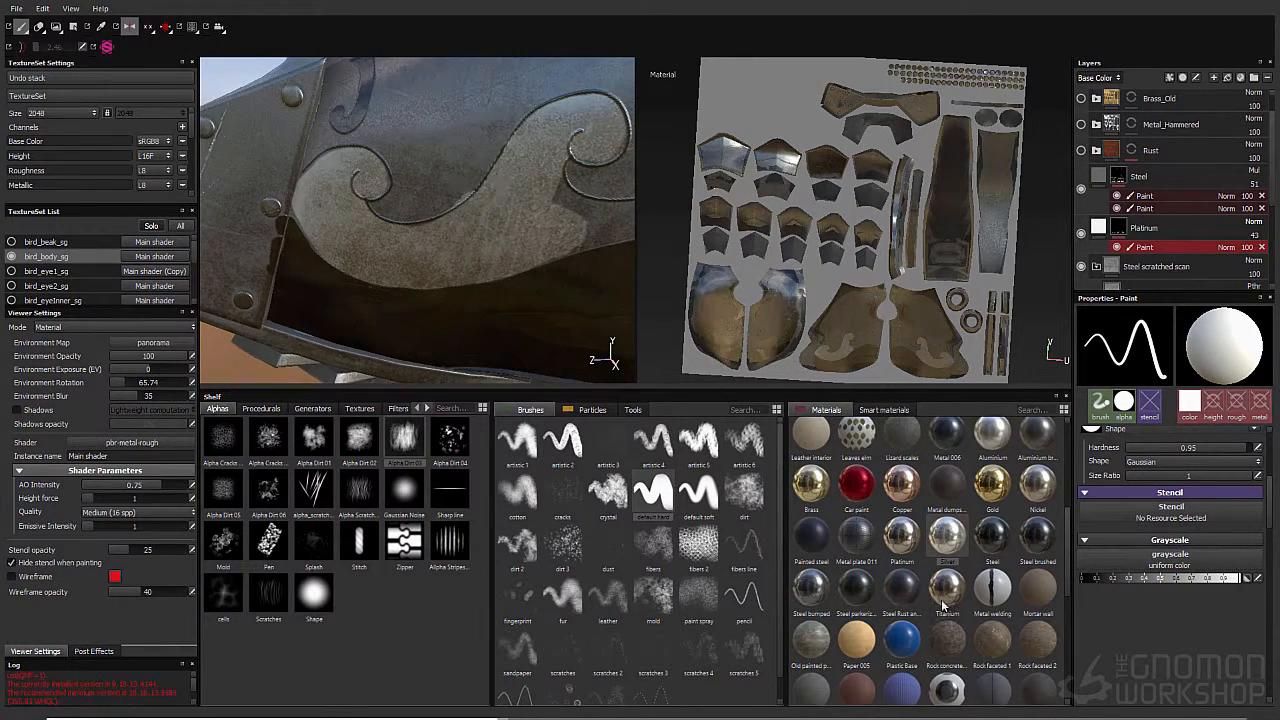
# Step: Trim the platinum spill above the line between the side plate's first two curls with black, and restore white for painting
pyautogui.press('x')
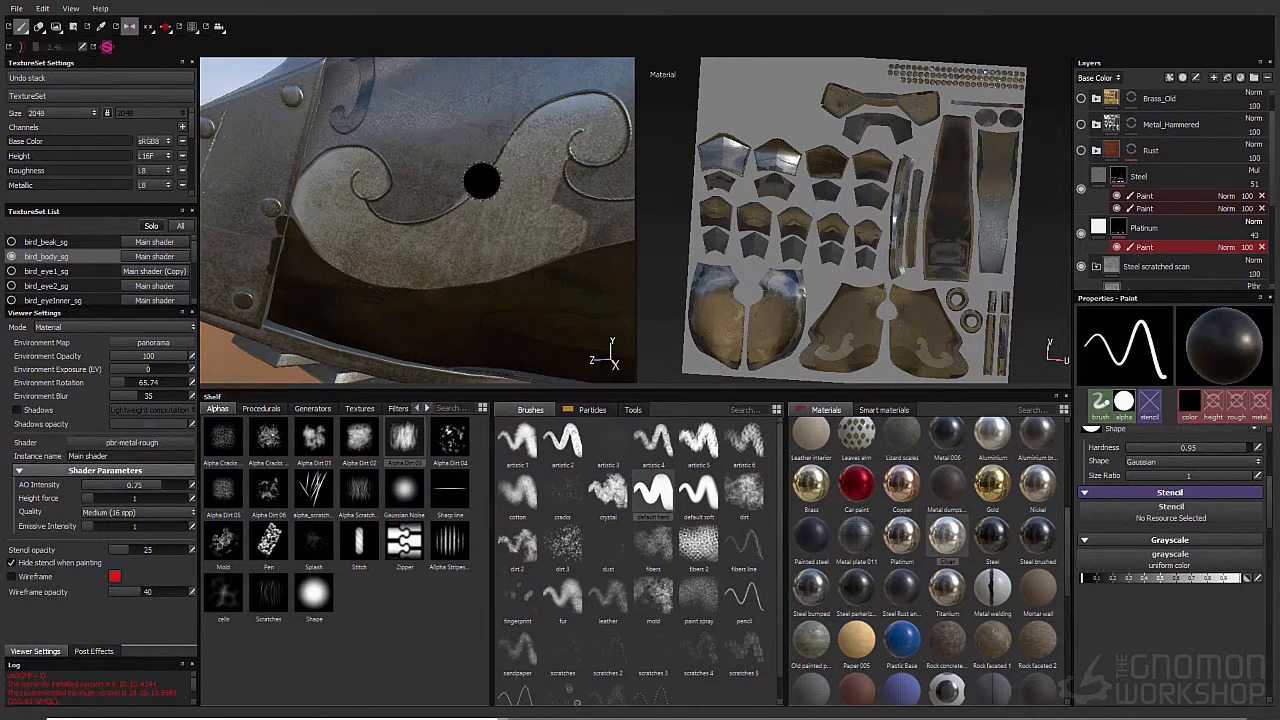
pyautogui.moveTo(474, 168)
pyautogui.mouseDown()
pyautogui.moveTo(452, 185)
pyautogui.moveTo(476, 163)
pyautogui.mouseUp()
pyautogui.keyDown('alt'); pyautogui.moveTo(570, 265); pyautogui.dragTo(526, 275); pyautogui.keyUp('alt')
pyautogui.press('x')
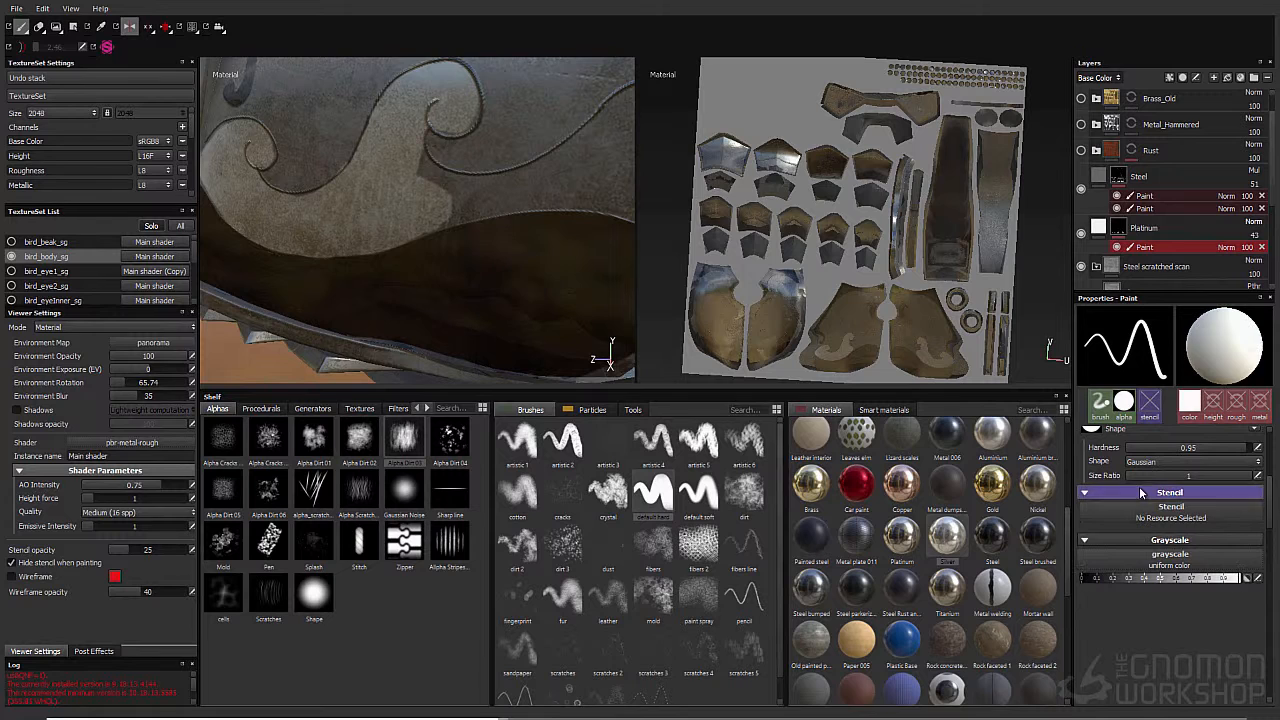
# Step: Extend the white Platinum fill beneath the side plate's remaining scrolls up to the riveted seam
pyautogui.moveTo(425, 175)
pyautogui.mouseDown()
pyautogui.moveTo(471, 187)
pyautogui.moveTo(460, 212)
pyautogui.moveTo(550, 168)
pyautogui.mouseUp()
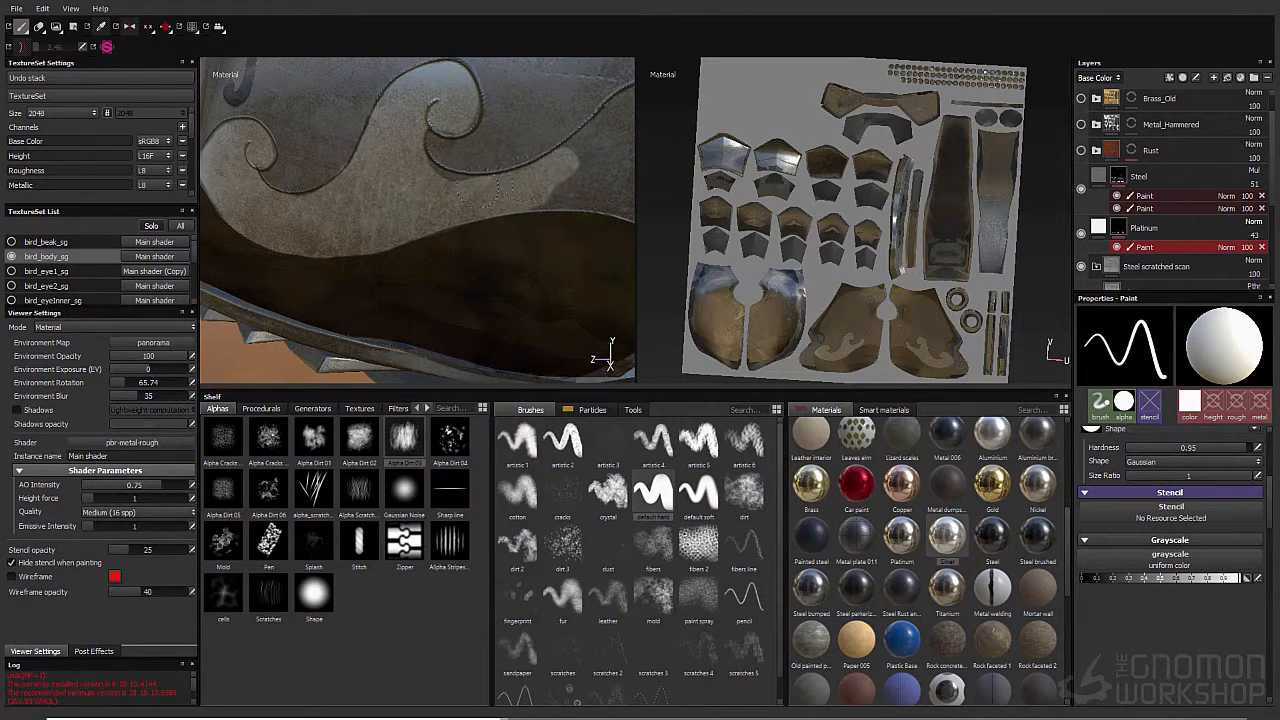
pyautogui.moveTo(443, 171)
pyautogui.keyDown('alt'); pyautogui.mouseDown()
pyautogui.moveTo(395, 152)
pyautogui.moveTo(425, 95)
pyautogui.moveTo(455, 110)
pyautogui.moveTo(455, 130)
pyautogui.moveTo(403, 129)
pyautogui.moveTo(358, 190)
pyautogui.moveTo(391, 192)
pyautogui.mouseUp(); pyautogui.keyUp('alt')
pyautogui.moveTo(508, 224)
pyautogui.mouseDown()
pyautogui.moveTo(438, 202)
pyautogui.moveTo(412, 150)
pyautogui.moveTo(446, 222)
pyautogui.moveTo(540, 200)
pyautogui.moveTo(528, 191)
pyautogui.moveTo(431, 217)
pyautogui.mouseUp()
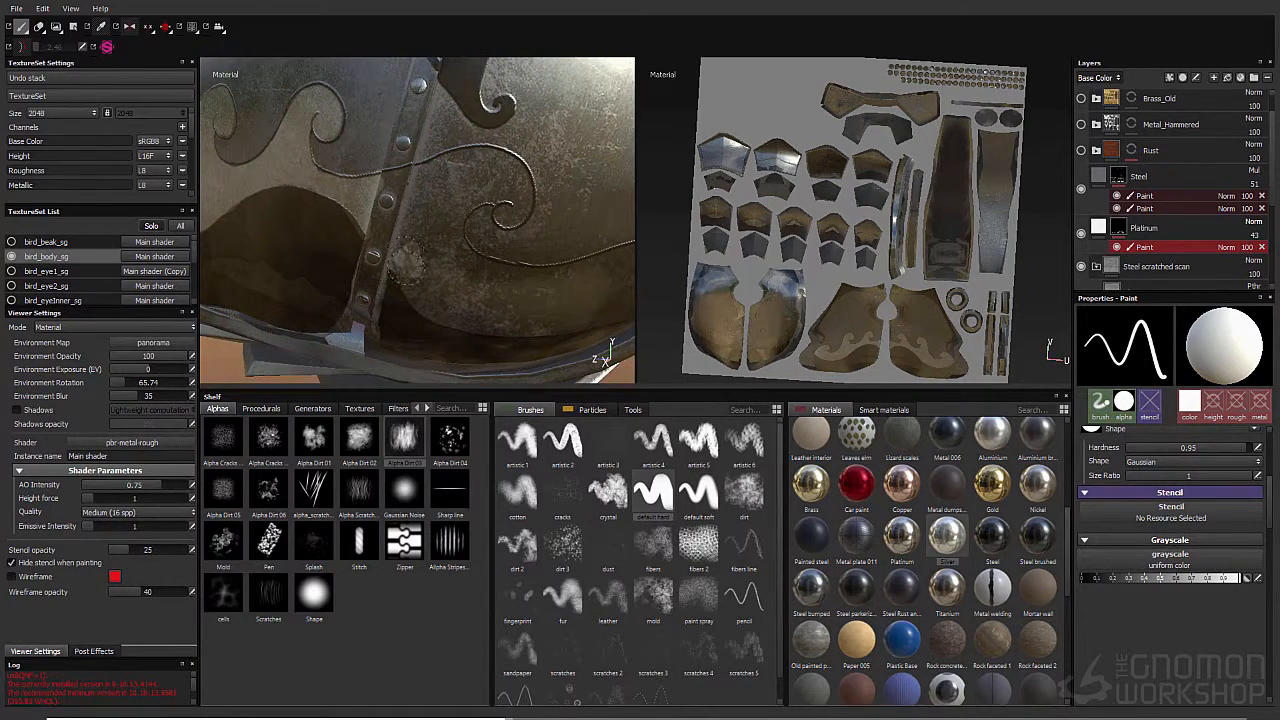
# Step: Paint the breast plate's area beside the seam and under its first scroll white on the Platinum mask, resizing the brush to fit
pyautogui.moveTo(422, 300); pyautogui.dragTo(441, 311)
pyautogui.keyDown('ctrl'); pyautogui.moveTo(512, 216); pyautogui.dragTo(504, 212, button='right'); pyautogui.keyUp('ctrl')
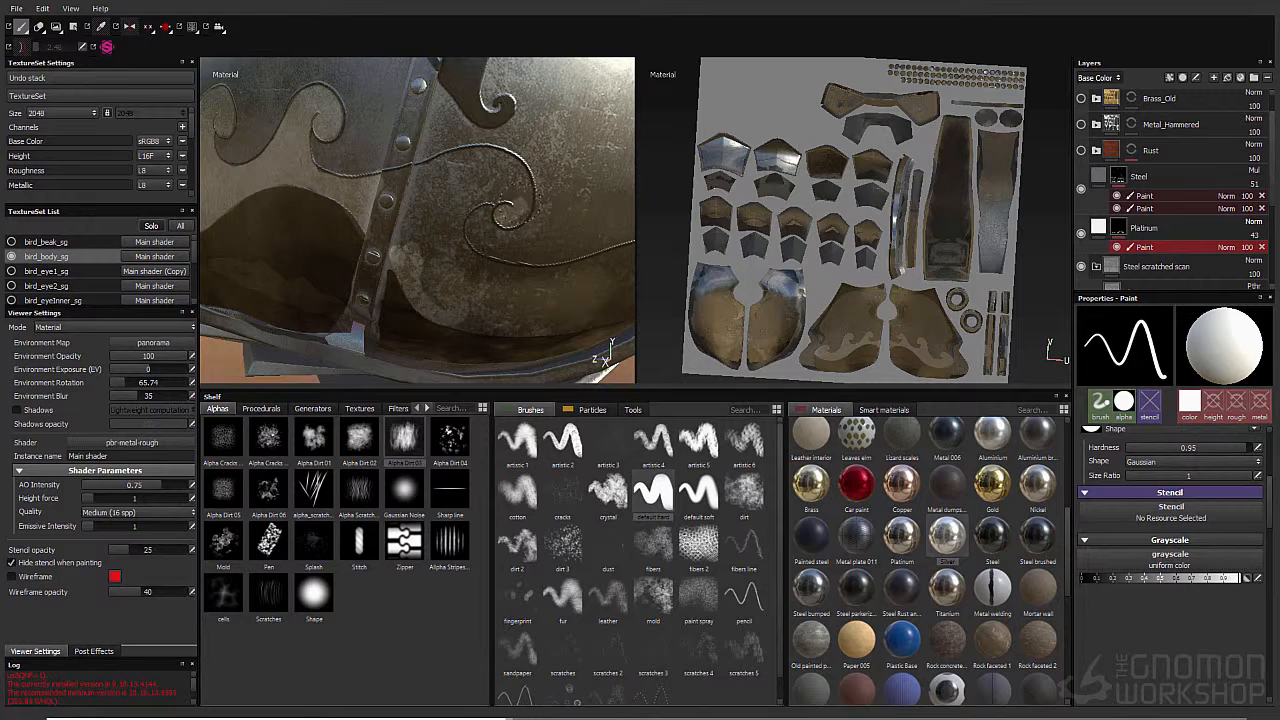
pyautogui.moveTo(518, 185)
pyautogui.mouseDown()
pyautogui.moveTo(490, 160)
pyautogui.moveTo(420, 178)
pyautogui.moveTo(437, 218)
pyautogui.moveTo(406, 256)
pyautogui.moveTo(412, 215)
pyautogui.moveTo(425, 253)
pyautogui.mouseUp()
pyautogui.keyDown('alt'); pyautogui.moveTo(425, 253); pyautogui.dragTo(428, 131); pyautogui.keyUp('alt')
pyautogui.keyDown('alt'); pyautogui.moveTo(429, 220); pyautogui.dragTo(448, 178); pyautogui.keyUp('alt')
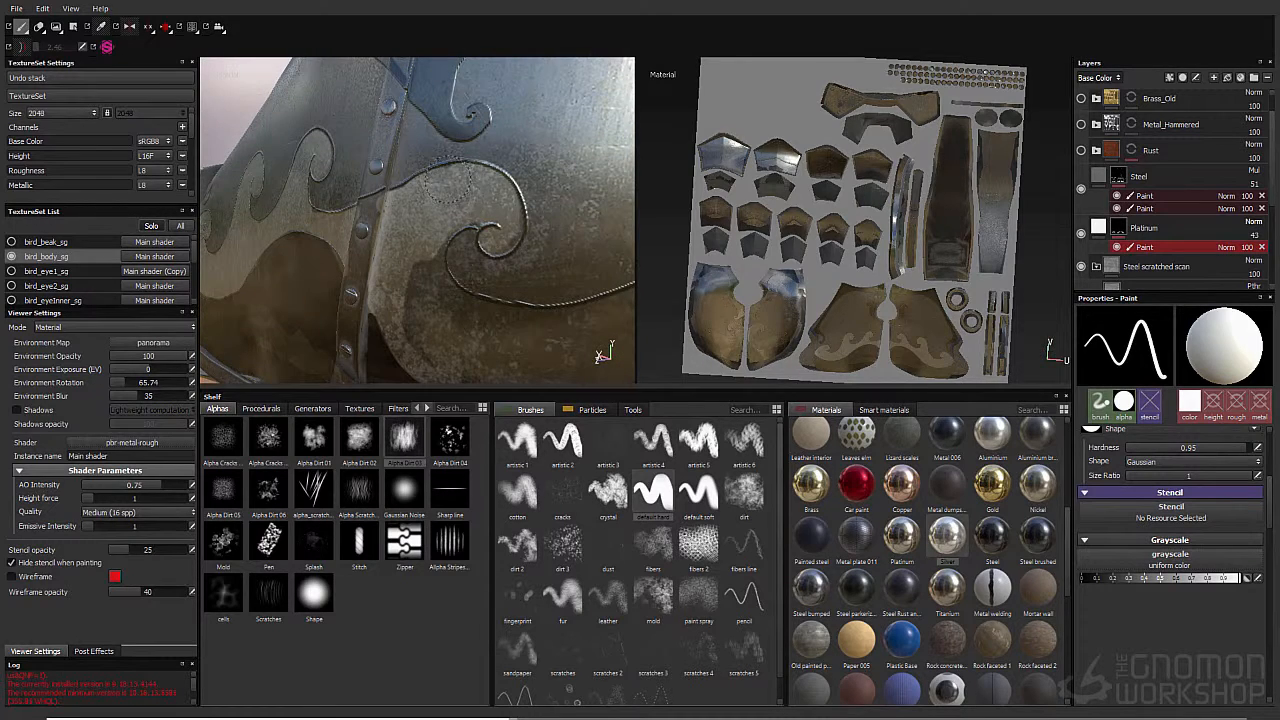
pyautogui.moveTo(444, 232)
pyautogui.mouseDown()
pyautogui.moveTo(422, 328)
pyautogui.moveTo(472, 316)
pyautogui.moveTo(445, 268)
pyautogui.mouseUp()
# Step: Clean the platinum overspill around the breast plate's first curl with black, and switch the paint value back to white
pyautogui.press('x')
pyautogui.click(1084, 578)
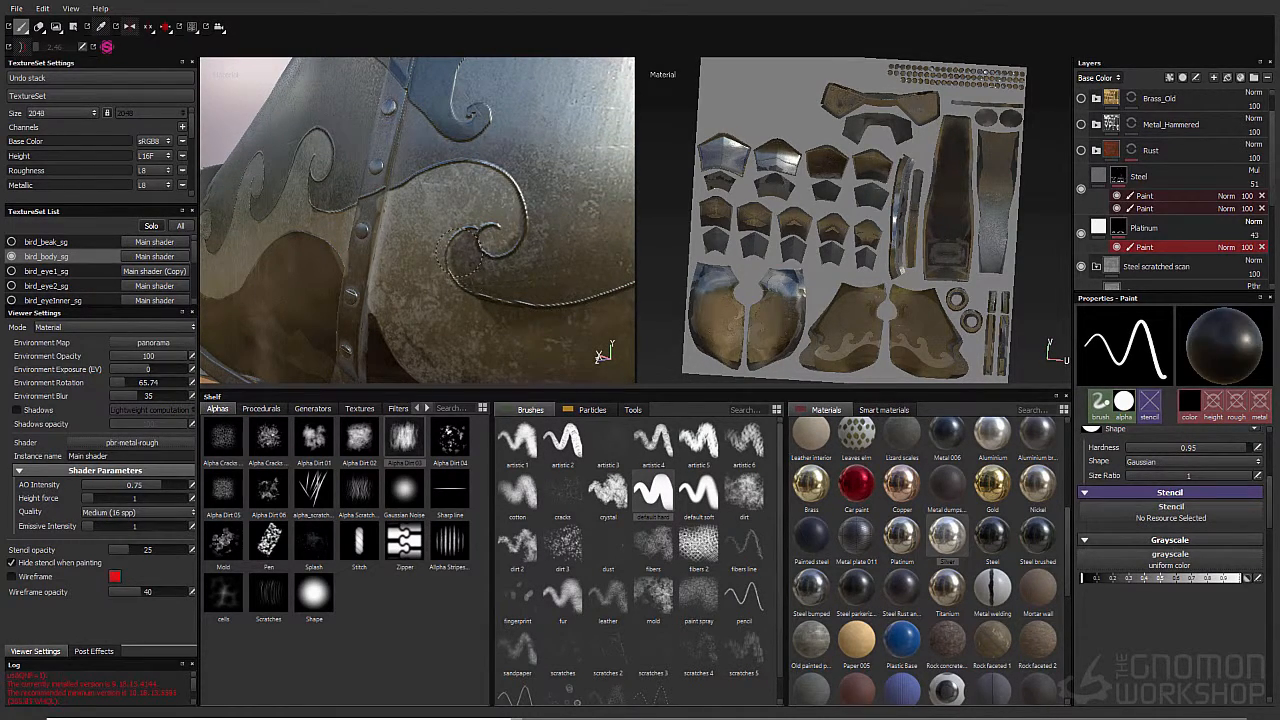
pyautogui.press('x')
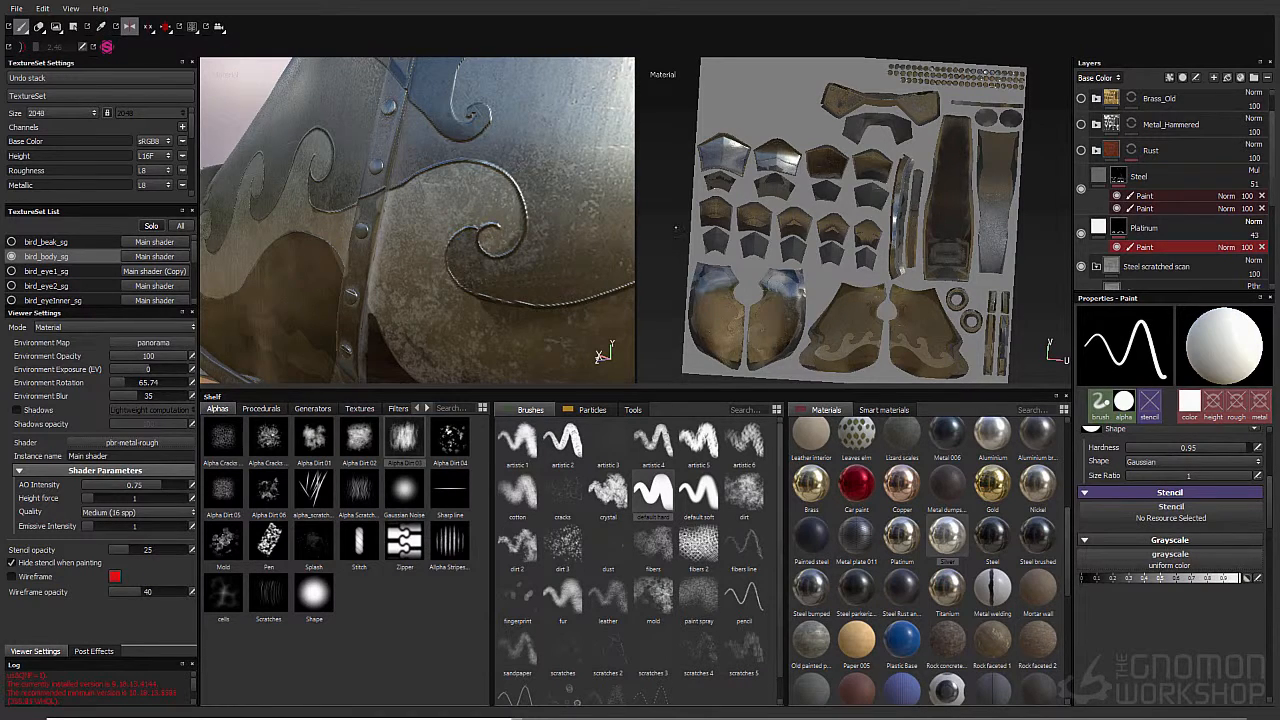
# Step: Continue the white Platinum fill across the breast plate beneath the connecting curve to the outer scroll
pyautogui.moveTo(492, 245)
pyautogui.keyDown('alt'); pyautogui.mouseDown()
pyautogui.moveTo(543, 200)
pyautogui.moveTo(469, 266)
pyautogui.moveTo(497, 211)
pyautogui.moveTo(525, 195)
pyautogui.mouseUp(); pyautogui.keyUp('alt')
pyautogui.keyDown('alt'); pyautogui.moveTo(505, 205); pyautogui.dragTo(437, 217, button='right'); pyautogui.keyUp('alt')
pyautogui.keyDown('alt'); pyautogui.moveTo(437, 217); pyautogui.dragTo(371, 177); pyautogui.keyUp('alt')
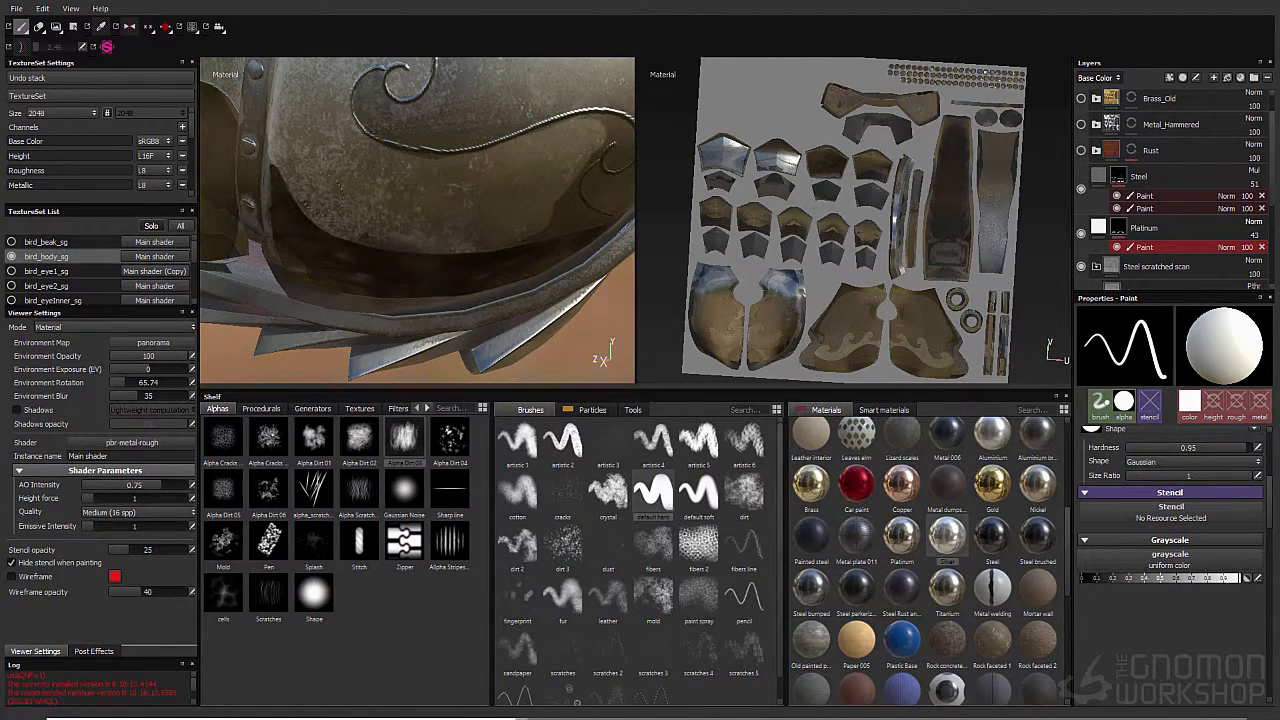
pyautogui.keyDown('alt'); pyautogui.moveTo(541, 207); pyautogui.dragTo(455, 195); pyautogui.keyUp('alt')
pyautogui.keyDown('alt'); pyautogui.moveTo(455, 195); pyautogui.dragTo(415, 178, button='right'); pyautogui.keyUp('alt')
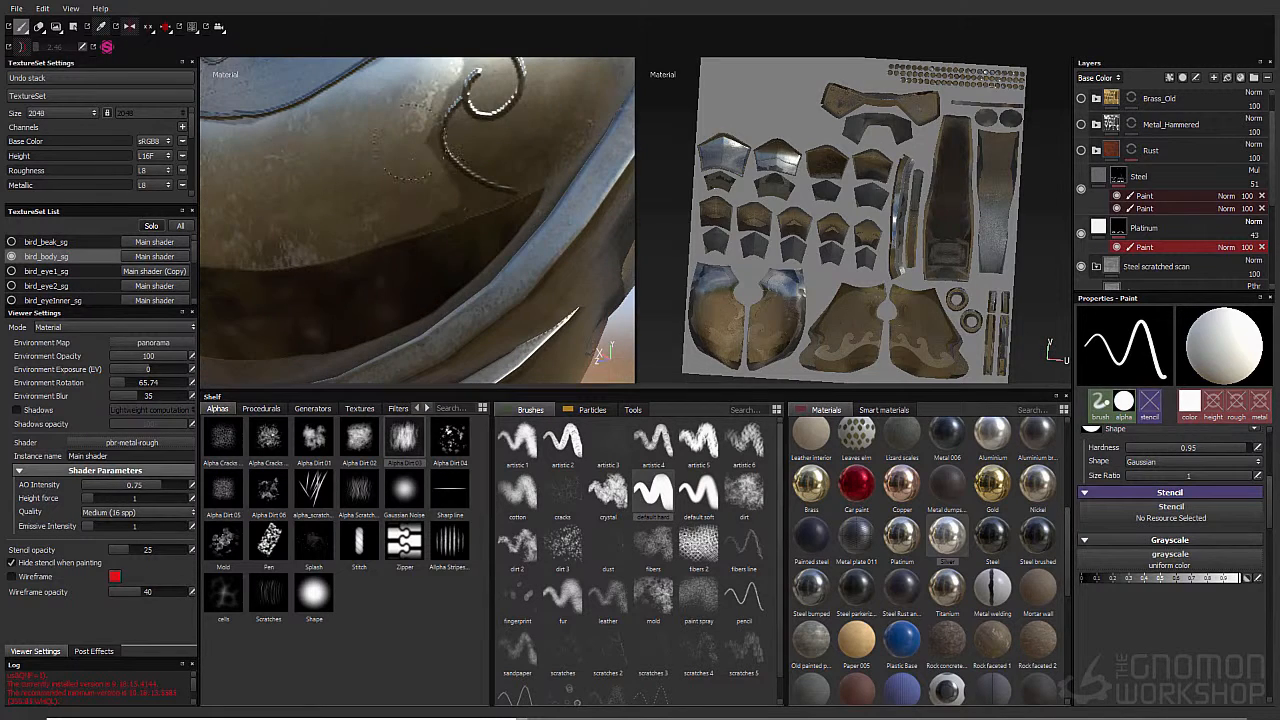
pyautogui.keyDown('alt'); pyautogui.moveTo(445, 103); pyautogui.dragTo(429, 149, button='right'); pyautogui.keyUp('alt')
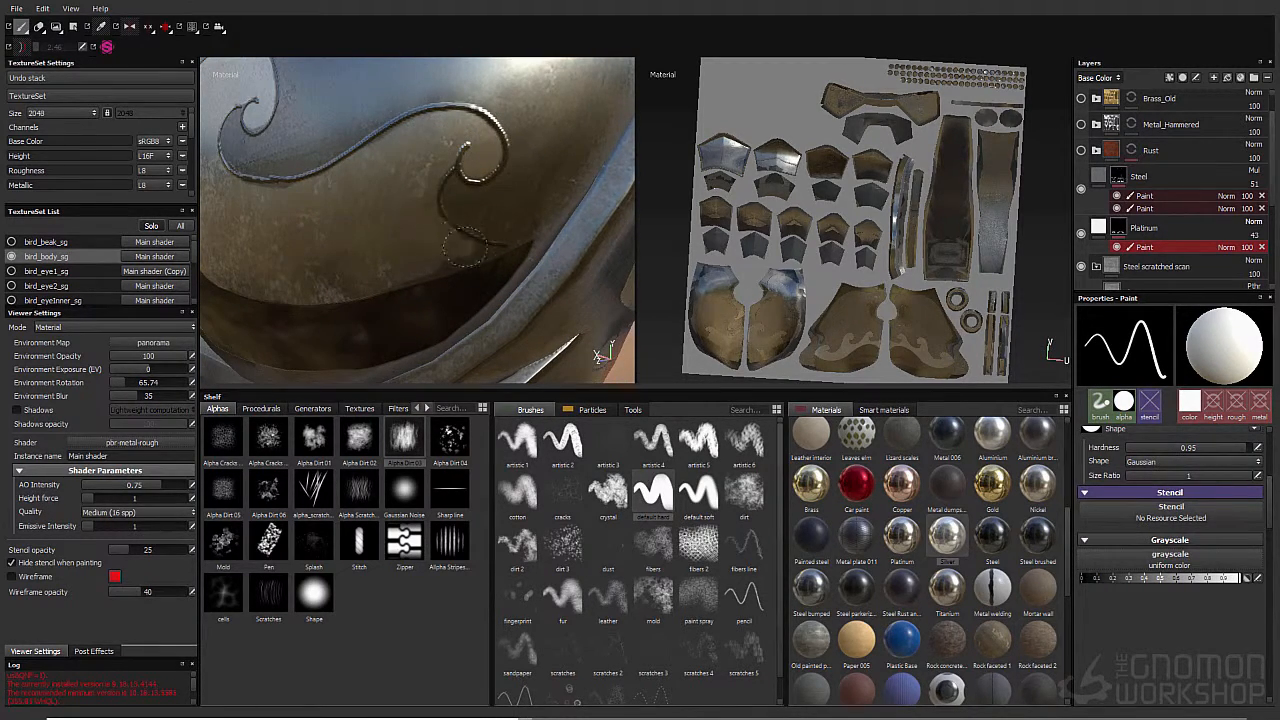
# Step: Trim the Platinum fill with black around the tail of the breast plate's outer scroll
pyautogui.moveTo(1128, 578); pyautogui.dragTo(1080, 578)
pyautogui.keyDown('alt'); pyautogui.moveTo(530, 193); pyautogui.dragTo(466, 169); pyautogui.keyUp('alt')
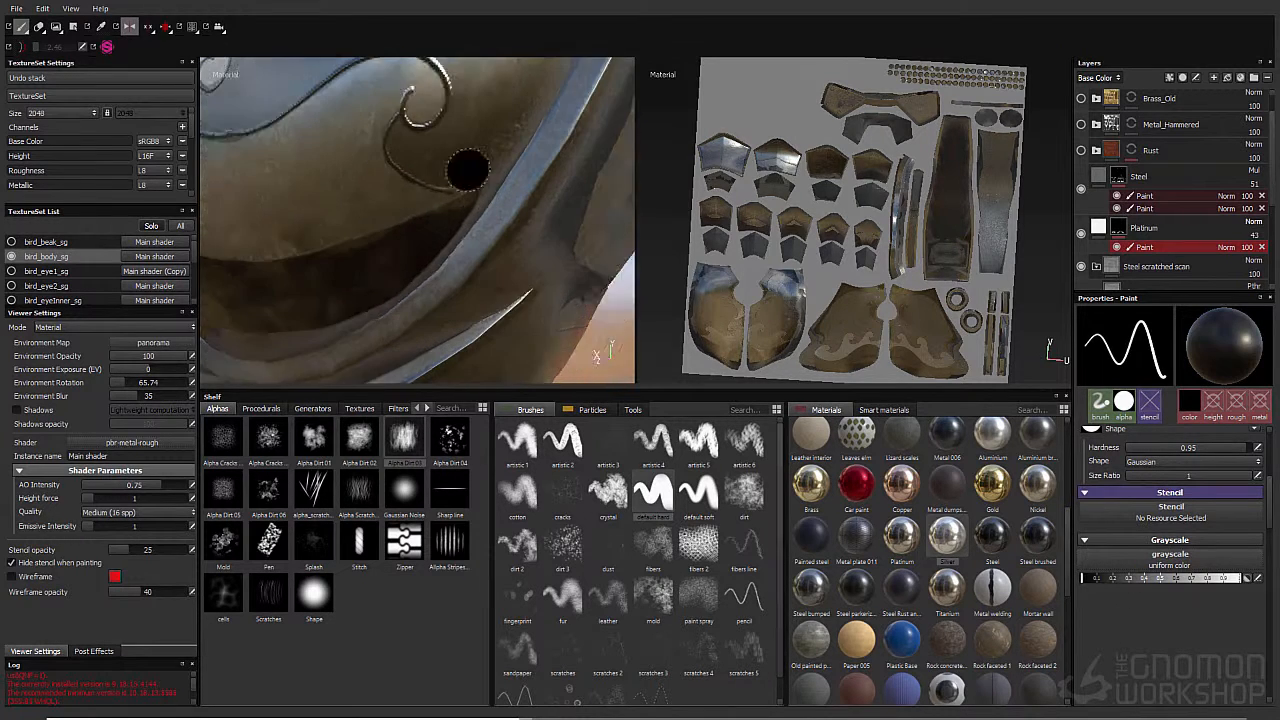
pyautogui.keyDown('alt'); pyautogui.moveTo(466, 169); pyautogui.dragTo(441, 232, button='right'); pyautogui.keyUp('alt')
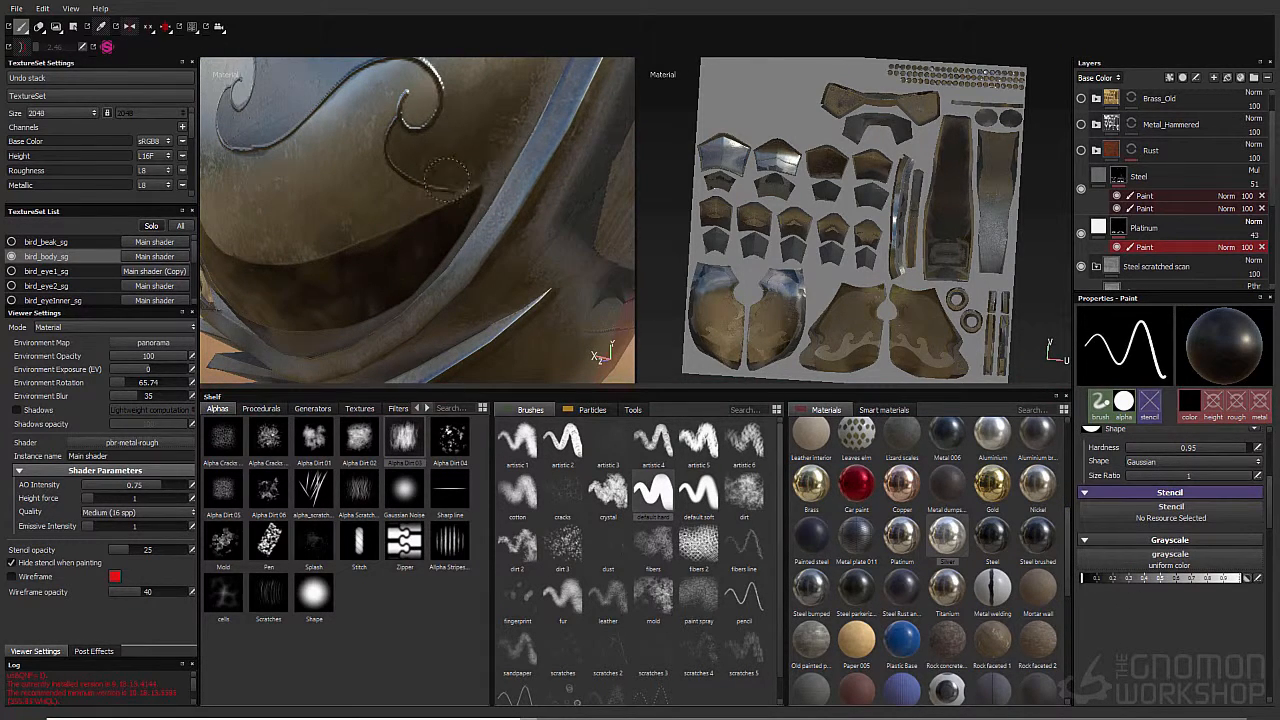
pyautogui.keyDown('alt'); pyautogui.moveTo(486, 180); pyautogui.dragTo(514, 200); pyautogui.keyUp('alt')
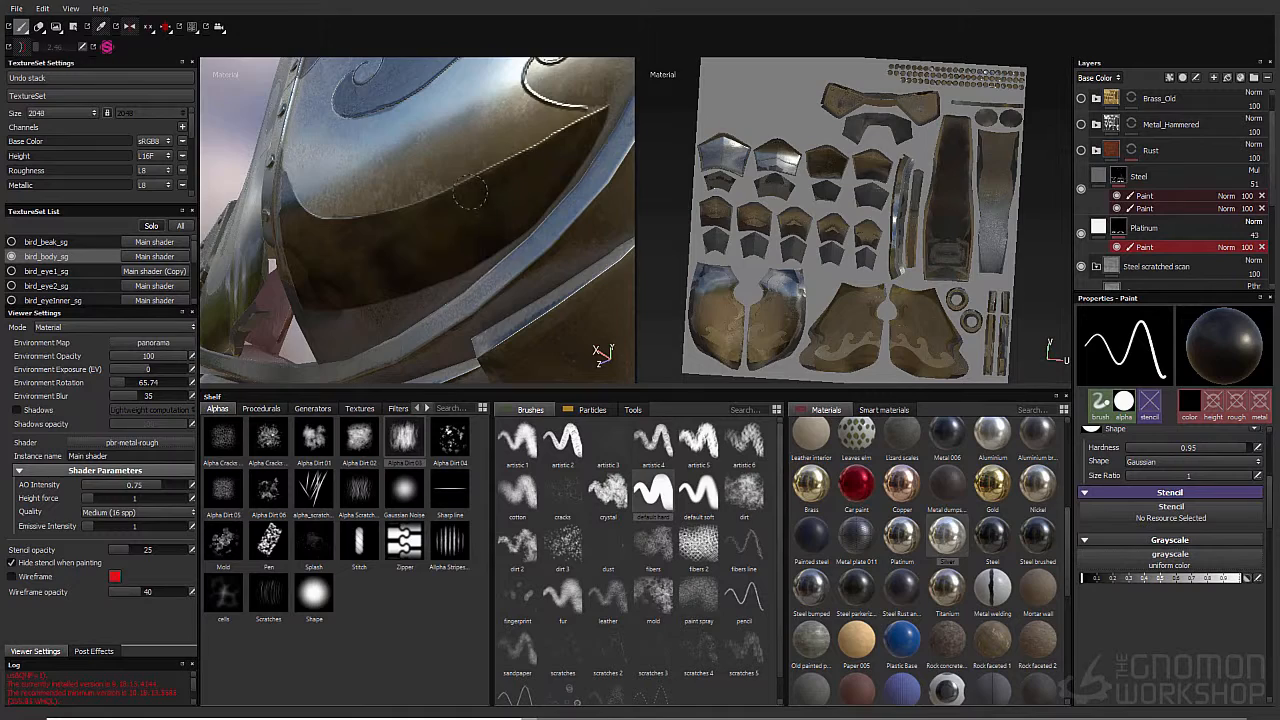
# Step: Clean the remaining platinum edges along the side plate's ornament with a resized black brush
pyautogui.keyDown('alt'); pyautogui.moveTo(384, 256); pyautogui.dragTo(374, 180); pyautogui.keyUp('alt')
pyautogui.keyDown('alt'); pyautogui.moveTo(374, 180); pyautogui.dragTo(445, 185, button='middle'); pyautogui.keyUp('alt')
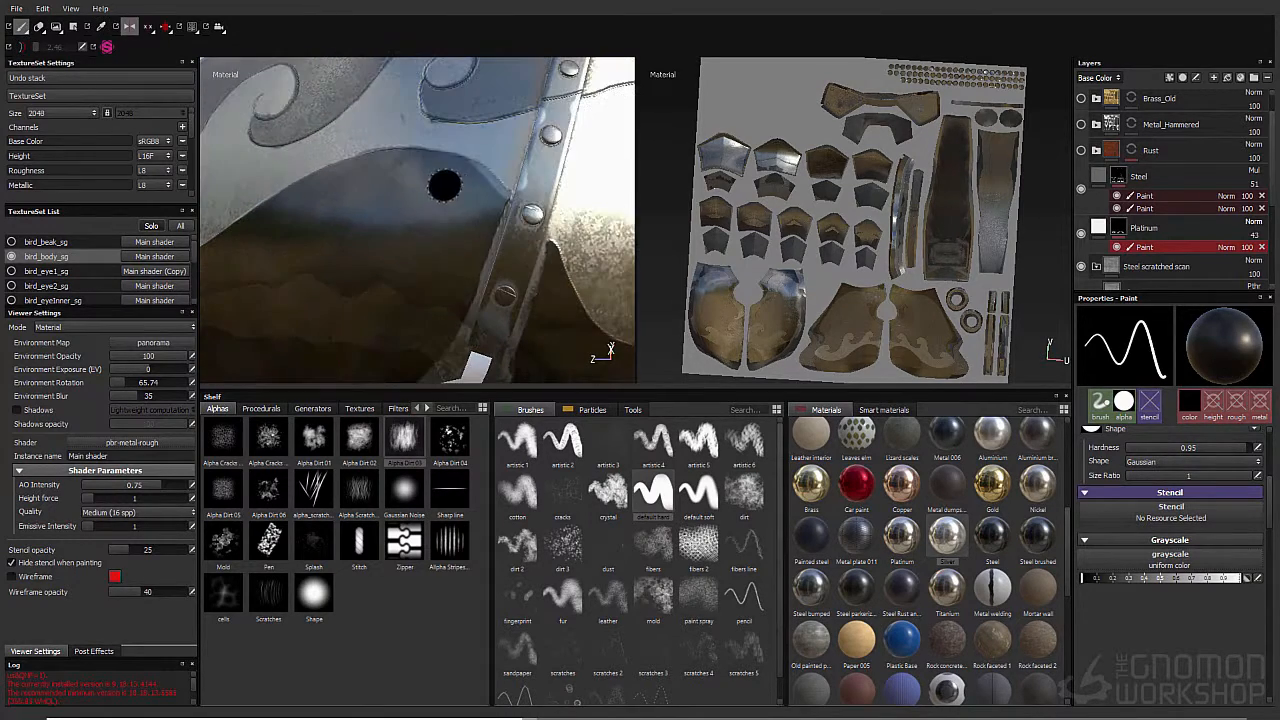
pyautogui.keyDown('ctrl'); pyautogui.moveTo(445, 185); pyautogui.dragTo(484, 185, button='right'); pyautogui.keyUp('ctrl')
pyautogui.keyDown('alt'); pyautogui.moveTo(484, 185); pyautogui.dragTo(385, 200); pyautogui.keyUp('alt')
pyautogui.keyDown('alt'); pyautogui.moveTo(385, 200); pyautogui.dragTo(414, 211, button='middle'); pyautogui.keyUp('alt')
pyautogui.keyDown('alt'); pyautogui.moveTo(414, 211); pyautogui.dragTo(460, 215, button='right'); pyautogui.keyUp('alt')
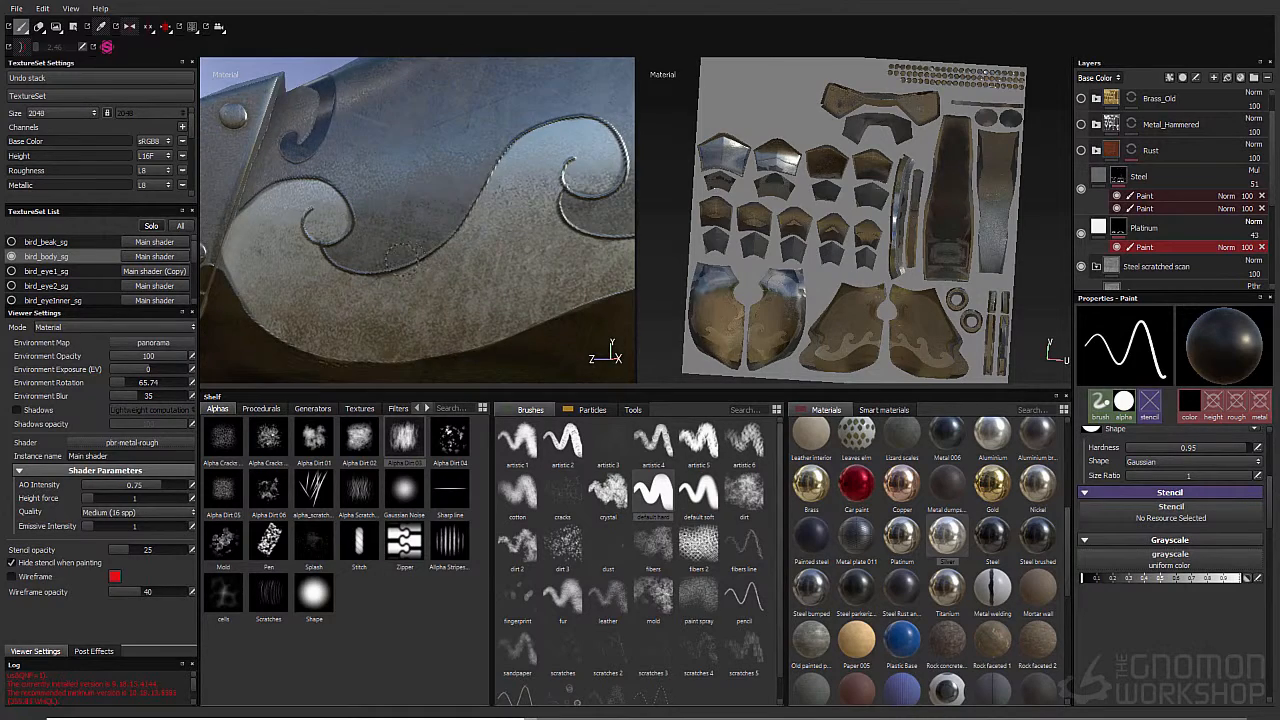
pyautogui.keyDown('alt'); pyautogui.moveTo(403, 262); pyautogui.dragTo(345, 278); pyautogui.keyUp('alt')
# Step: Add a second Paint effect to the Platinum layer's mask and set its blending mode to Multiply
pyautogui.keyDown('alt'); pyautogui.moveTo(443, 186); pyautogui.dragTo(514, 200); pyautogui.keyUp('alt')
pyautogui.keyDown('alt'); pyautogui.moveTo(514, 200); pyautogui.dragTo(285, 155, button='right'); pyautogui.keyUp('alt')
pyautogui.keyDown('alt'); pyautogui.moveTo(534, 300); pyautogui.dragTo(320, 292); pyautogui.keyUp('alt')
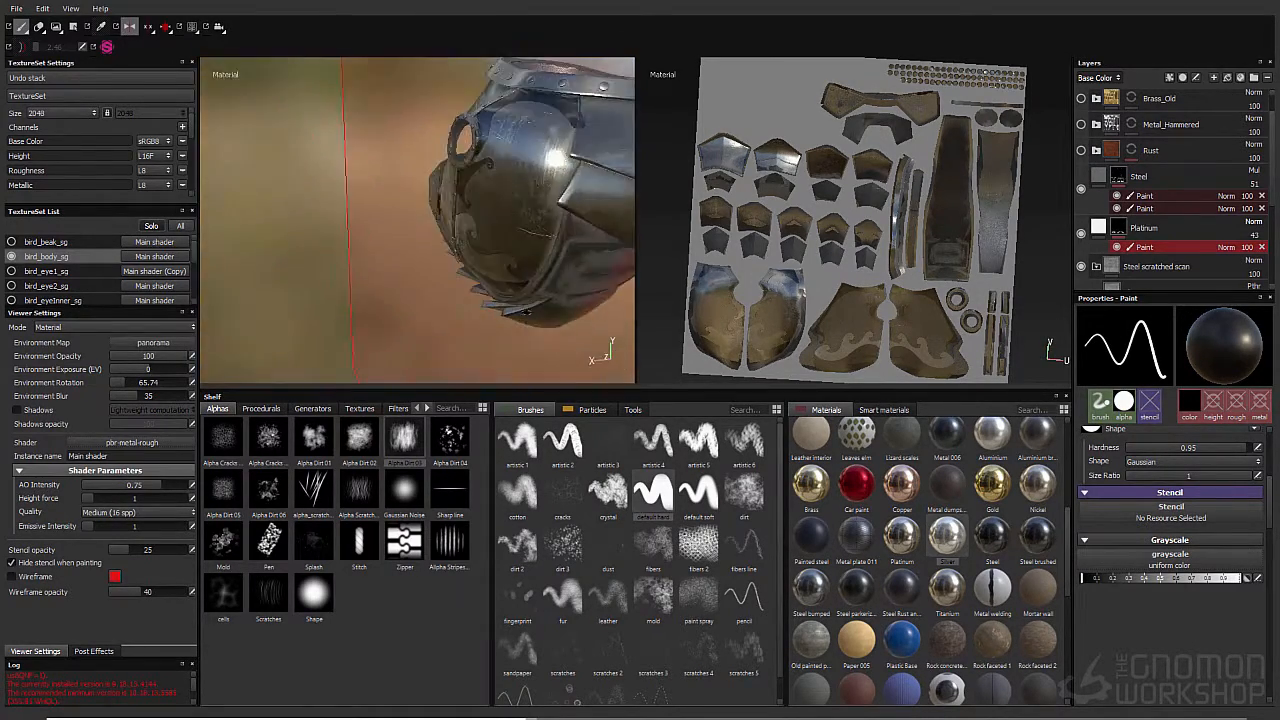
pyautogui.keyDown('alt'); pyautogui.moveTo(625, 310); pyautogui.dragTo(546, 280, button='middle'); pyautogui.keyUp('alt')
pyautogui.moveTo(546, 280)
pyautogui.keyDown('alt'); pyautogui.mouseDown()
pyautogui.moveTo(358, 265)
pyautogui.moveTo(598, 232)
pyautogui.mouseUp(); pyautogui.keyUp('alt')
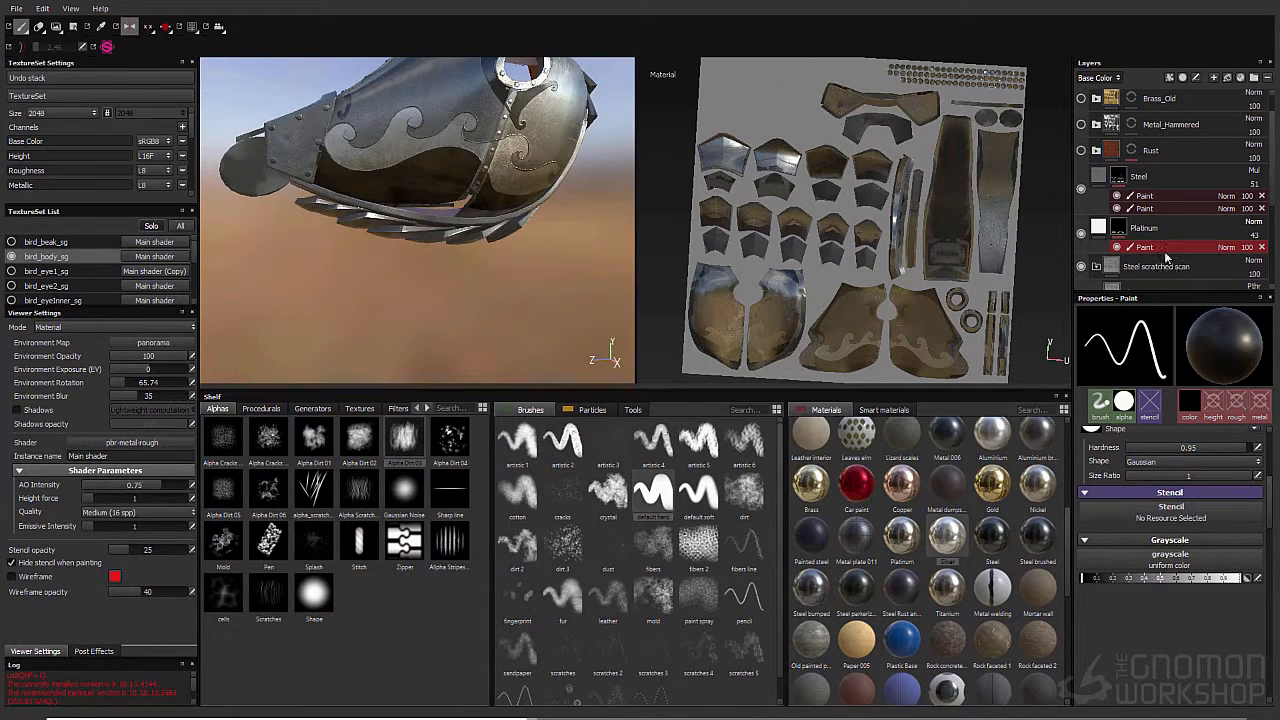
pyautogui.rightClick(1167, 251)
pyautogui.click(1168, 275)
pyautogui.click(1225, 249)
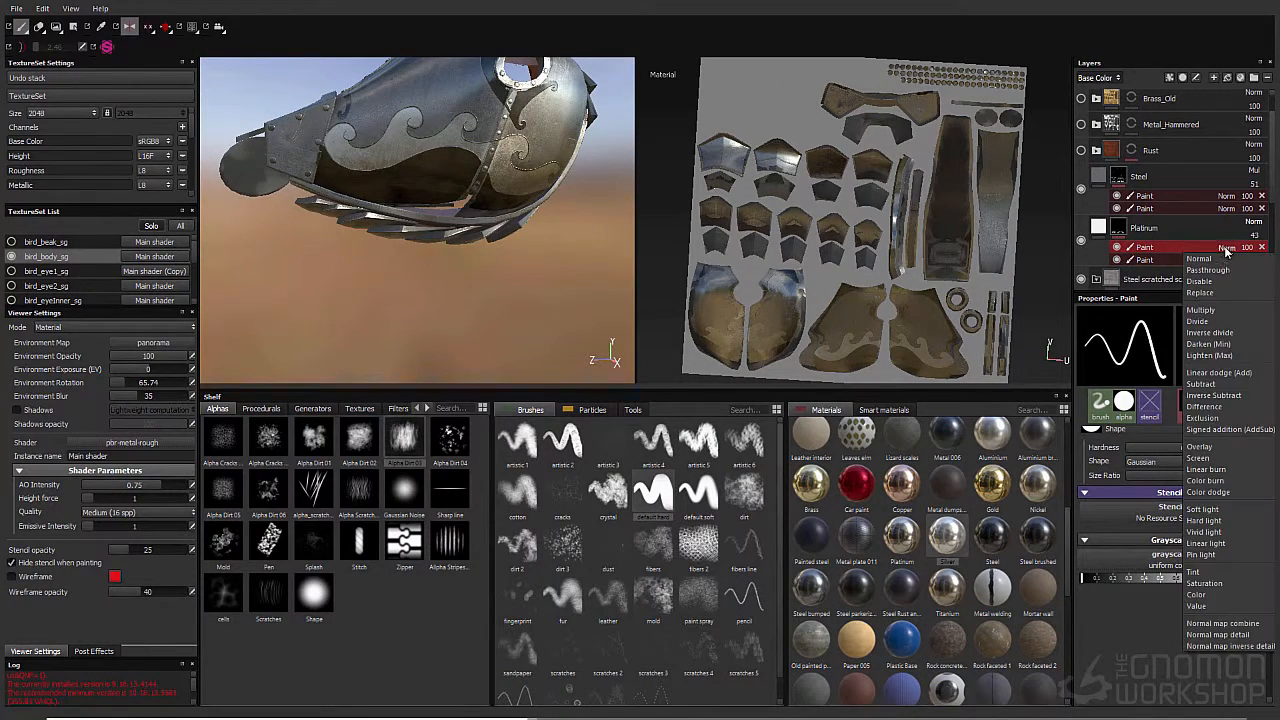
pyautogui.click(1220, 316)
# Step: Paint black worn patches over the side plate's platinum scrolls with the dirt brush on the multiplied Paint effect
pyautogui.click(1251, 579)
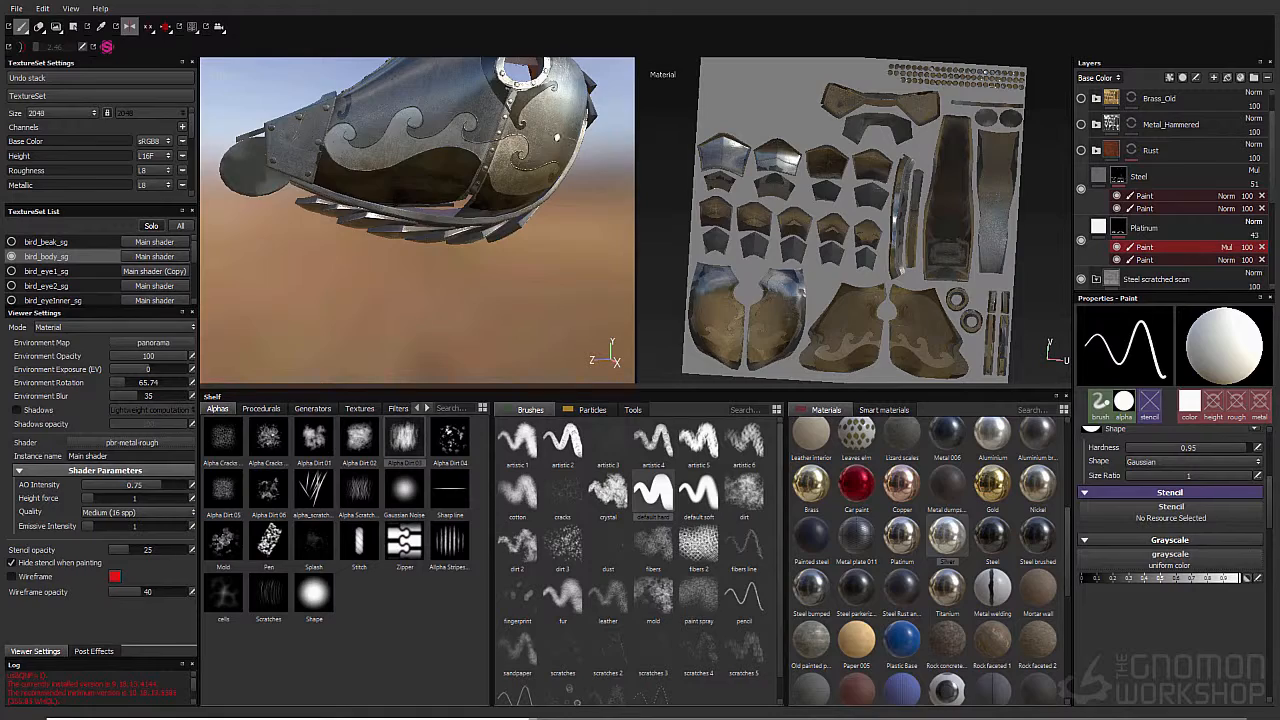
pyautogui.keyDown('alt'); pyautogui.moveTo(557, 137); pyautogui.dragTo(580, 198, button='middle'); pyautogui.keyUp('alt')
pyautogui.keyDown('alt'); pyautogui.moveTo(580, 198); pyautogui.dragTo(632, 204, button='right'); pyautogui.keyUp('alt')
pyautogui.click(744, 494)
pyautogui.click(1086, 592)
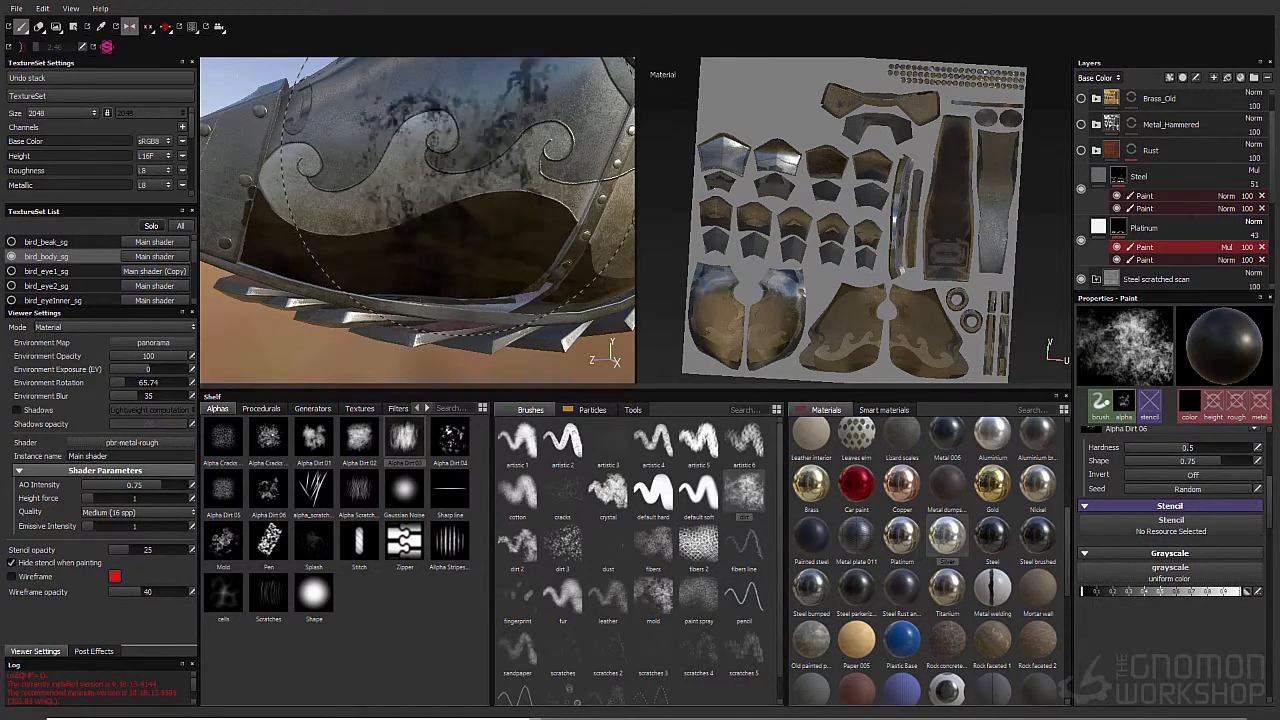
pyautogui.moveTo(459, 145)
pyautogui.mouseDown()
pyautogui.moveTo(470, 230)
pyautogui.moveTo(360, 228)
pyautogui.moveTo(475, 160)
pyautogui.mouseUp()
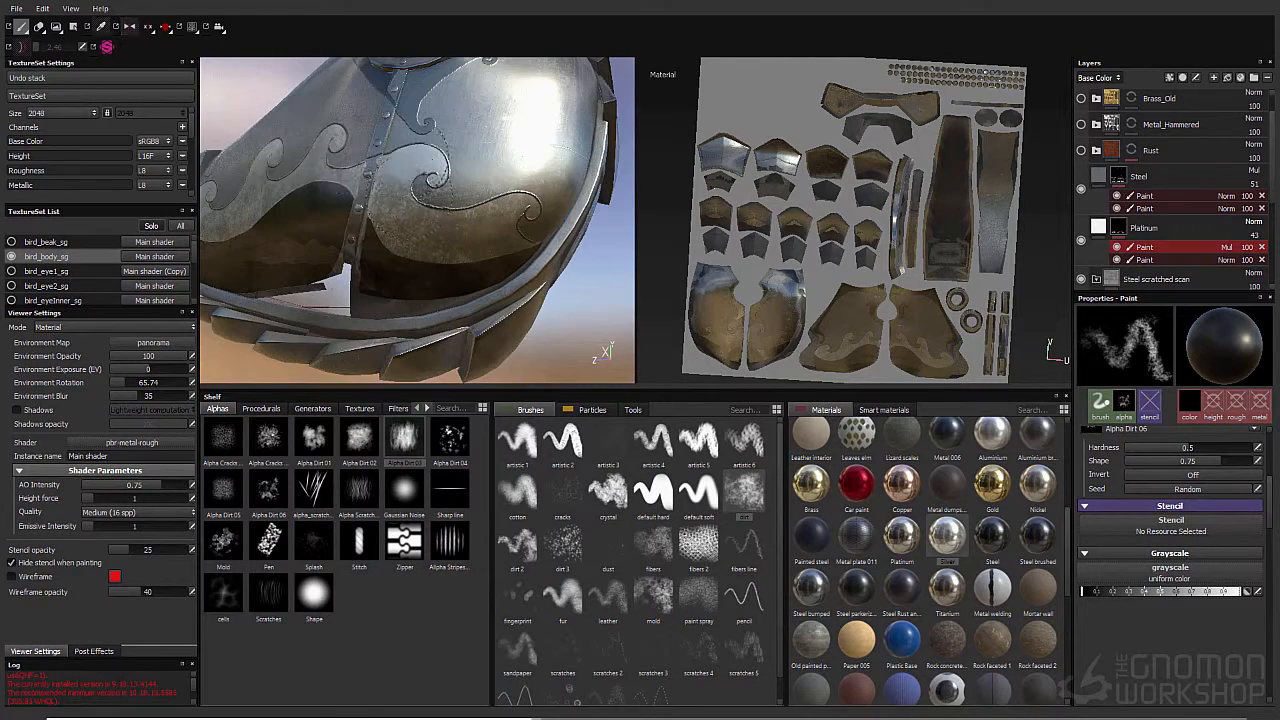
# Step: Add black scratches to the platinum ornaments on the side and breast plates with the scratches 2 brush at hardness 0.99
pyautogui.keyDown('alt'); pyautogui.moveTo(275, 115); pyautogui.dragTo(358, 97); pyautogui.keyUp('alt')
pyautogui.keyDown('alt'); pyautogui.moveTo(292, 230); pyautogui.dragTo(272, 284); pyautogui.keyUp('alt')
pyautogui.click(625, 654)
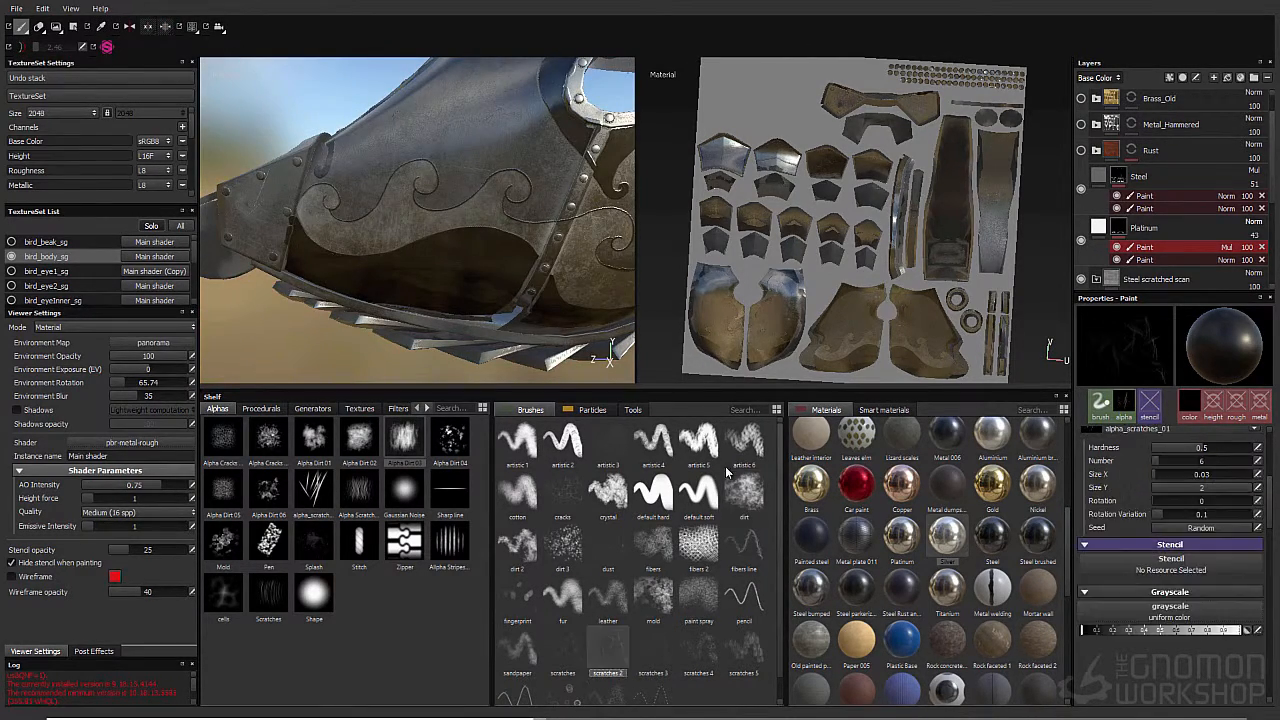
pyautogui.moveTo(436, 216)
pyautogui.keyDown('alt'); pyautogui.mouseDown()
pyautogui.moveTo(500, 220)
pyautogui.moveTo(646, 264)
pyautogui.moveTo(652, 250)
pyautogui.mouseUp(); pyautogui.keyUp('alt')
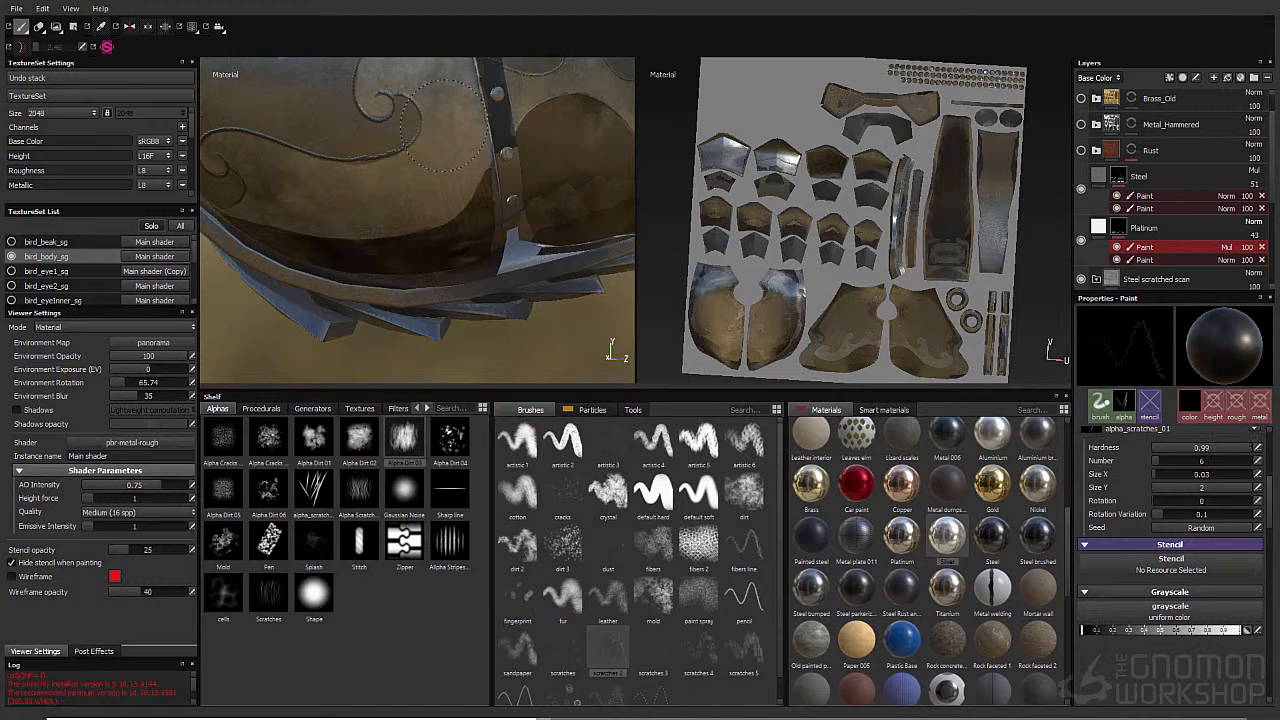
pyautogui.keyDown('alt'); pyautogui.moveTo(443, 128); pyautogui.dragTo(470, 182); pyautogui.keyUp('alt')
pyautogui.keyDown('alt'); pyautogui.moveTo(515, 240); pyautogui.dragTo(488, 262); pyautogui.keyUp('alt')
pyautogui.keyDown('alt'); pyautogui.moveTo(488, 262); pyautogui.dragTo(405, 262, button='right'); pyautogui.keyUp('alt')
pyautogui.keyDown('alt'); pyautogui.moveTo(405, 262); pyautogui.dragTo(545, 214); pyautogui.keyUp('alt')
# Step: Examine the platinum scroll ornaments on the fully textured bird from several sides
pyautogui.keyDown('alt'); pyautogui.moveTo(467, 327); pyautogui.dragTo(322, 190); pyautogui.keyUp('alt')
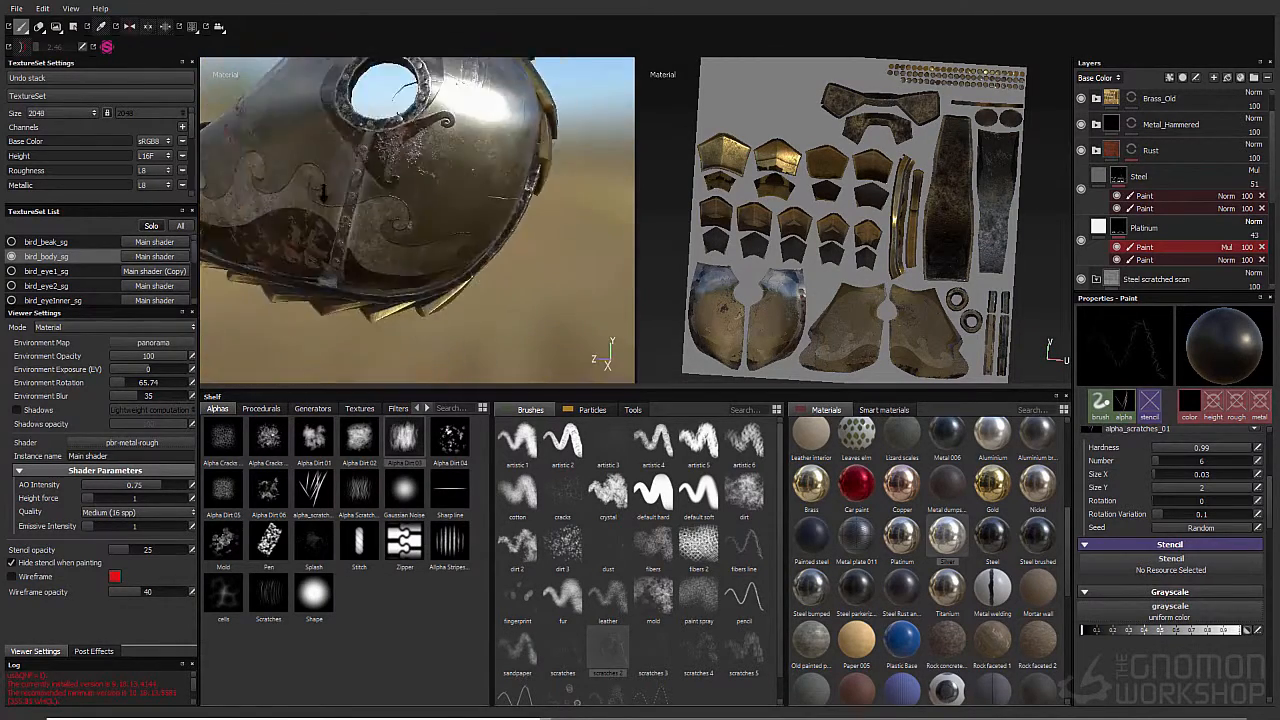
pyautogui.keyDown('alt'); pyautogui.moveTo(548, 325); pyautogui.dragTo(500, 300); pyautogui.keyUp('alt')
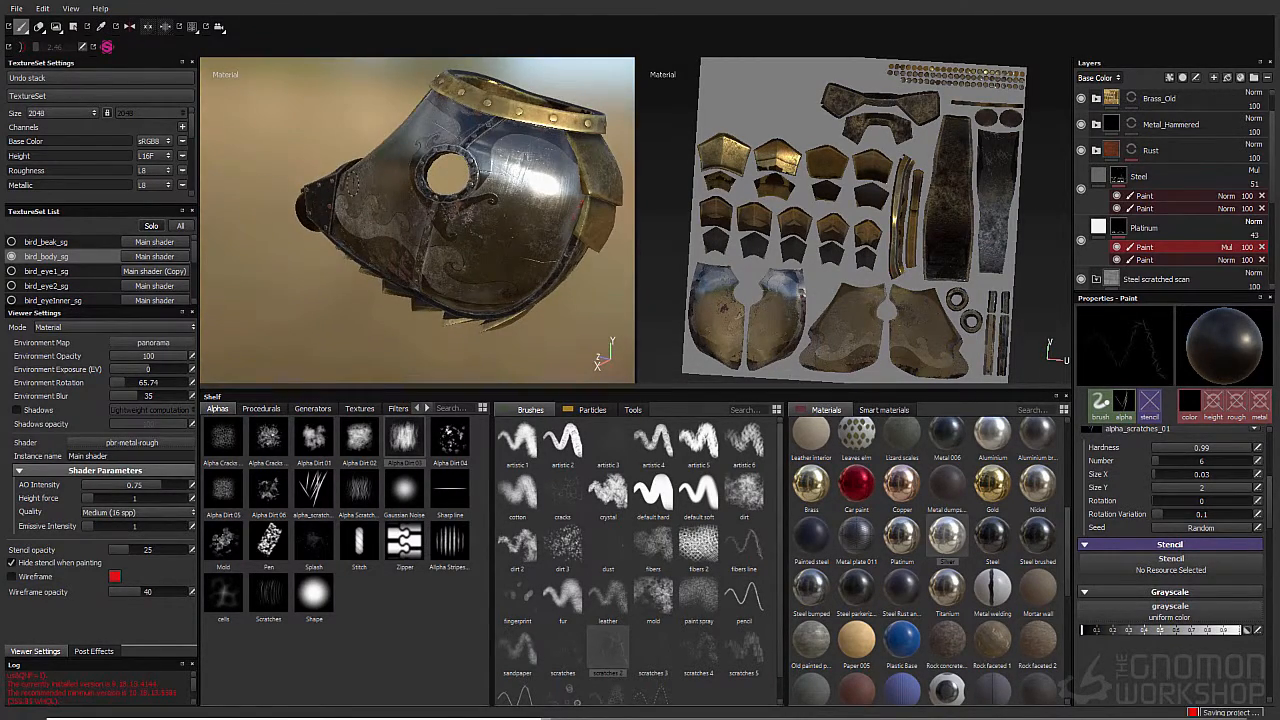
pyautogui.keyDown('alt'); pyautogui.moveTo(616, 301); pyautogui.dragTo(320, 300); pyautogui.keyUp('alt')
pyautogui.keyDown('alt'); pyautogui.moveTo(400, 250); pyautogui.dragTo(370, 250, button='right'); pyautogui.keyUp('alt')
pyautogui.keyDown('alt'); pyautogui.moveTo(370, 250); pyautogui.dragTo(520, 260); pyautogui.keyUp('alt')
pyautogui.keyDown('alt'); pyautogui.moveTo(300, 250); pyautogui.dragTo(525, 228, button='middle'); pyautogui.keyUp('alt')
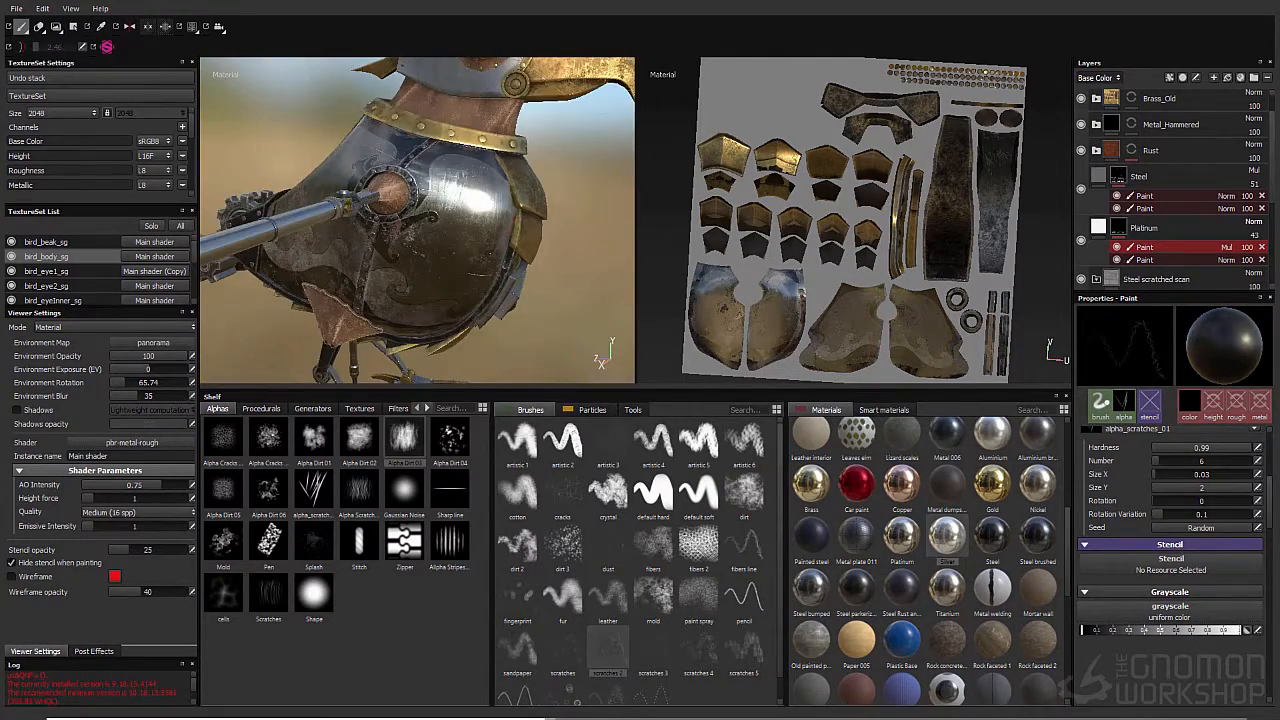
pyautogui.keyDown('alt'); pyautogui.moveTo(330, 225); pyautogui.dragTo(520, 260); pyautogui.keyUp('alt')
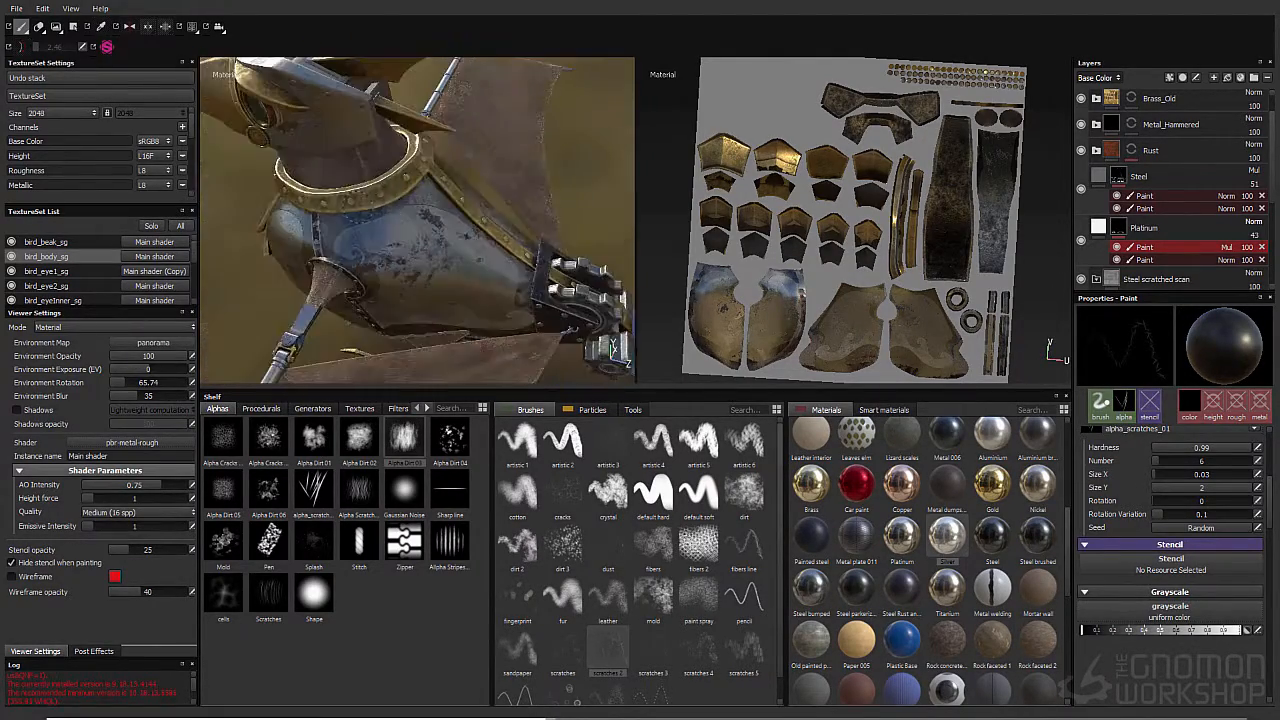
pyautogui.keyDown('alt'); pyautogui.moveTo(450, 220); pyautogui.dragTo(438, 290, button='middle'); pyautogui.keyUp('alt')
pyautogui.moveTo(420, 270)
pyautogui.keyDown('alt'); pyautogui.mouseDown()
pyautogui.moveTo(460, 225)
pyautogui.moveTo(420, 190)
pyautogui.moveTo(450, 200)
pyautogui.mouseUp(); pyautogui.keyUp('alt')
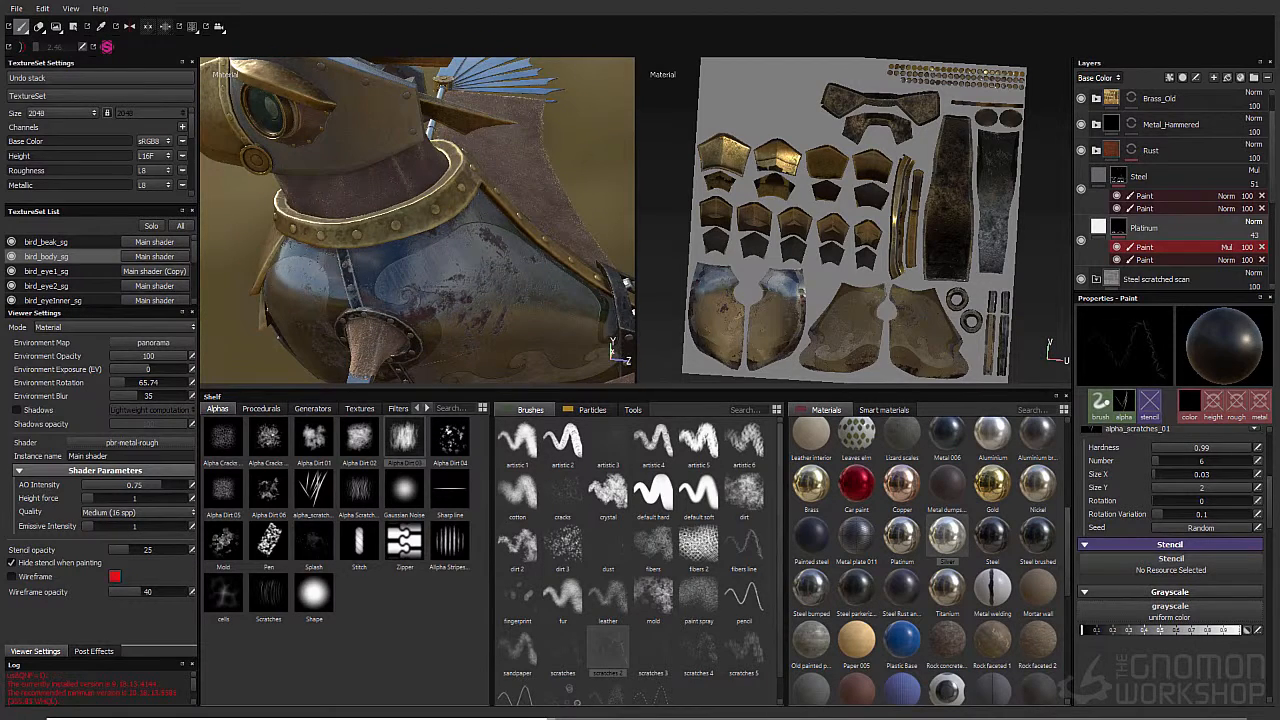
# Step: Add another Paint effect at the top of the Steel layer's mask and open its blending mode choices
pyautogui.click(1146, 208)
pyautogui.rightClick(1146, 198)
pyautogui.click(1152, 221)
pyautogui.click(1227, 196)
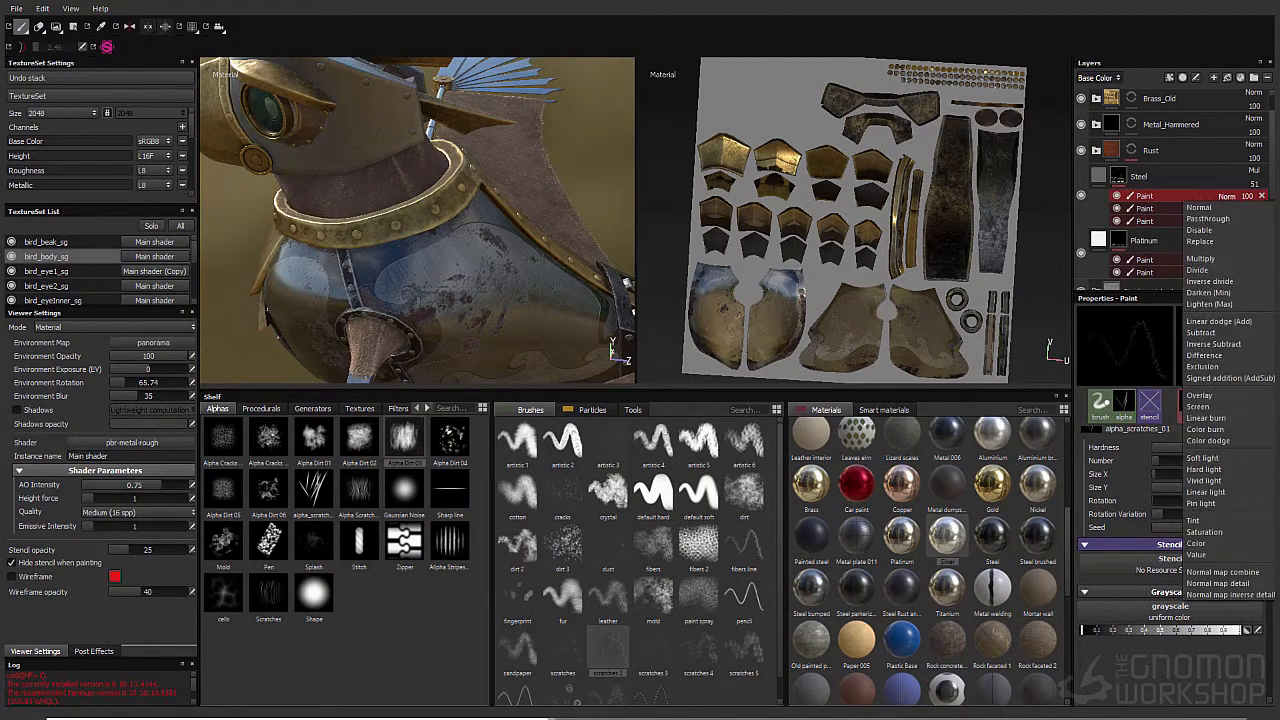
# Step: Set the blending mode of the topmost Paint effect in the Steel layer's mask to Multiply
pyautogui.click(1215, 258)
pyautogui.keyDown('alt'); pyautogui.moveTo(381, 256); pyautogui.dragTo(406, 262, button='right'); pyautogui.keyUp('alt')
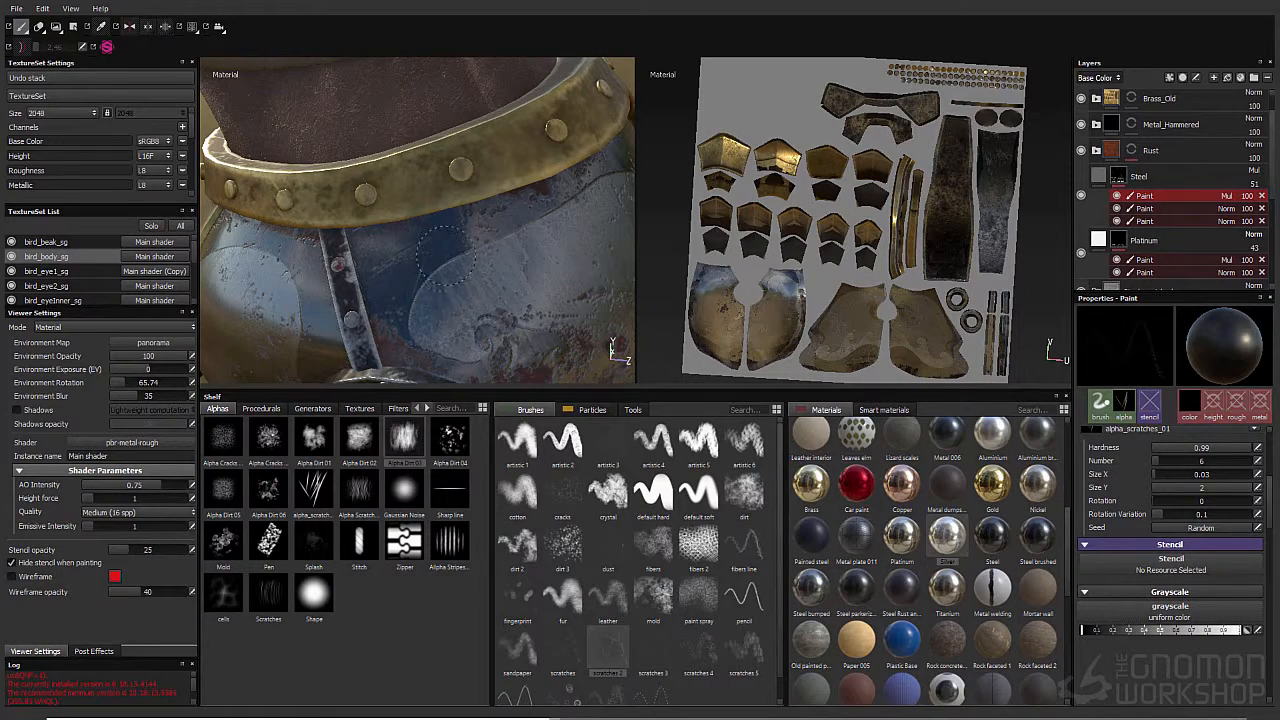
pyautogui.keyDown('alt'); pyautogui.moveTo(403, 279); pyautogui.dragTo(372, 270, button='right'); pyautogui.keyUp('alt')
pyautogui.keyDown('alt'); pyautogui.moveTo(372, 270); pyautogui.dragTo(297, 256); pyautogui.keyUp('alt')
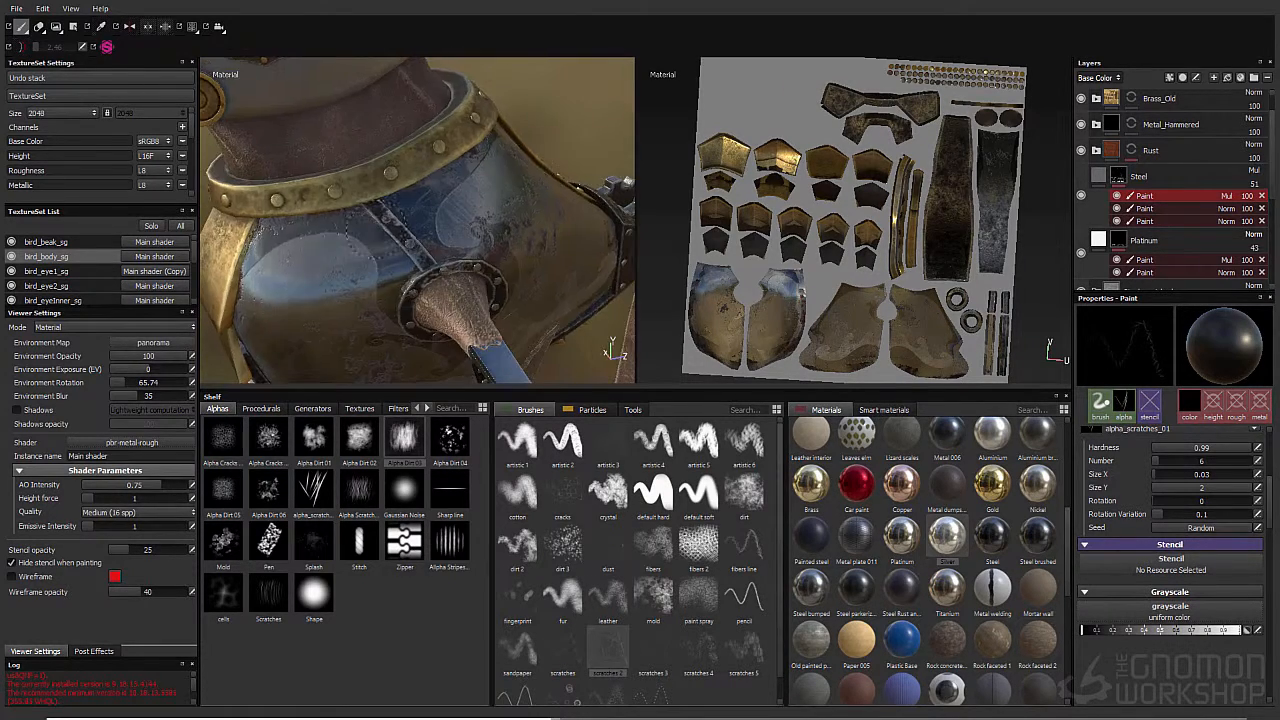
pyautogui.keyDown('alt'); pyautogui.moveTo(346, 299); pyautogui.dragTo(343, 260); pyautogui.keyUp('alt')
# Step: Choose the dirt brush with Alpha Dirt 06 and reduce its size for painting the Steel mask on the body's side
pyautogui.click(744, 493)
pyautogui.keyDown('ctrl'); pyautogui.moveTo(352, 195); pyautogui.dragTo(272, 197, button='right'); pyautogui.keyUp('ctrl')
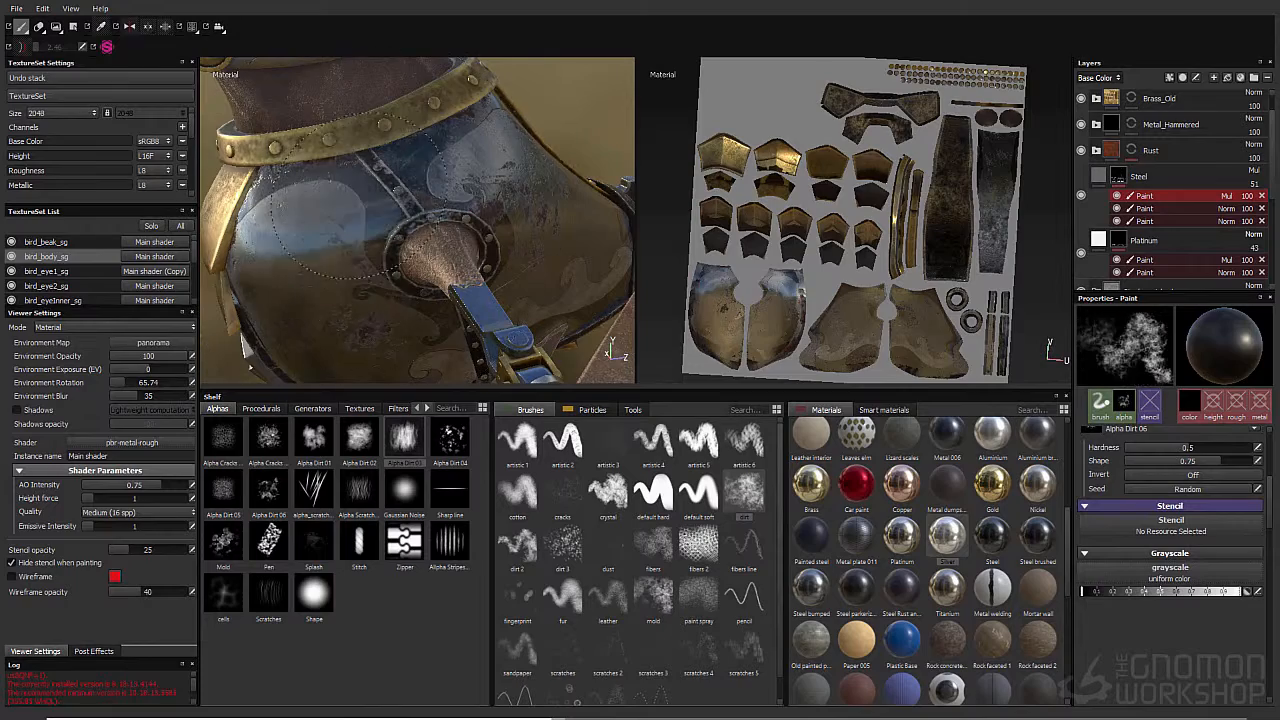
pyautogui.keyDown('alt'); pyautogui.moveTo(455, 299); pyautogui.dragTo(365, 270); pyautogui.keyUp('alt')
pyautogui.keyDown('alt'); pyautogui.moveTo(365, 270); pyautogui.dragTo(320, 262, button='right'); pyautogui.keyUp('alt')
pyautogui.keyDown('alt'); pyautogui.moveTo(390, 290); pyautogui.dragTo(390, 190, button='middle'); pyautogui.keyUp('alt')
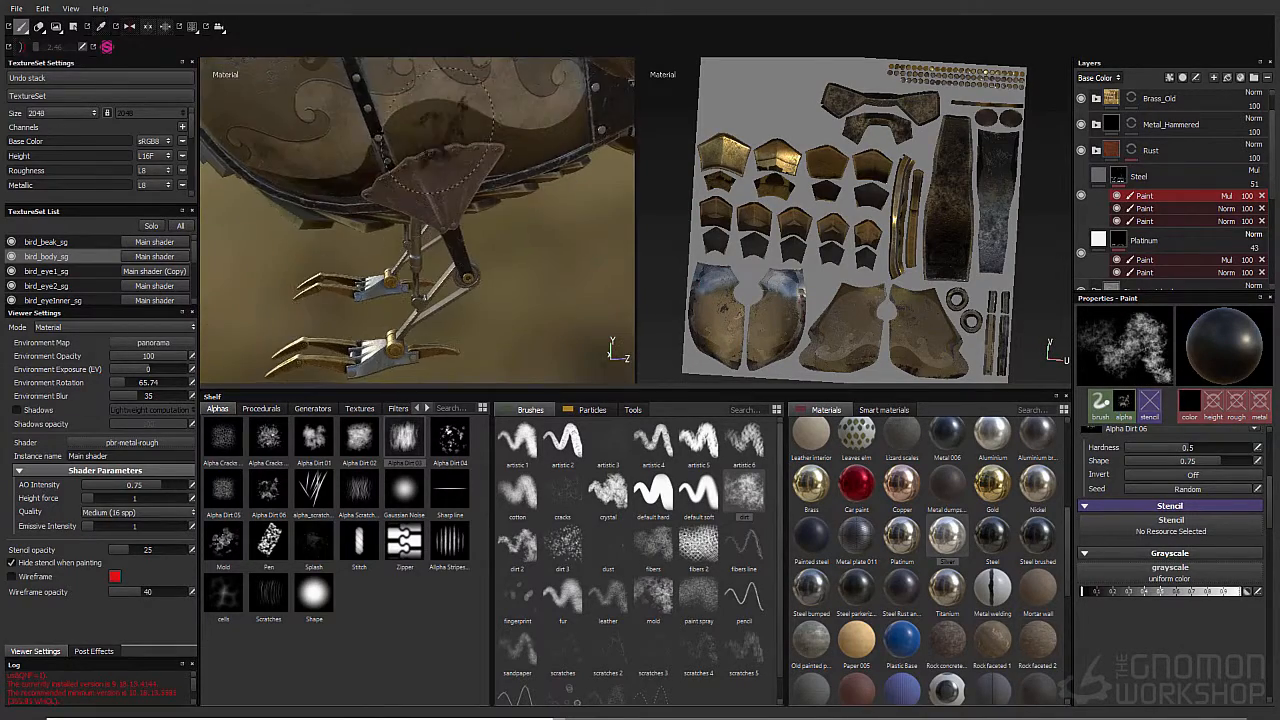
pyautogui.keyDown('alt'); pyautogui.moveTo(380, 235); pyautogui.dragTo(440, 240, button='right'); pyautogui.keyUp('alt')
pyautogui.keyDown('alt'); pyautogui.moveTo(440, 215); pyautogui.dragTo(497, 240); pyautogui.keyUp('alt')
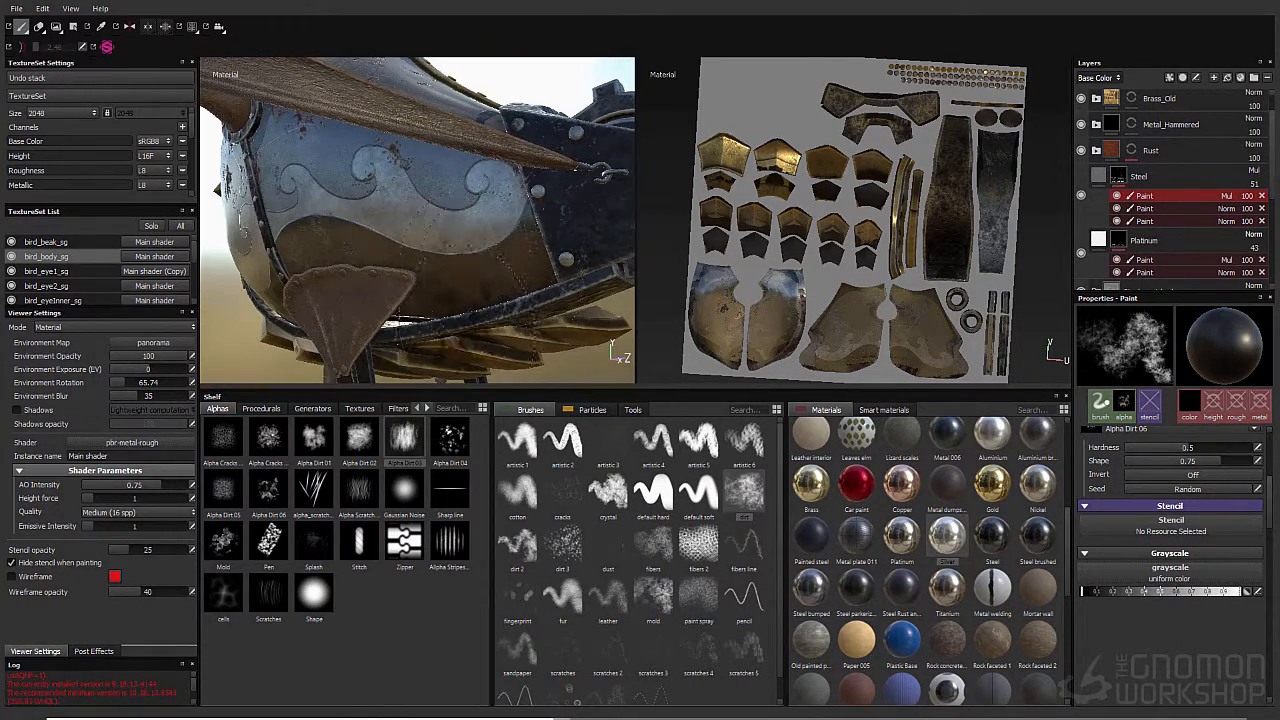
pyautogui.keyDown('ctrl'); pyautogui.moveTo(488, 239); pyautogui.dragTo(440, 240, button='right'); pyautogui.keyUp('ctrl')
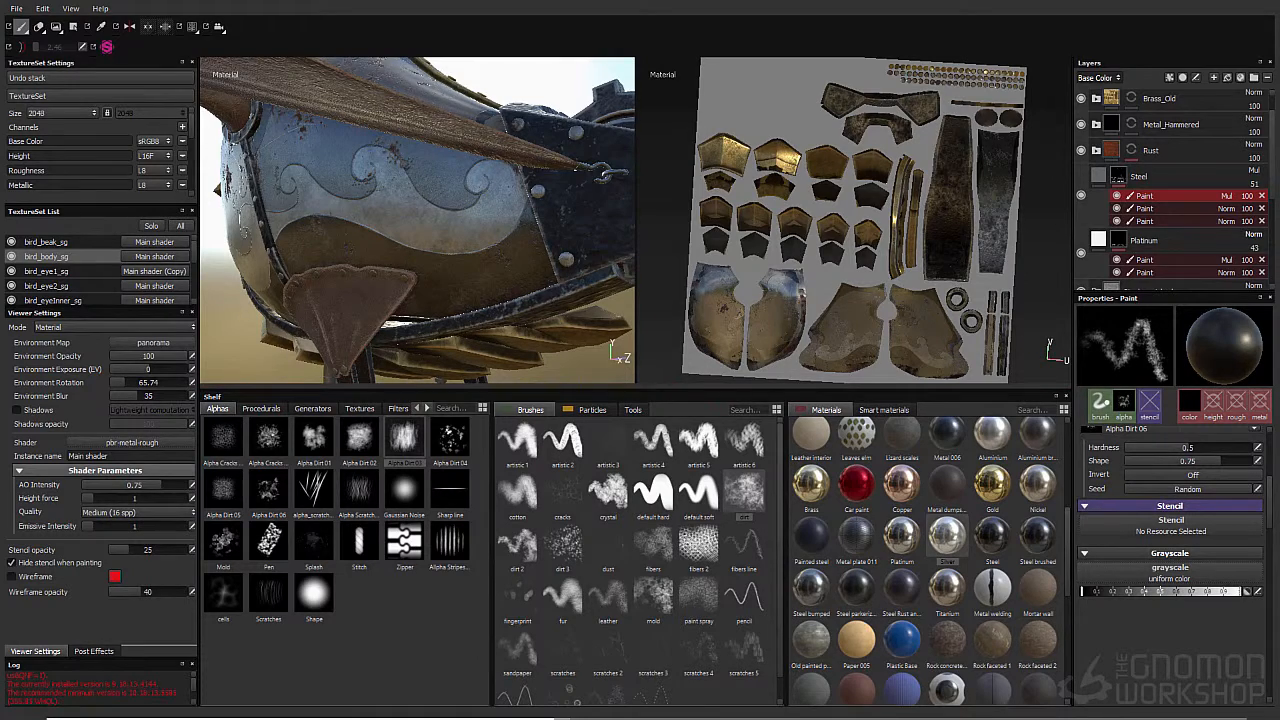
# Step: Switch the layer list to the Height channel
pyautogui.click(1099, 78)
pyautogui.click(1099, 106)
pyautogui.keyDown('alt'); pyautogui.moveTo(440, 190); pyautogui.dragTo(425, 215); pyautogui.keyUp('alt')
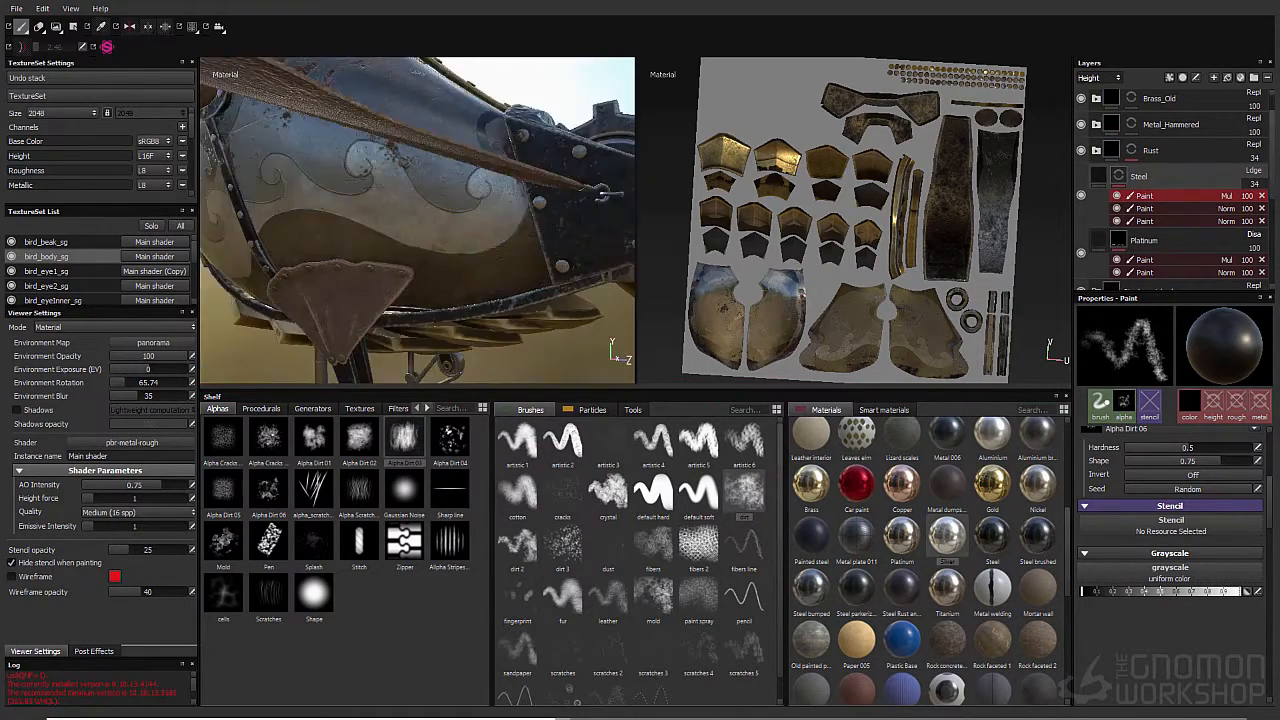
pyautogui.keyDown('alt'); pyautogui.moveTo(425, 215); pyautogui.dragTo(330, 230, button='right'); pyautogui.keyUp('alt')
pyautogui.moveTo(330, 230)
pyautogui.keyDown('alt'); pyautogui.mouseDown()
pyautogui.moveTo(425, 225)
pyautogui.moveTo(345, 235)
pyautogui.moveTo(320, 215)
pyautogui.mouseUp(); pyautogui.keyUp('alt')
pyautogui.keyDown('alt'); pyautogui.moveTo(400, 240); pyautogui.dragTo(340, 235, button='right'); pyautogui.keyUp('alt')
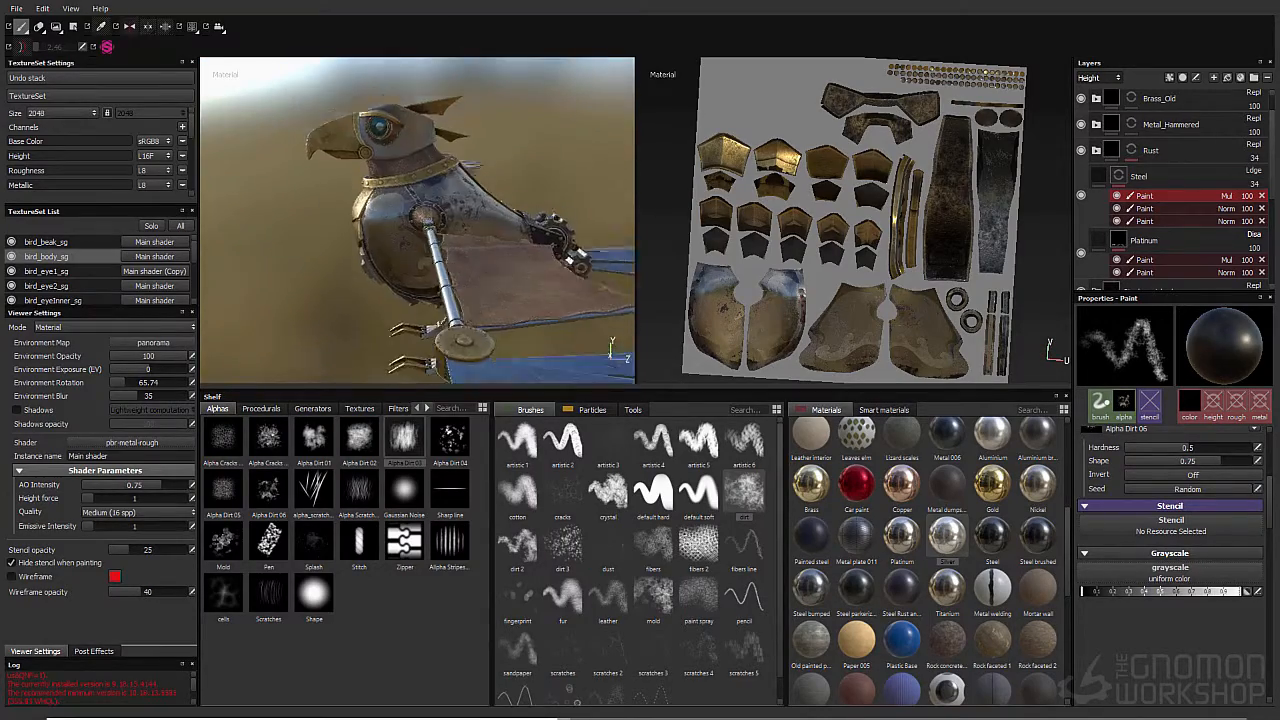
# Step: Enlarge the 3D viewport by shrinking the shelf and the UV view
pyautogui.keyDown('alt'); pyautogui.moveTo(340, 235); pyautogui.dragTo(530, 225); pyautogui.keyUp('alt')
pyautogui.moveTo(620, 389); pyautogui.dragTo(620, 583)
pyautogui.moveTo(637, 390); pyautogui.dragTo(937, 390)
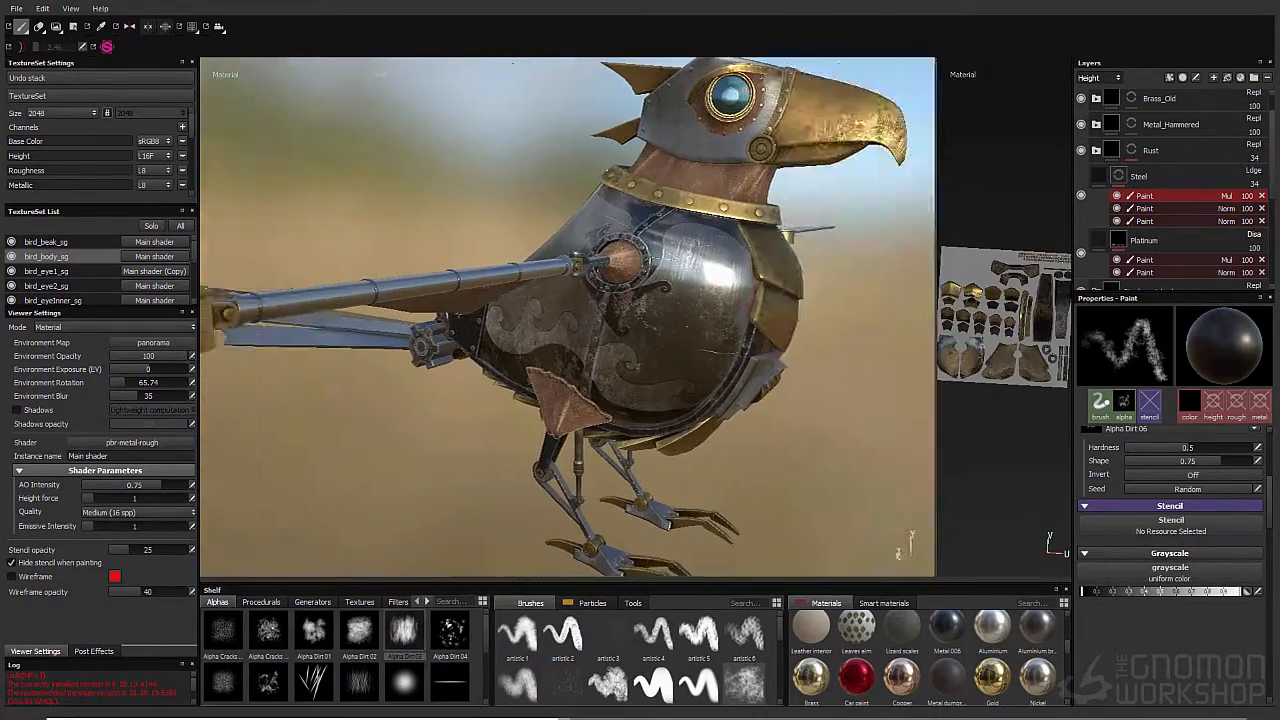
# Step: Examine the scratches, wave engravings and rust on the bird's body armour from several angles
pyautogui.keyDown('alt'); pyautogui.moveTo(680, 300); pyautogui.dragTo(440, 290); pyautogui.keyUp('alt')
pyautogui.keyDown('alt'); pyautogui.moveTo(440, 290); pyautogui.dragTo(560, 300, button='right'); pyautogui.keyUp('alt')
pyautogui.keyDown('alt'); pyautogui.moveTo(560, 300); pyautogui.dragTo(530, 250); pyautogui.keyUp('alt')
pyautogui.keyDown('alt'); pyautogui.moveTo(420, 330); pyautogui.dragTo(620, 350); pyautogui.keyUp('alt')
pyautogui.keyDown('alt'); pyautogui.moveTo(500, 400); pyautogui.dragTo(400, 400, button='right'); pyautogui.keyUp('alt')
pyautogui.keyDown('alt'); pyautogui.moveTo(340, 440); pyautogui.dragTo(454, 475, button='right'); pyautogui.keyUp('alt')
pyautogui.keyDown('alt'); pyautogui.moveTo(454, 475); pyautogui.dragTo(290, 450); pyautogui.keyUp('alt')
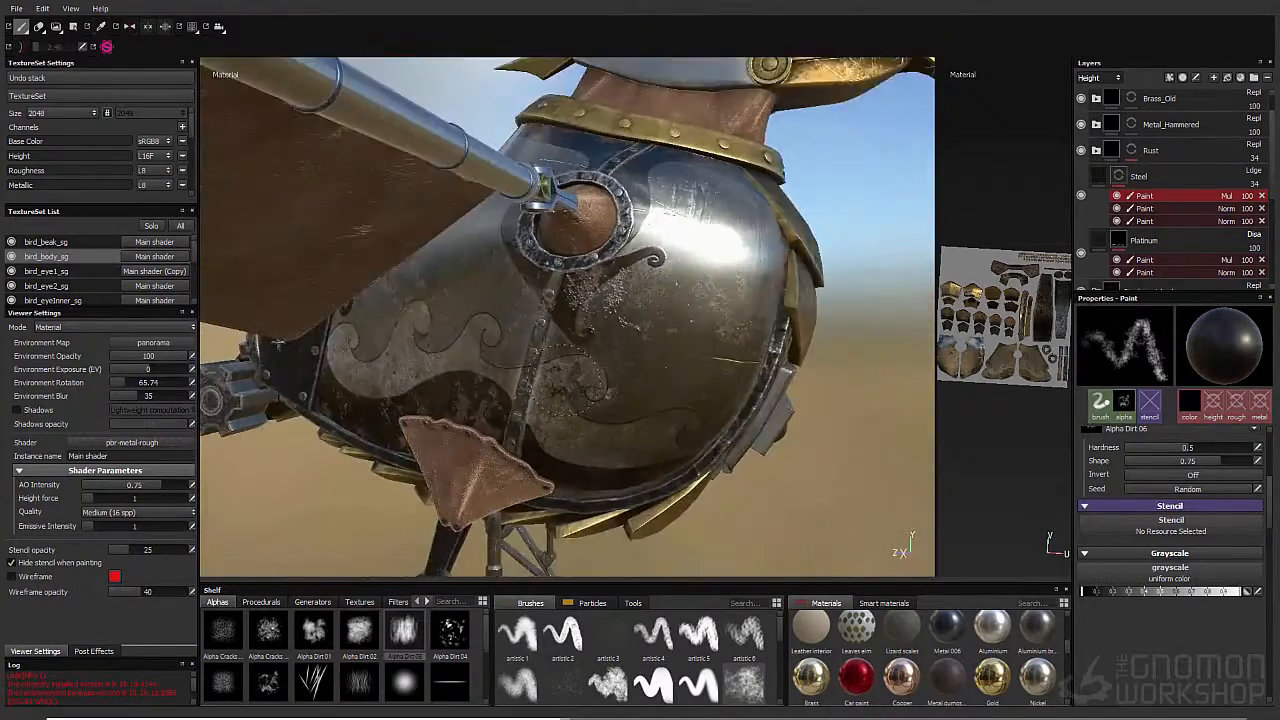
pyautogui.keyDown('alt'); pyautogui.moveTo(500, 400); pyautogui.dragTo(400, 390, button='right'); pyautogui.keyUp('alt')
pyautogui.keyDown('alt'); pyautogui.moveTo(450, 300); pyautogui.dragTo(430, 400, button='middle'); pyautogui.keyUp('alt')
pyautogui.keyDown('alt'); pyautogui.moveTo(430, 400); pyautogui.dragTo(535, 380); pyautogui.keyUp('alt')
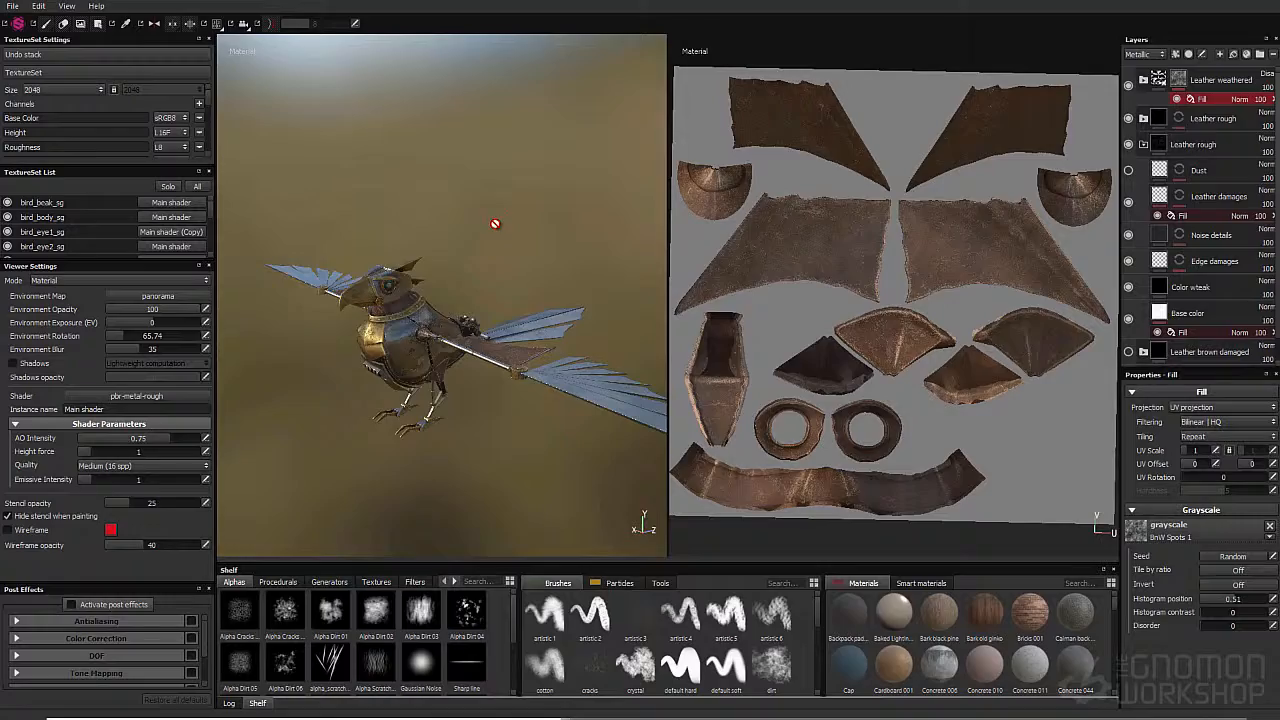
# Step: Activate the bird_body_sg texture set and select its Steel layer with the Base Color channel shown
pyautogui.keyDown('alt'); pyautogui.moveTo(494, 223); pyautogui.dragTo(450, 300); pyautogui.keyUp('alt')
pyautogui.keyDown('alt'); pyautogui.moveTo(450, 300); pyautogui.dragTo(560, 320, button='right'); pyautogui.keyUp('alt')
pyautogui.click(50, 218)
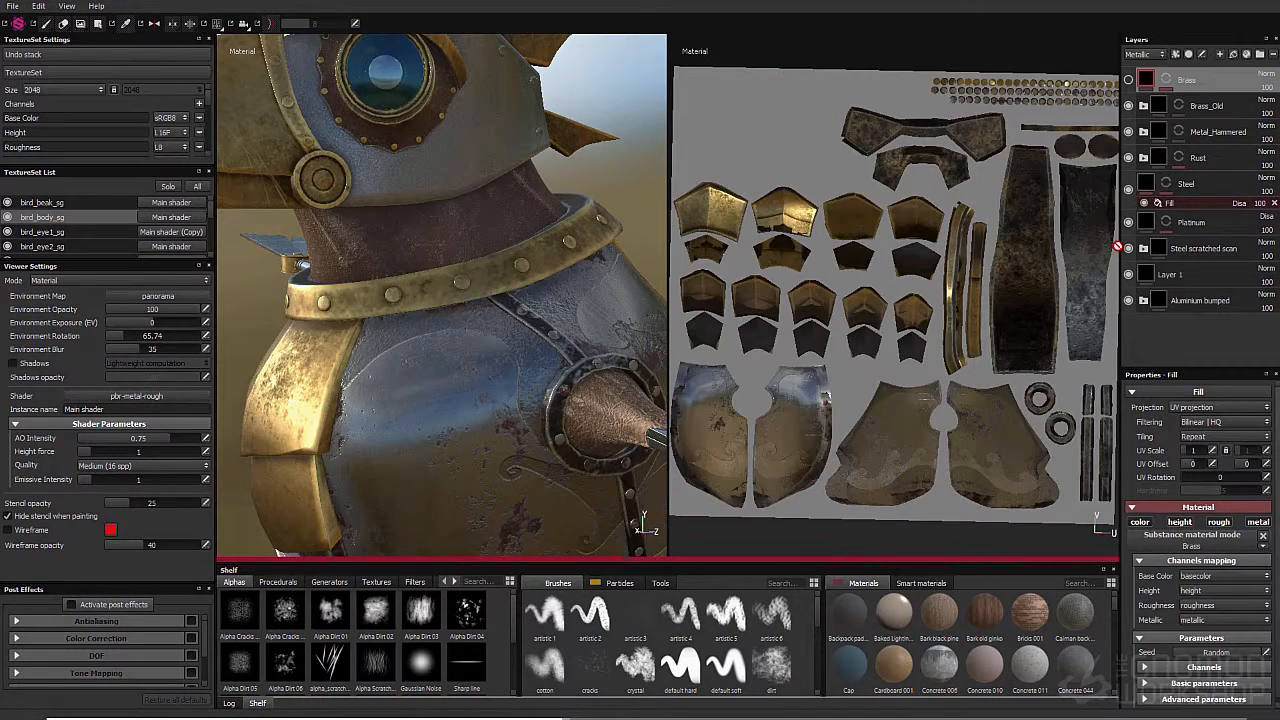
pyautogui.click(1183, 194)
pyautogui.click(1142, 65)
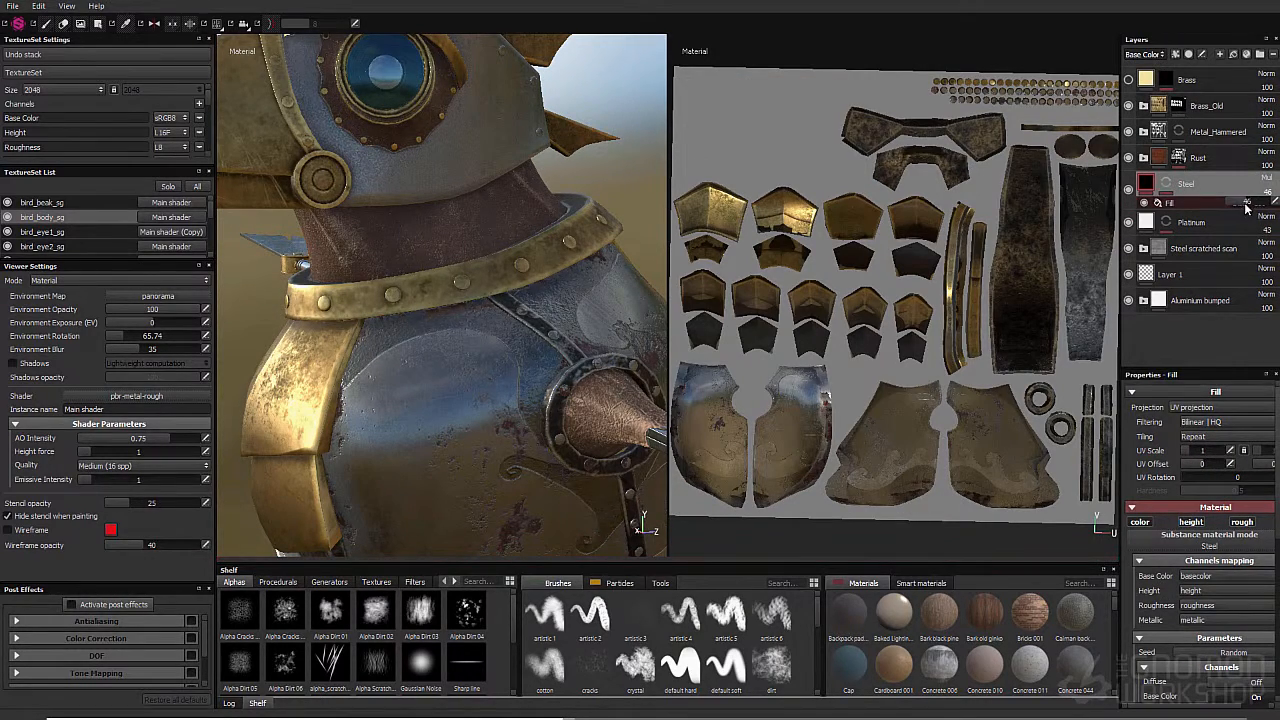
# Step: Lower the Steel layer's base color opacity to 31 and set its Fill effect's blending mode to Disable
pyautogui.moveTo(1246, 207); pyautogui.dragTo(1206, 207)
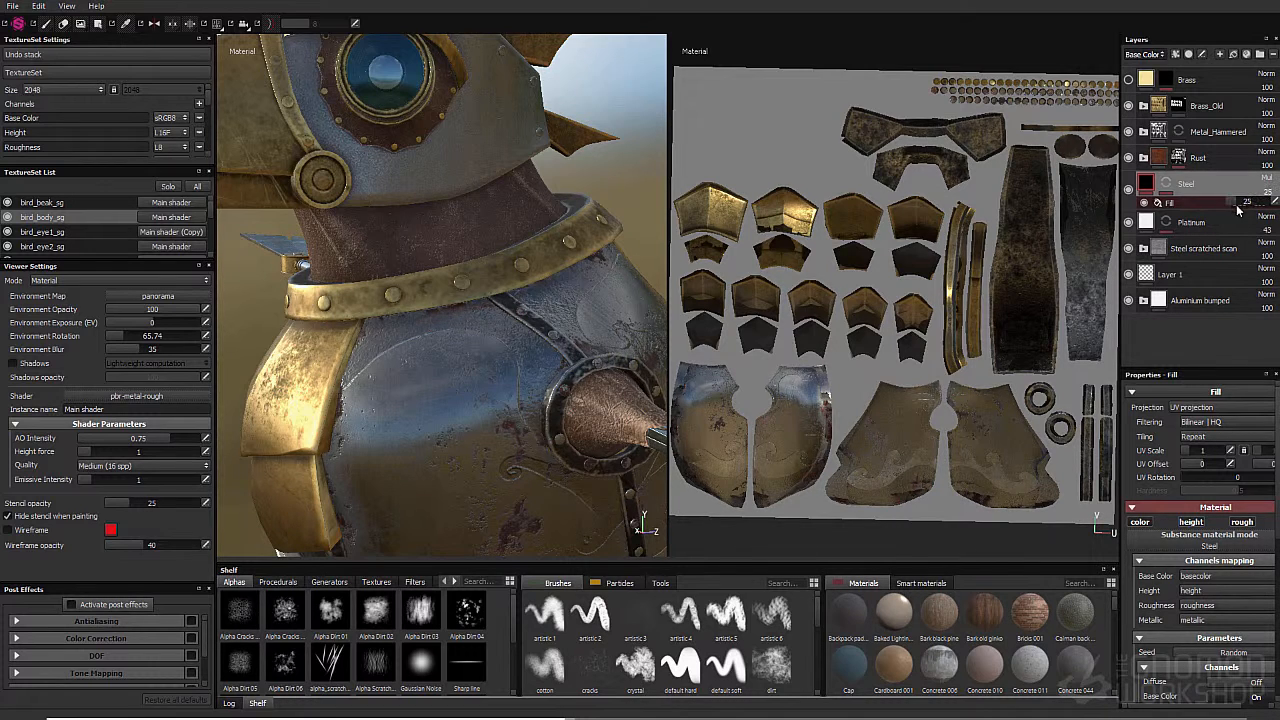
pyautogui.click(1239, 204)
pyautogui.click(1235, 215)
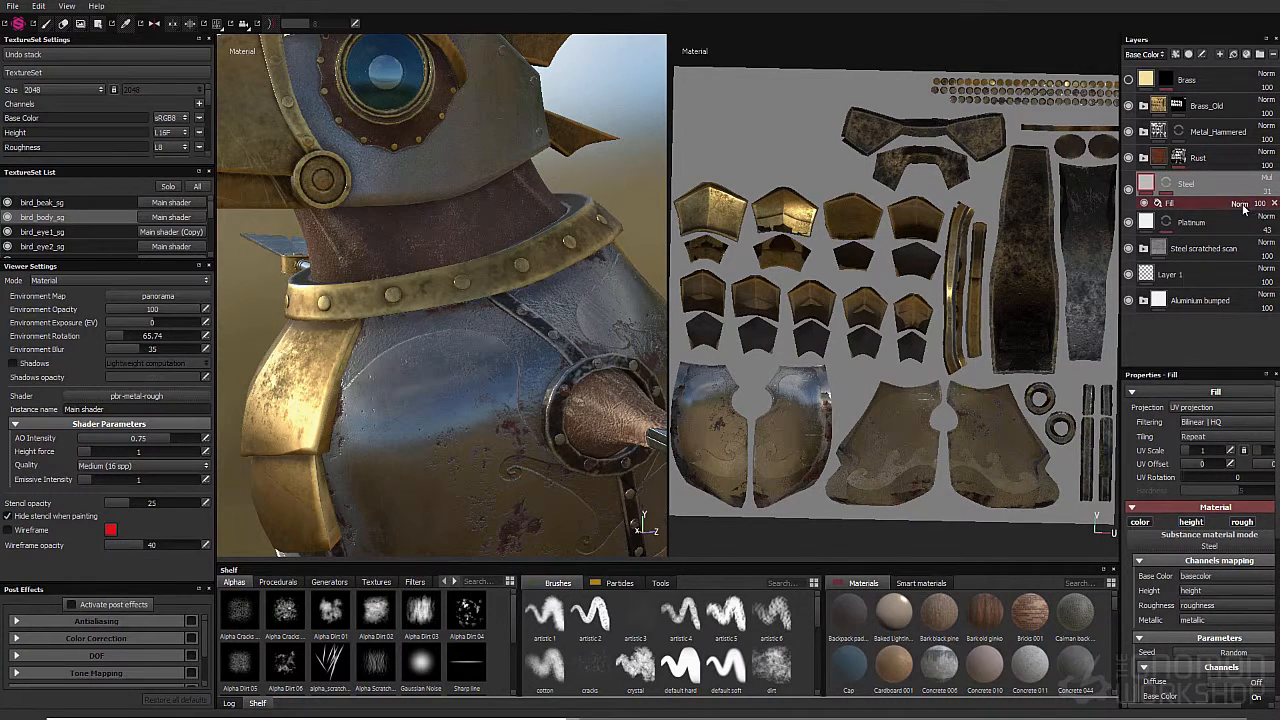
pyautogui.click(1242, 205)
pyautogui.click(1241, 214)
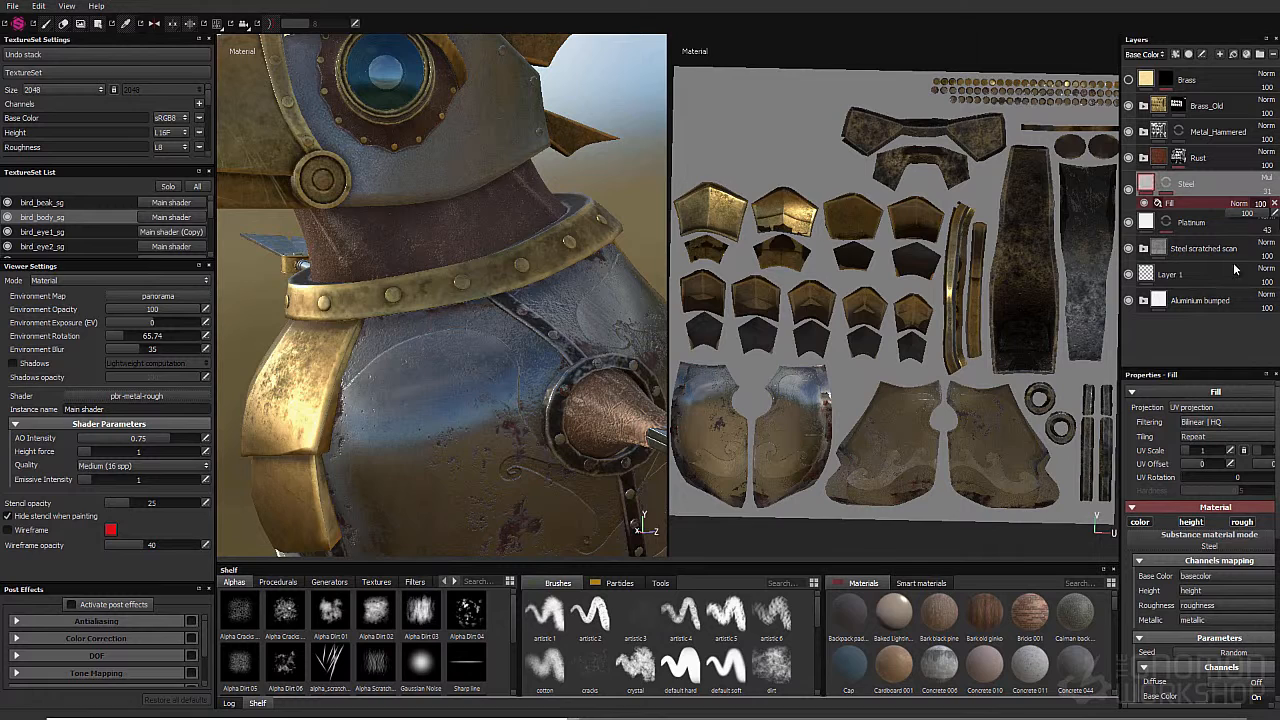
pyautogui.click(1238, 204)
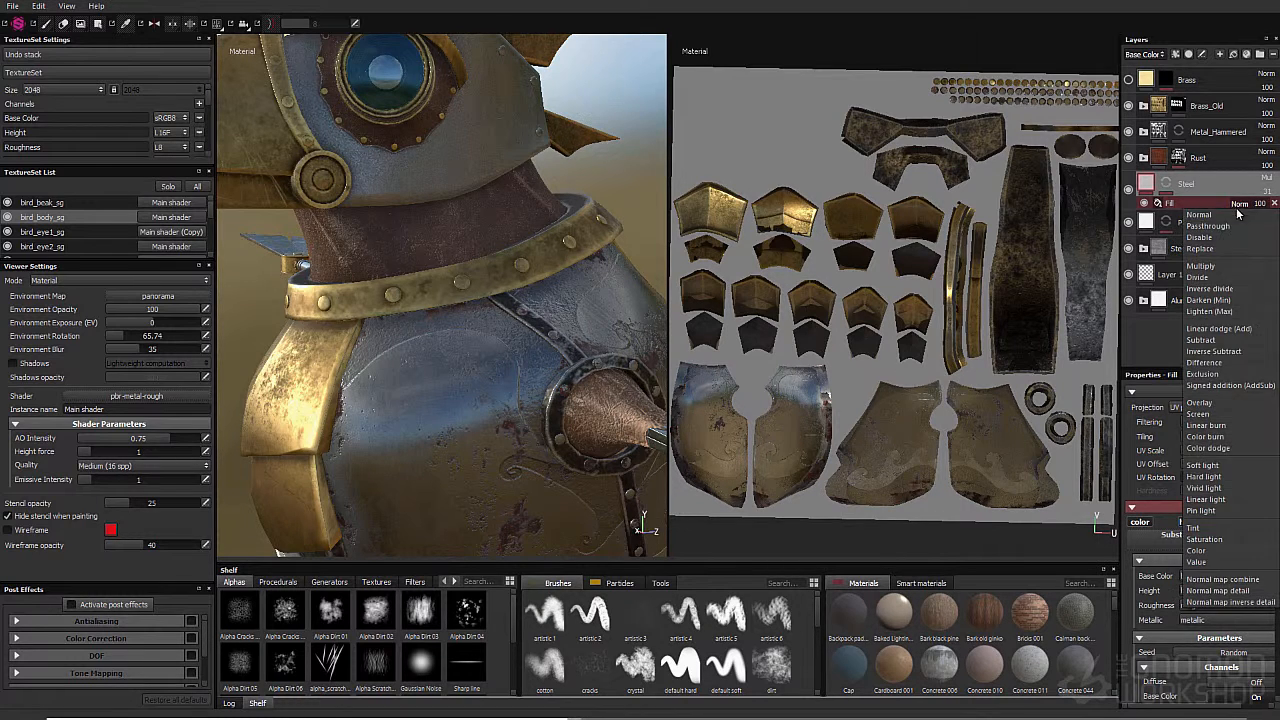
pyautogui.click(1199, 238)
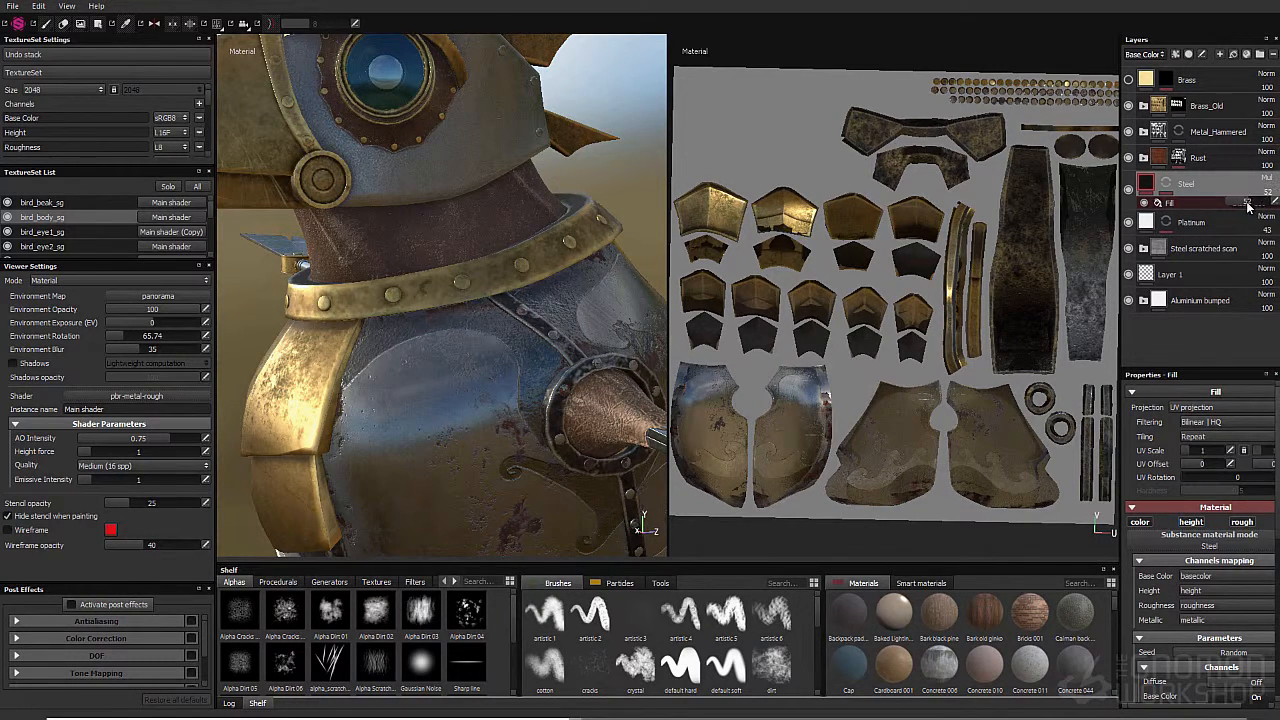
# Step: In the Height channel, set the Steel layer's opacity to 42 and its Fill effect's opacity to 5
pyautogui.click(1146, 55)
pyautogui.click(1150, 77)
pyautogui.click(1193, 205)
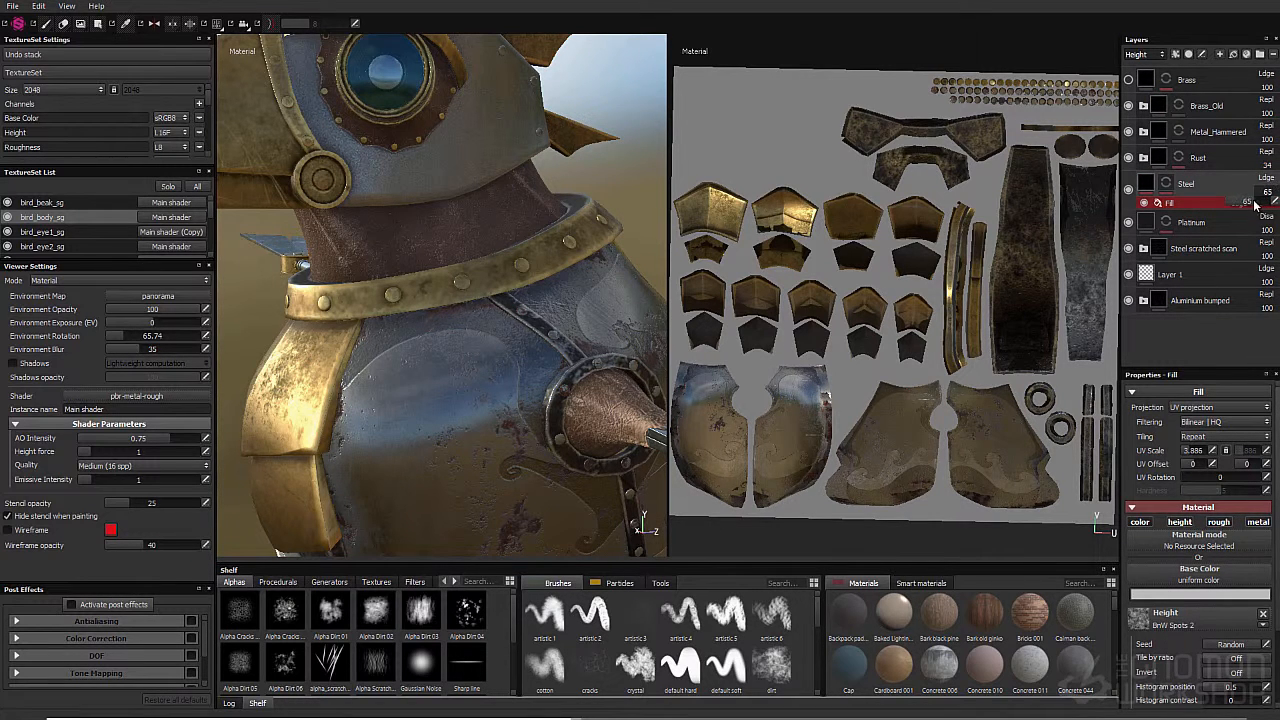
pyautogui.click(1246, 178)
pyautogui.moveTo(1245, 206)
pyautogui.mouseDown()
pyautogui.moveTo(1233, 225)
pyautogui.moveTo(1230, 215)
pyautogui.mouseUp()
pyautogui.click(1260, 203)
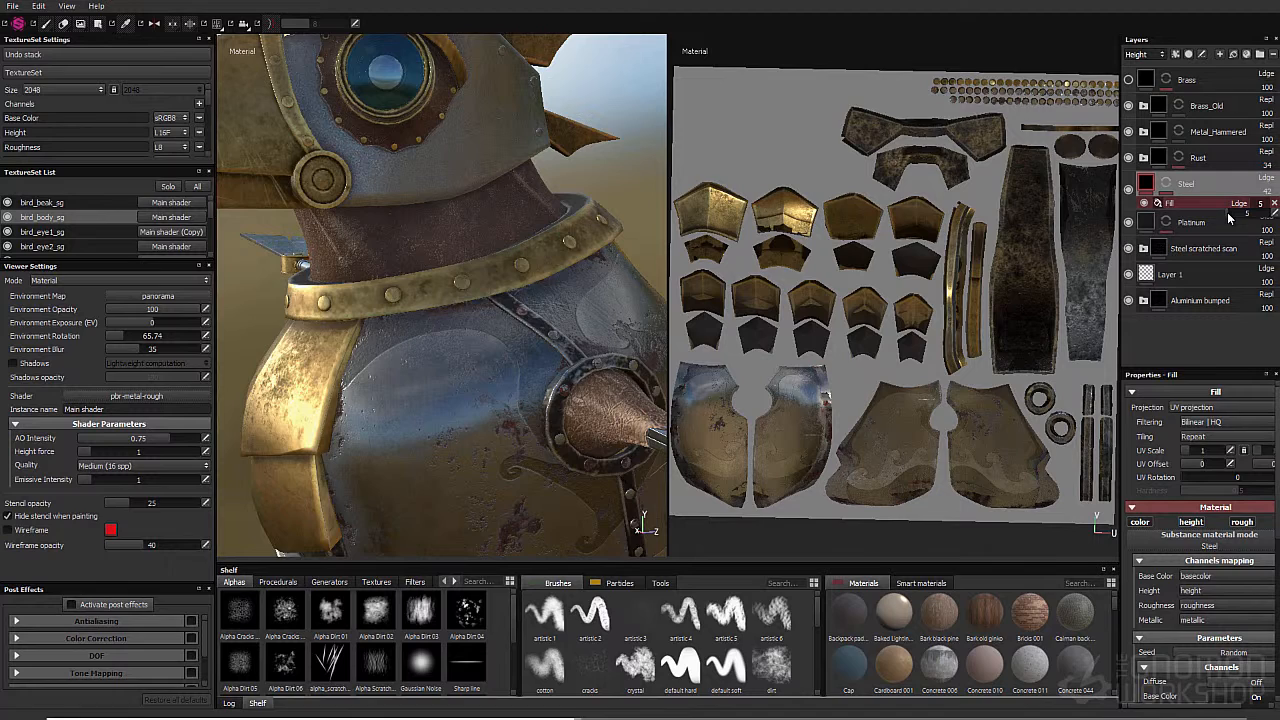
# Step: Select the Platinum layer and lower its base color opacity to 25
pyautogui.keyDown('alt'); pyautogui.moveTo(491, 388); pyautogui.dragTo(328, 98, button='middle'); pyautogui.keyUp('alt')
pyautogui.click(1147, 227)
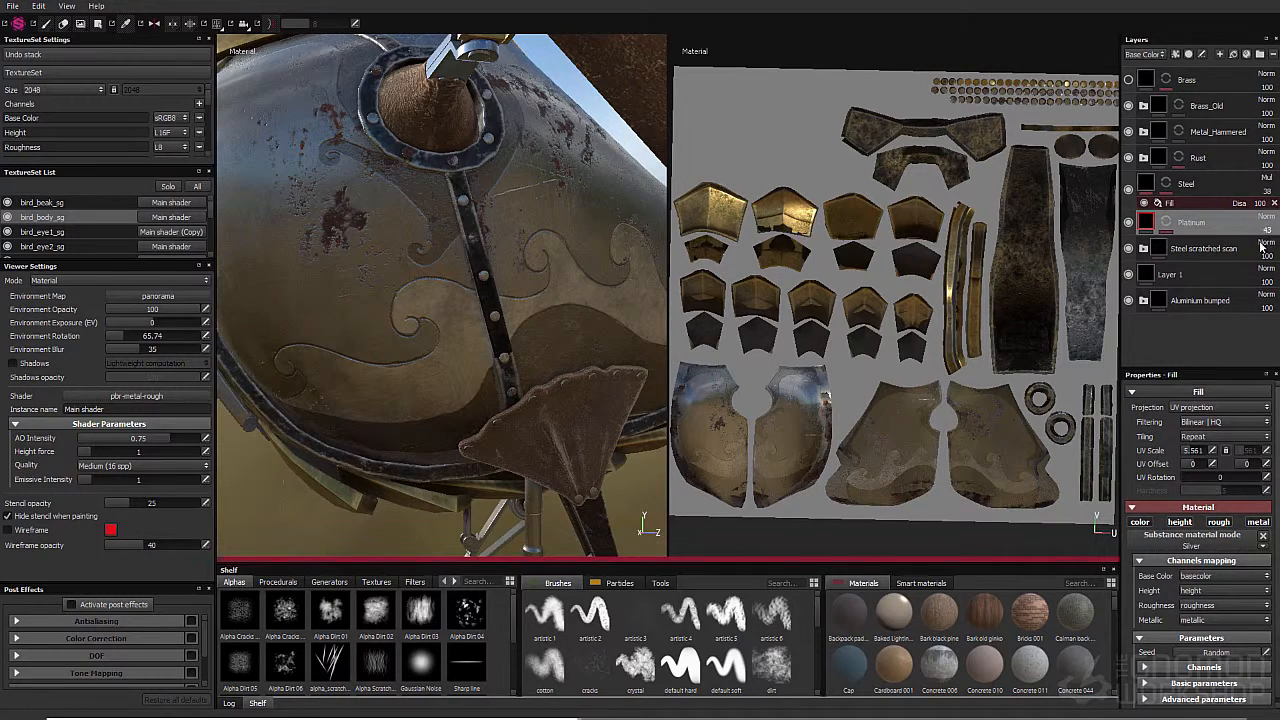
pyautogui.moveTo(1261, 245); pyautogui.dragTo(1238, 246)
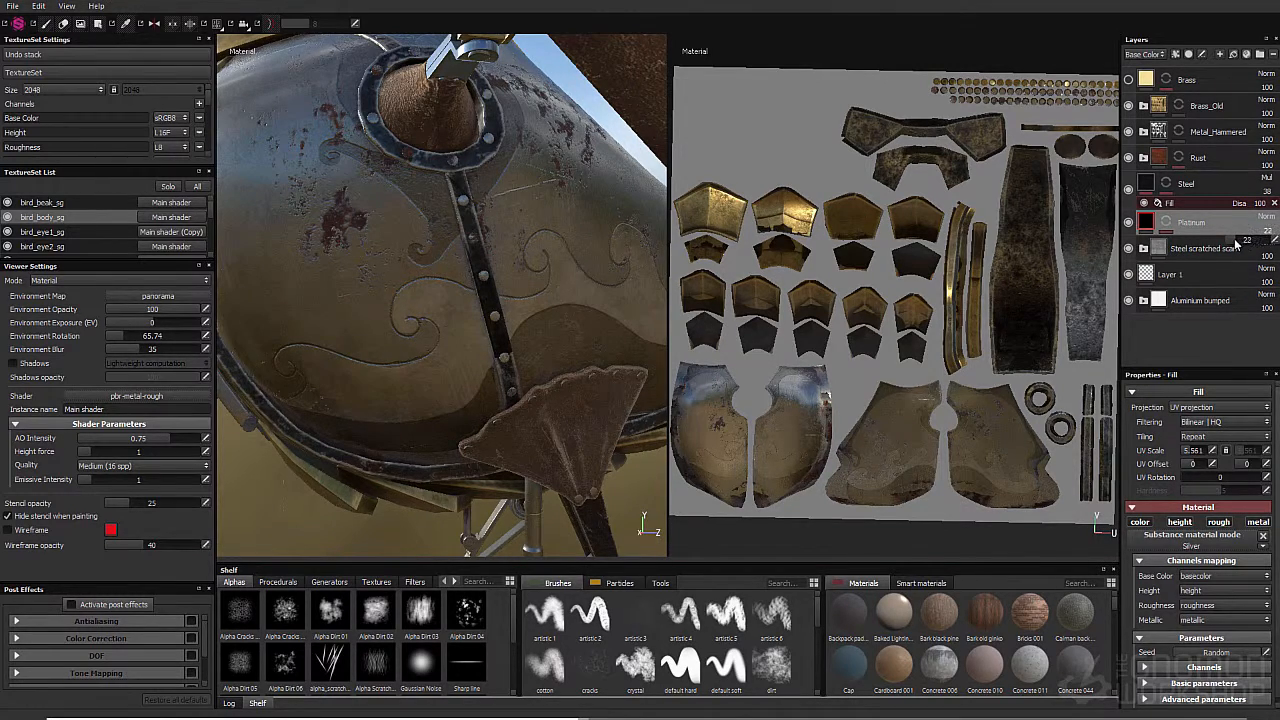
pyautogui.keyDown('alt'); pyautogui.moveTo(556, 262); pyautogui.dragTo(560, 312); pyautogui.keyUp('alt')
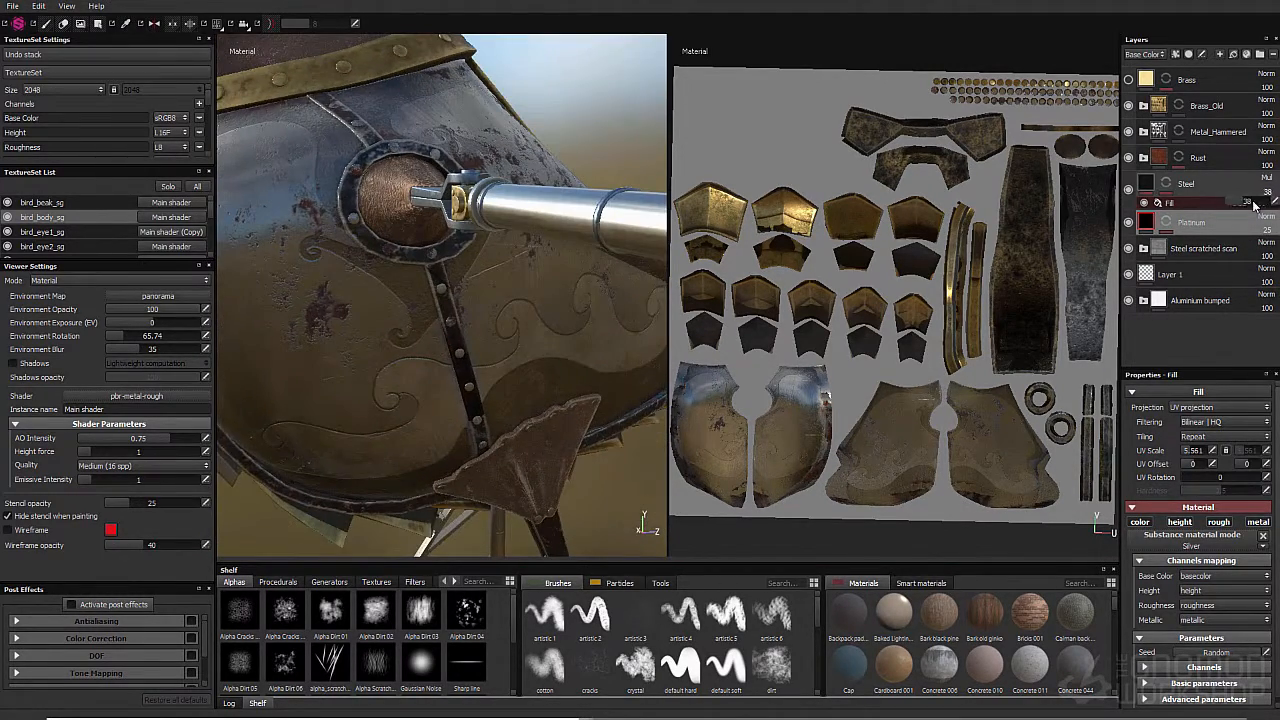
# Step: Adjust the Steel layer's base color opacity and switch the layer list to the Roughness channel
pyautogui.moveTo(1237, 205); pyautogui.dragTo(1233, 207)
pyautogui.click(1146, 55)
pyautogui.click(1148, 86)
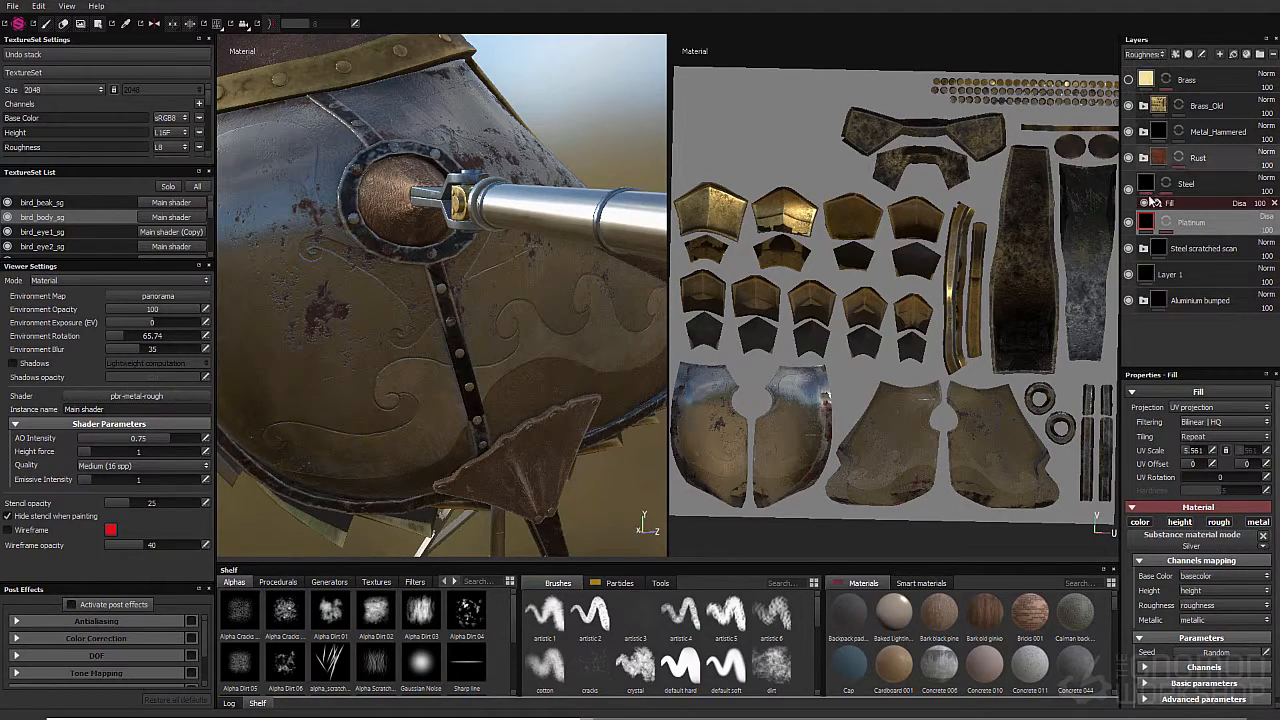
# Step: Widen the layer properties and 3D viewport, and lower the Steel layer's base color opacity to 23
pyautogui.click(1148, 185)
pyautogui.scroll(-10, 1204, 664)
pyautogui.moveTo(1119, 629); pyautogui.dragTo(967, 622)
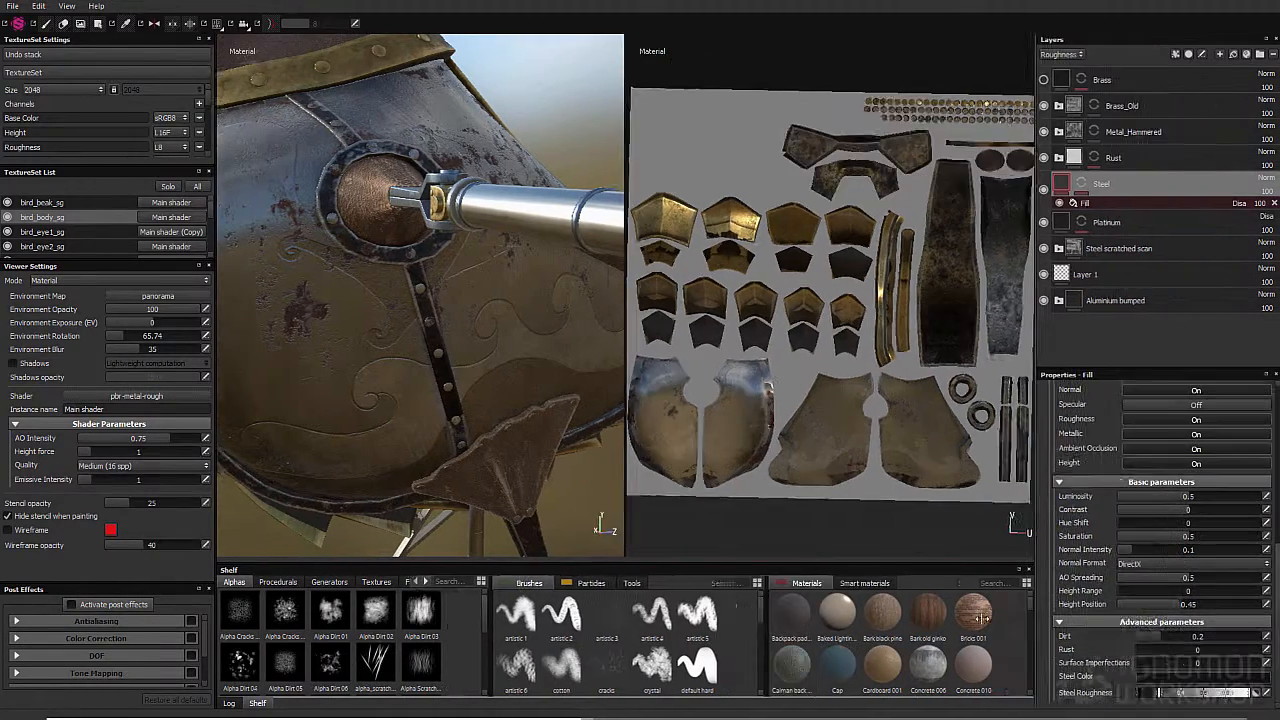
pyautogui.moveTo(628, 485); pyautogui.dragTo(790, 474)
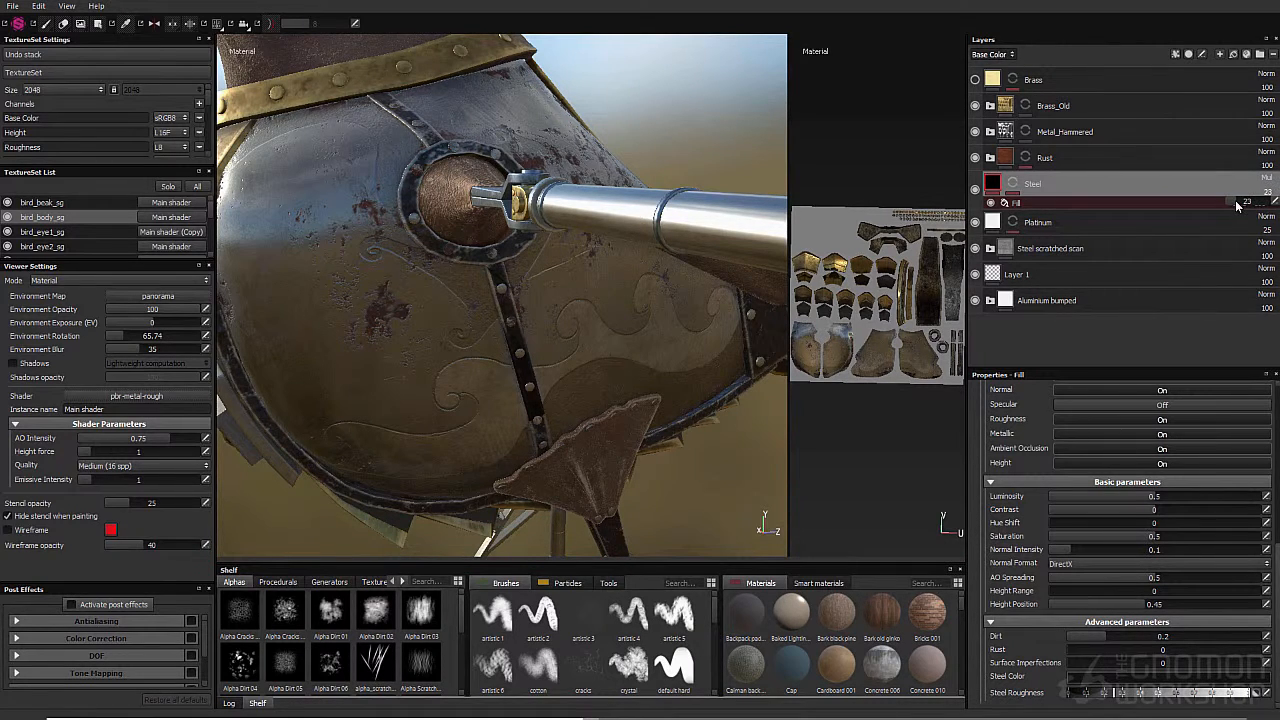
# Step: Examine the Rust folder's mask by toggling its MG Mask Builder, Fill and MG Dripping Rust effects off and on
pyautogui.keyDown('alt'); pyautogui.moveTo(440, 270); pyautogui.dragTo(428, 294); pyautogui.keyUp('alt')
pyautogui.moveTo(428, 293)
pyautogui.keyDown('alt'); pyautogui.mouseDown(button='right')
pyautogui.moveTo(397, 311)
pyautogui.moveTo(603, 294)
pyautogui.mouseUp(button='right'); pyautogui.keyUp('alt')
pyautogui.click(1081, 159)
pyautogui.click(1025, 157)
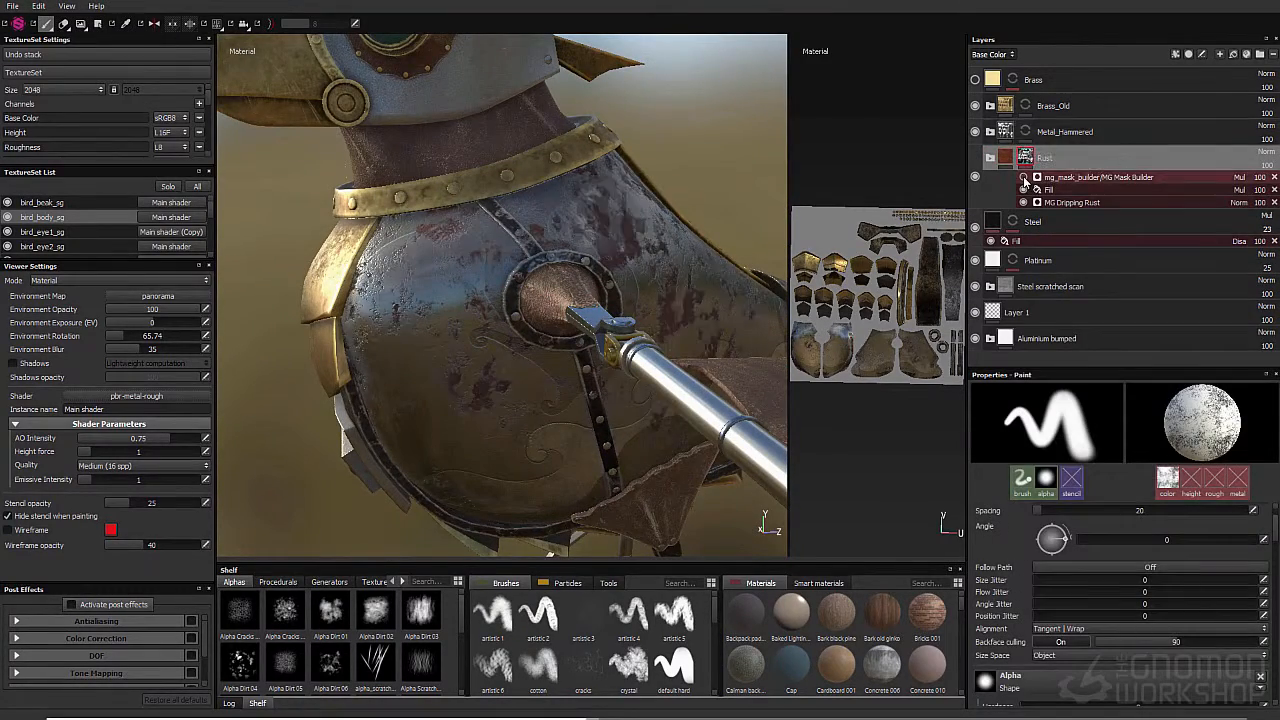
pyautogui.click(1024, 190)
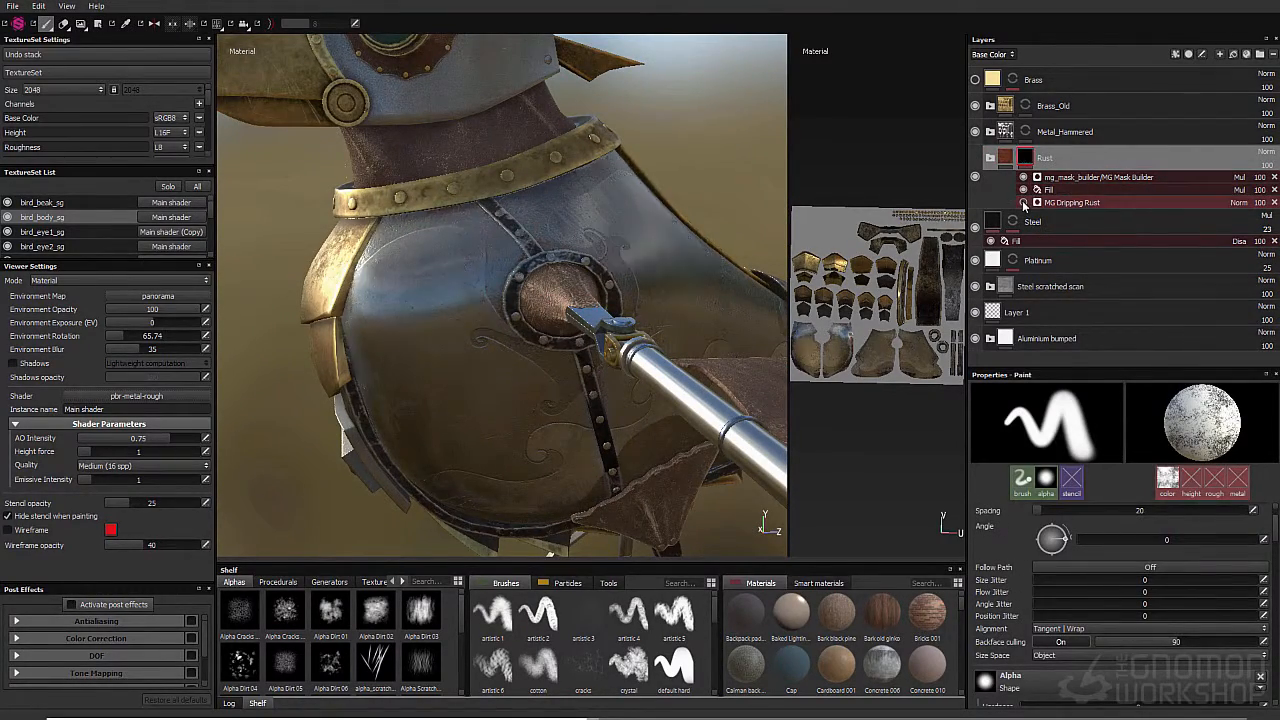
pyautogui.click(1023, 180)
pyautogui.click(1023, 178)
pyautogui.click(1023, 190)
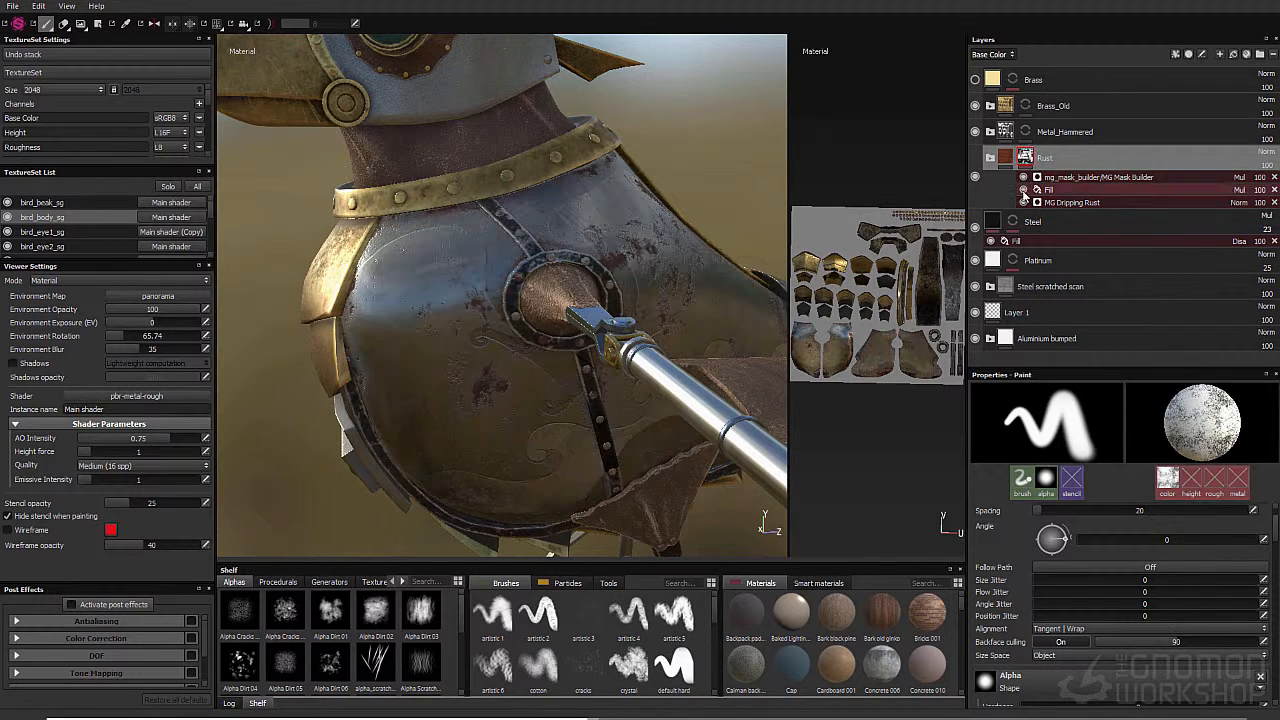
# Step: Expand the Rust folder and shift the Rust_Base layer's base color hue to about 0.042
pyautogui.click(1005, 157)
pyautogui.click(990, 158)
pyautogui.click(976, 314)
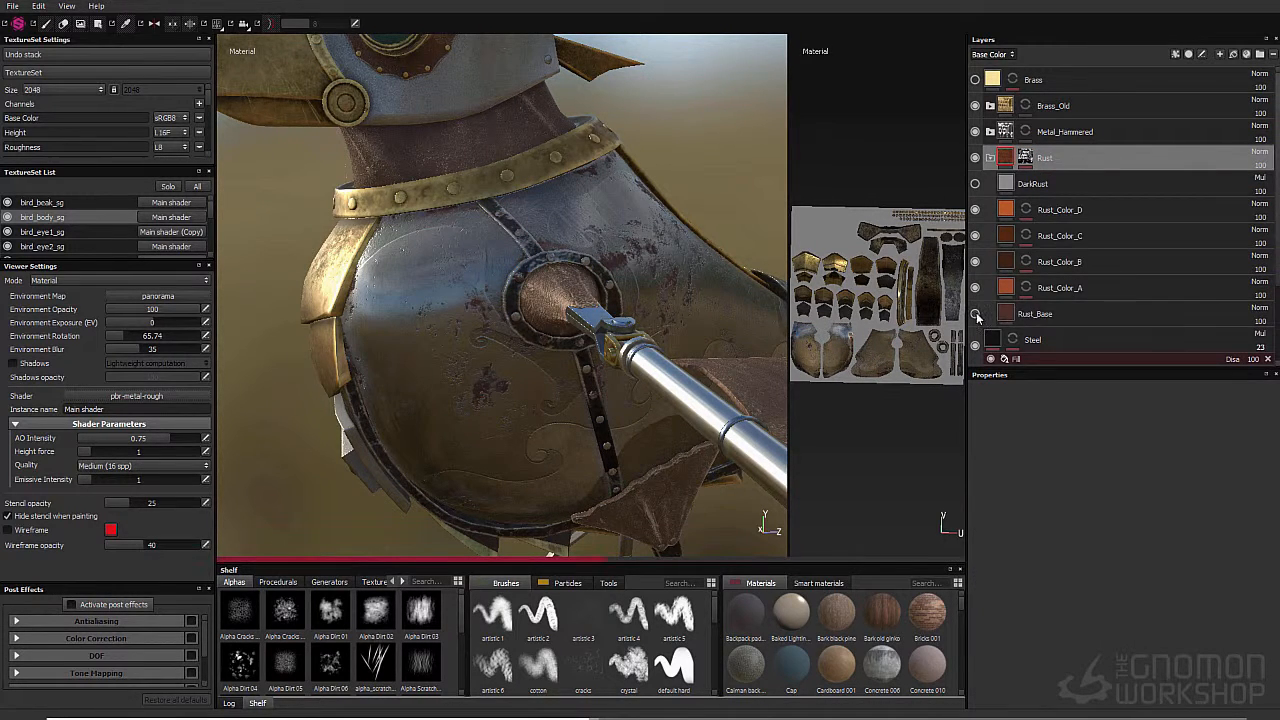
pyautogui.click(1030, 313)
pyautogui.click(1107, 577)
pyautogui.moveTo(1120, 623); pyautogui.dragTo(1125, 621)
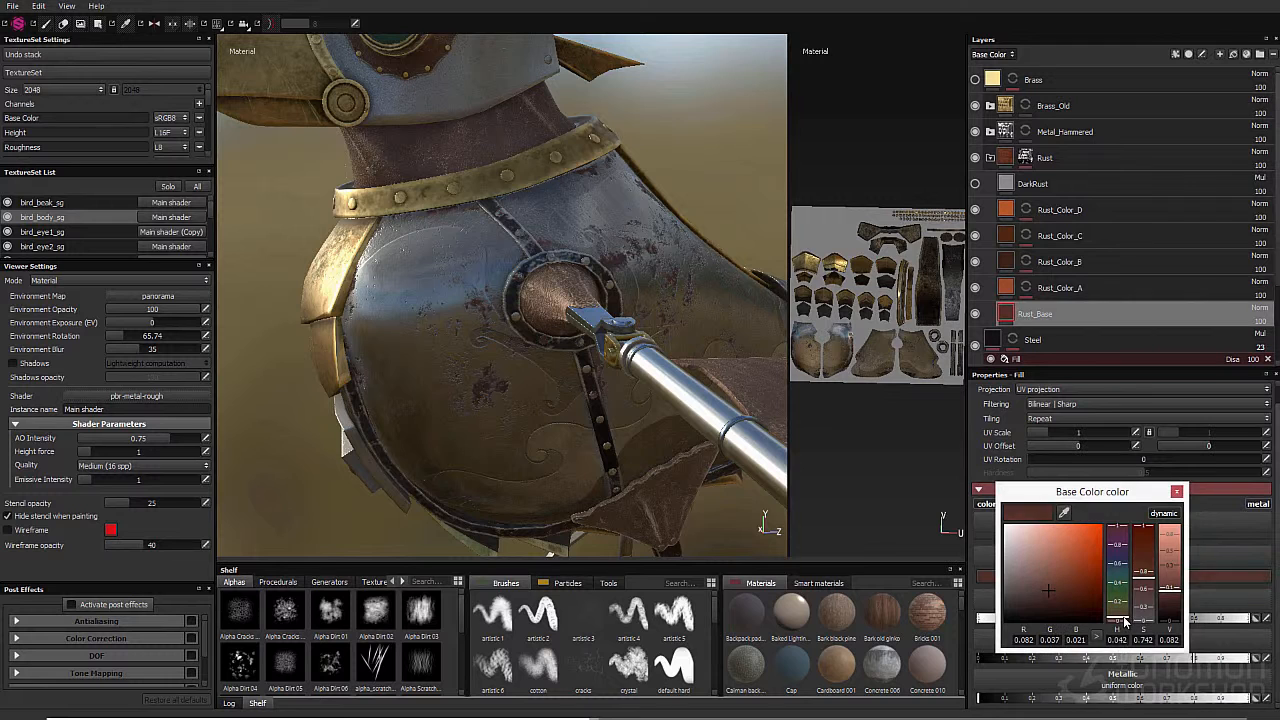
# Step: Shift the Rust_Color_A layer's base color hue toward orange, to about 0.049
pyautogui.click(1060, 287)
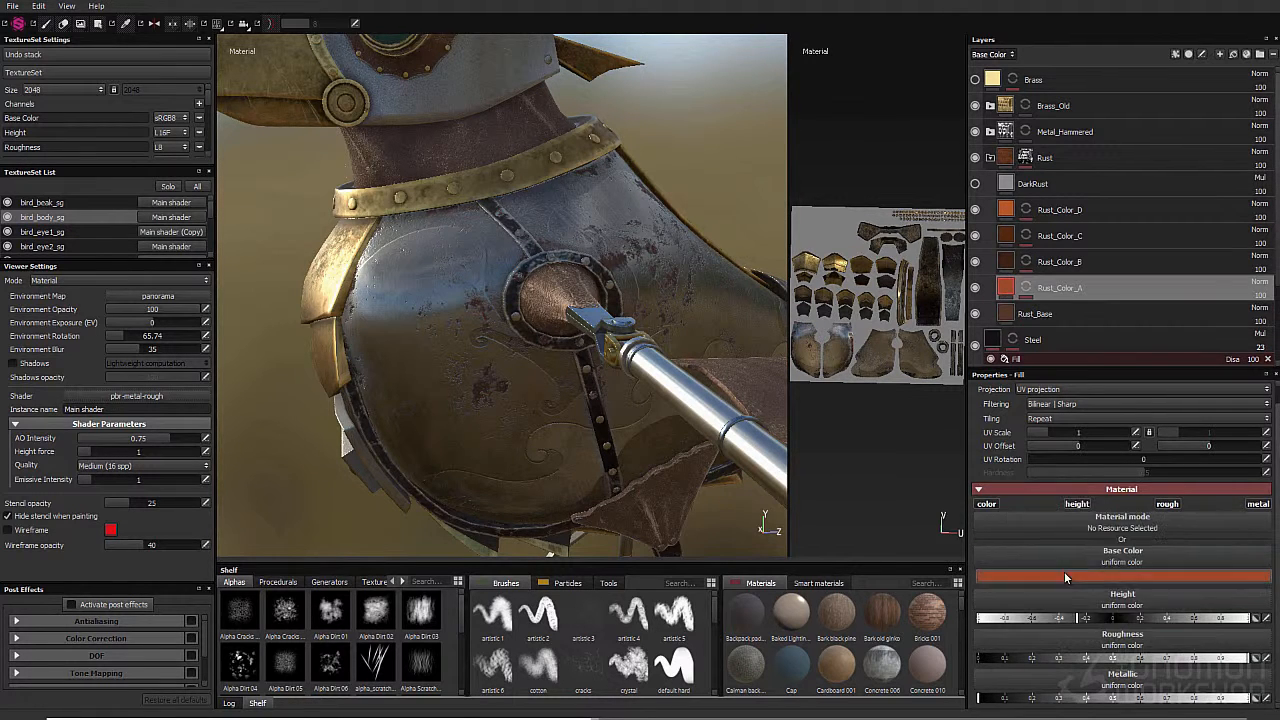
pyautogui.click(1060, 577)
pyautogui.moveTo(1073, 623); pyautogui.dragTo(1076, 621)
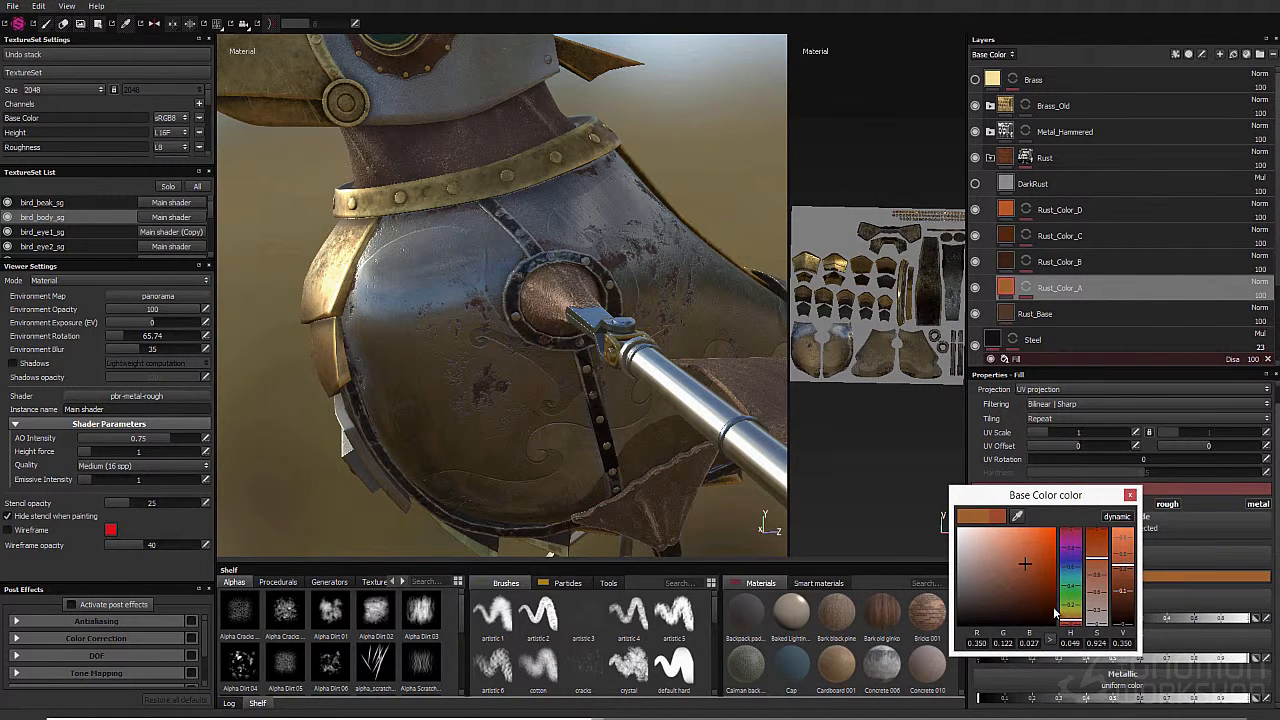
# Step: Shift the Rust_Color_D layer's base color hue toward orange, to about 0.042
pyautogui.click(1060, 262)
pyautogui.keyDown('alt'); pyautogui.moveTo(550, 424); pyautogui.dragTo(503, 417); pyautogui.keyUp('alt')
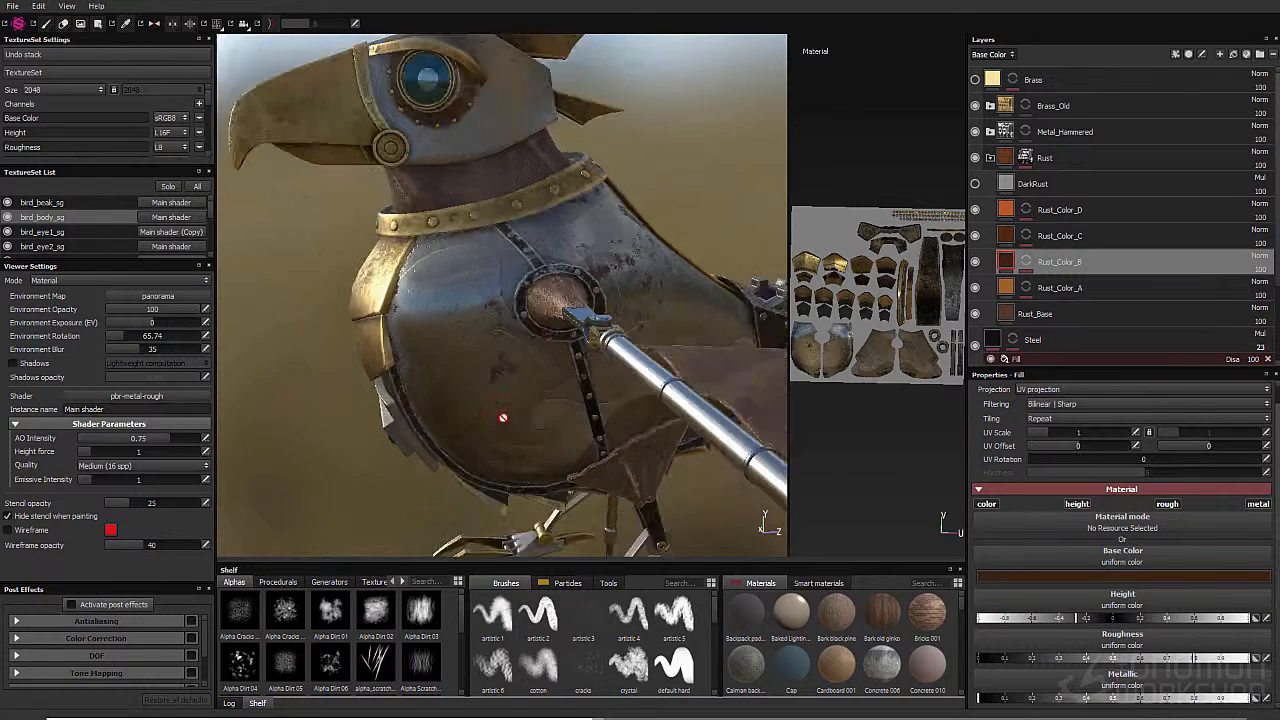
pyautogui.keyDown('alt'); pyautogui.moveTo(503, 417); pyautogui.dragTo(659, 451, button='right'); pyautogui.keyUp('alt')
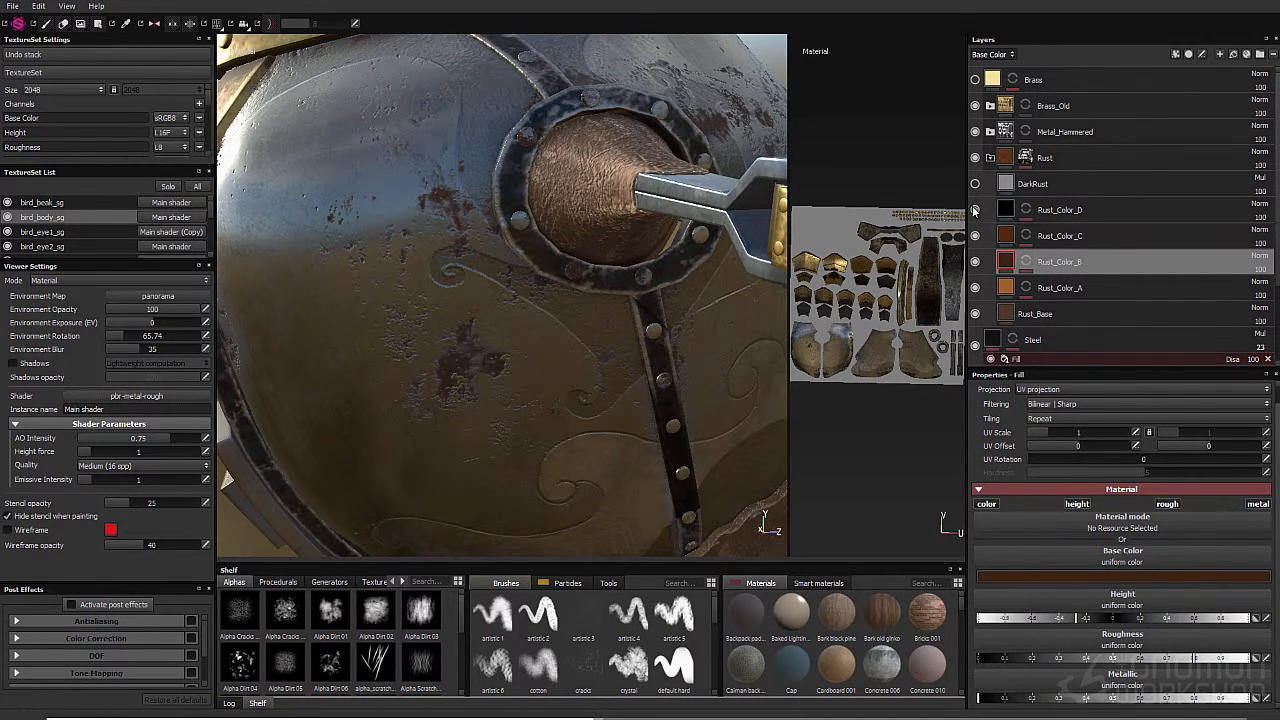
pyautogui.click(1000, 212)
pyautogui.click(1016, 577)
pyautogui.click(1054, 617)
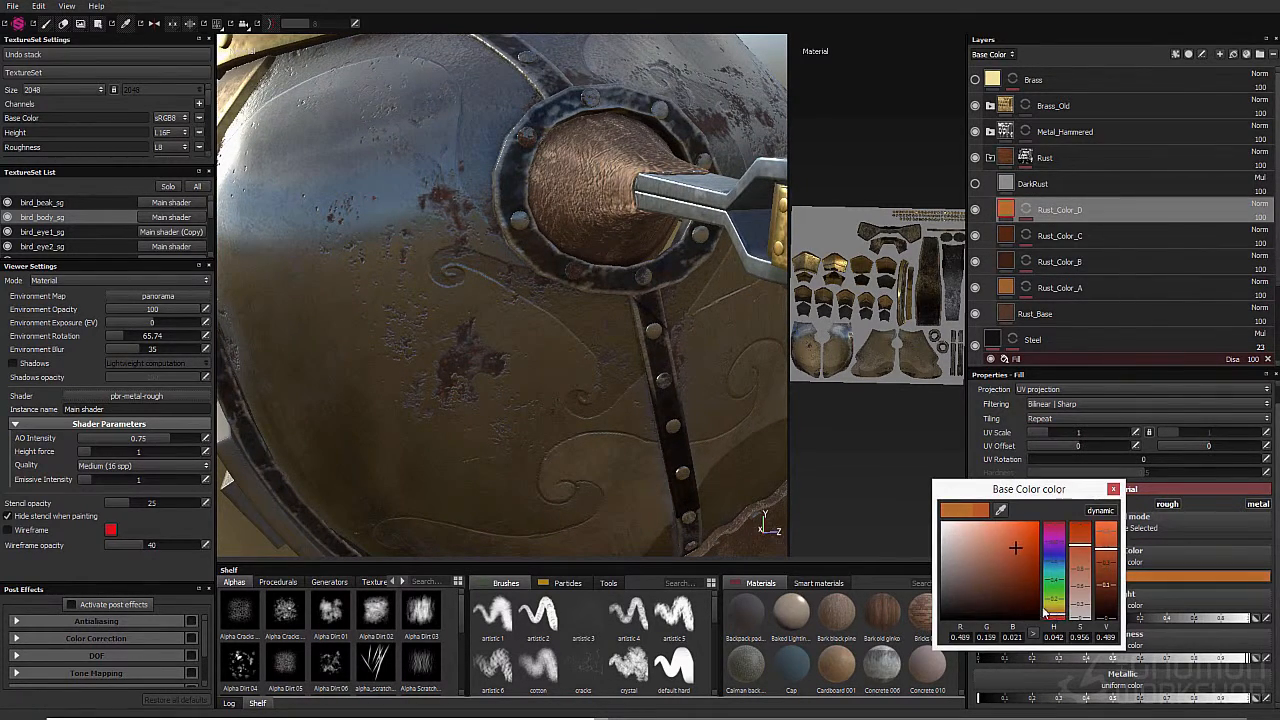
# Step: Darken the Rust_Base layer's base color to a value of about 0.103, with its hue at about 0.049
pyautogui.click(1000, 237)
pyautogui.click(976, 314)
pyautogui.click(976, 314)
pyautogui.click(1005, 314)
pyautogui.click(1047, 575)
pyautogui.click(985, 579)
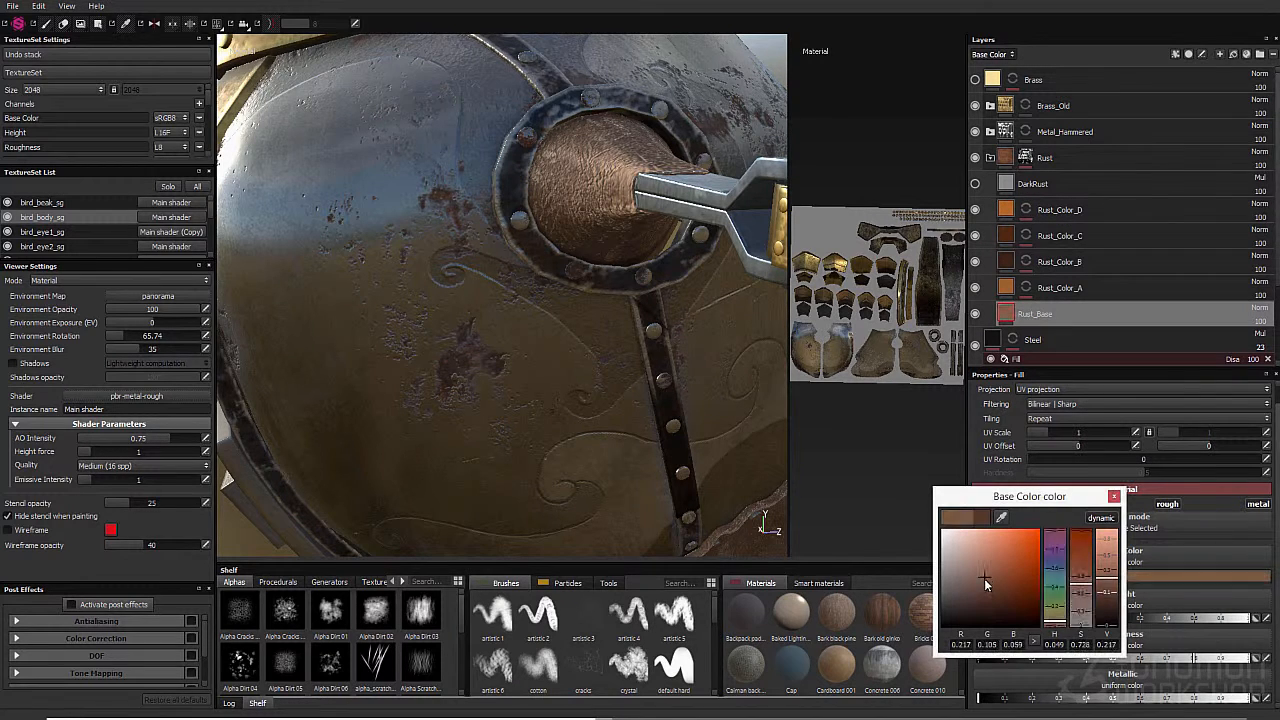
pyautogui.moveTo(985, 584); pyautogui.dragTo(984, 595)
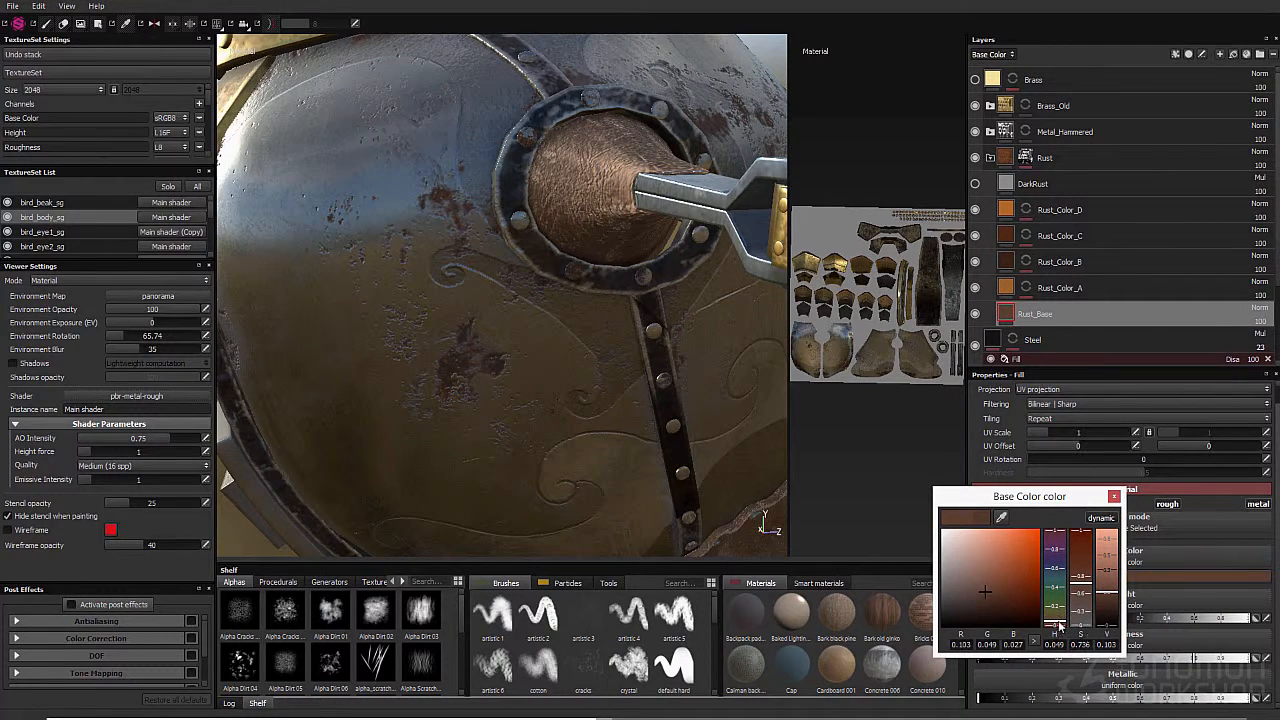
# Step: Shift the Rust_Color_B layer's base color hue to about 0.049
pyautogui.click(1060, 261)
pyautogui.click(1057, 576)
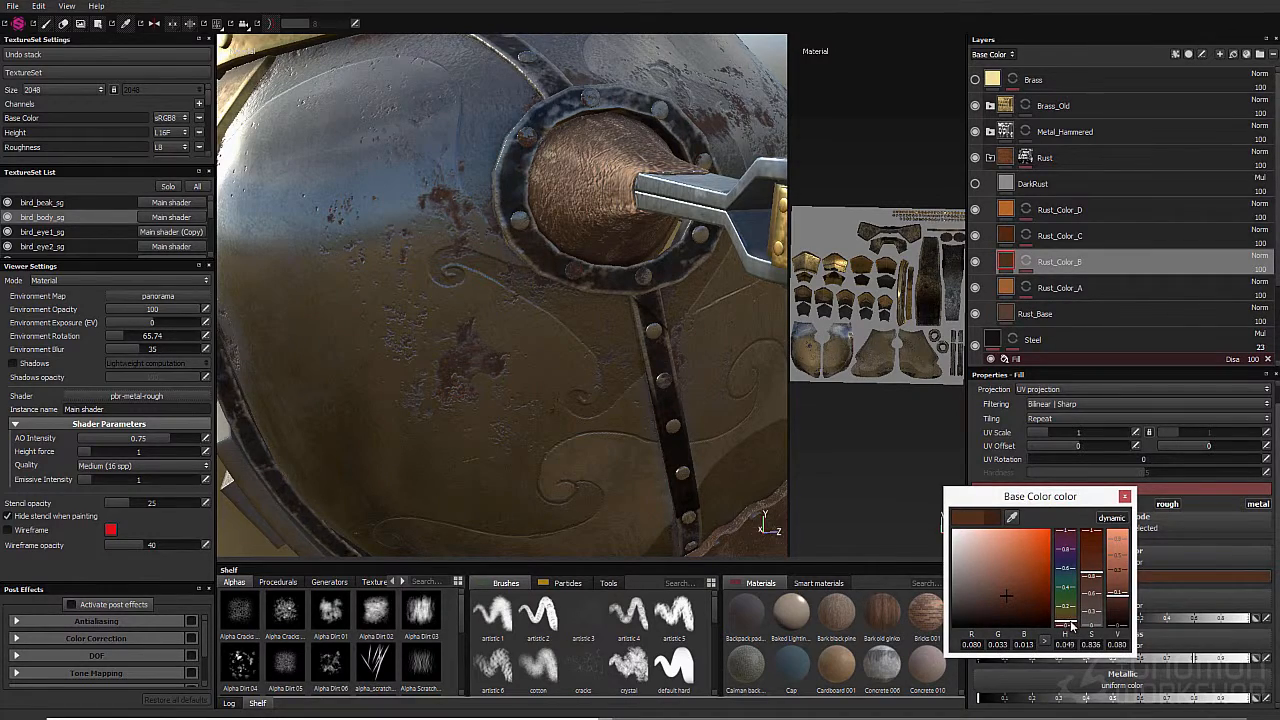
pyautogui.keyDown('alt'); pyautogui.moveTo(726, 306); pyautogui.dragTo(478, 242); pyautogui.keyUp('alt')
pyautogui.keyDown('alt'); pyautogui.moveTo(478, 242); pyautogui.dragTo(590, 235, button='right'); pyautogui.keyUp('alt')
# Step: Check the Rust folder's opacity in the Height channel and examine the rust on the body armour from several sides
pyautogui.click(994, 55)
pyautogui.click(995, 75)
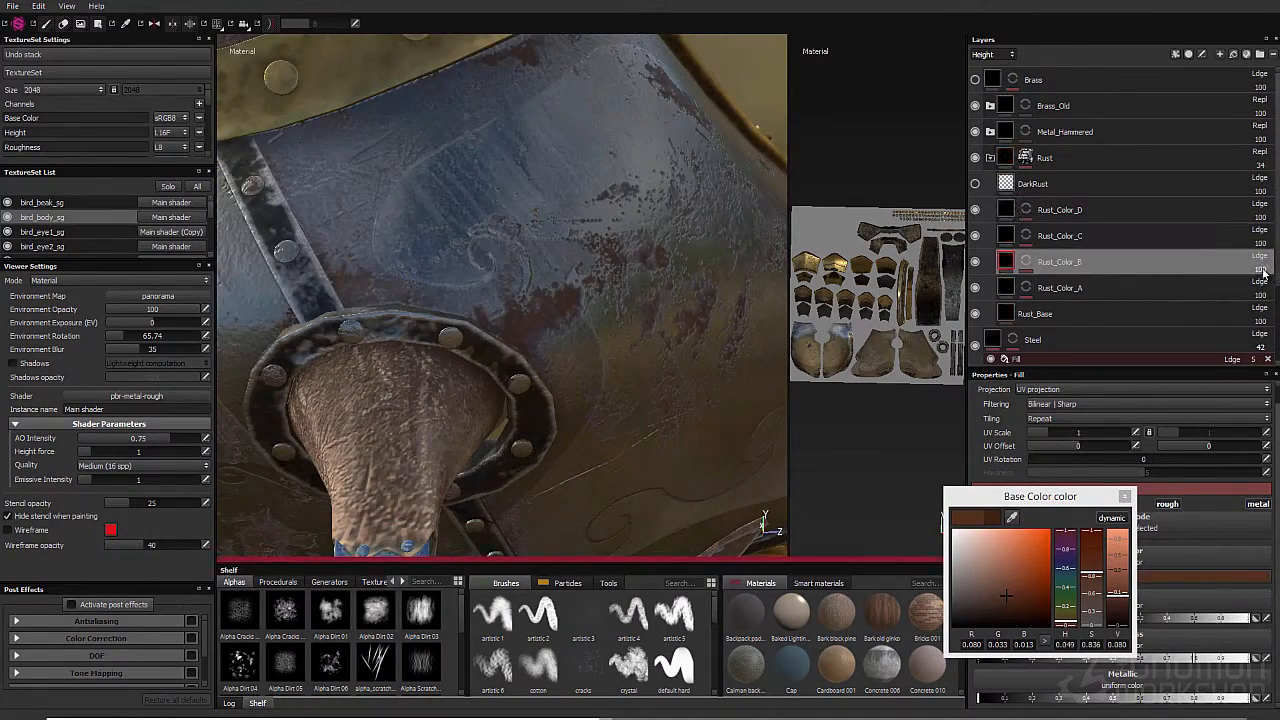
pyautogui.click(1260, 168)
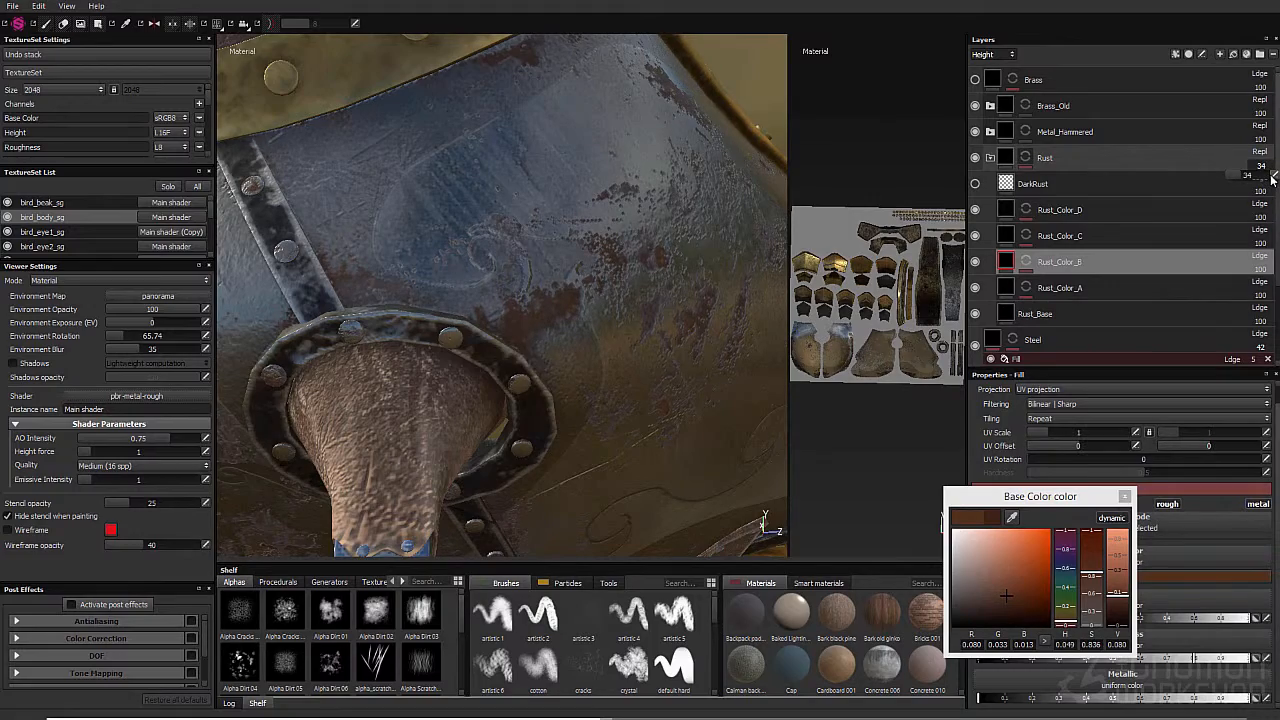
pyautogui.keyDown('alt'); pyautogui.moveTo(600, 250); pyautogui.dragTo(517, 274, button='right'); pyautogui.keyUp('alt')
pyautogui.keyDown('alt'); pyautogui.moveTo(480, 290); pyautogui.dragTo(520, 370); pyautogui.keyUp('alt')
pyautogui.keyDown('alt'); pyautogui.moveTo(500, 370); pyautogui.dragTo(543, 334, button='middle'); pyautogui.keyUp('alt')
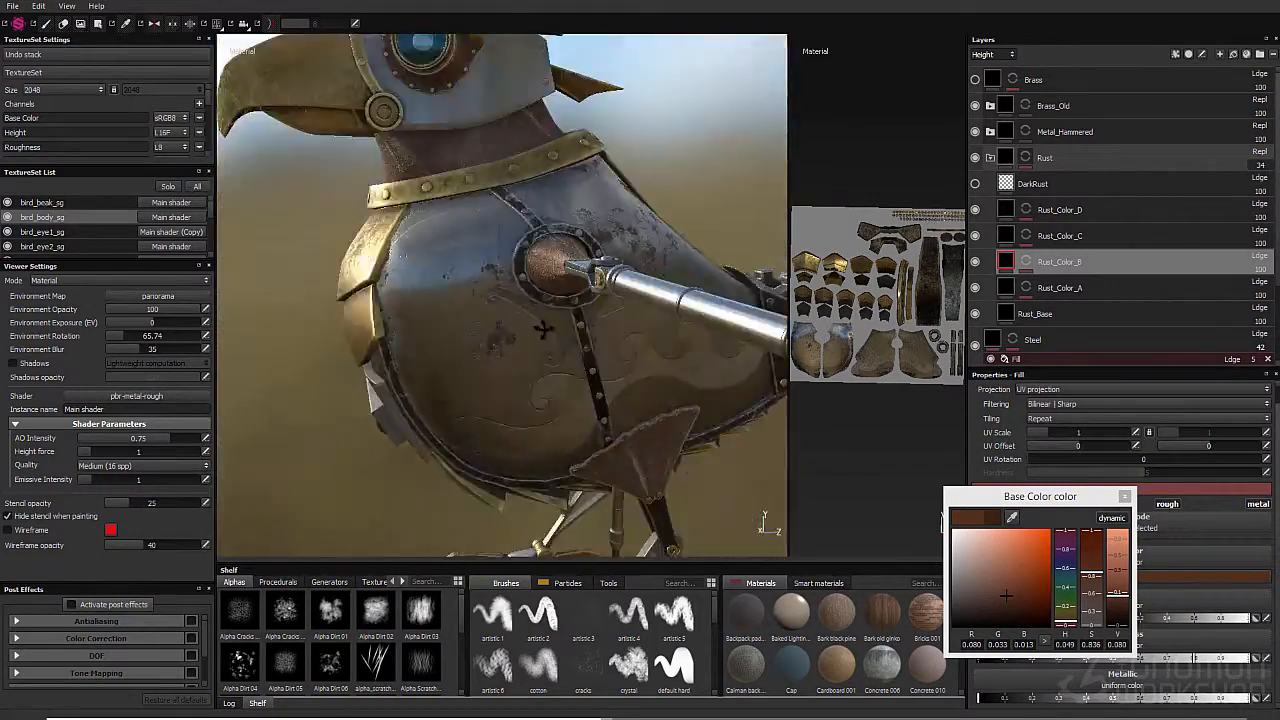
pyautogui.keyDown('alt'); pyautogui.moveTo(600, 320); pyautogui.dragTo(440, 265); pyautogui.keyUp('alt')
pyautogui.keyDown('alt'); pyautogui.moveTo(500, 240); pyautogui.dragTo(490, 310, button='middle'); pyautogui.keyUp('alt')
pyautogui.keyDown('alt'); pyautogui.moveTo(385, 325); pyautogui.dragTo(560, 325); pyautogui.keyUp('alt')
pyautogui.keyDown('alt'); pyautogui.moveTo(480, 260); pyautogui.dragTo(414, 300, button='middle'); pyautogui.keyUp('alt')
pyautogui.keyDown('alt'); pyautogui.moveTo(480, 310); pyautogui.dragTo(654, 323); pyautogui.keyUp('alt')
pyautogui.scroll(1, 997, 56)
# Step: Add a paint effect to the Rust folder's mask, enlarge the brush shelf and choose the Cracks brush
pyautogui.click(1025, 157)
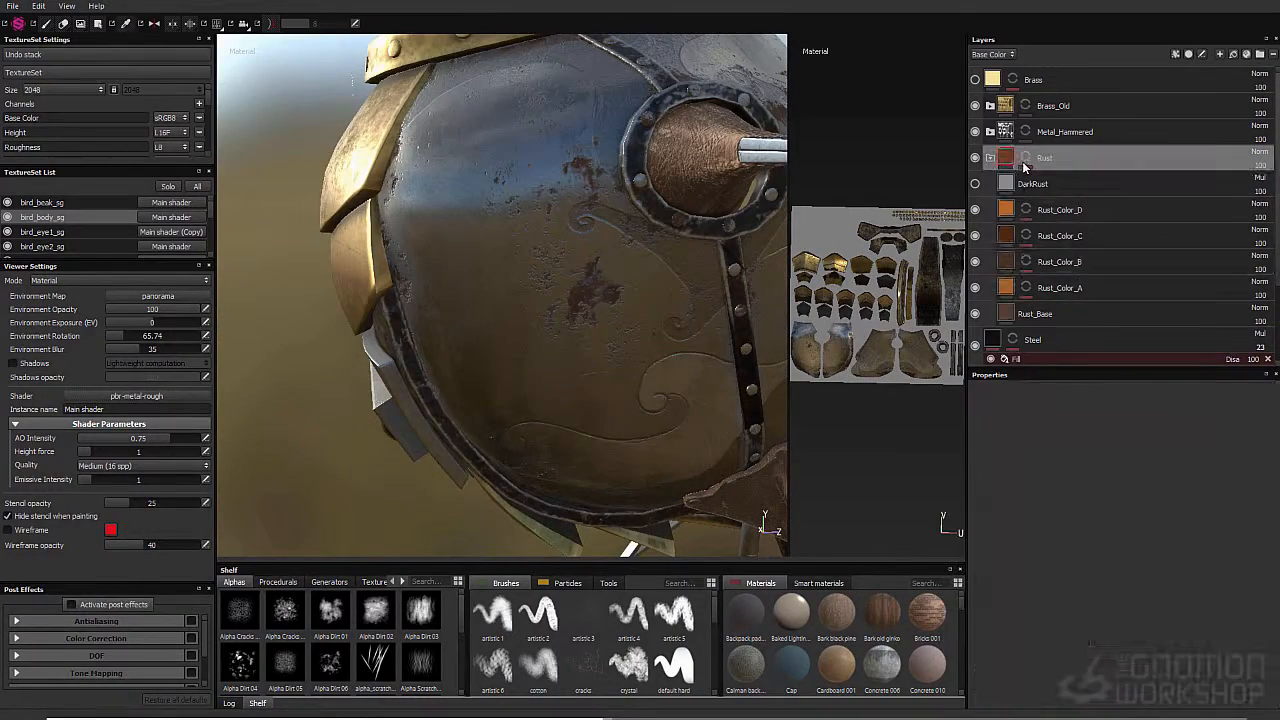
pyautogui.rightClick(1027, 154)
pyautogui.click(1060, 452)
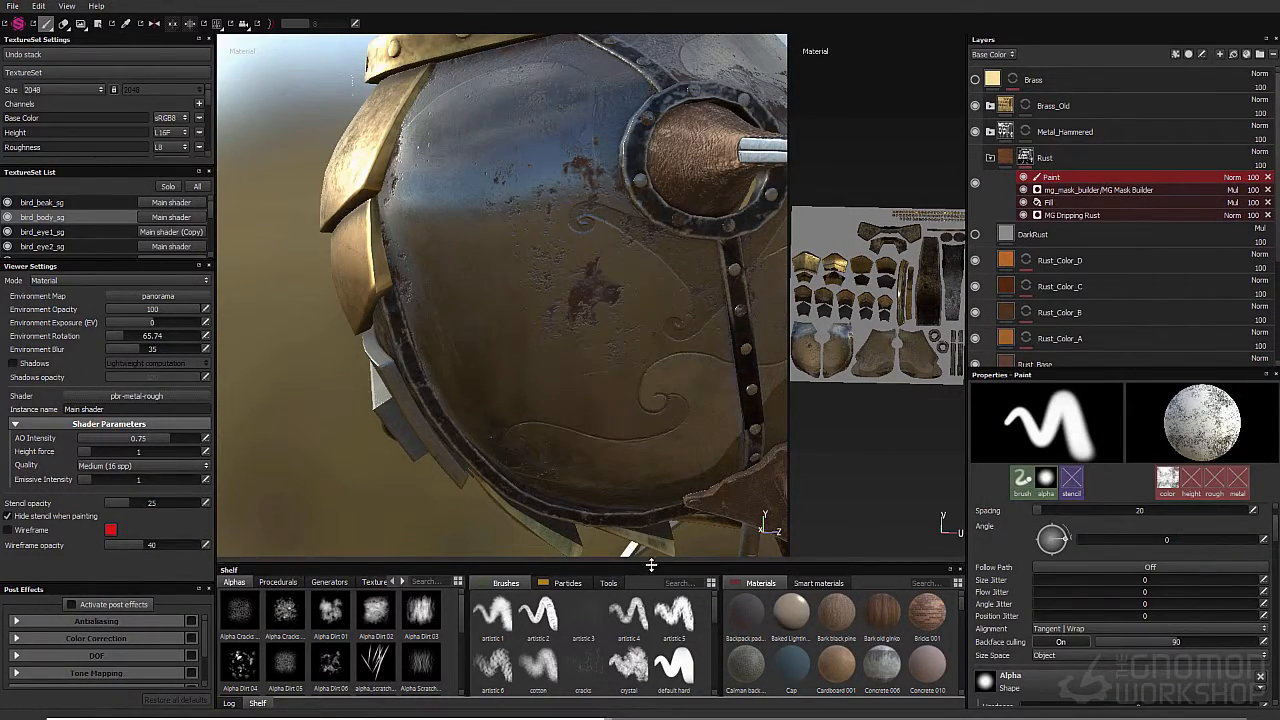
pyautogui.moveTo(585, 566); pyautogui.dragTo(585, 512)
pyautogui.click(587, 627)
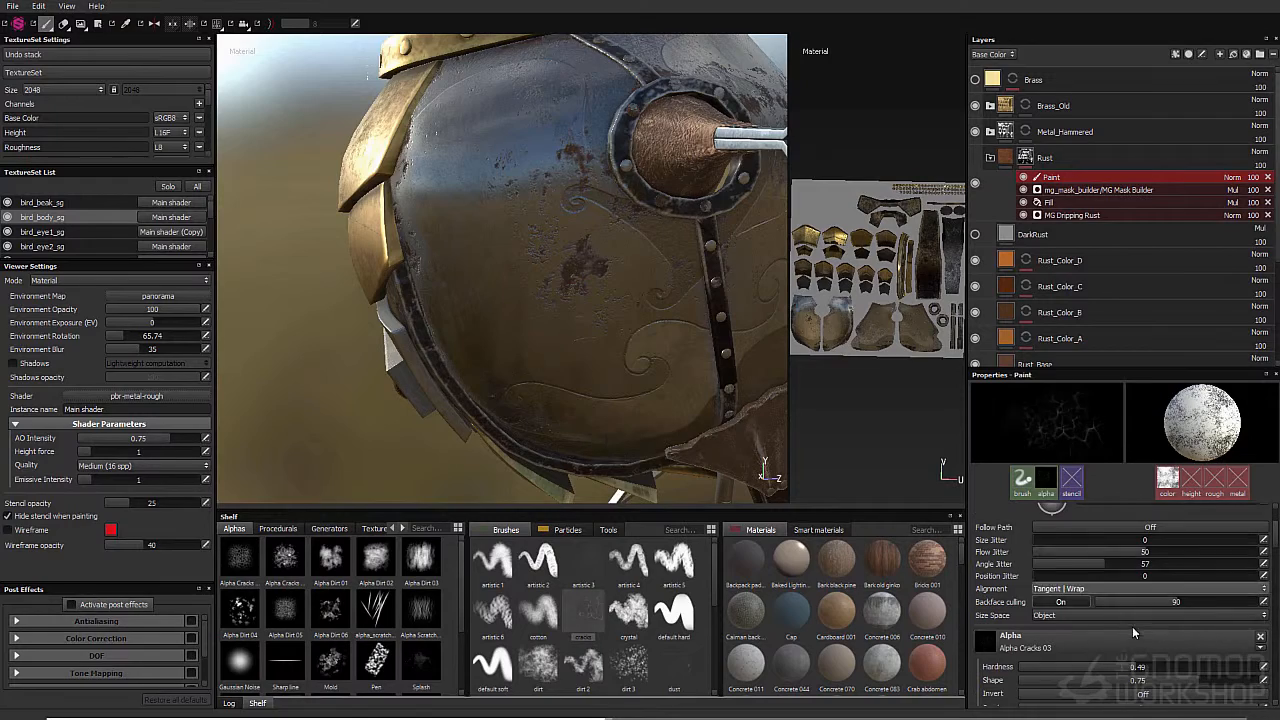
# Step: Resize the Cracks brush, set its hardness to 0.94, undo the last change and set its grayscale to black
pyautogui.moveTo(577, 270)
pyautogui.keyDown('ctrl'); pyautogui.mouseDown(button='right')
pyautogui.moveTo(500, 270)
pyautogui.moveTo(572, 290)
pyautogui.moveTo(567, 308)
pyautogui.mouseUp(button='right'); pyautogui.keyUp('ctrl')
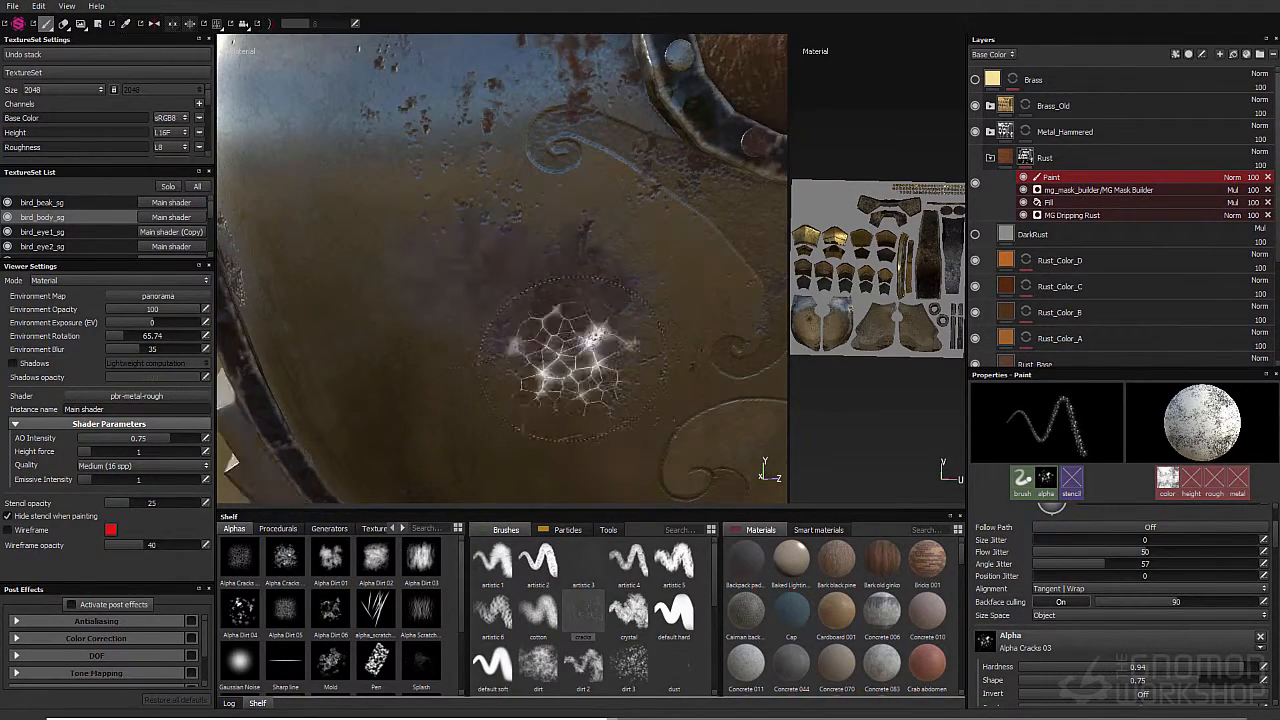
pyautogui.scroll(-5, 1162, 643)
pyautogui.click(1260, 629)
pyautogui.hotkey('ctrl', 'z')
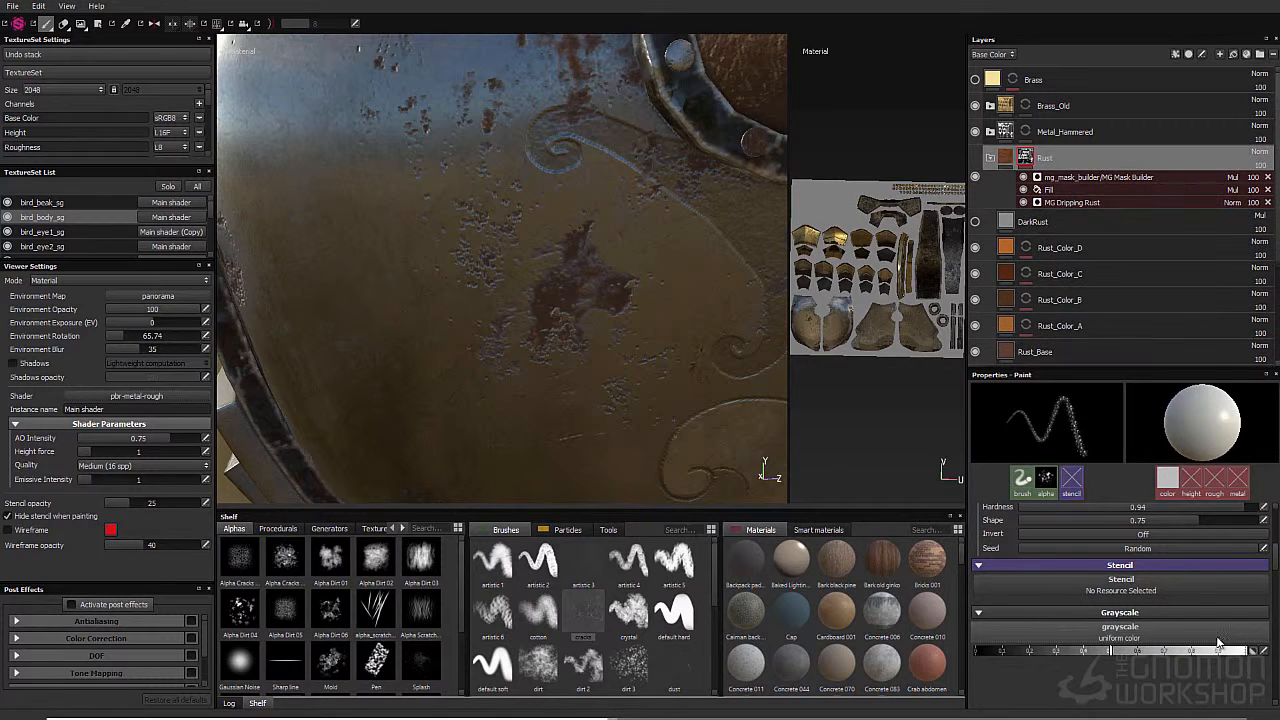
pyautogui.scroll(3, 1138, 638)
pyautogui.scroll(-4, 1138, 640)
pyautogui.moveTo(1120, 611); pyautogui.dragTo(895, 627)
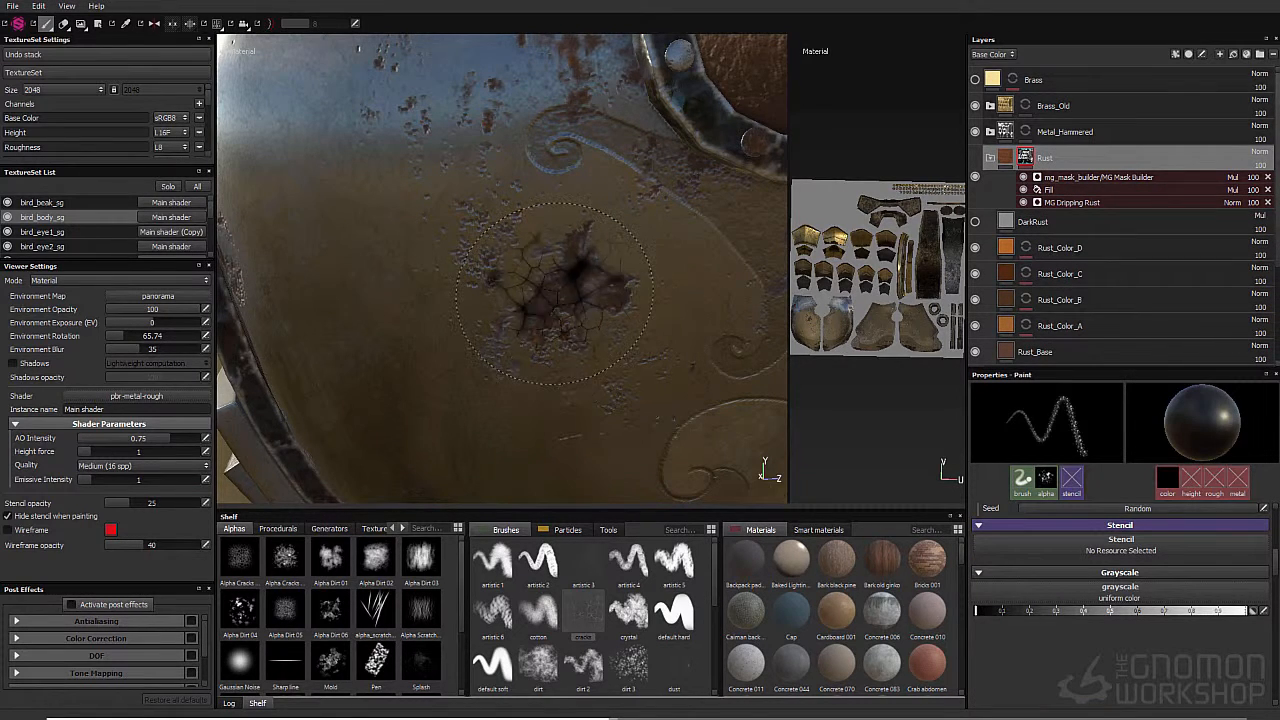
# Step: Add the paint effect to the Rust mask again and try the Crystal brush at a smaller size
pyautogui.click(628, 610)
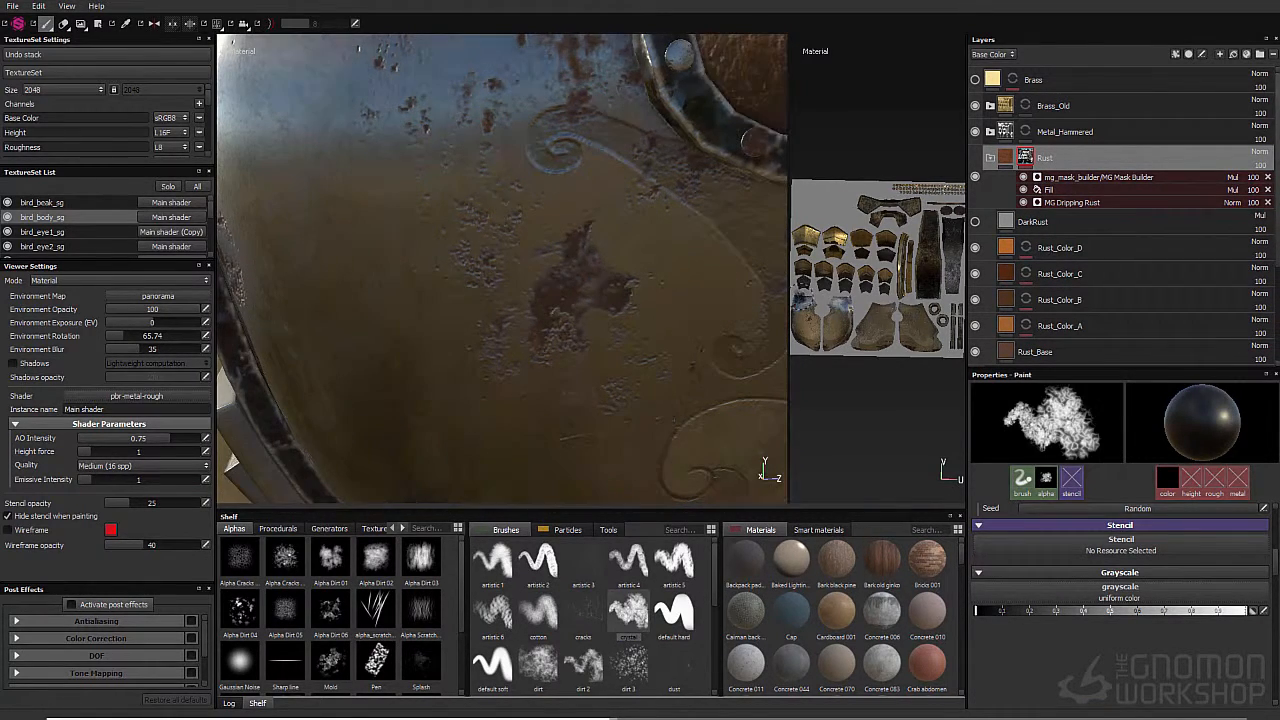
pyautogui.rightClick(1053, 158)
pyautogui.click(1058, 222)
pyautogui.keyDown('ctrl'); pyautogui.moveTo(574, 311); pyautogui.dragTo(450, 311, button='right'); pyautogui.keyUp('ctrl')
# Step: Paint out the large rust blotch on the breast armour with the Cracks brush at hardness 0.93
pyautogui.click(584, 612)
pyautogui.keyDown('ctrl'); pyautogui.moveTo(566, 292); pyautogui.dragTo(466, 292, button='right'); pyautogui.keyUp('ctrl')
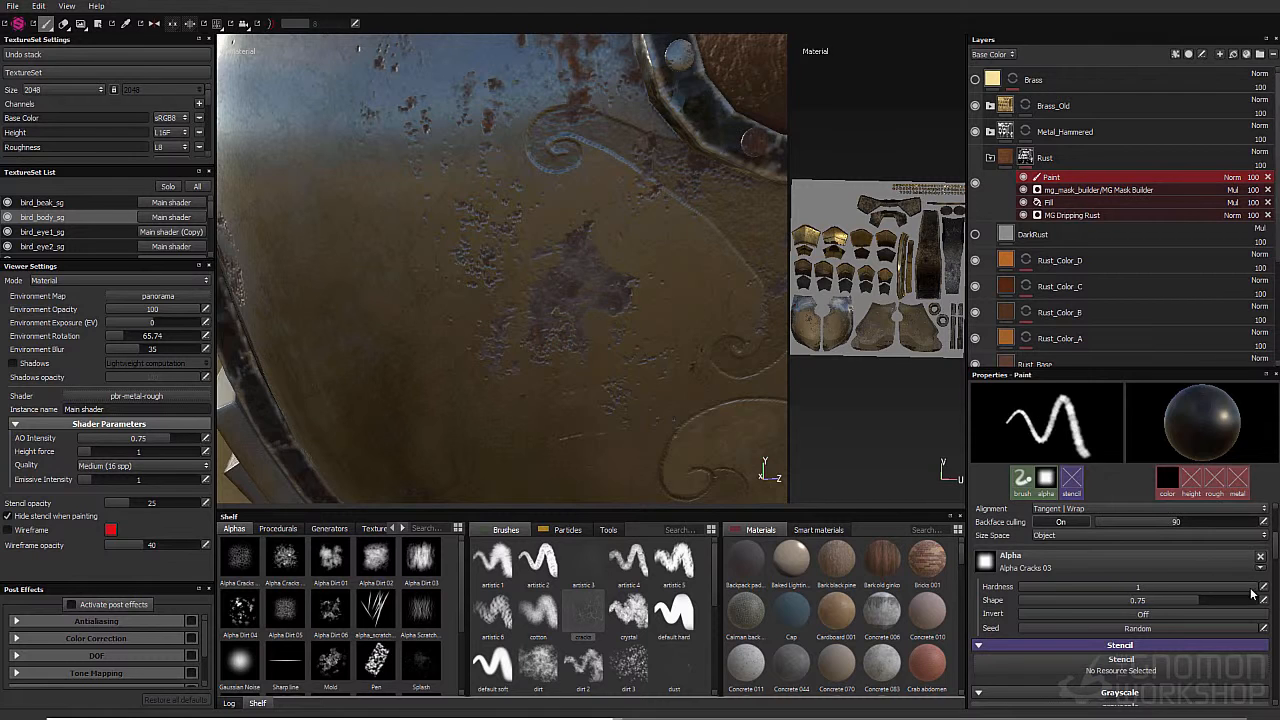
pyautogui.keyDown('ctrl'); pyautogui.moveTo(572, 291); pyautogui.dragTo(500, 291, button='right'); pyautogui.keyUp('ctrl')
pyautogui.click(574, 284)
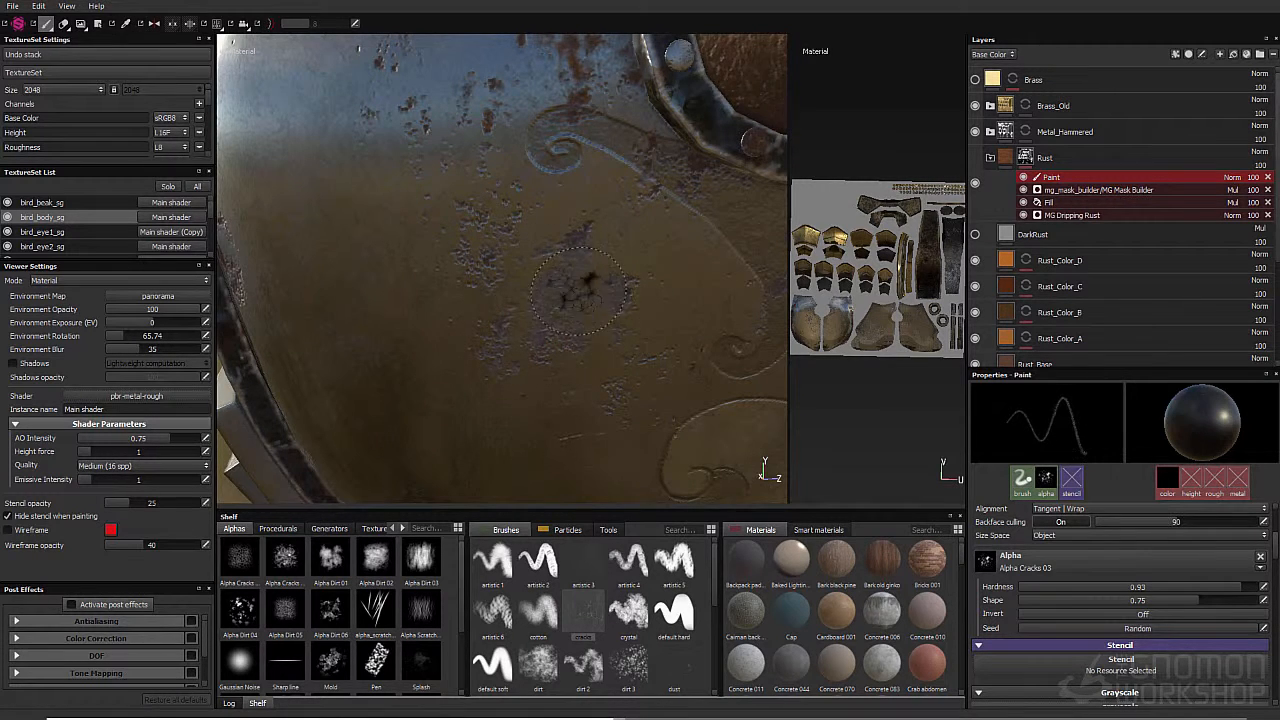
pyautogui.moveTo(568, 284); pyautogui.dragTo(561, 285)
# Step: Erase the rest of the rust blotch with the Dirt 3 brush at hardness 0.68, and switch the brush to white
pyautogui.click(628, 664)
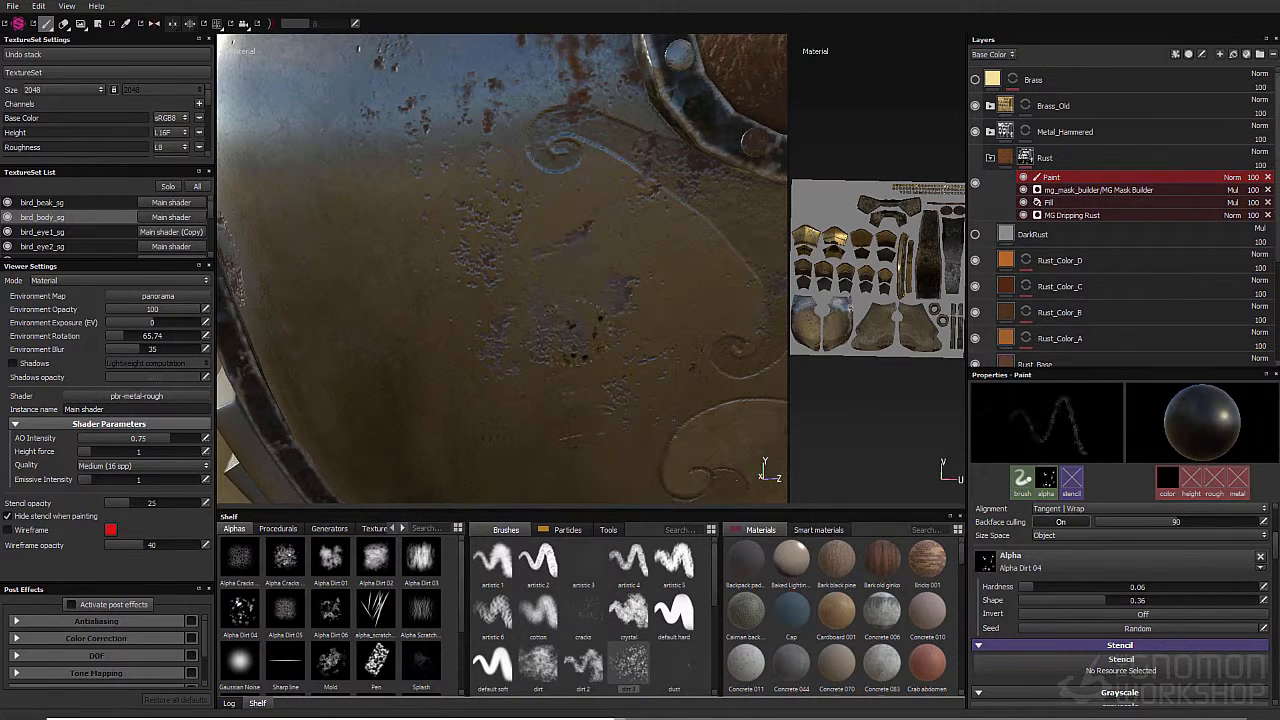
pyautogui.moveTo(1084, 589); pyautogui.dragTo(1181, 588)
pyautogui.scroll(-2, 1191, 643)
pyautogui.press('x')
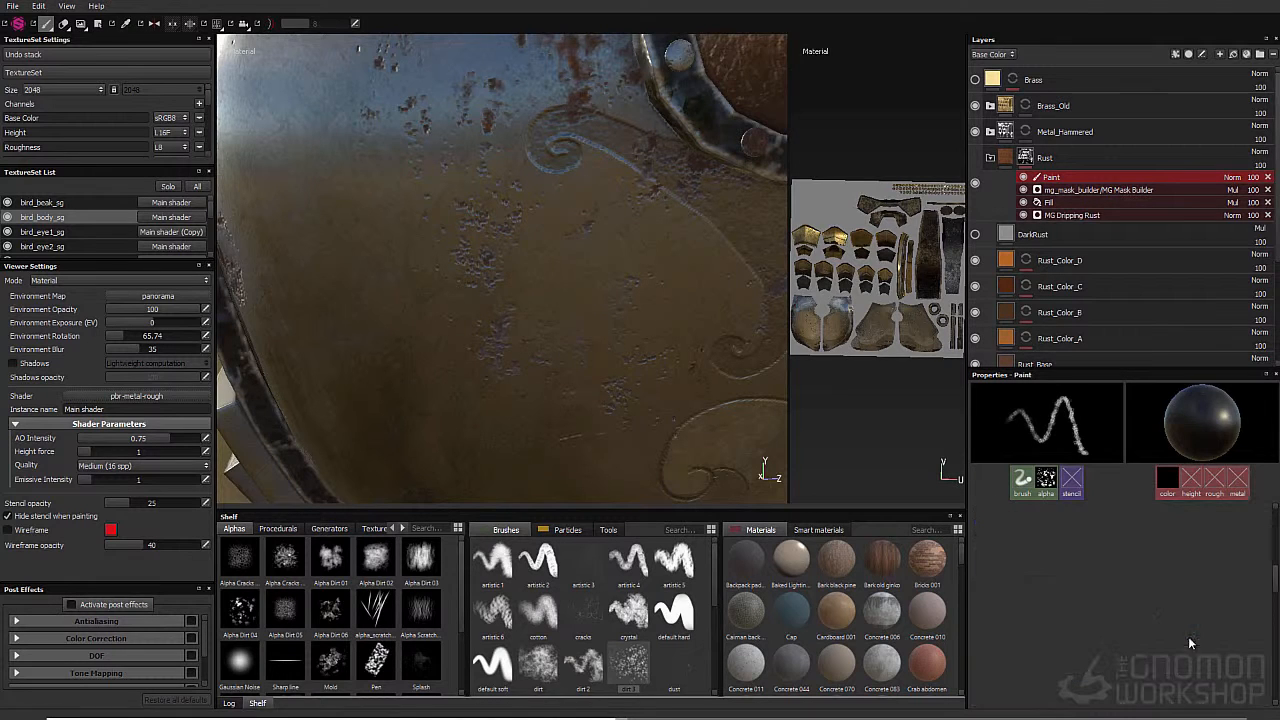
pyautogui.scroll(2, 1145, 615)
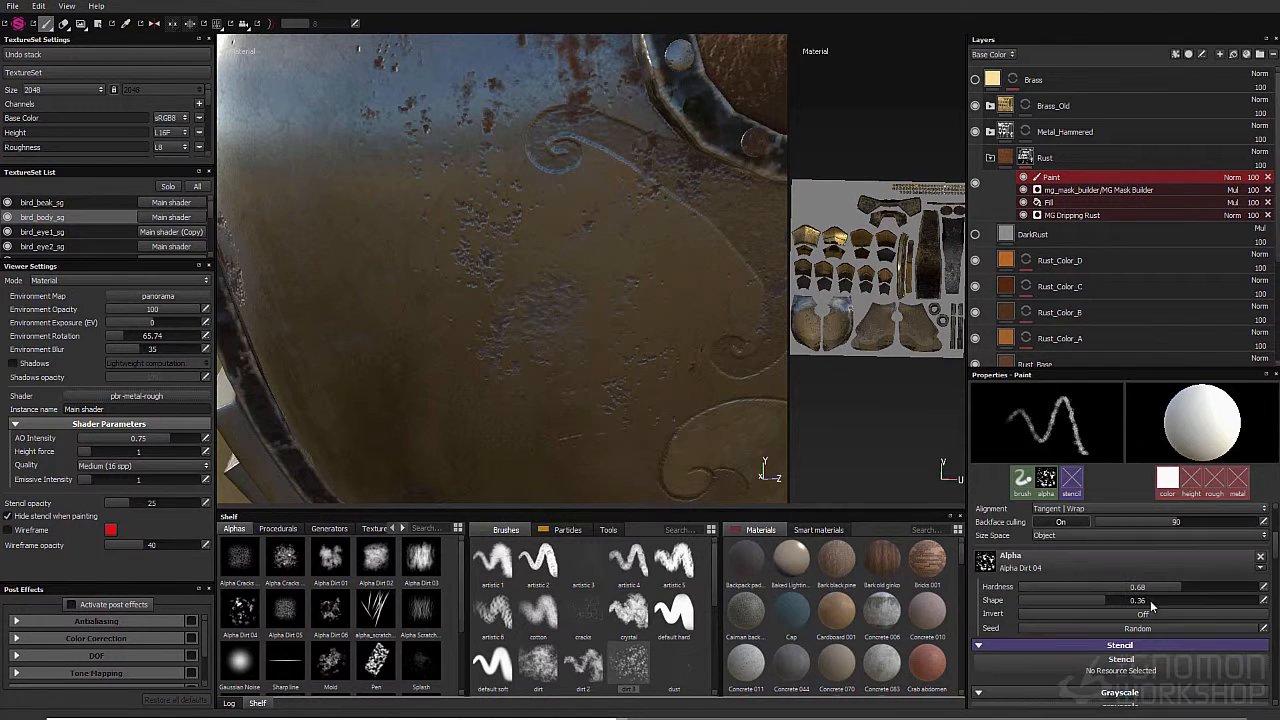
# Step: Set the Dirt 3 brush's hardness to 0.91 and shape to 0.98
pyautogui.scroll(1, 1113, 611)
pyautogui.moveTo(1108, 640); pyautogui.dragTo(1254, 643)
pyautogui.keyDown('alt'); pyautogui.moveTo(500, 388); pyautogui.dragTo(520, 386); pyautogui.keyUp('alt')
pyautogui.scroll(1, 1106, 583)
pyautogui.moveTo(1080, 542); pyautogui.dragTo(1199, 549)
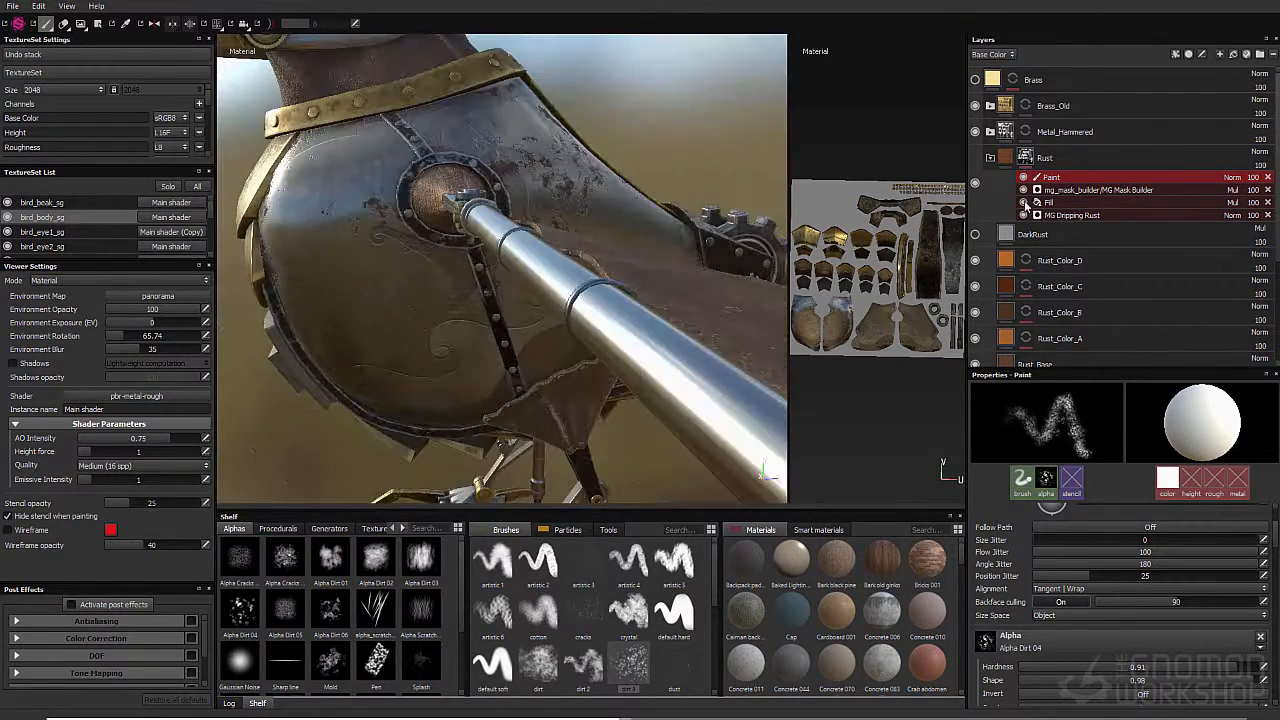
# Step: Erase rust patches on the upper armour behind the wing socket with the Dirt 3 brush in black, temporarily isolating the body
pyautogui.keyDown('alt'); pyautogui.moveTo(560, 300); pyautogui.dragTo(500, 290); pyautogui.keyUp('alt')
pyautogui.keyDown('alt'); pyautogui.moveTo(540, 320); pyautogui.dragTo(650, 325, button='right'); pyautogui.keyUp('alt')
pyautogui.keyDown('alt'); pyautogui.moveTo(650, 325); pyautogui.dragTo(560, 320); pyautogui.keyUp('alt')
pyautogui.scroll(-3, 1101, 629)
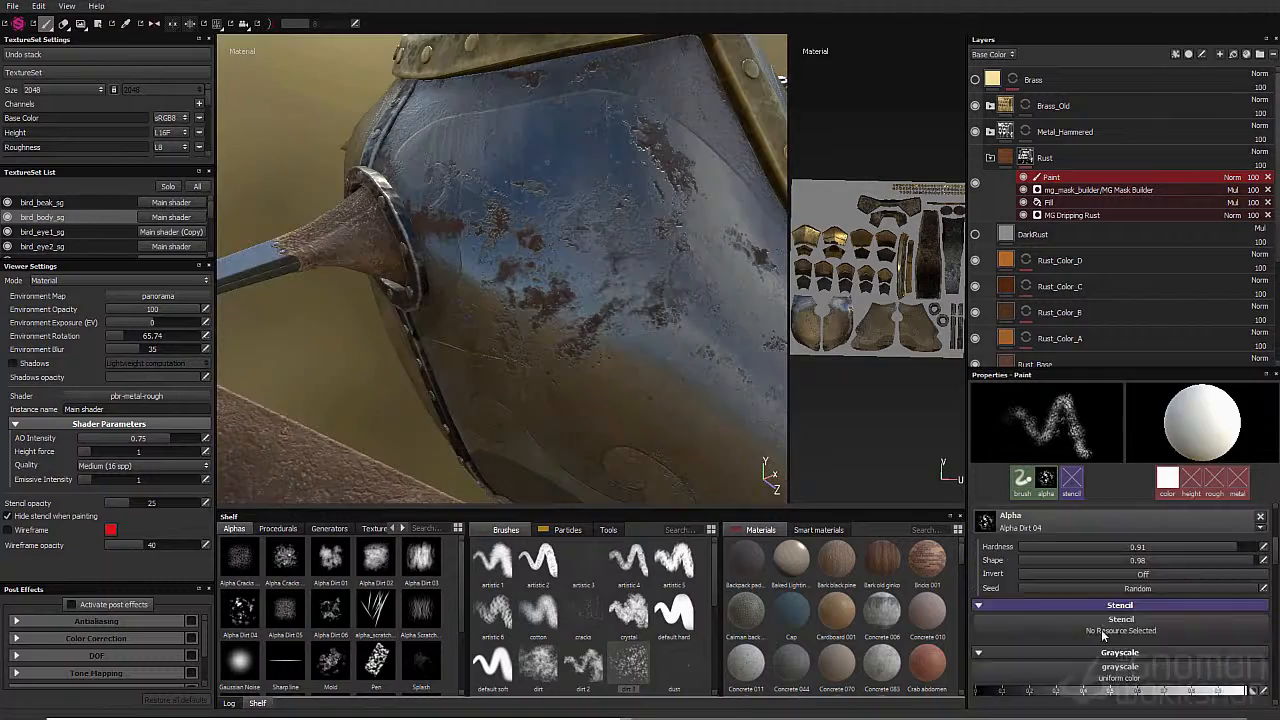
pyautogui.scroll(-1, 1101, 629)
pyautogui.click(977, 651)
pyautogui.hotkey('alt', 'q')
pyautogui.keyDown('ctrl'); pyautogui.moveTo(665, 184); pyautogui.dragTo(615, 186, button='right'); pyautogui.keyUp('ctrl')
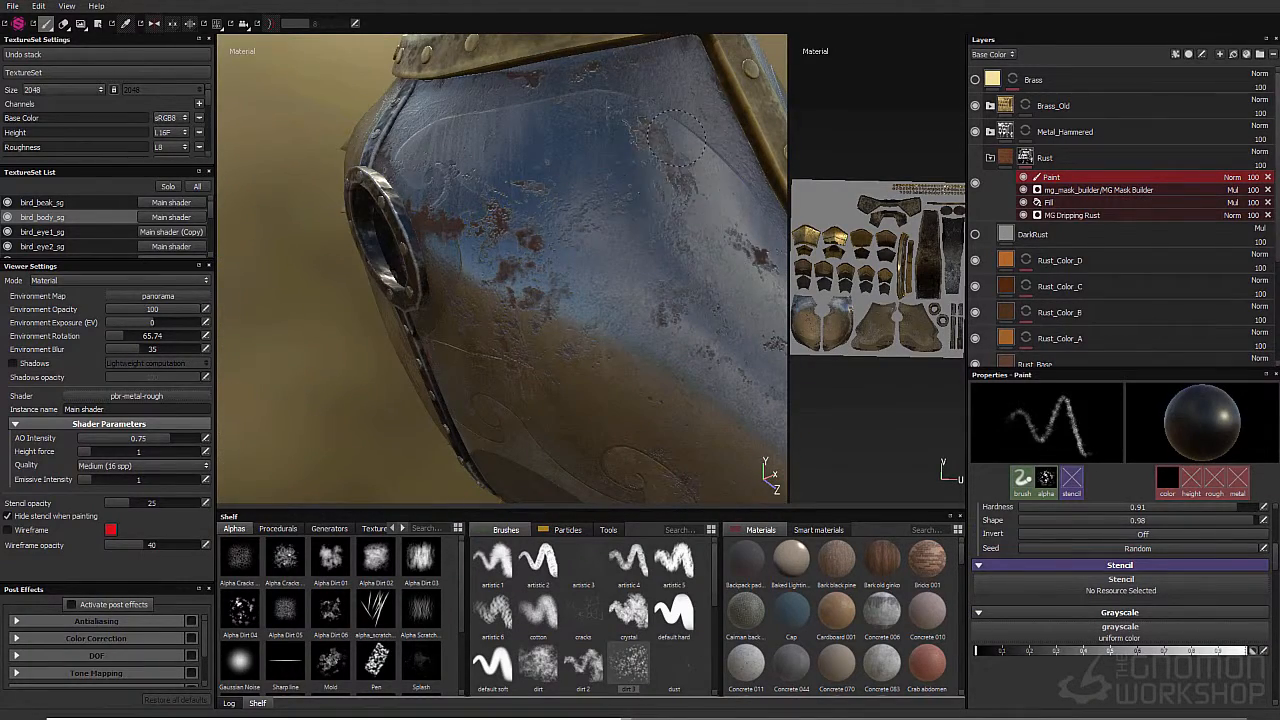
pyautogui.hotkey('alt', 'q')
# Step: Switch the brush to white and paint rust specks on the steel just below the brass collar
pyautogui.keyDown('alt'); pyautogui.moveTo(540, 270); pyautogui.dragTo(620, 320); pyautogui.keyUp('alt')
pyautogui.keyDown('alt'); pyautogui.moveTo(620, 320); pyautogui.dragTo(751, 193, button='right'); pyautogui.keyUp('alt')
pyautogui.press('x')
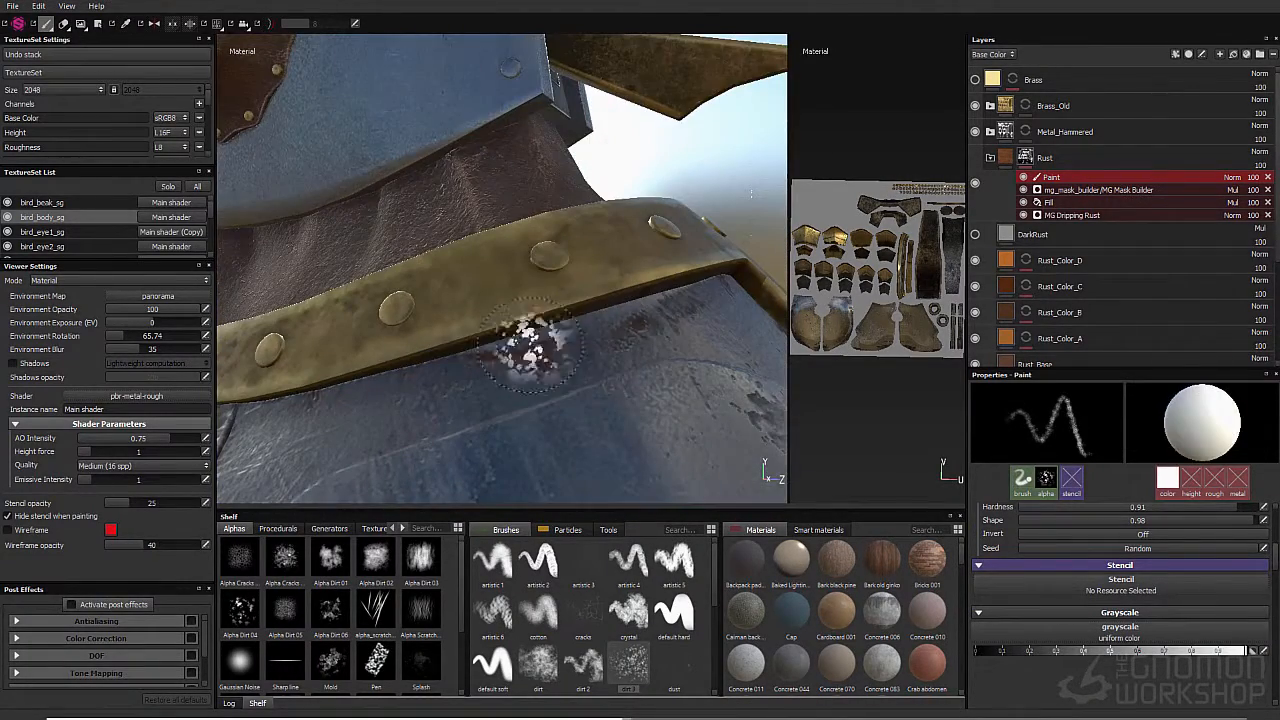
pyautogui.keyDown('alt'); pyautogui.moveTo(534, 349); pyautogui.dragTo(520, 250); pyautogui.keyUp('alt')
pyautogui.keyDown('alt'); pyautogui.moveTo(520, 300); pyautogui.dragTo(440, 330, button='right'); pyautogui.keyUp('alt')
pyautogui.keyDown('alt'); pyautogui.moveTo(440, 380); pyautogui.dragTo(400, 270); pyautogui.keyUp('alt')
pyautogui.keyDown('alt'); pyautogui.moveTo(360, 300); pyautogui.dragTo(418, 308, button='right'); pyautogui.keyUp('alt')
pyautogui.moveTo(418, 308)
pyautogui.keyDown('alt'); pyautogui.mouseDown()
pyautogui.moveTo(486, 334)
pyautogui.moveTo(277, 349)
pyautogui.mouseUp(); pyautogui.keyUp('alt')
pyautogui.keyDown('alt'); pyautogui.moveTo(277, 349); pyautogui.dragTo(210, 345, button='right'); pyautogui.keyUp('alt')
# Step: Try the Scratches 2 and Scratches 4 brushes on the collar and breast armour
pyautogui.scroll(-4, 610, 675)
pyautogui.click(538, 614)
pyautogui.hotkey('alt', 'q')
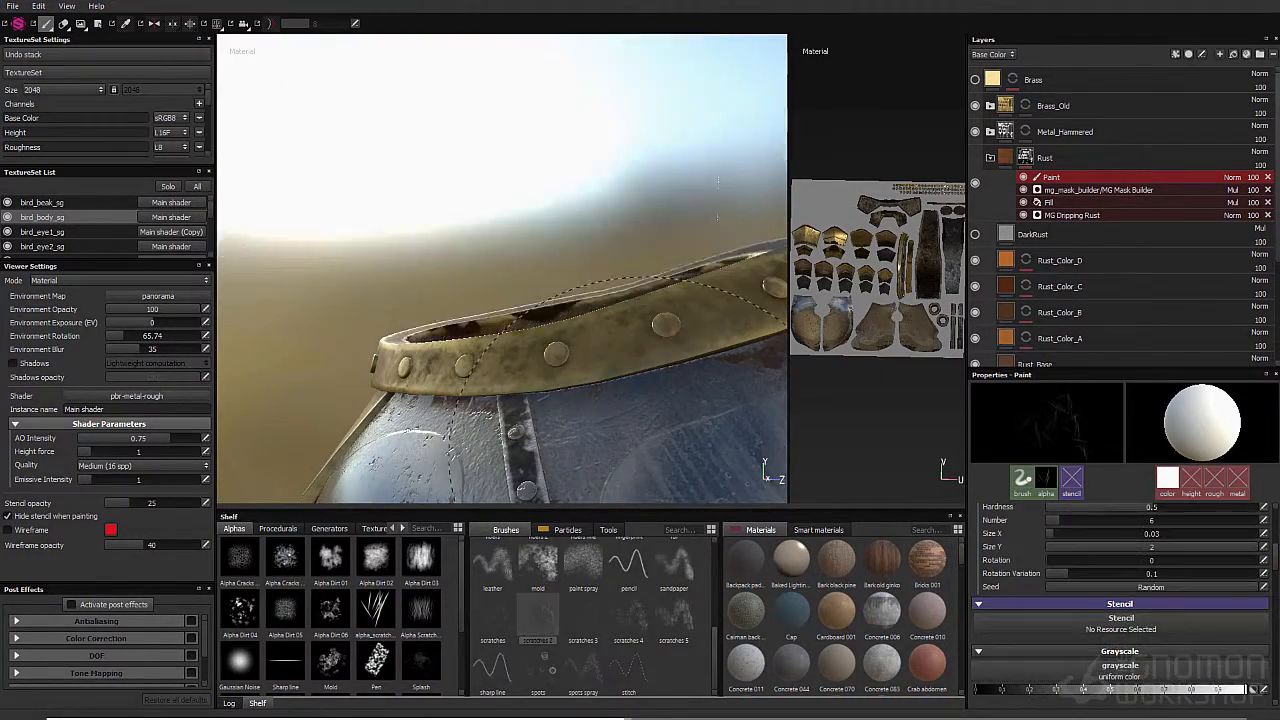
pyautogui.hotkey('alt', 'q')
pyautogui.keyDown('alt'); pyautogui.moveTo(540, 300); pyautogui.dragTo(520, 380); pyautogui.keyUp('alt')
pyautogui.keyDown('alt'); pyautogui.moveTo(600, 300); pyautogui.dragTo(540, 260); pyautogui.keyUp('alt')
pyautogui.keyDown('alt'); pyautogui.moveTo(540, 330); pyautogui.dragTo(652, 430); pyautogui.keyUp('alt')
pyautogui.click(628, 614)
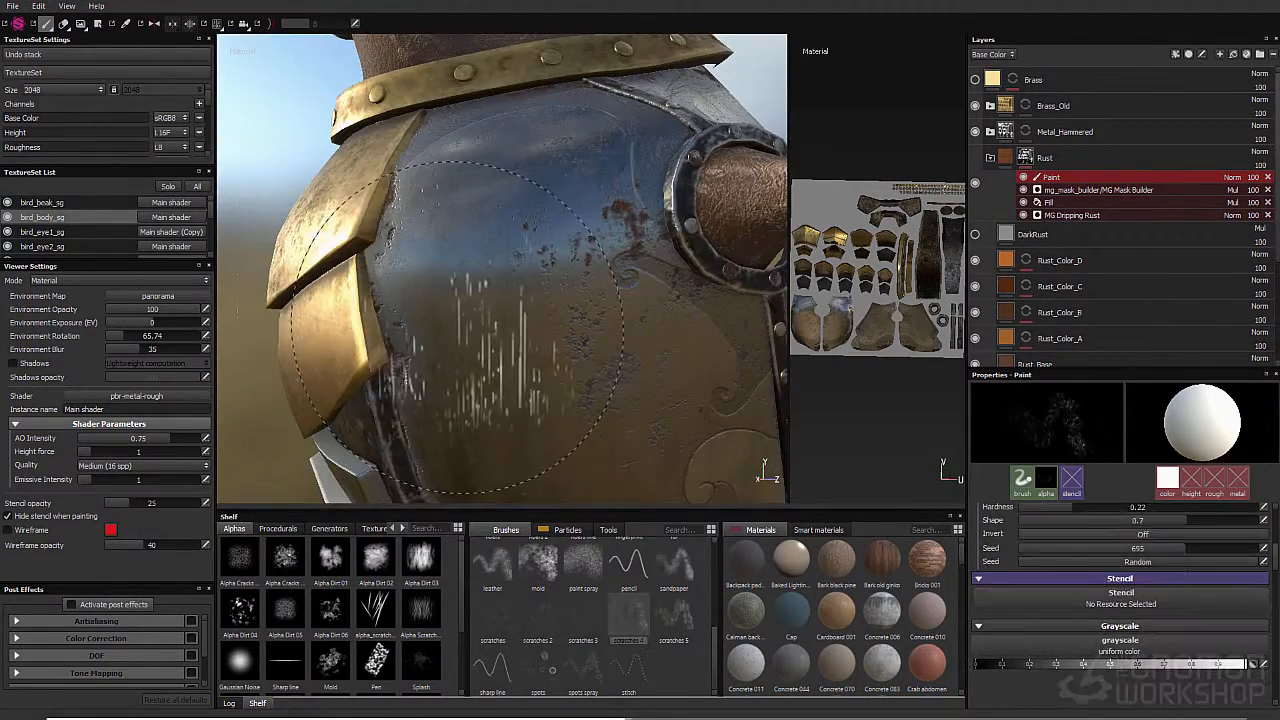
# Step: Choose the Scratches 5 brush, reduce its size and scratch the front edge of the breast armour
pyautogui.click(673, 614)
pyautogui.keyDown('ctrl'); pyautogui.moveTo(558, 316); pyautogui.dragTo(480, 318, button='right'); pyautogui.keyUp('ctrl')
pyautogui.click(424, 380)
pyautogui.moveTo(430, 380)
pyautogui.keyDown('alt'); pyautogui.mouseDown()
pyautogui.moveTo(345, 345)
pyautogui.moveTo(670, 375)
pyautogui.mouseUp(); pyautogui.keyUp('alt')
pyautogui.keyDown('alt'); pyautogui.moveTo(680, 375); pyautogui.dragTo(572, 300, button='middle'); pyautogui.keyUp('alt')
pyautogui.scroll(5, 1125, 555)
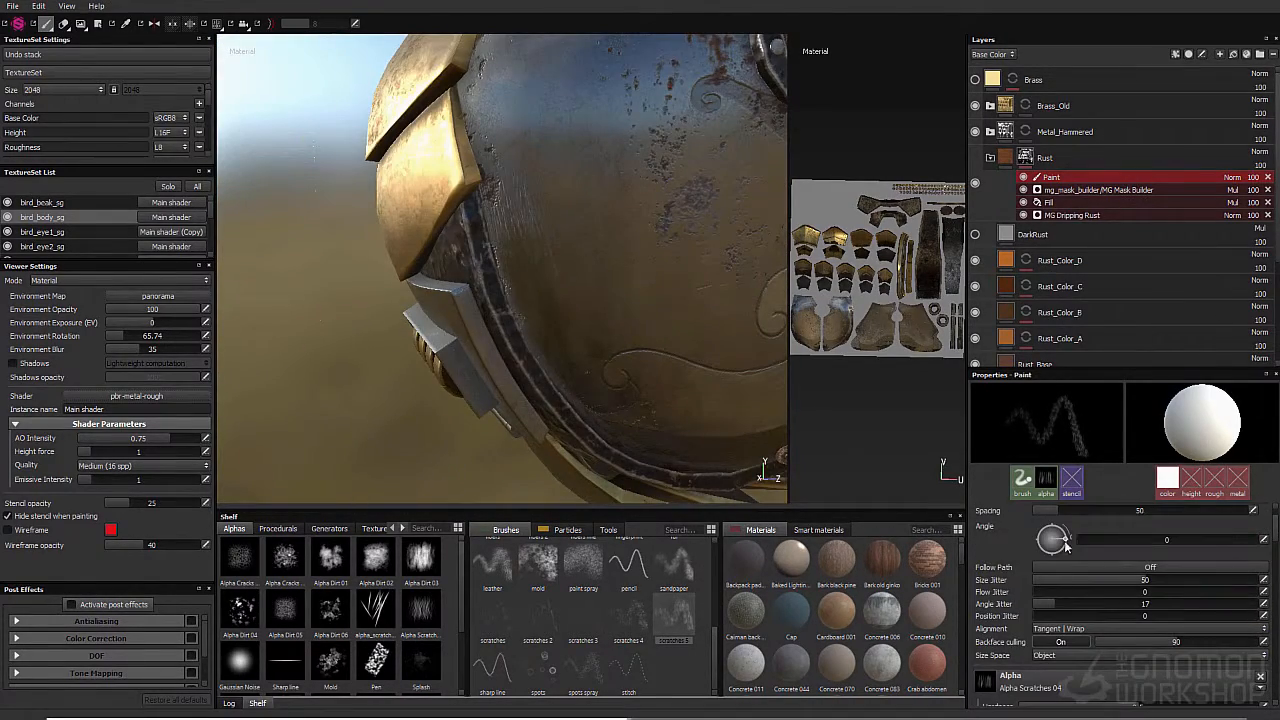
# Step: Paint scratches on the lower front of the body armour with the brush angle at 281 and 325
pyautogui.moveTo(1064, 541); pyautogui.dragTo(1053, 552)
pyautogui.keyDown('alt'); pyautogui.moveTo(740, 430); pyautogui.dragTo(666, 363); pyautogui.keyUp('alt')
pyautogui.keyDown('alt'); pyautogui.moveTo(666, 363); pyautogui.dragTo(480, 220, button='middle'); pyautogui.keyUp('alt')
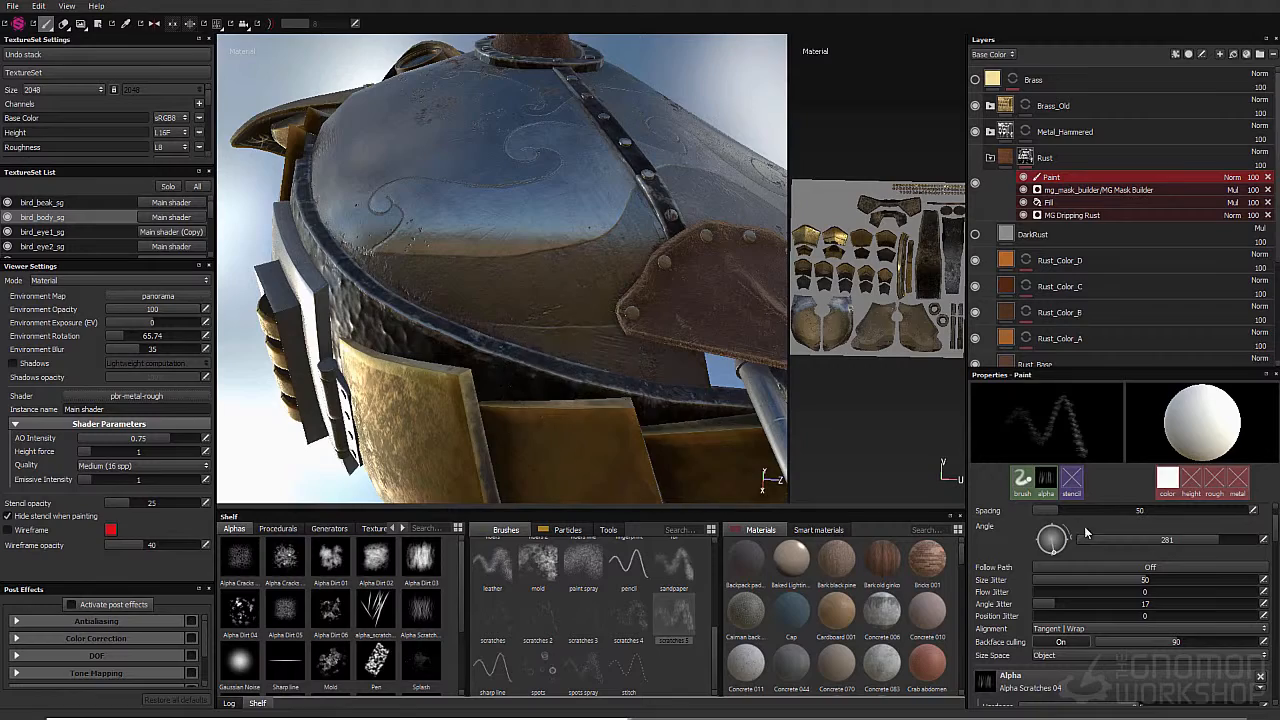
pyautogui.keyDown('alt'); pyautogui.moveTo(347, 228); pyautogui.dragTo(337, 143); pyautogui.keyUp('alt')
pyautogui.keyDown('alt'); pyautogui.moveTo(351, 245); pyautogui.dragTo(434, 375); pyautogui.keyUp('alt')
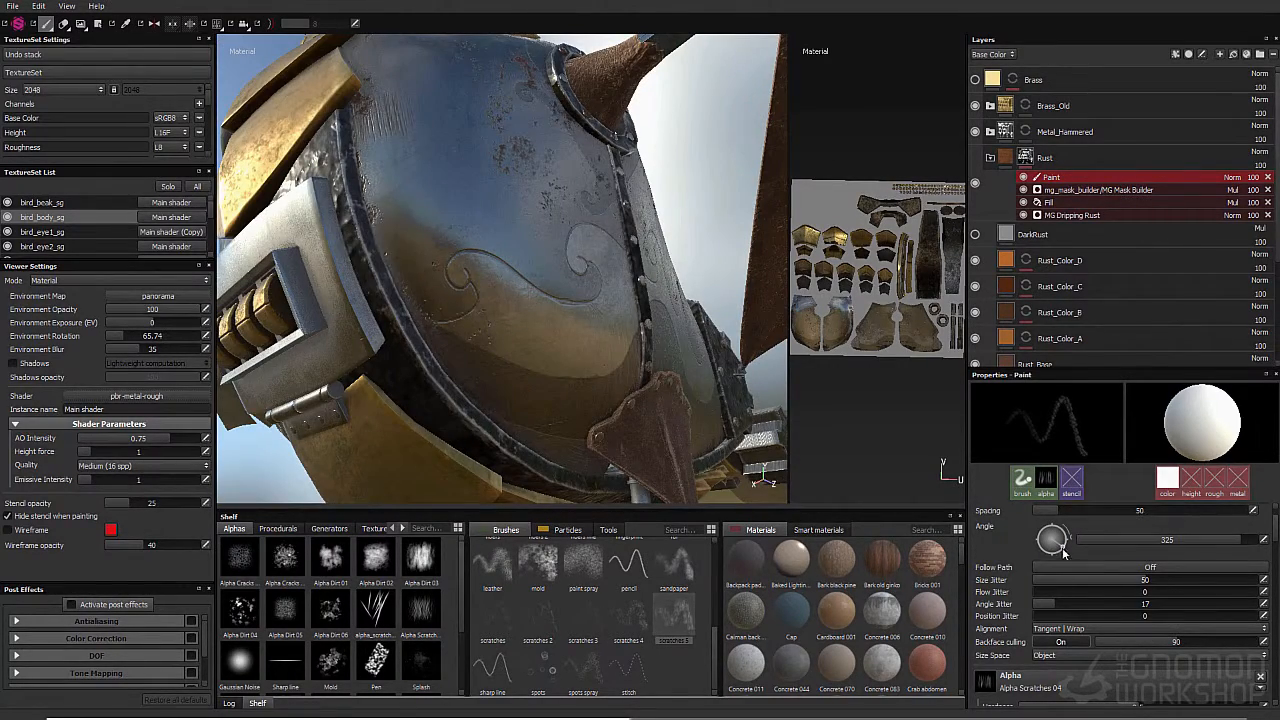
# Step: Scratch the lower armour on the opposite side with brush angles 233 and 243, size jitter 58 and angle jitter 4
pyautogui.moveTo(532, 433)
pyautogui.keyDown('alt'); pyautogui.mouseDown()
pyautogui.moveTo(387, 373)
pyautogui.moveTo(505, 290)
pyautogui.mouseUp(); pyautogui.keyUp('alt')
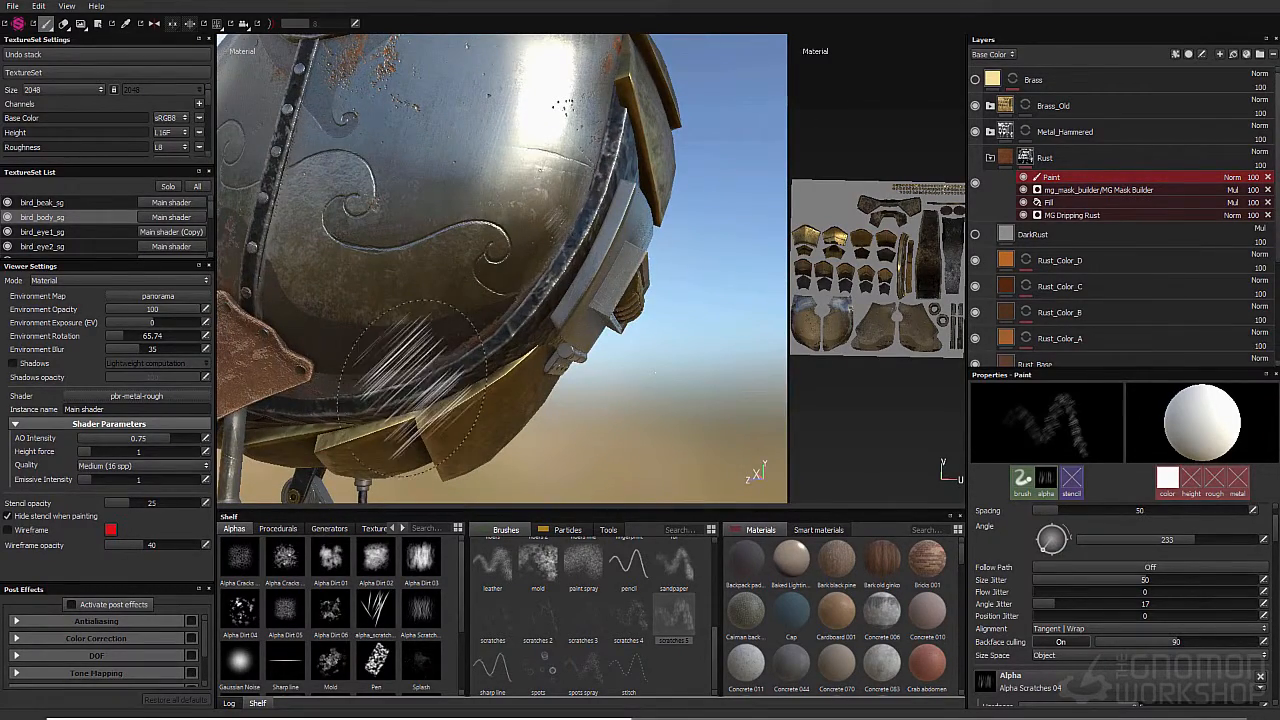
pyautogui.keyDown('alt'); pyautogui.moveTo(505, 290); pyautogui.dragTo(600, 300); pyautogui.keyUp('alt')
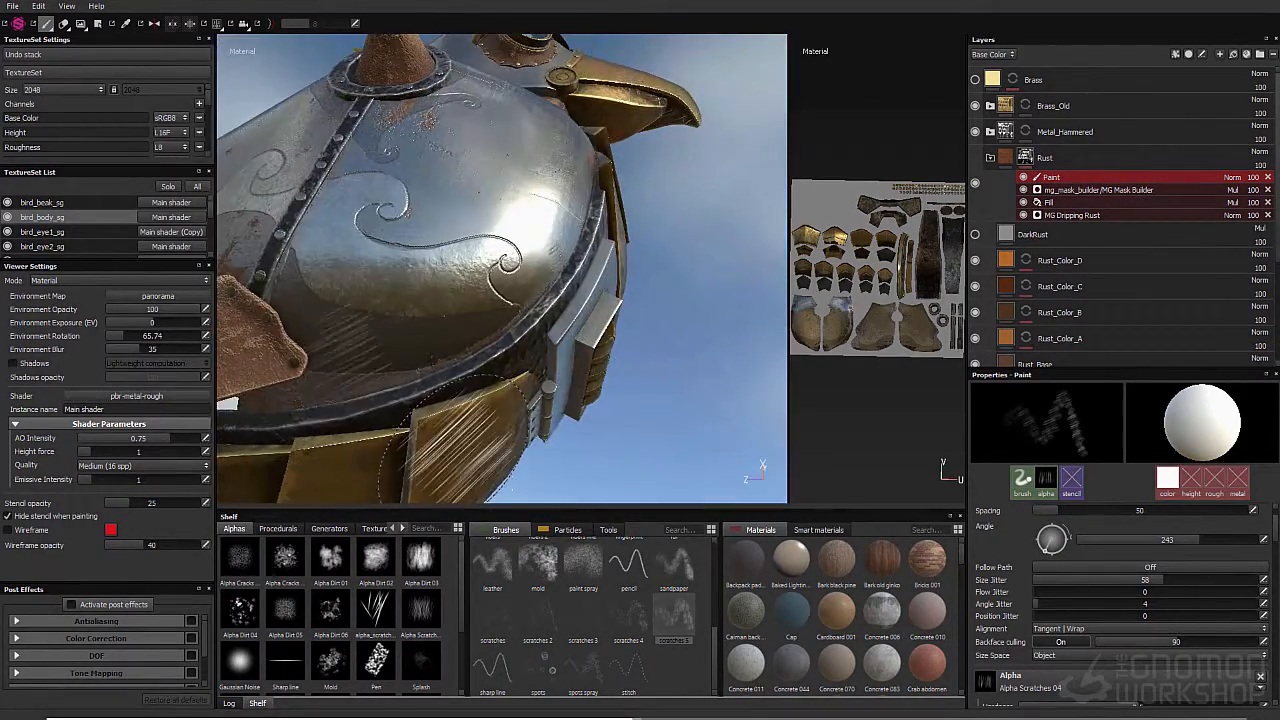
pyautogui.scroll(-2, 1100, 580)
pyautogui.moveTo(1071, 672); pyautogui.dragTo(1074, 672)
# Step: Scratch the engraved flank armour around the leather leg flap with the brush angle at 298
pyautogui.keyDown('alt'); pyautogui.moveTo(495, 464); pyautogui.dragTo(566, 301); pyautogui.keyUp('alt')
pyautogui.keyDown('alt'); pyautogui.moveTo(545, 354); pyautogui.dragTo(350, 277); pyautogui.keyUp('alt')
pyautogui.scroll(2, 1043, 548)
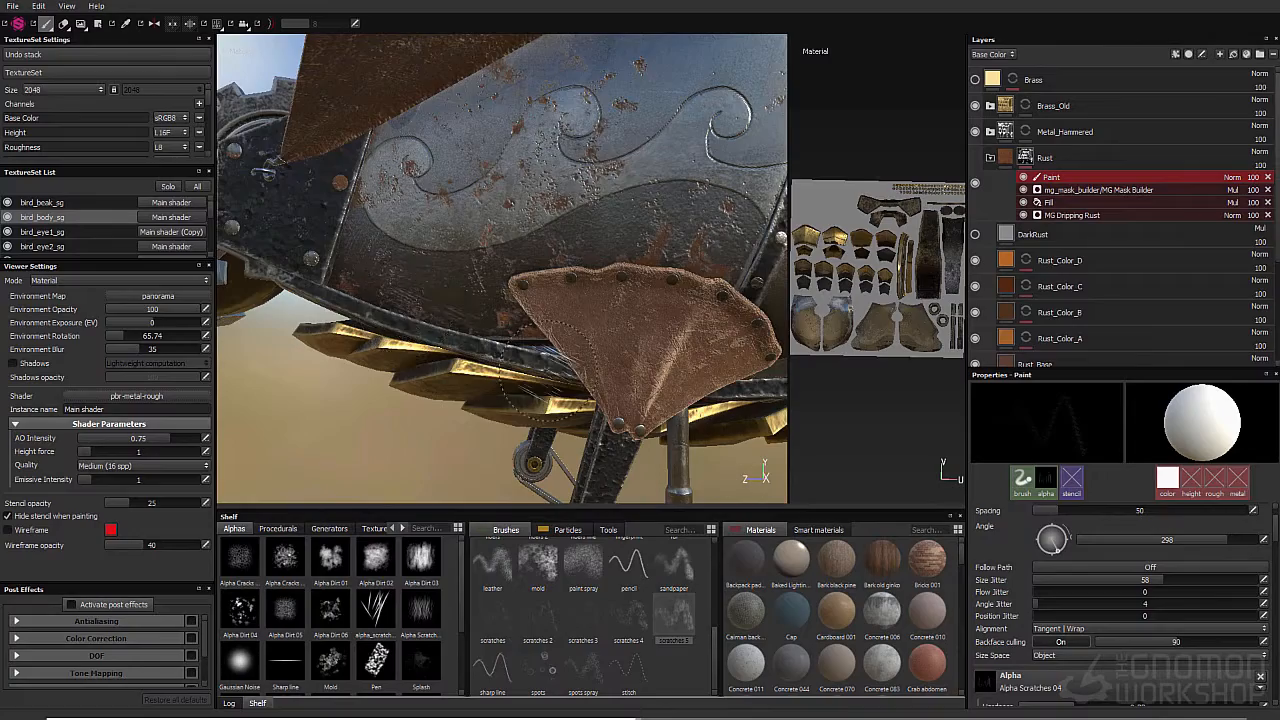
# Step: Scratch the armour below the brass collar at brush angle 321, and set the angle to 225 for the wing socket area
pyautogui.moveTo(530, 395)
pyautogui.keyDown('alt'); pyautogui.mouseDown()
pyautogui.moveTo(411, 280)
pyautogui.moveTo(440, 278)
pyautogui.moveTo(330, 290)
pyautogui.mouseUp(); pyautogui.keyUp('alt')
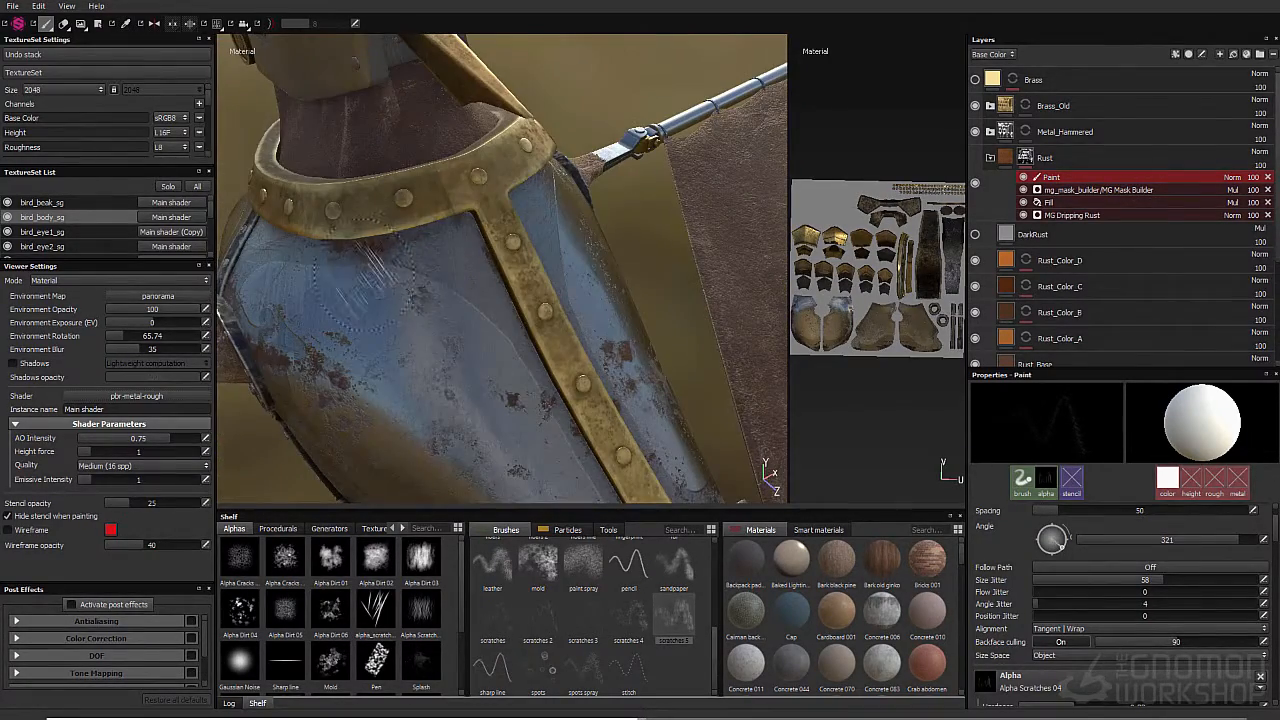
pyautogui.keyDown('alt'); pyautogui.moveTo(700, 420); pyautogui.dragTo(680, 345); pyautogui.keyUp('alt')
pyautogui.press('f')
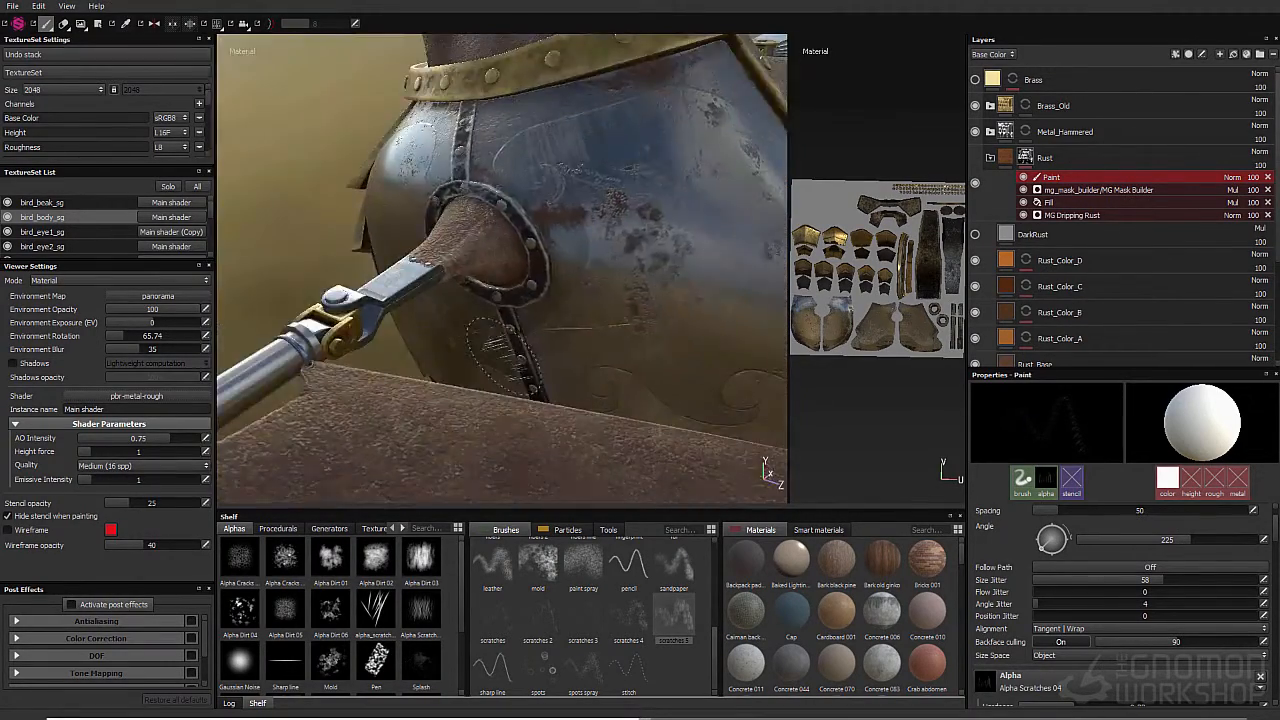
# Step: Copy the Rust folder from the body into the bird_head_sg texture set and place it beneath Brass_Old
pyautogui.click(1005, 158)
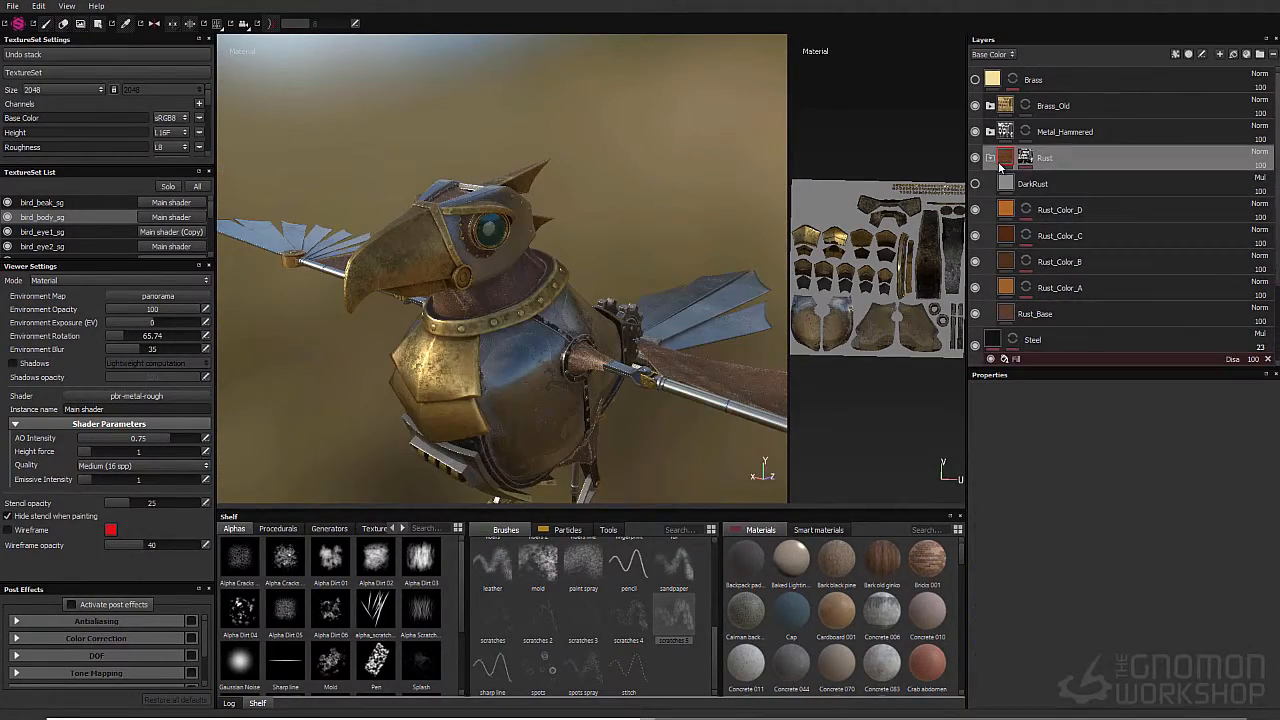
pyautogui.scroll(-2, 60, 217)
pyautogui.click(45, 236)
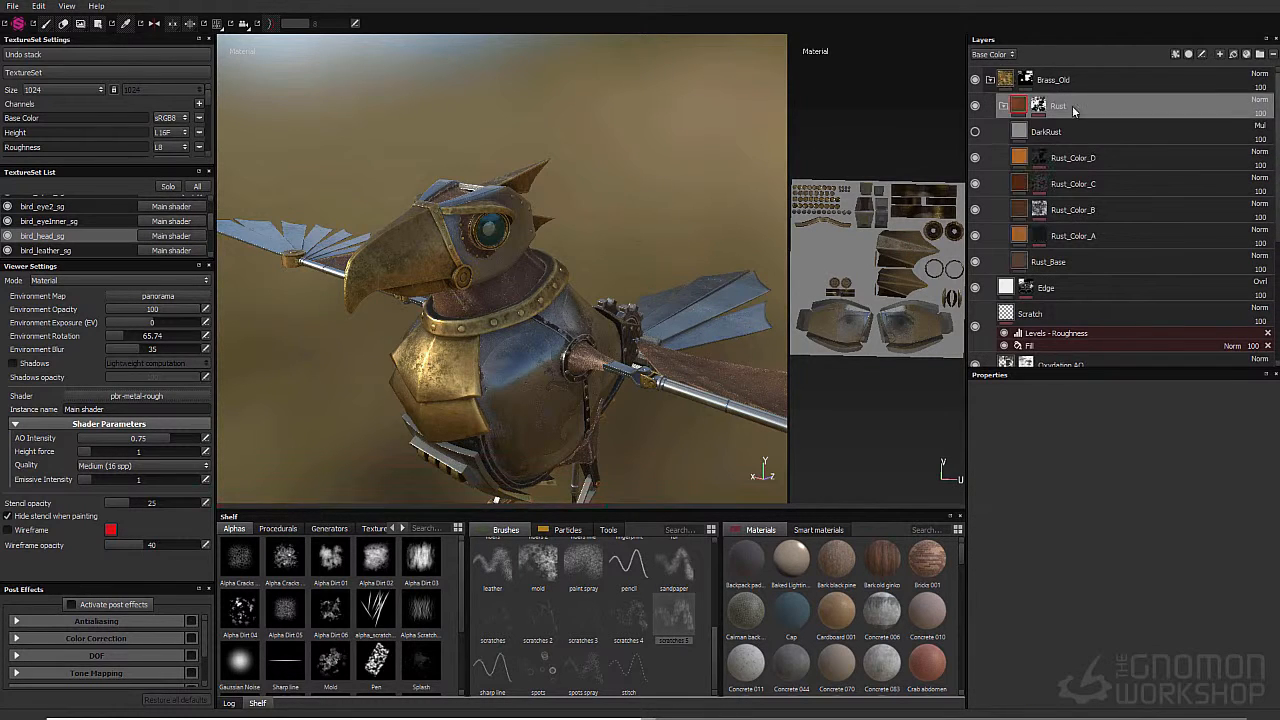
pyautogui.keyDown('alt'); pyautogui.moveTo(640, 320); pyautogui.dragTo(540, 290); pyautogui.keyUp('alt')
pyautogui.keyDown('alt'); pyautogui.moveTo(540, 290); pyautogui.dragTo(563, 352, button='right'); pyautogui.keyUp('alt')
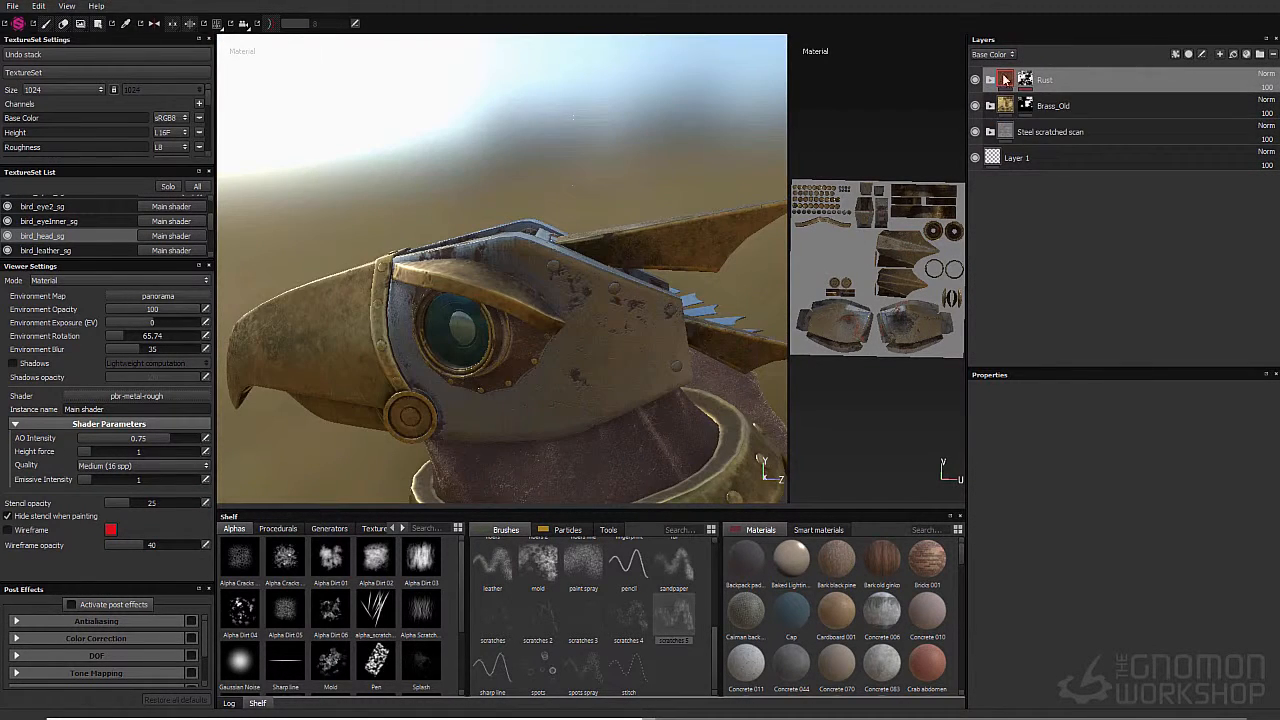
pyautogui.moveTo(1005, 79); pyautogui.dragTo(1010, 118)
pyautogui.keyDown('alt'); pyautogui.moveTo(329, 294); pyautogui.dragTo(448, 345); pyautogui.keyUp('alt')
pyautogui.keyDown('alt'); pyautogui.moveTo(448, 345); pyautogui.dragTo(437, 326, button='right'); pyautogui.keyUp('alt')
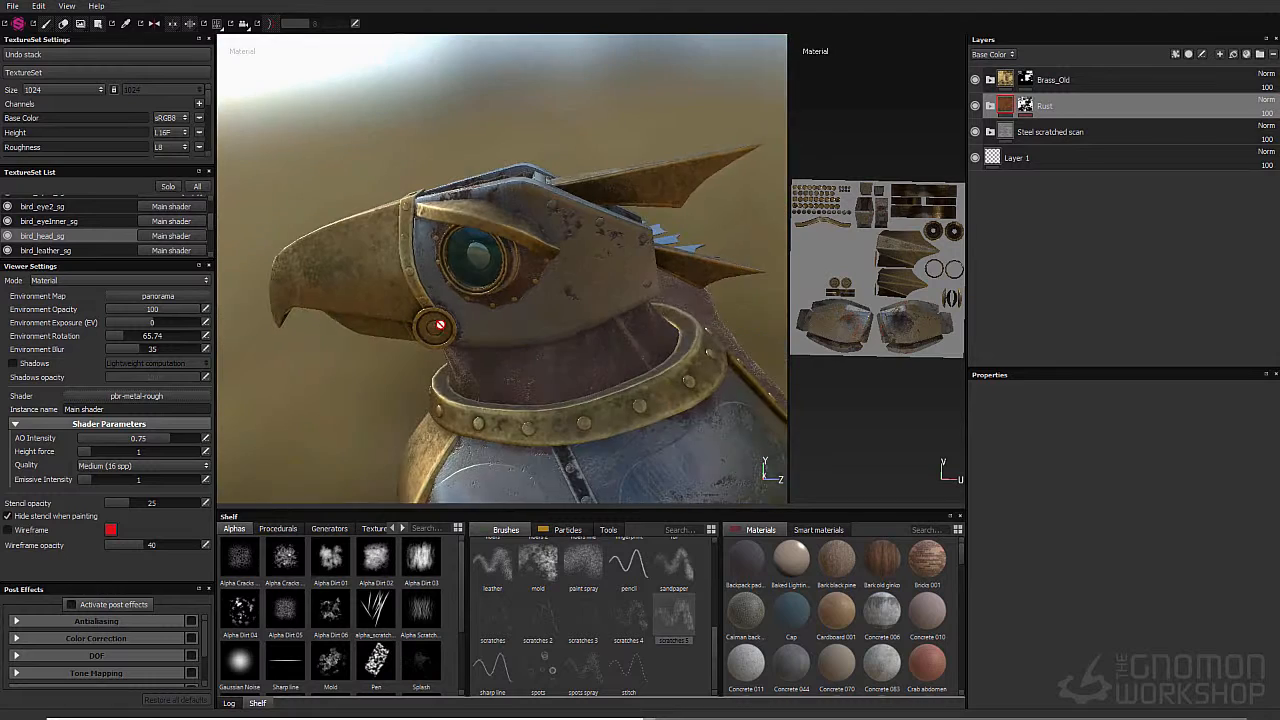
# Step: Paint scratches into the Rust mask on the side of the head with the brush angle at 335
pyautogui.click(1025, 105)
pyautogui.keyDown('alt'); pyautogui.moveTo(438, 396); pyautogui.dragTo(629, 297); pyautogui.keyUp('alt')
pyautogui.hotkey('alt', 'q')
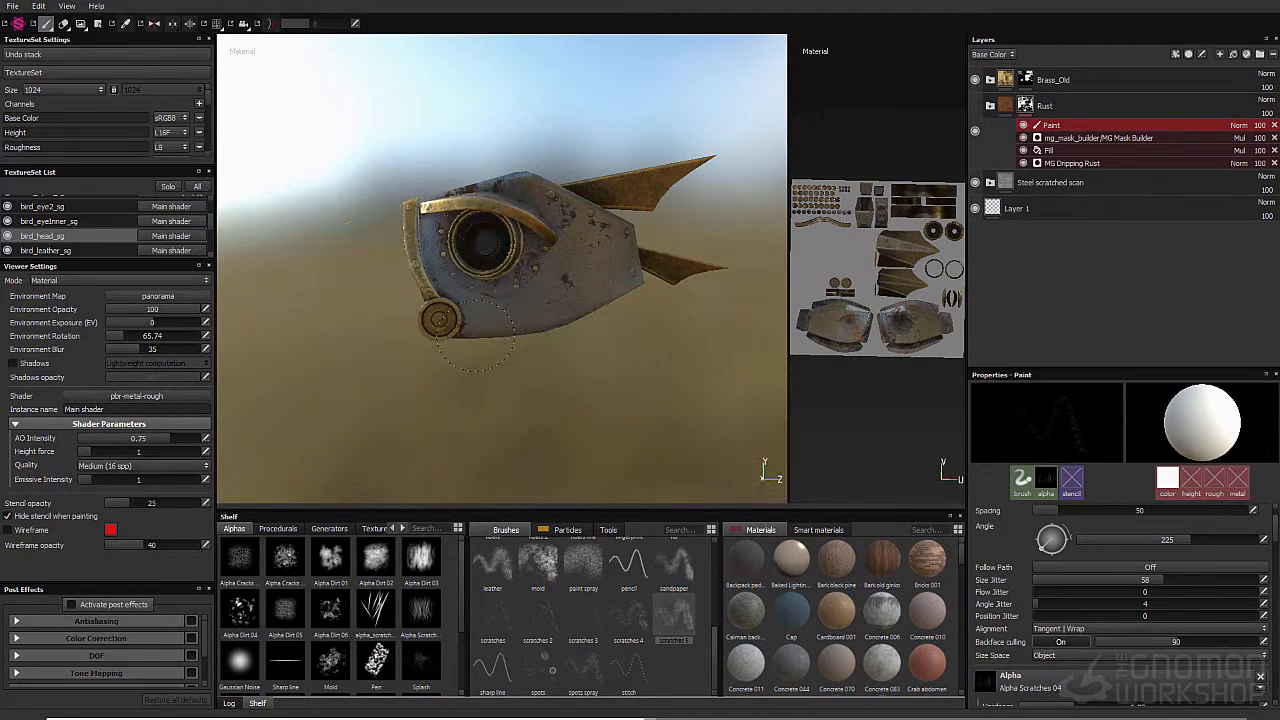
pyautogui.hotkey('alt', 'q')
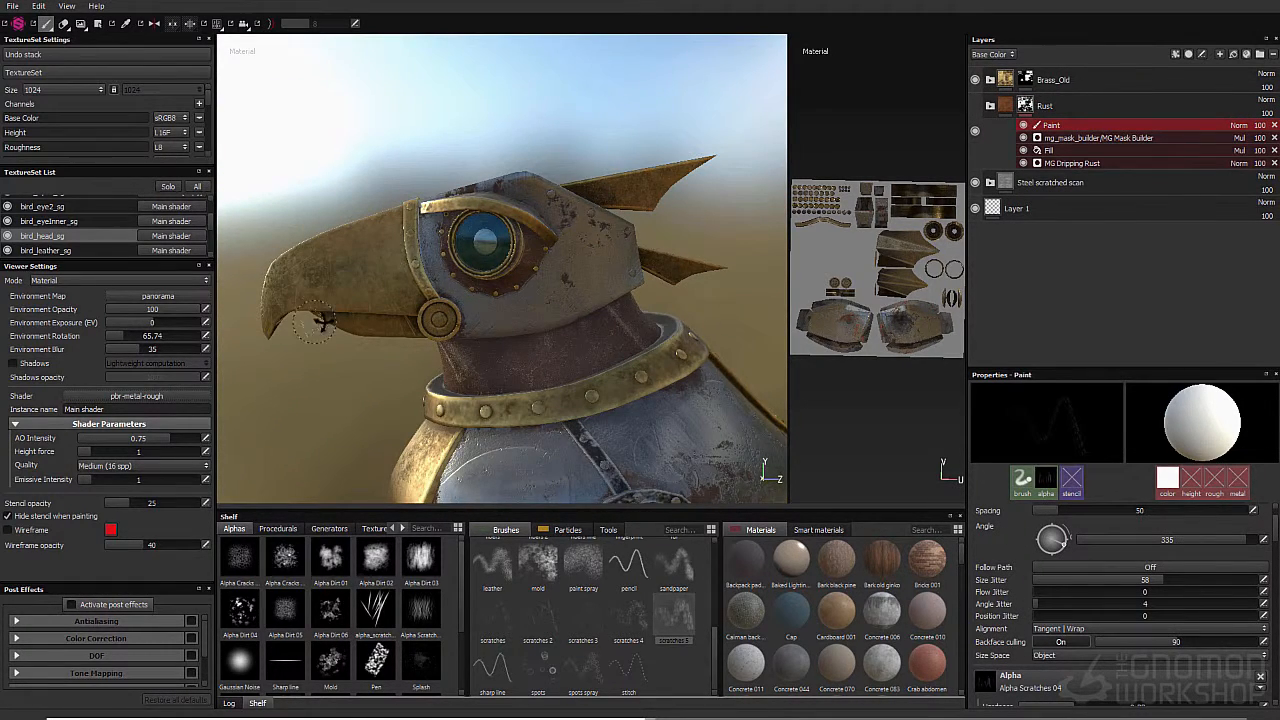
pyautogui.keyDown('alt'); pyautogui.moveTo(315, 322); pyautogui.dragTo(610, 330); pyautogui.keyUp('alt')
pyautogui.hotkey('alt', 'q')
pyautogui.hotkey('alt', 'q')
# Step: Scratch the top and back of the head's metal plates with the brush angle at 190
pyautogui.keyDown('alt'); pyautogui.moveTo(400, 340); pyautogui.dragTo(530, 350); pyautogui.keyUp('alt')
pyautogui.hotkey('alt', 'q')
pyautogui.hotkey('alt', 'q')
pyautogui.keyDown('alt'); pyautogui.moveTo(530, 370); pyautogui.dragTo(460, 390, button='right'); pyautogui.keyUp('alt')
pyautogui.keyDown('alt'); pyautogui.moveTo(460, 390); pyautogui.dragTo(340, 400); pyautogui.keyUp('alt')
pyautogui.keyDown('alt'); pyautogui.moveTo(450, 350); pyautogui.dragTo(450, 385); pyautogui.keyUp('alt')
pyautogui.keyDown('alt'); pyautogui.moveTo(265, 270); pyautogui.dragTo(370, 328); pyautogui.keyUp('alt')
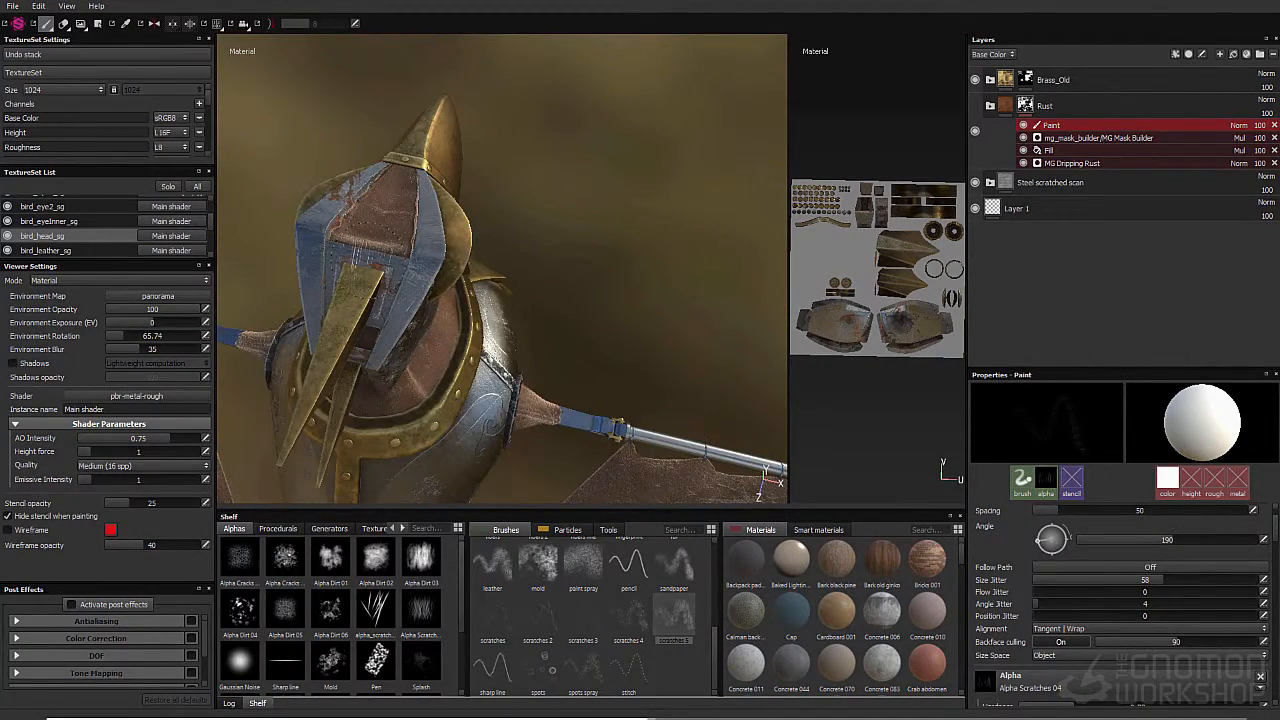
# Step: Scratch the opposite side of the head with the brush angle at 227
pyautogui.hotkey('alt', 'q')
pyautogui.moveTo(400, 335)
pyautogui.keyDown('ctrl'); pyautogui.mouseDown()
pyautogui.moveTo(400, 290)
pyautogui.moveTo(450, 325)
pyautogui.mouseUp(); pyautogui.keyUp('ctrl')
pyautogui.hotkey('alt', 'q')
pyautogui.keyDown('alt'); pyautogui.moveTo(430, 330); pyautogui.dragTo(500, 330, button='right'); pyautogui.keyUp('alt')
pyautogui.keyDown('alt'); pyautogui.moveTo(600, 400); pyautogui.dragTo(350, 310); pyautogui.keyUp('alt')
pyautogui.keyDown('alt'); pyautogui.moveTo(600, 330); pyautogui.dragTo(450, 330, button='right'); pyautogui.keyUp('alt')
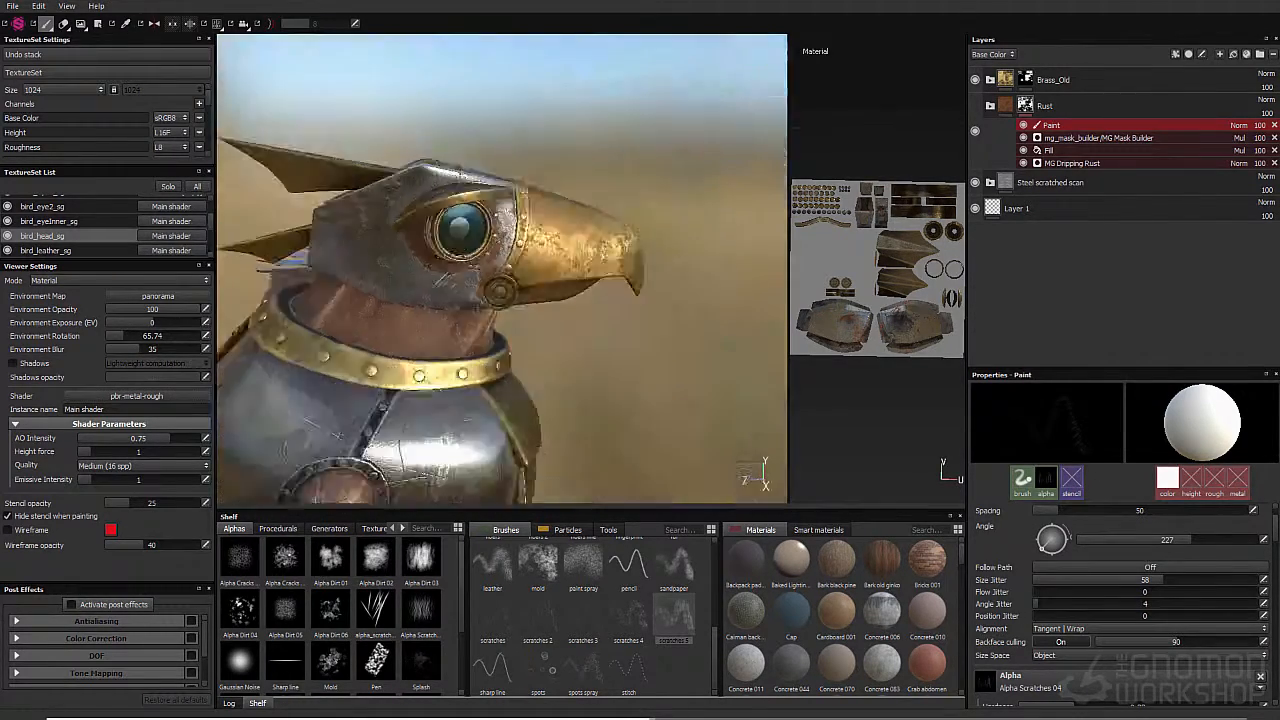
pyautogui.keyDown('alt'); pyautogui.moveTo(450, 330); pyautogui.dragTo(540, 330); pyautogui.keyUp('alt')
# Step: Select the bird_wings_sg texture set and isolate the wings in the view
pyautogui.keyDown('alt'); pyautogui.moveTo(450, 350); pyautogui.dragTo(600, 300, button='middle'); pyautogui.keyUp('alt')
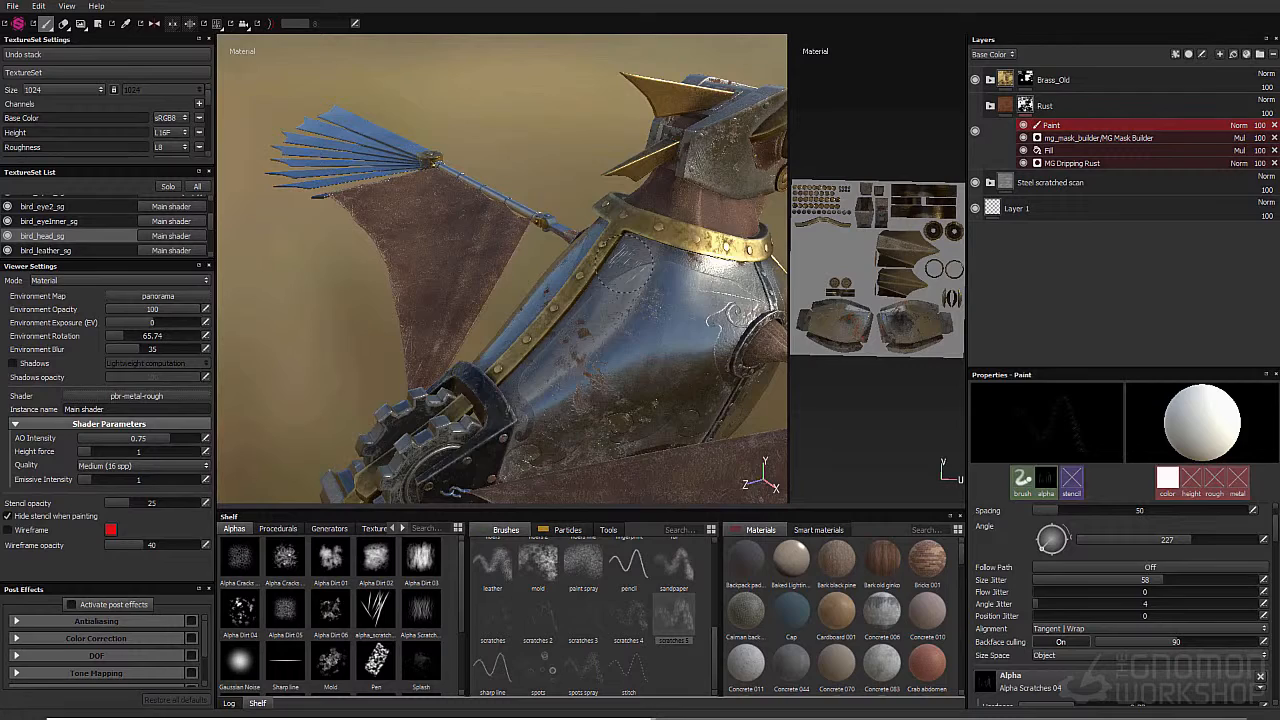
pyautogui.keyDown('alt'); pyautogui.moveTo(625, 263); pyautogui.dragTo(500, 260); pyautogui.keyUp('alt')
pyautogui.scroll(-5, 64, 250)
pyautogui.click(60, 251)
pyautogui.click(168, 187)
pyautogui.keyDown('alt'); pyautogui.moveTo(400, 290); pyautogui.dragTo(449, 294, button='right'); pyautogui.keyUp('alt')
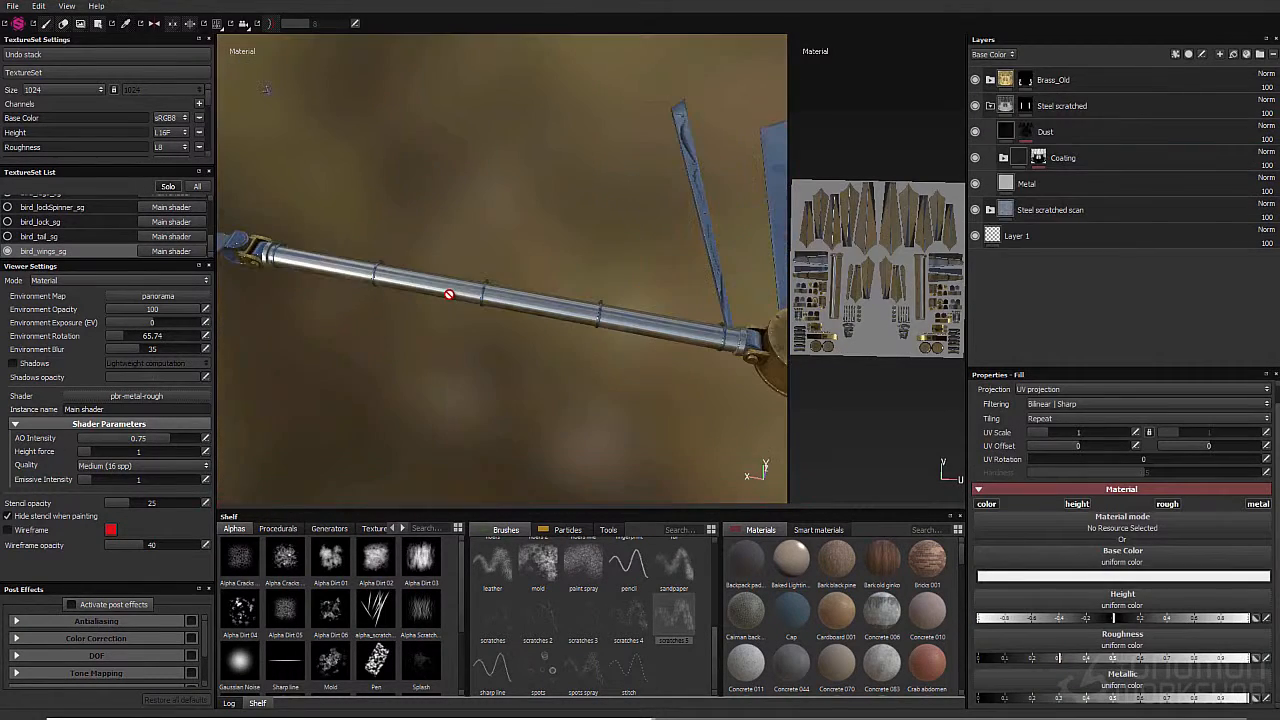
# Step: Paste the Rust folder into the wings' layers, place it beneath Brass_Old and collapse the Steel scratched folder
pyautogui.click(1075, 83)
pyautogui.hotkey('ctrl', 'v')
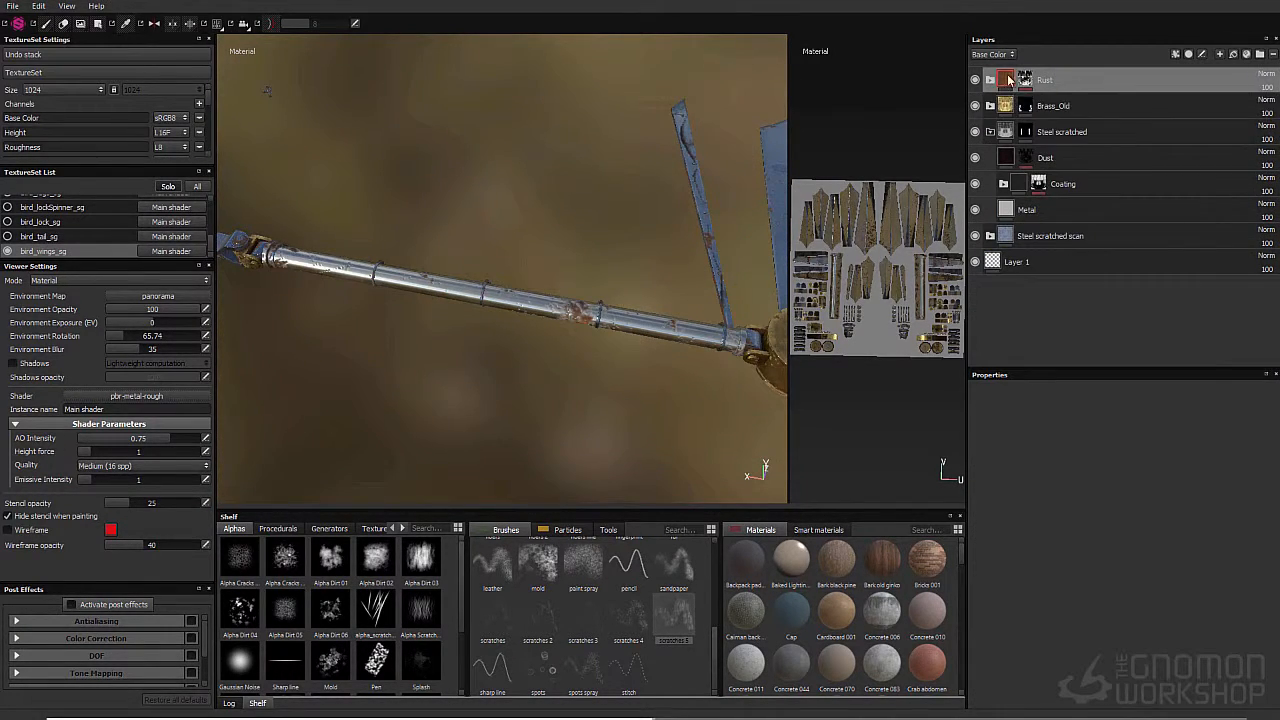
pyautogui.moveTo(1030, 119); pyautogui.dragTo(1030, 120)
pyautogui.keyDown('alt'); pyautogui.moveTo(750, 176); pyautogui.dragTo(811, 197, button='middle'); pyautogui.keyUp('alt')
pyautogui.click(990, 132)
pyautogui.keyDown('alt'); pyautogui.moveTo(594, 220); pyautogui.dragTo(296, 216, button='middle'); pyautogui.keyUp('alt')
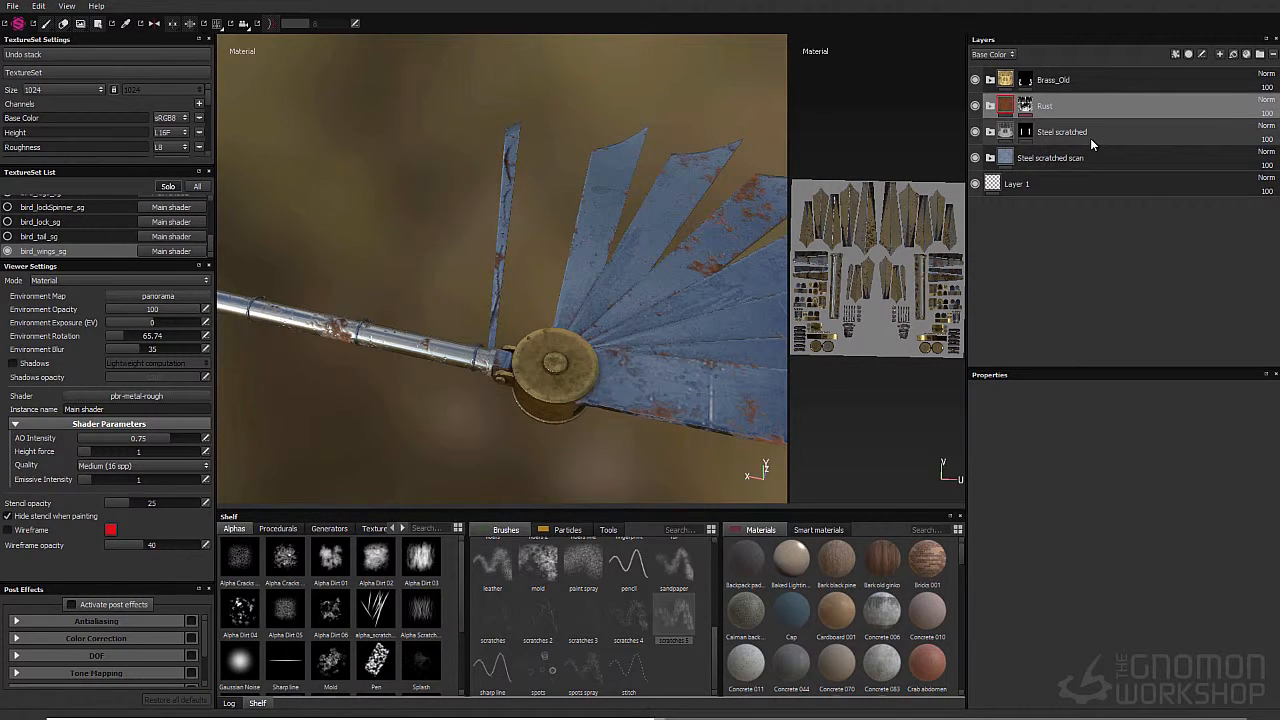
pyautogui.moveTo(720, 235)
pyautogui.keyDown('alt'); pyautogui.mouseDown()
pyautogui.moveTo(423, 249)
pyautogui.moveTo(502, 296)
pyautogui.moveTo(489, 309)
pyautogui.mouseUp(); pyautogui.keyUp('alt')
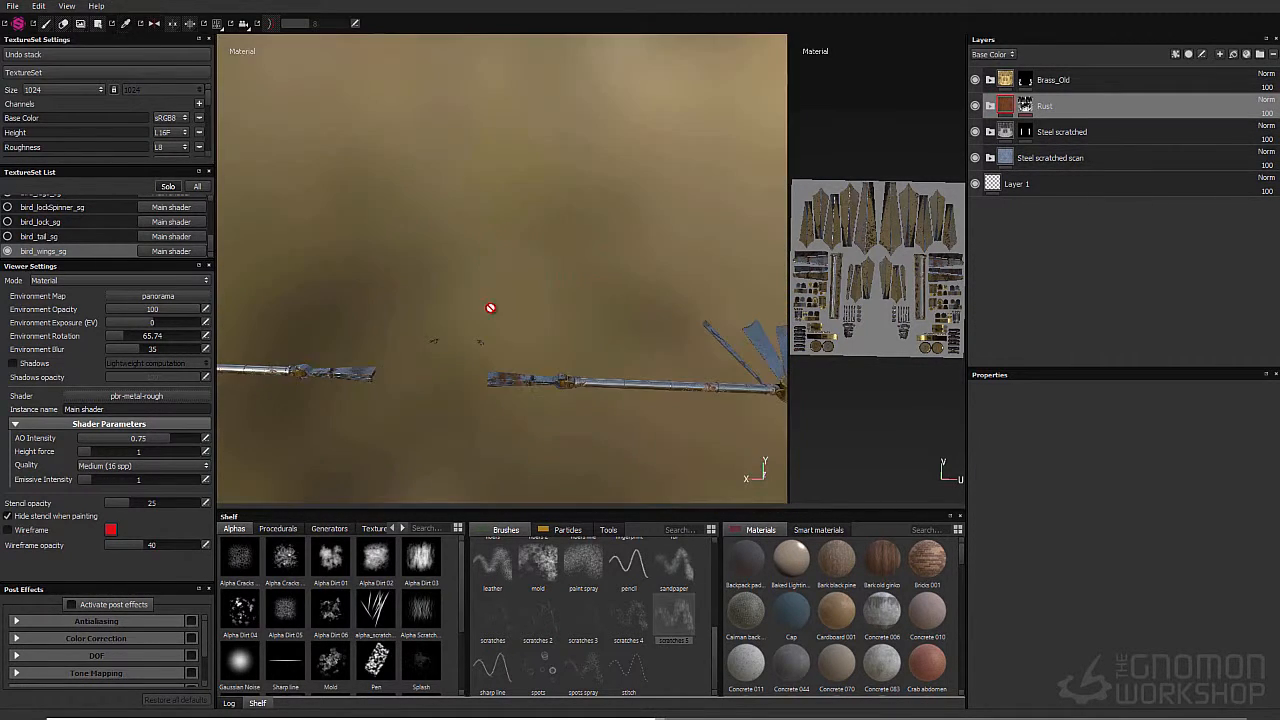
# Step: End the wing isolation and paste the Rust folder into bird_tail_sg between Brass_Old and Steel scratched
pyautogui.click(1025, 108)
pyautogui.keyDown('alt'); pyautogui.moveTo(577, 134); pyautogui.dragTo(480, 265); pyautogui.keyUp('alt')
pyautogui.click(88, 237)
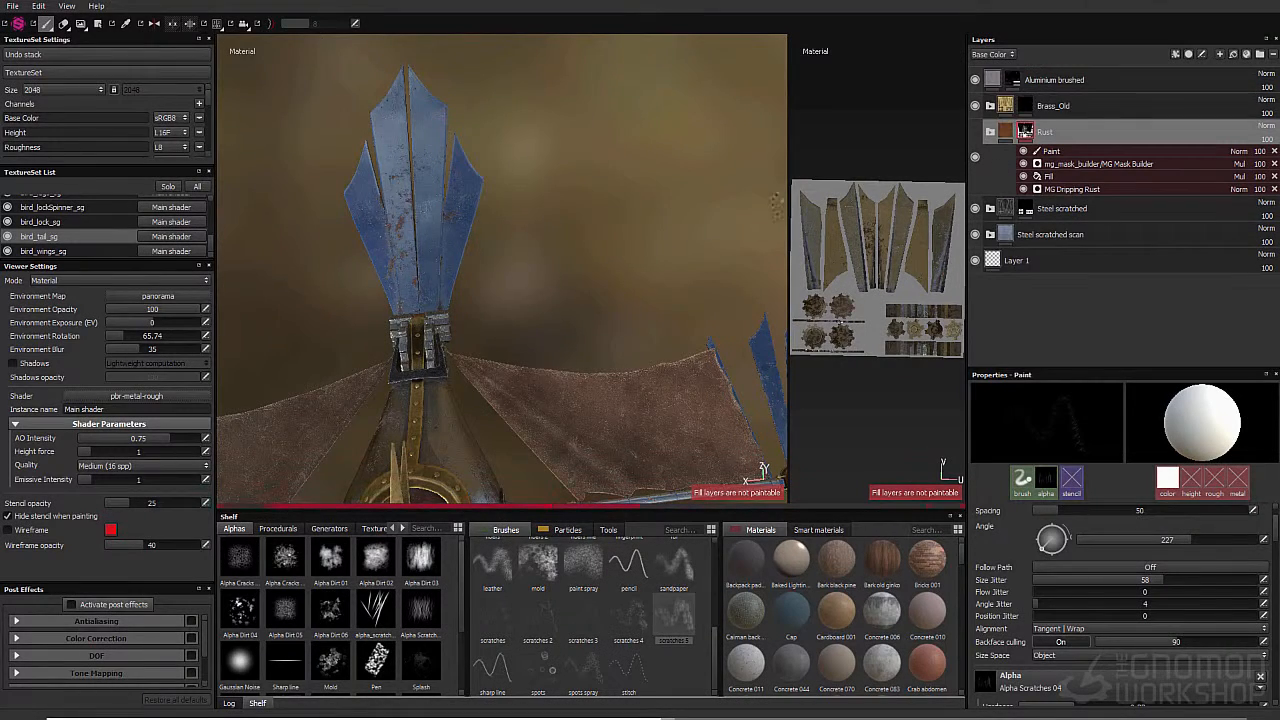
pyautogui.keyDown('alt'); pyautogui.moveTo(470, 250); pyautogui.dragTo(400, 210); pyautogui.keyUp('alt')
# Step: Paste the Rust folder into the bird_legs_sg texture set between Brass_Old and Steel scratched scan
pyautogui.moveTo(210, 238); pyautogui.dragTo(213, 204)
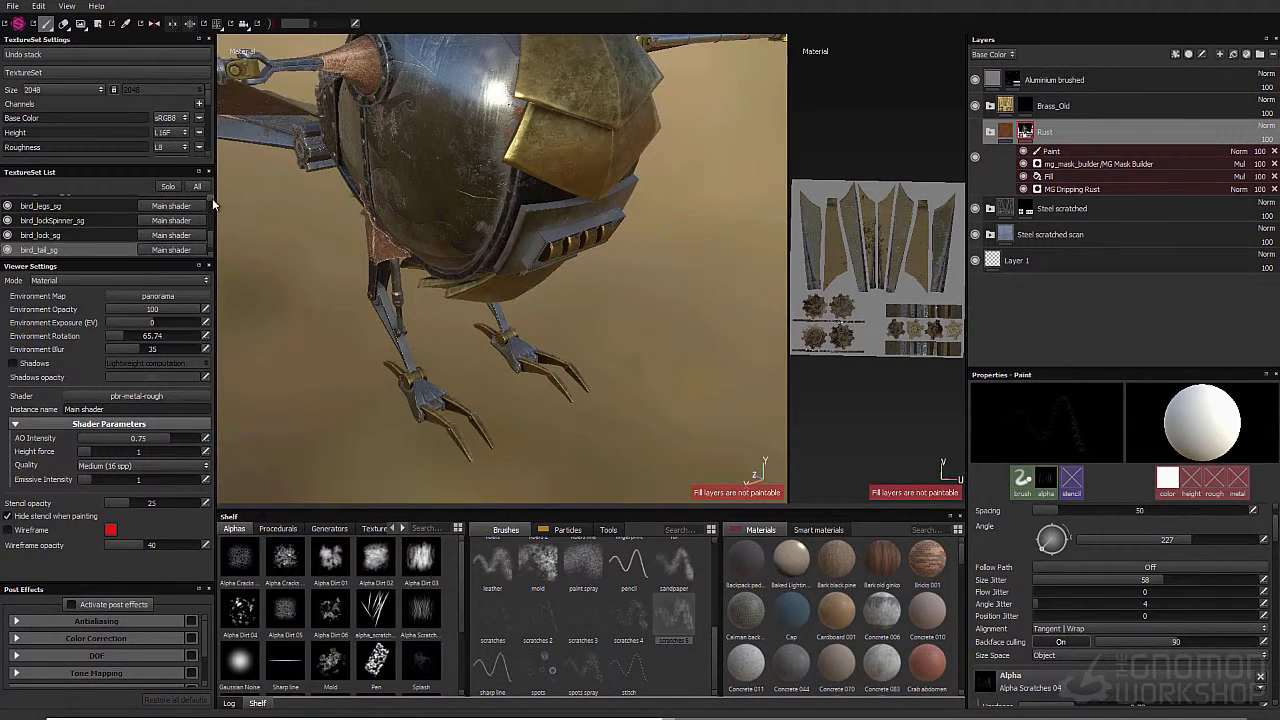
pyautogui.scroll(1, 213, 204)
pyautogui.click(56, 215)
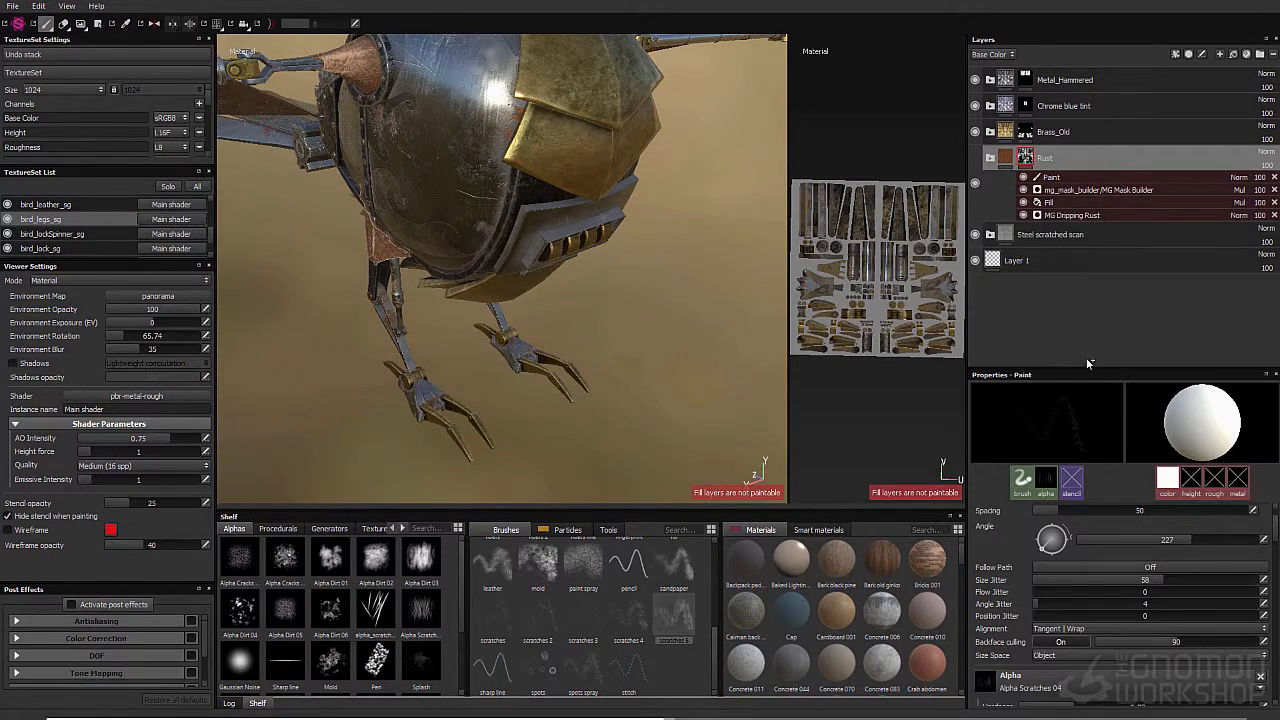
pyautogui.keyDown('alt'); pyautogui.moveTo(597, 388); pyautogui.dragTo(557, 300); pyautogui.keyUp('alt')
pyautogui.keyDown('alt'); pyautogui.moveTo(557, 300); pyautogui.dragTo(554, 283, button='right'); pyautogui.keyUp('alt')
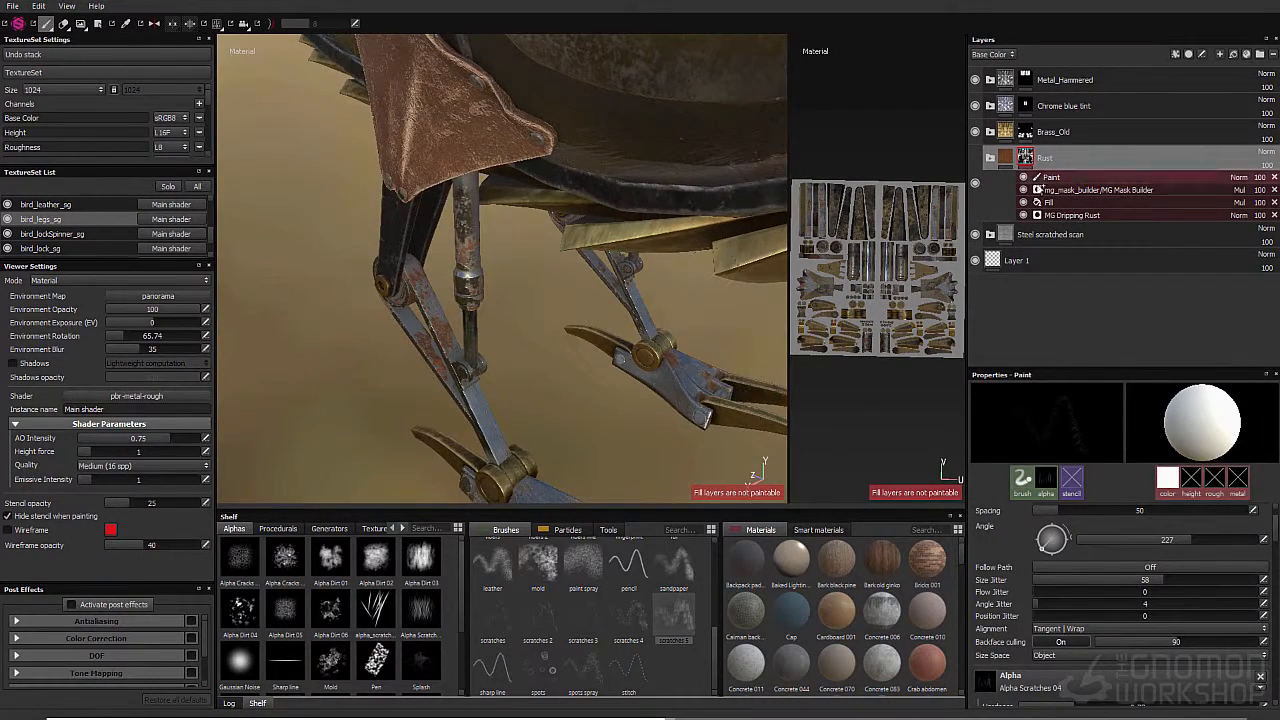
# Step: Tune the legs' MG Dripping Rust generator with Rust Spreading 0.43, Rust Contrast 0.91 and Spreading Smoothness 0.36
pyautogui.click(1085, 215)
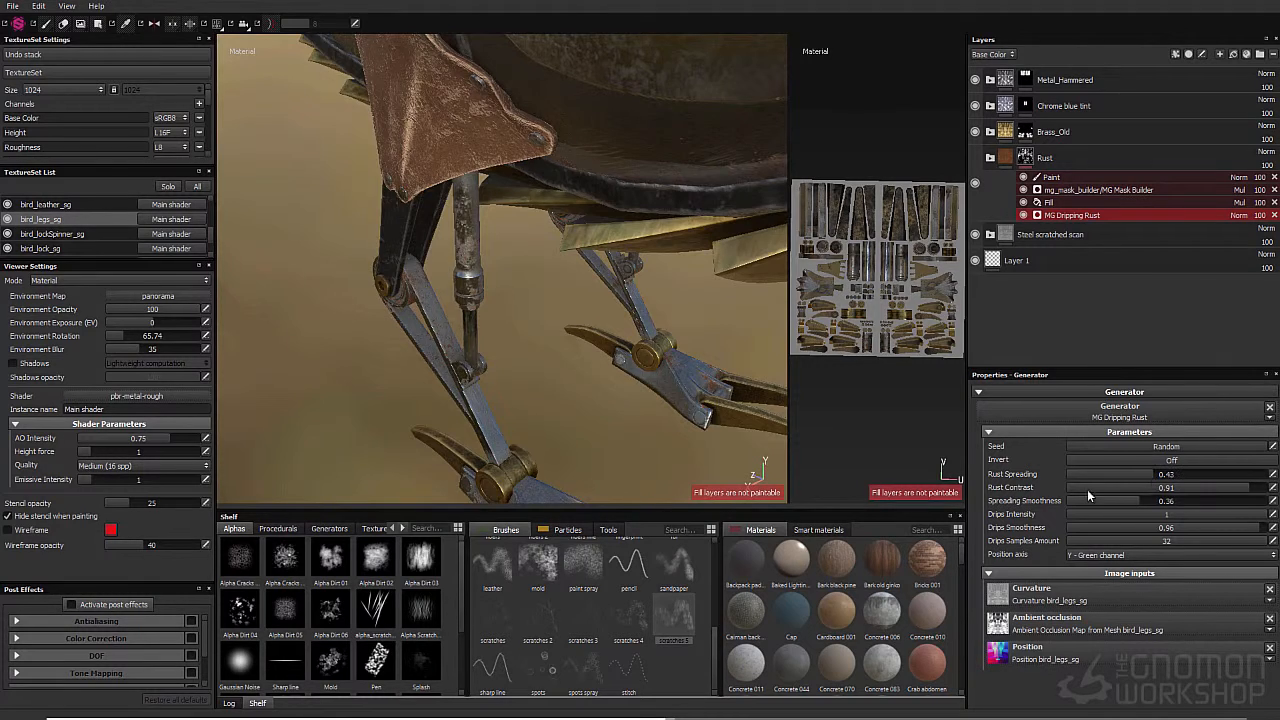
pyautogui.keyDown('alt'); pyautogui.moveTo(610, 330); pyautogui.dragTo(574, 346, button='right'); pyautogui.keyUp('alt')
pyautogui.keyDown('alt'); pyautogui.moveTo(574, 346); pyautogui.dragTo(572, 306); pyautogui.keyUp('alt')
pyautogui.keyDown('alt'); pyautogui.moveTo(572, 306); pyautogui.dragTo(600, 290, button='right'); pyautogui.keyUp('alt')
pyautogui.keyDown('alt'); pyautogui.moveTo(600, 290); pyautogui.dragTo(490, 225, button='middle'); pyautogui.keyUp('alt')
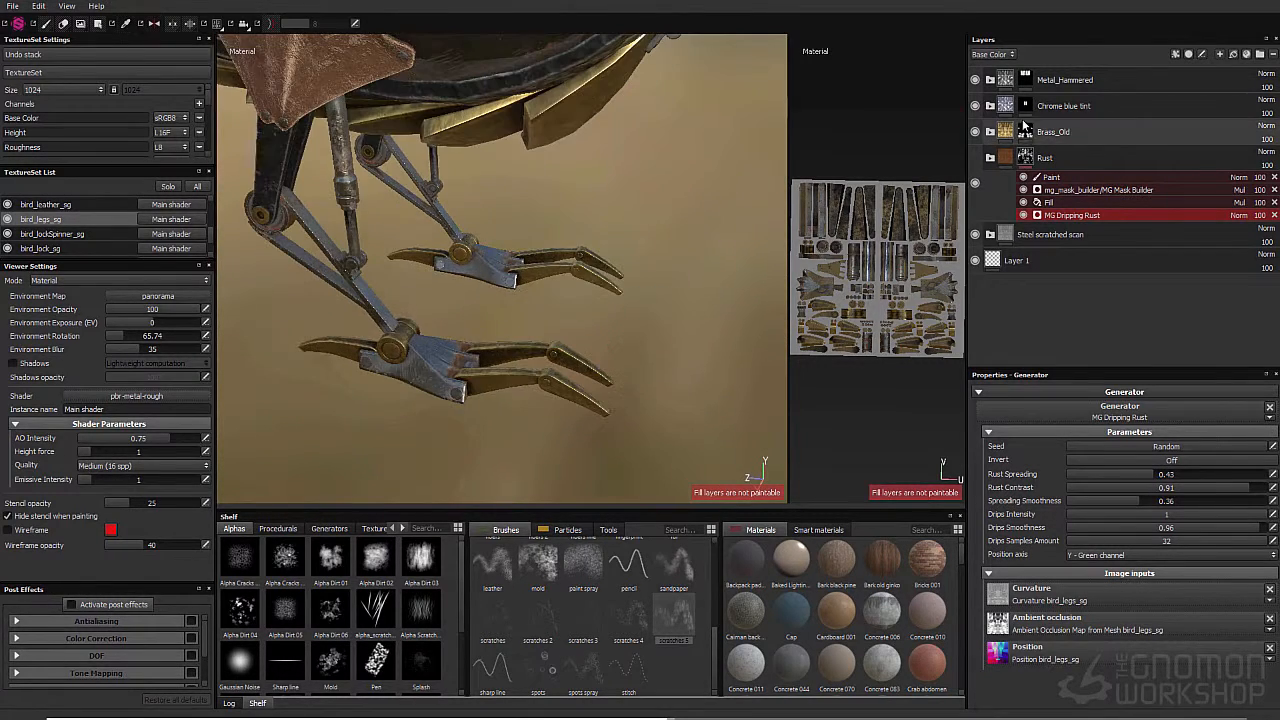
# Step: Isolate the legs and paint scratches on the feet in the Rust mask with the brush angle at 230
pyautogui.moveTo(1028, 137)
pyautogui.click(1040, 177)
pyautogui.keyDown('alt'); pyautogui.moveTo(425, 360); pyautogui.dragTo(550, 330); pyautogui.keyUp('alt')
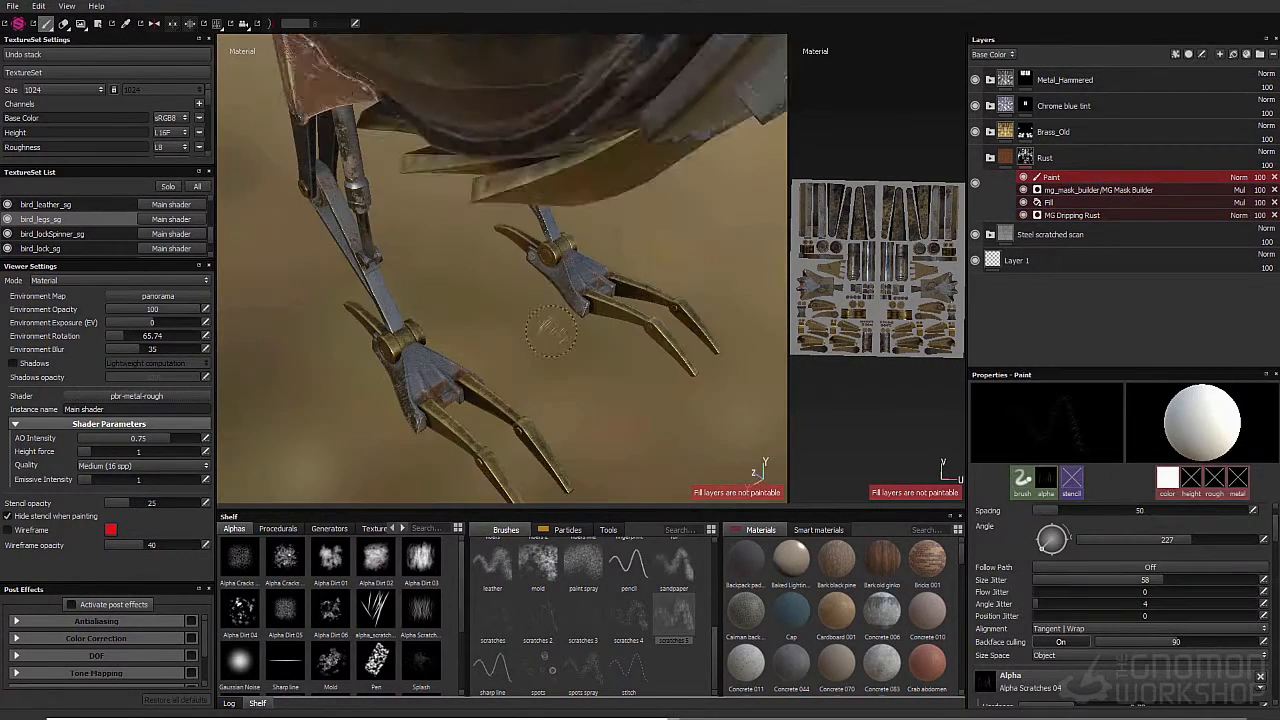
pyautogui.keyDown('alt'); pyautogui.moveTo(568, 274); pyautogui.dragTo(495, 170); pyautogui.keyUp('alt')
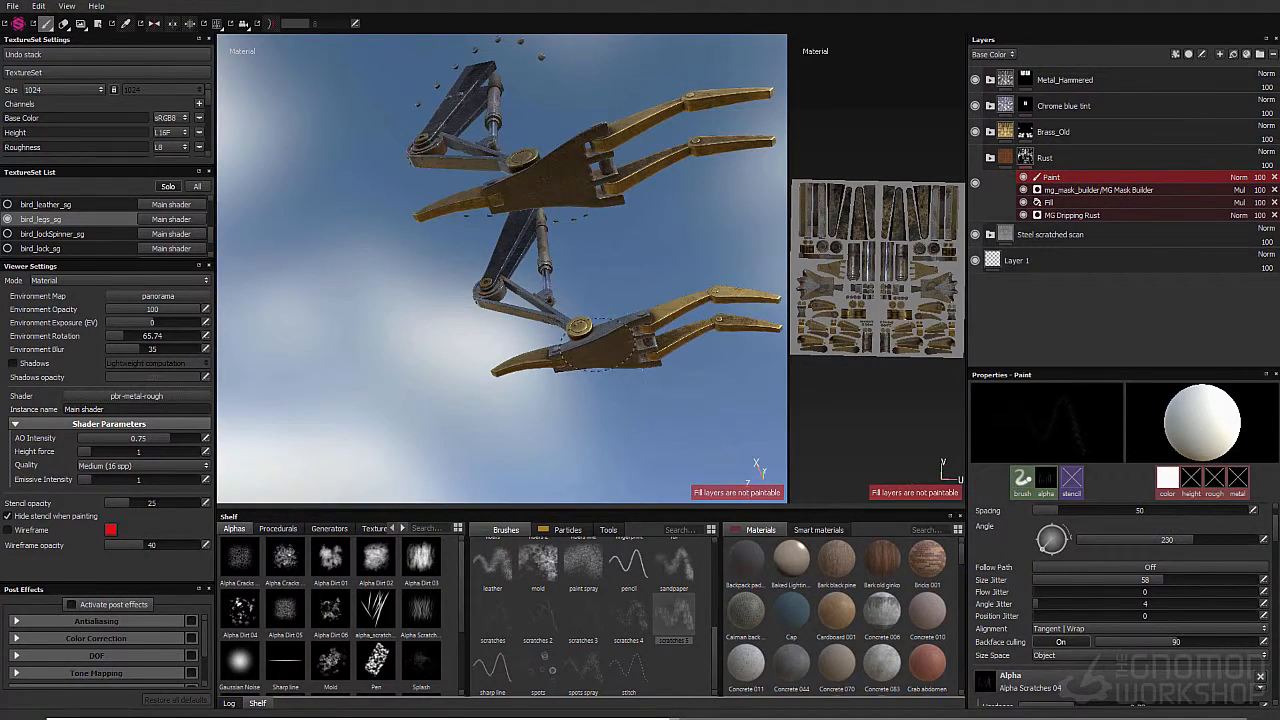
pyautogui.keyDown('alt'); pyautogui.moveTo(598, 343); pyautogui.dragTo(521, 303); pyautogui.keyUp('alt')
pyautogui.keyDown('alt'); pyautogui.moveTo(515, 349); pyautogui.dragTo(330, 375); pyautogui.keyUp('alt')
pyautogui.keyDown('alt'); pyautogui.moveTo(480, 340); pyautogui.dragTo(625, 372, button='right'); pyautogui.keyUp('alt')
# Step: Scratch the leg struts and pistons with the brush angle at 297 and 338
pyautogui.keyDown('alt'); pyautogui.moveTo(632, 374); pyautogui.dragTo(1066, 545); pyautogui.keyUp('alt')
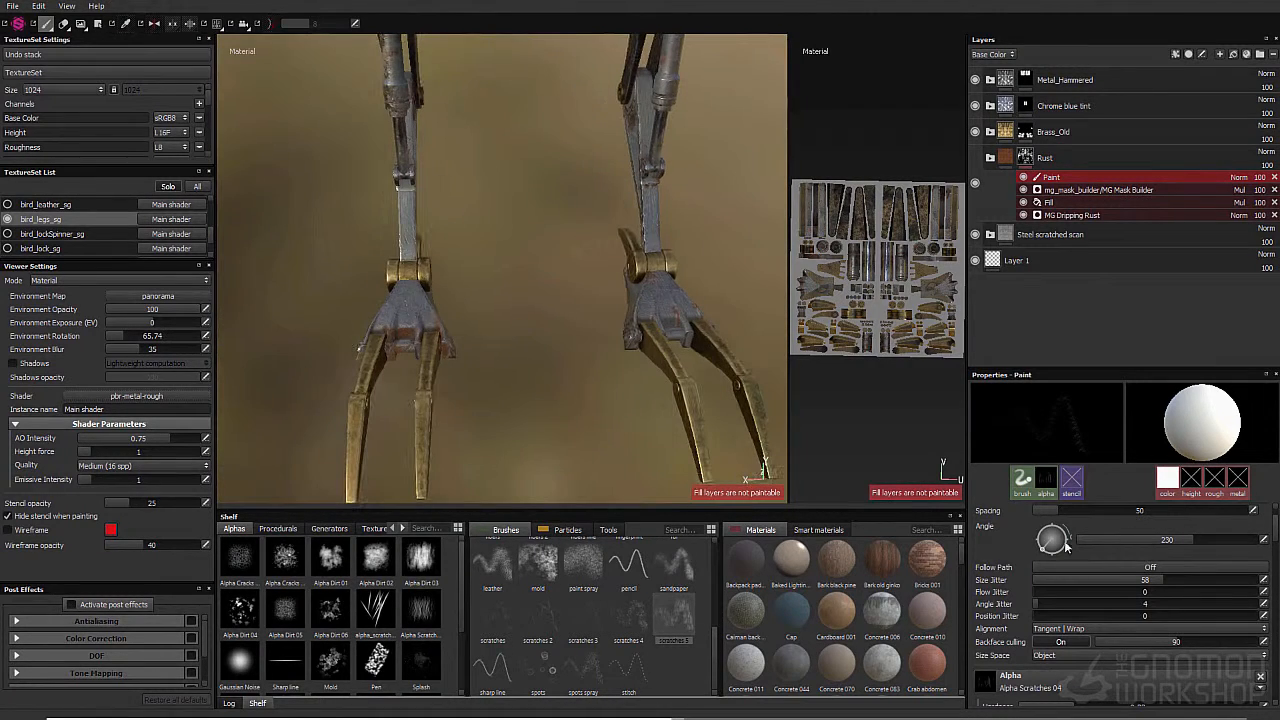
pyautogui.keyDown('alt'); pyautogui.moveTo(478, 243); pyautogui.dragTo(488, 208); pyautogui.keyUp('alt')
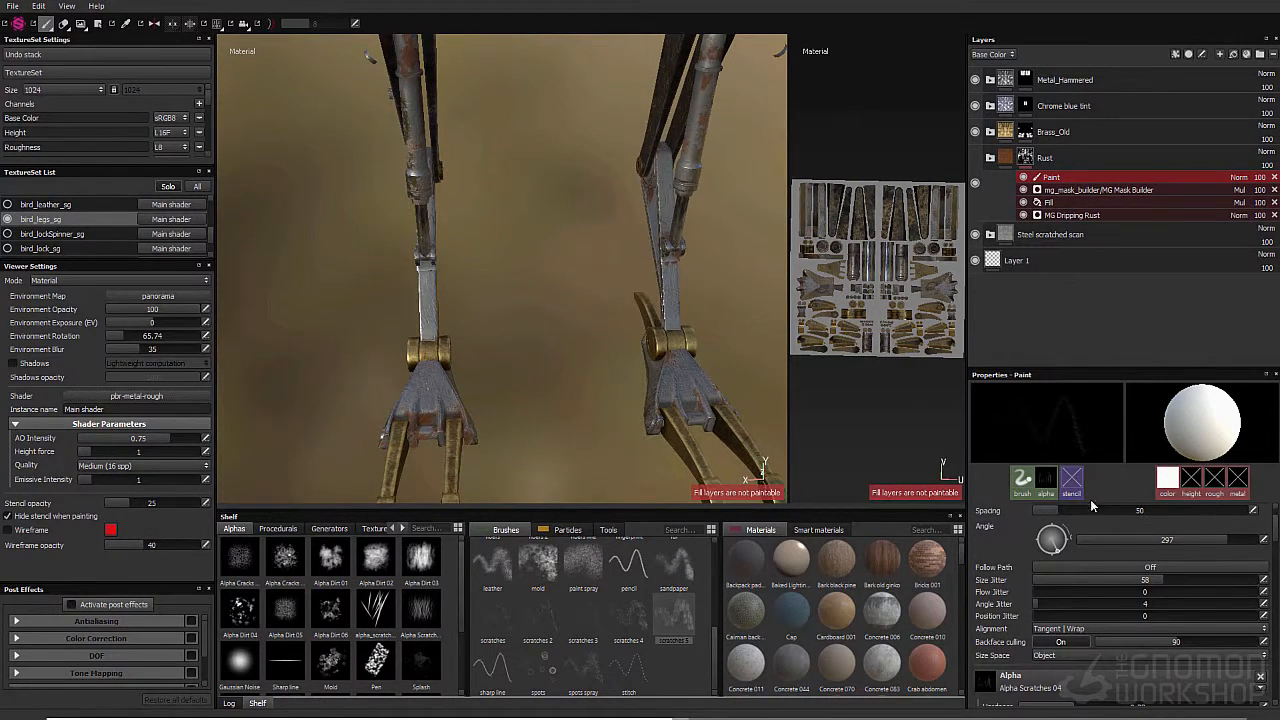
pyautogui.click(1070, 547)
pyautogui.keyDown('alt'); pyautogui.moveTo(605, 120); pyautogui.dragTo(549, 306, button='middle'); pyautogui.keyUp('alt')
pyautogui.keyDown('alt'); pyautogui.moveTo(549, 306); pyautogui.dragTo(564, 382); pyautogui.keyUp('alt')
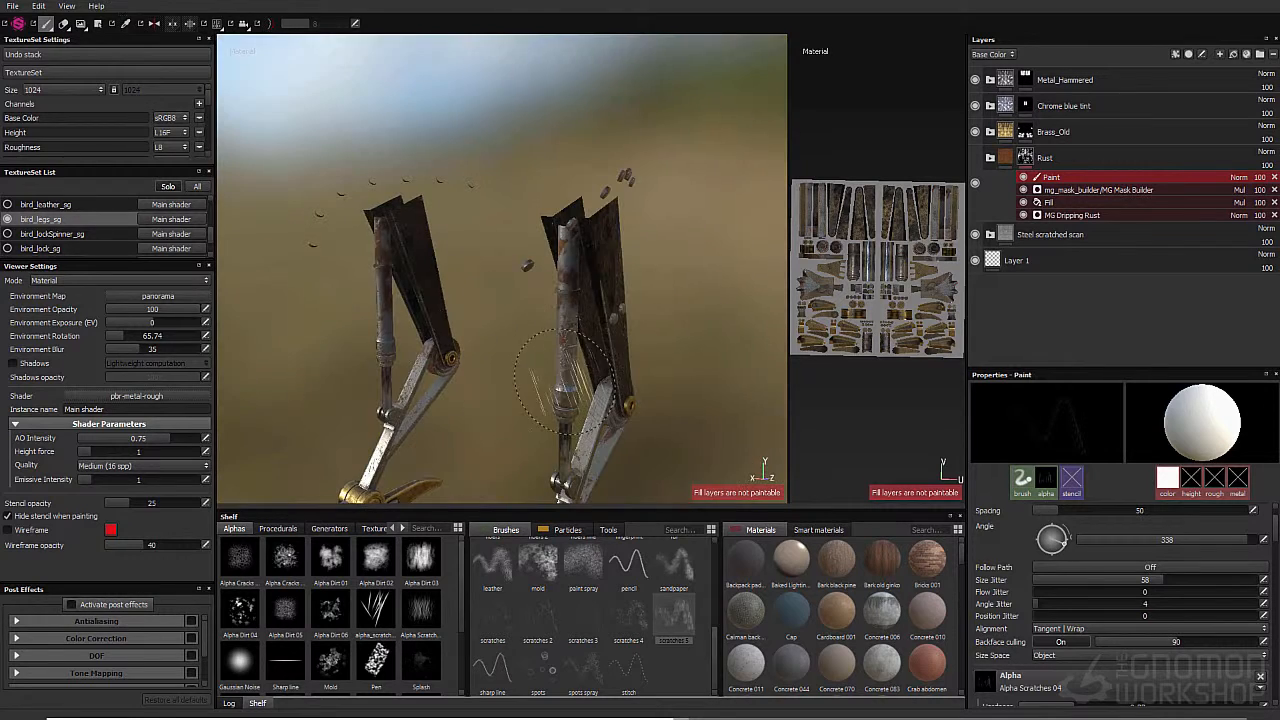
pyautogui.keyDown('alt'); pyautogui.moveTo(397, 266); pyautogui.dragTo(534, 297); pyautogui.keyUp('alt')
pyautogui.keyDown('alt'); pyautogui.moveTo(534, 297); pyautogui.dragTo(489, 306, button='right'); pyautogui.keyUp('alt')
pyautogui.keyDown('alt'); pyautogui.moveTo(489, 306); pyautogui.dragTo(554, 326); pyautogui.keyUp('alt')
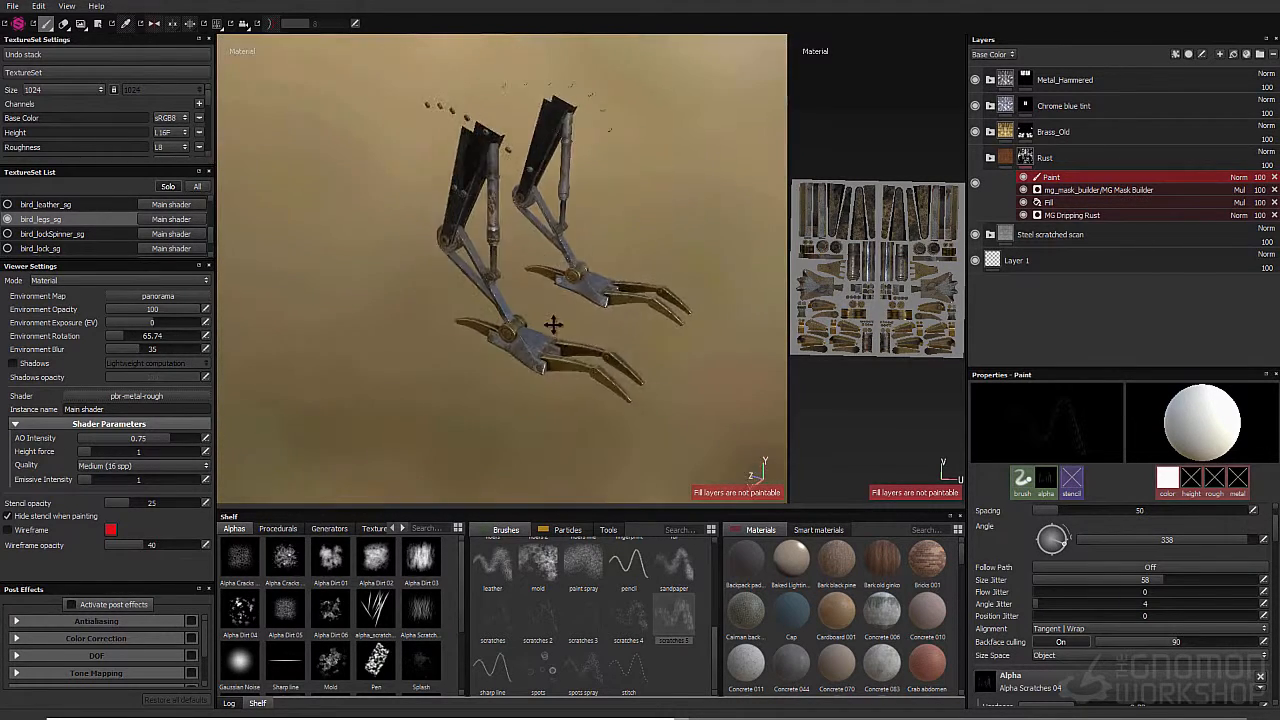
pyautogui.keyDown('alt'); pyautogui.moveTo(554, 326); pyautogui.dragTo(640, 300, button='right'); pyautogui.keyUp('alt')
# Step: Paste the Rust folder at the head of the bird_lock_sg layer stack and show the whole bird again
pyautogui.click(64, 249)
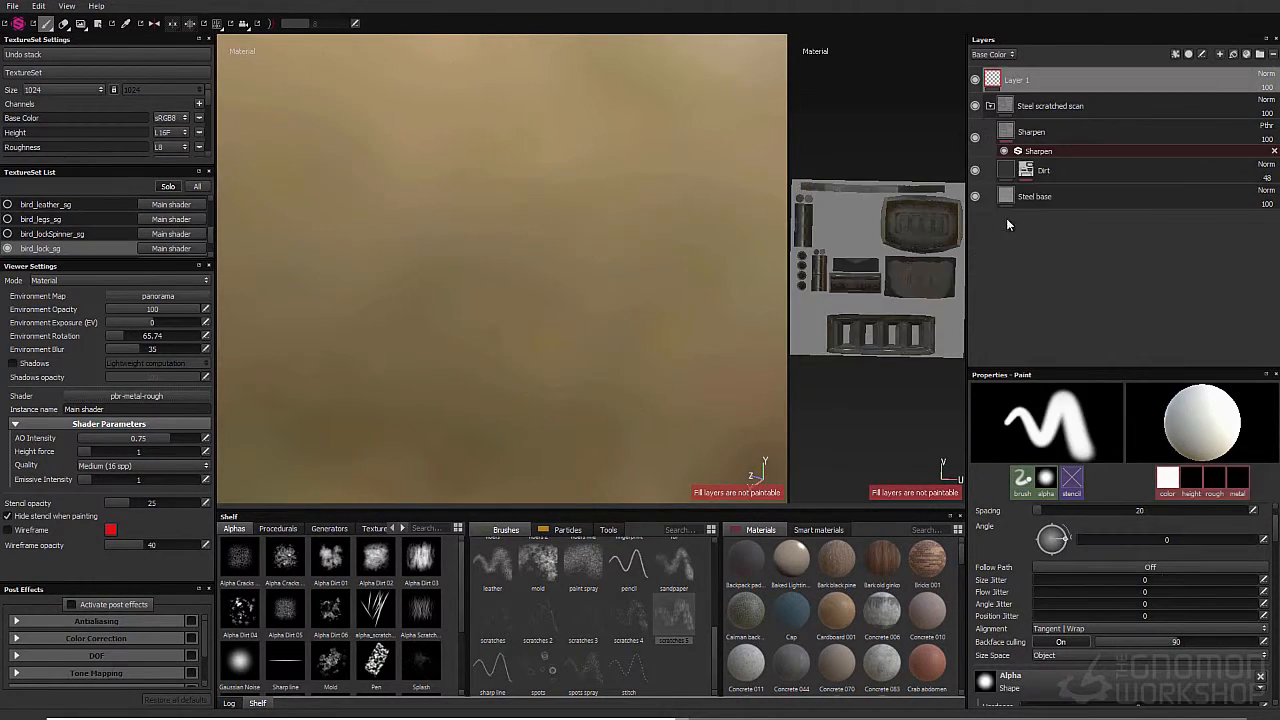
pyautogui.hotkey('ctrl', 'v')
pyautogui.keyDown('alt'); pyautogui.moveTo(587, 305); pyautogui.dragTo(691, 303); pyautogui.keyUp('alt')
pyautogui.keyDown('alt'); pyautogui.moveTo(691, 303); pyautogui.dragTo(620, 215, button='right'); pyautogui.keyUp('alt')
pyautogui.keyDown('alt'); pyautogui.moveTo(620, 215); pyautogui.dragTo(687, 234, button='middle'); pyautogui.keyUp('alt')
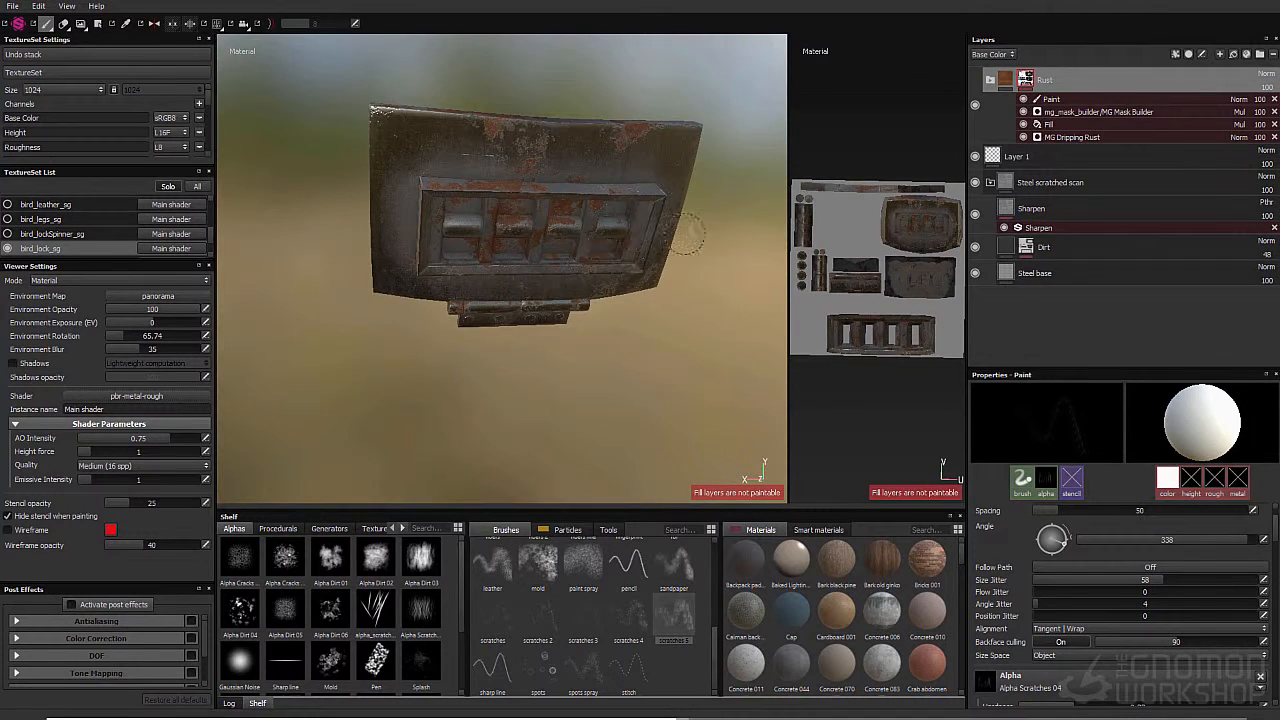
pyautogui.hotkey('alt', 'q')
pyautogui.keyDown('alt'); pyautogui.moveTo(560, 330); pyautogui.dragTo(440, 362, button='right'); pyautogui.keyUp('alt')
pyautogui.moveTo(440, 362)
pyautogui.keyDown('alt'); pyautogui.mouseDown()
pyautogui.moveTo(560, 350)
pyautogui.moveTo(450, 365)
pyautogui.mouseUp(); pyautogui.keyUp('alt')
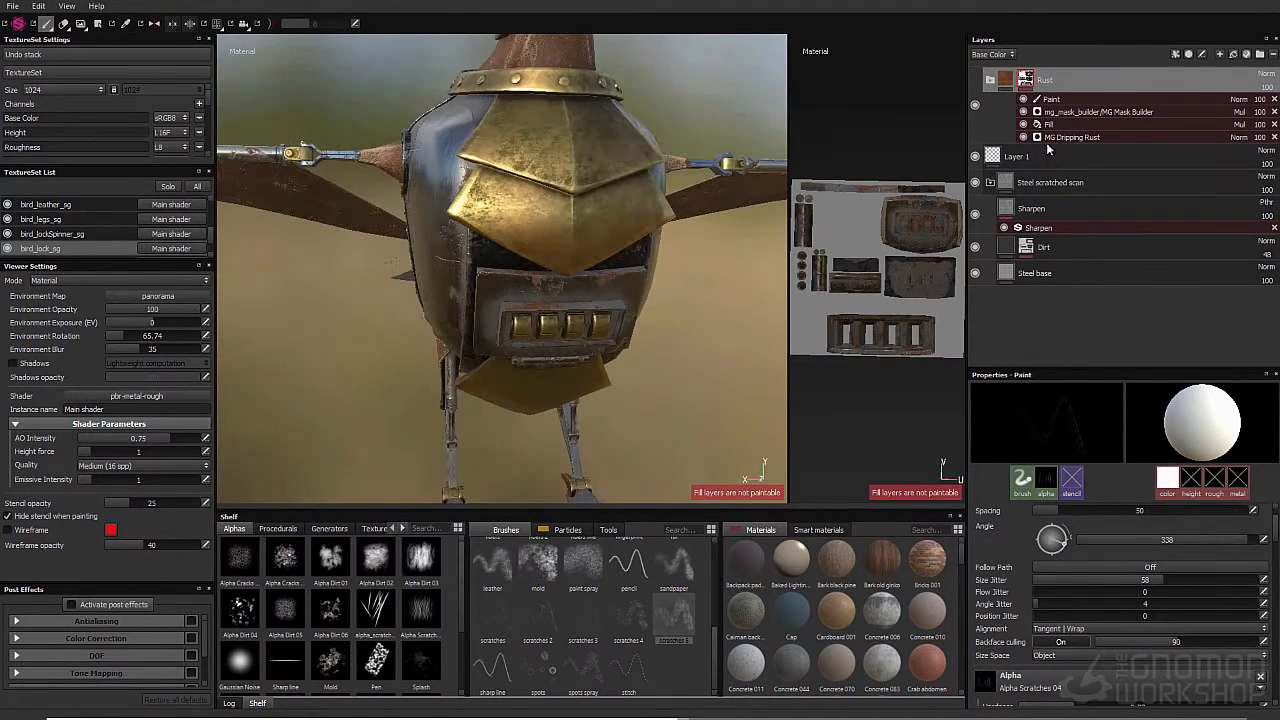
# Step: Set the lock's MG Dripping Rust to Spreading 0.24, Contrast 0.75, Spreading Smoothness 0.51, Drips Intensity 0.83 and Drips Smoothness 0.41
pyautogui.click(1072, 138)
pyautogui.moveTo(1142, 502); pyautogui.dragTo(1171, 503)
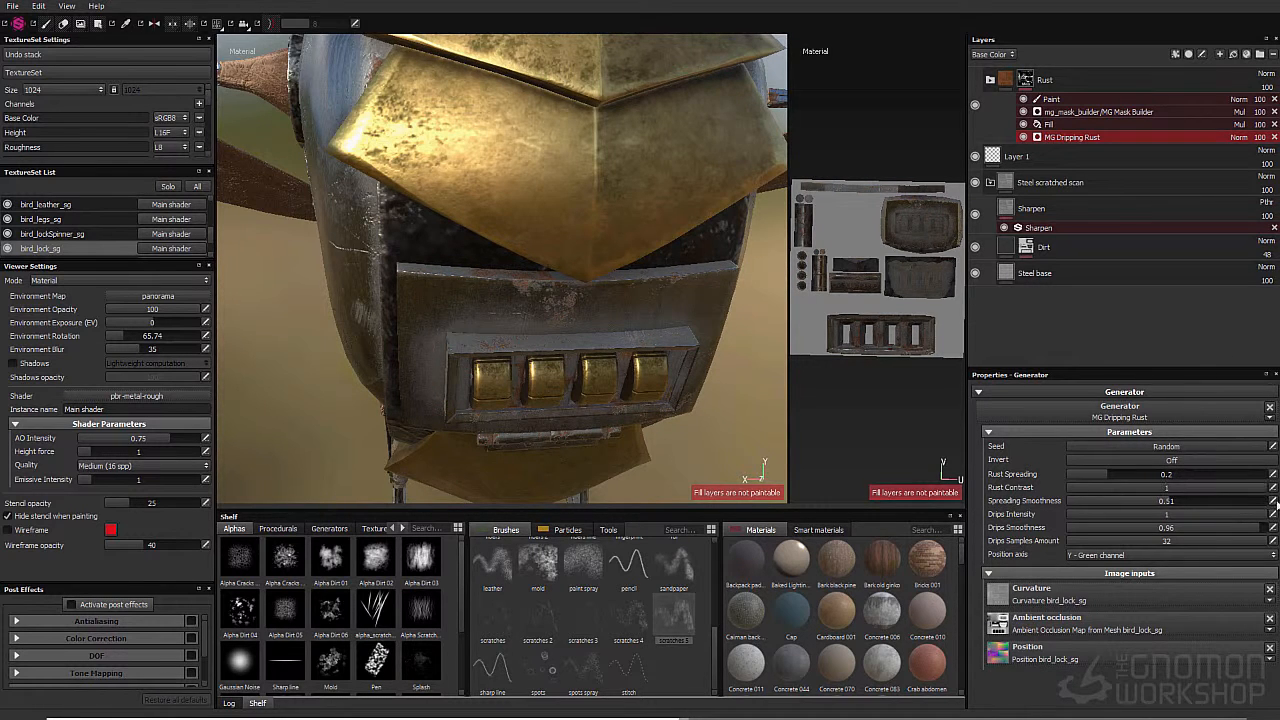
pyautogui.click(1128, 461)
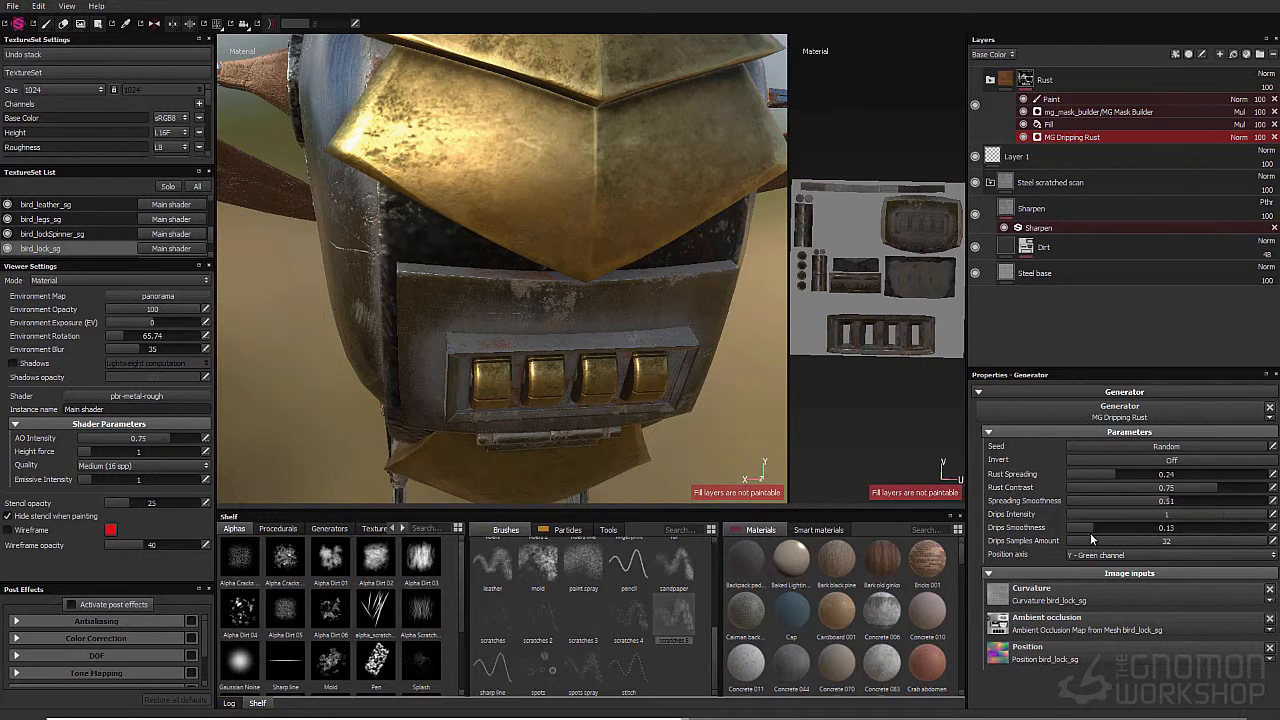
pyautogui.keyDown('alt'); pyautogui.moveTo(410, 276); pyautogui.dragTo(504, 279); pyautogui.keyUp('alt')
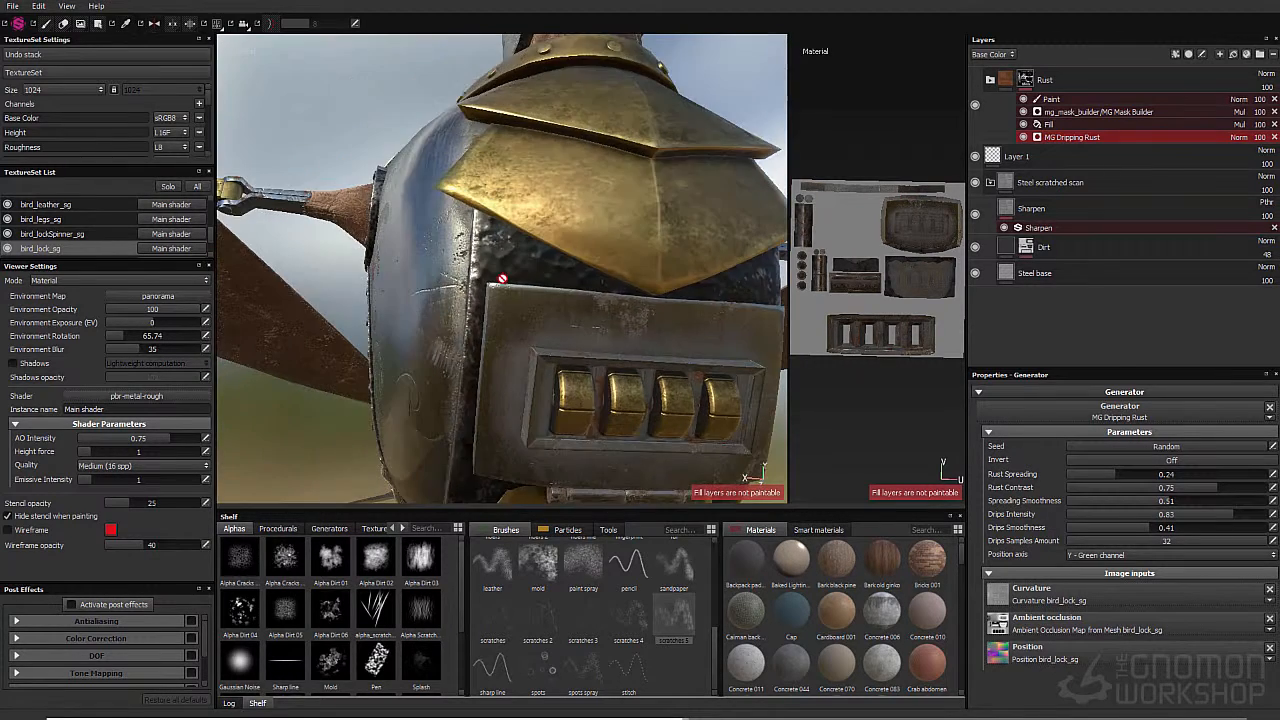
pyautogui.keyDown('alt'); pyautogui.moveTo(275, 263); pyautogui.dragTo(363, 266); pyautogui.keyUp('alt')
# Step: Isolate the bird_lockSpinner_sg texture set to examine the lock spinners, and return to the full bird
pyautogui.click(58, 236)
pyautogui.click(168, 187)
pyautogui.keyDown('alt'); pyautogui.moveTo(540, 350); pyautogui.dragTo(378, 335); pyautogui.keyUp('alt')
pyautogui.click(168, 187)
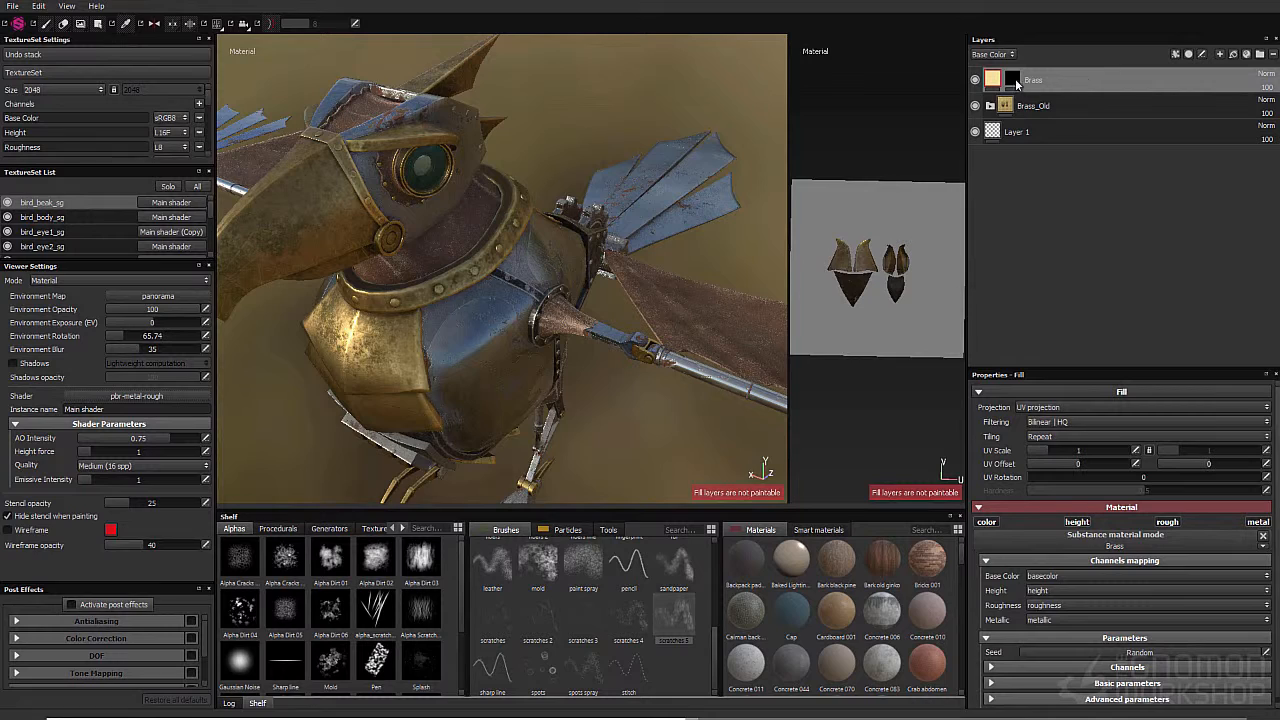
# Step: Copy the masked Brass layer from bird_beak_sg into bird_legs_sg directly above Brass_Old
pyautogui.scroll(-3, 55, 232)
pyautogui.scroll(1, 56, 218)
pyautogui.click(56, 231)
pyautogui.click(1063, 134)
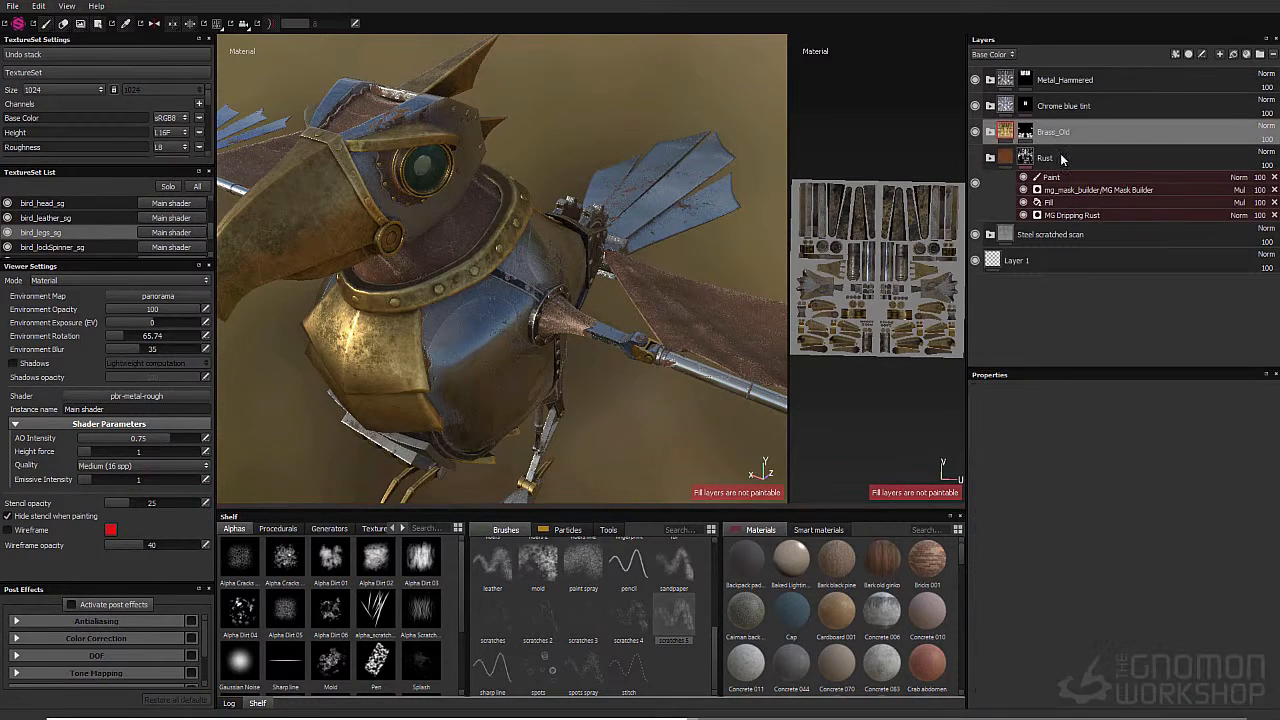
pyautogui.hotkey('ctrl', 'v')
pyautogui.keyDown('alt'); pyautogui.moveTo(546, 403); pyautogui.dragTo(443, 323, button='middle'); pyautogui.keyUp('alt')
pyautogui.keyDown('alt'); pyautogui.moveTo(443, 323); pyautogui.dragTo(480, 260); pyautogui.keyUp('alt')
# Step: Add a Paint effect to the Brass layer's mask for the claws
pyautogui.click(1012, 131)
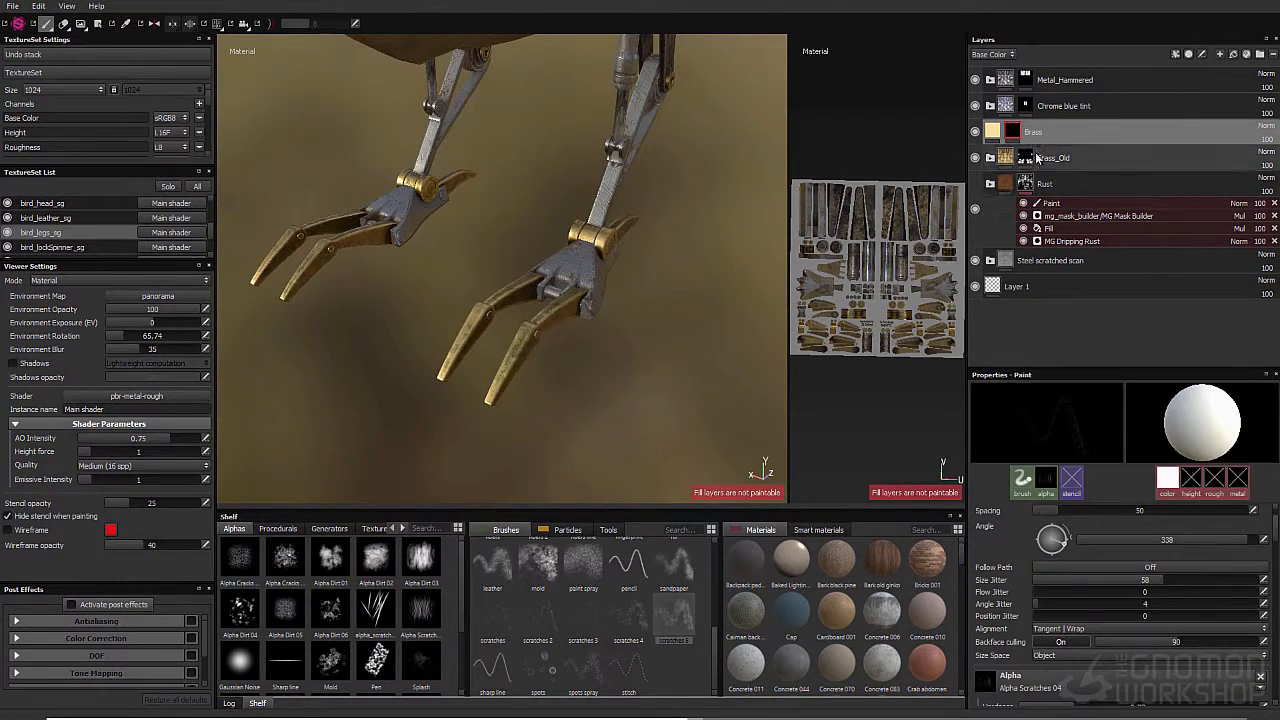
pyautogui.rightClick(1013, 136)
pyautogui.click(1043, 160)
pyautogui.keyDown('alt'); pyautogui.moveTo(540, 258); pyautogui.dragTo(568, 248, button='right'); pyautogui.keyUp('alt')
pyautogui.keyDown('alt'); pyautogui.moveTo(568, 248); pyautogui.dragTo(546, 222, button='middle'); pyautogui.keyUp('alt')
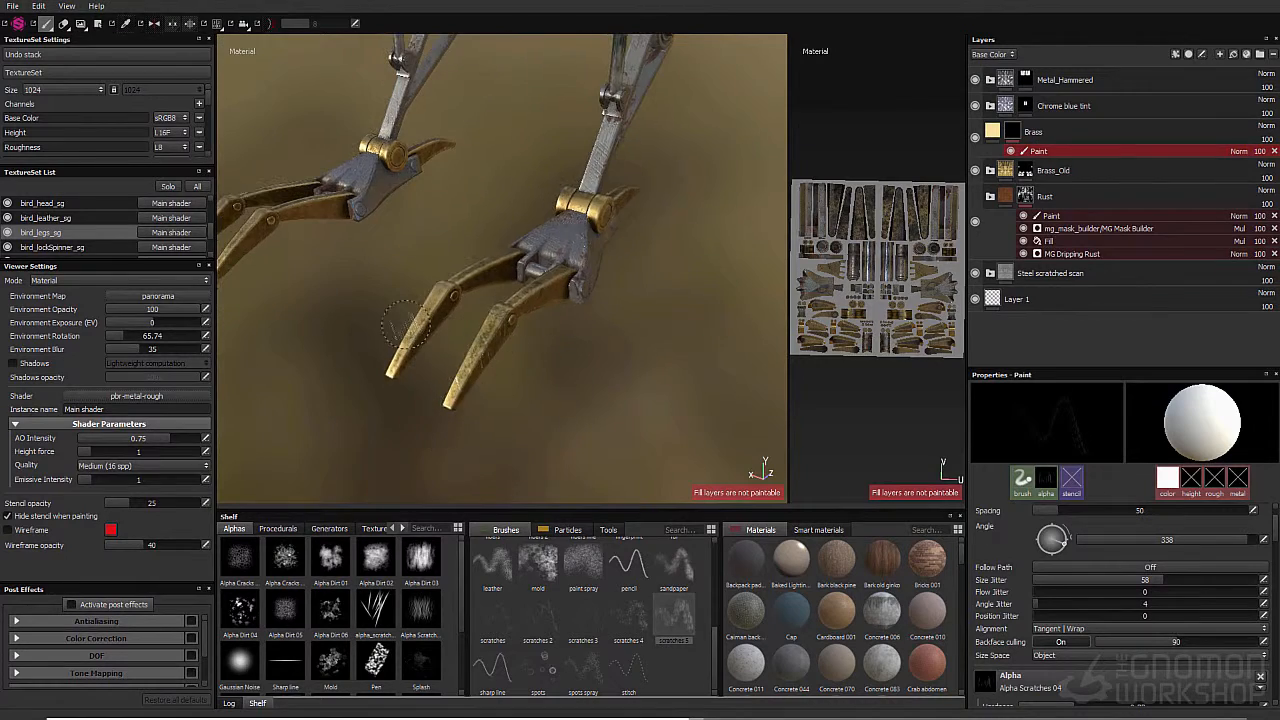
# Step: Paint fine brass scratches over the claws on the bird_legs_sg Brass mask with the scratches 2 brush
pyautogui.keyDown('alt'); pyautogui.moveTo(455, 357); pyautogui.dragTo(838, 270); pyautogui.keyUp('alt')
pyautogui.keyDown('alt'); pyautogui.moveTo(520, 300); pyautogui.dragTo(400, 330, button='right'); pyautogui.keyUp('alt')
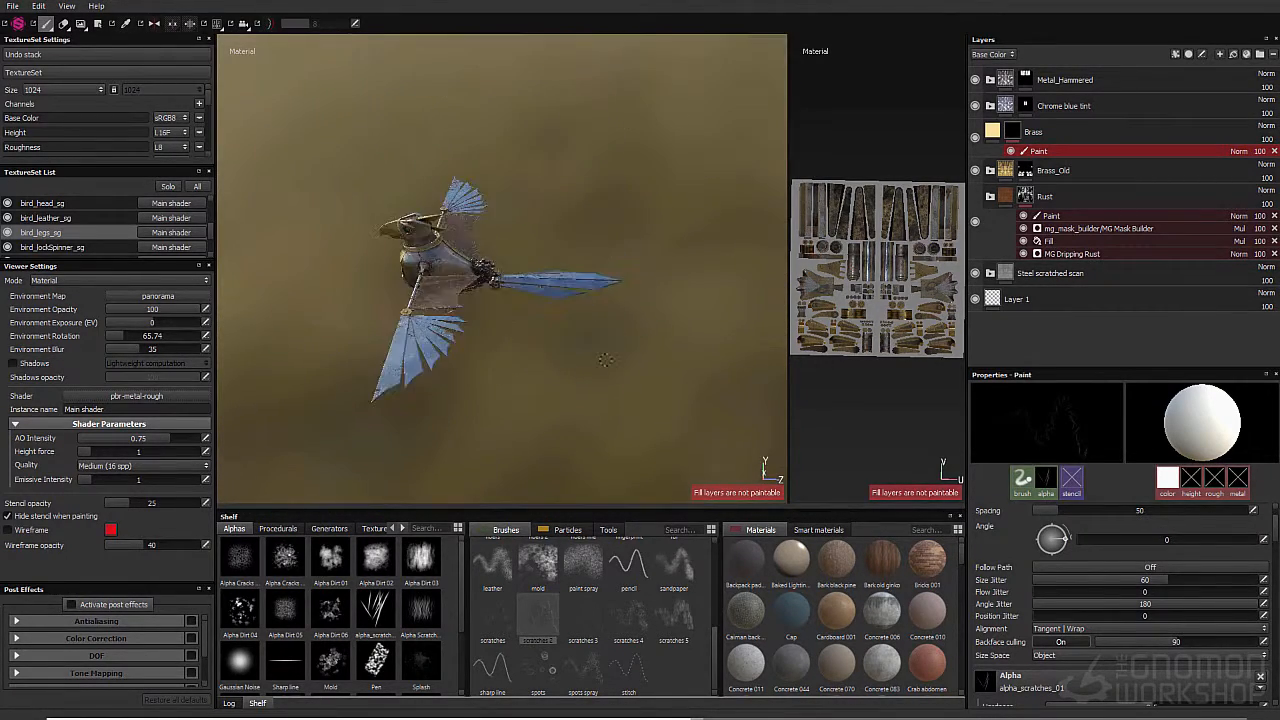
pyautogui.keyDown('alt'); pyautogui.moveTo(240, 360); pyautogui.dragTo(294, 343, button='right'); pyautogui.keyUp('alt')
pyautogui.moveTo(294, 343)
pyautogui.keyDown('alt'); pyautogui.mouseDown()
pyautogui.moveTo(320, 257)
pyautogui.moveTo(503, 351)
pyautogui.moveTo(585, 330)
pyautogui.mouseUp(); pyautogui.keyUp('alt')
pyautogui.keyDown('alt'); pyautogui.moveTo(677, 267); pyautogui.dragTo(476, 232); pyautogui.keyUp('alt')
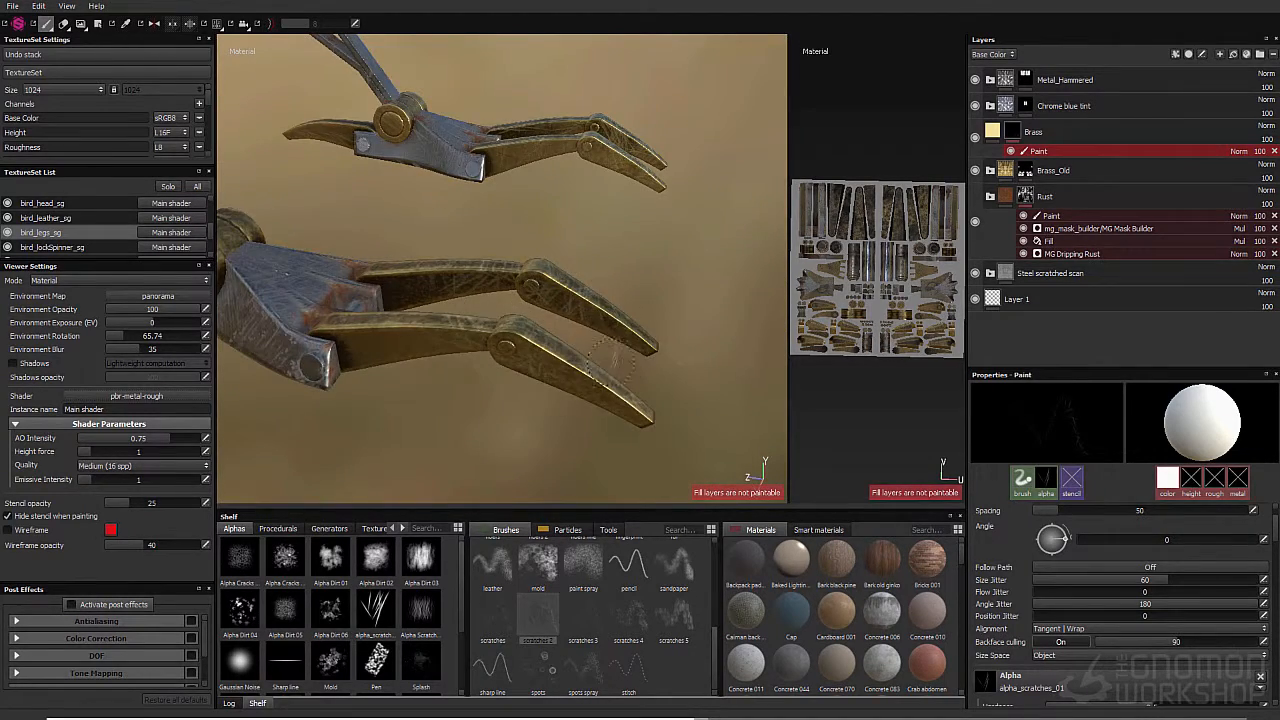
pyautogui.keyDown('alt'); pyautogui.moveTo(610, 362); pyautogui.dragTo(493, 313); pyautogui.keyUp('alt')
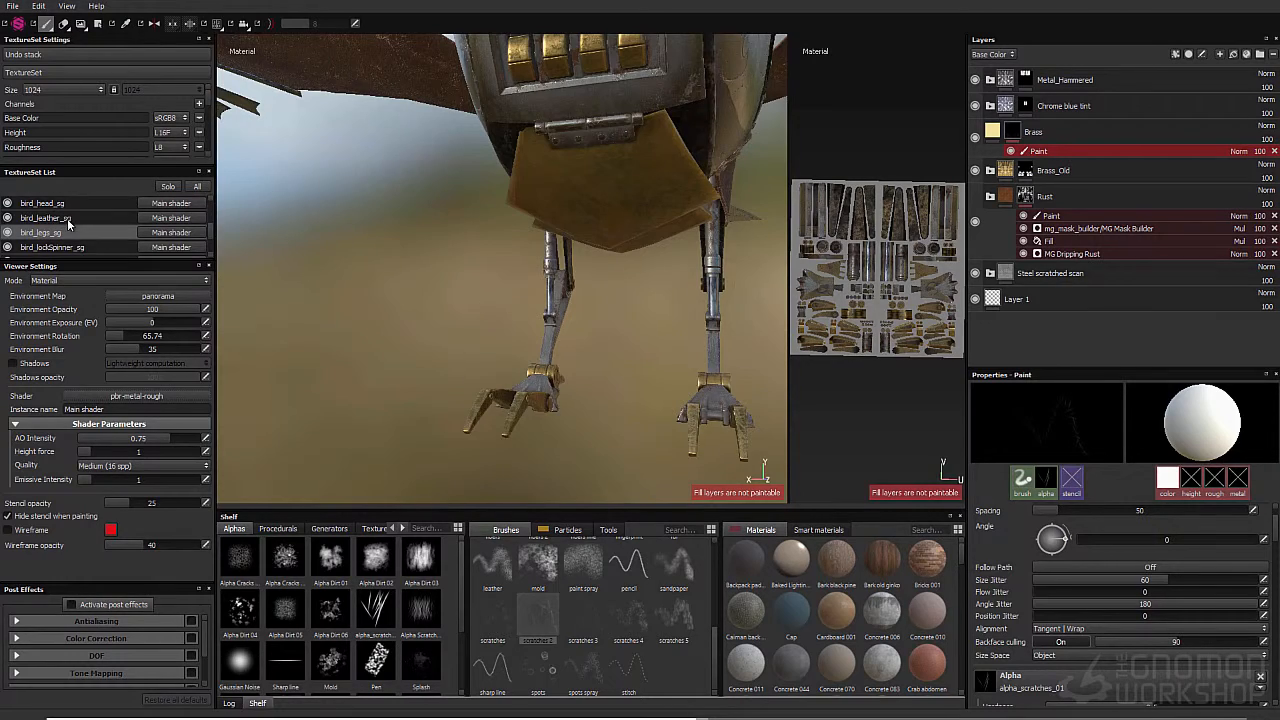
# Step: Paste the masked Brass layer into bird_head_sg above Brass_Old and add a Paint effect to its mask
pyautogui.keyDown('alt'); pyautogui.moveTo(480, 240); pyautogui.dragTo(500, 340); pyautogui.keyUp('alt')
pyautogui.scroll(2, 58, 228)
pyautogui.keyDown('alt'); pyautogui.moveTo(380, 150); pyautogui.dragTo(423, 345, button='middle'); pyautogui.keyUp('alt')
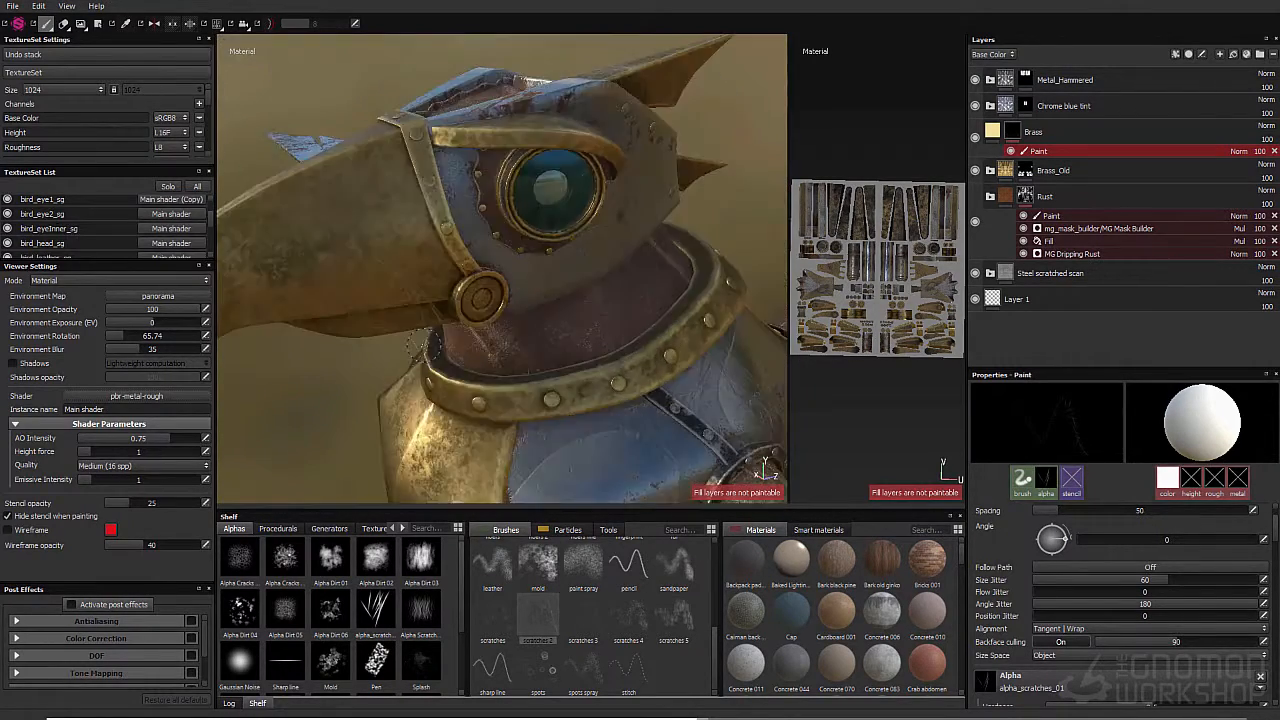
pyautogui.keyDown('alt'); pyautogui.moveTo(423, 345); pyautogui.dragTo(330, 325); pyautogui.keyUp('alt')
pyautogui.click(74, 243)
pyautogui.hotkey('ctrl', 'v')
pyautogui.click(1012, 80)
pyautogui.rightClick(1070, 80)
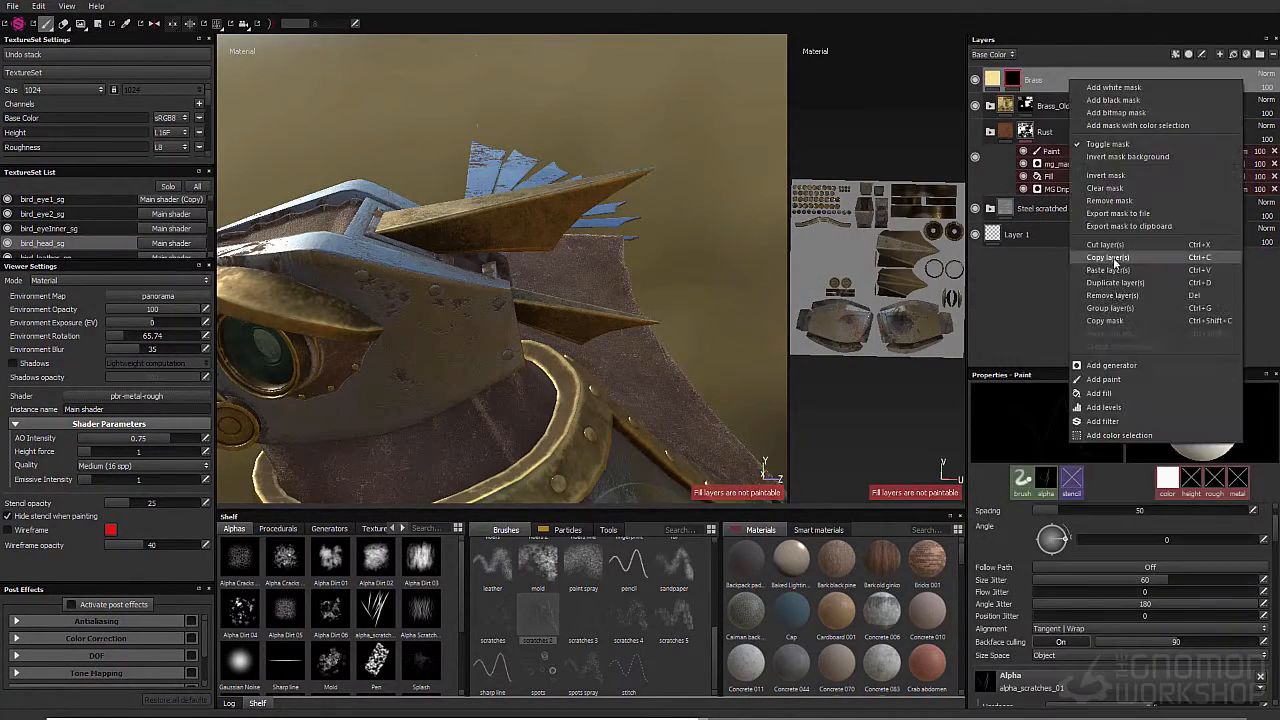
pyautogui.click(1103, 379)
# Step: Isolate bird_head_sg and paint brass scratches over the head's crest fins, eye trim and cheek bands with scratches 2
pyautogui.moveTo(570, 235)
pyautogui.keyDown('alt'); pyautogui.mouseDown()
pyautogui.moveTo(594, 220)
pyautogui.moveTo(630, 230)
pyautogui.mouseUp(); pyautogui.keyUp('alt')
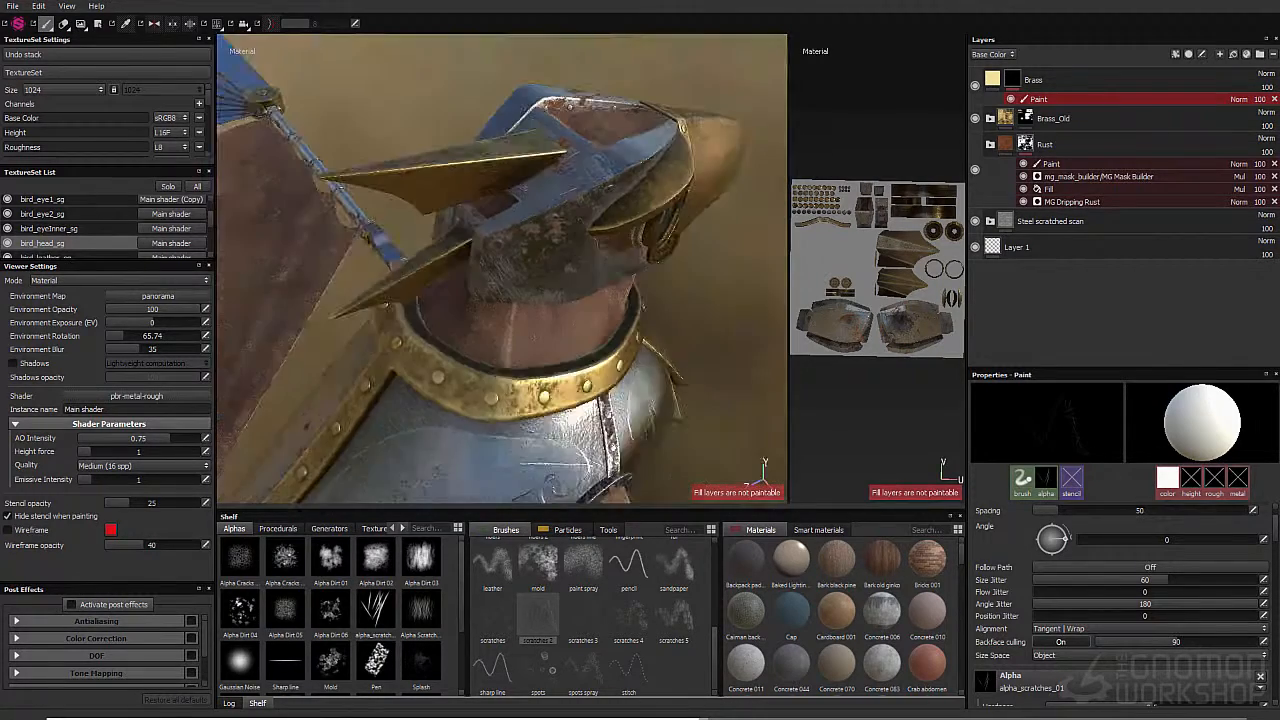
pyautogui.hotkey('alt', 'q')
pyautogui.keyDown('alt'); pyautogui.moveTo(500, 270); pyautogui.dragTo(437, 232); pyautogui.keyUp('alt')
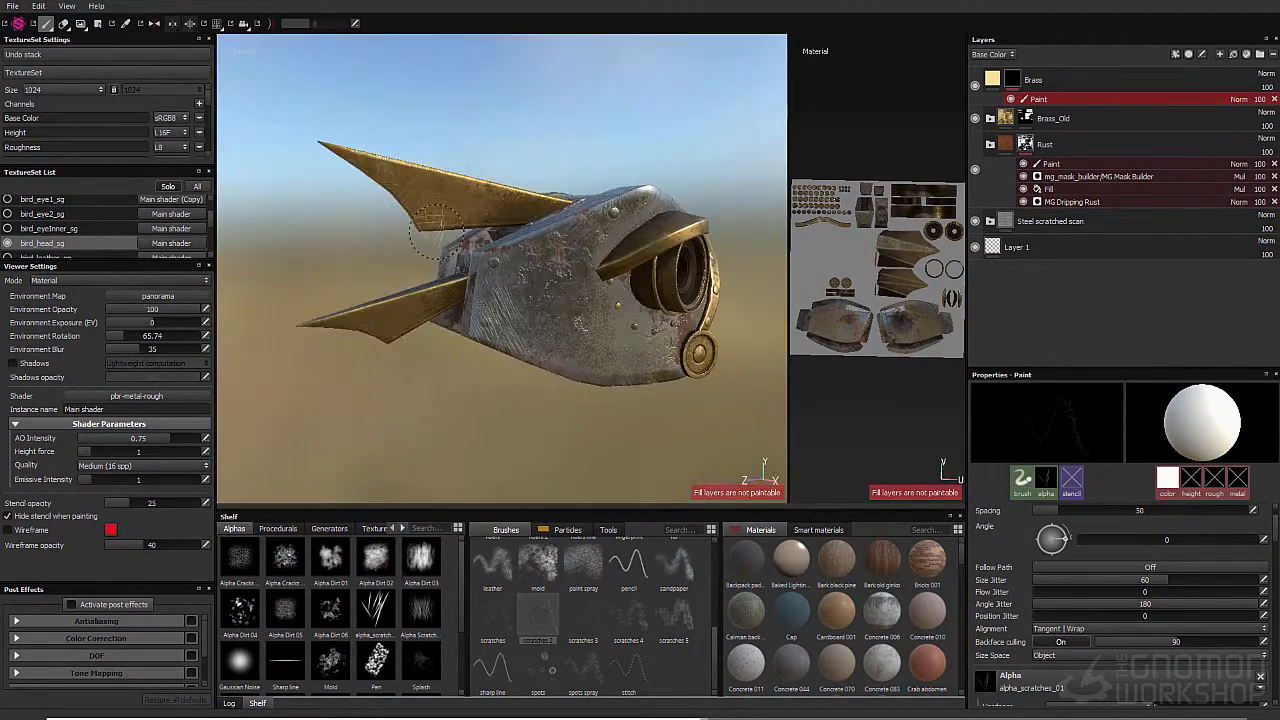
pyautogui.keyDown('alt'); pyautogui.moveTo(437, 232); pyautogui.dragTo(470, 260, button='right'); pyautogui.keyUp('alt')
pyautogui.keyDown('alt'); pyautogui.moveTo(470, 260); pyautogui.dragTo(425, 225); pyautogui.keyUp('alt')
pyautogui.keyDown('alt'); pyautogui.moveTo(338, 233); pyautogui.dragTo(360, 286); pyautogui.keyUp('alt')
pyautogui.keyDown('alt'); pyautogui.moveTo(414, 349); pyautogui.dragTo(668, 375); pyautogui.keyUp('alt')
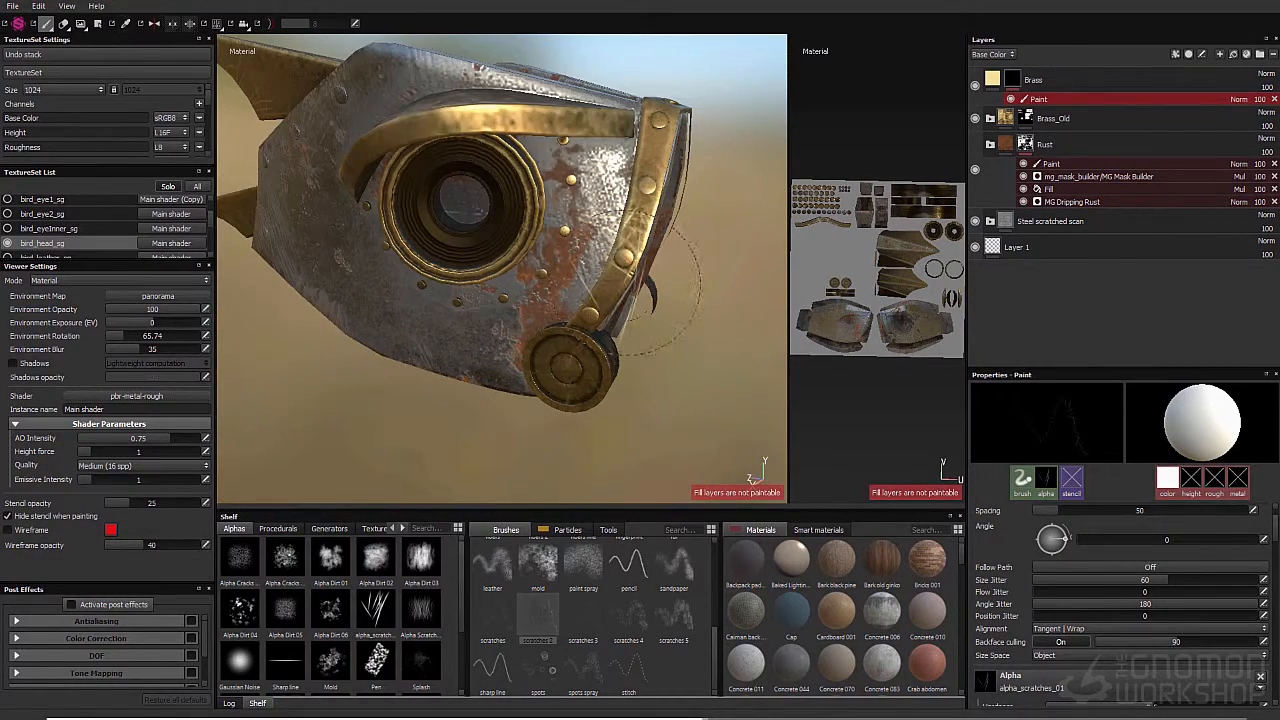
pyautogui.keyDown('alt'); pyautogui.moveTo(646, 292); pyautogui.dragTo(626, 222); pyautogui.keyUp('alt')
pyautogui.keyDown('alt'); pyautogui.moveTo(635, 322); pyautogui.dragTo(677, 280); pyautogui.keyUp('alt')
pyautogui.moveTo(410, 400)
pyautogui.keyDown('alt'); pyautogui.mouseDown()
pyautogui.moveTo(507, 427)
pyautogui.moveTo(443, 306)
pyautogui.moveTo(520, 300)
pyautogui.mouseUp(); pyautogui.keyUp('alt')
pyautogui.rightClick(1091, 104)
pyautogui.click(1089, 106)
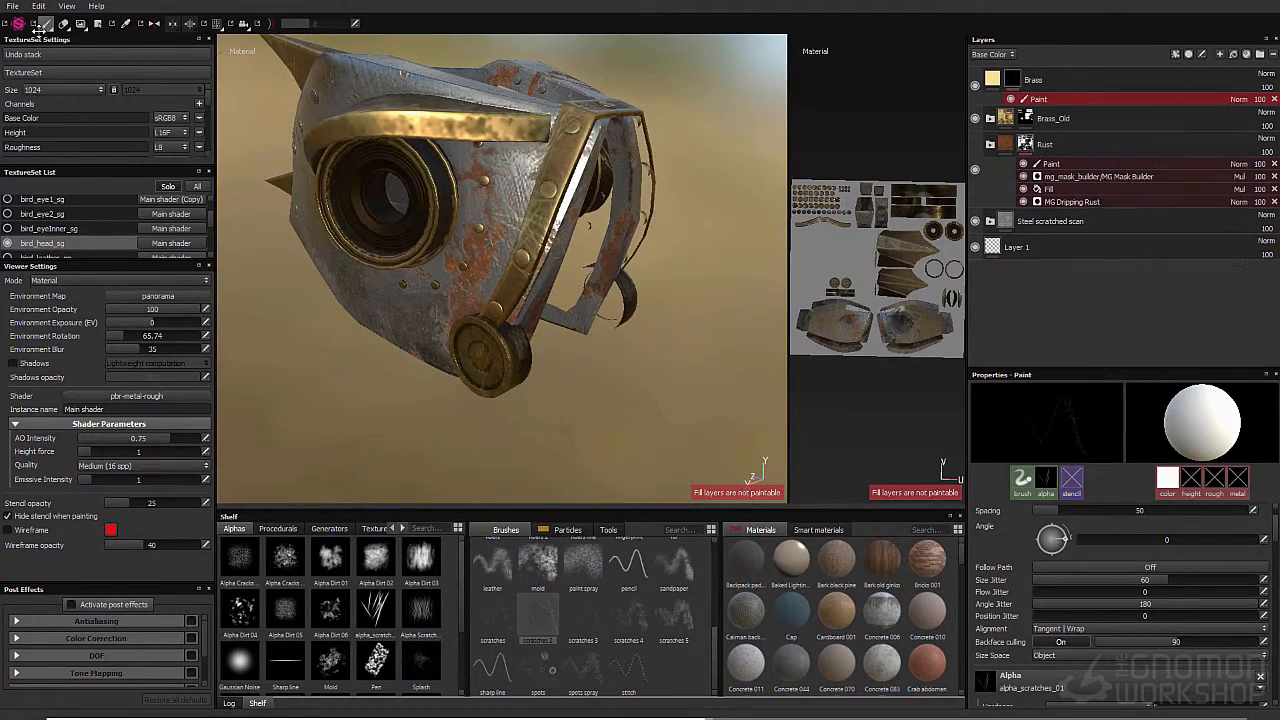
pyautogui.click(98, 24)
pyautogui.moveTo(490, 197)
pyautogui.keyDown('alt'); pyautogui.mouseDown()
pyautogui.moveTo(474, 329)
pyautogui.moveTo(500, 290)
pyautogui.moveTo(531, 179)
pyautogui.moveTo(411, 373)
pyautogui.moveTo(545, 305)
pyautogui.mouseUp(); pyautogui.keyUp('alt')
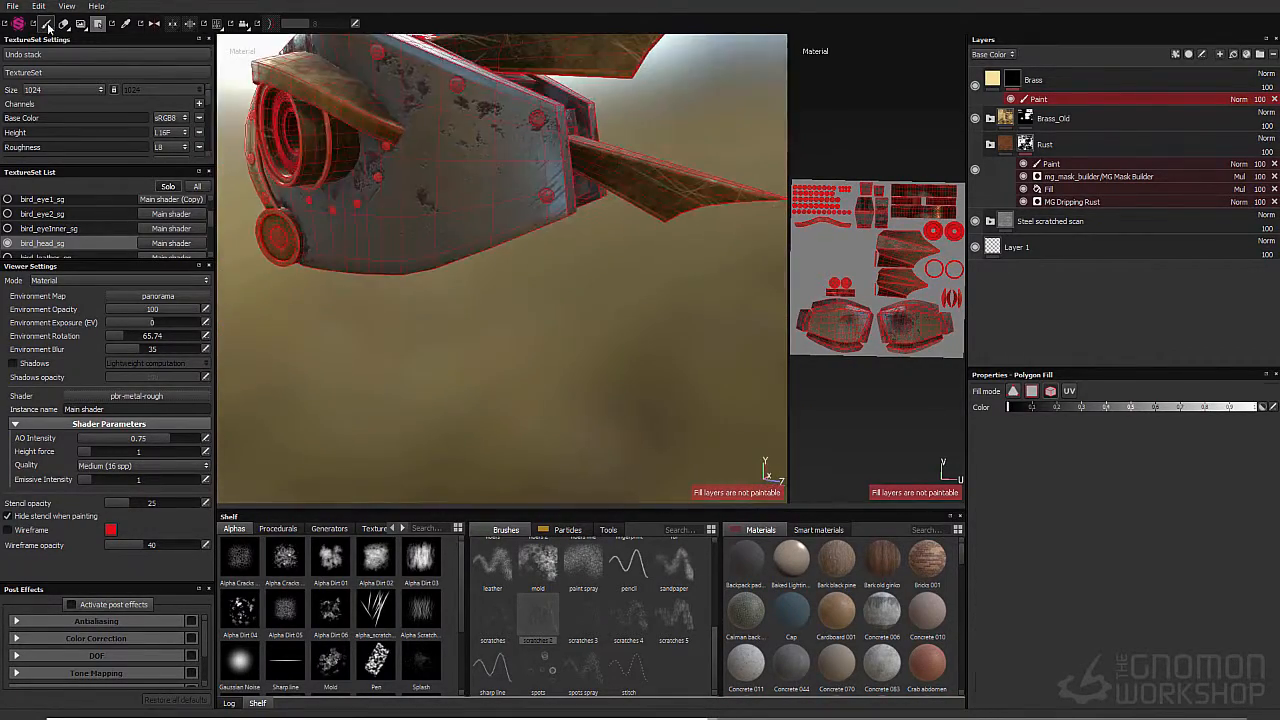
pyautogui.click(46, 24)
# Step: Paint black on the head's Brass mask with the default hard brush to clear stray scratches from the steel around the eye
pyautogui.moveTo(600, 250)
pyautogui.keyDown('alt'); pyautogui.mouseDown()
pyautogui.moveTo(545, 280)
pyautogui.moveTo(453, 365)
pyautogui.moveTo(545, 425)
pyautogui.moveTo(500, 375)
pyautogui.mouseUp(); pyautogui.keyUp('alt')
pyautogui.scroll(-2, 1150, 572)
pyautogui.scroll(5, 683, 561)
pyautogui.click(675, 612)
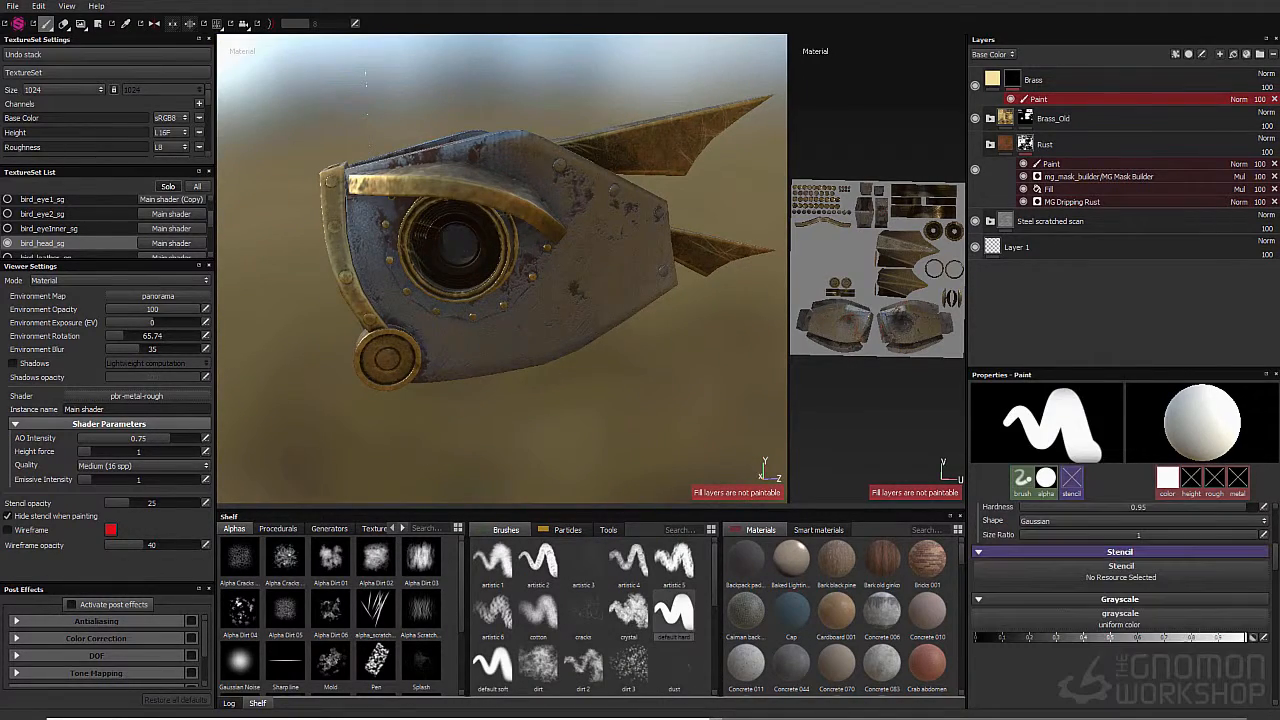
pyautogui.moveTo(440, 322)
pyautogui.keyDown('alt'); pyautogui.mouseDown(button='right')
pyautogui.moveTo(466, 160)
pyautogui.moveTo(400, 165)
pyautogui.mouseUp(button='right'); pyautogui.keyUp('alt')
pyautogui.press('x')
pyautogui.keyDown('alt'); pyautogui.moveTo(471, 218); pyautogui.dragTo(351, 254, button='right'); pyautogui.keyUp('alt')
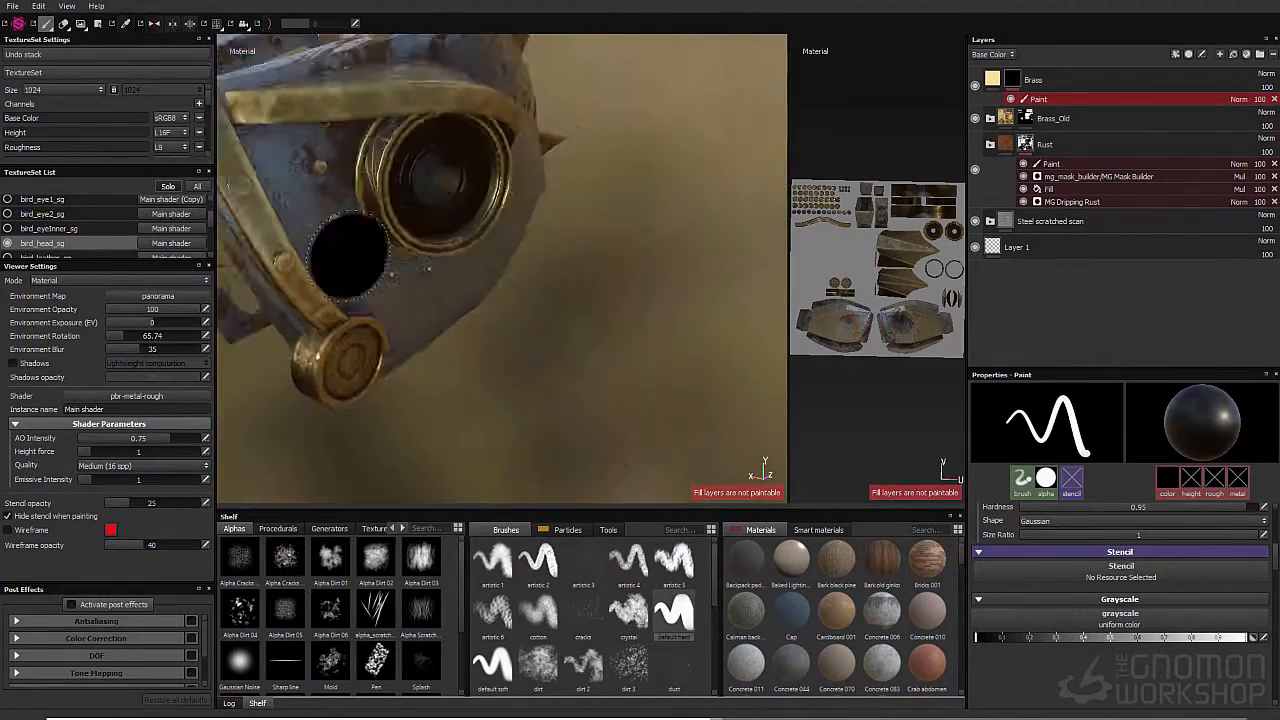
pyautogui.moveTo(351, 254)
pyautogui.keyDown('alt'); pyautogui.mouseDown()
pyautogui.moveTo(546, 254)
pyautogui.moveTo(605, 235)
pyautogui.mouseUp(); pyautogui.keyUp('alt')
pyautogui.keyDown('alt'); pyautogui.moveTo(605, 235); pyautogui.dragTo(326, 239, button='right'); pyautogui.keyUp('alt')
pyautogui.keyDown('alt'); pyautogui.moveTo(326, 239); pyautogui.dragTo(580, 250); pyautogui.keyUp('alt')
pyautogui.keyDown('alt'); pyautogui.moveTo(371, 257); pyautogui.dragTo(480, 262); pyautogui.keyUp('alt')
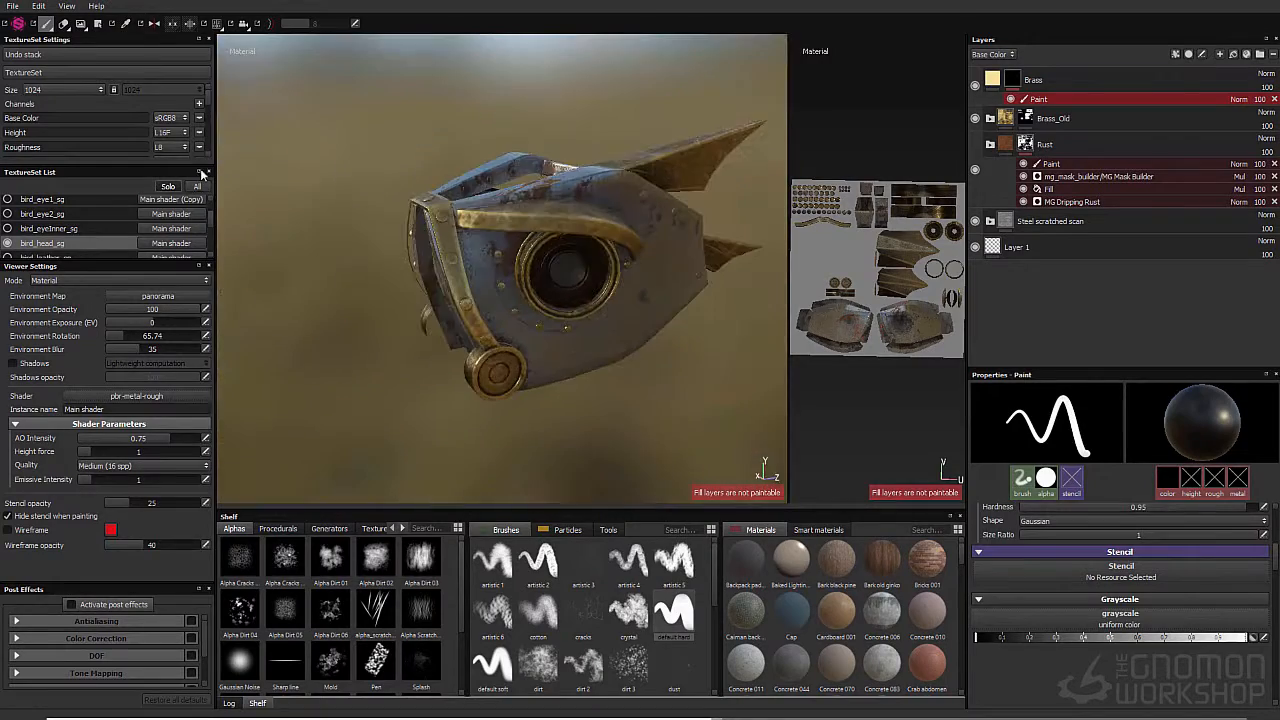
# Step: Show all texture sets again and select the Brass layer's mask in bird_body_sg
pyautogui.click(197, 186)
pyautogui.keyDown('alt'); pyautogui.moveTo(343, 209); pyautogui.dragTo(400, 370, button='right'); pyautogui.keyUp('alt')
pyautogui.keyDown('alt'); pyautogui.moveTo(400, 370); pyautogui.dragTo(580, 385); pyautogui.keyUp('alt')
pyautogui.keyDown('alt'); pyautogui.moveTo(580, 385); pyautogui.dragTo(586, 260, button='middle'); pyautogui.keyUp('alt')
pyautogui.keyDown('alt'); pyautogui.moveTo(586, 260); pyautogui.dragTo(531, 275); pyautogui.keyUp('alt')
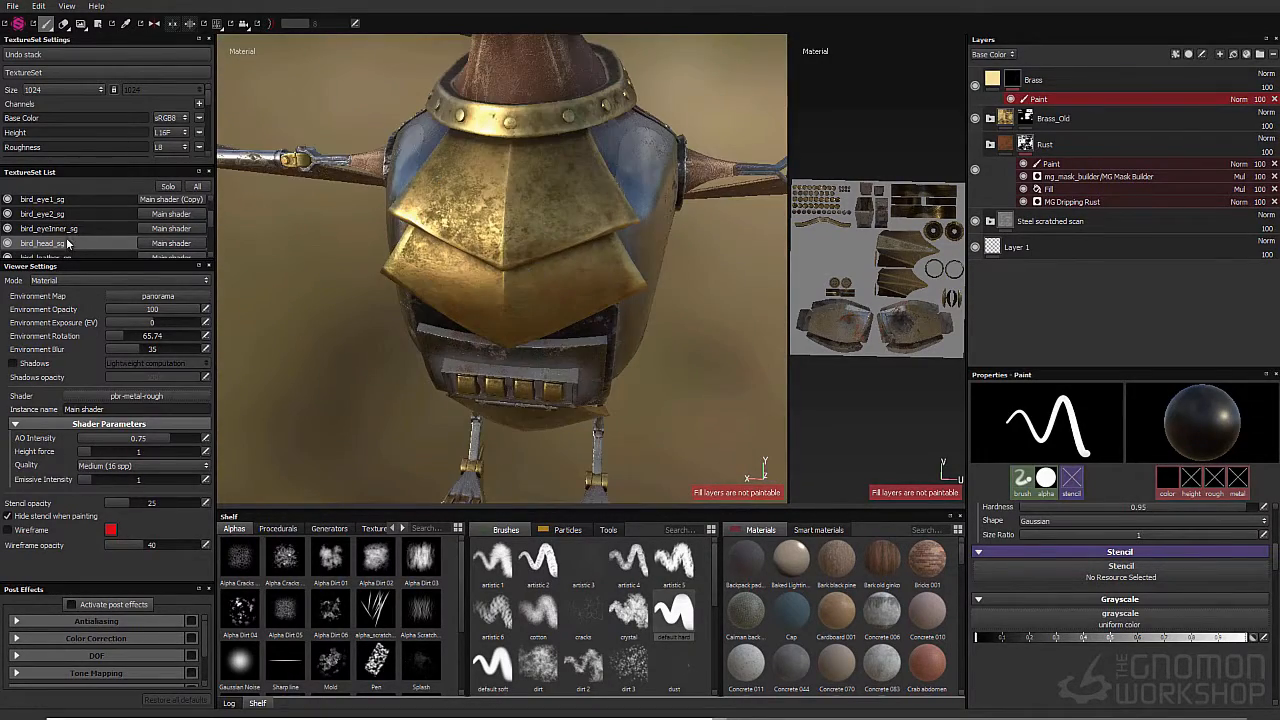
pyautogui.keyDown('alt'); pyautogui.moveTo(531, 400); pyautogui.dragTo(531, 230, button='middle'); pyautogui.keyUp('alt')
pyautogui.keyDown('alt'); pyautogui.moveTo(531, 230); pyautogui.dragTo(480, 200); pyautogui.keyUp('alt')
pyautogui.keyDown('alt'); pyautogui.moveTo(480, 200); pyautogui.dragTo(490, 340, button='middle'); pyautogui.keyUp('alt')
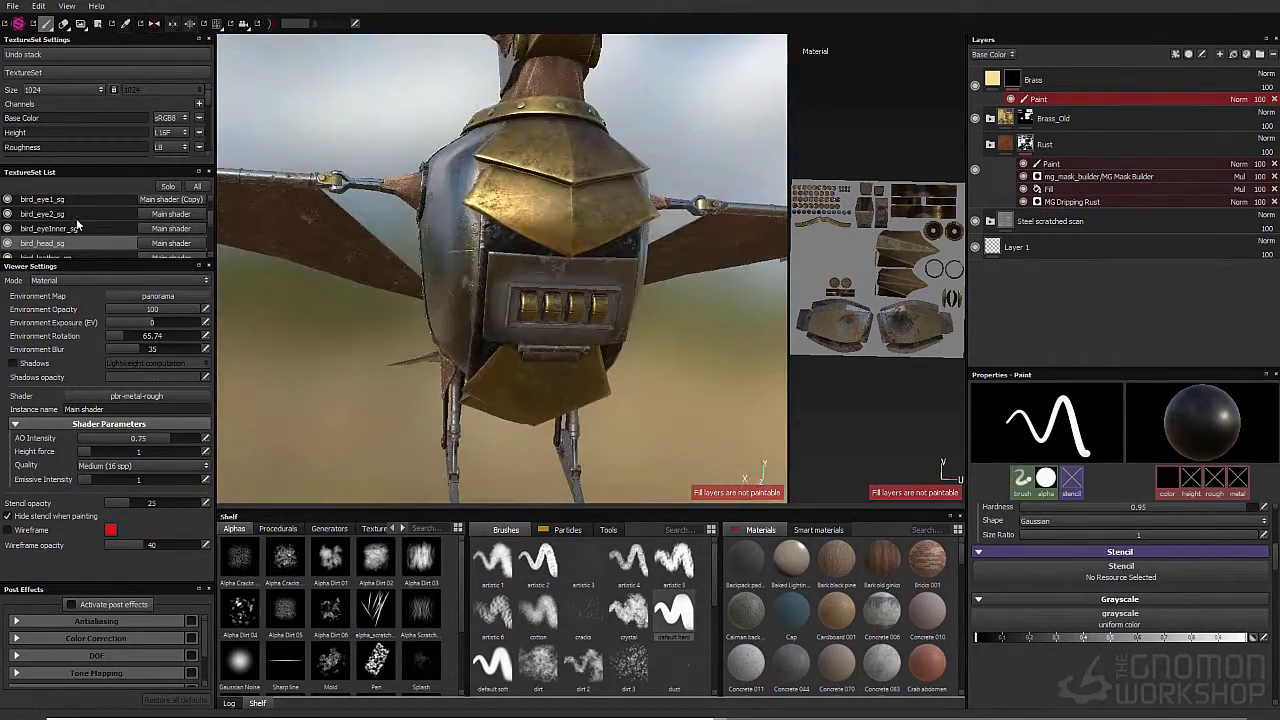
pyautogui.scroll(1, 72, 229)
pyautogui.click(62, 217)
pyautogui.click(1013, 78)
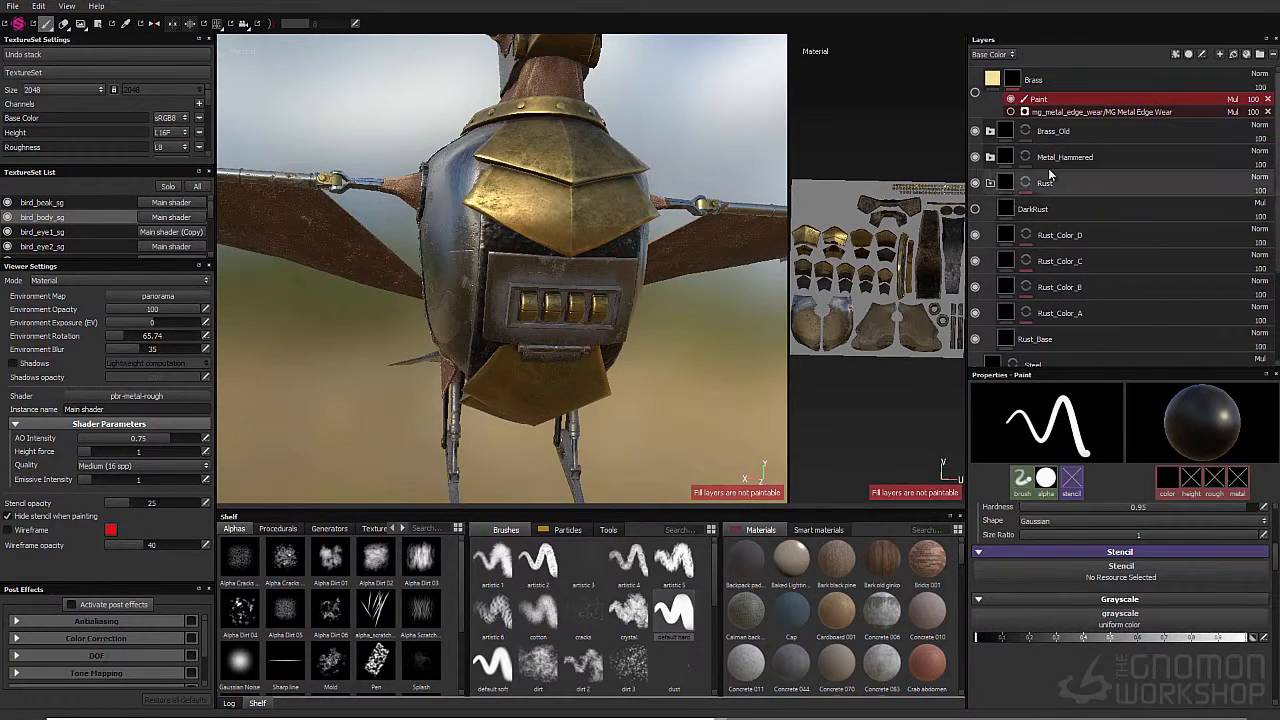
# Step: Turn on the isolated body's Brass layer and add a Normal-mode Paint effect at the top of its mask
pyautogui.keyDown('alt'); pyautogui.moveTo(470, 180); pyautogui.dragTo(540, 115, button='right'); pyautogui.keyUp('alt')
pyautogui.keyDown('alt'); pyautogui.moveTo(540, 115); pyautogui.dragTo(550, 188); pyautogui.keyUp('alt')
pyautogui.scroll(-3, 586, 621)
pyautogui.click(585, 650)
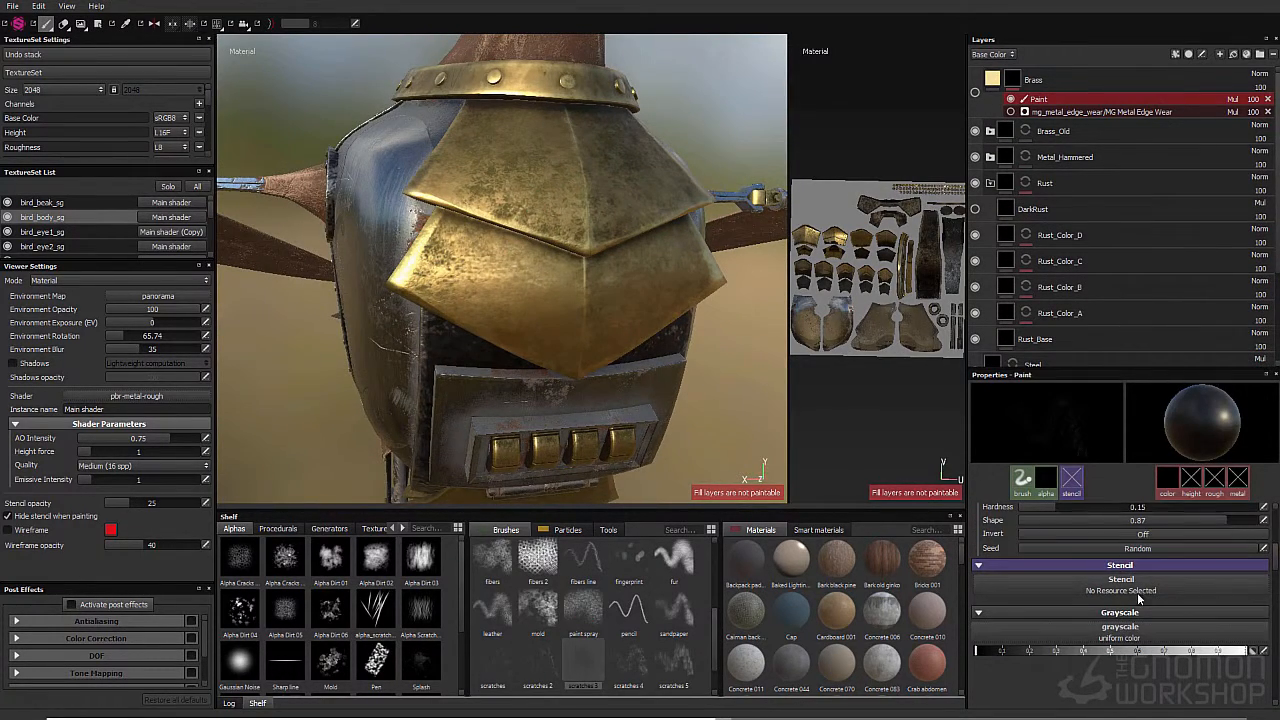
pyautogui.click(170, 187)
pyautogui.moveTo(520, 250)
pyautogui.keyDown('alt'); pyautogui.mouseDown()
pyautogui.moveTo(440, 250)
pyautogui.moveTo(666, 271)
pyautogui.moveTo(540, 285)
pyautogui.moveTo(545, 257)
pyautogui.mouseUp(); pyautogui.keyUp('alt')
pyautogui.click(976, 93)
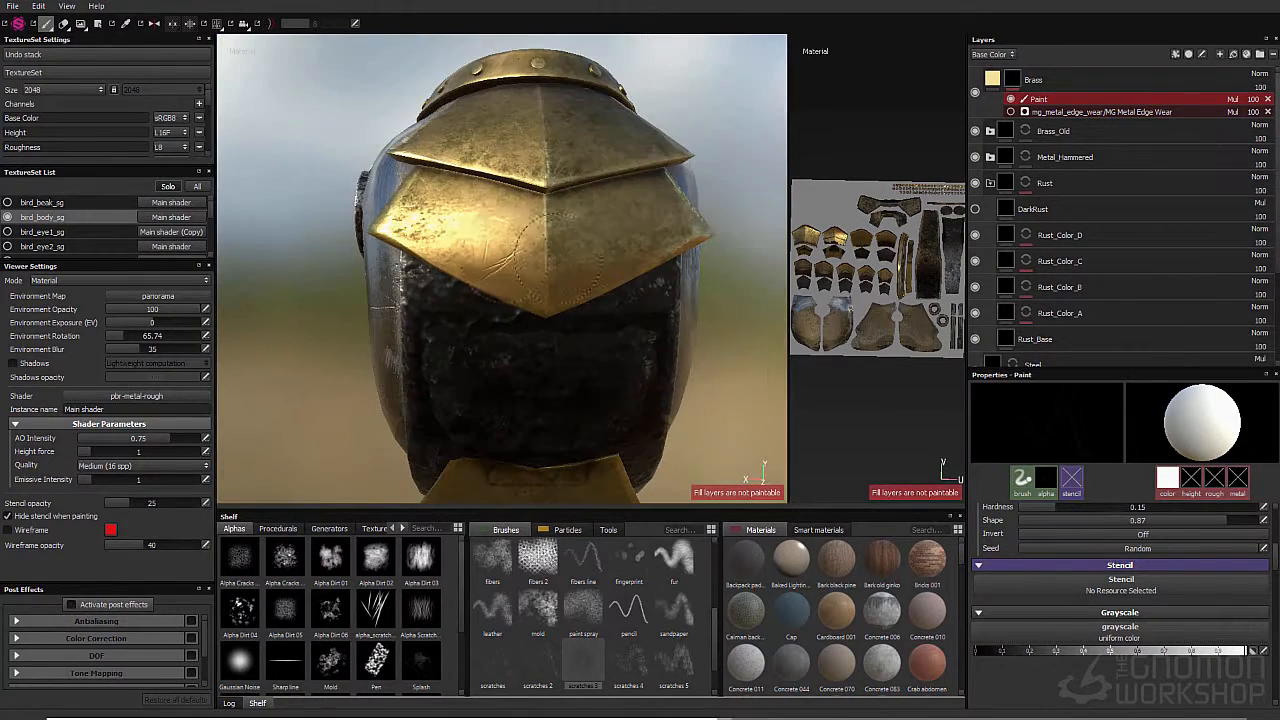
pyautogui.click(538, 660)
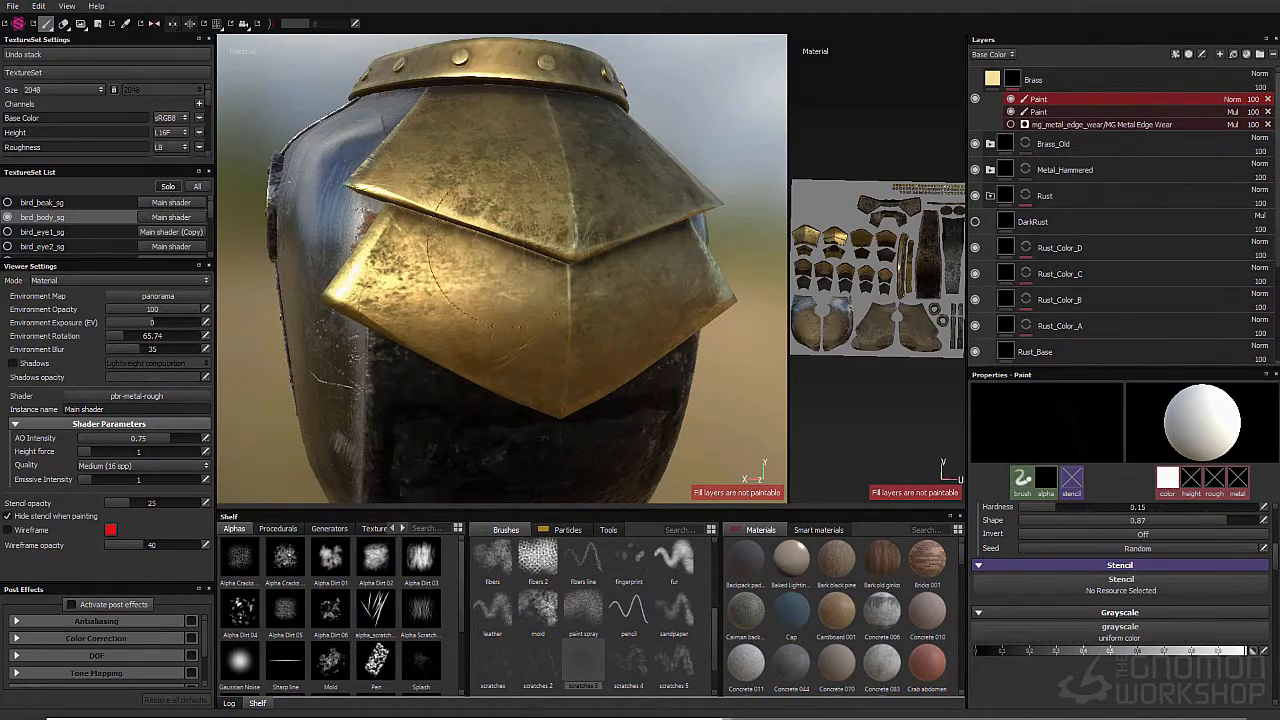
# Step: Paint white scratches on the Brass mask across the breast and upper belly plates with the scratches 2 brush
pyautogui.keyDown('alt'); pyautogui.moveTo(500, 250); pyautogui.dragTo(452, 226); pyautogui.keyUp('alt')
pyautogui.moveTo(510, 320)
pyautogui.keyDown('alt'); pyautogui.mouseDown()
pyautogui.moveTo(500, 225)
pyautogui.moveTo(540, 130)
pyautogui.mouseUp(); pyautogui.keyUp('alt')
pyautogui.keyDown('alt'); pyautogui.moveTo(540, 230); pyautogui.dragTo(600, 260, button='right'); pyautogui.keyUp('alt')
pyautogui.click(538, 662)
pyautogui.moveTo(604, 205)
pyautogui.keyDown('alt'); pyautogui.mouseDown()
pyautogui.moveTo(560, 240)
pyautogui.moveTo(500, 200)
pyautogui.moveTo(560, 250)
pyautogui.mouseUp(); pyautogui.keyUp('alt')
# Step: Paint lengthwise scratches down the overlapping belly plates with the scratches 5 brush at Angle Jitter 0
pyautogui.click(628, 664)
pyautogui.click(674, 662)
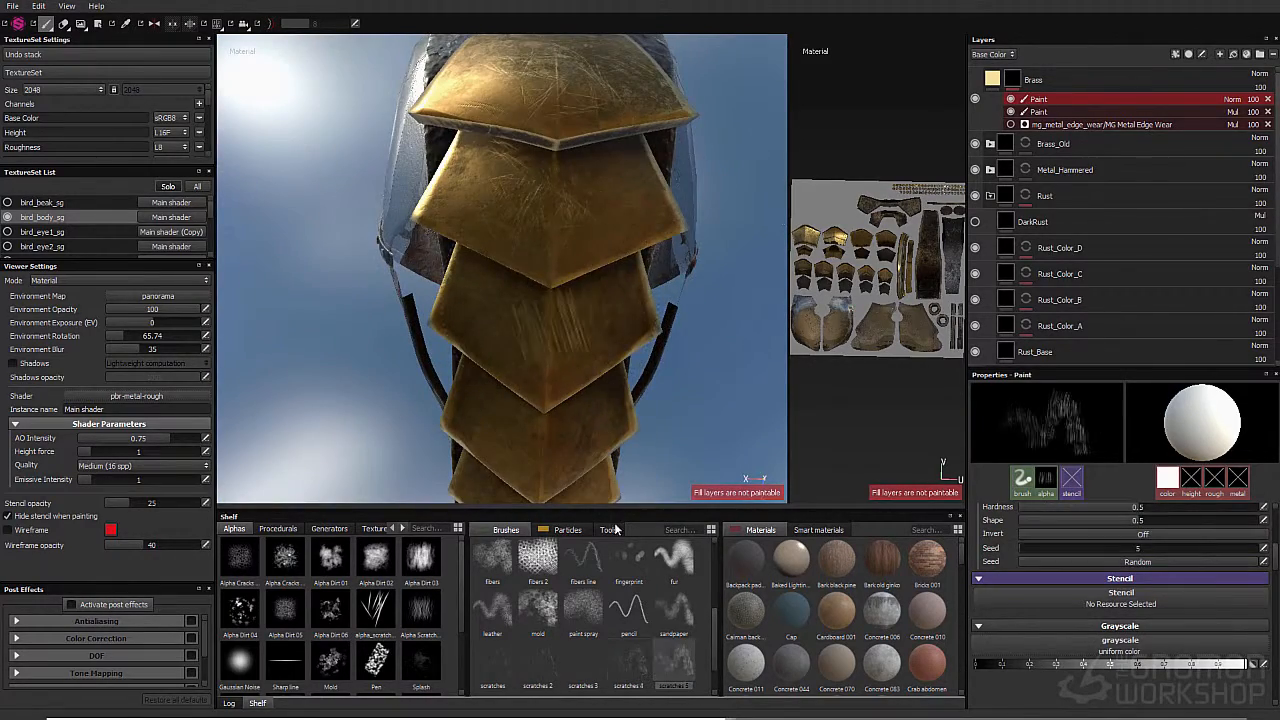
pyautogui.moveTo(633, 397)
pyautogui.keyDown('alt'); pyautogui.mouseDown()
pyautogui.moveTo(630, 380)
pyautogui.moveTo(621, 416)
pyautogui.moveTo(605, 385)
pyautogui.moveTo(640, 345)
pyautogui.moveTo(590, 335)
pyautogui.mouseUp(); pyautogui.keyUp('alt')
pyautogui.scroll(5, 1084, 637)
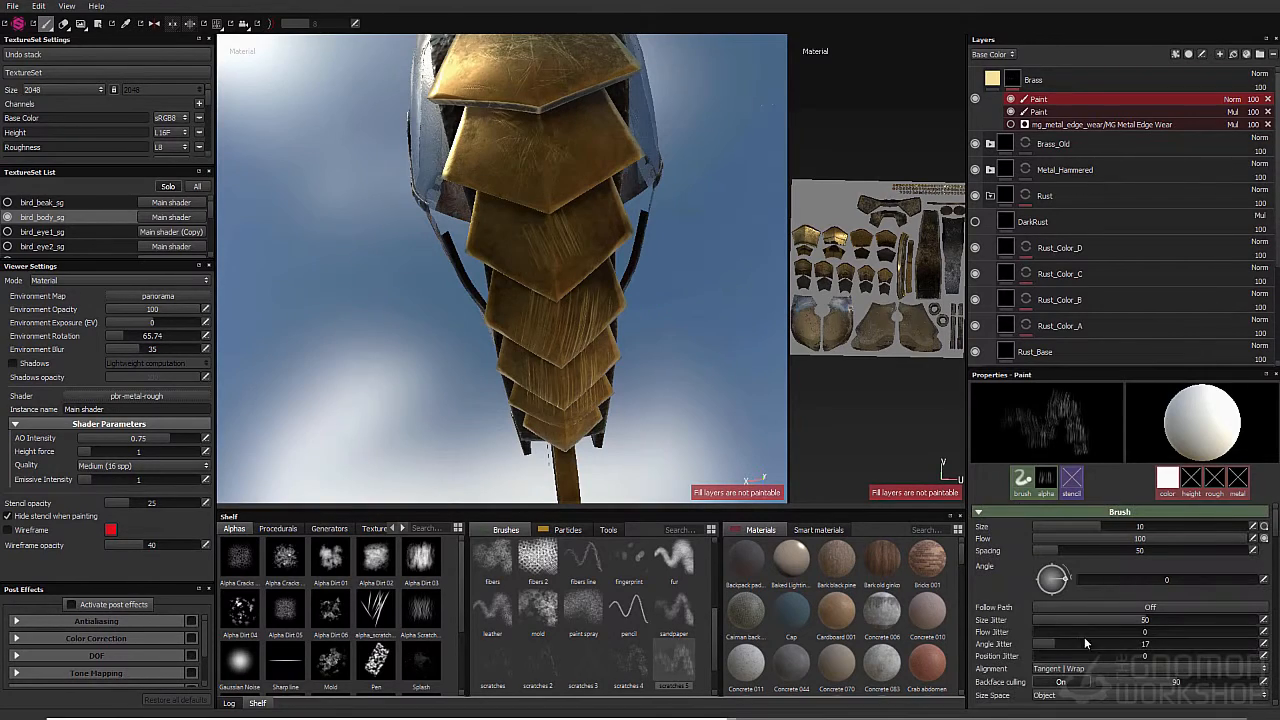
pyautogui.moveTo(549, 200); pyautogui.dragTo(562, 178)
pyautogui.keyDown('alt'); pyautogui.moveTo(562, 178); pyautogui.dragTo(558, 312, button='middle'); pyautogui.keyUp('alt')
pyautogui.keyDown('alt'); pyautogui.moveTo(556, 271); pyautogui.dragTo(610, 365); pyautogui.keyUp('alt')
pyautogui.keyDown('alt'); pyautogui.moveTo(575, 345); pyautogui.dragTo(568, 195, button='middle'); pyautogui.keyUp('alt')
pyautogui.click(567, 198)
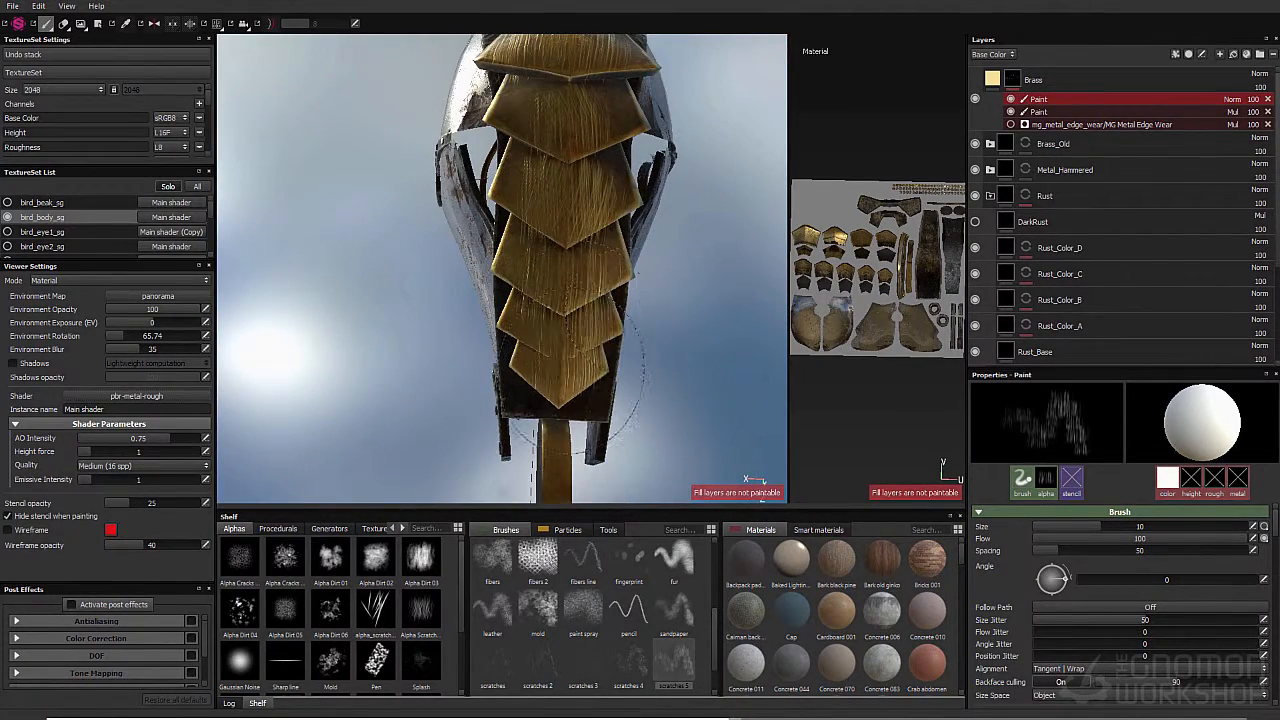
pyautogui.moveTo(582, 390)
pyautogui.keyDown('alt'); pyautogui.mouseDown()
pyautogui.moveTo(571, 205)
pyautogui.moveTo(640, 200)
pyautogui.mouseUp(); pyautogui.keyUp('alt')
# Step: Extend the lengthwise scratches 5 strokes onto the front breast plates and the lower front plate
pyautogui.press('3')
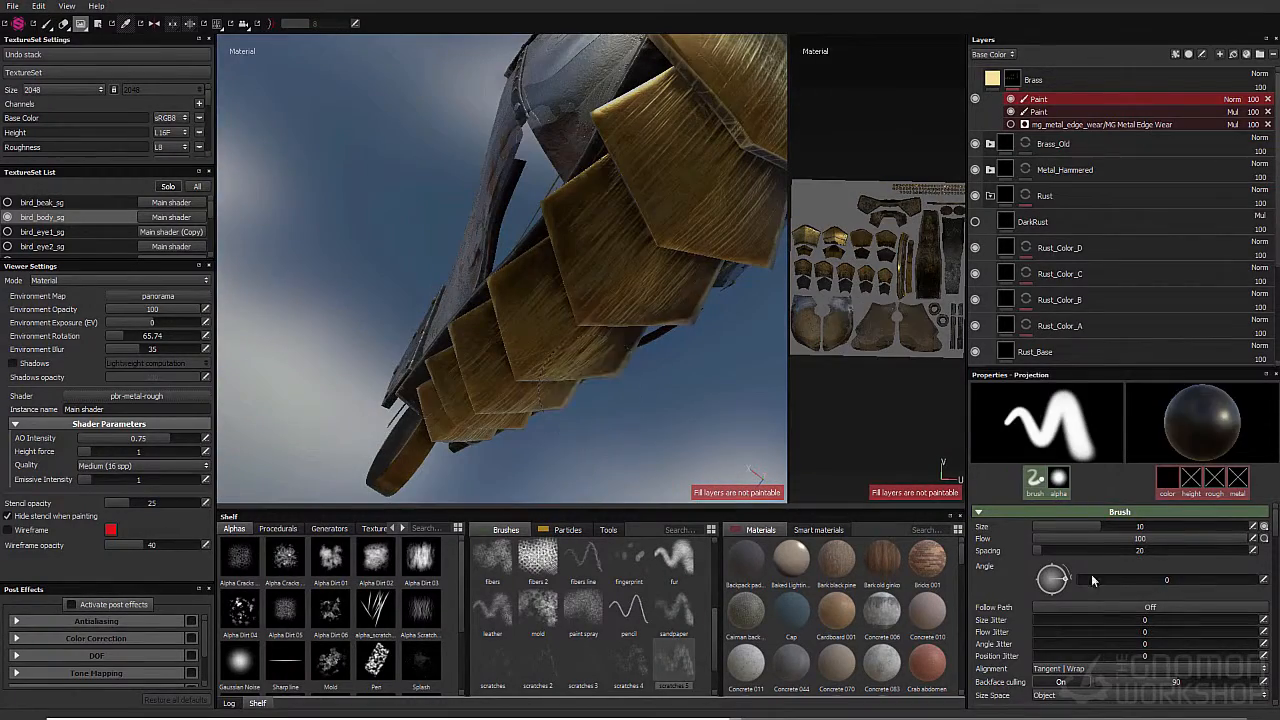
pyautogui.scroll(-4, 1091, 574)
pyautogui.press('4')
pyautogui.moveTo(700, 300)
pyautogui.keyDown('alt'); pyautogui.mouseDown()
pyautogui.moveTo(586, 243)
pyautogui.moveTo(650, 256)
pyautogui.moveTo(391, 313)
pyautogui.moveTo(466, 394)
pyautogui.moveTo(434, 320)
pyautogui.moveTo(515, 296)
pyautogui.moveTo(602, 344)
pyautogui.moveTo(497, 163)
pyautogui.mouseUp(); pyautogui.keyUp('alt')
pyautogui.press('1')
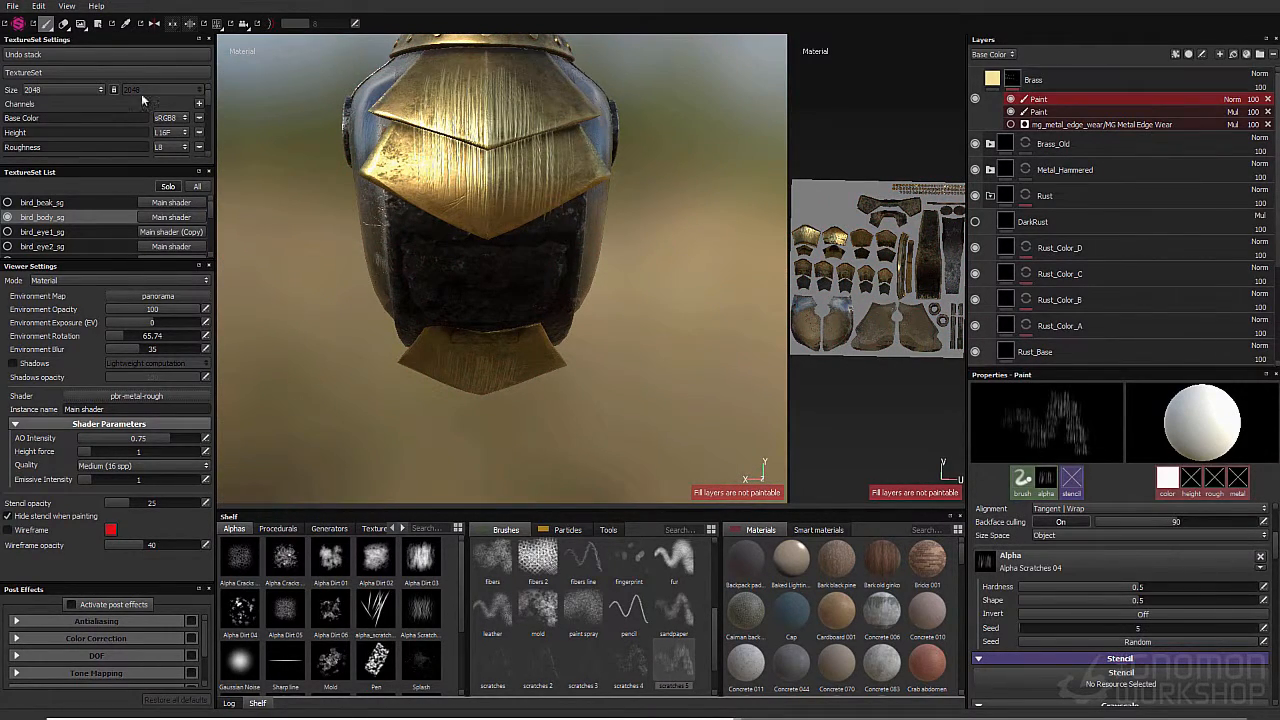
# Step: Set the opacity of the Brass mask's top Paint effect to 22 and check the body from both sides
pyautogui.press('4')
pyautogui.click(42, 25)
pyautogui.keyDown('alt'); pyautogui.moveTo(540, 300); pyautogui.dragTo(619, 340); pyautogui.keyUp('alt')
pyautogui.keyDown('alt'); pyautogui.moveTo(507, 267); pyautogui.dragTo(588, 360); pyautogui.keyUp('alt')
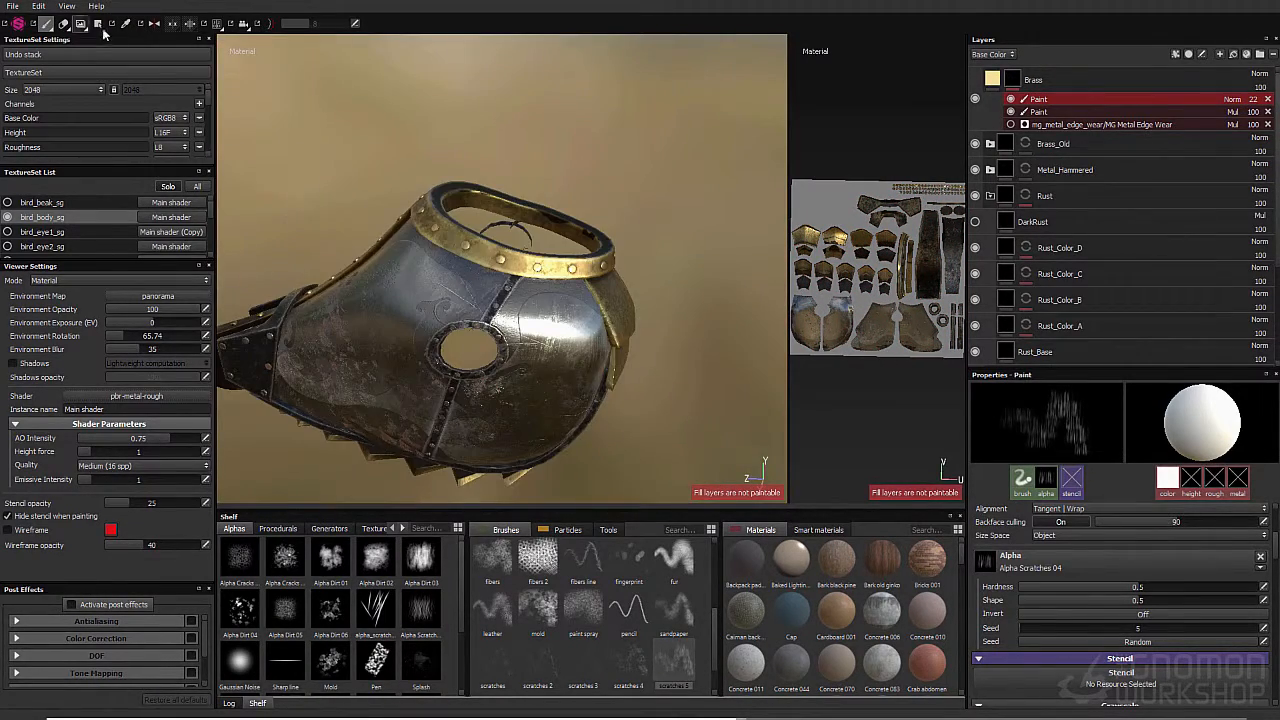
pyautogui.keyDown('alt'); pyautogui.moveTo(640, 290); pyautogui.dragTo(460, 235); pyautogui.keyUp('alt')
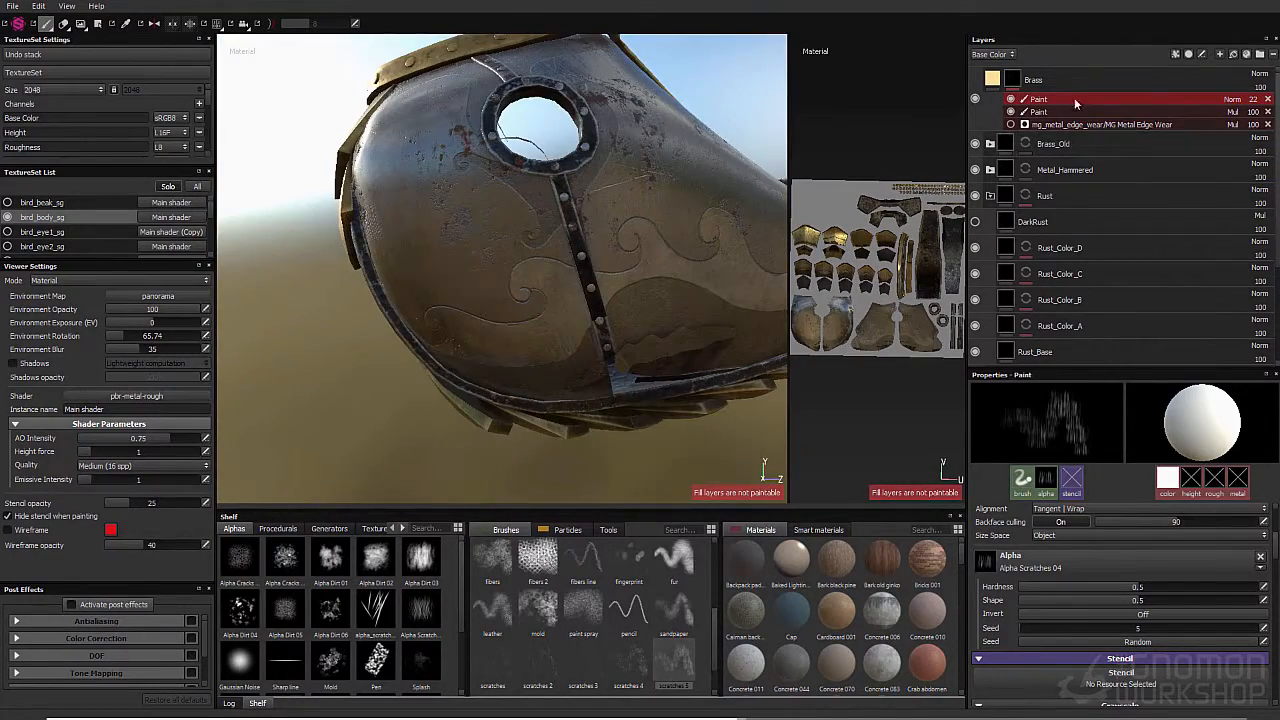
pyautogui.scroll(-3, 508, 182)
pyautogui.moveTo(508, 182)
pyautogui.keyDown('alt'); pyautogui.mouseDown()
pyautogui.moveTo(517, 240)
pyautogui.moveTo(600, 265)
pyautogui.mouseUp(); pyautogui.keyUp('alt')
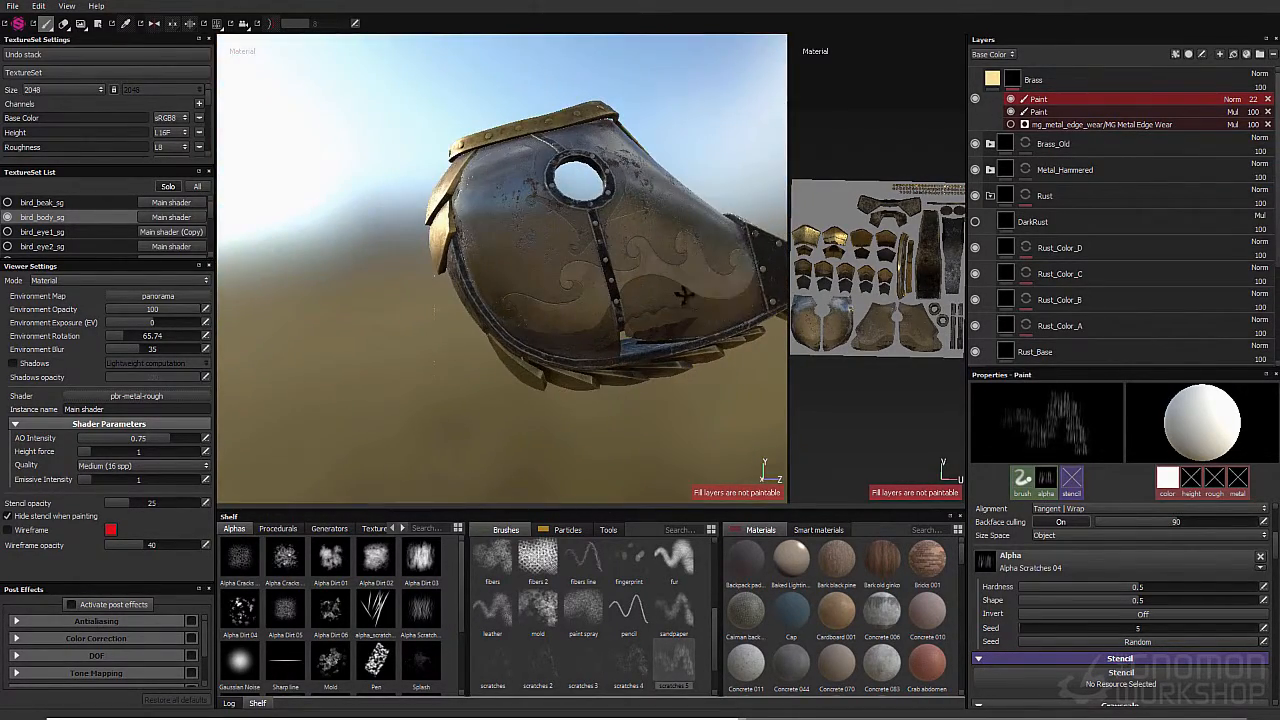
pyautogui.keyDown('alt'); pyautogui.moveTo(684, 296); pyautogui.dragTo(532, 325); pyautogui.keyUp('alt')
# Step: Show all texture sets and add a Paint effect to the Aluminium brushed layer's mask in bird_tail_sg
pyautogui.click(197, 187)
pyautogui.scroll(-5, 72, 250)
pyautogui.click(77, 238)
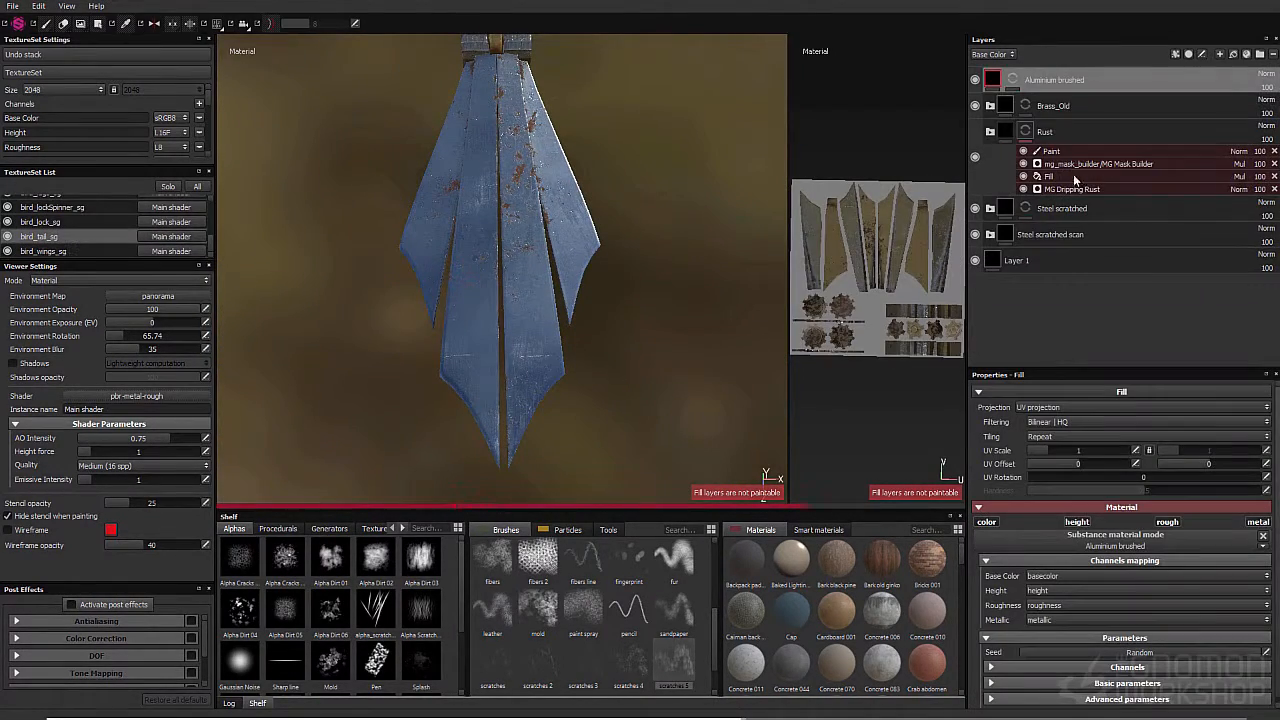
pyautogui.click(1012, 80)
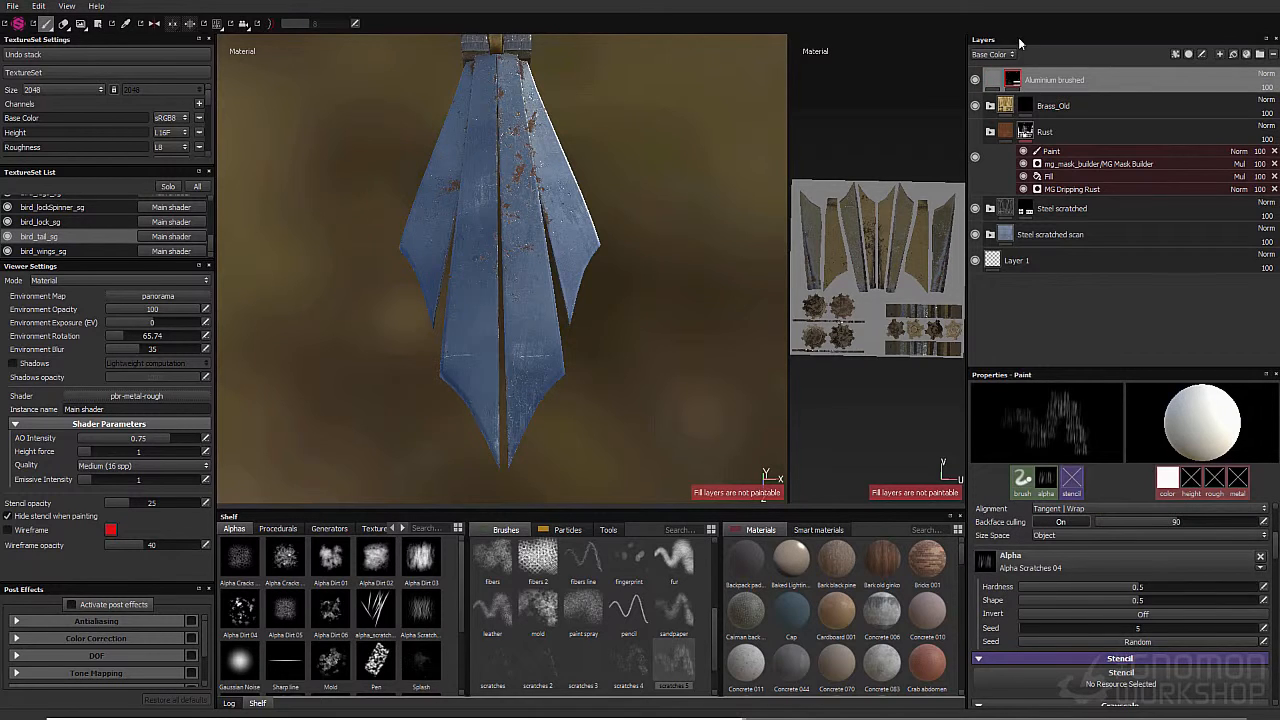
pyautogui.rightClick(1013, 77)
pyautogui.click(1050, 93)
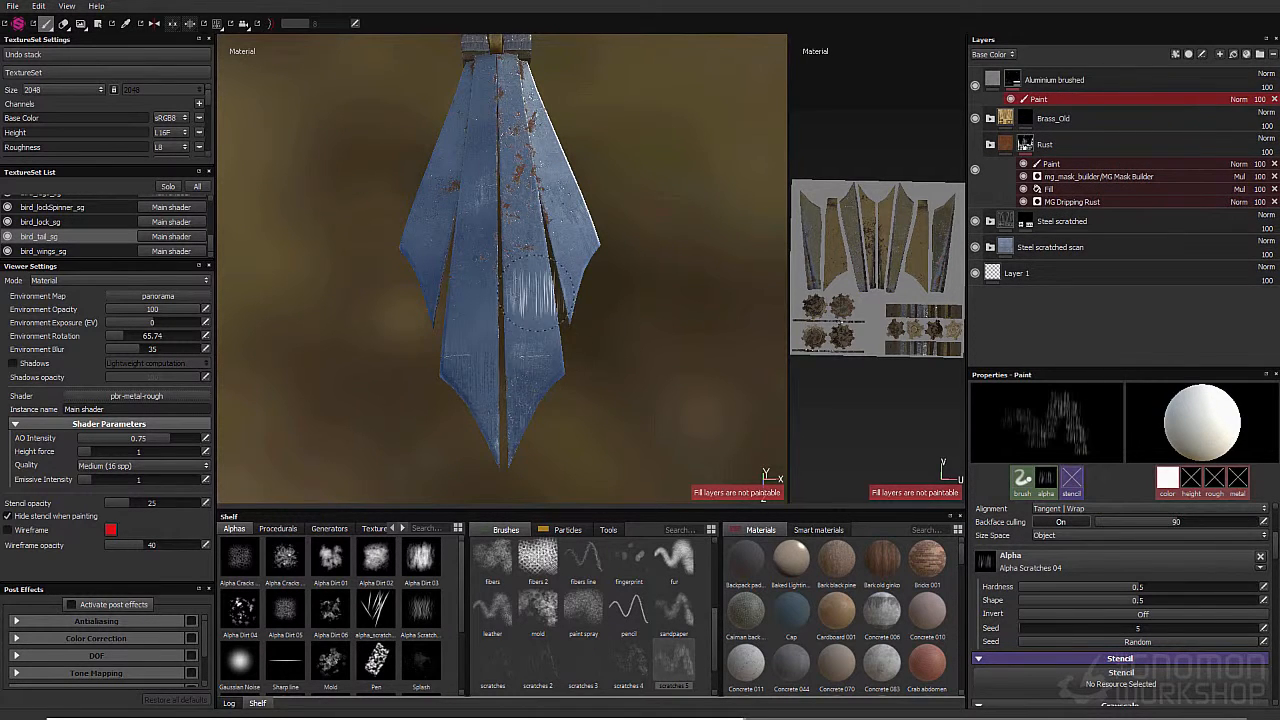
# Step: Paint lengthwise scratches down the tail feathers and set the Paint effect's opacity to 32
pyautogui.moveTo(604, 290)
pyautogui.keyDown('alt'); pyautogui.mouseDown()
pyautogui.moveTo(537, 284)
pyautogui.moveTo(471, 301)
pyautogui.moveTo(549, 443)
pyautogui.moveTo(535, 435)
pyautogui.mouseUp(); pyautogui.keyUp('alt')
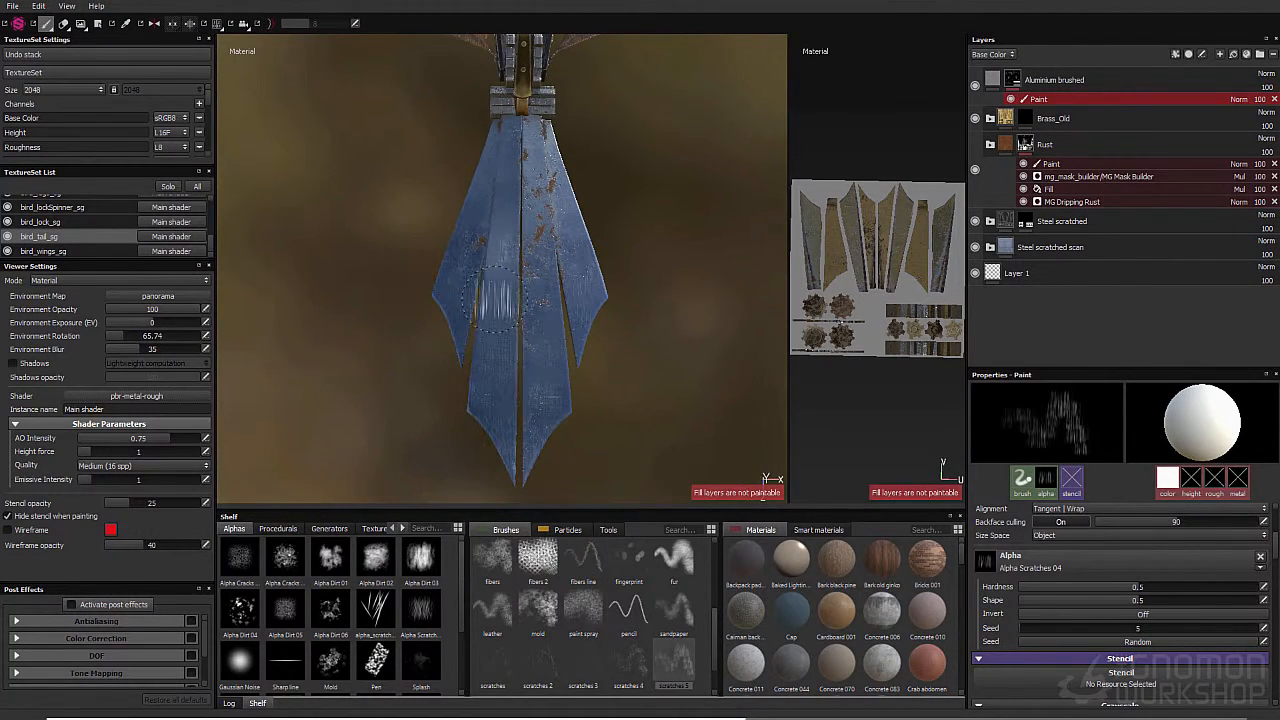
pyautogui.scroll(3, 590, 420)
pyautogui.click(1259, 100)
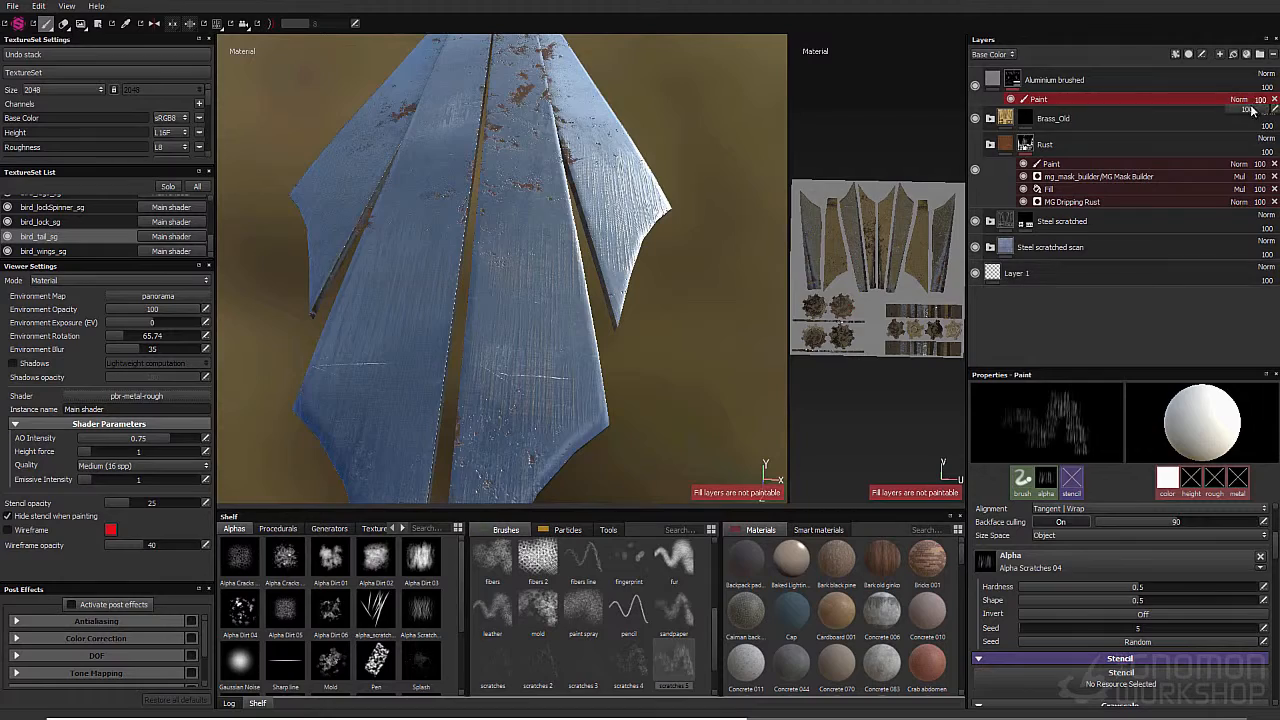
pyautogui.moveTo(700, 135)
pyautogui.keyDown('alt'); pyautogui.mouseDown()
pyautogui.moveTo(634, 143)
pyautogui.moveTo(509, 237)
pyautogui.moveTo(613, 288)
pyautogui.moveTo(540, 150)
pyautogui.mouseUp(); pyautogui.keyUp('alt')
# Step: Copy the masked Aluminium brushed layer from bird_tail_sg into bird_wings_sg directly above Brass_Old, with its Paint effect ready for painting
pyautogui.click(67, 250)
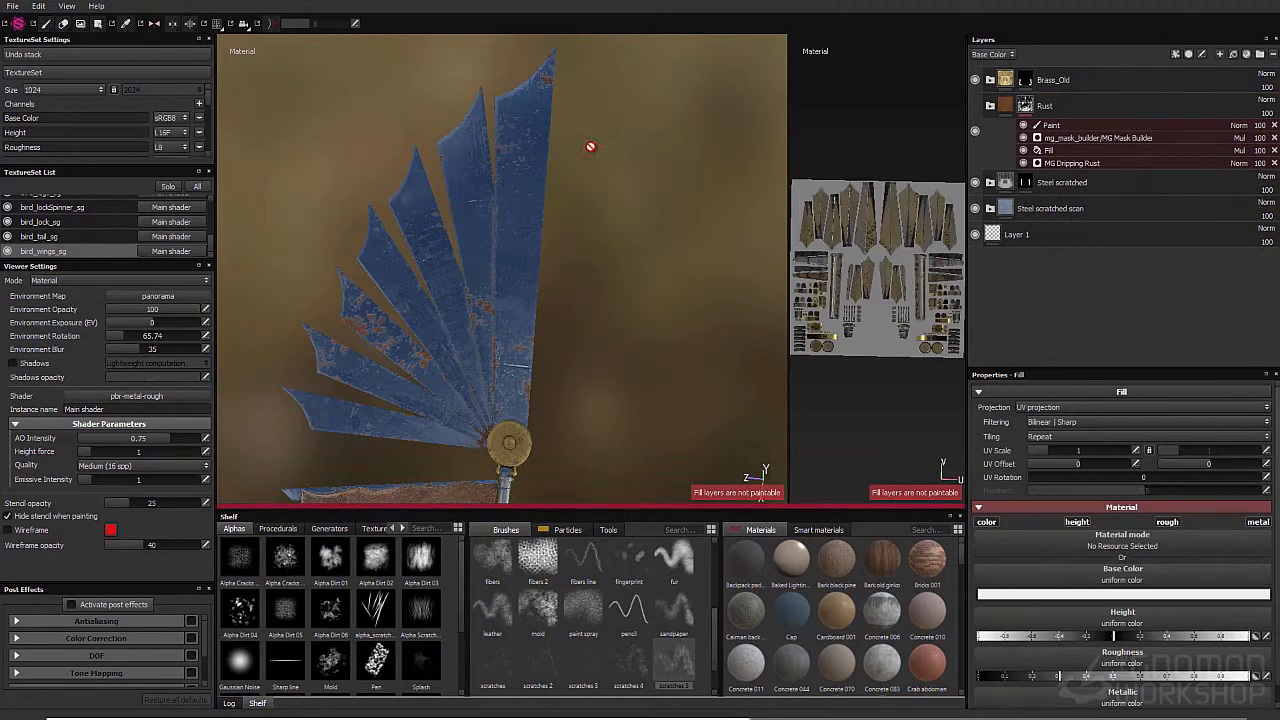
pyautogui.click(45, 236)
pyautogui.hotkey('ctrl', 'c')
pyautogui.click(62, 252)
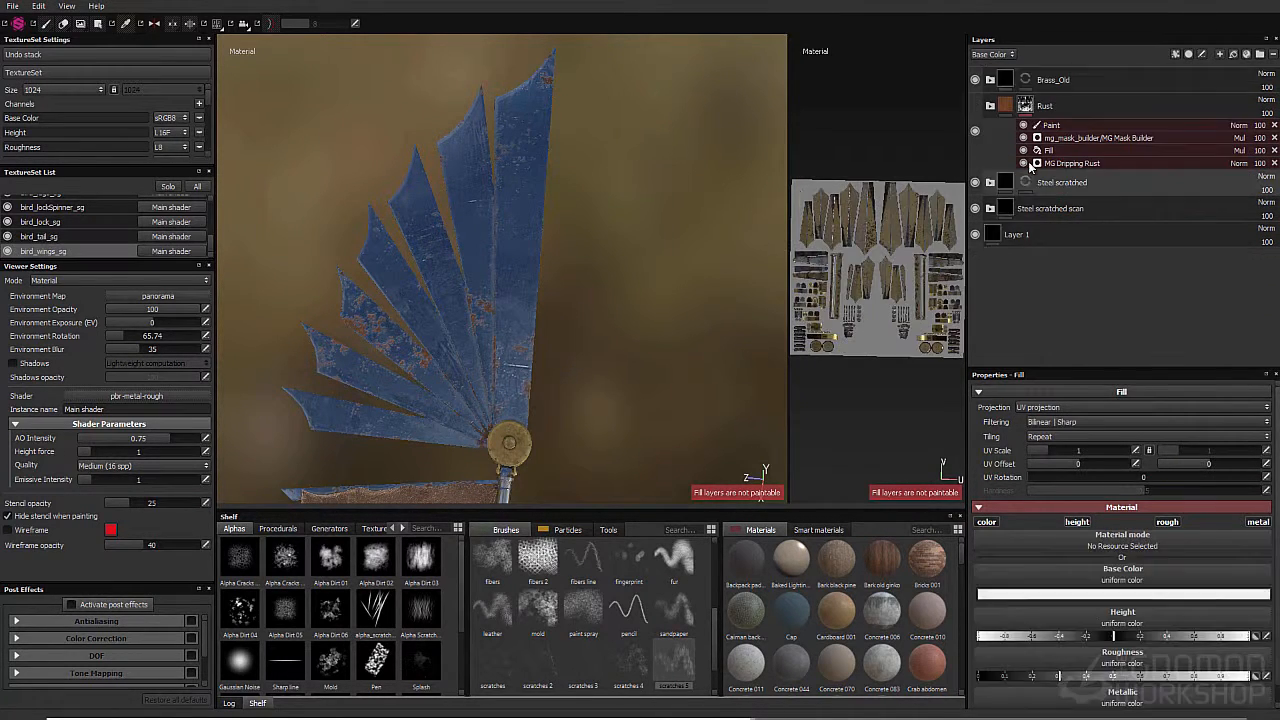
pyautogui.click(1061, 88)
pyautogui.hotkey('ctrl', 'v')
pyautogui.rightClick(1011, 79)
pyautogui.click(1043, 98)
pyautogui.rightClick(1012, 80)
pyautogui.click(1048, 327)
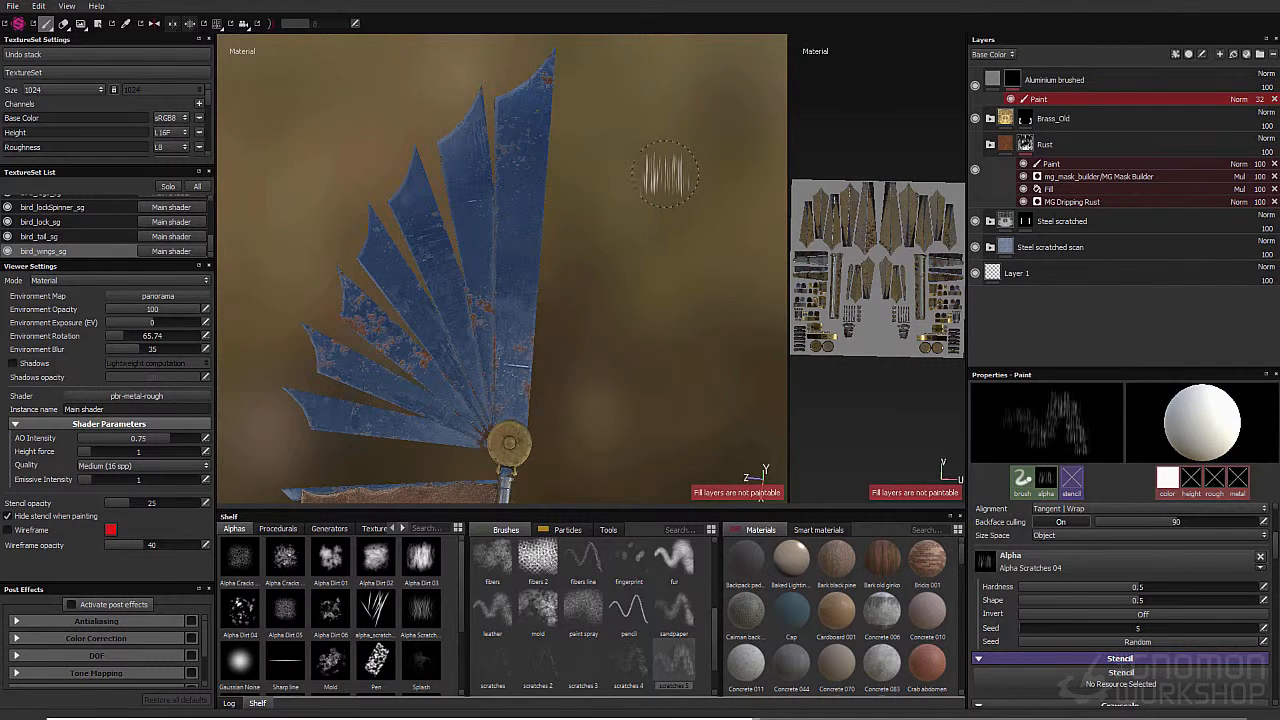
# Step: Set the opacity of the Paint effect on the wings' Aluminium brushed mask to 48
pyautogui.scroll(-5, 1249, 563)
pyautogui.click(1260, 100)
pyautogui.moveTo(1260, 108); pyautogui.dragTo(1278, 108)
pyautogui.moveTo(682, 150)
pyautogui.keyDown('alt'); pyautogui.mouseDown()
pyautogui.moveTo(671, 222)
pyautogui.moveTo(597, 294)
pyautogui.moveTo(697, 330)
pyautogui.mouseUp(); pyautogui.keyUp('alt')
pyautogui.moveTo(1245, 114); pyautogui.dragTo(1248, 114)
pyautogui.moveTo(665, 236)
pyautogui.keyDown('alt'); pyautogui.mouseDown()
pyautogui.moveTo(451, 190)
pyautogui.moveTo(514, 214)
pyautogui.moveTo(449, 194)
pyautogui.moveTo(520, 230)
pyautogui.mouseUp(); pyautogui.keyUp('alt')
# Step: Set the Aluminium brushed layer's blend mode to Multiply and reselect its mask's Paint effect to check the wing feathers
pyautogui.click(995, 84)
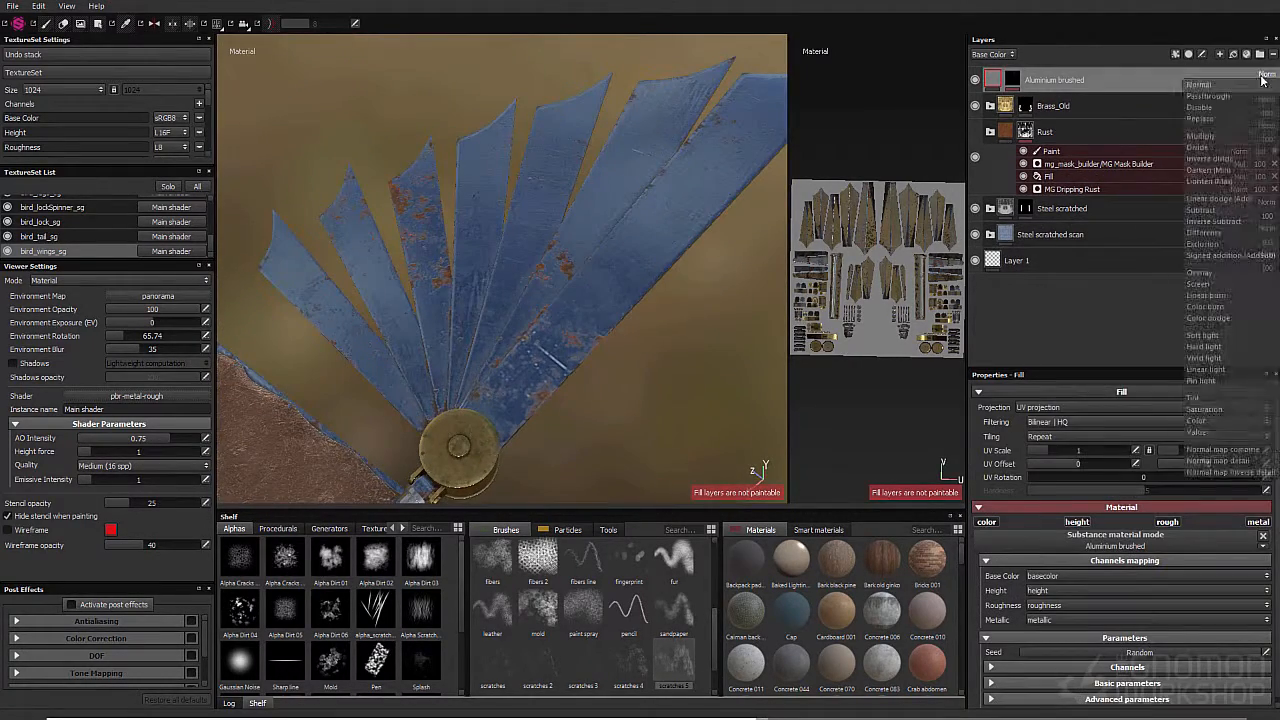
pyautogui.moveTo(620, 197)
pyautogui.keyDown('alt'); pyautogui.mouseDown()
pyautogui.moveTo(586, 174)
pyautogui.moveTo(491, 163)
pyautogui.mouseUp(); pyautogui.keyUp('alt')
pyautogui.click(1012, 81)
pyautogui.click(1037, 101)
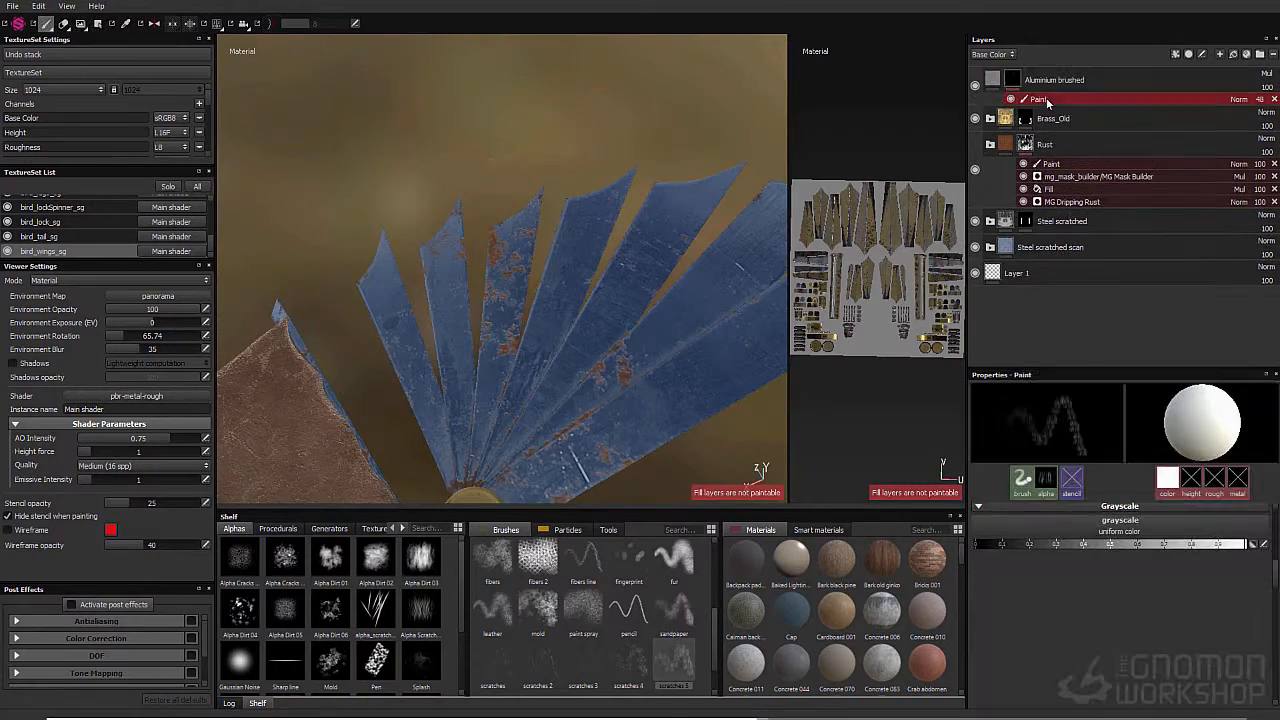
pyautogui.moveTo(510, 247); pyautogui.dragTo(536, 212)
pyautogui.moveTo(456, 284)
pyautogui.keyDown('alt'); pyautogui.mouseDown()
pyautogui.moveTo(384, 232)
pyautogui.moveTo(543, 434)
pyautogui.moveTo(535, 400)
pyautogui.moveTo(690, 490)
pyautogui.moveTo(523, 371)
pyautogui.moveTo(581, 335)
pyautogui.mouseUp(); pyautogui.keyUp('alt')
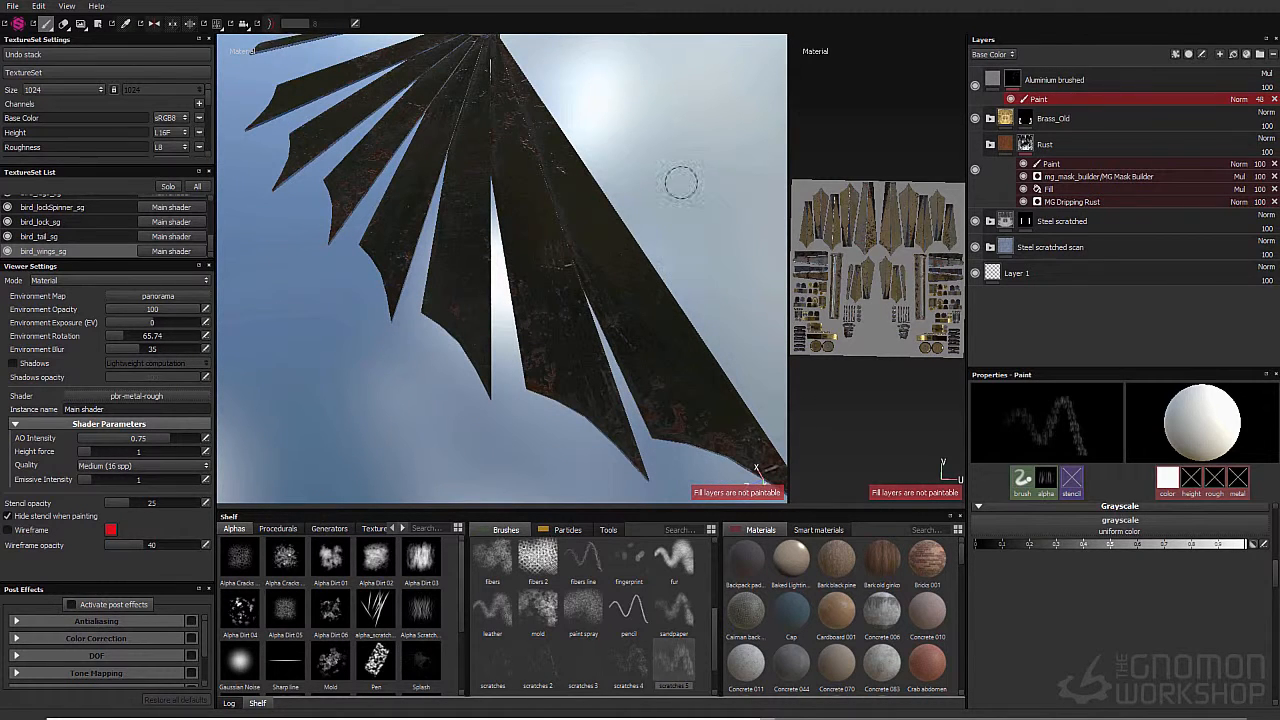
# Step: Save the project as a new version named bird_substance_v008.spp
pyautogui.click(12, 6)
pyautogui.click(12, 6)
pyautogui.click(12, 6)
pyautogui.click(26, 109)
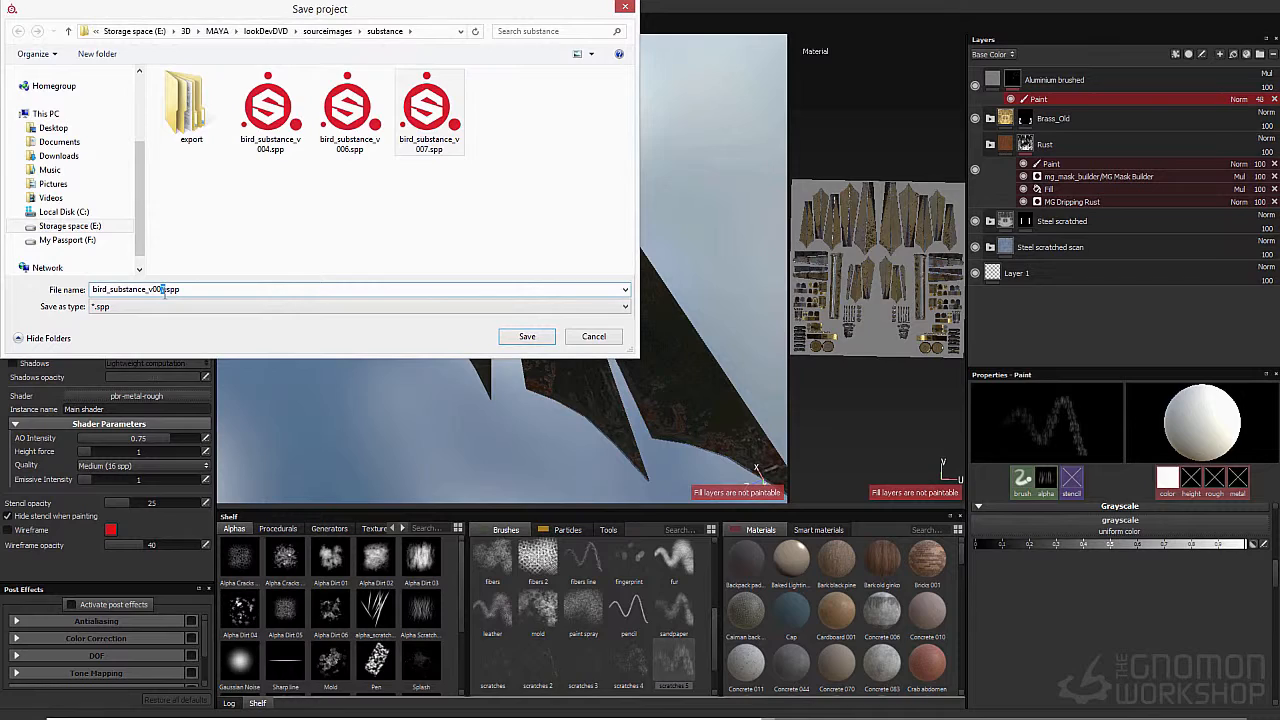
pyautogui.write('8')
pyautogui.press('Return')
# Step: Examine the metal wear on the wings, head, neck and the rear lock plate from several angles
pyautogui.keyDown('alt'); pyautogui.moveTo(560, 380); pyautogui.dragTo(510, 302); pyautogui.keyUp('alt')
pyautogui.keyDown('alt'); pyautogui.moveTo(510, 302); pyautogui.dragTo(612, 328, button='right'); pyautogui.keyUp('alt')
pyautogui.keyDown('alt'); pyautogui.moveTo(612, 328); pyautogui.dragTo(524, 416); pyautogui.keyUp('alt')
pyautogui.keyDown('alt'); pyautogui.moveTo(533, 240); pyautogui.dragTo(506, 360, button='right'); pyautogui.keyUp('alt')
pyautogui.keyDown('alt'); pyautogui.moveTo(506, 360); pyautogui.dragTo(440, 377); pyautogui.keyUp('alt')
pyautogui.keyDown('alt'); pyautogui.moveTo(440, 377); pyautogui.dragTo(600, 345, button='middle'); pyautogui.keyUp('alt')
pyautogui.keyDown('alt'); pyautogui.moveTo(490, 345); pyautogui.dragTo(558, 320, button='right'); pyautogui.keyUp('alt')
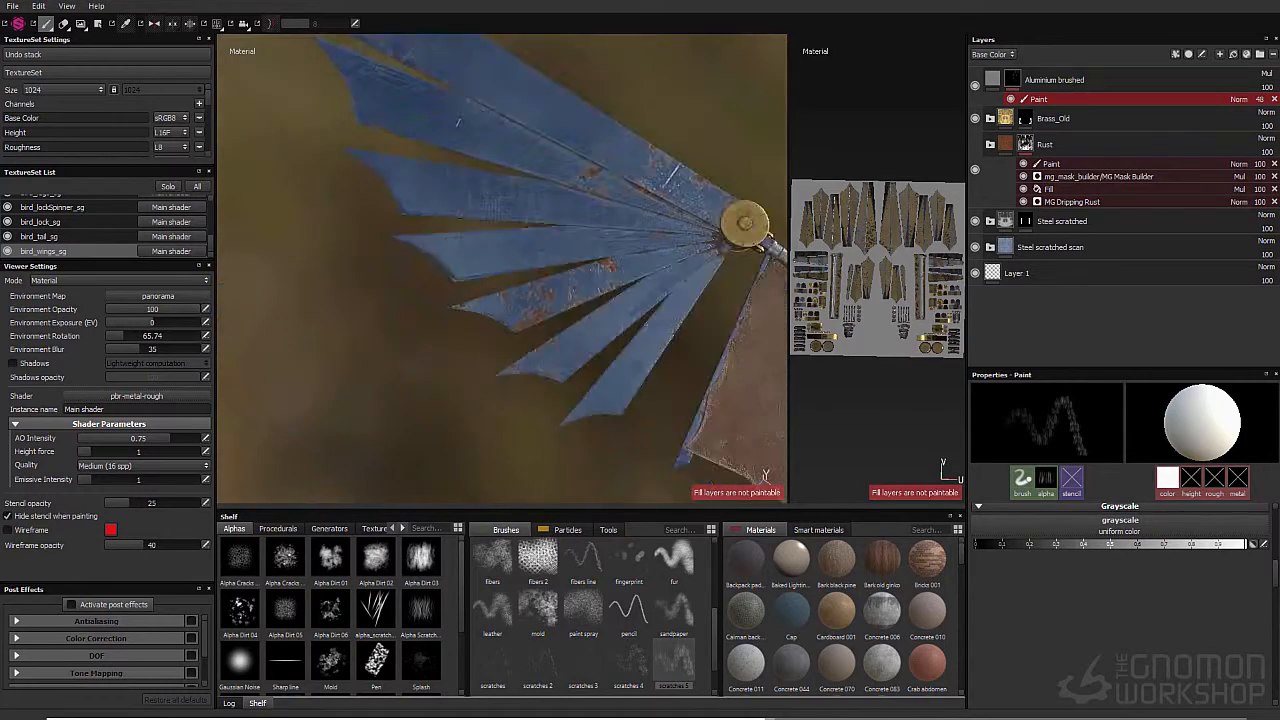
pyautogui.keyDown('alt'); pyautogui.moveTo(558, 320); pyautogui.dragTo(531, 415, button='middle'); pyautogui.keyUp('alt')
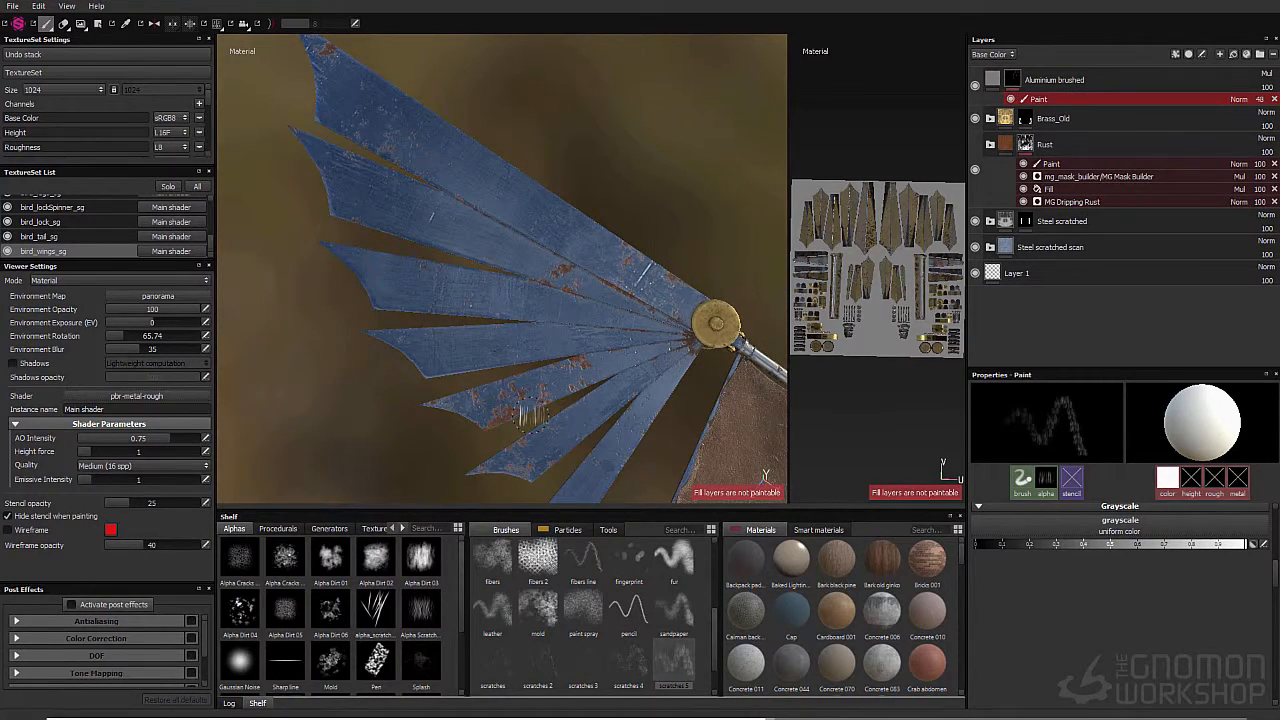
pyautogui.keyDown('alt'); pyautogui.moveTo(531, 415); pyautogui.dragTo(340, 243, button='right'); pyautogui.keyUp('alt')
pyautogui.keyDown('alt'); pyautogui.moveTo(340, 243); pyautogui.dragTo(425, 325); pyautogui.keyUp('alt')
pyautogui.keyDown('alt'); pyautogui.moveTo(425, 325); pyautogui.dragTo(500, 345, button='middle'); pyautogui.keyUp('alt')
pyautogui.keyDown('alt'); pyautogui.moveTo(500, 345); pyautogui.dragTo(584, 255, button='right'); pyautogui.keyUp('alt')
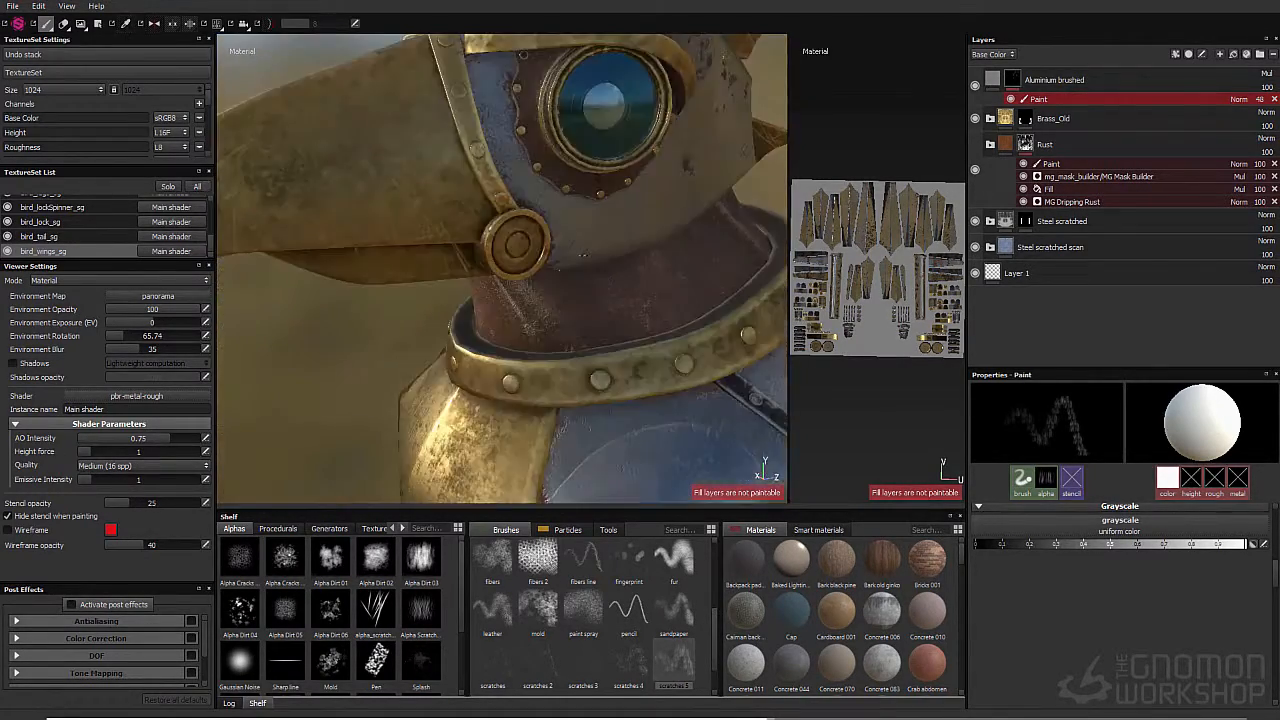
pyautogui.keyDown('alt'); pyautogui.moveTo(584, 255); pyautogui.dragTo(432, 444, button='middle'); pyautogui.keyUp('alt')
pyautogui.keyDown('alt'); pyautogui.moveTo(432, 444); pyautogui.dragTo(345, 410, button='right'); pyautogui.keyUp('alt')
pyautogui.keyDown('alt'); pyautogui.moveTo(345, 410); pyautogui.dragTo(465, 400); pyautogui.keyUp('alt')
pyautogui.keyDown('alt'); pyautogui.moveTo(465, 400); pyautogui.dragTo(369, 323, button='middle'); pyautogui.keyUp('alt')
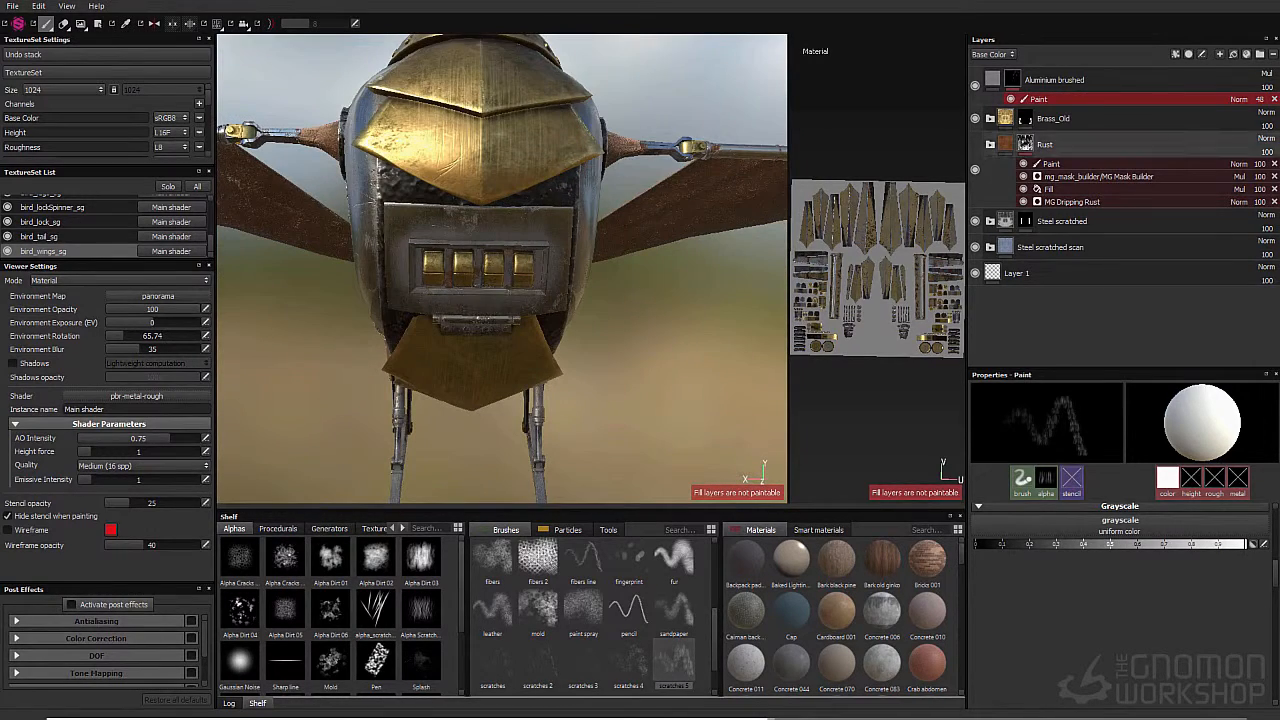
# Step: Isolate bird_lockSpinner_sg and remove the ambient occlusion map from the MG Dripping Rust generator in Brass_Old's Oxydation mask
pyautogui.click(62, 207)
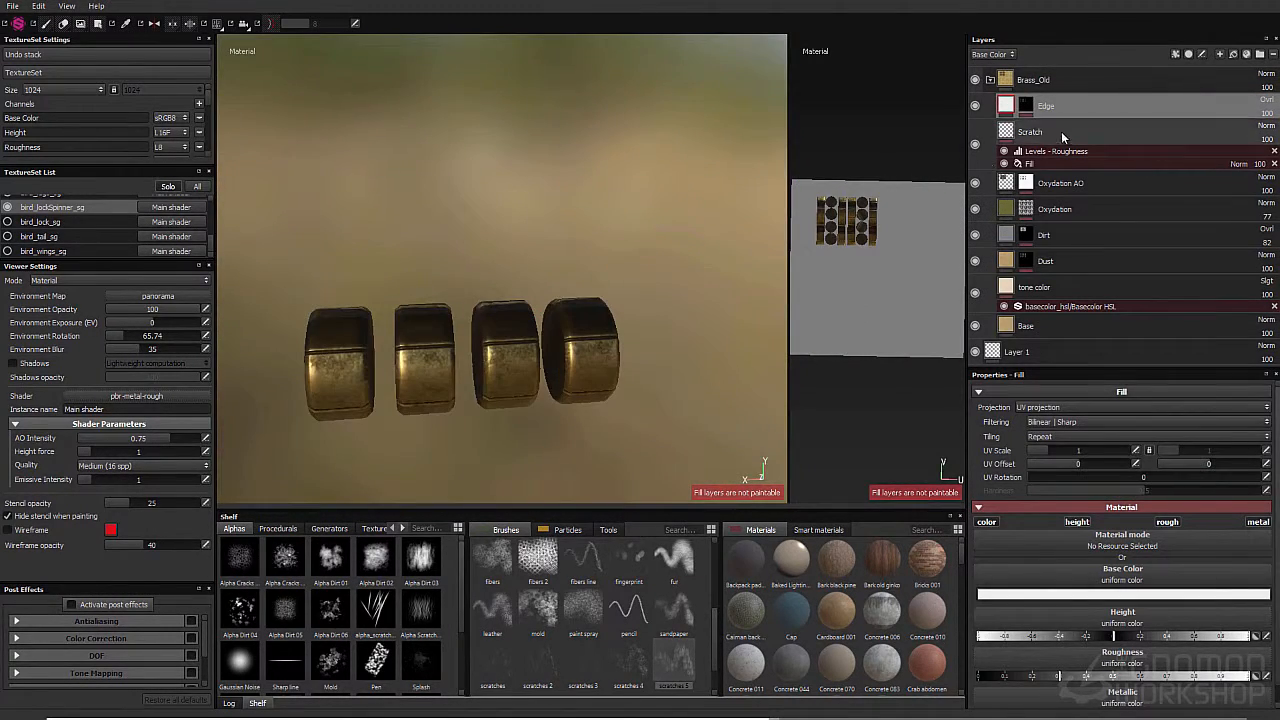
pyautogui.click(1061, 131)
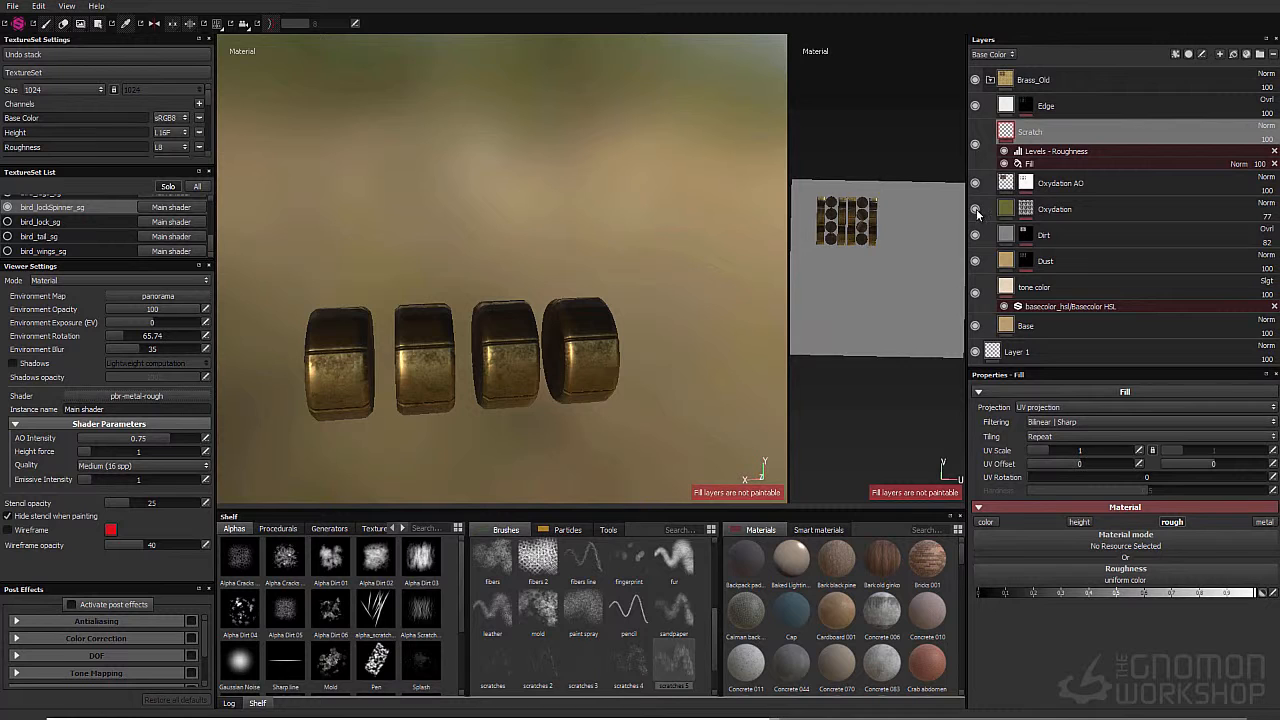
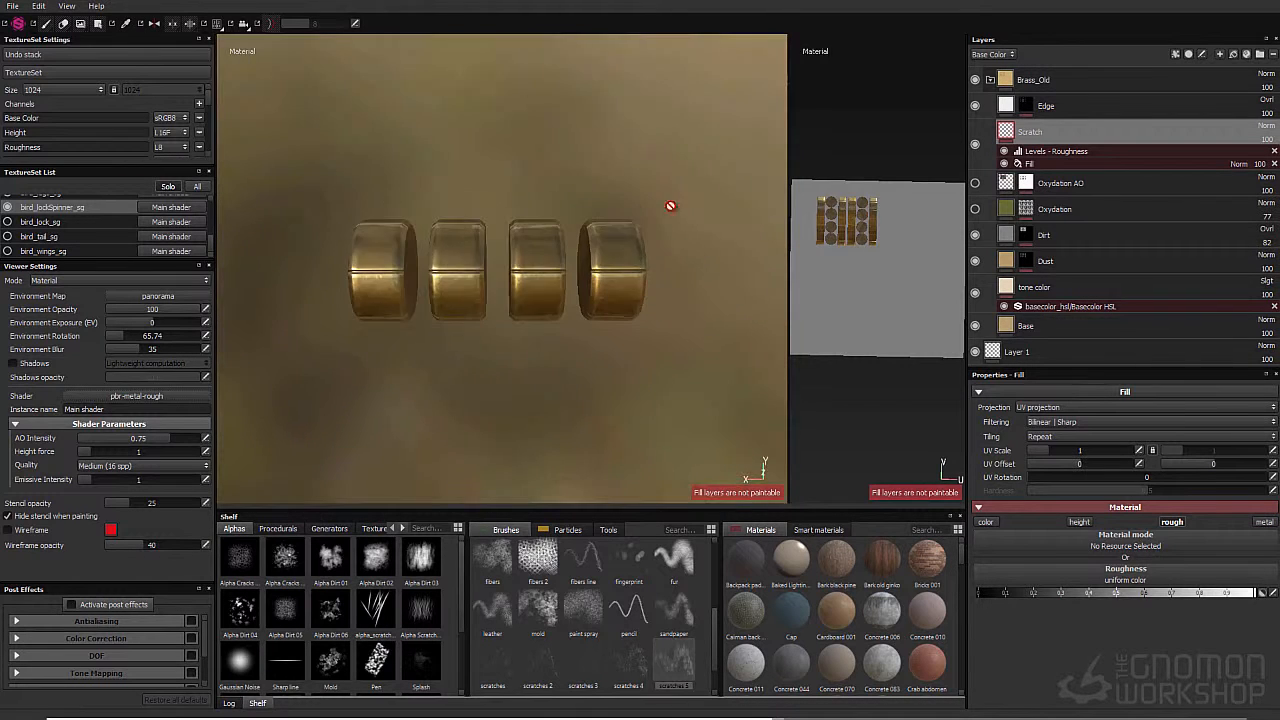
pyautogui.click(1025, 209)
pyautogui.click(1100, 241)
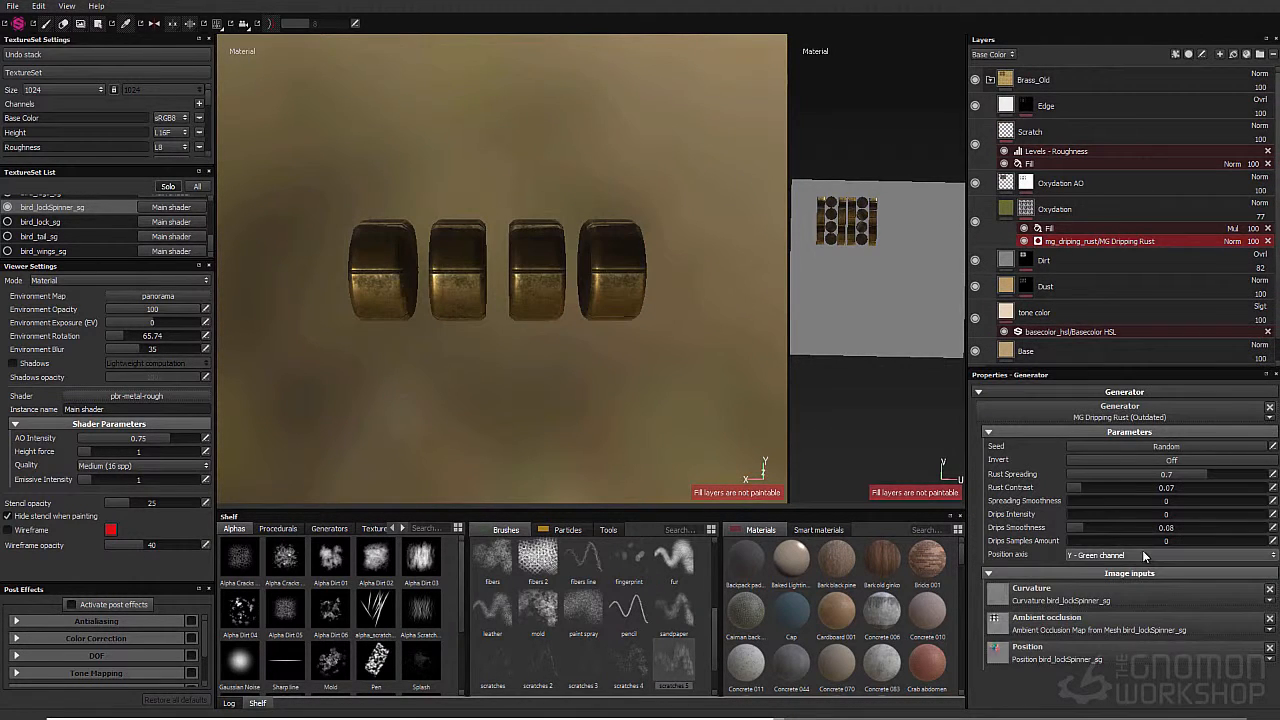
# Step: Remove the ambient occlusion maps from the MG Dripping Rust and MG Dirt generators in the Oxydation AO mask
pyautogui.click(1026, 185)
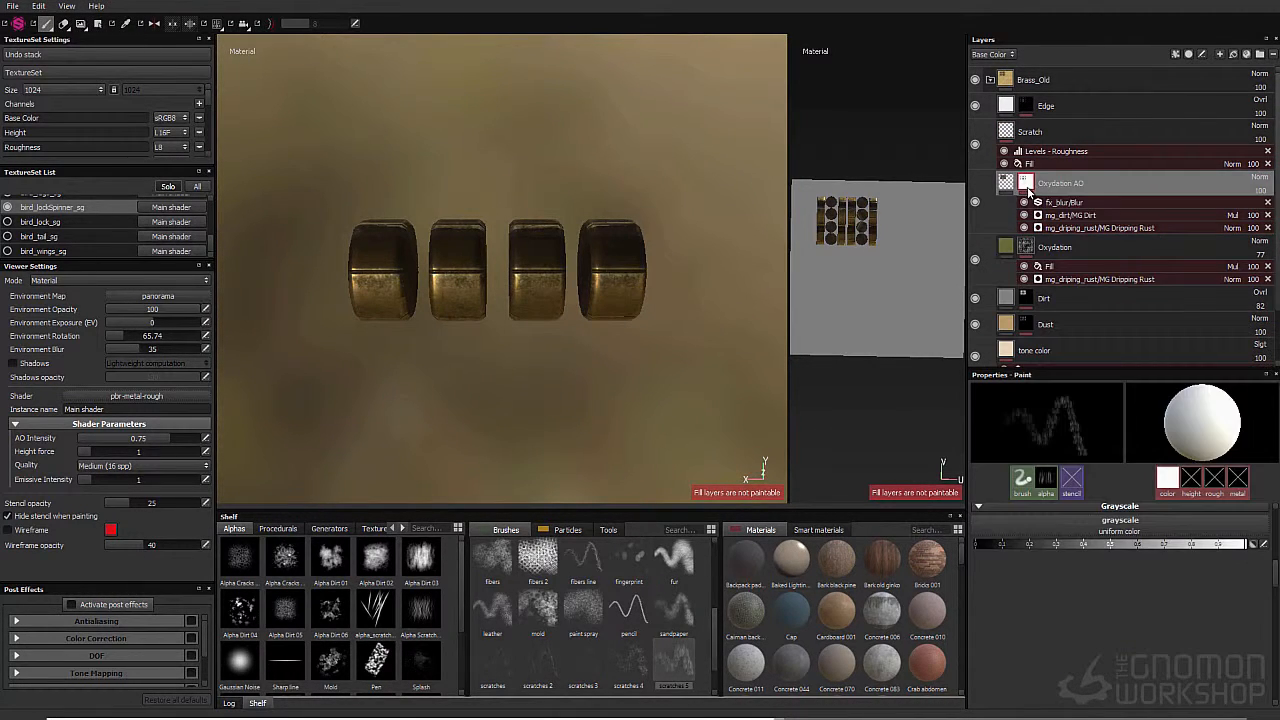
pyautogui.click(1068, 228)
pyautogui.click(1270, 622)
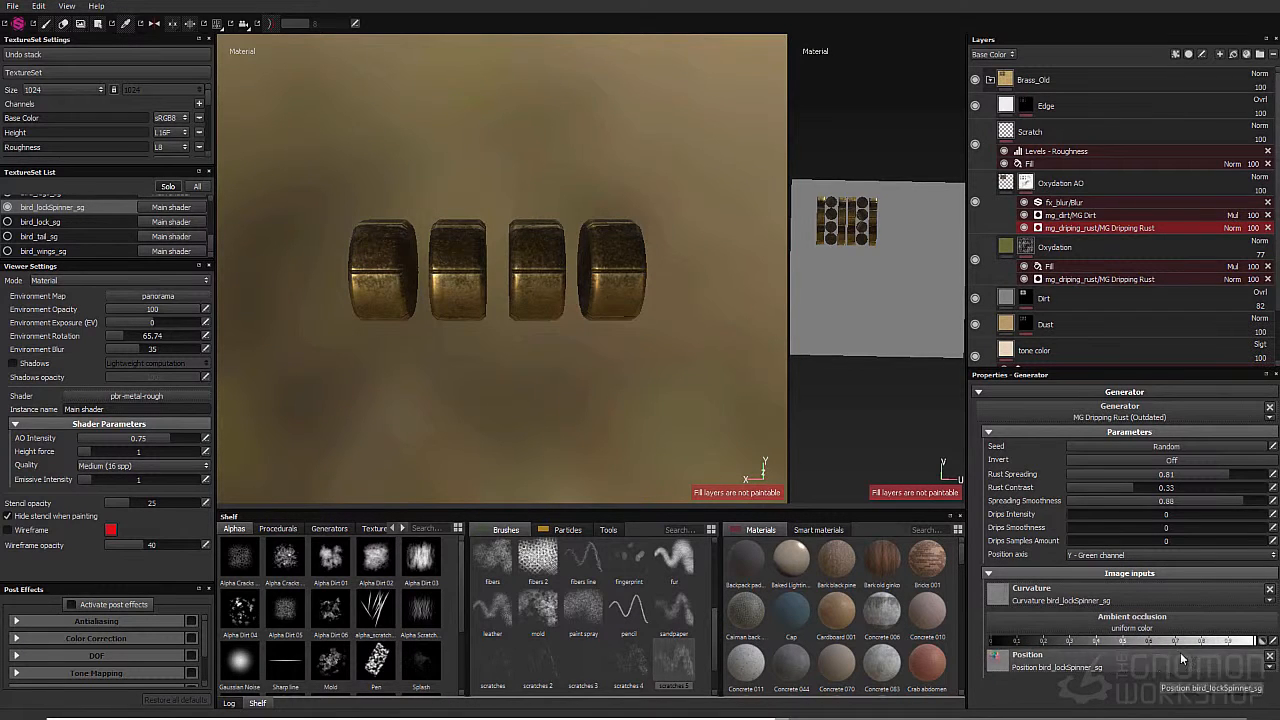
pyautogui.moveTo(1010, 294)
pyautogui.click(1058, 216)
pyautogui.click(1270, 576)
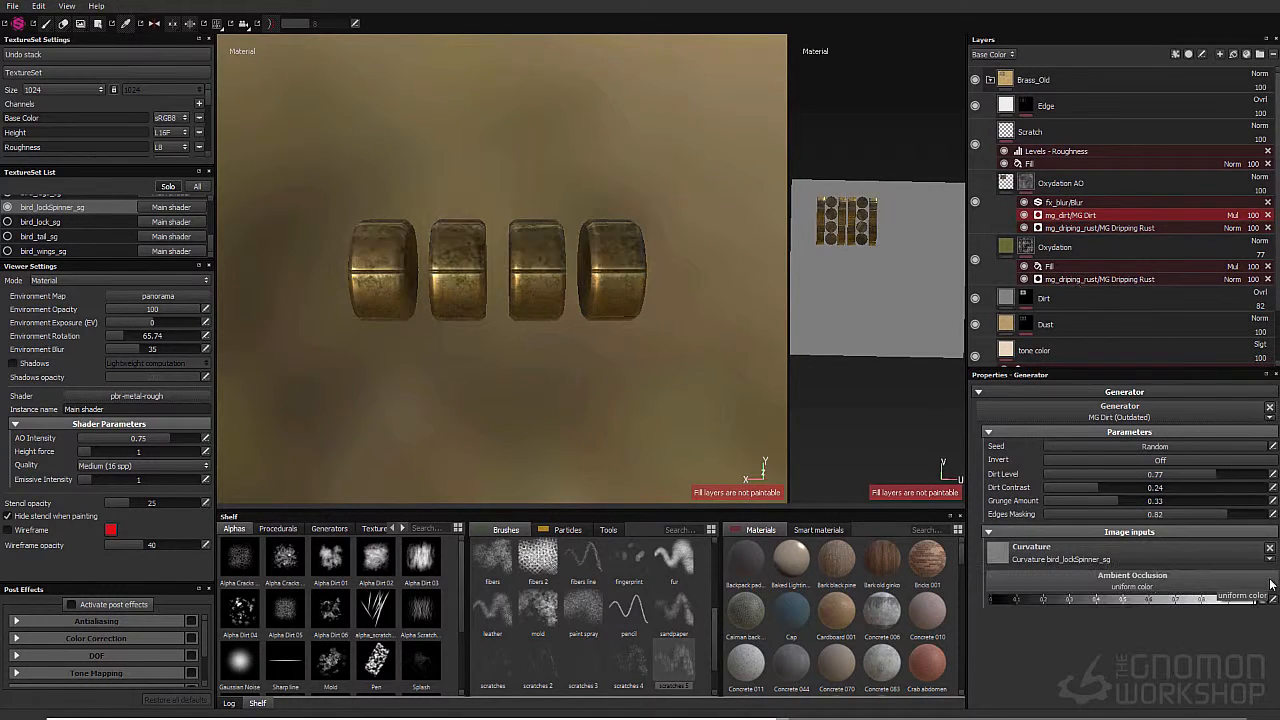
pyautogui.keyDown('alt'); pyautogui.moveTo(556, 372); pyautogui.dragTo(472, 303); pyautogui.keyUp('alt')
# Step: Collapse the Brass_Old folder and show all texture sets to check the spinner wheels in the lock plate
pyautogui.click(991, 80)
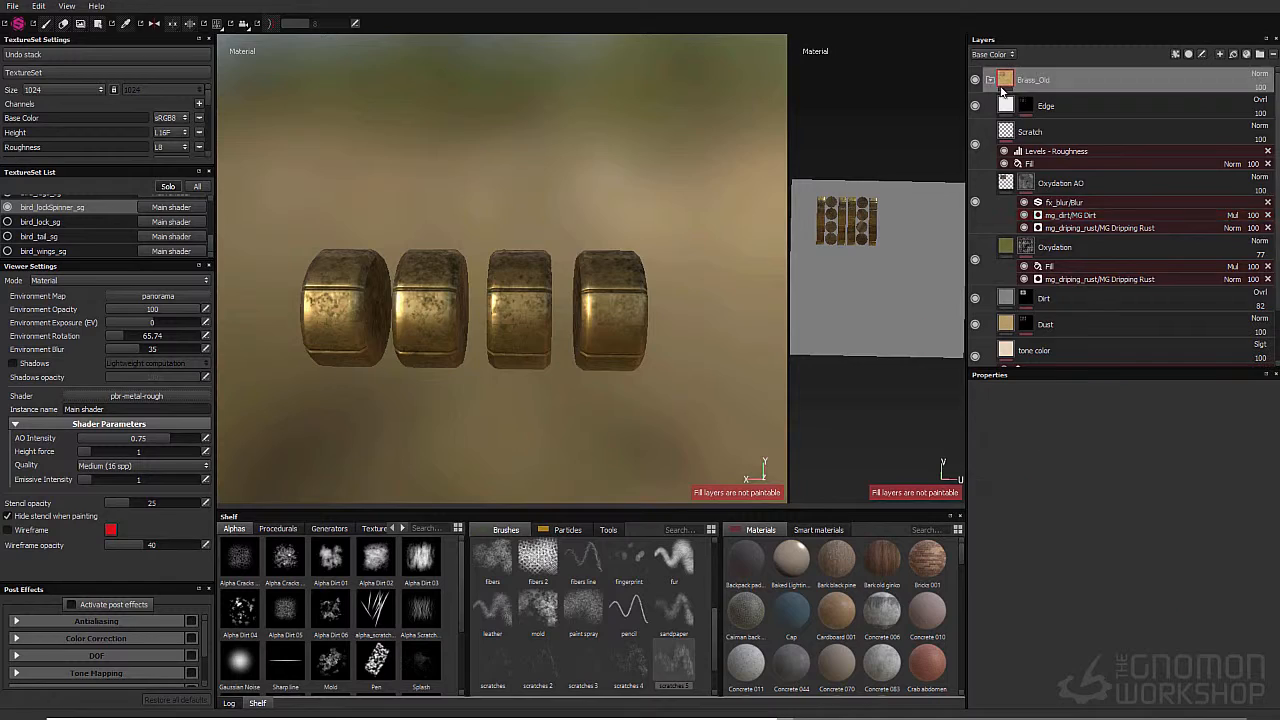
pyautogui.scroll(1, 58, 235)
pyautogui.click(190, 189)
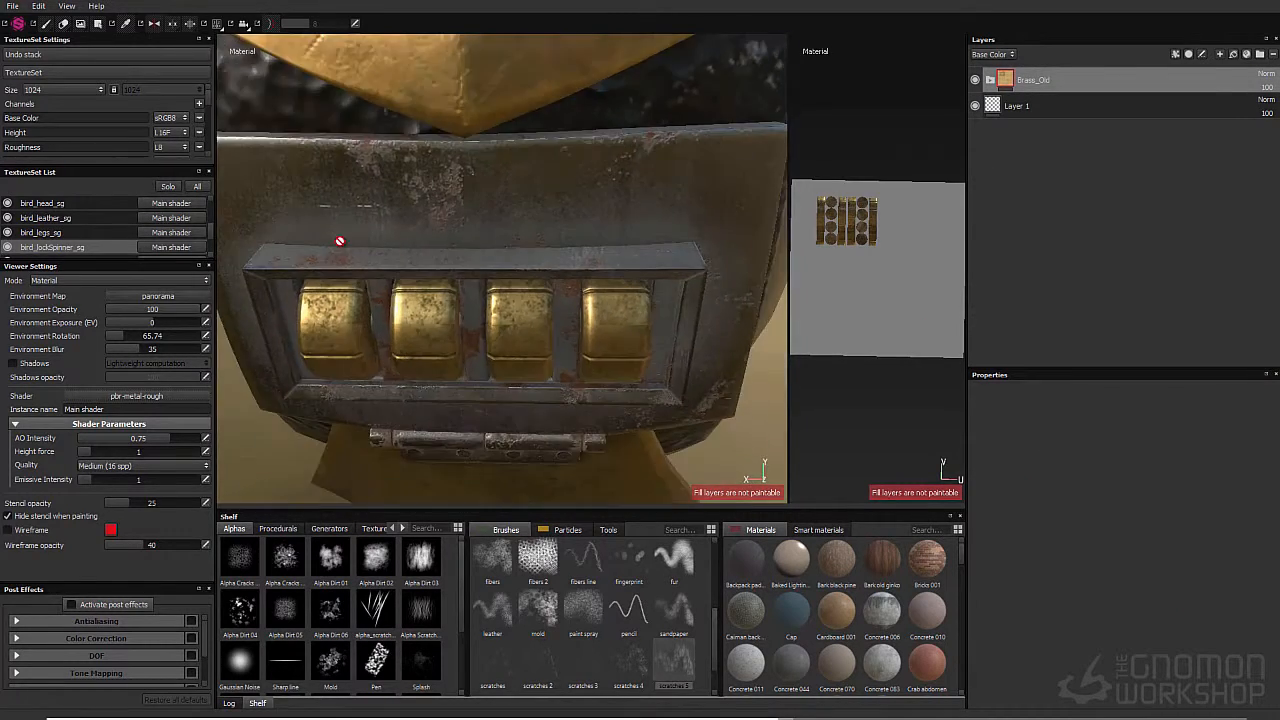
pyautogui.keyDown('alt'); pyautogui.moveTo(340, 240); pyautogui.dragTo(562, 254); pyautogui.keyUp('alt')
pyautogui.click(329, 528)
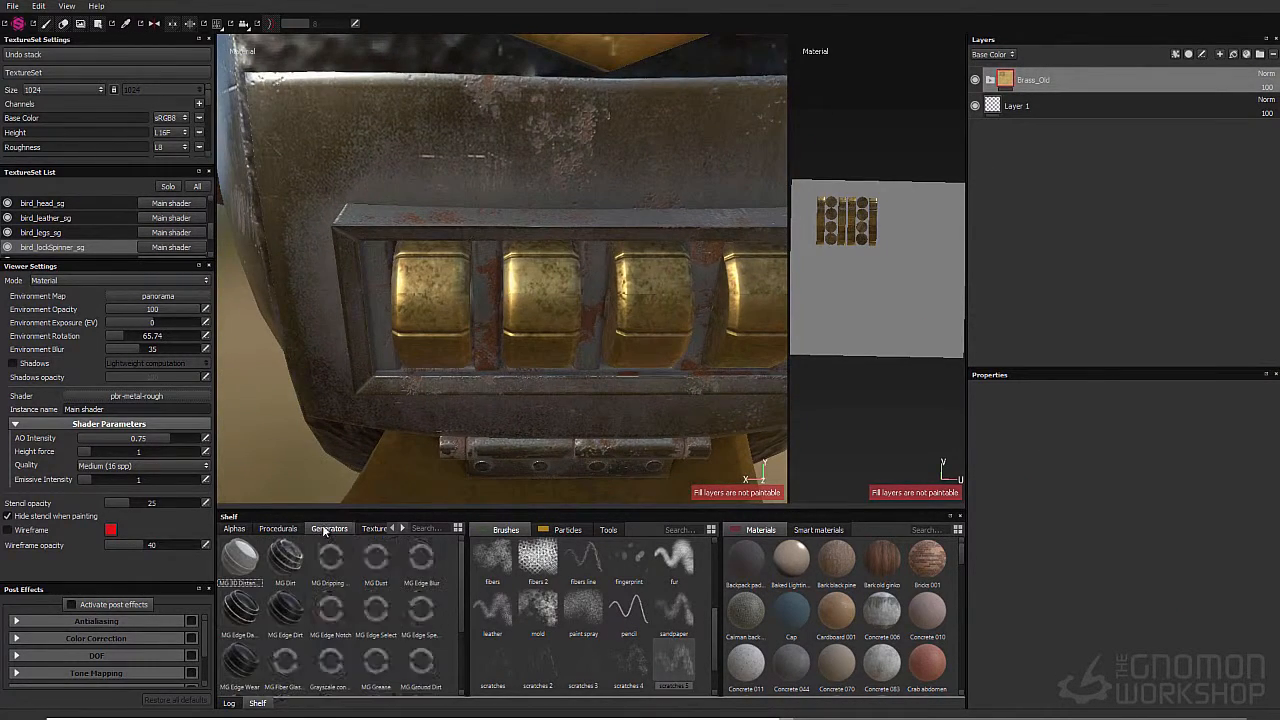
pyautogui.click(403, 528)
pyautogui.click(395, 528)
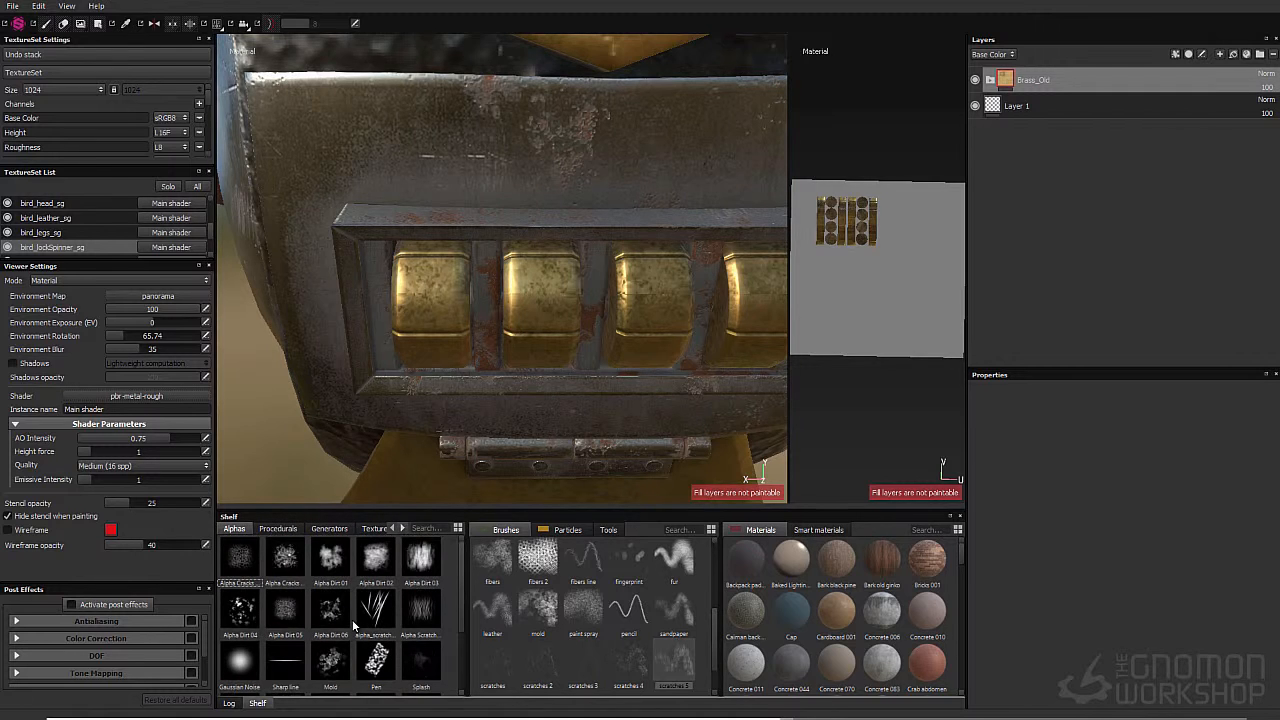
pyautogui.rightClick(1080, 258)
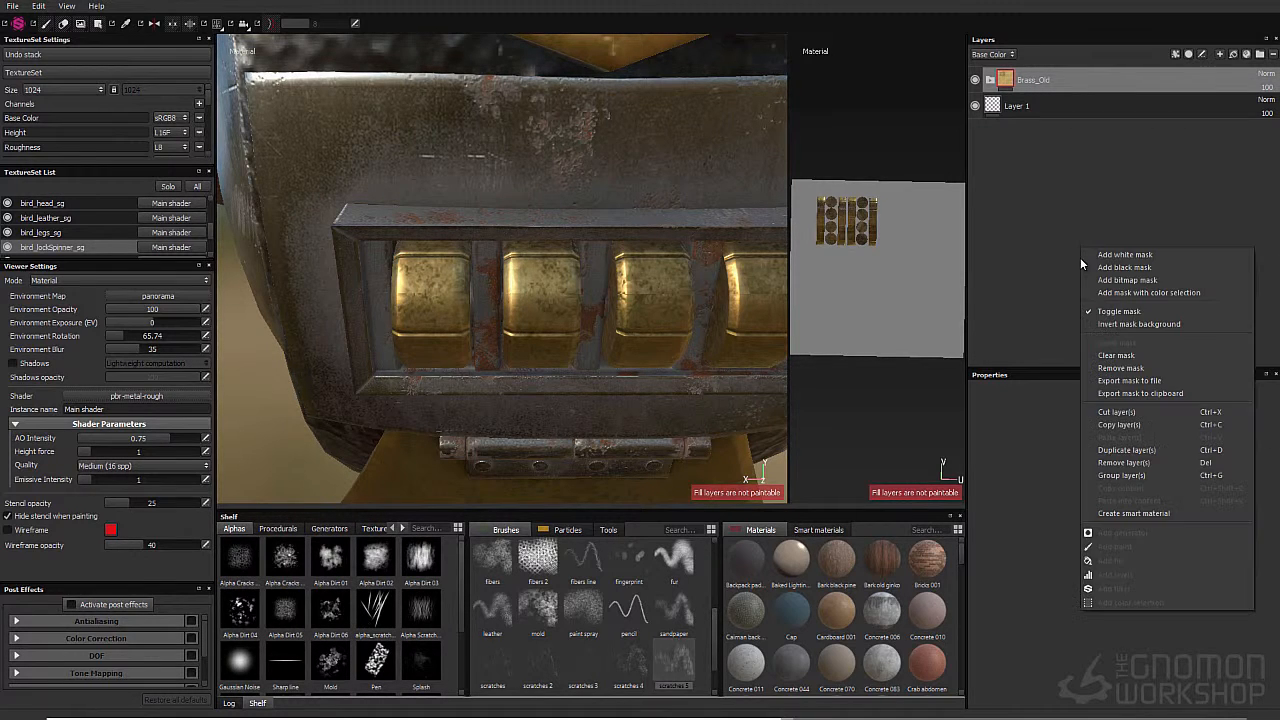
pyautogui.click(1077, 203)
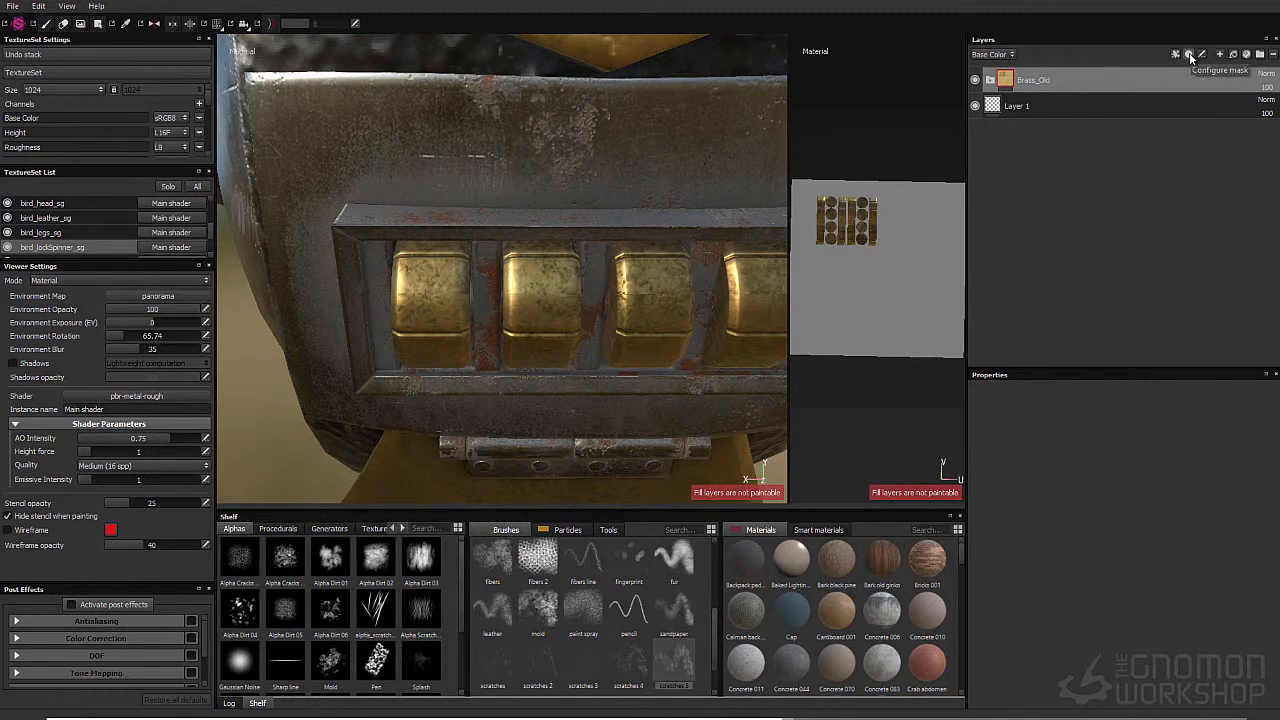
pyautogui.click(990, 80)
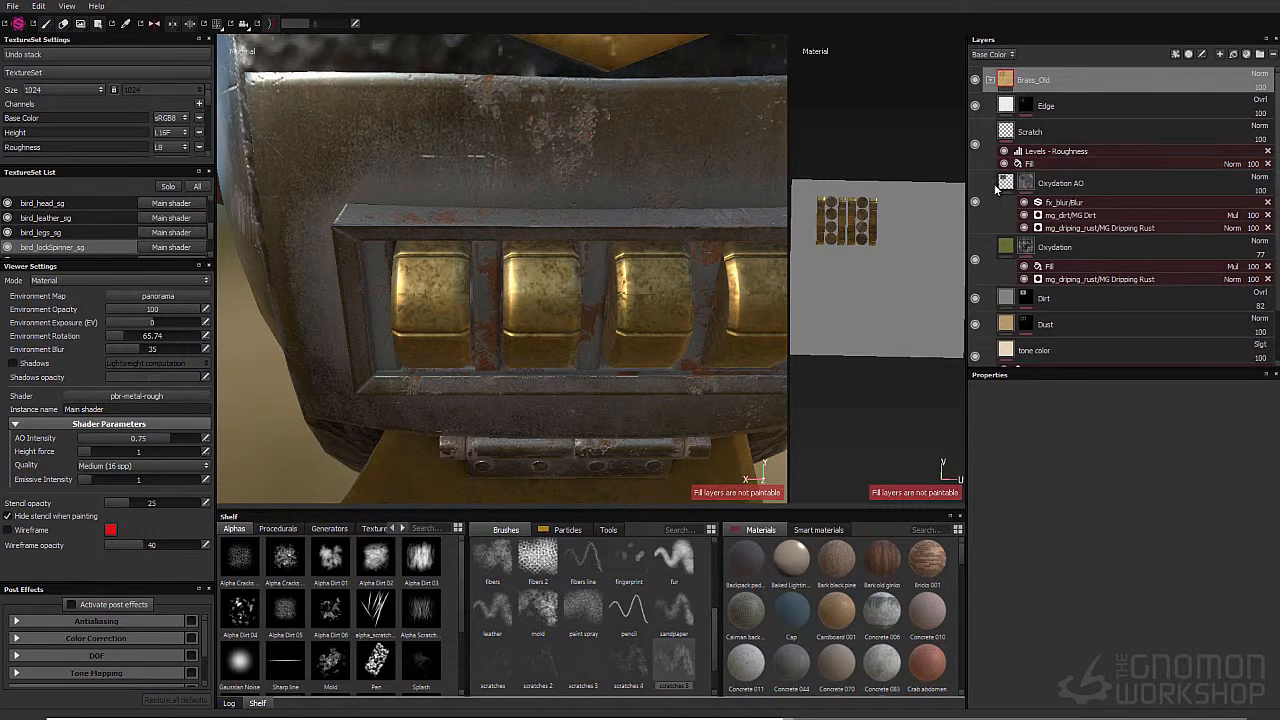
pyautogui.click(1088, 228)
pyautogui.click(1157, 625)
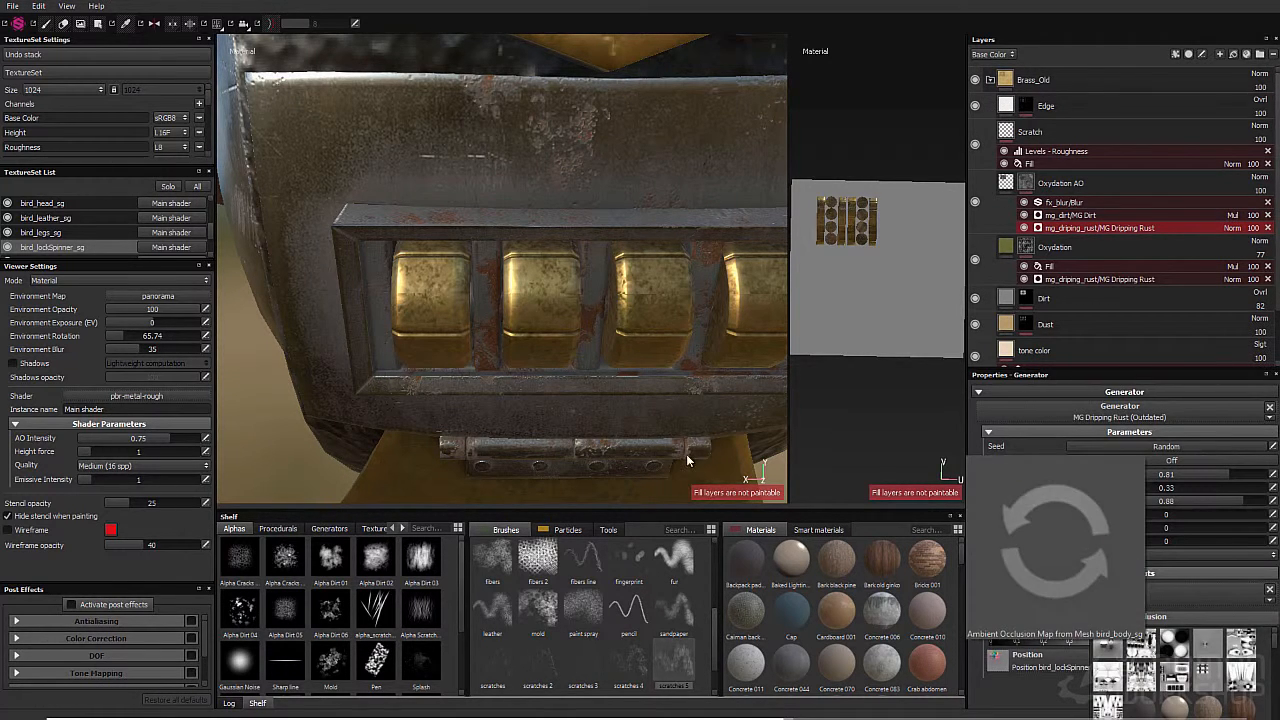
# Step: Copy the Brass layer from bird_head_sg to above Brass_Old in bird_lockSpinner_sg and give it a new black mask with a Paint effect
pyautogui.click(59, 207)
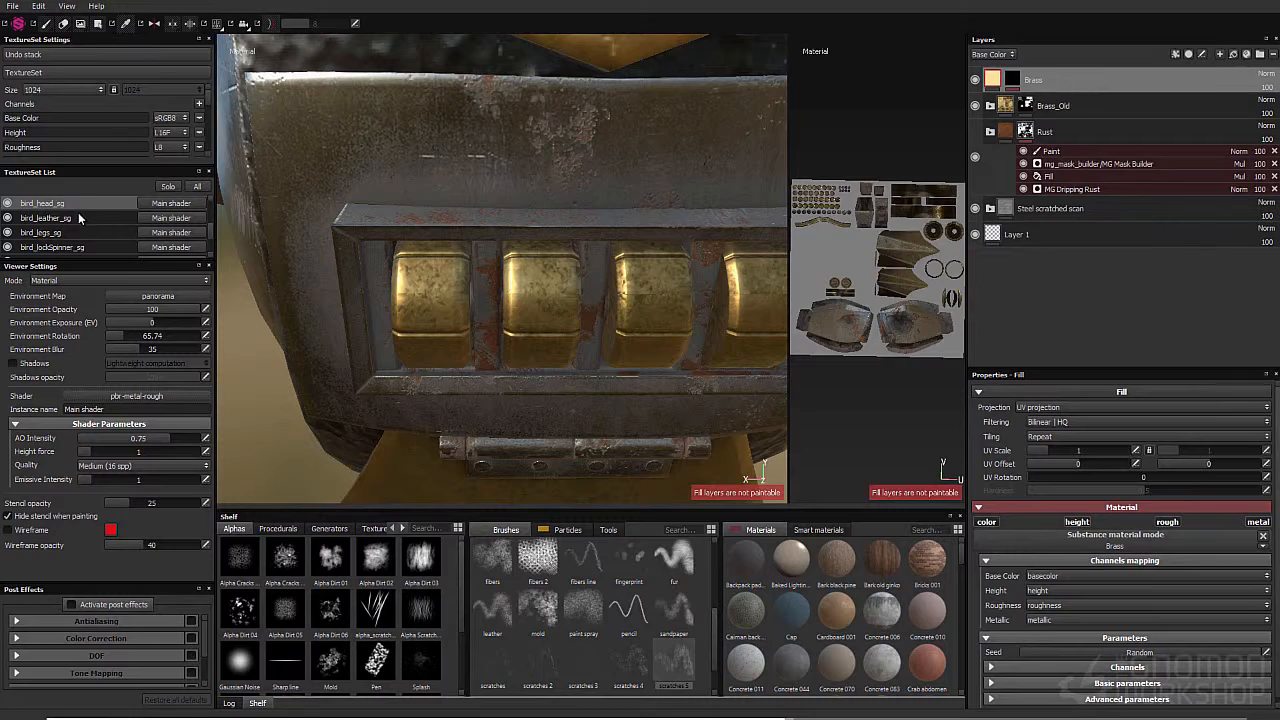
pyautogui.click(60, 247)
pyautogui.rightClick(1016, 78)
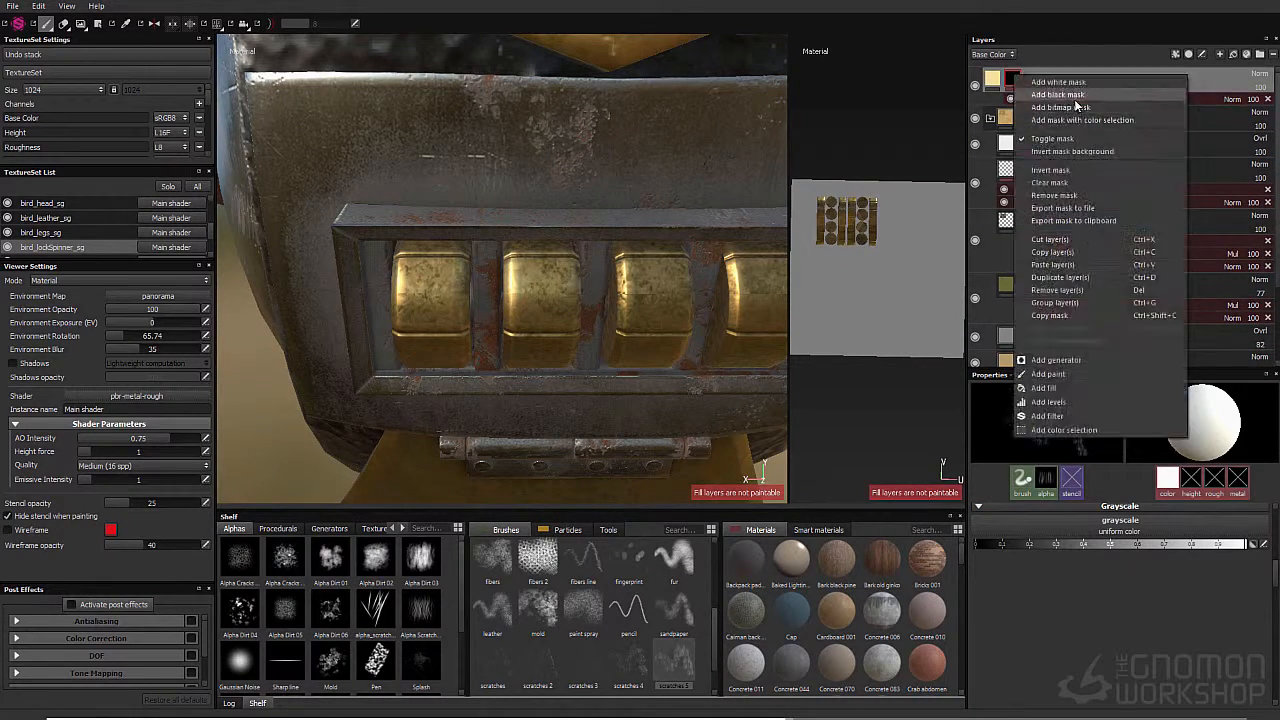
pyautogui.click(1076, 99)
pyautogui.rightClick(1014, 78)
pyautogui.click(1053, 374)
# Step: Isolate the lock spinners and paint scratches around the rim of the first wheel with a resized scratch brush
pyautogui.hotkey('alt', 'q')
pyautogui.keyDown('ctrl'); pyautogui.moveTo(444, 293); pyautogui.dragTo(428, 290, button='right'); pyautogui.keyUp('ctrl')
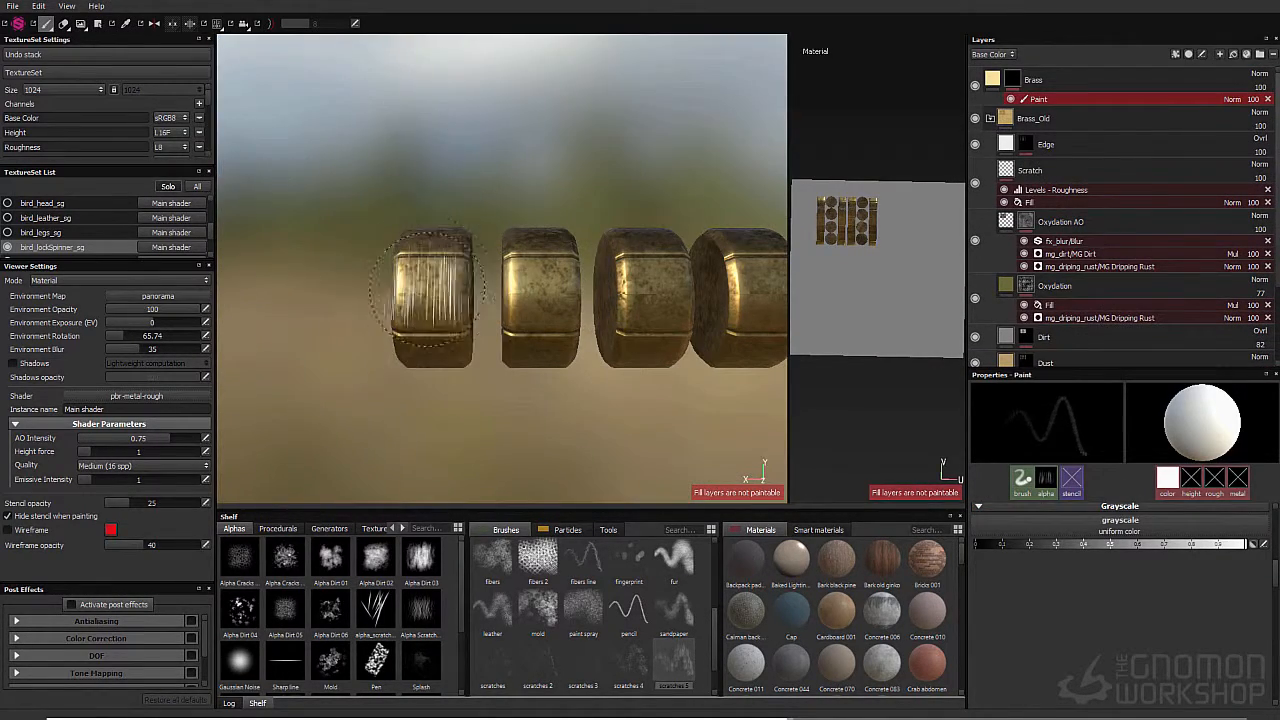
pyautogui.click(428, 290)
pyautogui.moveTo(430, 290)
pyautogui.keyDown('alt'); pyautogui.mouseDown()
pyautogui.moveTo(440, 235)
pyautogui.moveTo(466, 260)
pyautogui.mouseUp(); pyautogui.keyUp('alt')
pyautogui.keyDown('alt'); pyautogui.moveTo(466, 320); pyautogui.dragTo(474, 215); pyautogui.keyUp('alt')
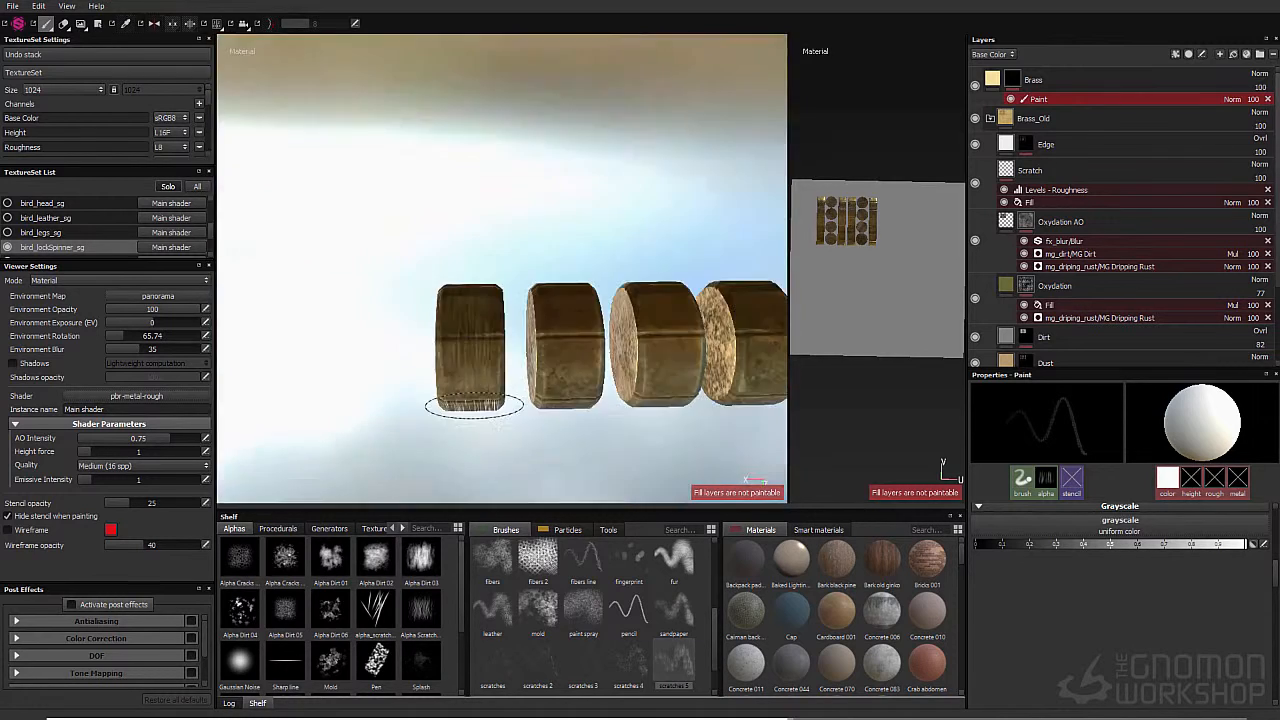
pyautogui.keyDown('alt'); pyautogui.moveTo(474, 406); pyautogui.dragTo(480, 295); pyautogui.keyUp('alt')
pyautogui.keyDown('alt'); pyautogui.moveTo(484, 345); pyautogui.dragTo(492, 235); pyautogui.keyUp('alt')
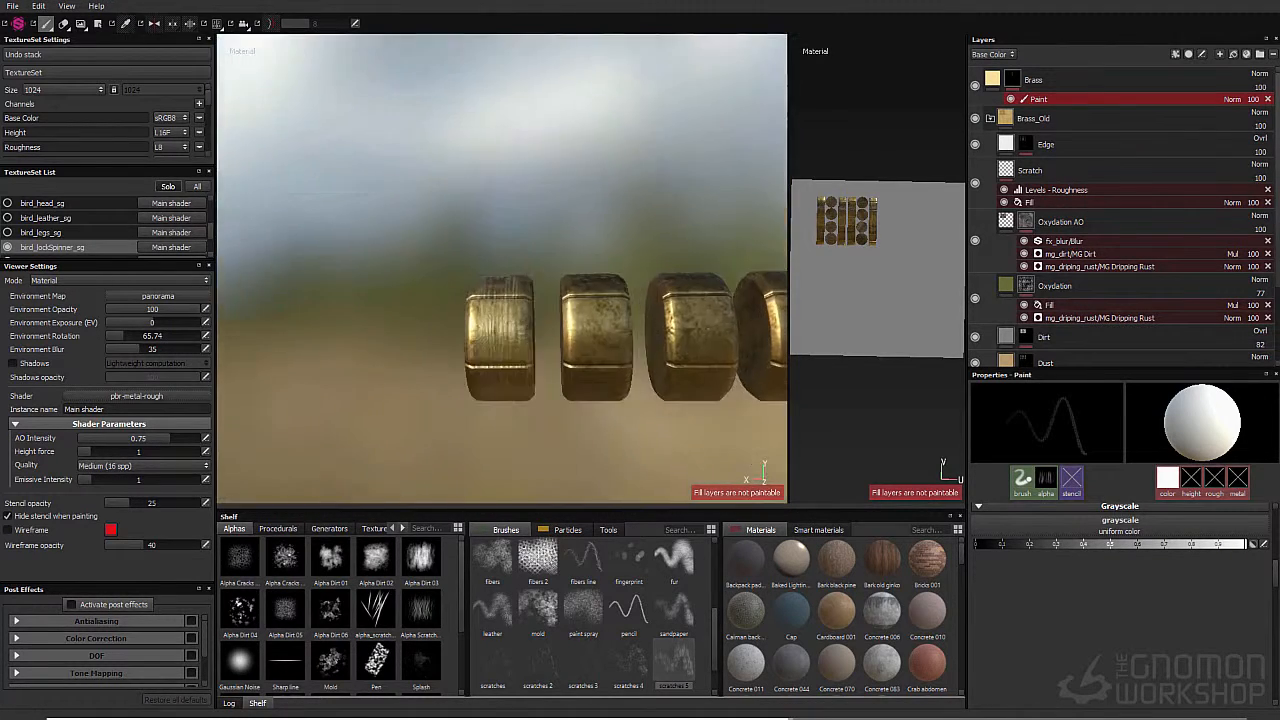
pyautogui.keyDown('alt'); pyautogui.moveTo(598, 402); pyautogui.dragTo(531, 402, button='middle'); pyautogui.keyUp('alt')
pyautogui.moveTo(531, 400); pyautogui.dragTo(530, 335)
pyautogui.keyDown('alt'); pyautogui.moveTo(530, 400); pyautogui.dragTo(520, 330); pyautogui.keyUp('alt')
pyautogui.keyDown('alt'); pyautogui.moveTo(517, 437); pyautogui.dragTo(519, 350); pyautogui.keyUp('alt')
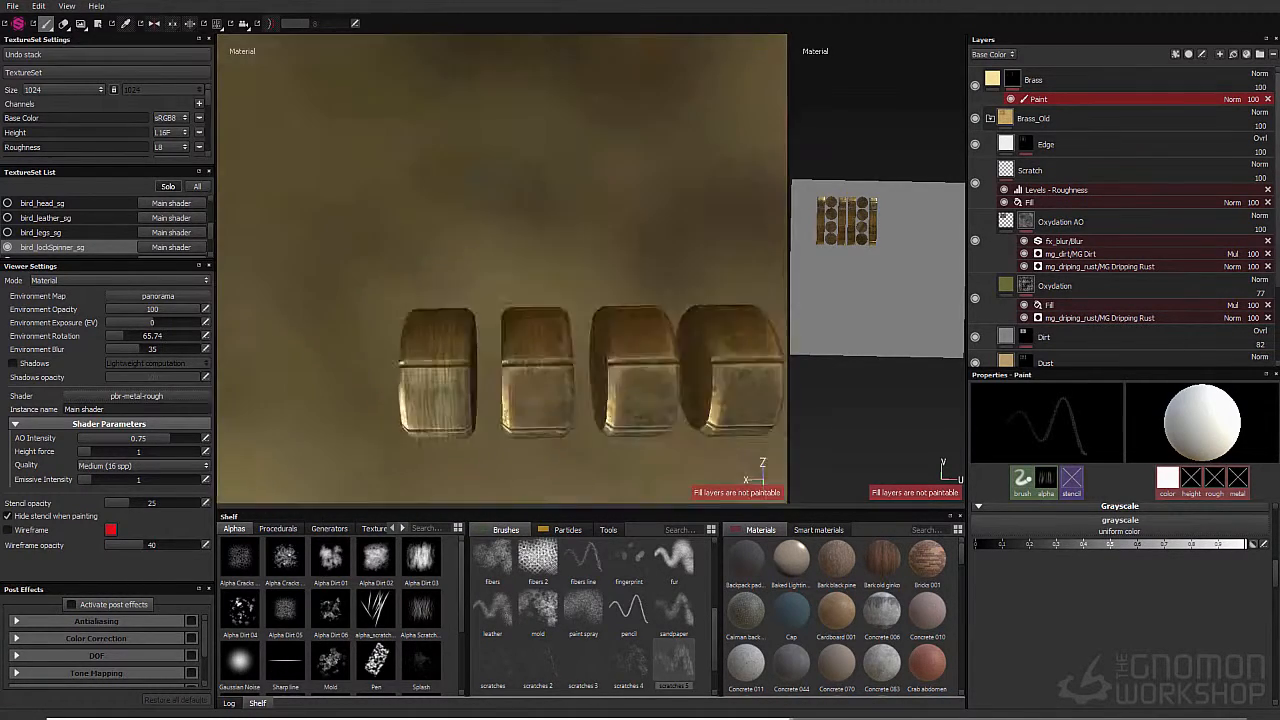
# Step: Paint matching scratches around the rim of the second spinner wheel
pyautogui.keyDown('alt'); pyautogui.moveTo(541, 368); pyautogui.dragTo(543, 271, button='middle'); pyautogui.keyUp('alt')
pyautogui.keyDown('alt'); pyautogui.moveTo(690, 450); pyautogui.dragTo(691, 400); pyautogui.keyUp('alt')
pyautogui.keyDown('alt'); pyautogui.moveTo(691, 400); pyautogui.dragTo(653, 397, button='middle'); pyautogui.keyUp('alt')
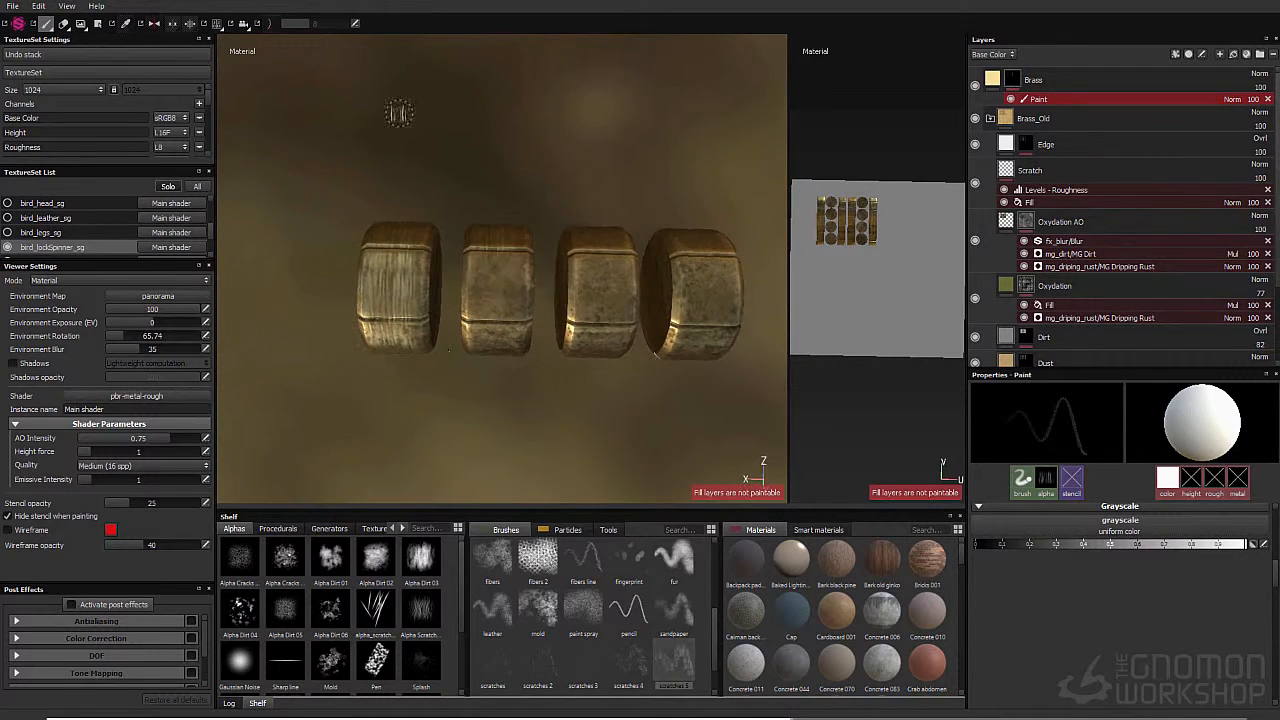
pyautogui.keyDown('alt'); pyautogui.moveTo(499, 352); pyautogui.dragTo(497, 420); pyautogui.keyUp('alt')
pyautogui.keyDown('alt'); pyautogui.moveTo(623, 476); pyautogui.dragTo(625, 394, button='middle'); pyautogui.keyUp('alt')
pyautogui.moveTo(560, 420)
pyautogui.keyDown('alt'); pyautogui.mouseDown()
pyautogui.moveTo(558, 350)
pyautogui.moveTo(503, 423)
pyautogui.mouseUp(); pyautogui.keyUp('alt')
pyautogui.click(509, 286)
pyautogui.keyDown('alt'); pyautogui.moveTo(600, 423); pyautogui.dragTo(545, 421, button='middle'); pyautogui.keyUp('alt')
pyautogui.keyDown('alt'); pyautogui.moveTo(545, 421); pyautogui.dragTo(543, 370); pyautogui.keyUp('alt')
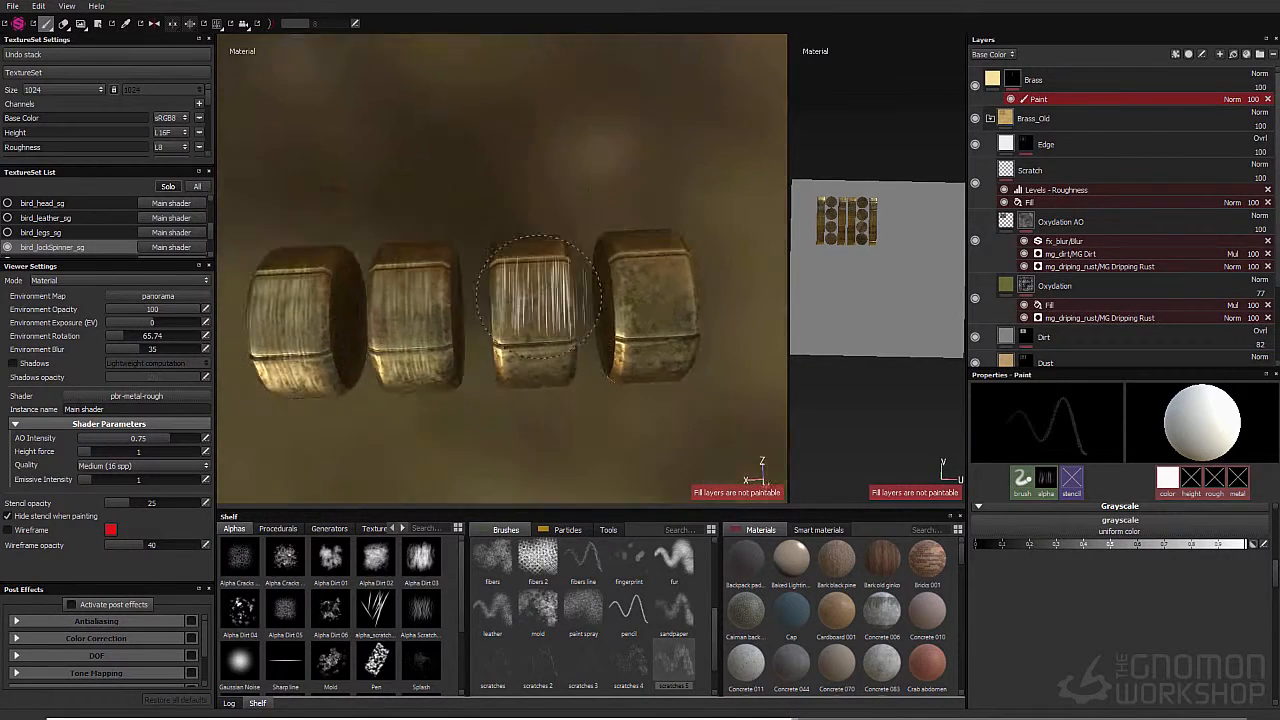
# Step: Paint scratches around the third and fourth spinner wheels and show all texture sets again
pyautogui.click(539, 297)
pyautogui.keyDown('alt'); pyautogui.moveTo(668, 214); pyautogui.dragTo(686, 206); pyautogui.keyUp('alt')
pyautogui.keyDown('alt'); pyautogui.moveTo(545, 400); pyautogui.dragTo(600, 349); pyautogui.keyUp('alt')
pyautogui.click(540, 290)
pyautogui.keyDown('alt'); pyautogui.moveTo(600, 300); pyautogui.dragTo(598, 385); pyautogui.keyUp('alt')
pyautogui.moveTo(625, 160)
pyautogui.keyDown('alt'); pyautogui.mouseDown()
pyautogui.moveTo(628, 240)
pyautogui.moveTo(600, 200)
pyautogui.mouseUp(); pyautogui.keyUp('alt')
pyautogui.keyDown('alt'); pyautogui.moveTo(540, 440); pyautogui.dragTo(520, 374); pyautogui.keyUp('alt')
pyautogui.keyDown('alt'); pyautogui.moveTo(520, 374); pyautogui.dragTo(522, 455, button='middle'); pyautogui.keyUp('alt')
pyautogui.moveTo(537, 360)
pyautogui.keyDown('alt'); pyautogui.mouseDown()
pyautogui.moveTo(542, 380)
pyautogui.moveTo(533, 325)
pyautogui.mouseUp(); pyautogui.keyUp('alt')
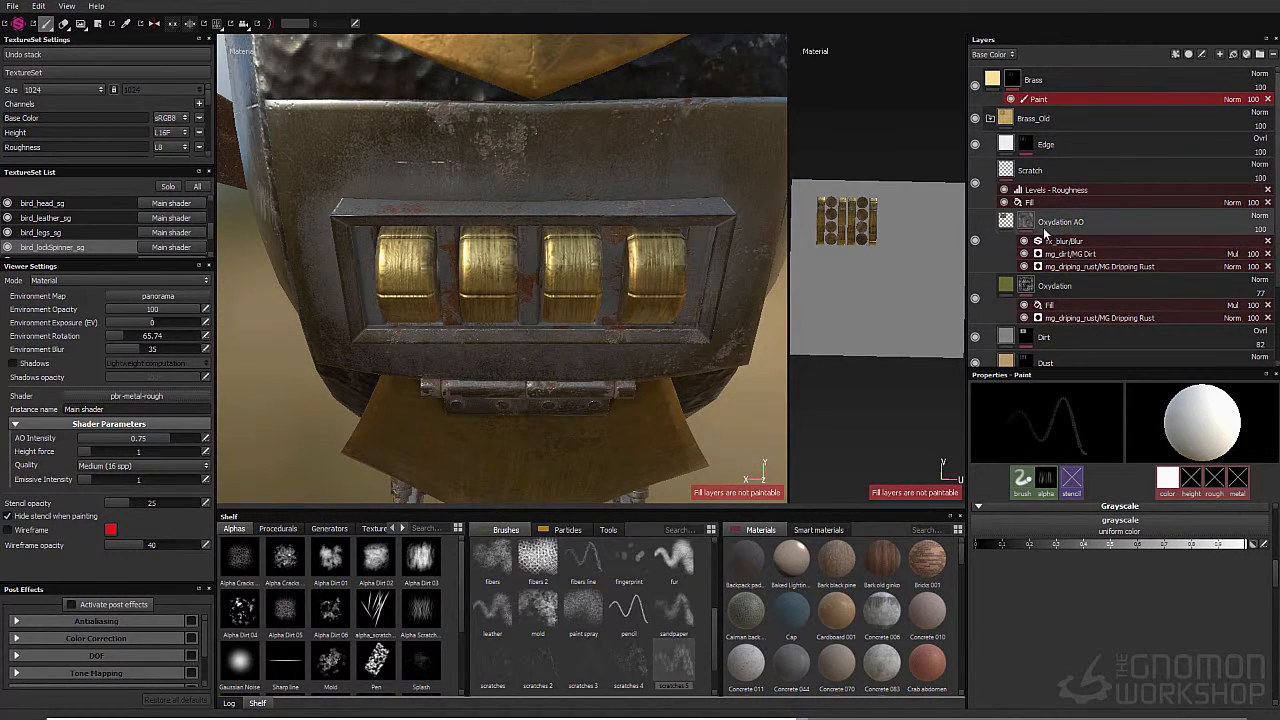
# Step: Disable the Oxydation mask's Fill and set its MG Dripping Rust to spreading 0.69, contrast 0.6, drips smoothness 0.1 and drips samples 16
pyautogui.click(1062, 319)
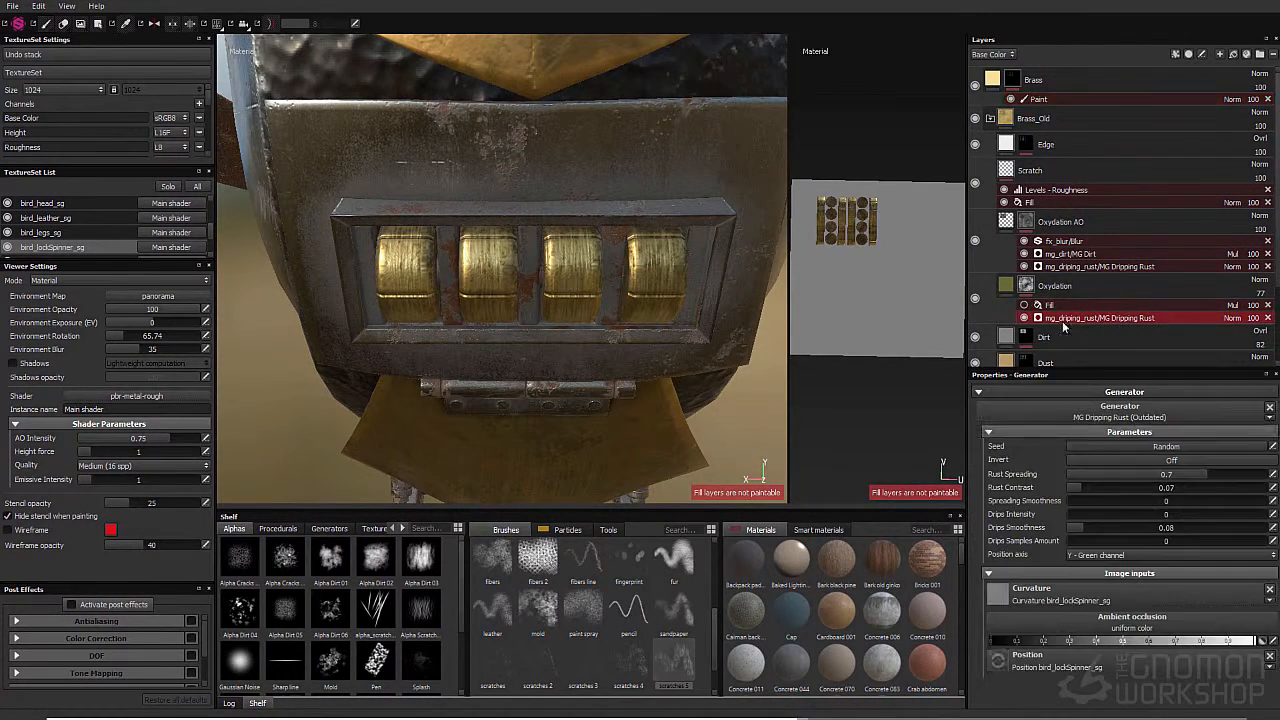
pyautogui.moveTo(1203, 492); pyautogui.dragTo(1204, 492)
pyautogui.moveTo(1090, 487); pyautogui.dragTo(1187, 509)
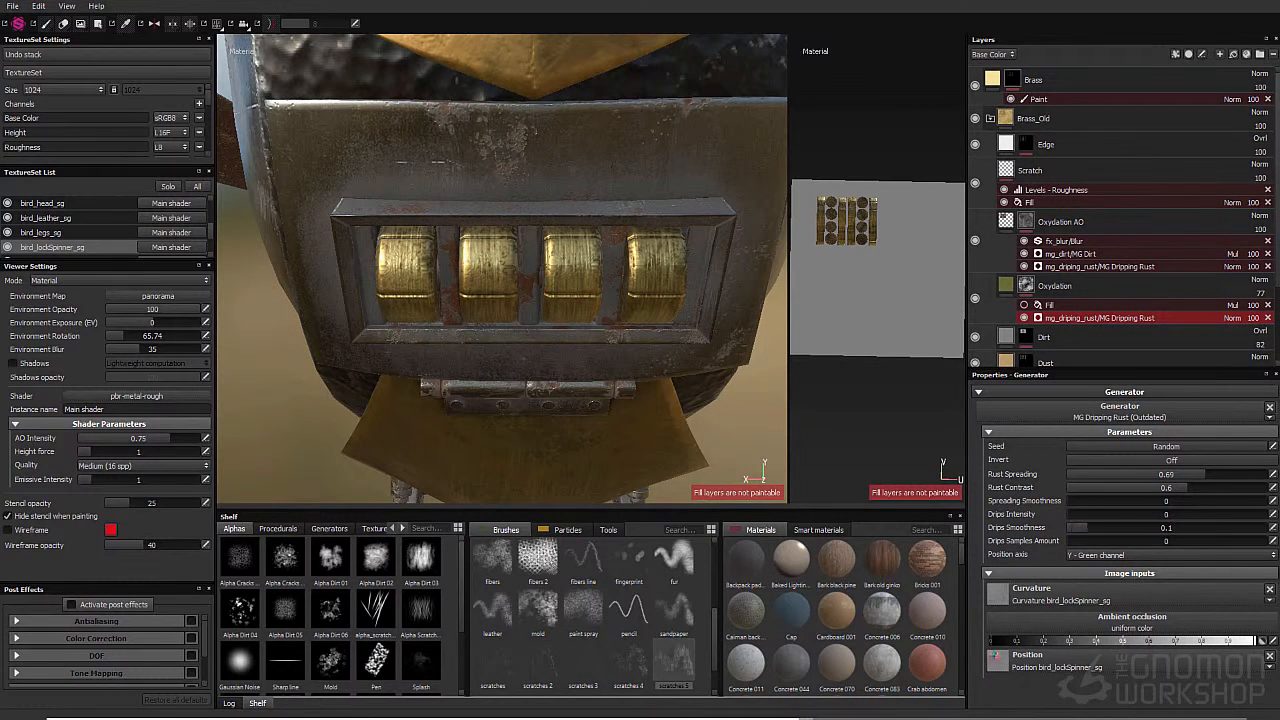
pyautogui.keyDown('alt'); pyautogui.moveTo(250, 300); pyautogui.dragTo(328, 311); pyautogui.keyUp('alt')
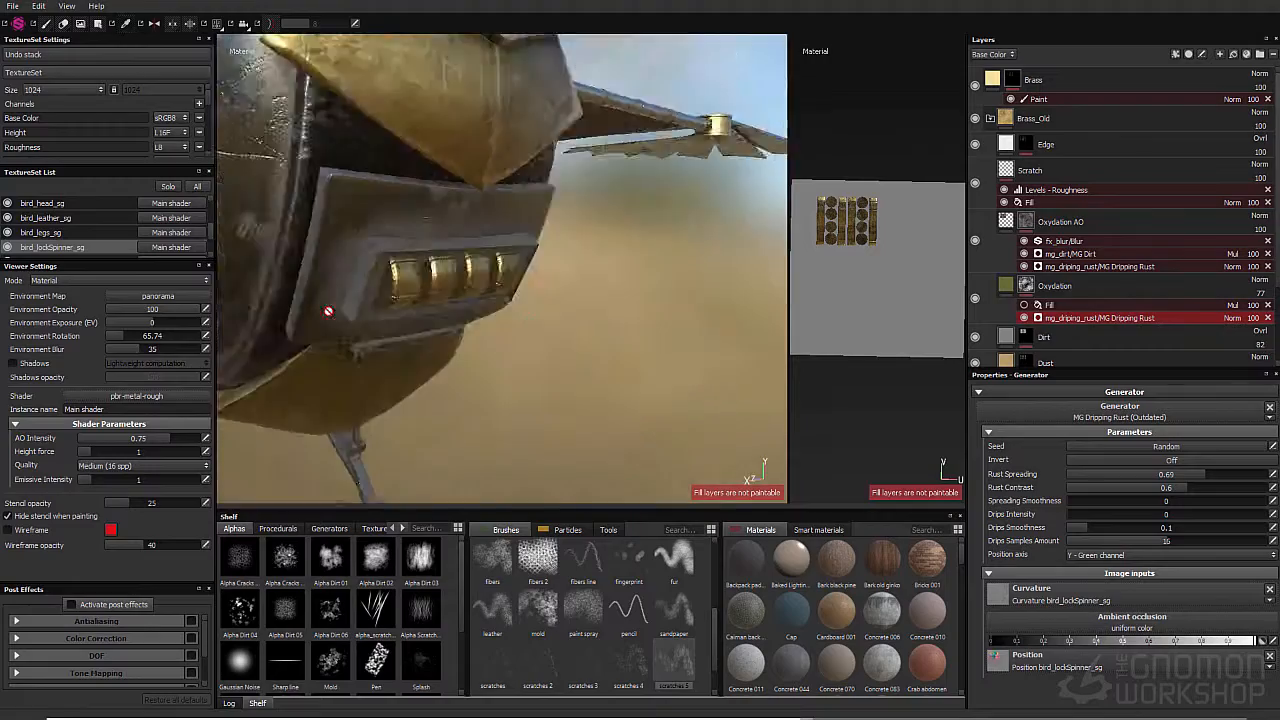
# Step: Examine the rusted spinner wheels up close and the bird's overall metal wear from several angles
pyautogui.keyDown('alt'); pyautogui.moveTo(520, 310); pyautogui.dragTo(420, 310, button='right'); pyautogui.keyUp('alt')
pyautogui.keyDown('alt'); pyautogui.moveTo(420, 300); pyautogui.dragTo(500, 250); pyautogui.keyUp('alt')
pyautogui.keyDown('alt'); pyautogui.moveTo(485, 220); pyautogui.dragTo(488, 312, button='middle'); pyautogui.keyUp('alt')
pyautogui.keyDown('alt'); pyautogui.moveTo(488, 312); pyautogui.dragTo(506, 351); pyautogui.keyUp('alt')
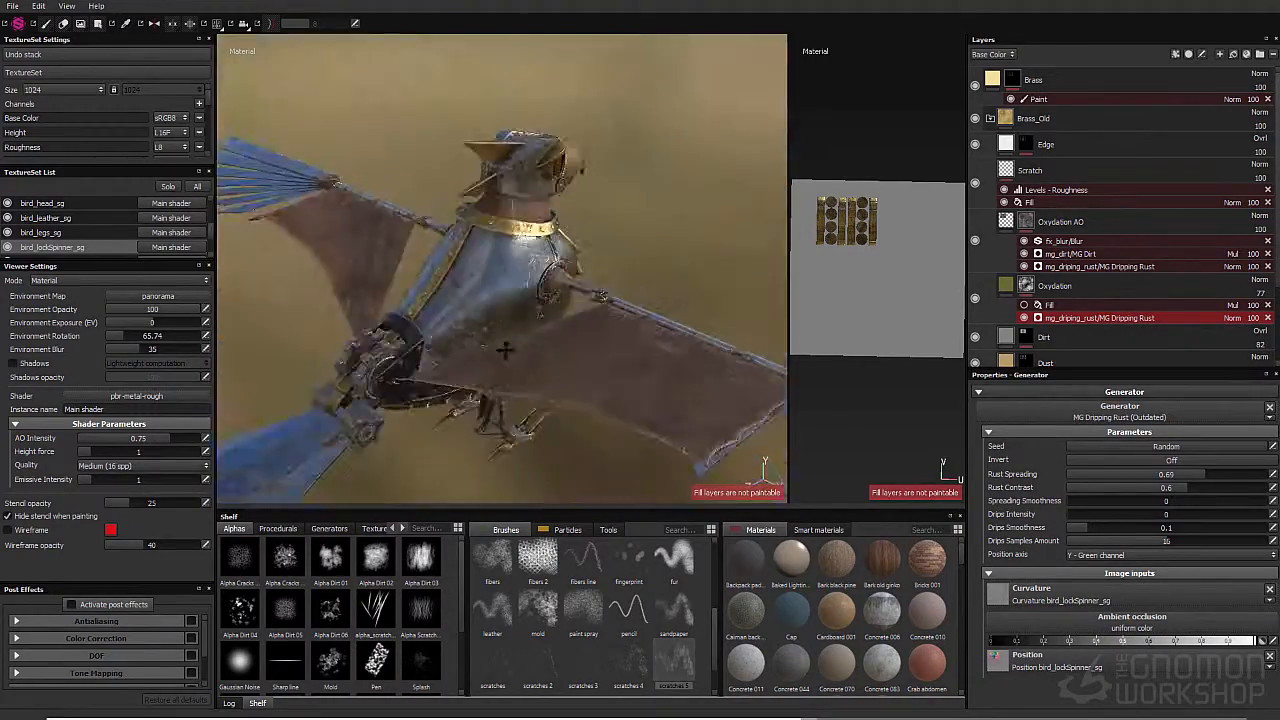
pyautogui.keyDown('alt'); pyautogui.moveTo(506, 351); pyautogui.dragTo(297, 271, button='middle'); pyautogui.keyUp('alt')
pyautogui.keyDown('alt'); pyautogui.moveTo(297, 271); pyautogui.dragTo(306, 308); pyautogui.keyUp('alt')
pyautogui.keyDown('alt'); pyautogui.moveTo(306, 308); pyautogui.dragTo(370, 320, button='right'); pyautogui.keyUp('alt')
pyautogui.keyDown('alt'); pyautogui.moveTo(370, 320); pyautogui.dragTo(560, 170); pyautogui.keyUp('alt')
pyautogui.keyDown('alt'); pyautogui.moveTo(740, 230); pyautogui.dragTo(600, 270, button='right'); pyautogui.keyUp('alt')
pyautogui.keyDown('alt'); pyautogui.moveTo(600, 270); pyautogui.dragTo(638, 289); pyautogui.keyUp('alt')
pyautogui.keyDown('alt'); pyautogui.moveTo(638, 289); pyautogui.dragTo(340, 195, button='middle'); pyautogui.keyUp('alt')
# Step: Lower the Brass layer's Paint opacity to 40, re-enable the Oxydation mask's Fill and set its Dripping Rust spreading to 0.65
pyautogui.click(1254, 99)
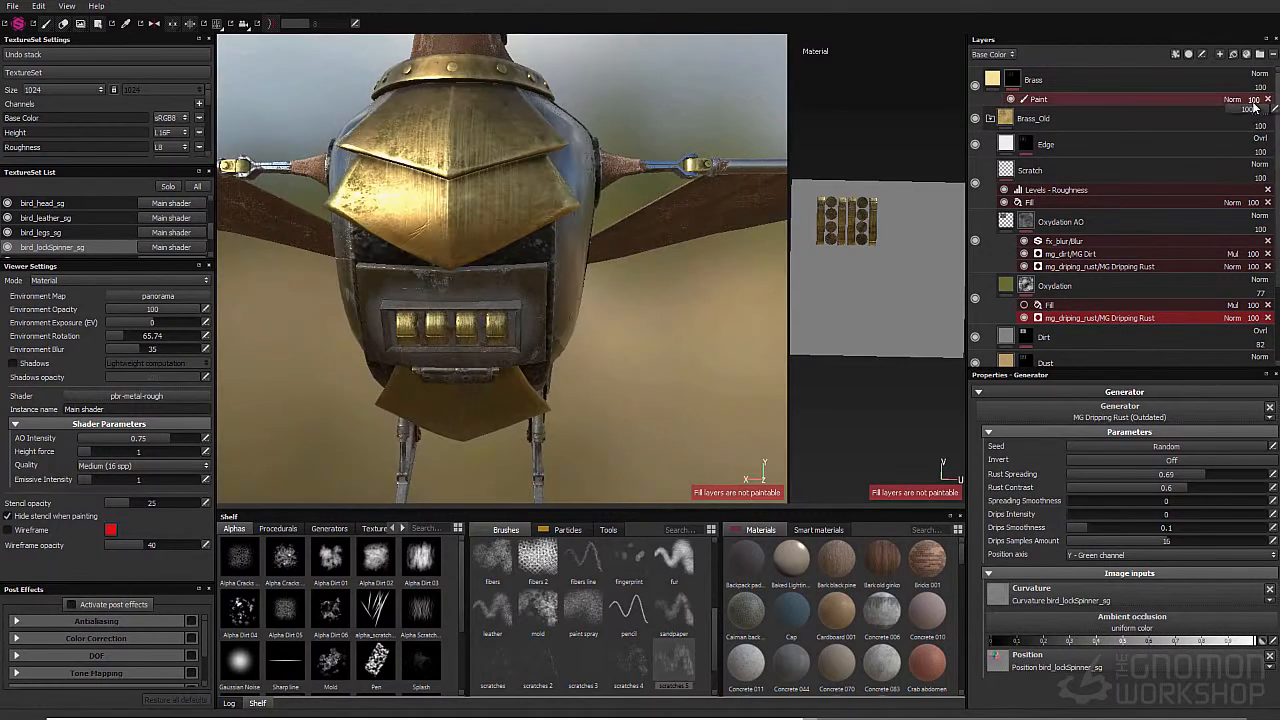
pyautogui.moveTo(1268, 113); pyautogui.dragTo(1253, 113)
pyautogui.keyDown('alt'); pyautogui.moveTo(650, 260); pyautogui.dragTo(870, 310, button='right'); pyautogui.keyUp('alt')
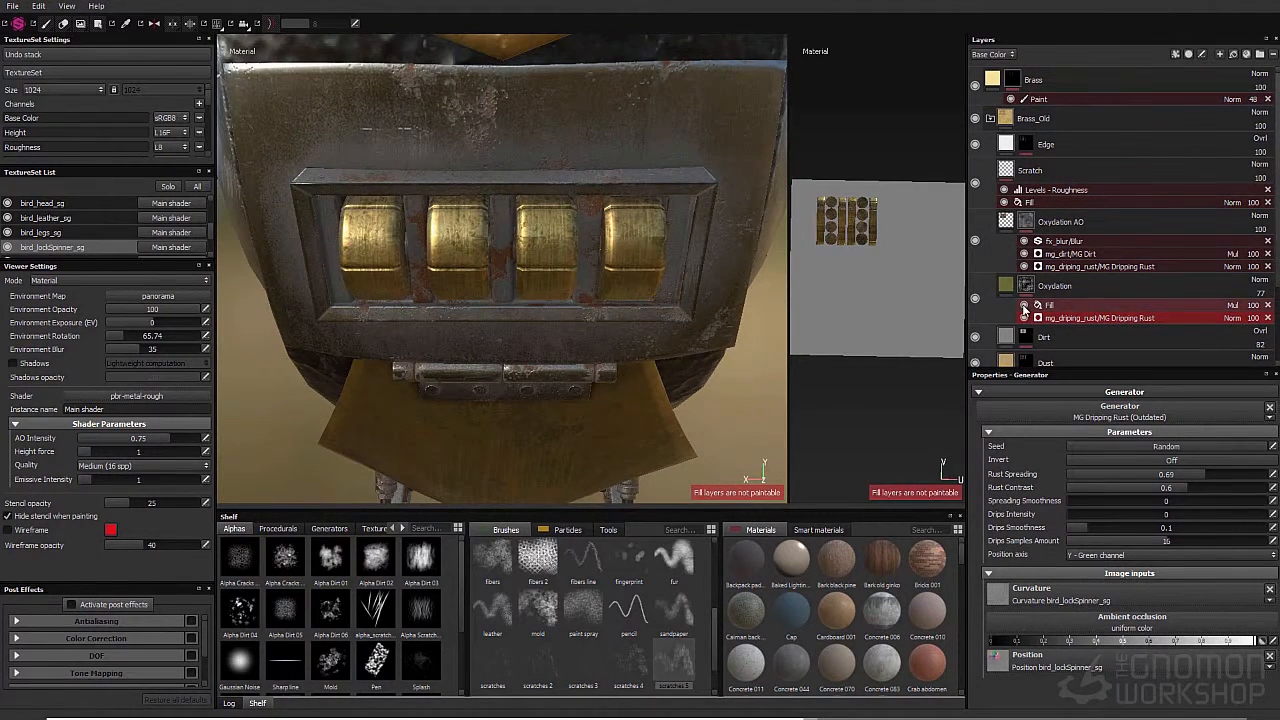
pyautogui.click(1057, 305)
pyautogui.click(1062, 318)
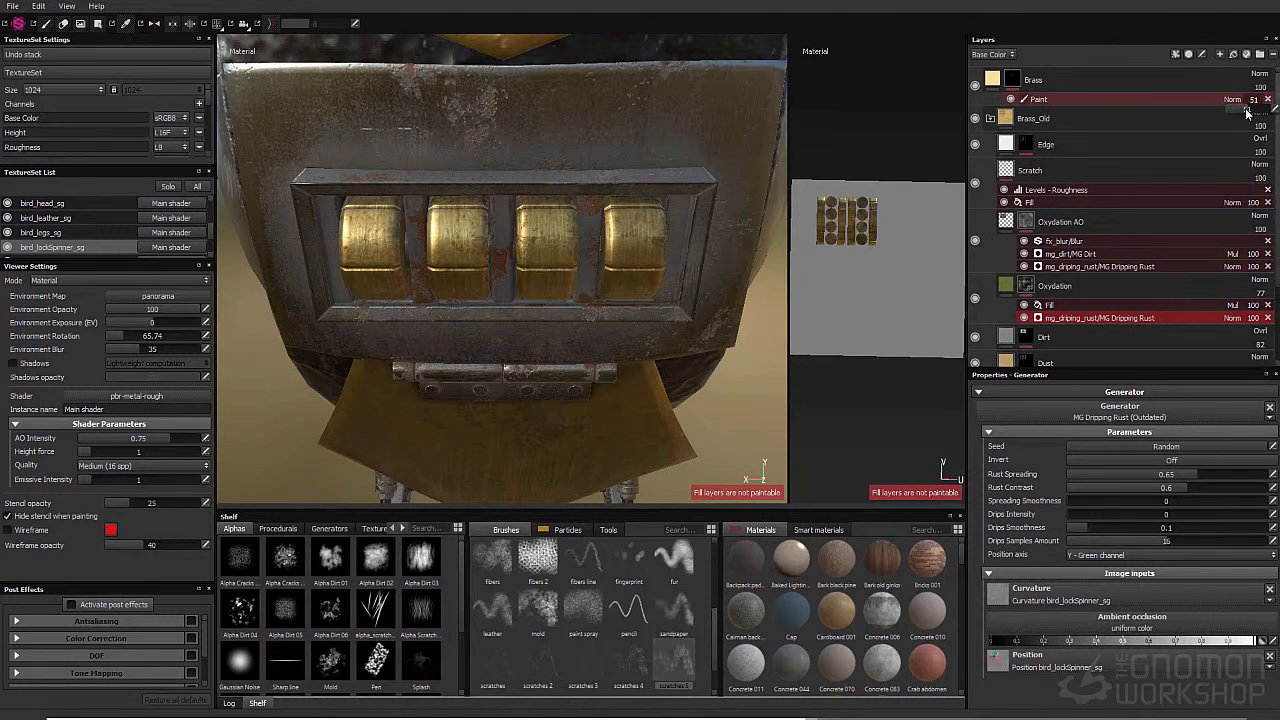
# Step: Try an MG Edge Damages generator on the Oxydation AO mask with Linear Dodge blending and contrast 1, and remove it again
pyautogui.rightClick(1051, 226)
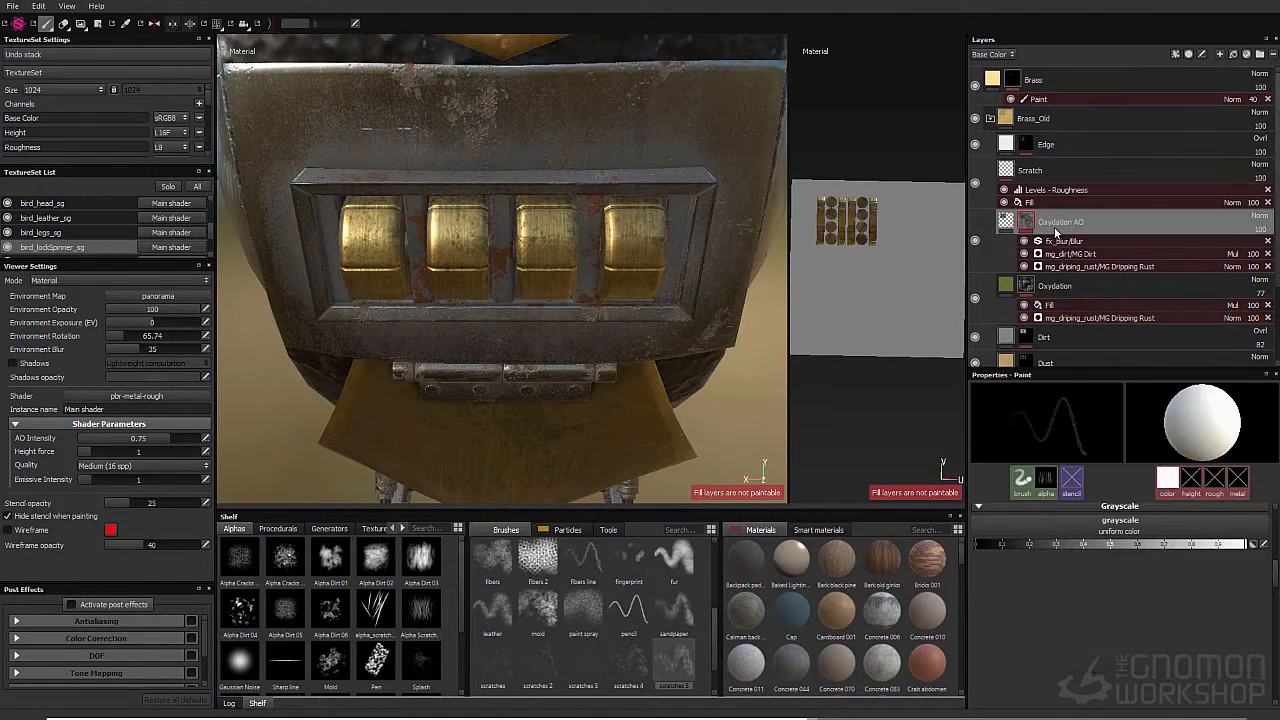
pyautogui.click(1108, 452)
pyautogui.click(1118, 412)
pyautogui.click(1117, 470)
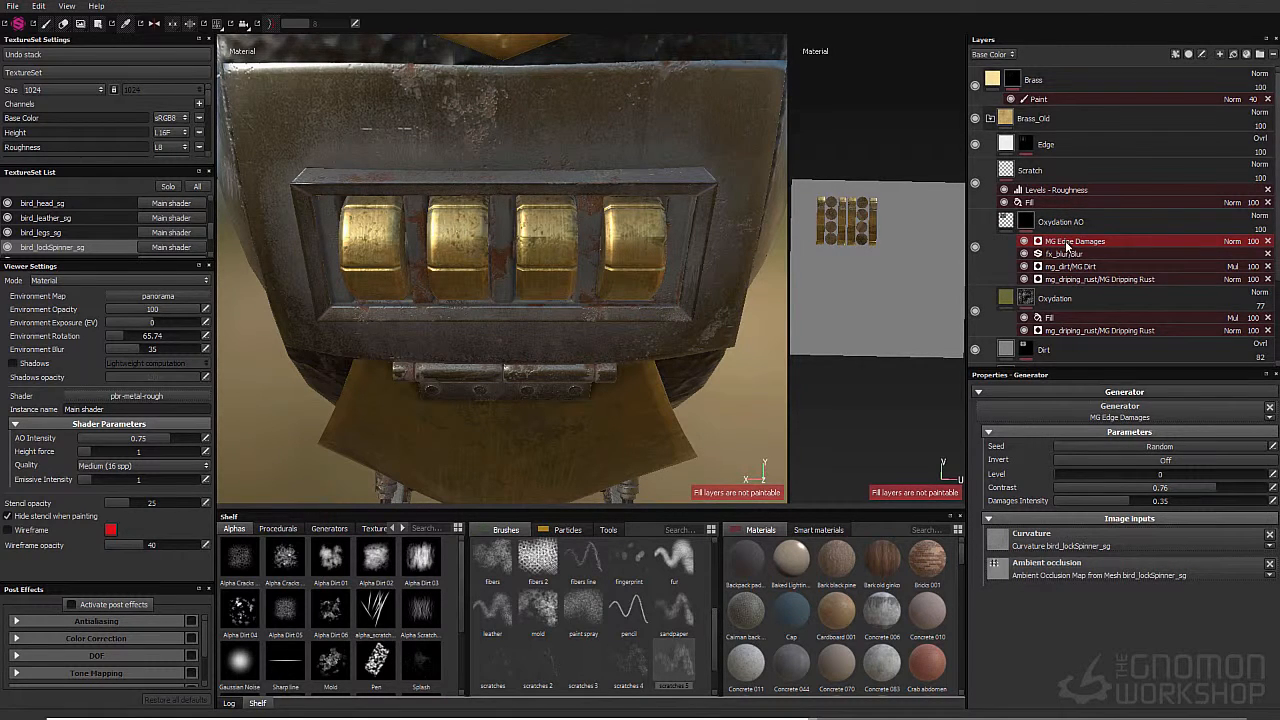
pyautogui.click(1233, 243)
pyautogui.click(1222, 367)
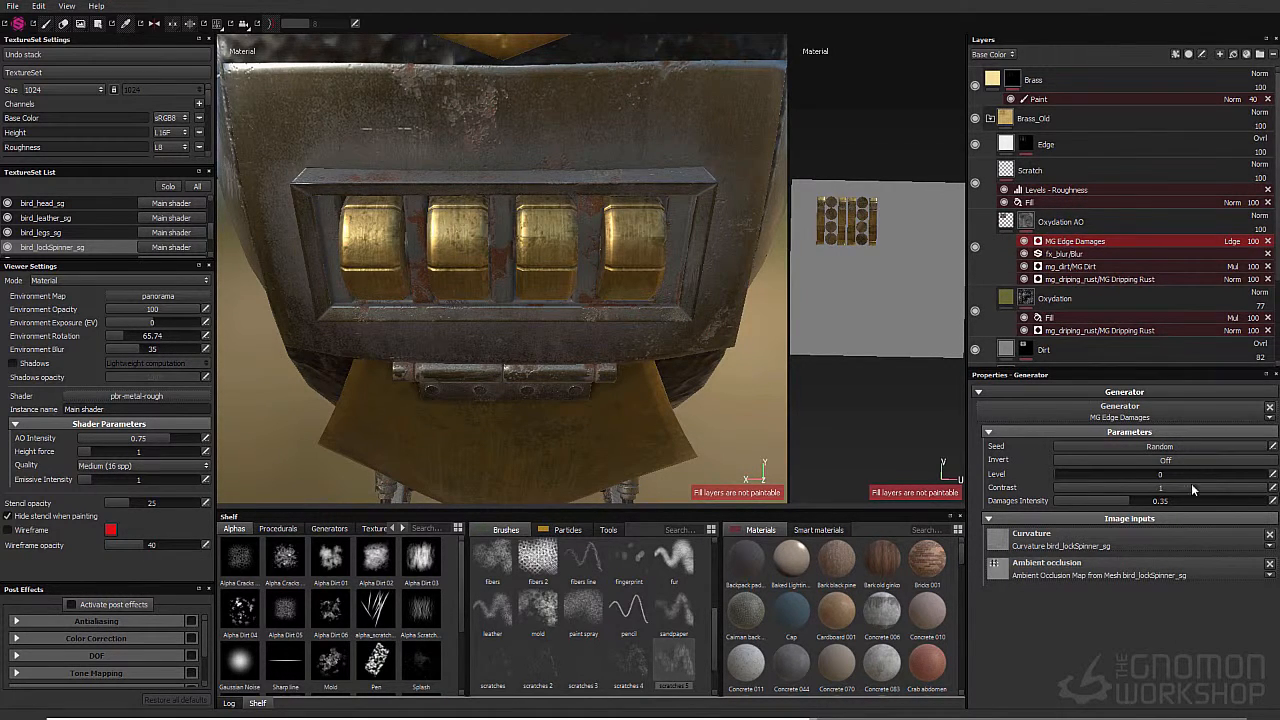
pyautogui.press('Delete')
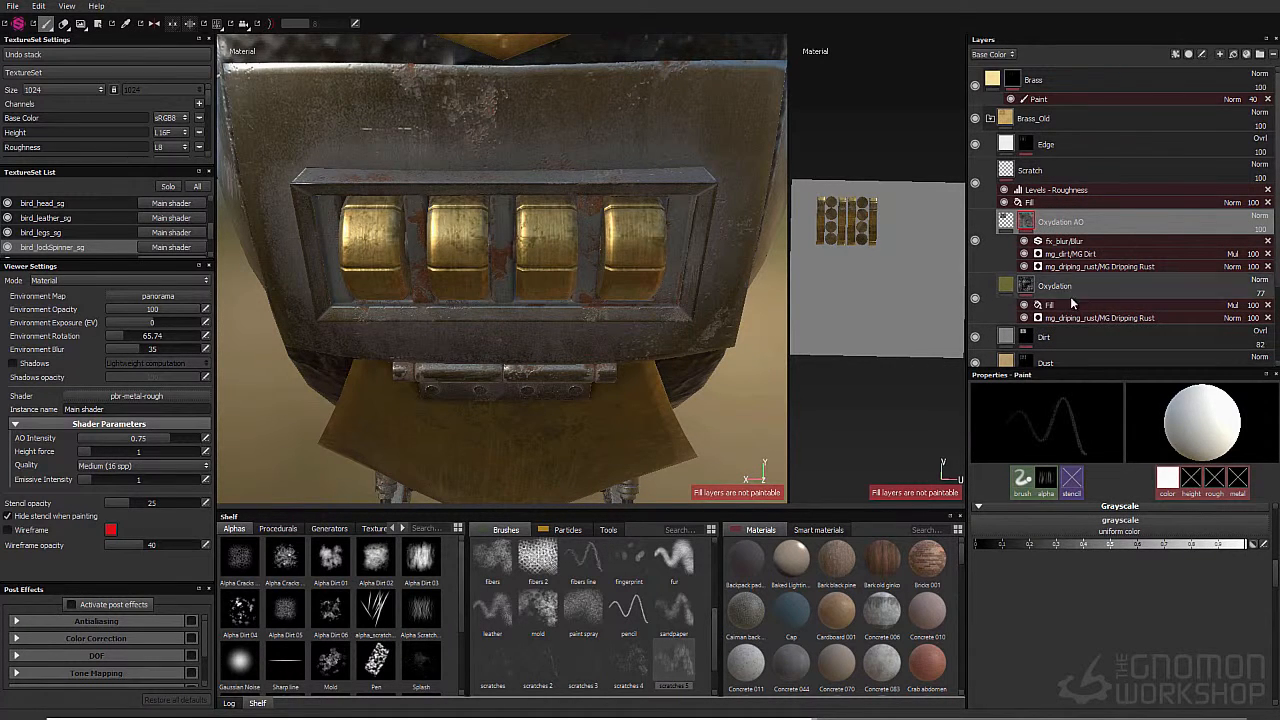
# Step: Add an MG Fiber Glass Edge Wear generator to the Oxydation mask and set its blending to Linear Dodge
pyautogui.rightClick(1108, 288)
pyautogui.click(1160, 578)
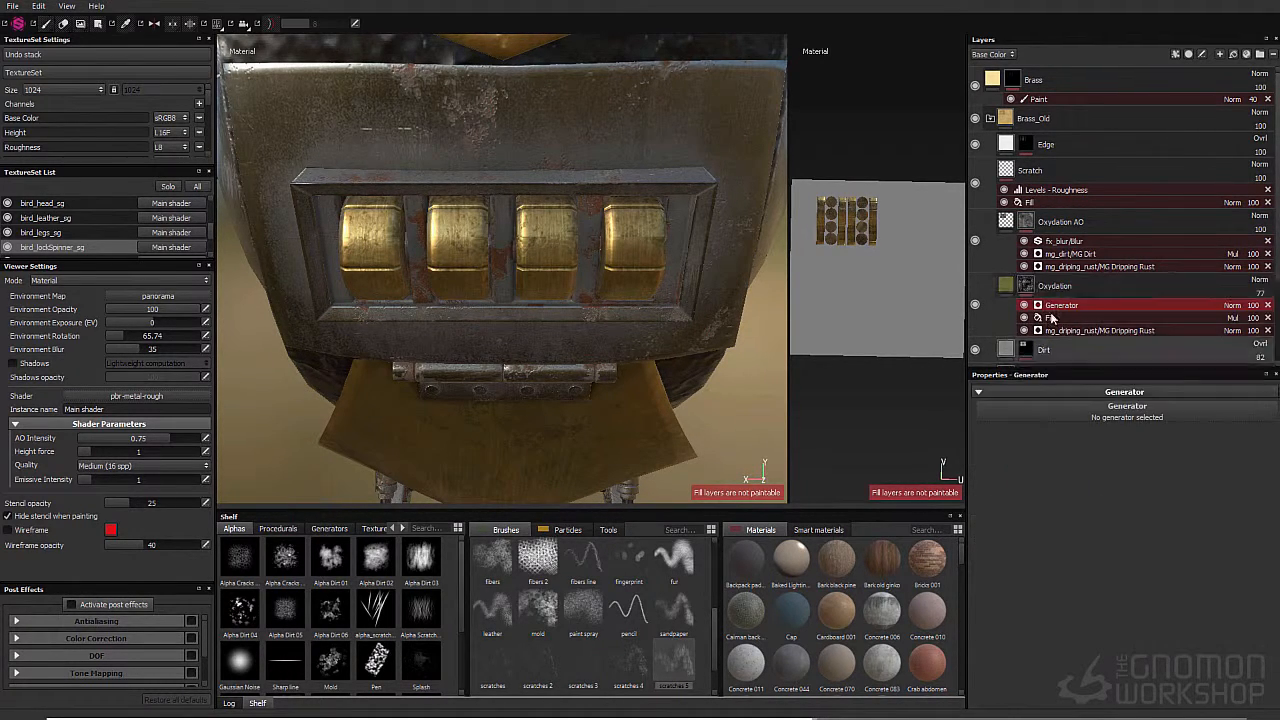
pyautogui.click(1175, 502)
pyautogui.click(1236, 306)
pyautogui.click(1218, 430)
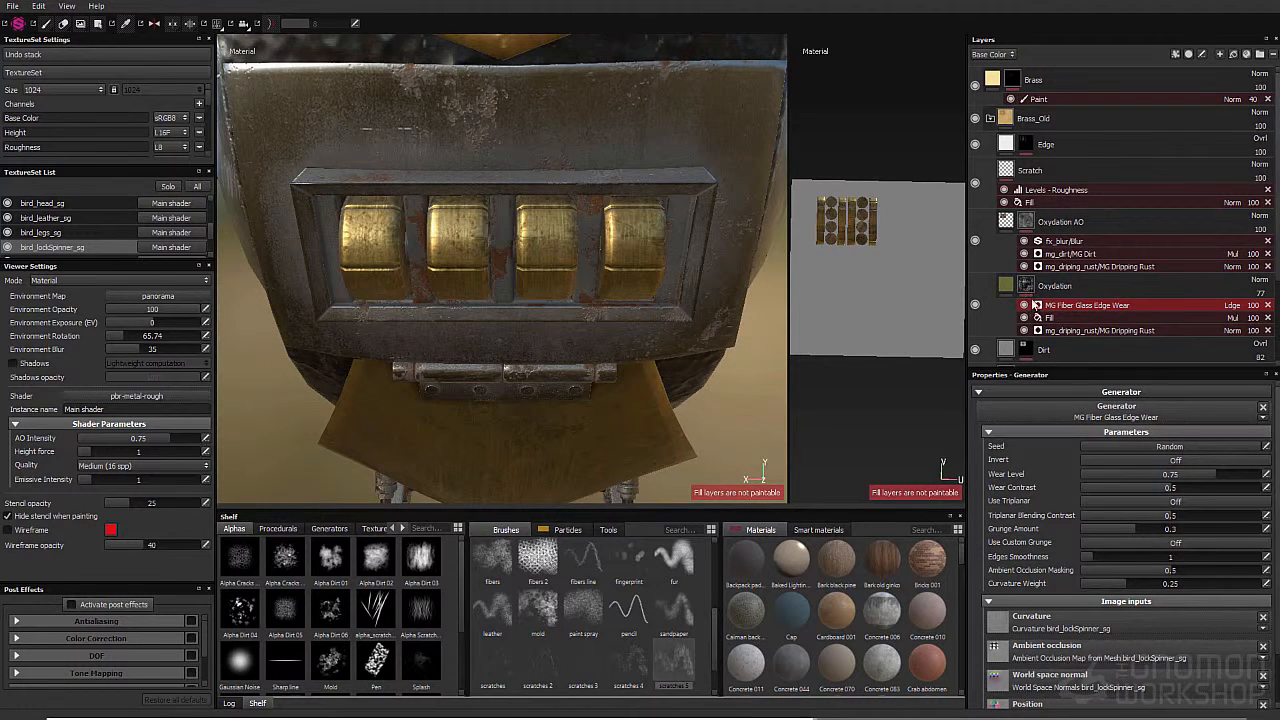
# Step: Set the edge wear generator's wear level to 0.78, triplanar blending contrast 0.81, edges smoothness 6.42 and ambient occlusion masking 0.75
pyautogui.click(1226, 474)
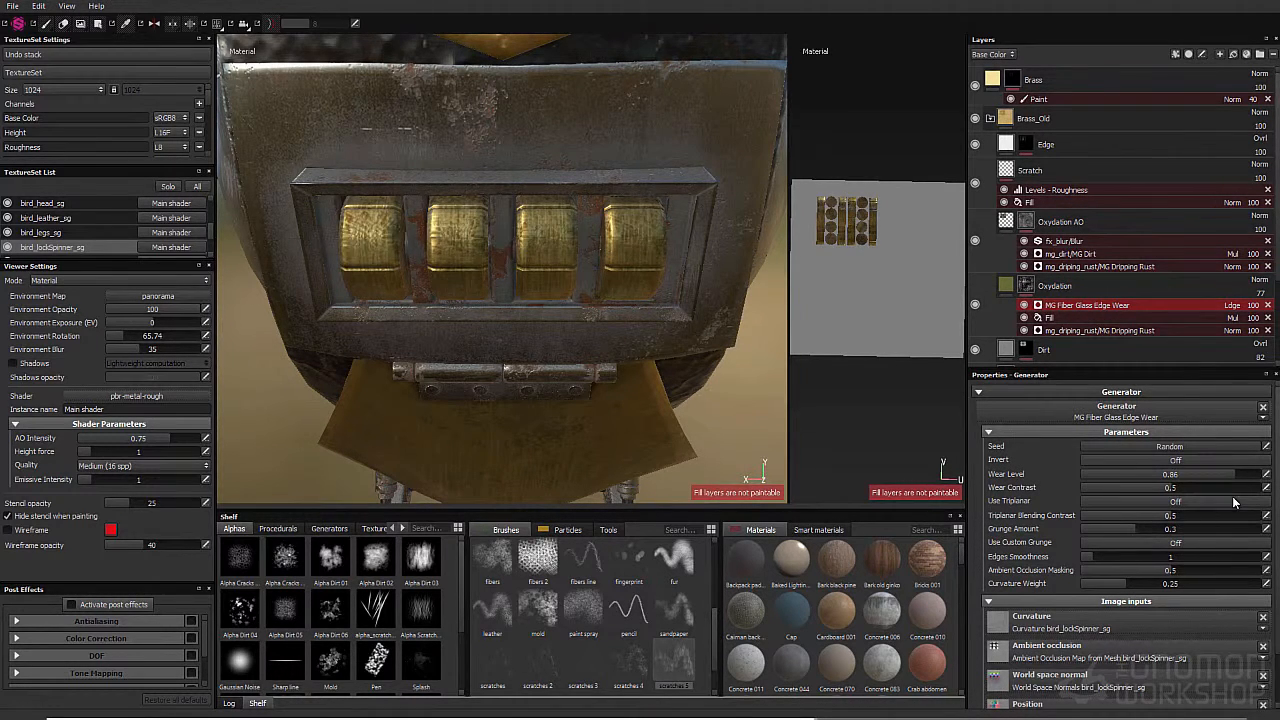
pyautogui.click(1220, 500)
pyautogui.click(1230, 514)
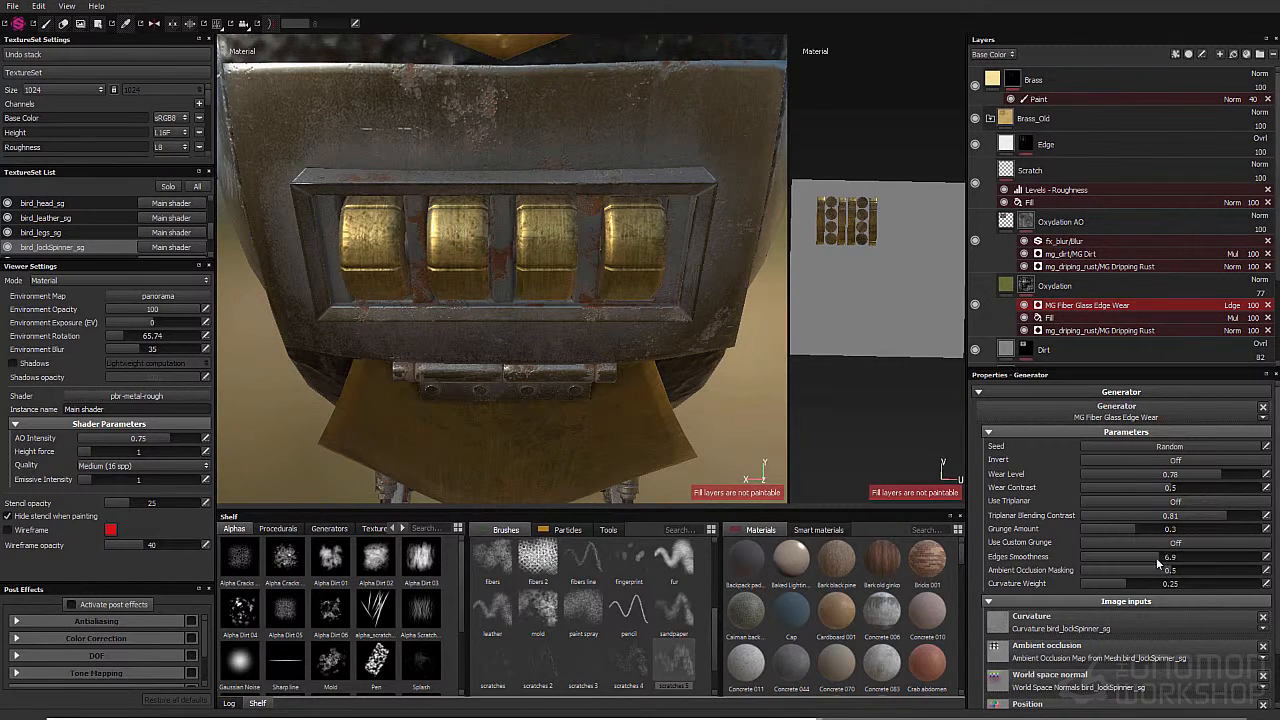
# Step: Isolate the lock spinners and inspect the edge wear generator's effect on the wheels by toggling it
pyautogui.click(170, 187)
pyautogui.keyDown('alt'); pyautogui.moveTo(380, 205); pyautogui.dragTo(440, 330); pyautogui.keyUp('alt')
pyautogui.click(1024, 305)
pyautogui.keyDown('alt'); pyautogui.moveTo(786, 258); pyautogui.dragTo(768, 251); pyautogui.keyUp('alt')
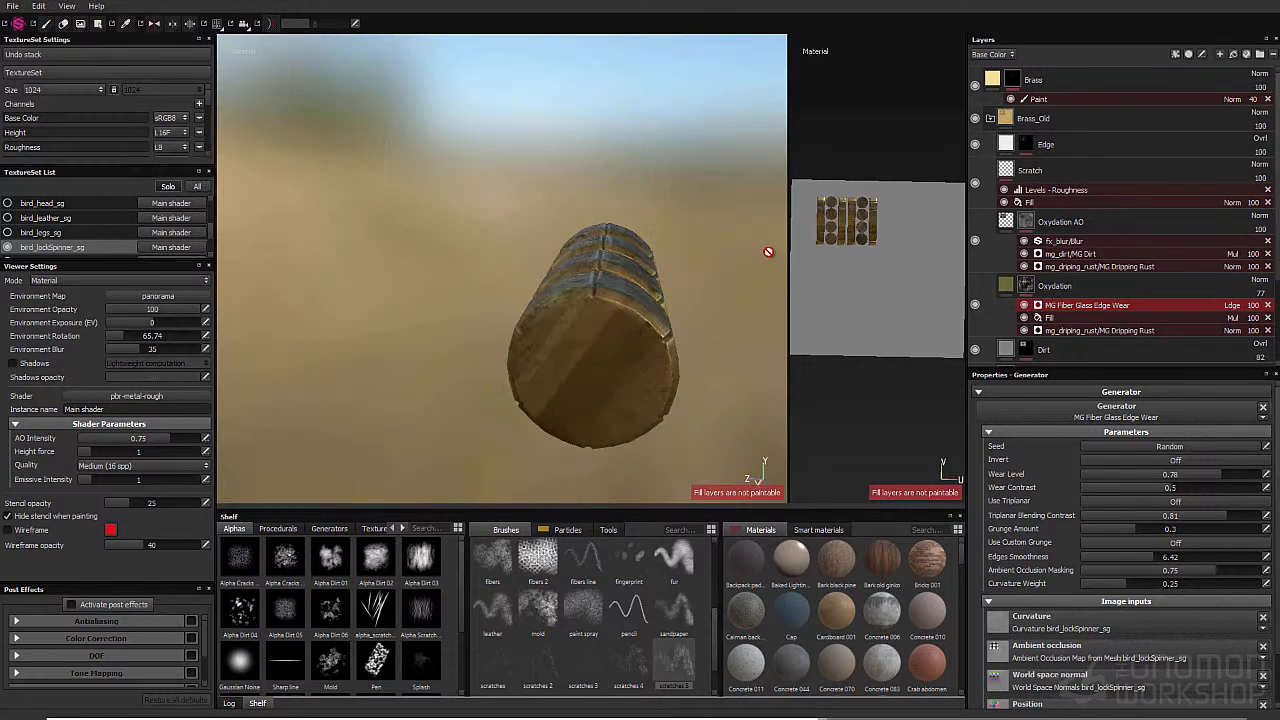
pyautogui.keyDown('alt'); pyautogui.moveTo(495, 249); pyautogui.dragTo(364, 171); pyautogui.keyUp('alt')
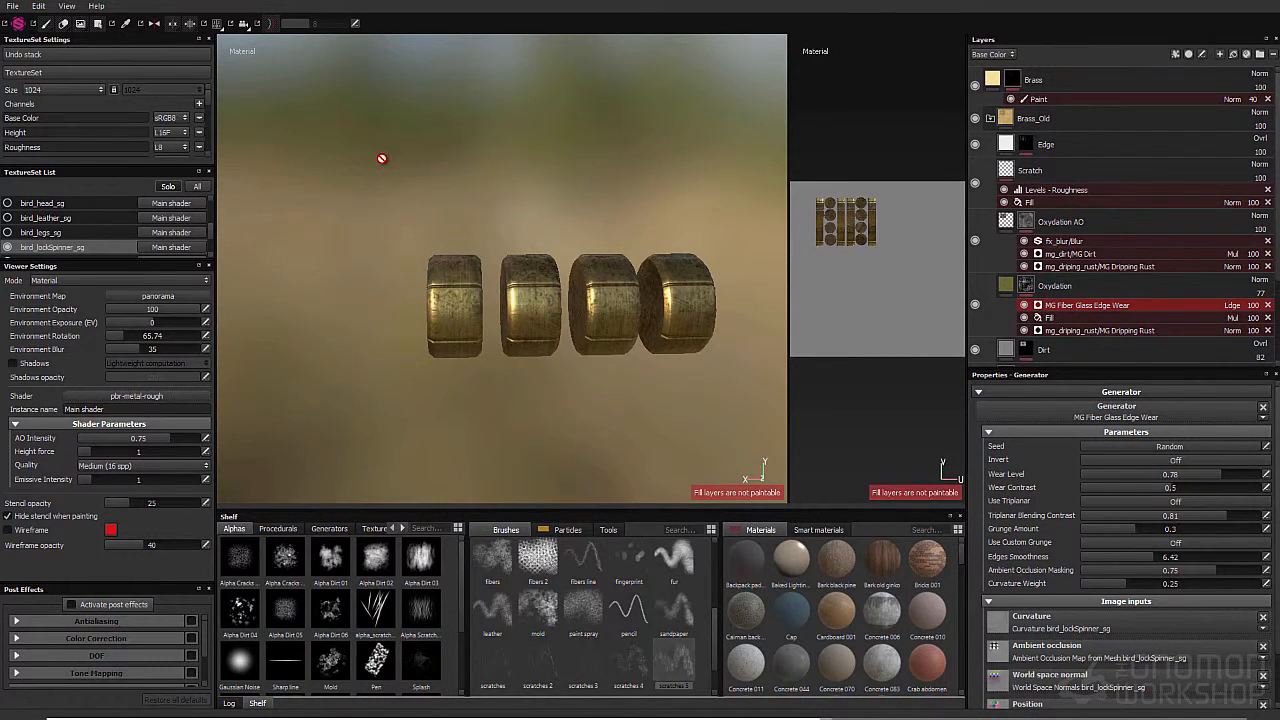
# Step: Raise the lock spinner texture size to 2048, check the wheels' detail up close and show all texture sets again
pyautogui.keyDown('alt'); pyautogui.moveTo(473, 201); pyautogui.dragTo(311, 254); pyautogui.keyUp('alt')
pyautogui.keyDown('alt'); pyautogui.moveTo(311, 254); pyautogui.dragTo(495, 189, button='right'); pyautogui.keyUp('alt')
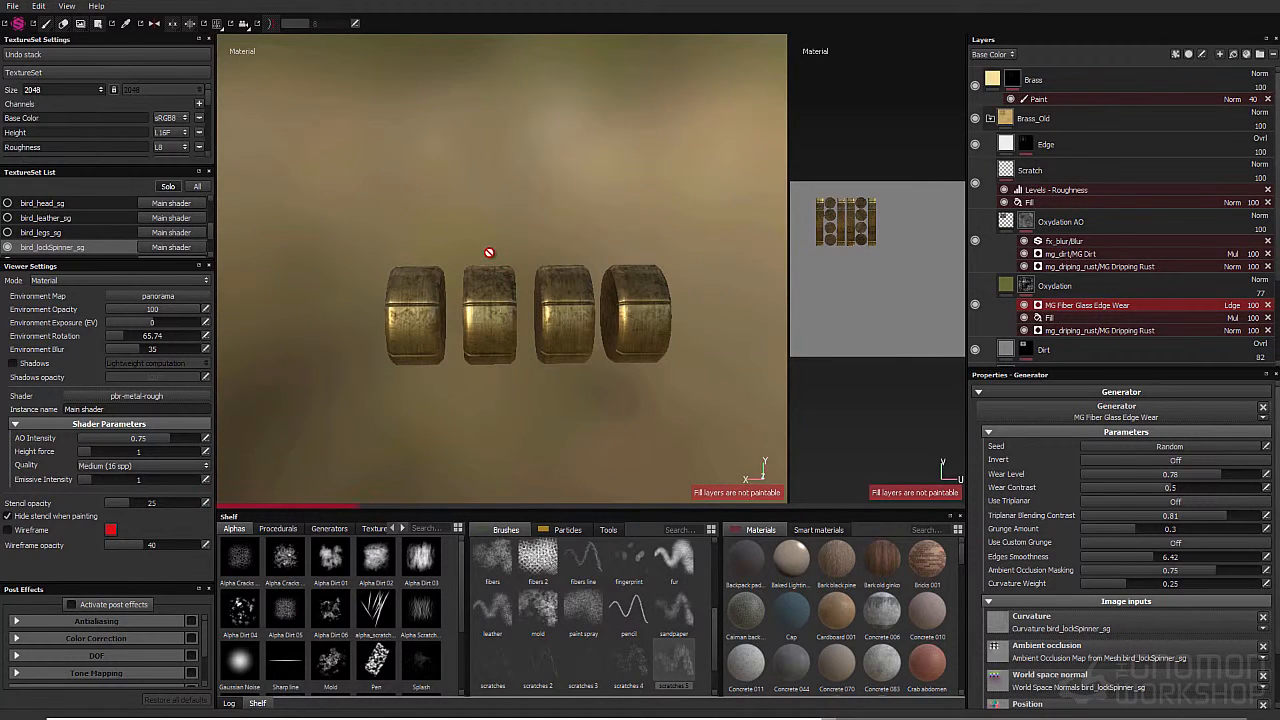
pyautogui.keyDown('alt'); pyautogui.moveTo(490, 256); pyautogui.dragTo(450, 215); pyautogui.keyUp('alt')
pyautogui.keyDown('alt'); pyautogui.moveTo(450, 215); pyautogui.dragTo(531, 237, button='right'); pyautogui.keyUp('alt')
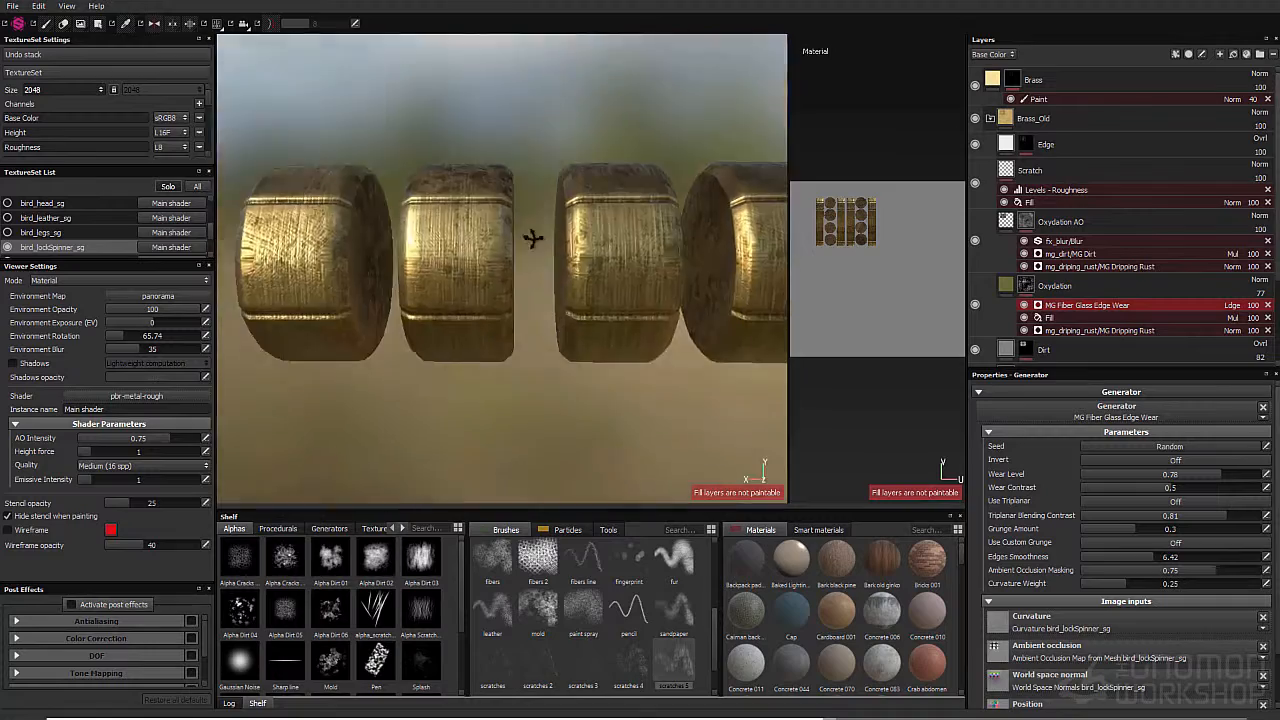
pyautogui.keyDown('alt'); pyautogui.moveTo(531, 237); pyautogui.dragTo(546, 257, button='middle'); pyautogui.keyUp('alt')
pyautogui.keyDown('alt'); pyautogui.moveTo(546, 257); pyautogui.dragTo(313, 244); pyautogui.keyUp('alt')
pyautogui.click(166, 187)
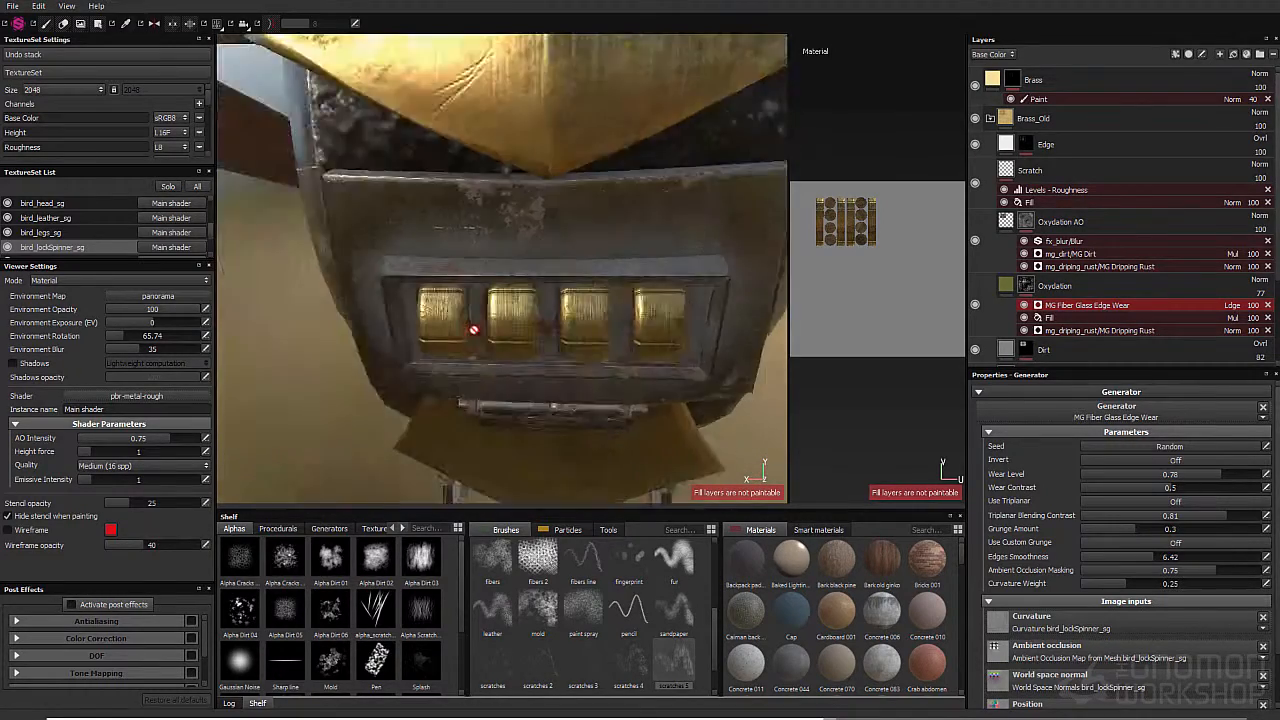
# Step: Select the Oxydation mask's grunge Fill and compare the wheels with it turned off and on
pyautogui.click(1048, 317)
pyautogui.keyDown('alt'); pyautogui.moveTo(480, 250); pyautogui.dragTo(555, 222, button='right'); pyautogui.keyUp('alt')
pyautogui.keyDown('alt'); pyautogui.moveTo(555, 222); pyautogui.dragTo(460, 244); pyautogui.keyUp('alt')
pyautogui.click(1024, 317)
pyautogui.keyDown('alt'); pyautogui.moveTo(660, 270); pyautogui.dragTo(610, 262); pyautogui.keyUp('alt')
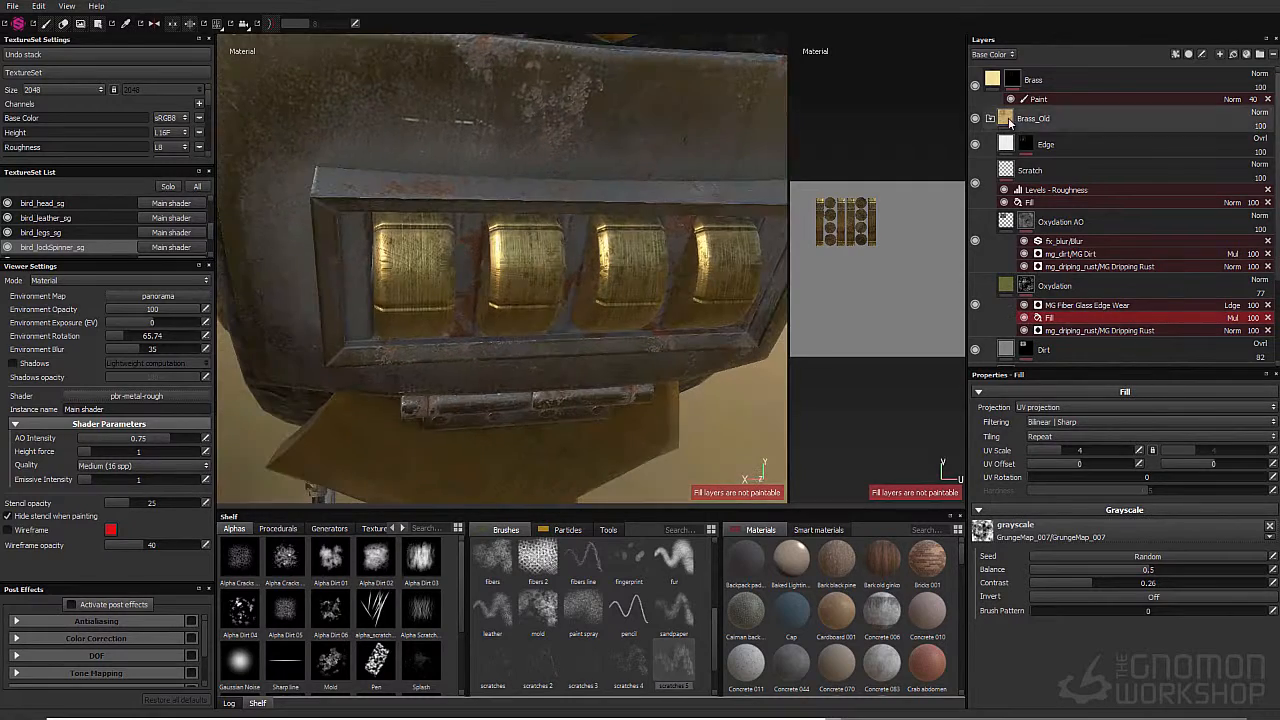
# Step: Lower the luminosity of the spinners' Base brass material to 0.41
pyautogui.keyDown('alt'); pyautogui.moveTo(722, 216); pyautogui.dragTo(480, 246, button='right'); pyautogui.keyUp('alt')
pyautogui.moveTo(480, 246)
pyautogui.keyDown('alt'); pyautogui.mouseDown()
pyautogui.moveTo(586, 243)
pyautogui.moveTo(495, 238)
pyautogui.mouseUp(); pyautogui.keyUp('alt')
pyautogui.scroll(-3, 1030, 220)
pyautogui.click(1006, 263)
pyautogui.click(1010, 328)
pyautogui.scroll(-2, 1137, 643)
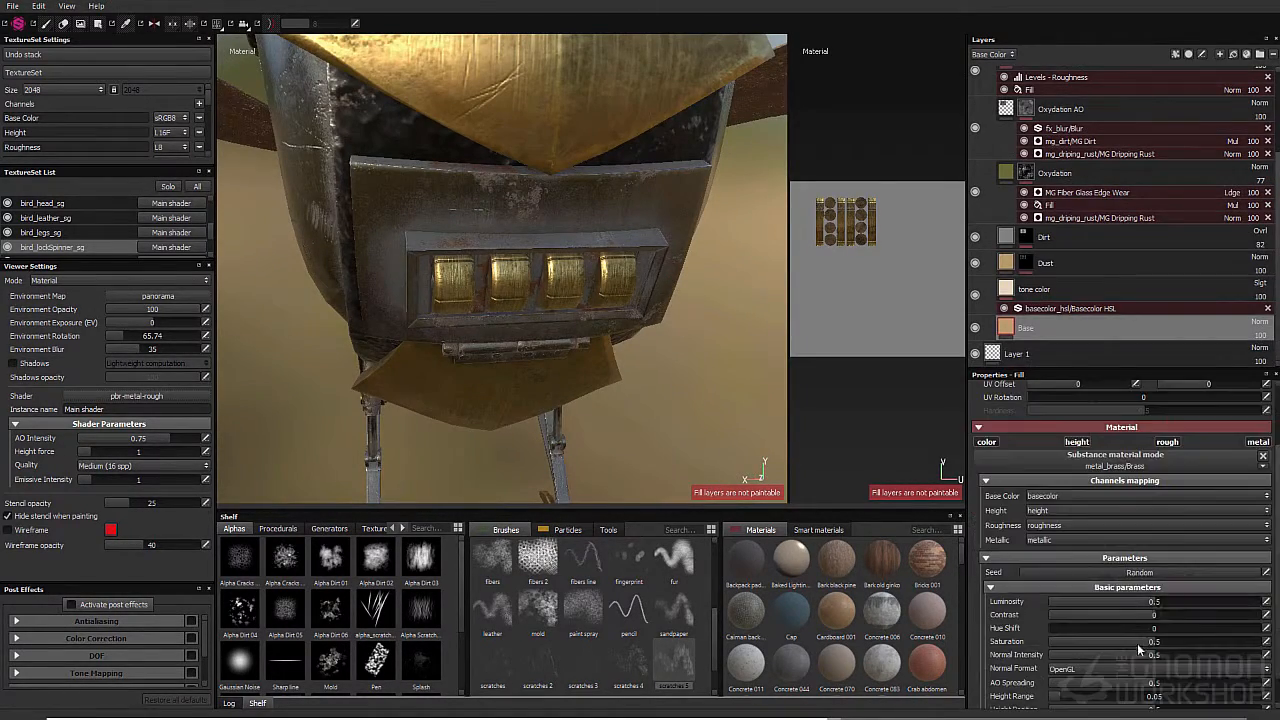
pyautogui.moveTo(1141, 603); pyautogui.dragTo(1136, 603)
# Step: Examine how the spinners match the chest plates and view the whole bird from the side
pyautogui.keyDown('alt'); pyautogui.moveTo(540, 330); pyautogui.dragTo(600, 343); pyautogui.keyUp('alt')
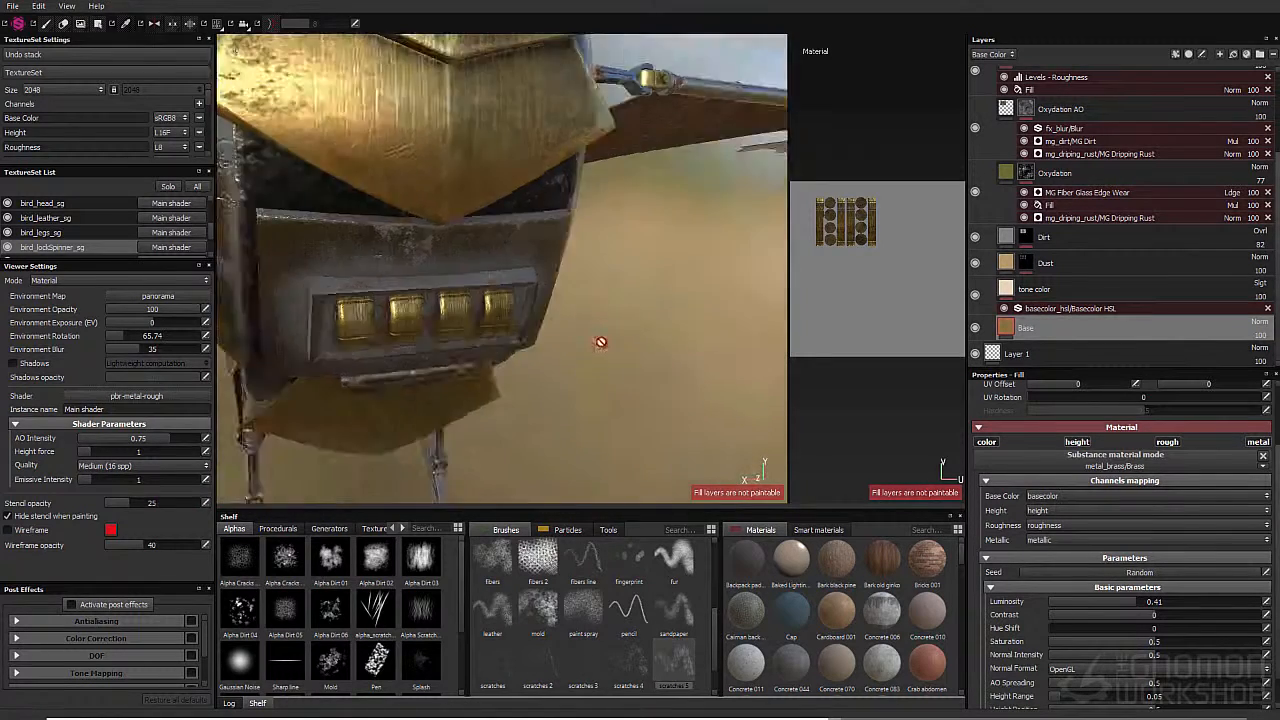
pyautogui.keyDown('alt'); pyautogui.moveTo(600, 343); pyautogui.dragTo(541, 355, button='right'); pyautogui.keyUp('alt')
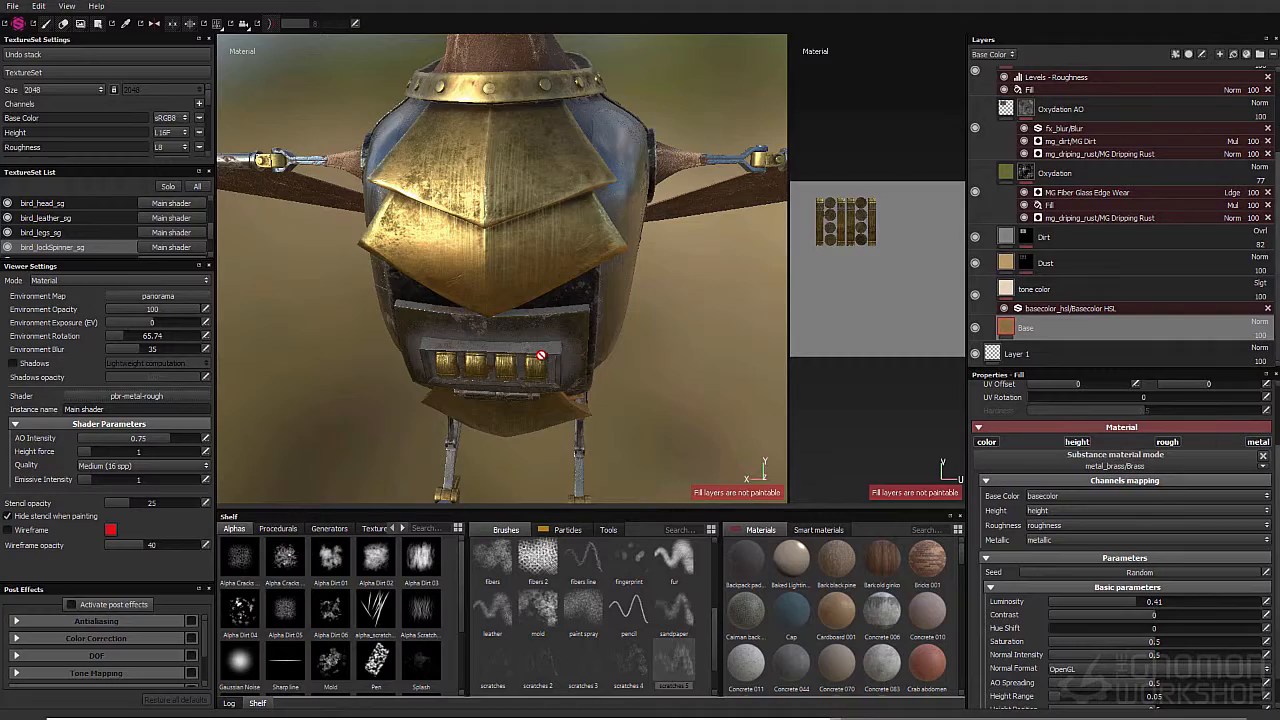
pyautogui.keyDown('alt'); pyautogui.moveTo(519, 298); pyautogui.dragTo(370, 325); pyautogui.keyUp('alt')
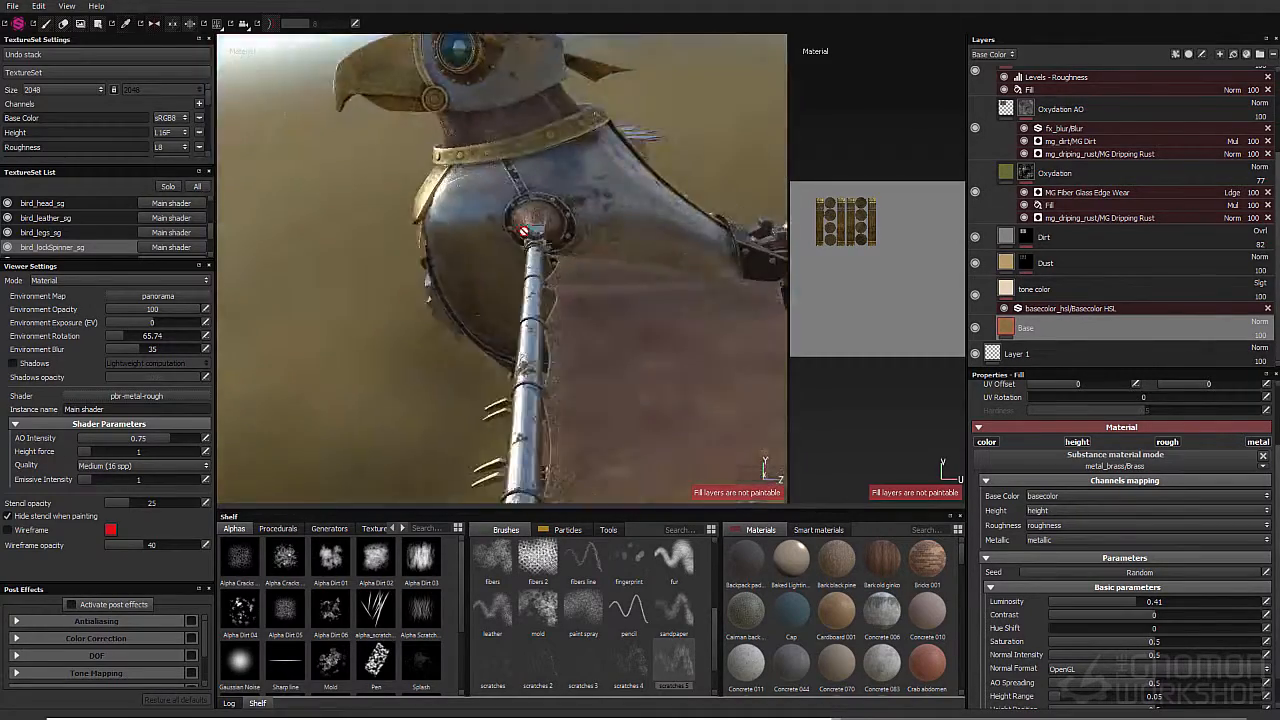
pyautogui.keyDown('alt'); pyautogui.moveTo(370, 325); pyautogui.dragTo(325, 315, button='right'); pyautogui.keyUp('alt')
pyautogui.keyDown('alt'); pyautogui.moveTo(325, 315); pyautogui.dragTo(380, 290); pyautogui.keyUp('alt')
pyautogui.keyDown('alt'); pyautogui.moveTo(380, 290); pyautogui.dragTo(390, 245, button='right'); pyautogui.keyUp('alt')
pyautogui.keyDown('alt'); pyautogui.moveTo(390, 245); pyautogui.dragTo(802, 102); pyautogui.keyUp('alt')
# Step: Open the bird_leather_sg texture set's layers in the Metallic channel and collapse the expanded Leather rough folder
pyautogui.click(60, 220)
pyautogui.click(992, 55)
pyautogui.click(995, 94)
pyautogui.scroll(1, 1072, 150)
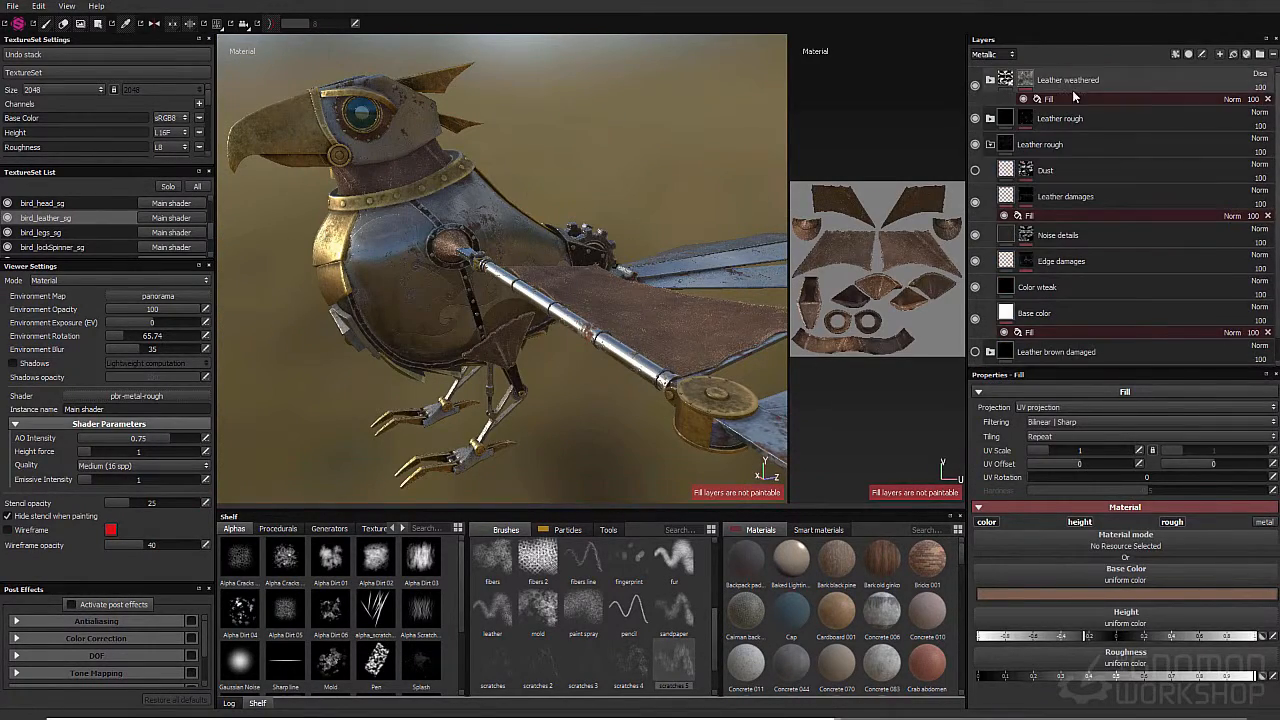
pyautogui.click(1072, 88)
pyautogui.click(990, 145)
pyautogui.rightClick(1108, 147)
pyautogui.click(1100, 168)
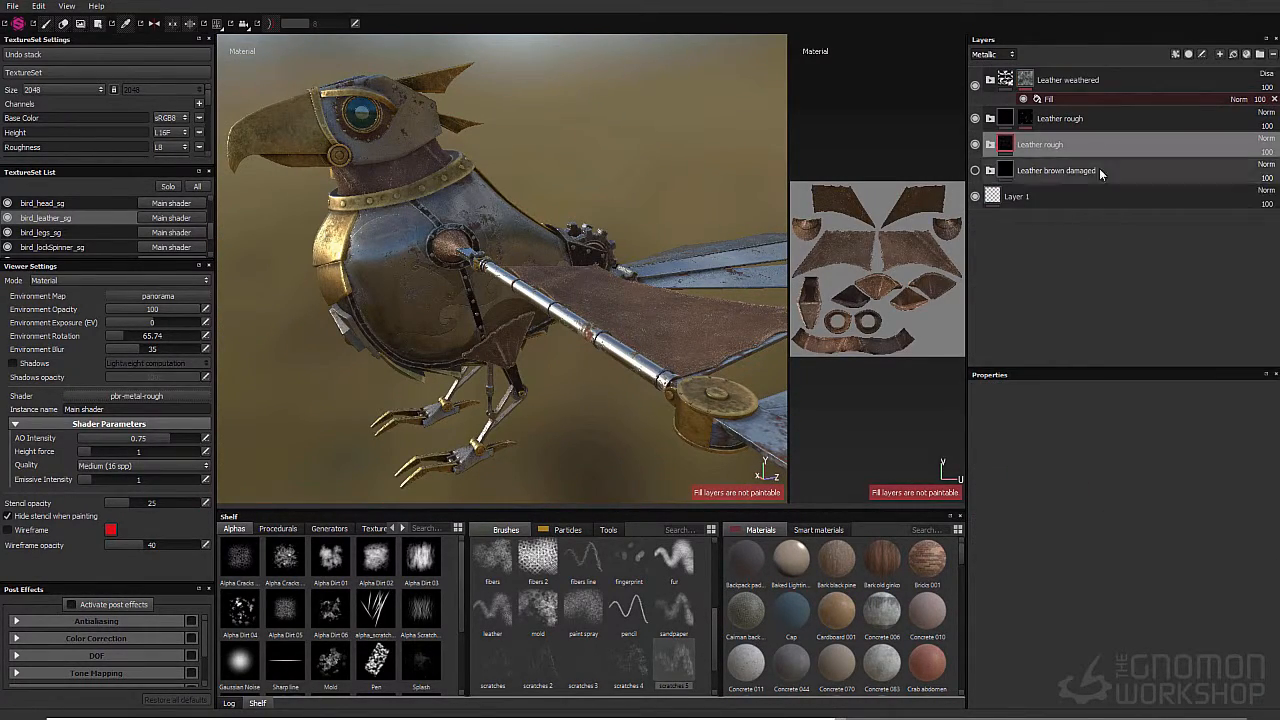
# Step: Add a paint layer above the lower Leather rough folder with only the metallic channel active, set to full white
pyautogui.click(1219, 55)
pyautogui.scroll(3, 1130, 575)
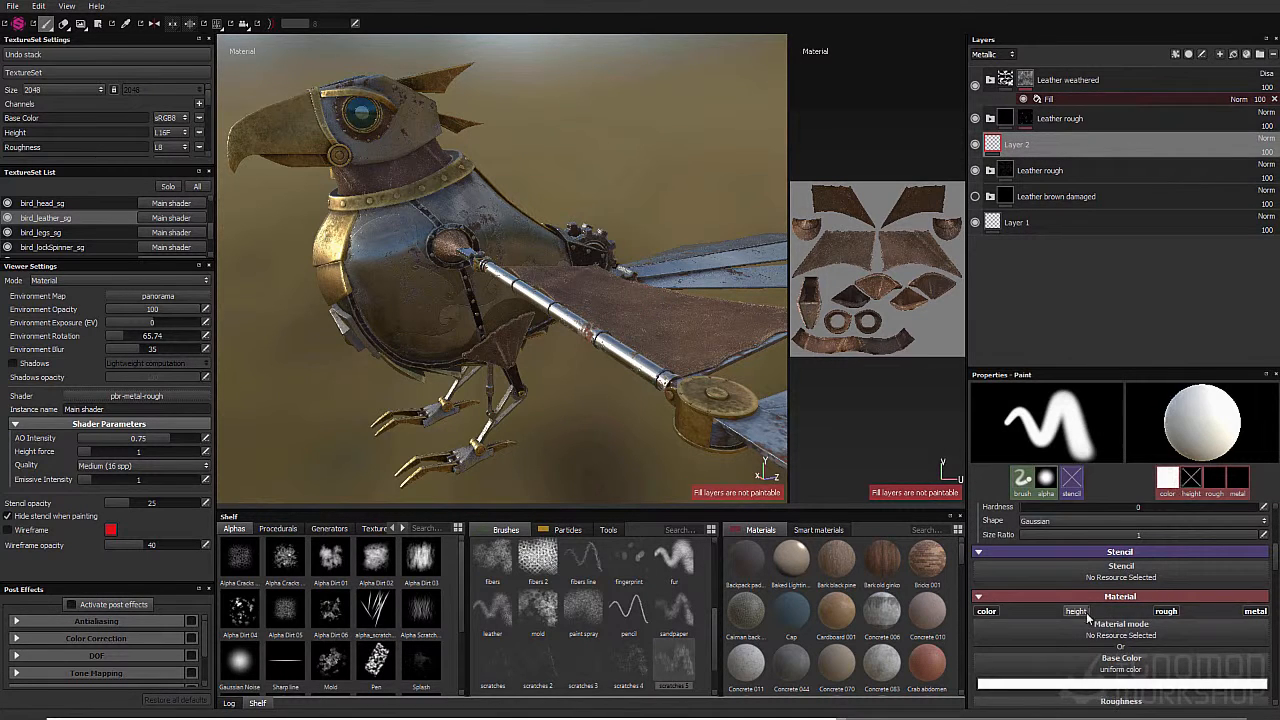
pyautogui.click(986, 611)
pyautogui.click(1076, 611)
pyautogui.scroll(-2, 1172, 618)
pyautogui.click(1238, 601)
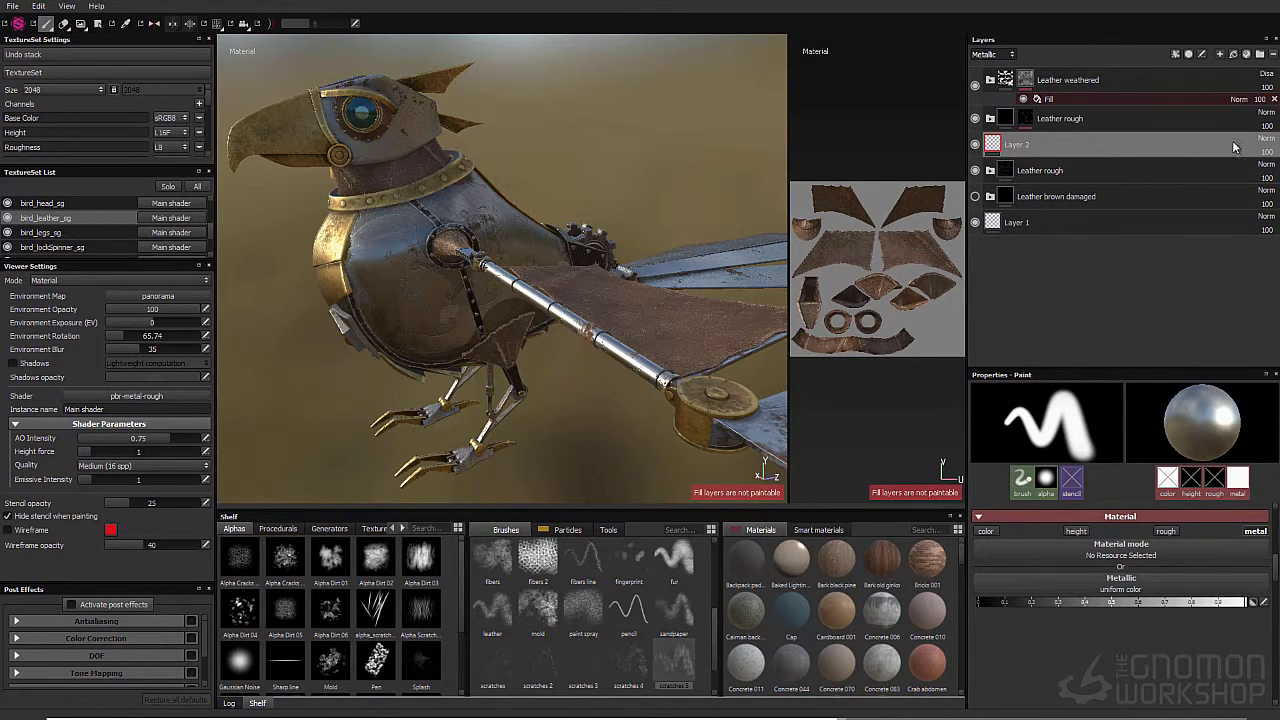
# Step: Set Layer 2 to Linear Dodge and give its brush a roughness of about 0.4 and metallic of about 0.5
pyautogui.keyDown('alt'); pyautogui.moveTo(642, 284); pyautogui.dragTo(627, 310); pyautogui.keyUp('alt')
pyautogui.click(1166, 532)
pyautogui.moveTo(1093, 605)
pyautogui.mouseDown()
pyautogui.moveTo(1008, 610)
pyautogui.moveTo(1085, 620)
pyautogui.mouseUp()
pyautogui.click(1119, 642)
pyautogui.keyDown('alt'); pyautogui.moveTo(560, 260); pyautogui.dragTo(600, 370); pyautogui.keyUp('alt')
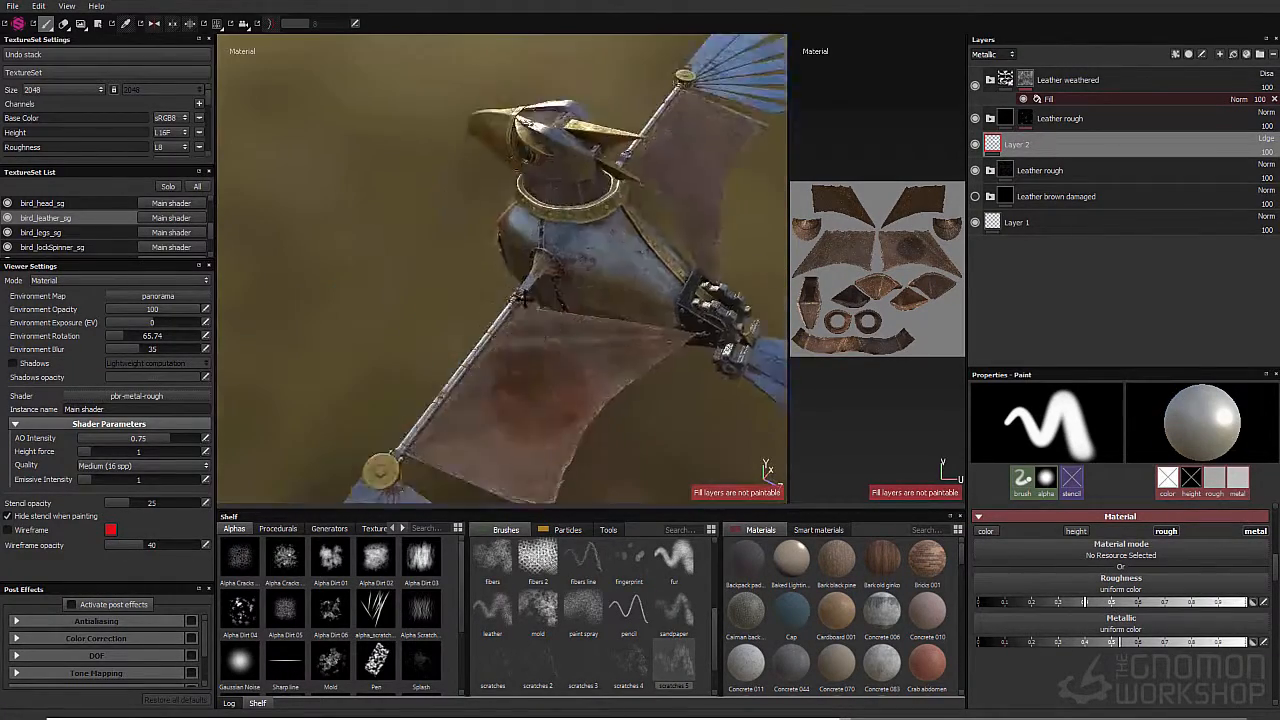
pyautogui.hotkey('alt', 'q')
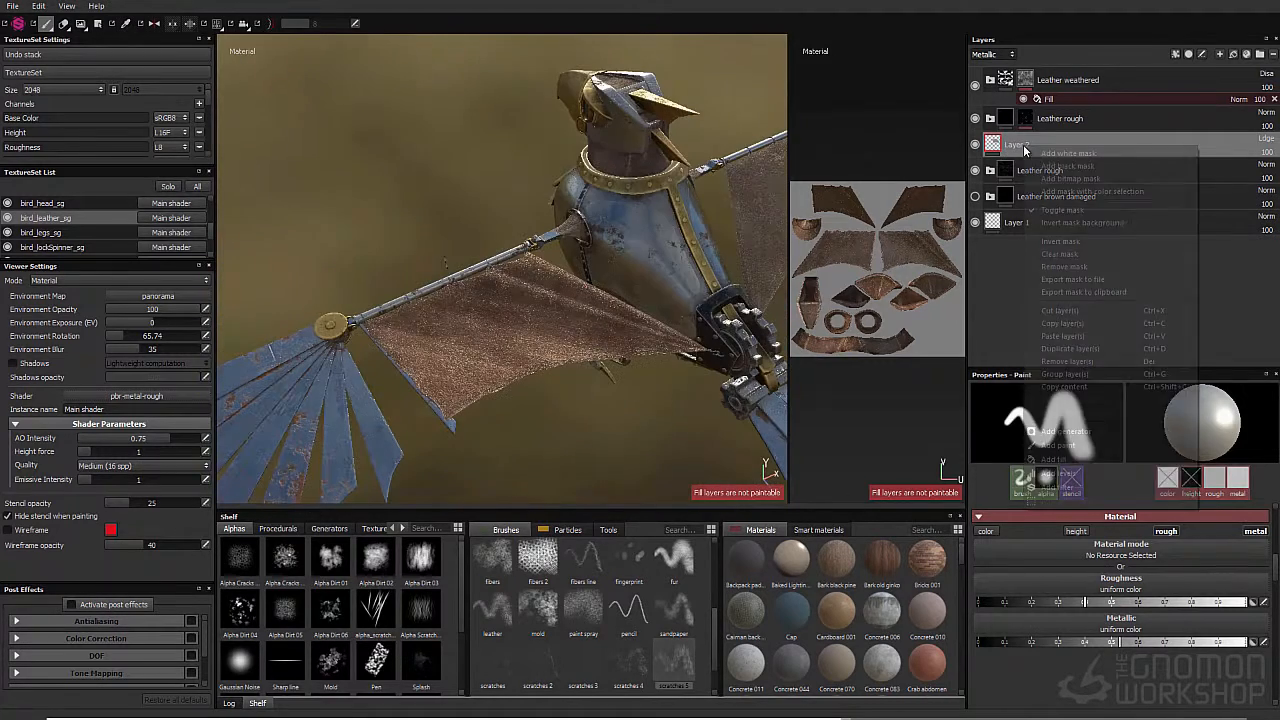
# Step: Add a Fill effect to Layer 2 that affects only the roughness and metallic channels
pyautogui.rightClick(1022, 144)
pyautogui.click(1058, 456)
pyautogui.click(987, 522)
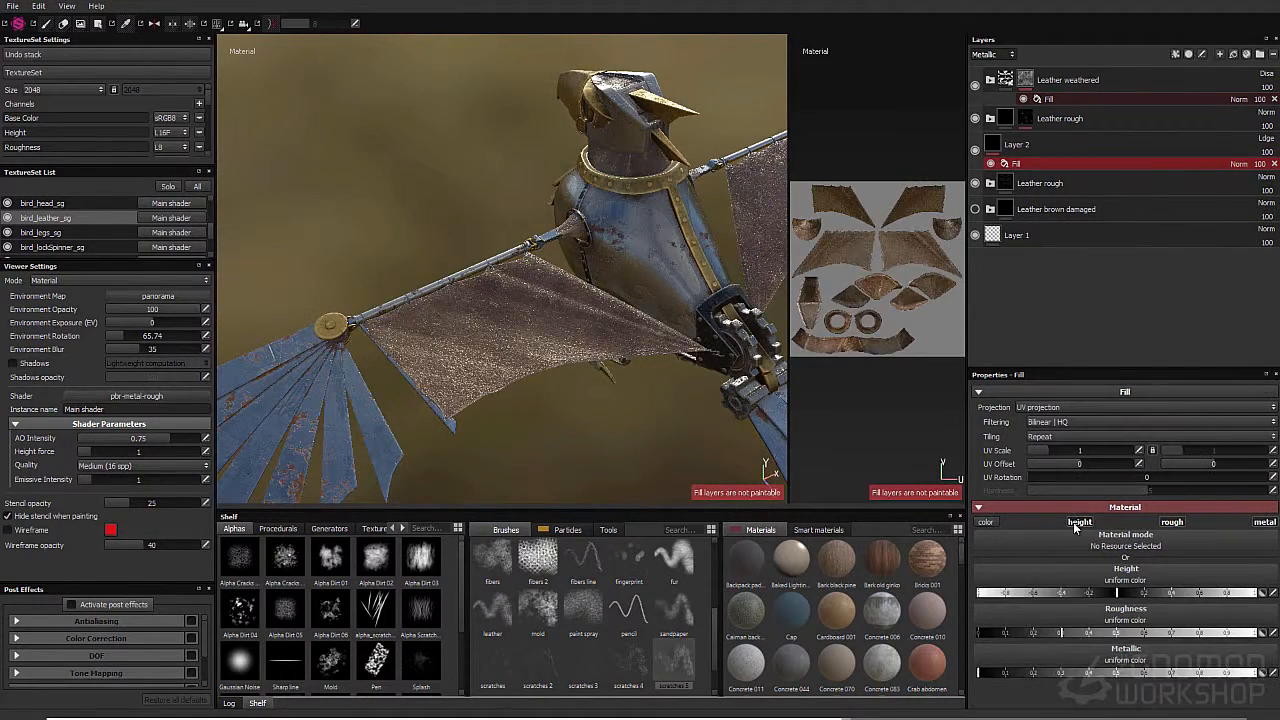
pyautogui.click(1075, 522)
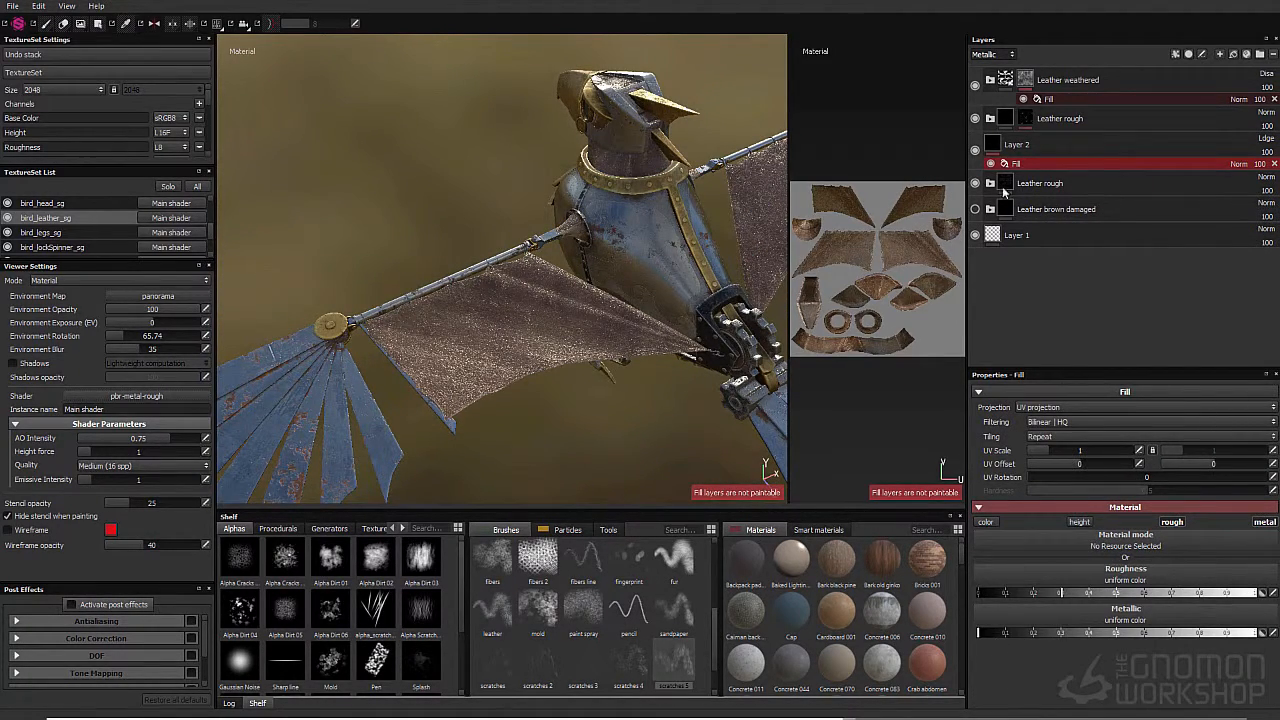
# Step: Move Layer 2 into the lower Leather rough folder, between Noise details and Edge damages, and compare the leather with it hidden and shown
pyautogui.click(1060, 144)
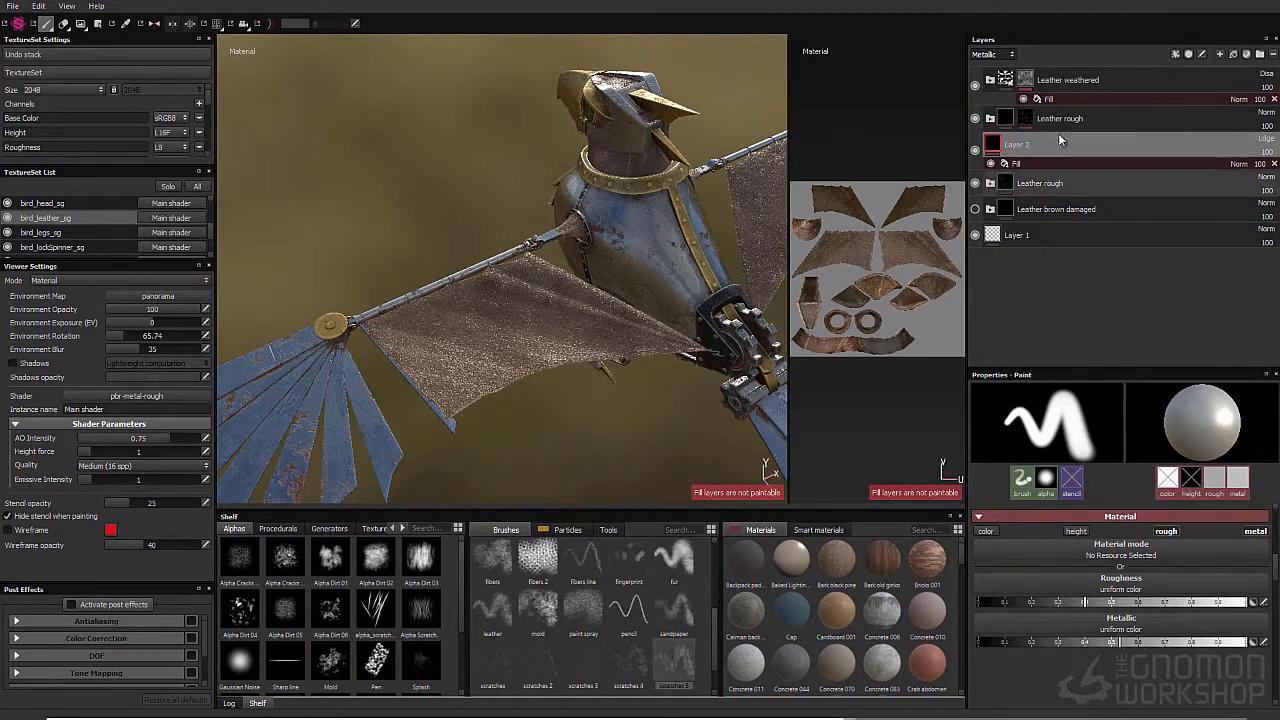
pyautogui.moveTo(1060, 144); pyautogui.dragTo(1060, 293)
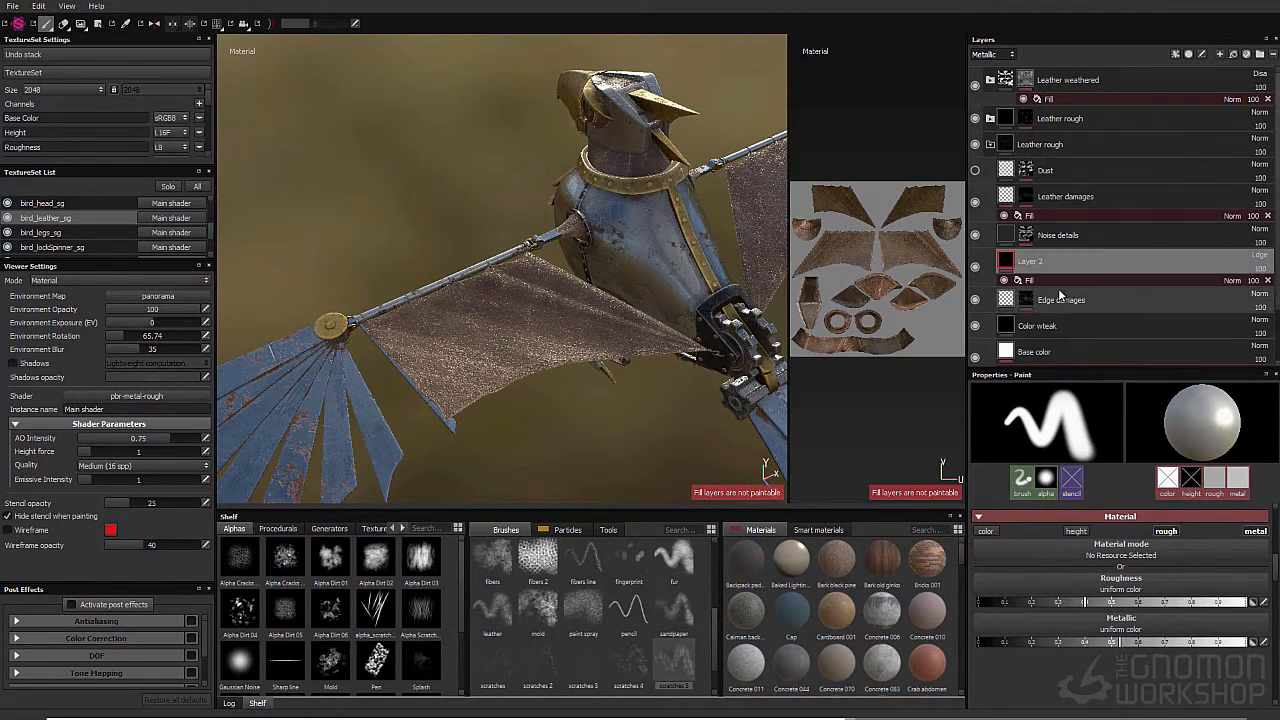
pyautogui.scroll(5, 560, 335)
pyautogui.keyDown('alt'); pyautogui.moveTo(551, 343); pyautogui.dragTo(460, 325); pyautogui.keyUp('alt')
pyautogui.click(975, 268)
pyautogui.keyDown('alt'); pyautogui.moveTo(590, 320); pyautogui.dragTo(567, 239); pyautogui.keyUp('alt')
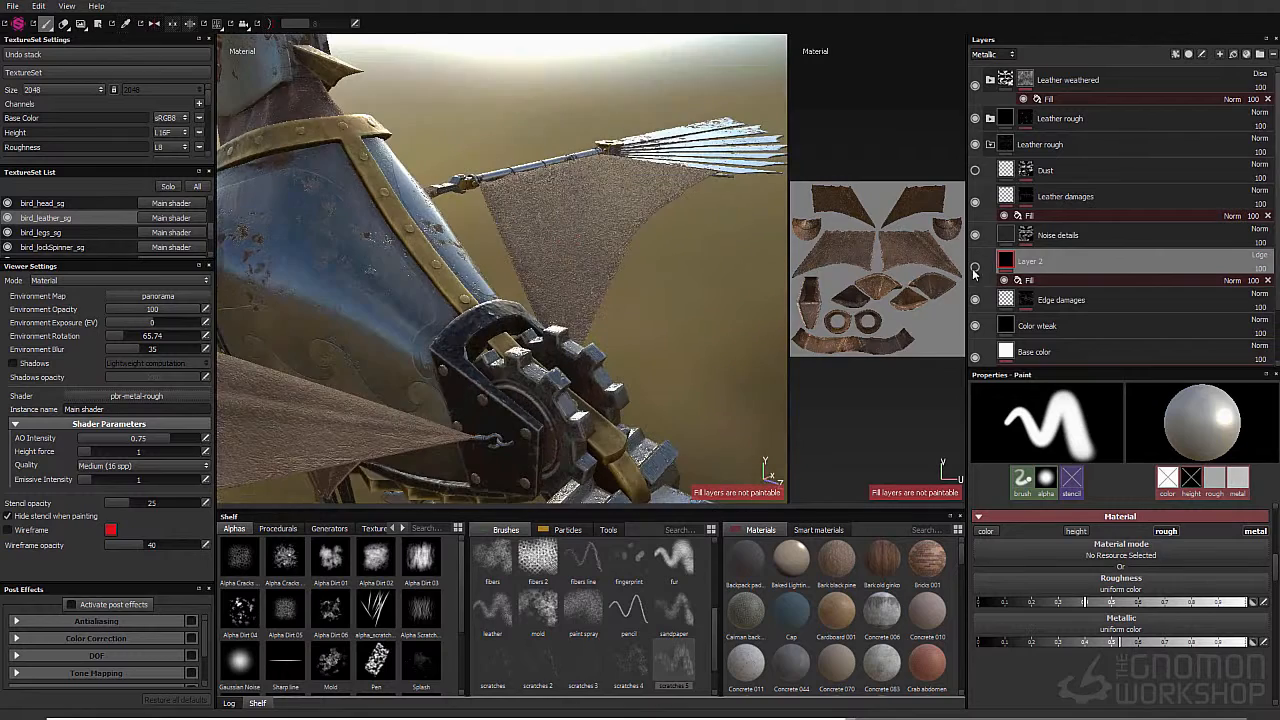
pyautogui.click(975, 269)
# Step: Set the brush's roughness to 0 and metallic to about 0.3, change Layer 2's blending to Replace and hide the layer
pyautogui.click(1057, 641)
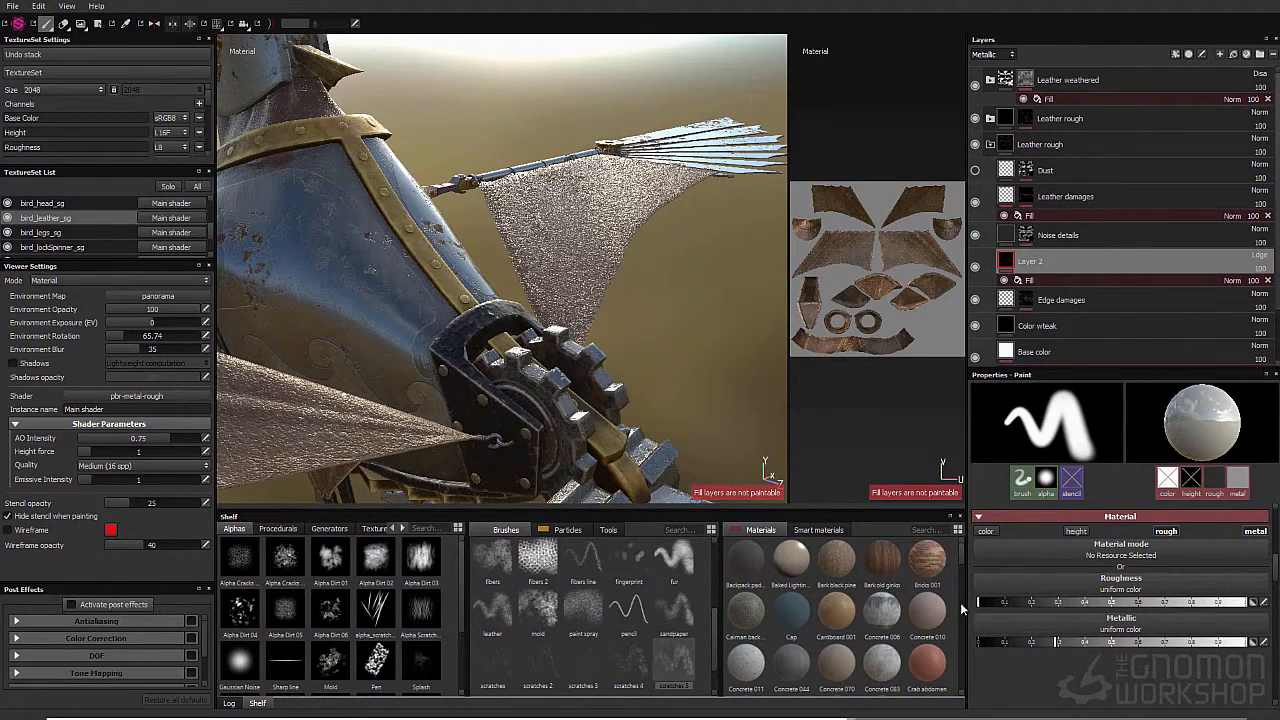
pyautogui.click(1259, 256)
pyautogui.click(1205, 267)
pyautogui.click(1259, 256)
pyautogui.click(1215, 301)
pyautogui.click(976, 268)
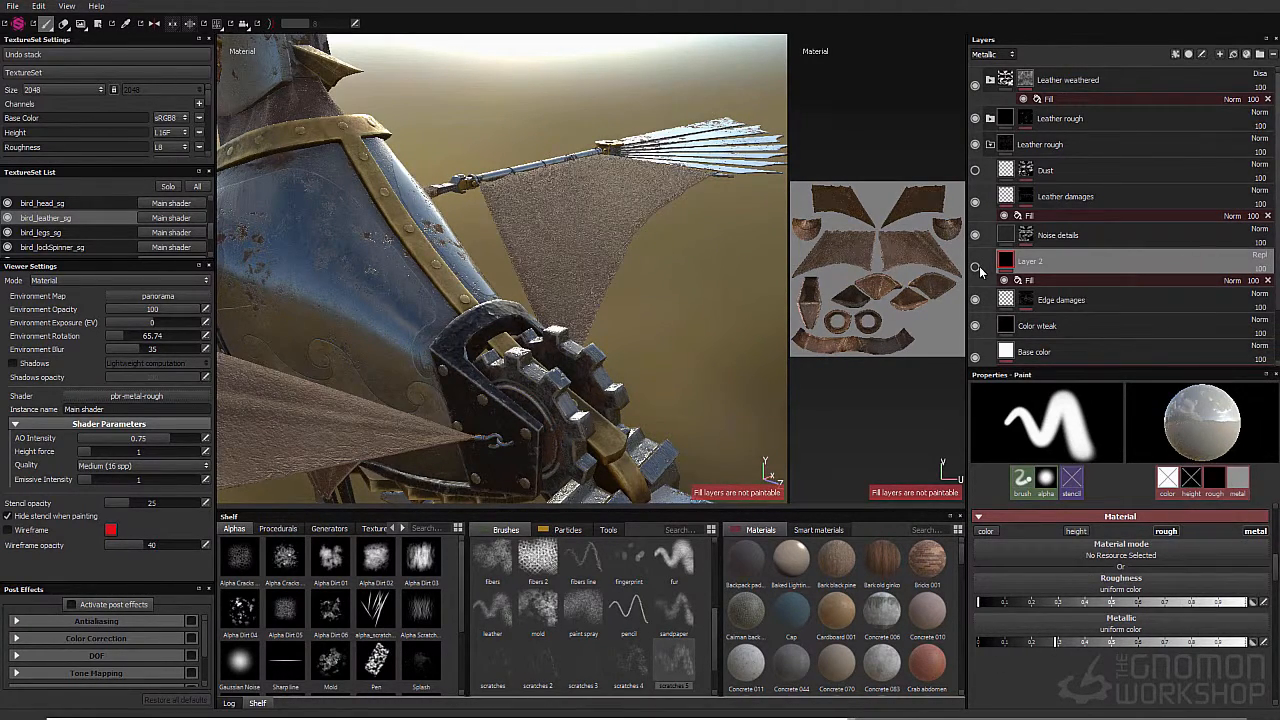
# Step: Show Layer 2 and the Dust layer in the lower Leather rough folder, and disable Layer 2's Fill effect
pyautogui.click(976, 268)
pyautogui.click(1005, 283)
pyautogui.keyDown('alt'); pyautogui.moveTo(563, 235); pyautogui.dragTo(572, 311); pyautogui.keyUp('alt')
pyautogui.click(976, 171)
pyautogui.keyDown('alt'); pyautogui.moveTo(450, 300); pyautogui.dragTo(768, 272); pyautogui.keyUp('alt')
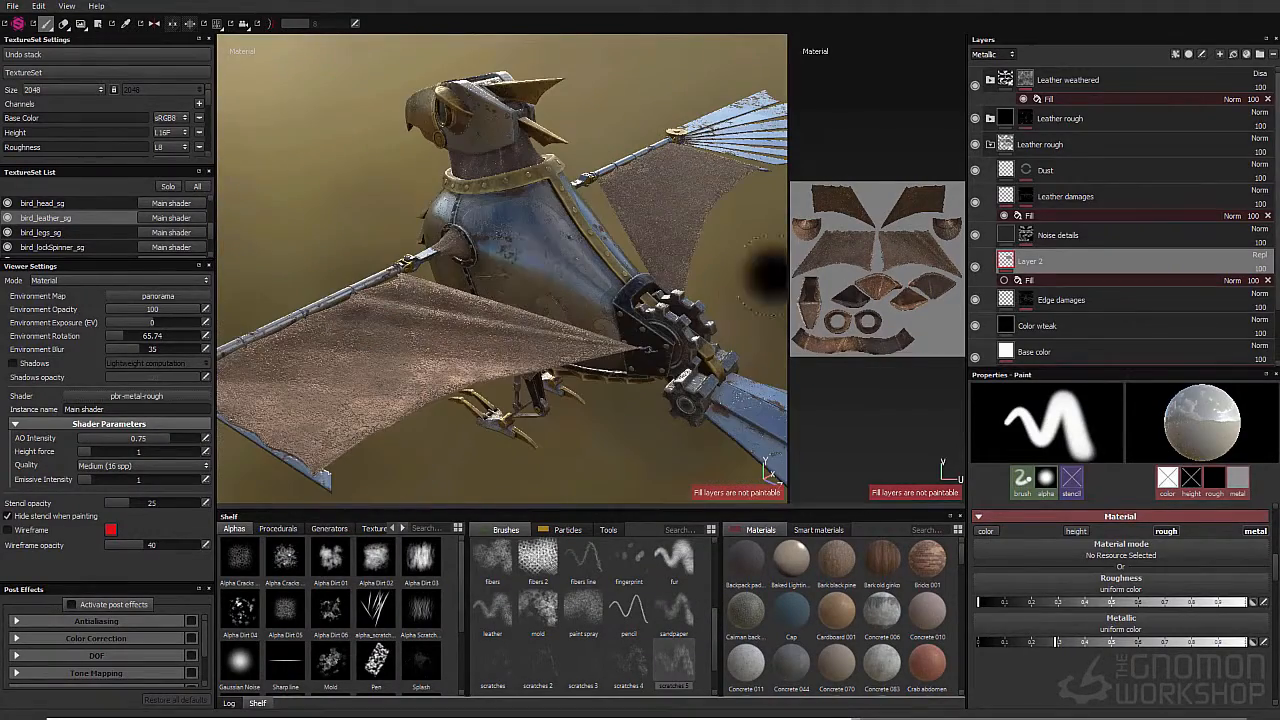
# Step: Raise the roughness of Layer 2's brush material to about 0.6 and check the wing leather
pyautogui.keyDown('alt'); pyautogui.moveTo(460, 300); pyautogui.dragTo(500, 310); pyautogui.keyUp('alt')
pyautogui.moveTo(1010, 603); pyautogui.dragTo(1152, 603)
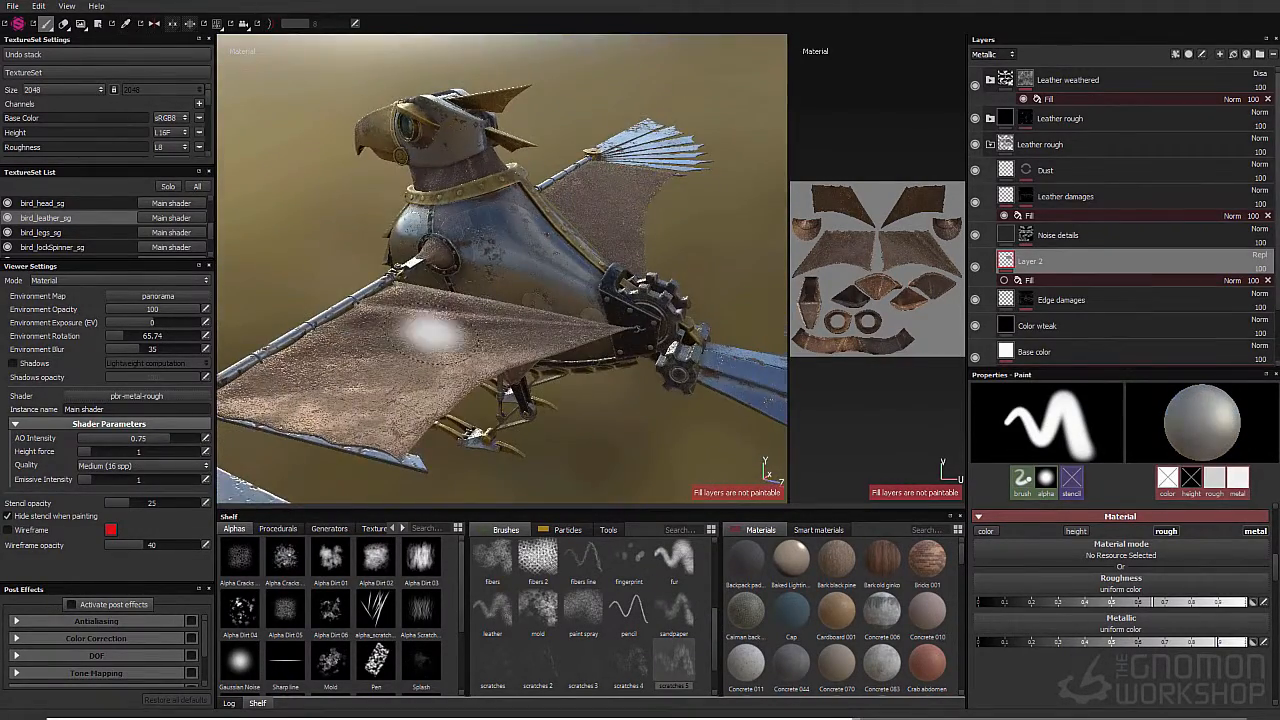
pyautogui.keyDown('alt'); pyautogui.moveTo(429, 330); pyautogui.dragTo(469, 363); pyautogui.keyUp('alt')
pyautogui.scroll(5, 1049, 627)
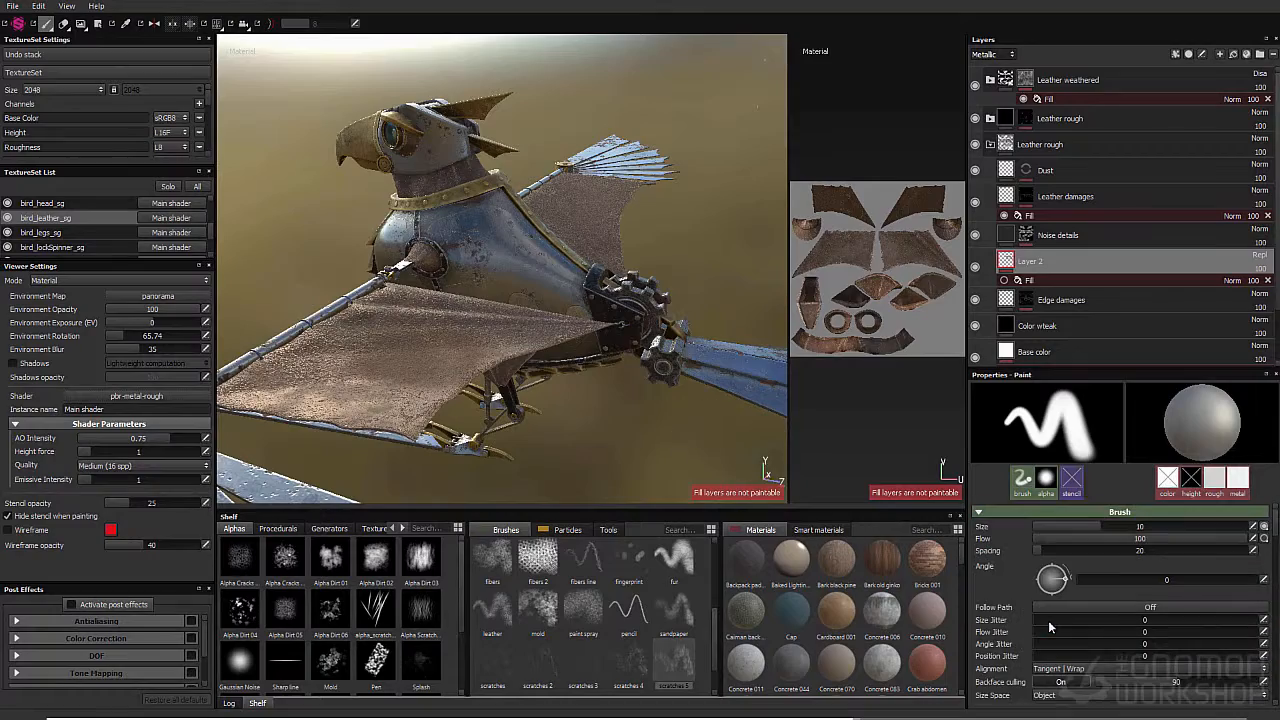
# Step: Enable Layer 2's Fill effect again and set its roughness to about 0.3 and its metallic to 1
pyautogui.click(1029, 280)
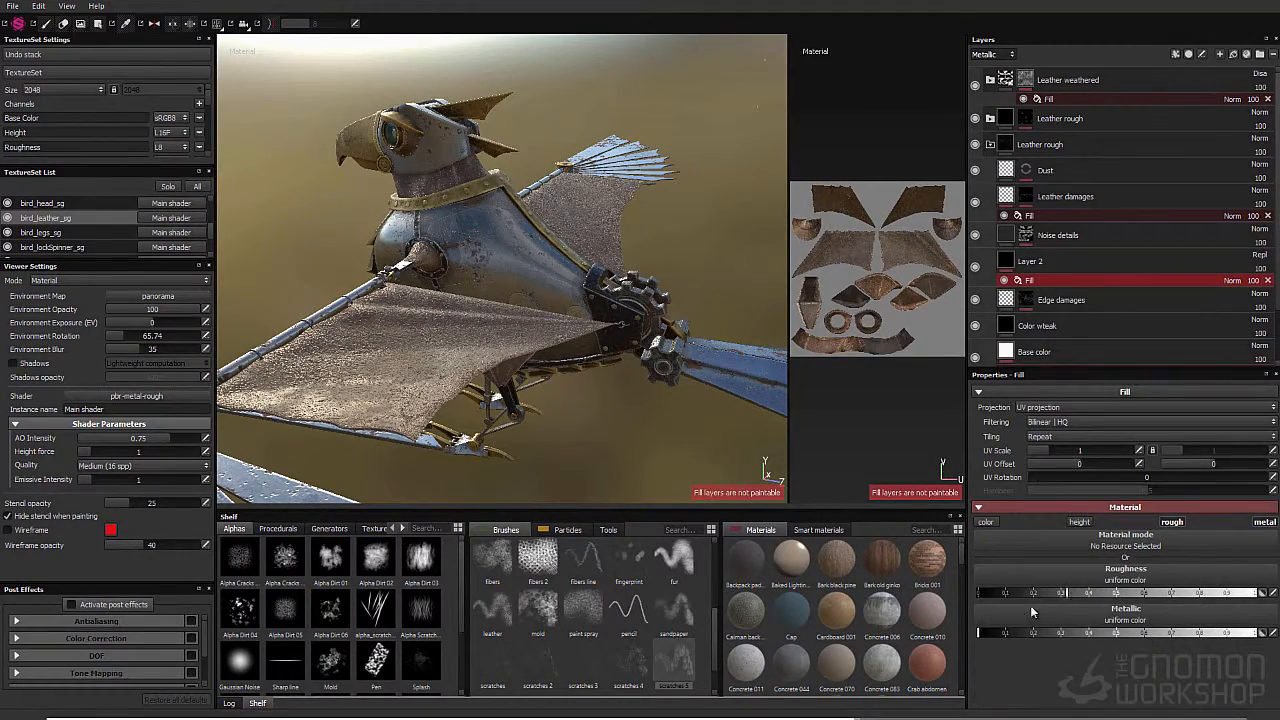
pyautogui.moveTo(1032, 608)
pyautogui.mouseDown()
pyautogui.moveTo(1048, 606)
pyautogui.moveTo(1013, 627)
pyautogui.mouseUp()
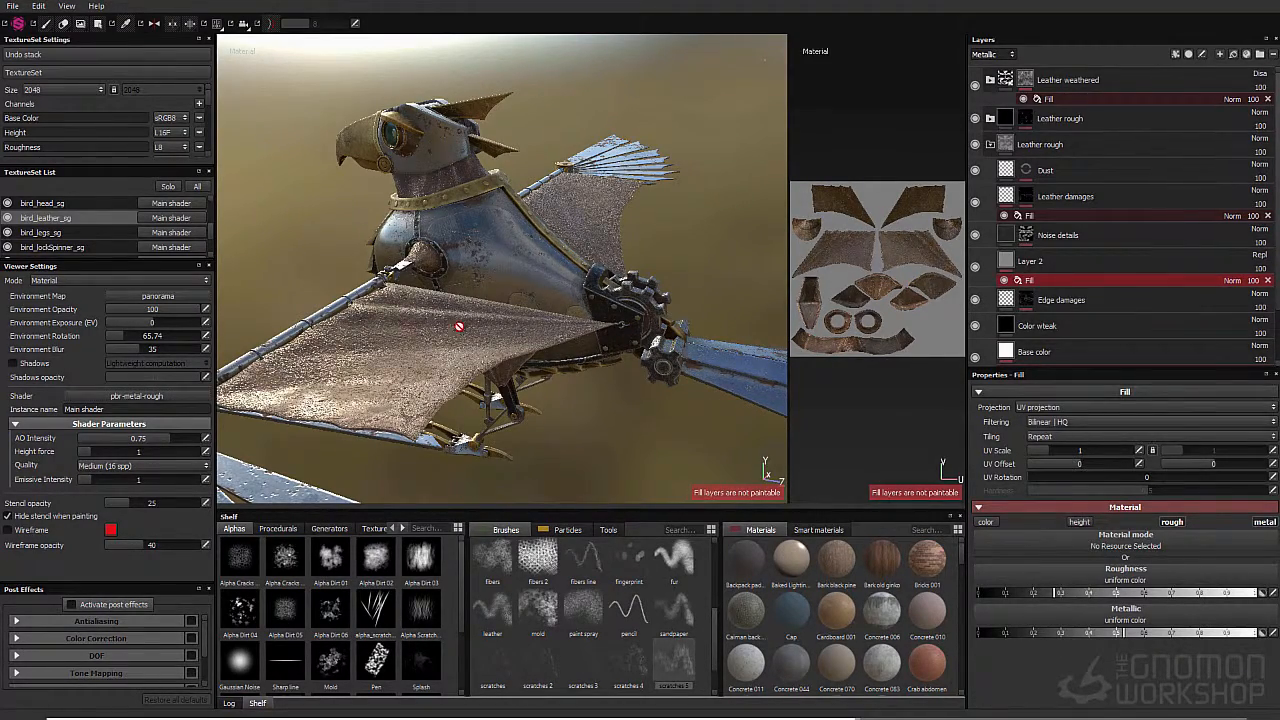
pyautogui.keyDown('alt'); pyautogui.moveTo(459, 327); pyautogui.dragTo(500, 351); pyautogui.keyUp('alt')
pyautogui.keyDown('alt'); pyautogui.moveTo(500, 351); pyautogui.dragTo(560, 330, button='right'); pyautogui.keyUp('alt')
pyautogui.keyDown('alt'); pyautogui.moveTo(560, 330); pyautogui.dragTo(545, 285); pyautogui.keyUp('alt')
pyautogui.moveTo(1140, 633); pyautogui.dragTo(1257, 633)
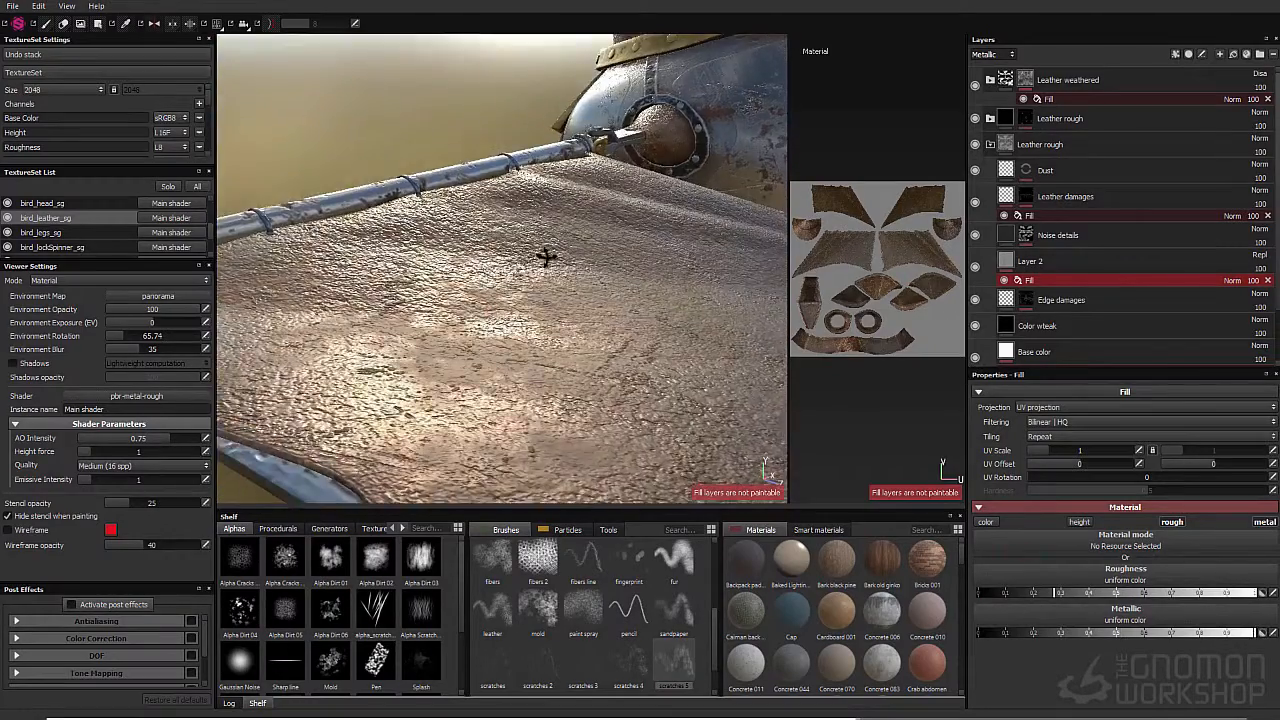
pyautogui.keyDown('alt'); pyautogui.moveTo(545, 257); pyautogui.dragTo(570, 320); pyautogui.keyUp('alt')
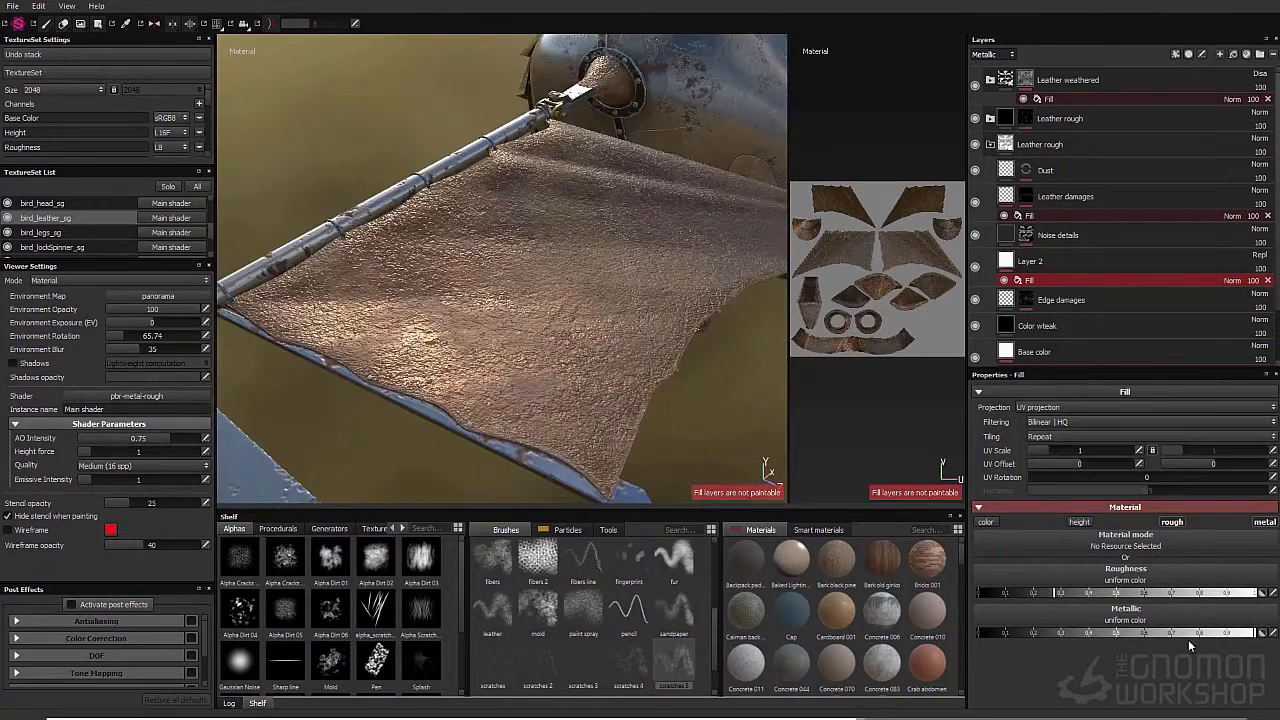
# Step: Set Layer 2's metallic channel to Normal blending at 0 opacity, and lower its Fill effect's opacity to 0
pyautogui.press('f')
pyautogui.click(1259, 256)
pyautogui.click(1258, 276)
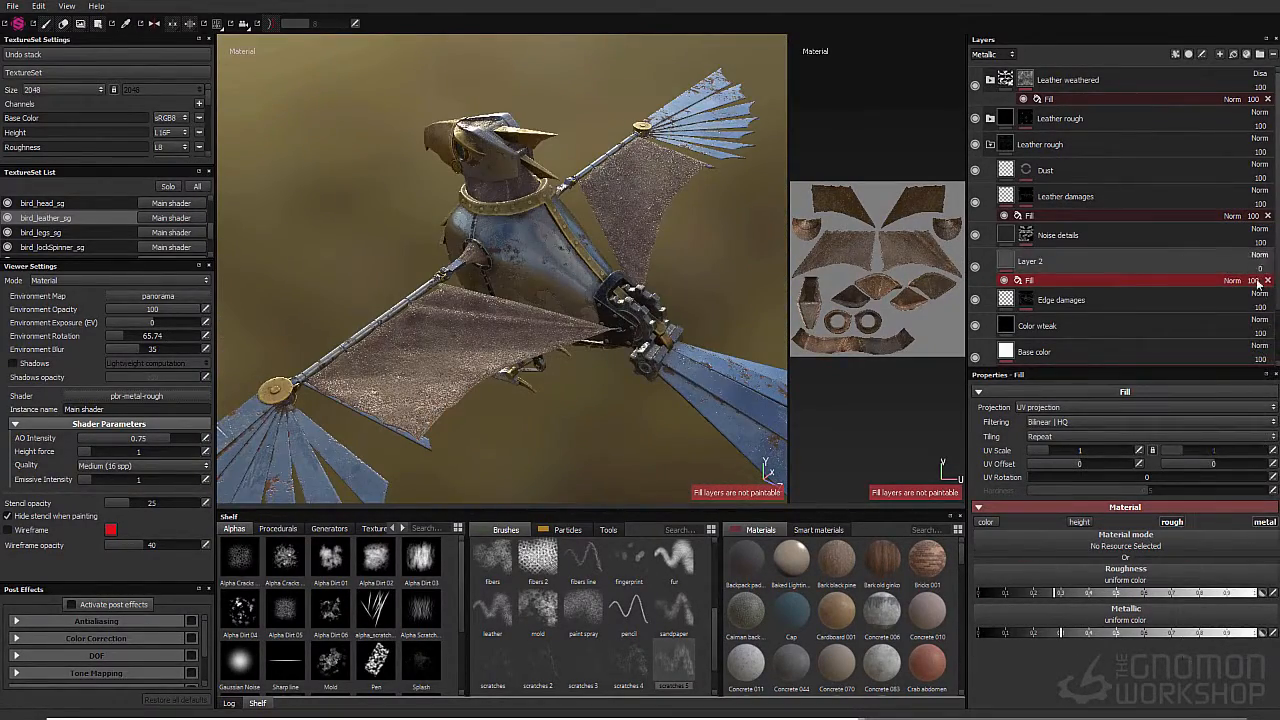
pyautogui.click(1254, 281)
pyautogui.moveTo(1260, 291); pyautogui.dragTo(1187, 299)
# Step: Compare the leather with Layer 2 hidden and shown, and delete Layer 2
pyautogui.click(975, 268)
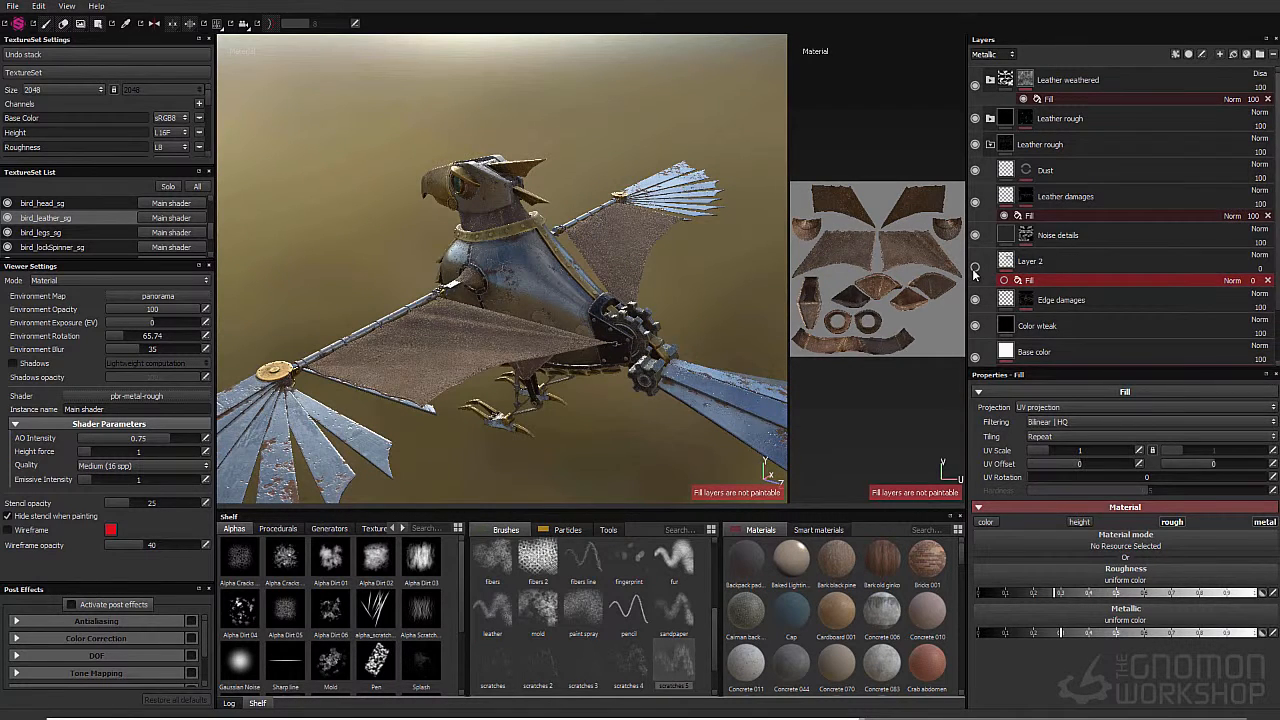
pyautogui.click(1006, 262)
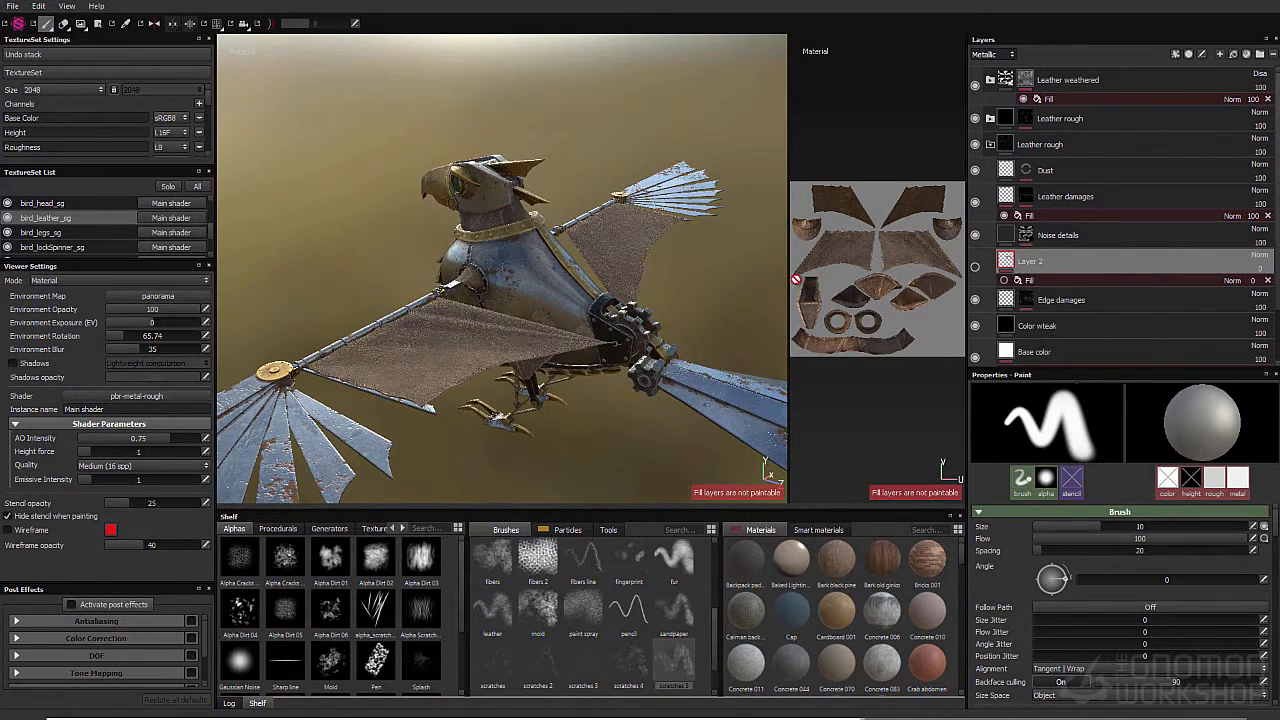
pyautogui.click(976, 268)
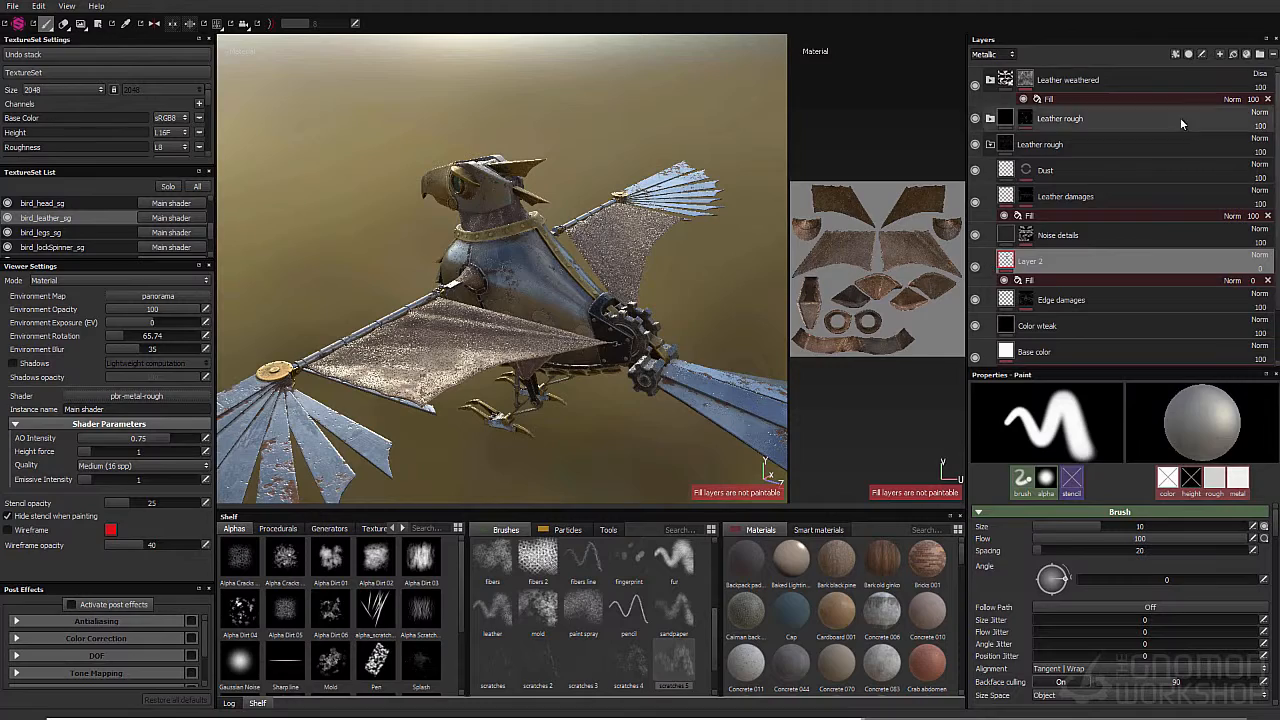
pyautogui.click(1273, 54)
# Step: Compare the wing with the Color wteak layer hidden and shown, and disable that layer's metallic and roughness channels
pyautogui.click(1043, 286)
pyautogui.keyDown('alt'); pyautogui.moveTo(500, 290); pyautogui.dragTo(509, 363); pyautogui.keyUp('alt')
pyautogui.keyDown('alt'); pyautogui.moveTo(509, 363); pyautogui.dragTo(600, 380, button='right'); pyautogui.keyUp('alt')
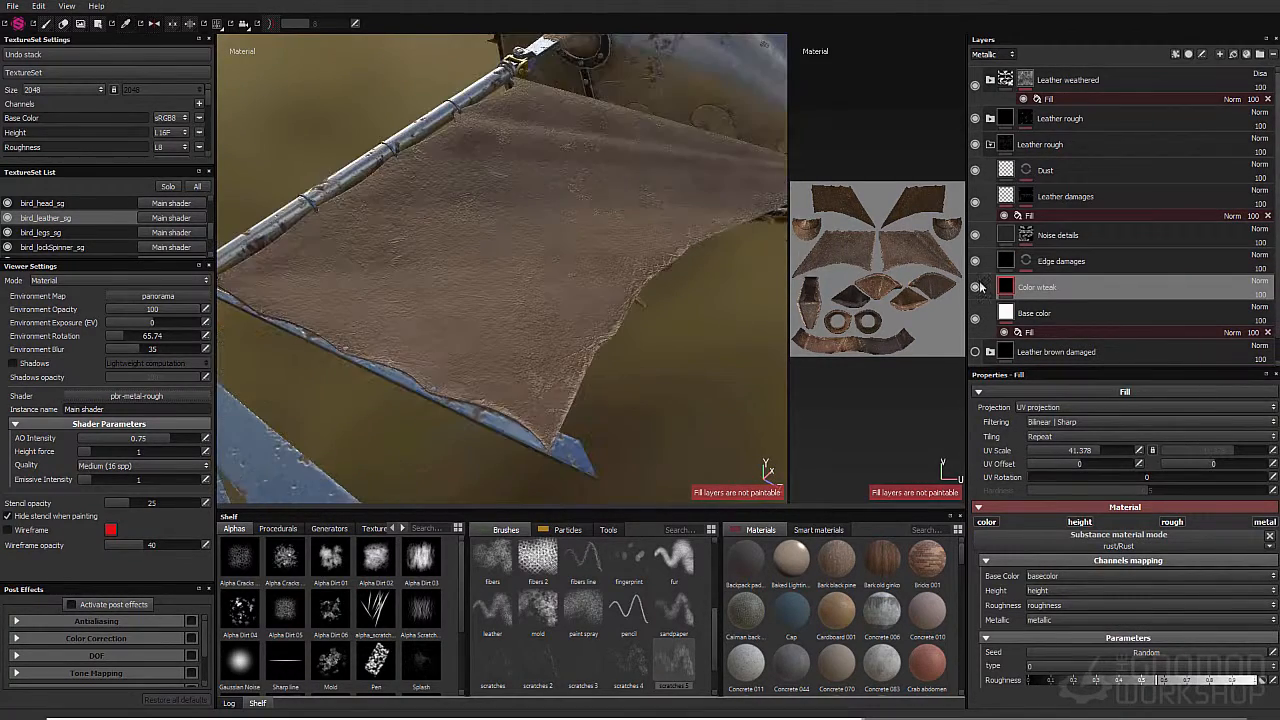
pyautogui.click(975, 288)
pyautogui.click(975, 288)
pyautogui.click(1005, 288)
pyautogui.click(1265, 523)
pyautogui.keyDown('alt'); pyautogui.moveTo(580, 314); pyautogui.dragTo(530, 350); pyautogui.keyUp('alt')
pyautogui.click(1173, 522)
pyautogui.keyDown('alt'); pyautogui.moveTo(530, 350); pyautogui.dragTo(618, 282, button='middle'); pyautogui.keyUp('alt')
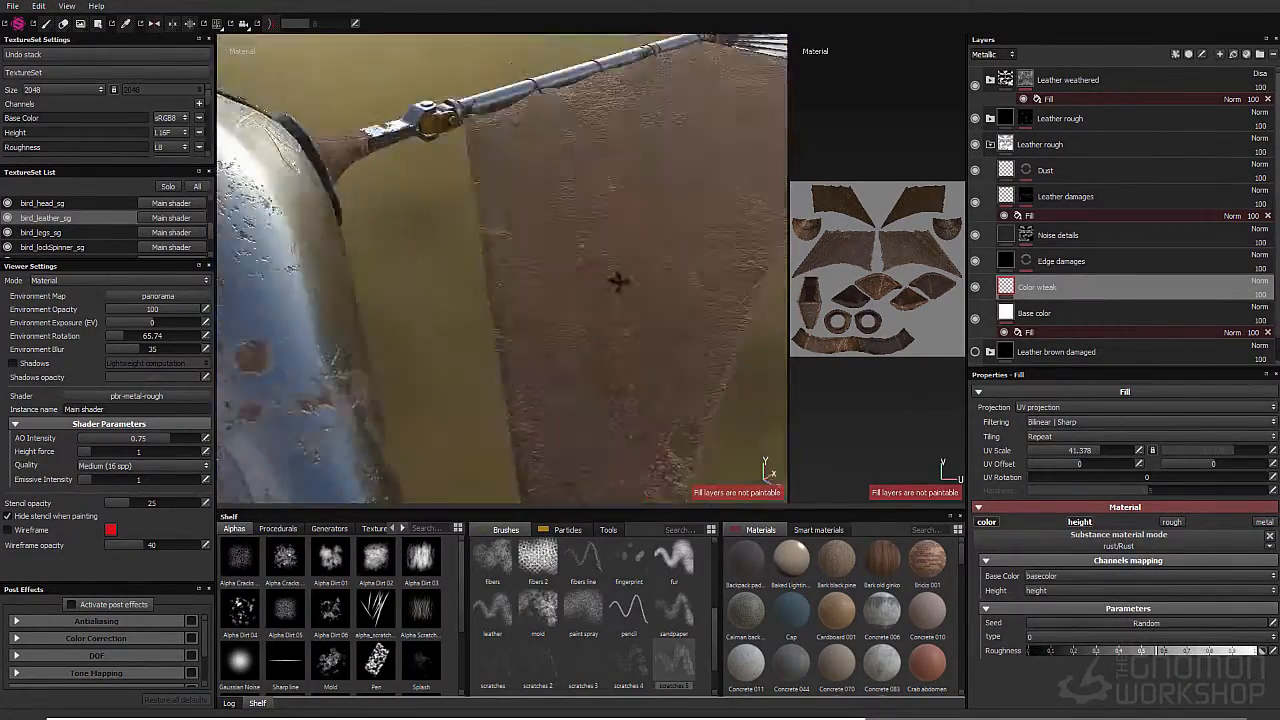
# Step: Switch the layer stack to the Base Color channel and disable the height channel of the Color wteak layer
pyautogui.keyDown('alt'); pyautogui.moveTo(618, 282); pyautogui.dragTo(607, 252); pyautogui.keyUp('alt')
pyautogui.click(994, 55)
pyautogui.click(997, 66)
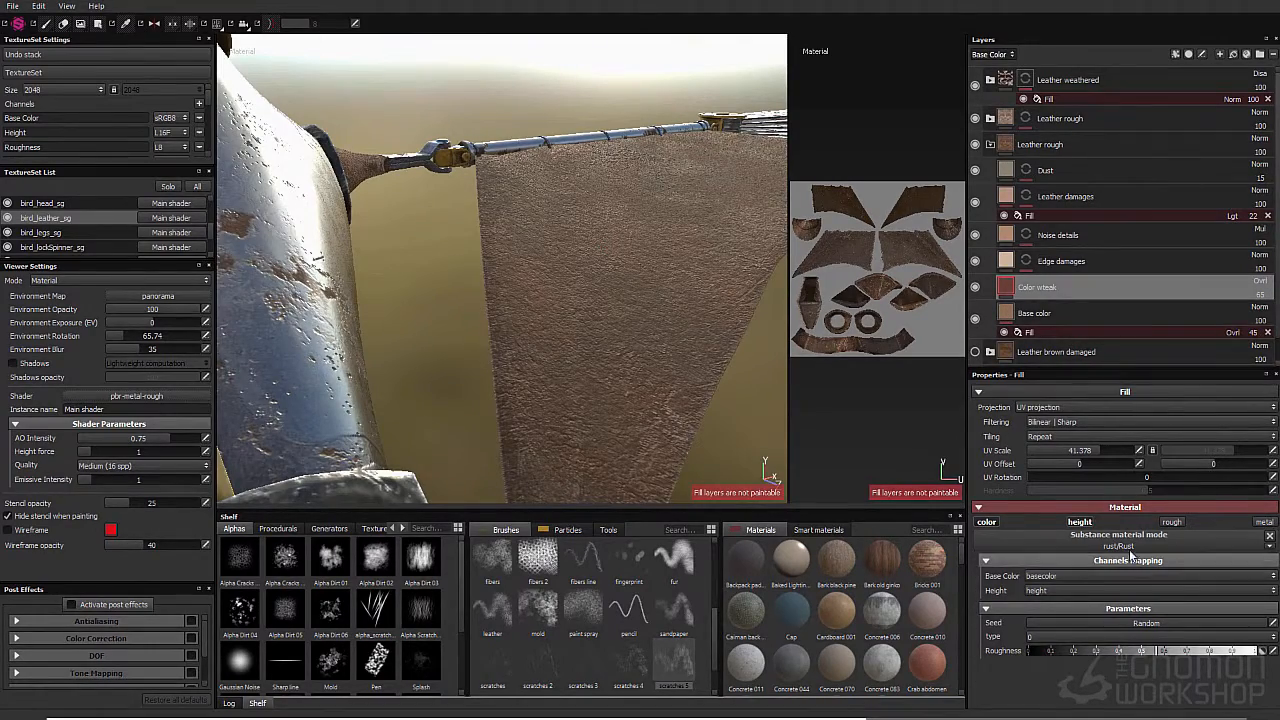
pyautogui.click(1078, 522)
pyautogui.keyDown('alt'); pyautogui.moveTo(700, 335); pyautogui.dragTo(410, 275); pyautogui.keyUp('alt')
# Step: Set the Base color layer's metallic to about 0.5 and collapse the lower Leather rough folder
pyautogui.click(1080, 313)
pyautogui.scroll(-2, 1112, 540)
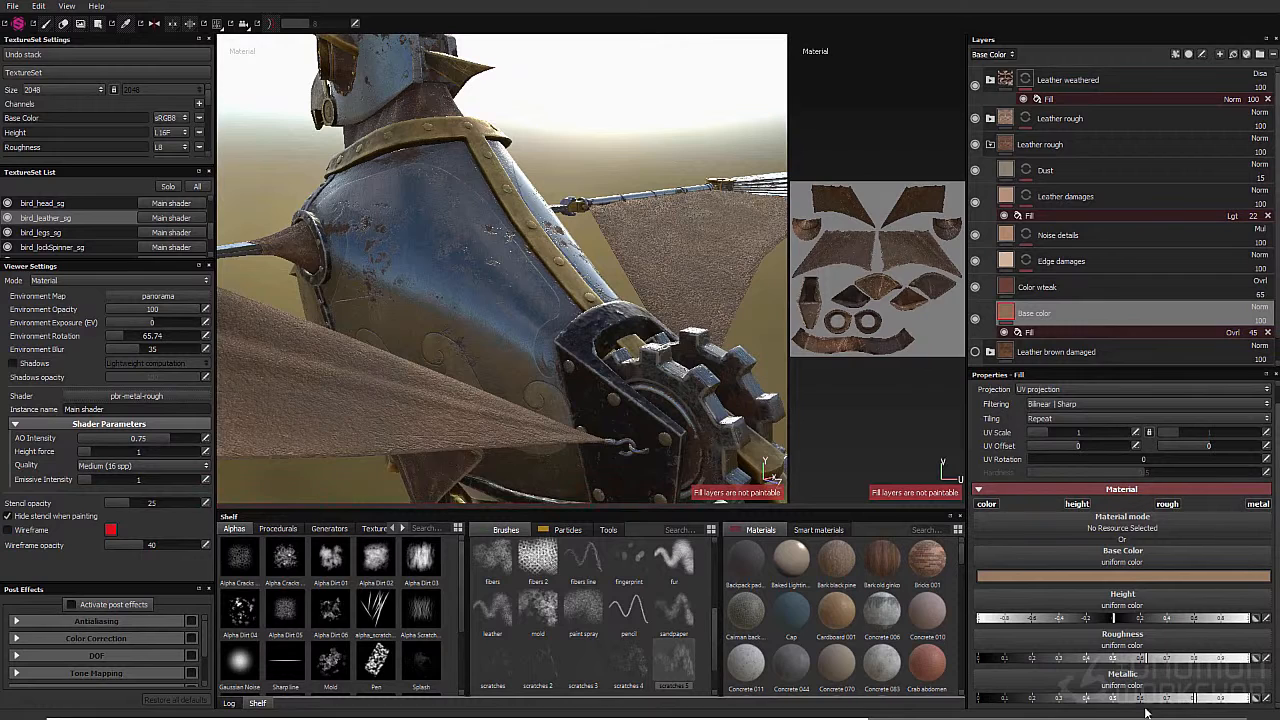
pyautogui.click(990, 144)
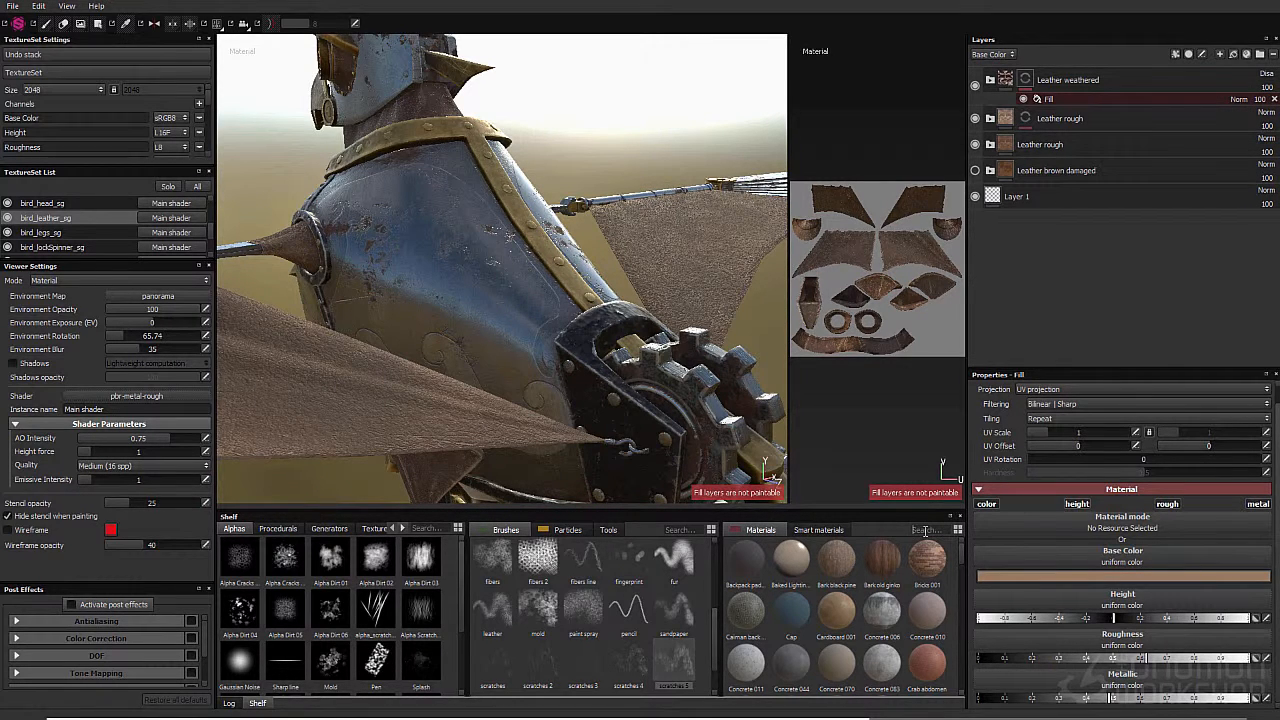
# Step: Search the smart materials for leather and add the Leather smart material at the top of the layer stack
pyautogui.click(818, 529)
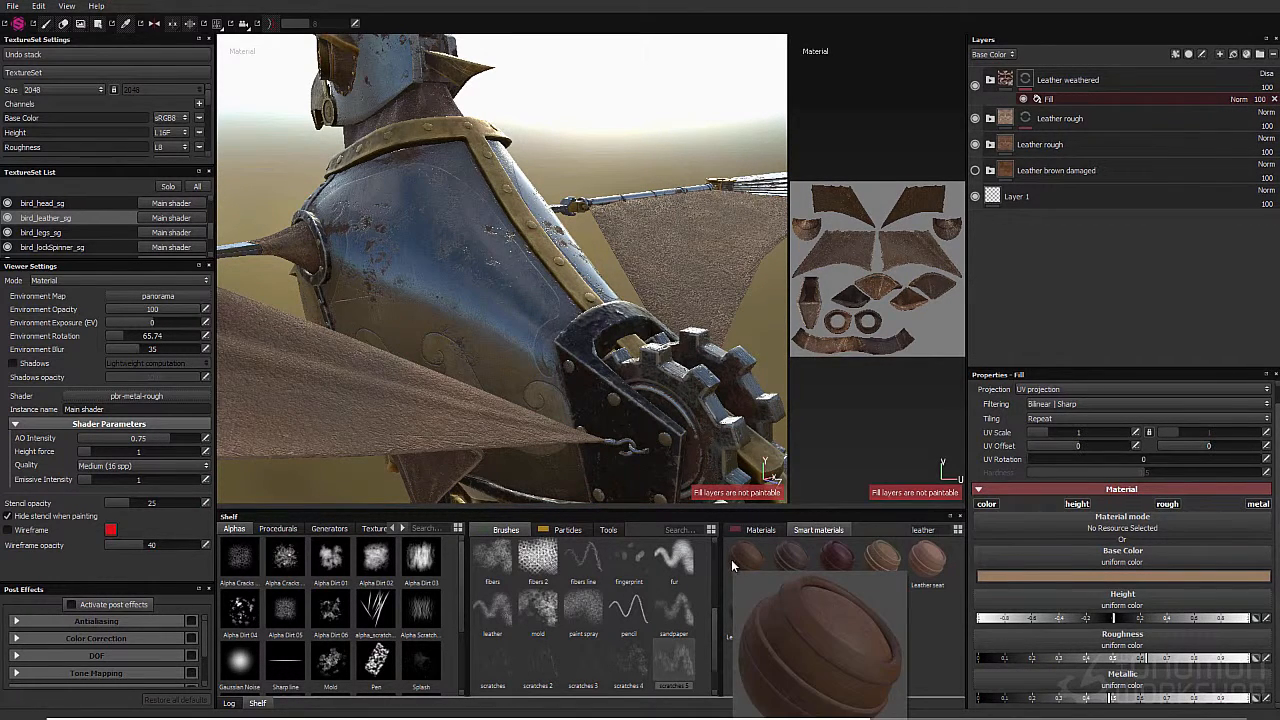
pyautogui.moveTo(743, 562); pyautogui.dragTo(1047, 163)
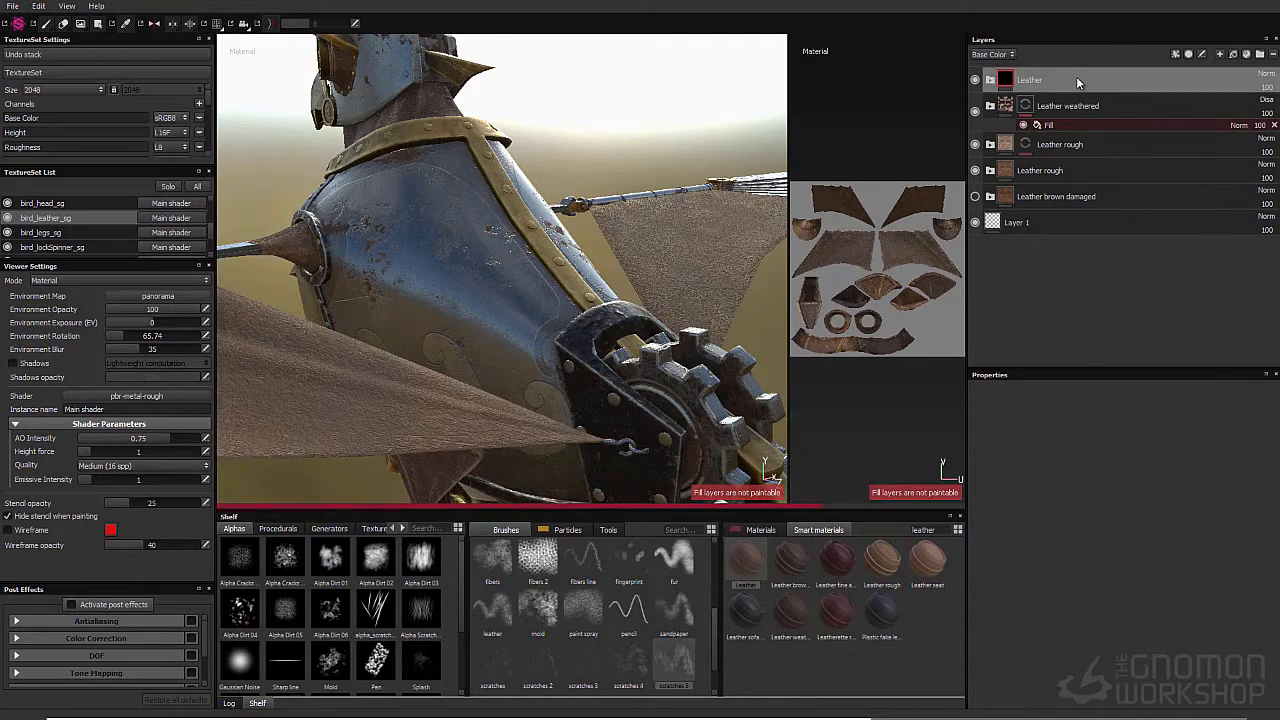
pyautogui.keyDown('alt'); pyautogui.moveTo(606, 240); pyautogui.dragTo(640, 260); pyautogui.keyUp('alt')
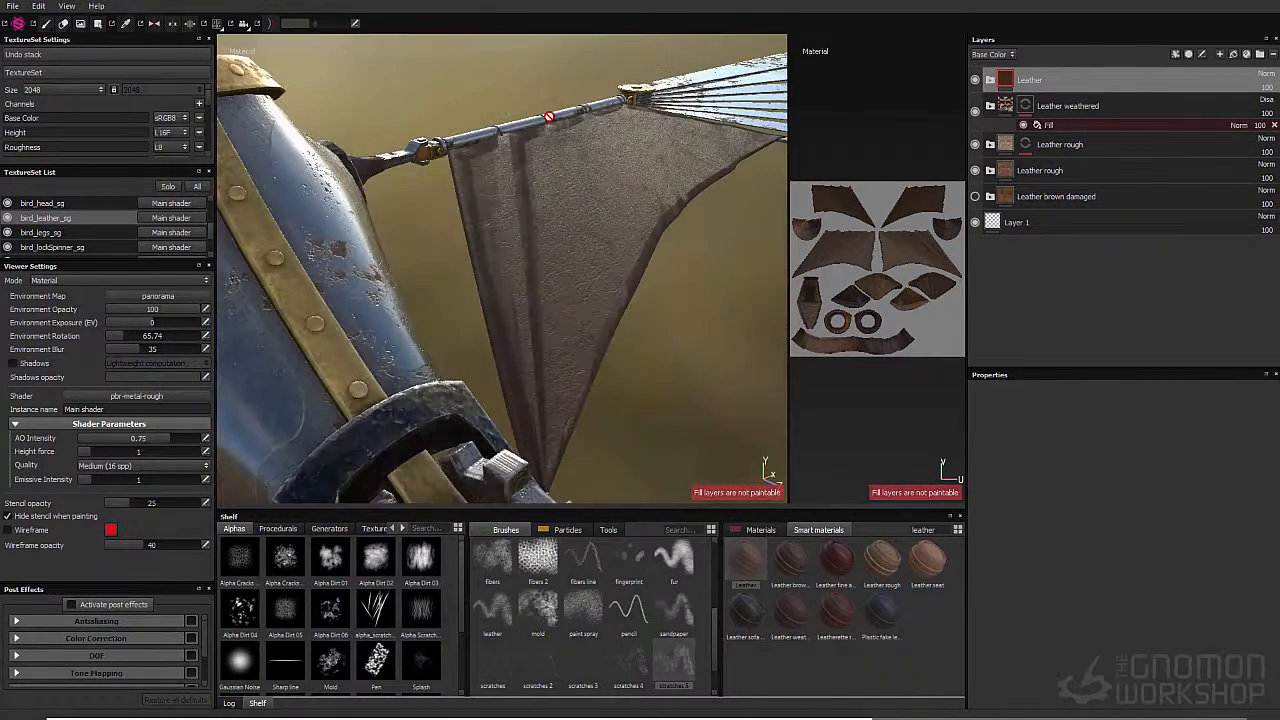
# Step: Examine the Leather folder's Base and Pattern layers in the Metallic channel, comparing the wing with Pattern hidden and shown
pyautogui.click(990, 80)
pyautogui.click(1009, 213)
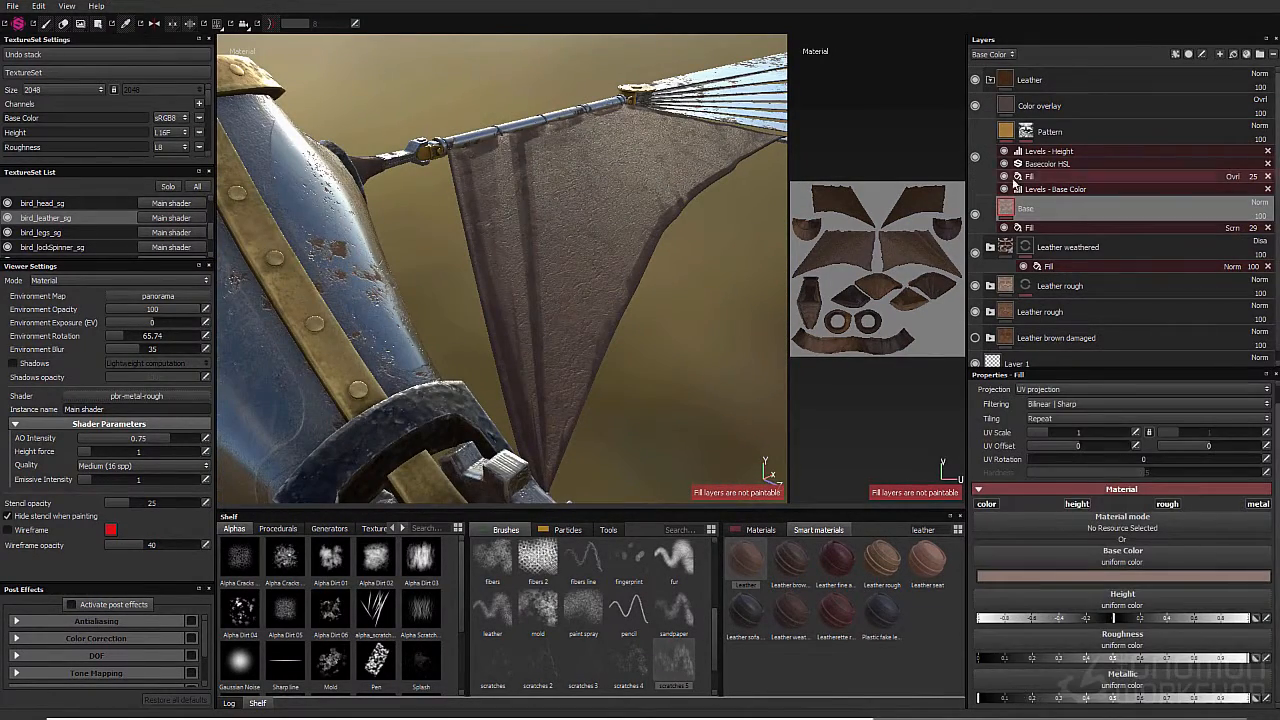
pyautogui.click(995, 55)
pyautogui.click(988, 90)
pyautogui.click(1007, 133)
pyautogui.click(975, 158)
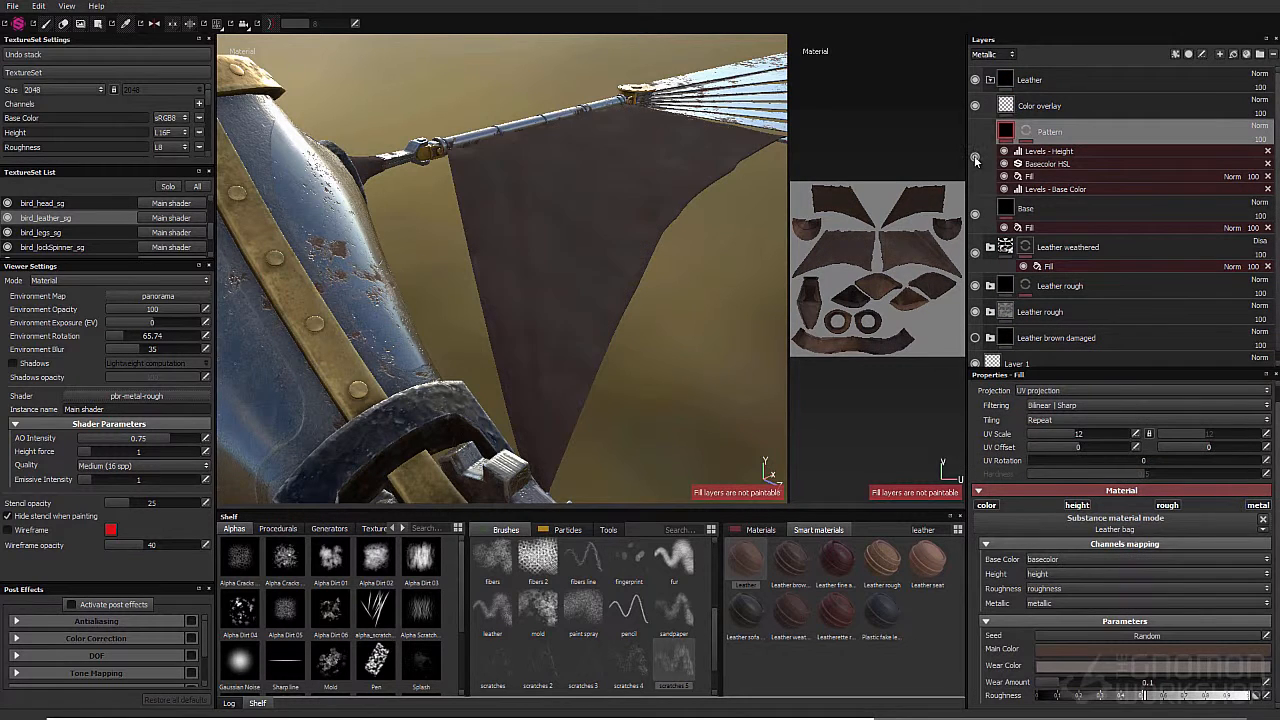
pyautogui.click(975, 158)
pyautogui.click(1255, 510)
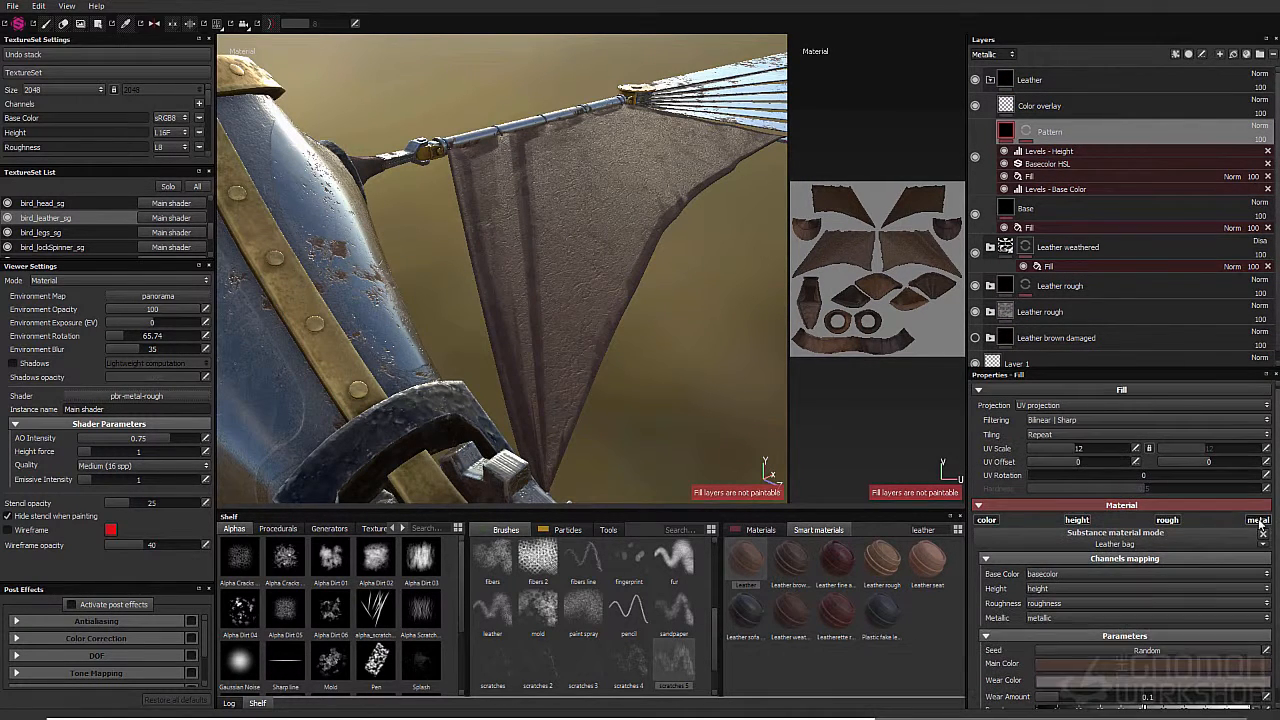
pyautogui.click(1007, 132)
pyautogui.click(1006, 81)
pyautogui.click(1006, 132)
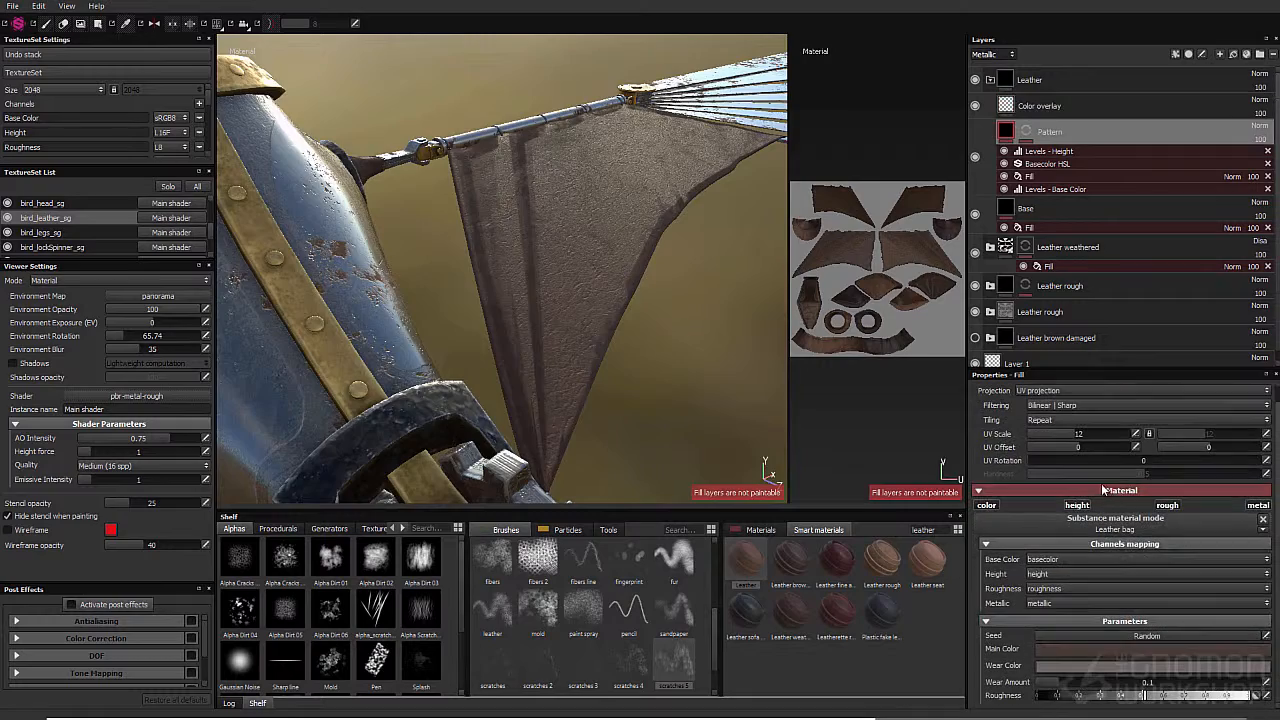
# Step: Hide the Leather folder and set the lower Leather rough folder's Base color layer to about 0.5 roughness and 0.3 metallic
pyautogui.keyDown('alt'); pyautogui.moveTo(600, 330); pyautogui.dragTo(585, 240); pyautogui.keyUp('alt')
pyautogui.click(976, 81)
pyautogui.click(990, 80)
pyautogui.click(990, 170)
pyautogui.scroll(-1, 1105, 343)
pyautogui.click(1060, 299)
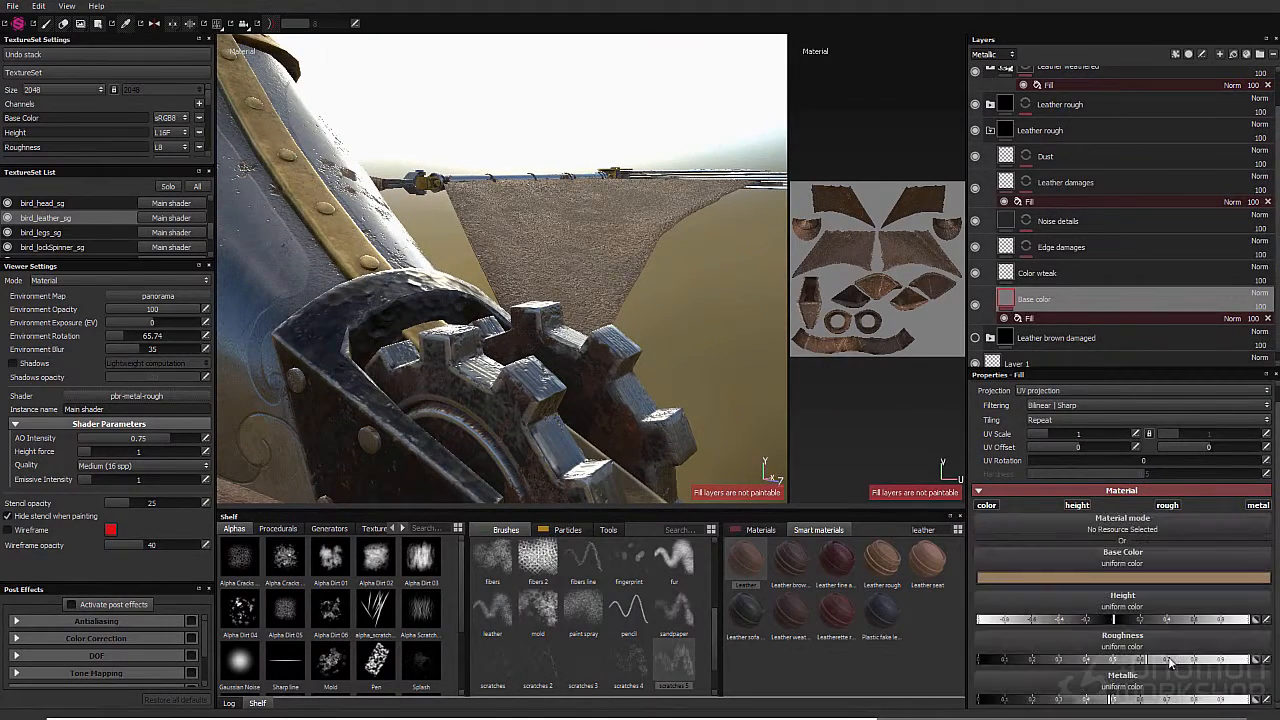
pyautogui.keyDown('alt'); pyautogui.moveTo(700, 291); pyautogui.dragTo(640, 205); pyautogui.keyUp('alt')
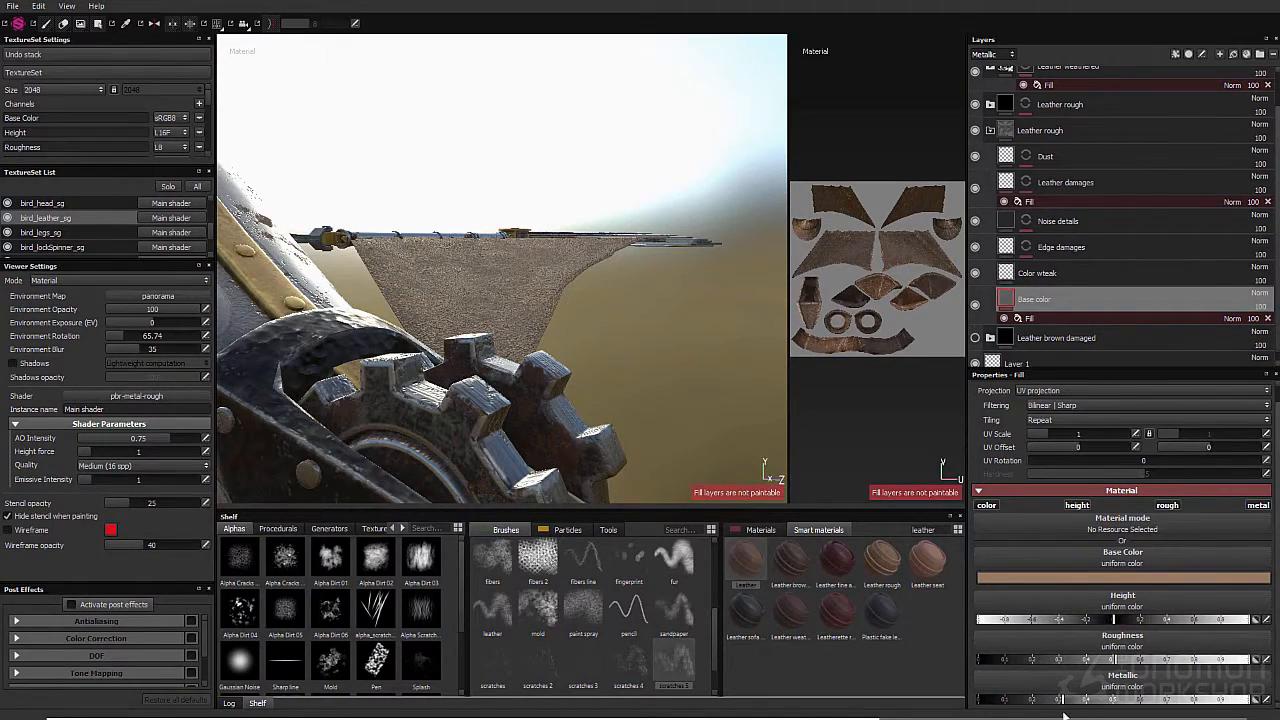
pyautogui.moveTo(500, 300)
pyautogui.keyDown('alt'); pyautogui.mouseDown()
pyautogui.moveTo(423, 171)
pyautogui.moveTo(460, 294)
pyautogui.moveTo(512, 115)
pyautogui.moveTo(470, 240)
pyautogui.moveTo(423, 289)
pyautogui.moveTo(456, 214)
pyautogui.moveTo(700, 158)
pyautogui.moveTo(511, 291)
pyautogui.mouseUp(); pyautogui.keyUp('alt')
pyautogui.scroll(2, 1038, 166)
pyautogui.click(990, 170)
# Step: Compare the wings with the Leather folder shown and hidden while listing the layers' Base Color channel, and expand the folder
pyautogui.click(975, 80)
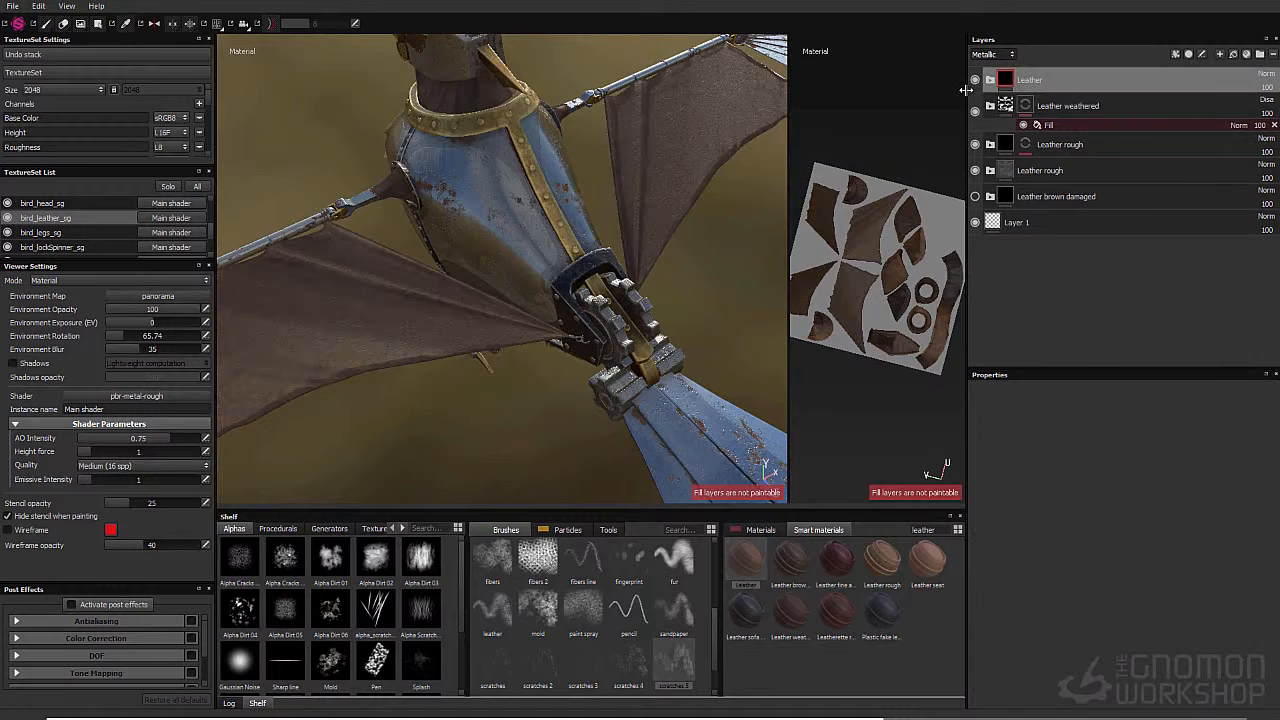
pyautogui.keyDown('alt'); pyautogui.moveTo(560, 200); pyautogui.dragTo(560, 250); pyautogui.keyUp('alt')
pyautogui.click(993, 54)
pyautogui.click(993, 67)
pyautogui.click(975, 81)
pyautogui.click(975, 81)
pyautogui.click(975, 81)
pyautogui.click(990, 80)
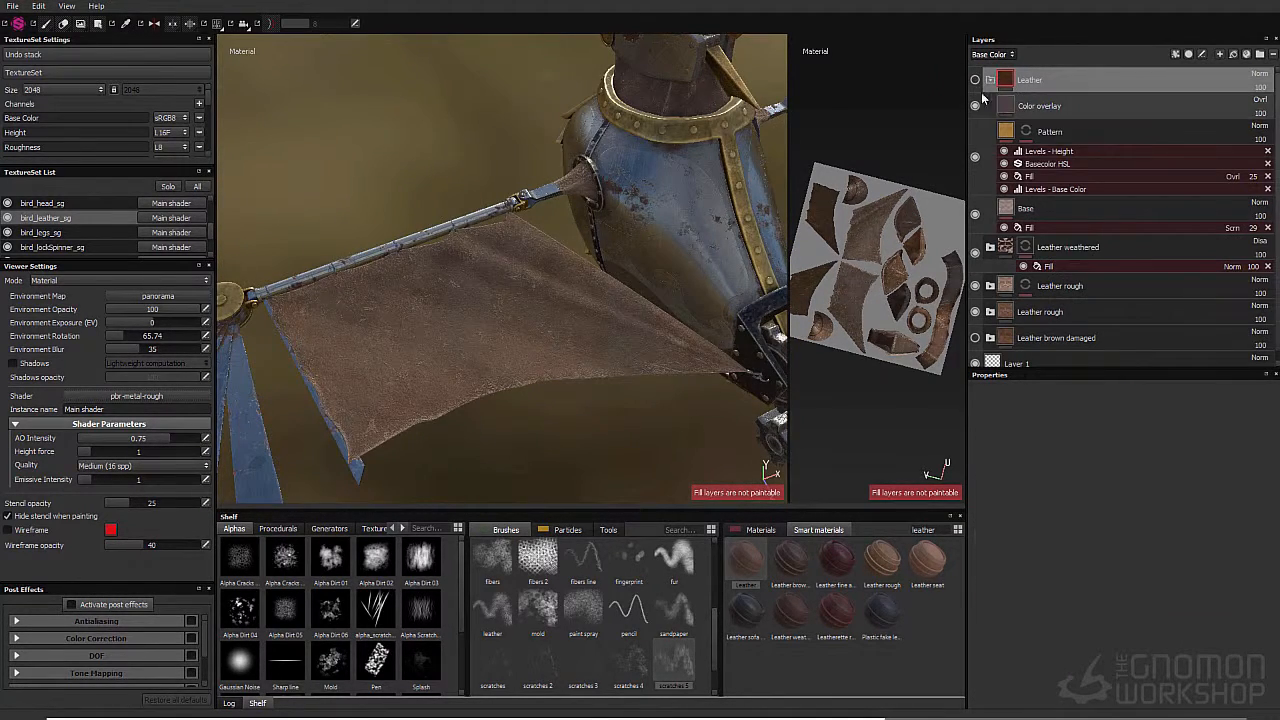
pyautogui.click(982, 97)
# Step: Show the Leather folder and examine what the Color overlay layer, the Pattern layer and Pattern's effects each contribute
pyautogui.click(974, 80)
pyautogui.click(976, 106)
pyautogui.click(976, 106)
pyautogui.click(978, 133)
pyautogui.click(976, 158)
pyautogui.click(976, 159)
pyautogui.click(1048, 165)
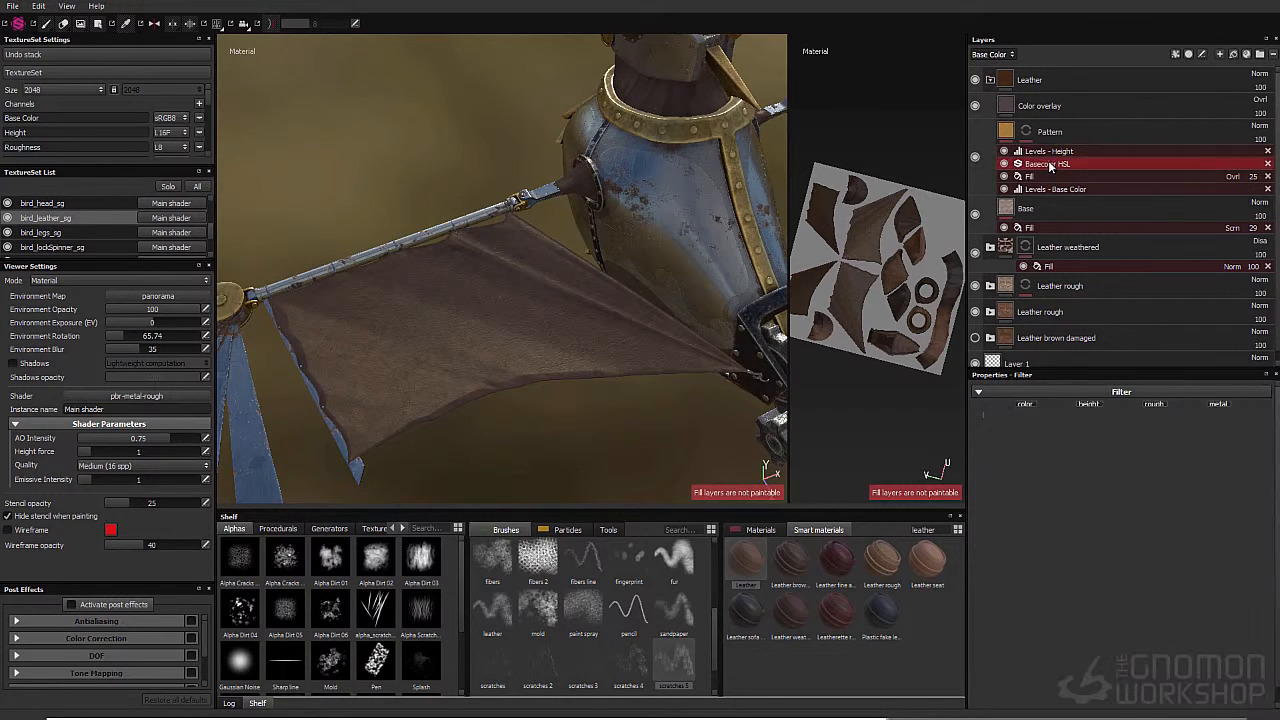
pyautogui.click(1040, 177)
pyautogui.click(1033, 188)
# Step: Set the Pattern mask's MG Metal Edge Wear to grunge amount 0.55, wear level 0.62, edges smoothness 3.64, ambient occlusion masking 0.54 and curvature weight 0.23
pyautogui.click(1004, 165)
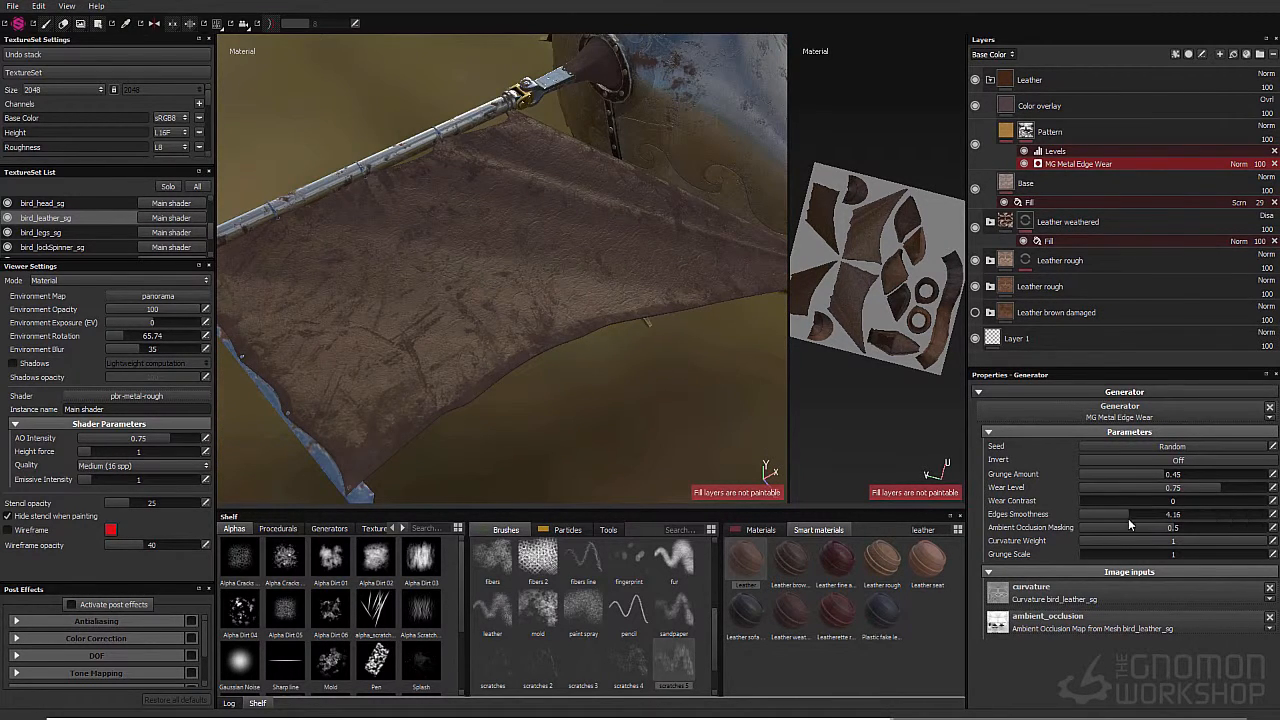
pyautogui.moveTo(1189, 497); pyautogui.dragTo(1200, 492)
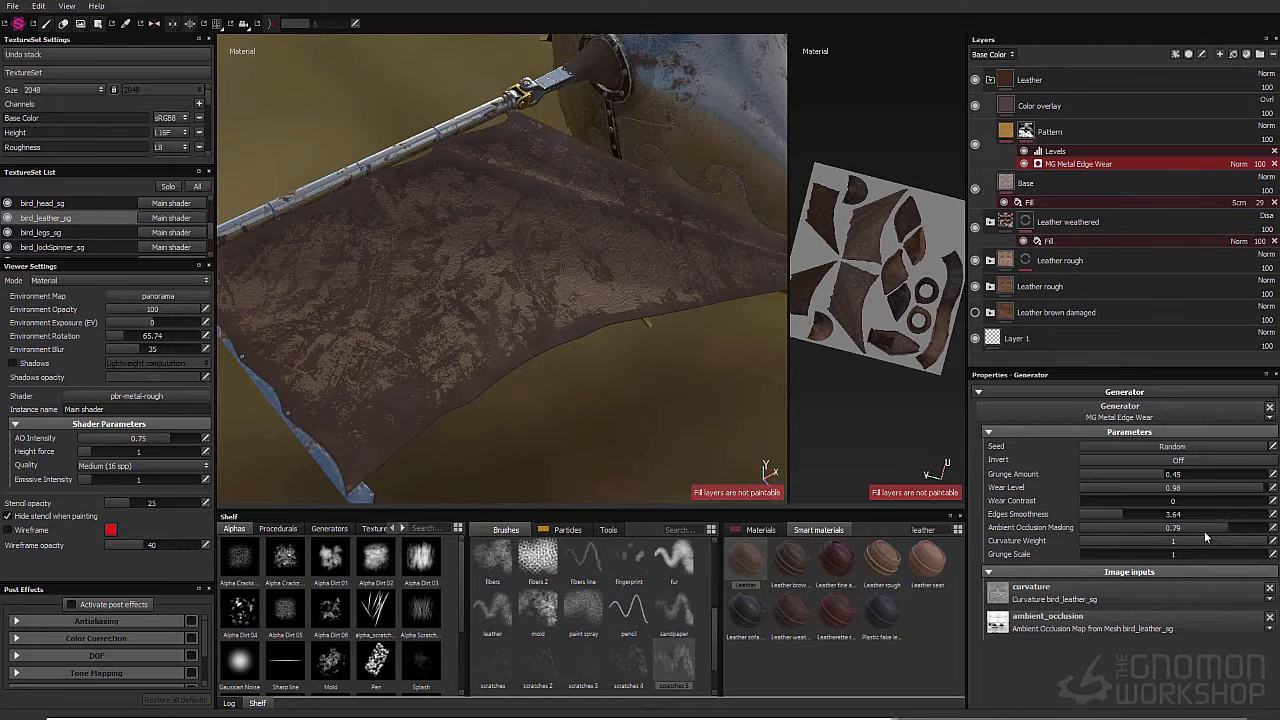
pyautogui.click(1180, 530)
pyautogui.moveTo(1252, 541); pyautogui.dragTo(1114, 543)
pyautogui.moveTo(1219, 491); pyautogui.dragTo(1197, 487)
pyautogui.click(1184, 475)
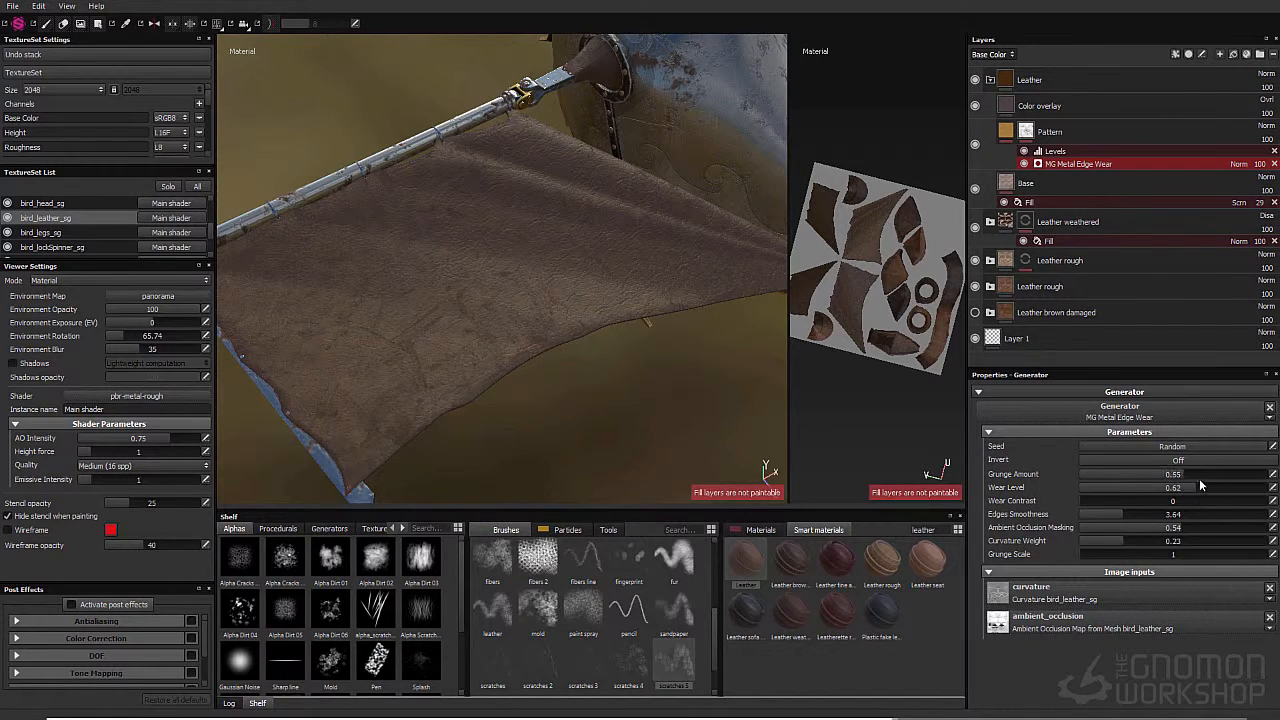
# Step: Adjust the mask generator's curvature weight and grunge scale, and compare the leather with the Pattern layer hidden and shown
pyautogui.click(1187, 543)
pyautogui.click(1117, 554)
pyautogui.scroll(-5, 557, 311)
pyautogui.keyDown('alt'); pyautogui.moveTo(557, 311); pyautogui.dragTo(640, 300); pyautogui.keyUp('alt')
pyautogui.scroll(4, 651, 294)
pyautogui.click(1027, 132)
pyautogui.click(1005, 133)
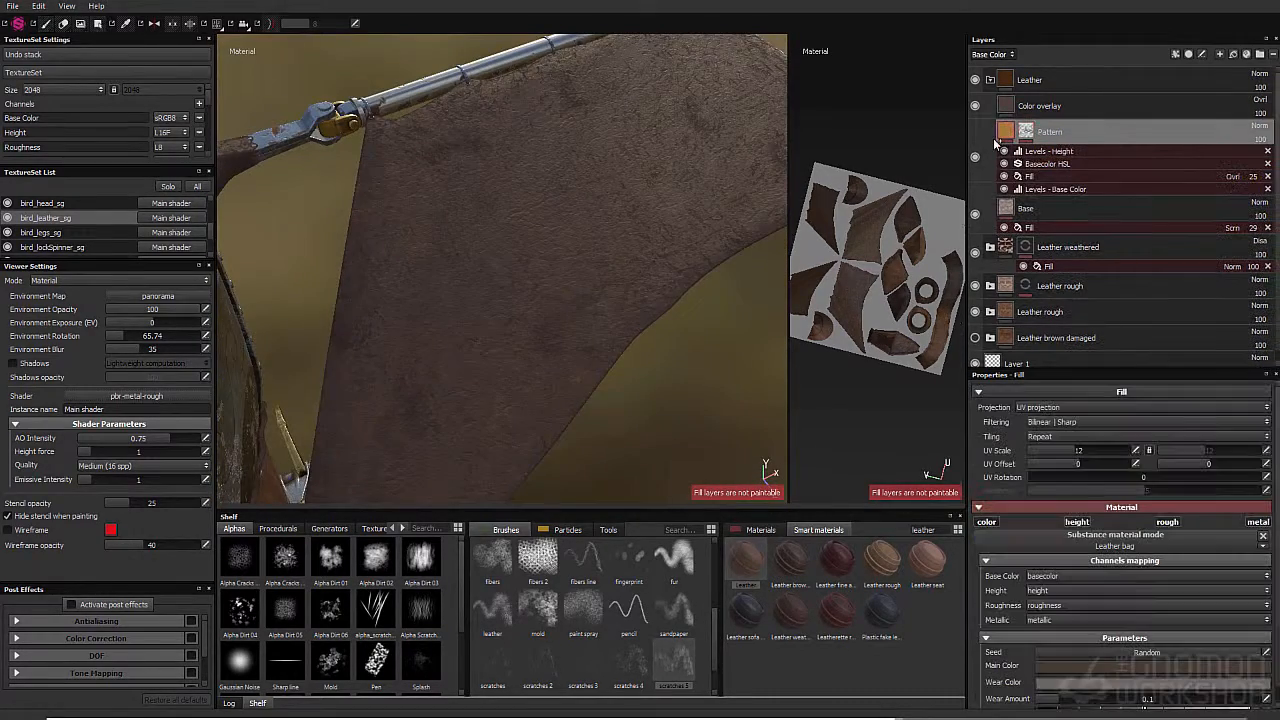
pyautogui.click(976, 158)
pyautogui.click(976, 158)
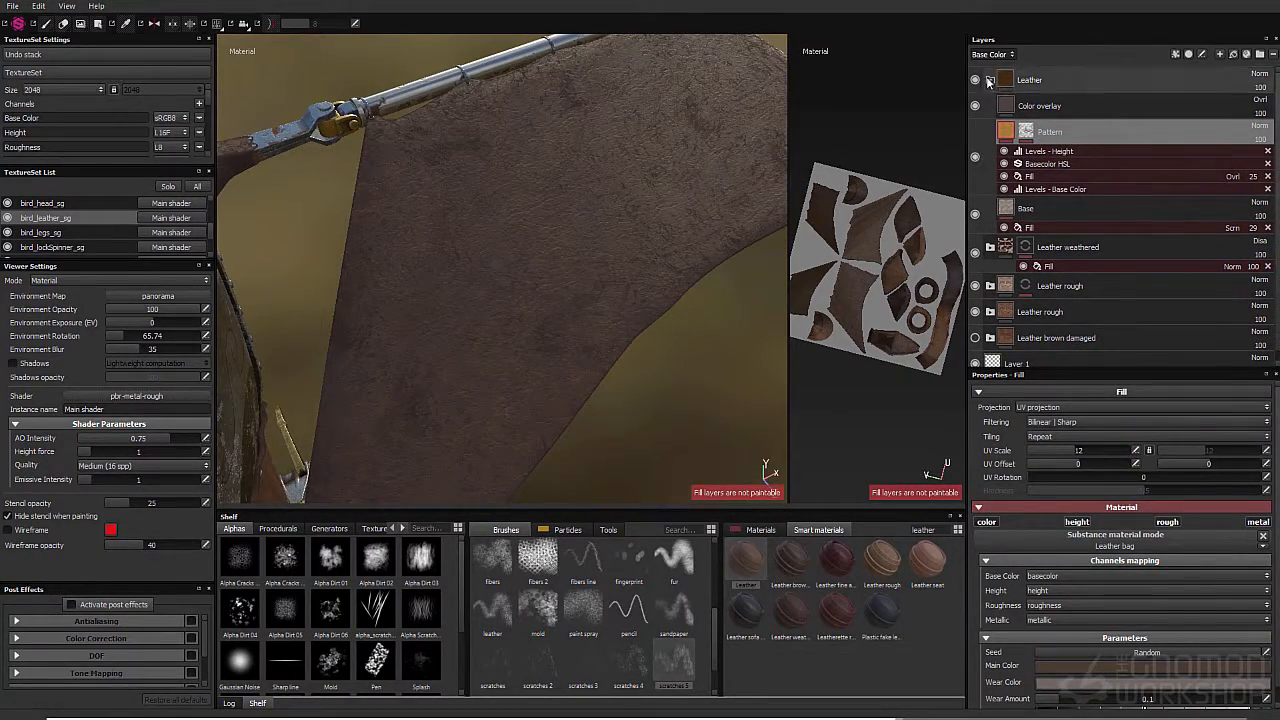
# Step: Collapse and hide the Leather folder, and paste a copy of its Pattern layer above the Leather weathered folder
pyautogui.click(990, 80)
pyautogui.click(975, 80)
pyautogui.click(1092, 112)
pyautogui.hotkey('ctrl', 'v')
pyautogui.moveTo(614, 229)
pyautogui.keyDown('alt'); pyautogui.mouseDown()
pyautogui.moveTo(645, 173)
pyautogui.moveTo(612, 236)
pyautogui.mouseUp(); pyautogui.keyUp('alt')
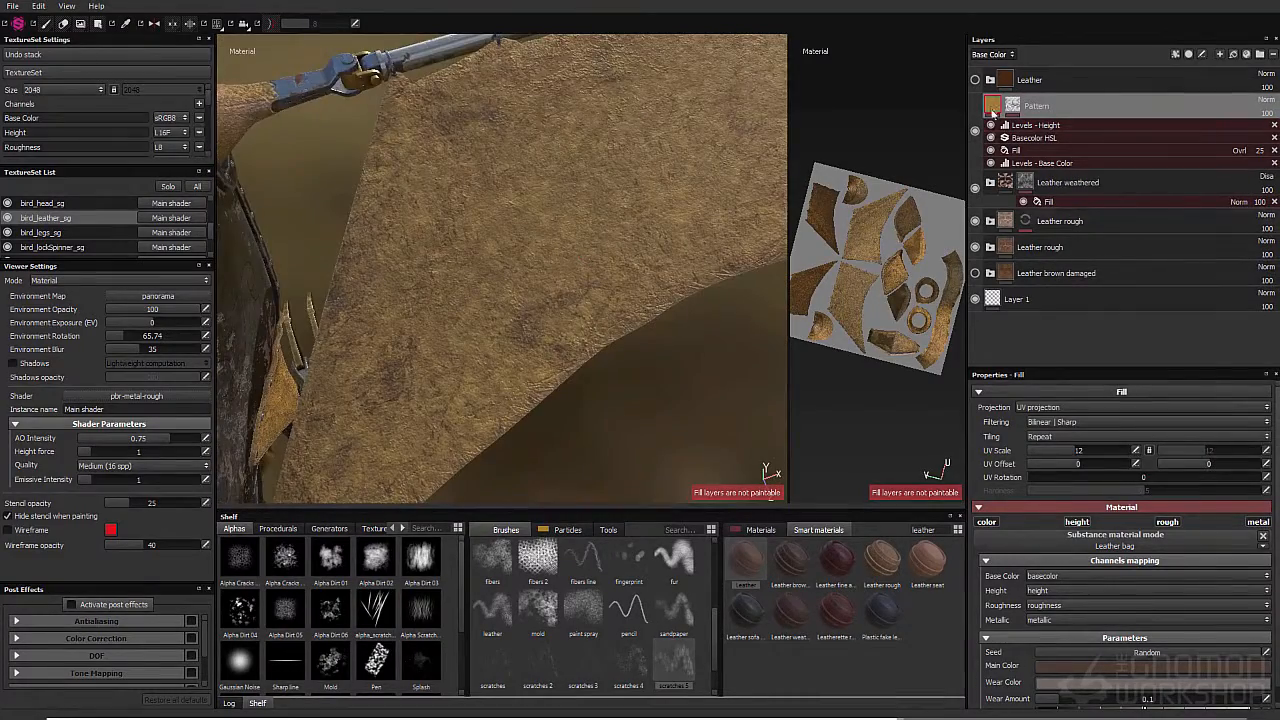
pyautogui.moveTo(495, 184)
pyautogui.keyDown('alt'); pyautogui.mouseDown()
pyautogui.moveTo(326, 189)
pyautogui.moveTo(494, 206)
pyautogui.mouseUp(); pyautogui.keyUp('alt')
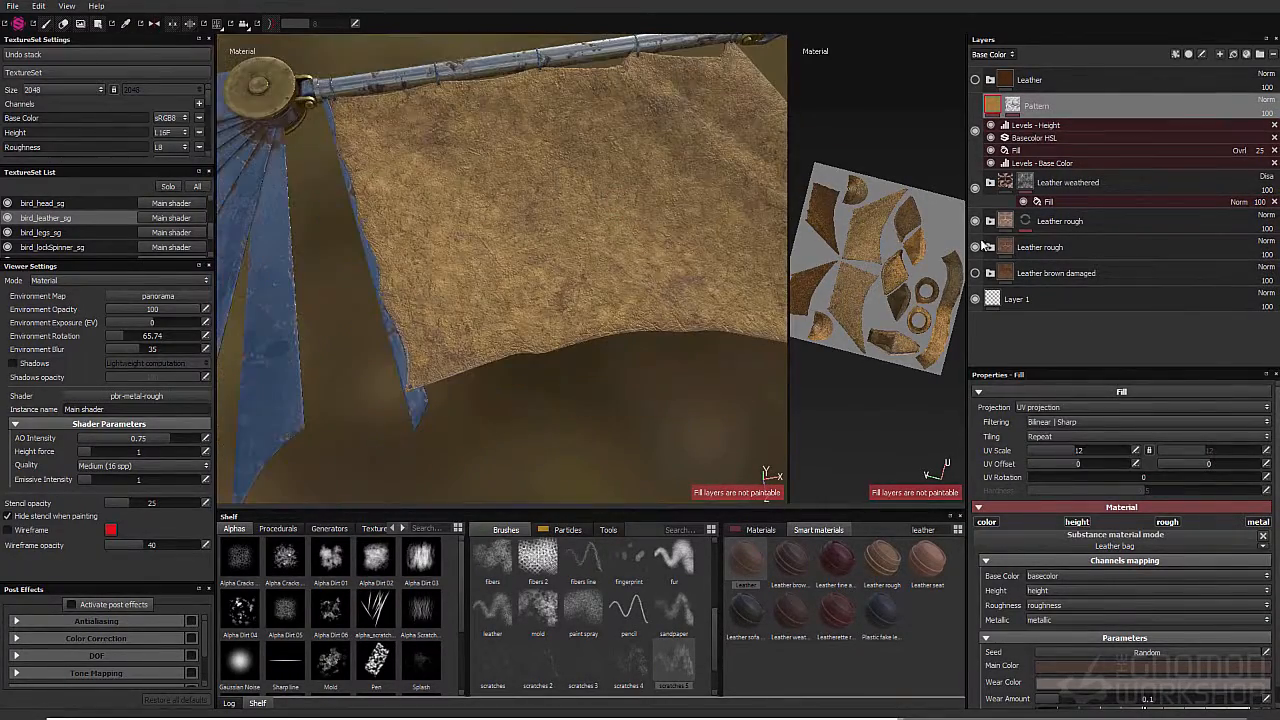
# Step: Delete the hidden Leather brown damaged folder and move the Pattern layer into the lower Leather rough folder, directly below Leather damages
pyautogui.click(1048, 279)
pyautogui.press('Delete')
pyautogui.click(990, 247)
pyautogui.scroll(-2, 1054, 257)
pyautogui.scroll(2, 1054, 257)
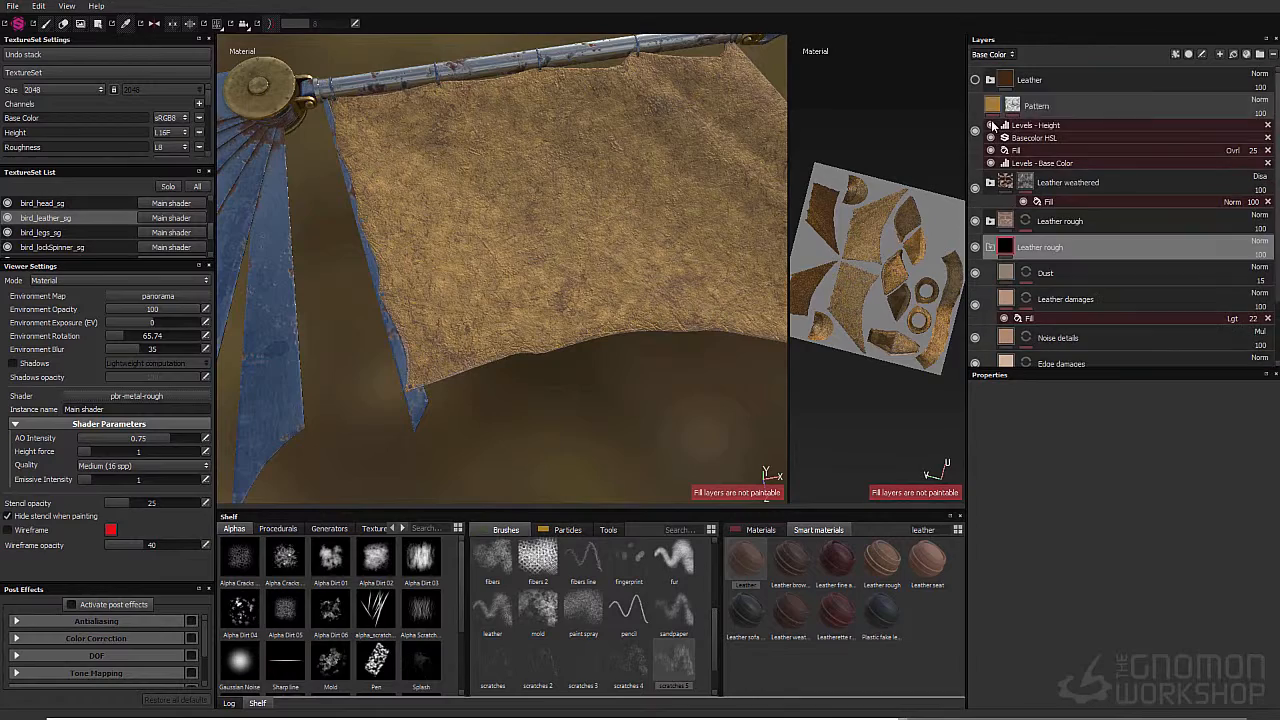
pyautogui.click(993, 108)
pyautogui.moveTo(1007, 190); pyautogui.dragTo(1053, 333)
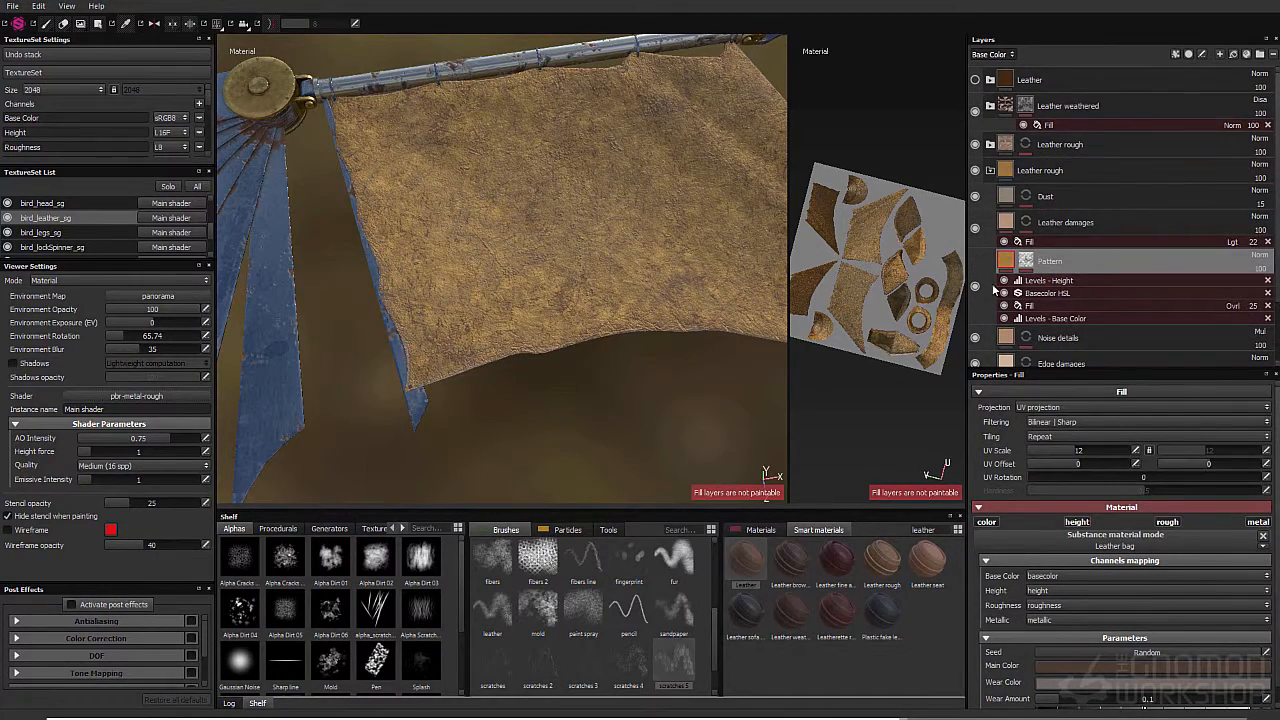
# Step: Set the Pattern layer's blending mode to Overlay and inspect the leather on the wing and across the whole bird
pyautogui.click(1259, 255)
pyautogui.click(1210, 456)
pyautogui.keyDown('alt'); pyautogui.moveTo(523, 354); pyautogui.dragTo(397, 329); pyautogui.keyUp('alt')
pyautogui.click(991, 82)
pyautogui.click(991, 82)
pyautogui.keyDown('alt'); pyautogui.moveTo(397, 329); pyautogui.dragTo(534, 346, button='right'); pyautogui.keyUp('alt')
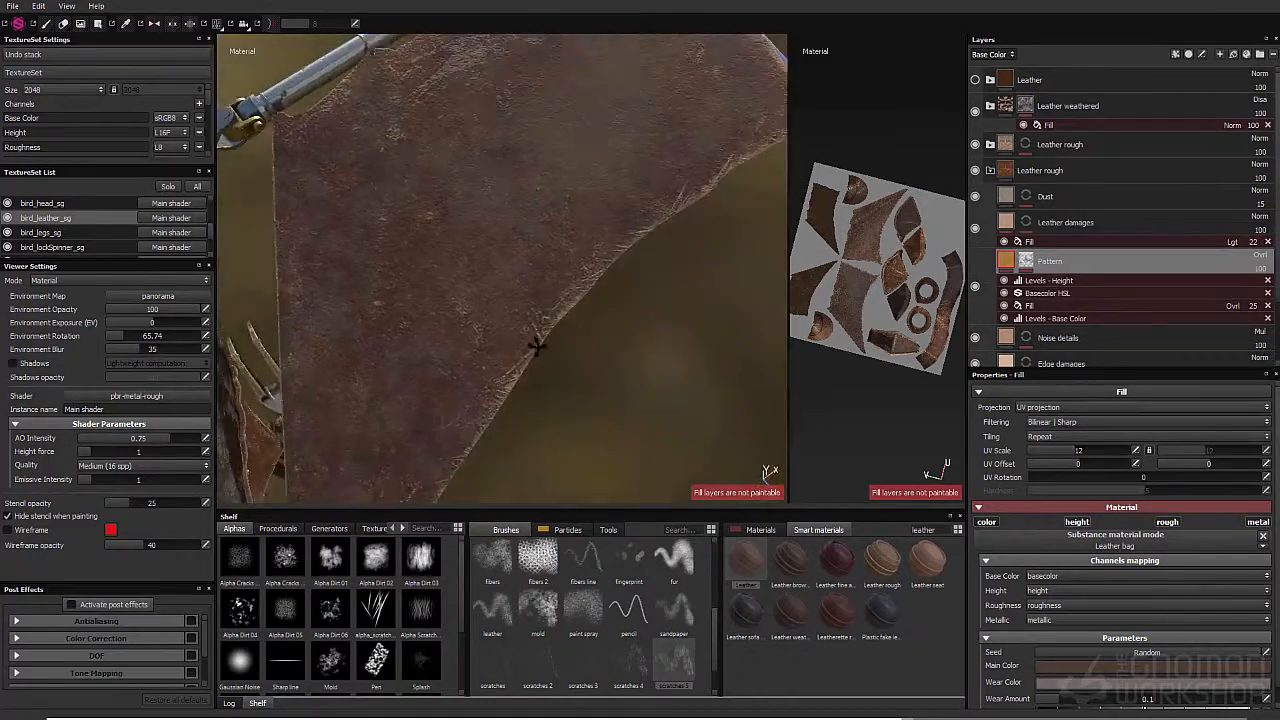
pyautogui.keyDown('alt'); pyautogui.moveTo(534, 346); pyautogui.dragTo(493, 193); pyautogui.keyUp('alt')
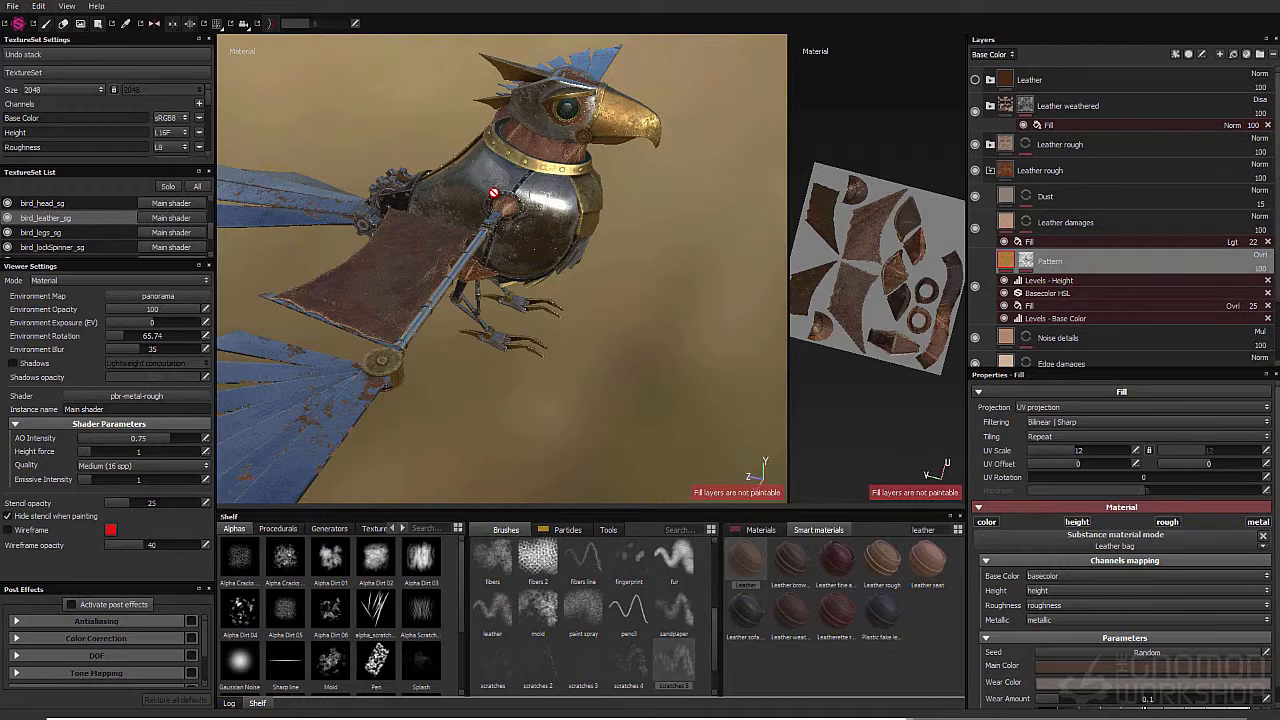
pyautogui.scroll(-3, 421, 612)
pyautogui.keyDown('alt'); pyautogui.moveTo(490, 215); pyautogui.dragTo(551, 251); pyautogui.keyUp('alt')
pyautogui.keyDown('alt'); pyautogui.moveTo(551, 251); pyautogui.dragTo(425, 296, button='right'); pyautogui.keyUp('alt')
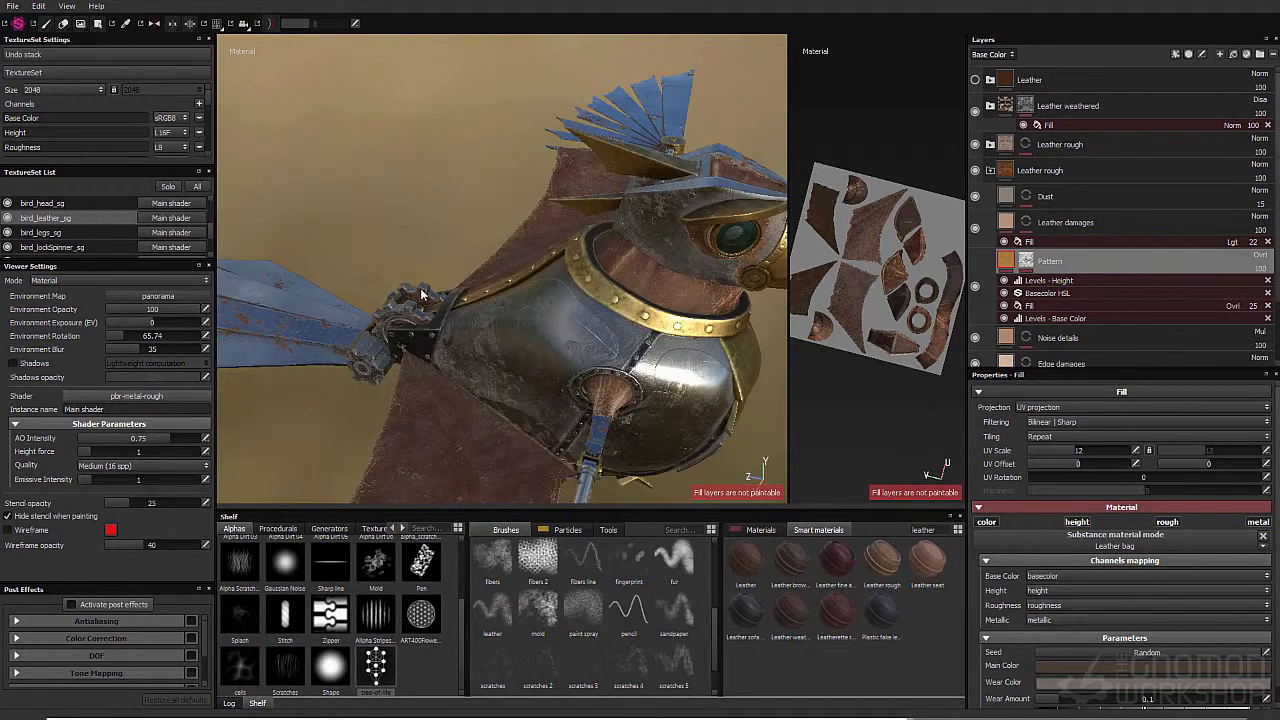
# Step: Expand the Brass_Old folder in the bird_head_sg texture set and examine its Scratch and Oxydation AO layers
pyautogui.click(46, 203)
pyautogui.keyDown('alt'); pyautogui.moveTo(515, 190); pyautogui.dragTo(508, 302, button='middle'); pyautogui.keyUp('alt')
pyautogui.keyDown('alt'); pyautogui.moveTo(508, 302); pyautogui.dragTo(690, 305, button='right'); pyautogui.keyUp('alt')
pyautogui.keyDown('alt'); pyautogui.moveTo(690, 305); pyautogui.dragTo(742, 270); pyautogui.keyUp('alt')
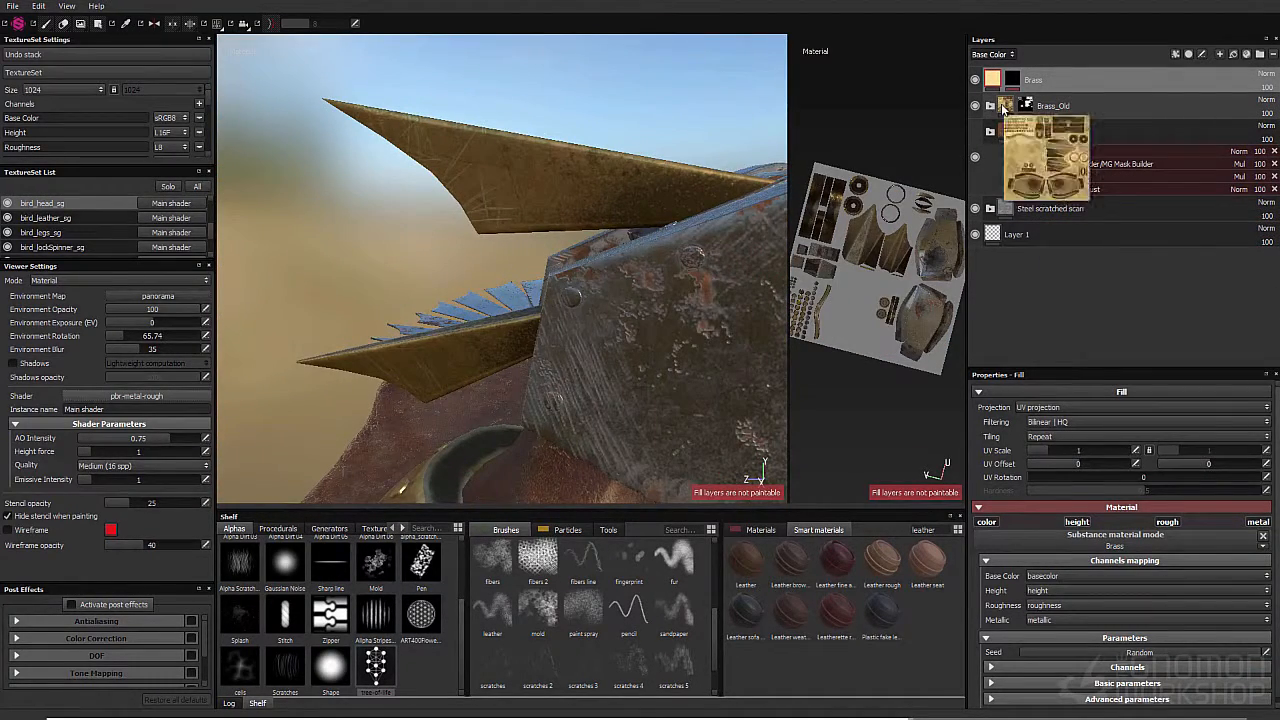
pyautogui.click(991, 106)
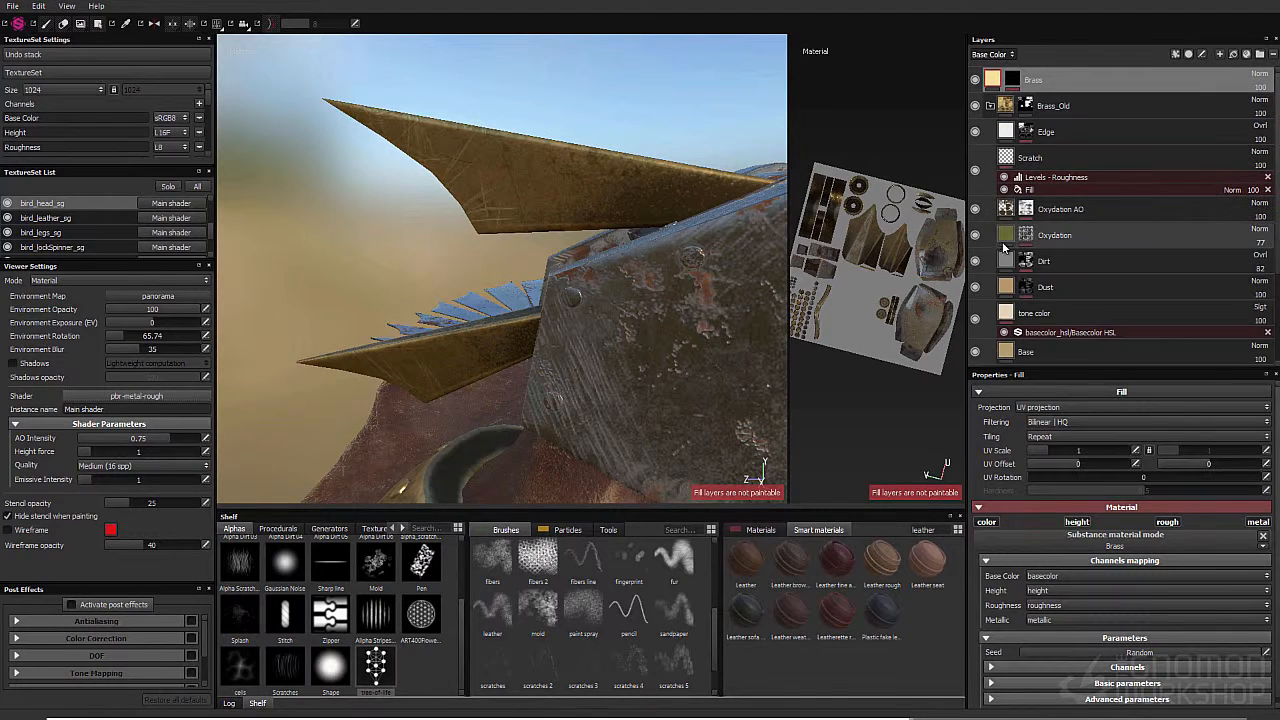
pyautogui.click(1006, 162)
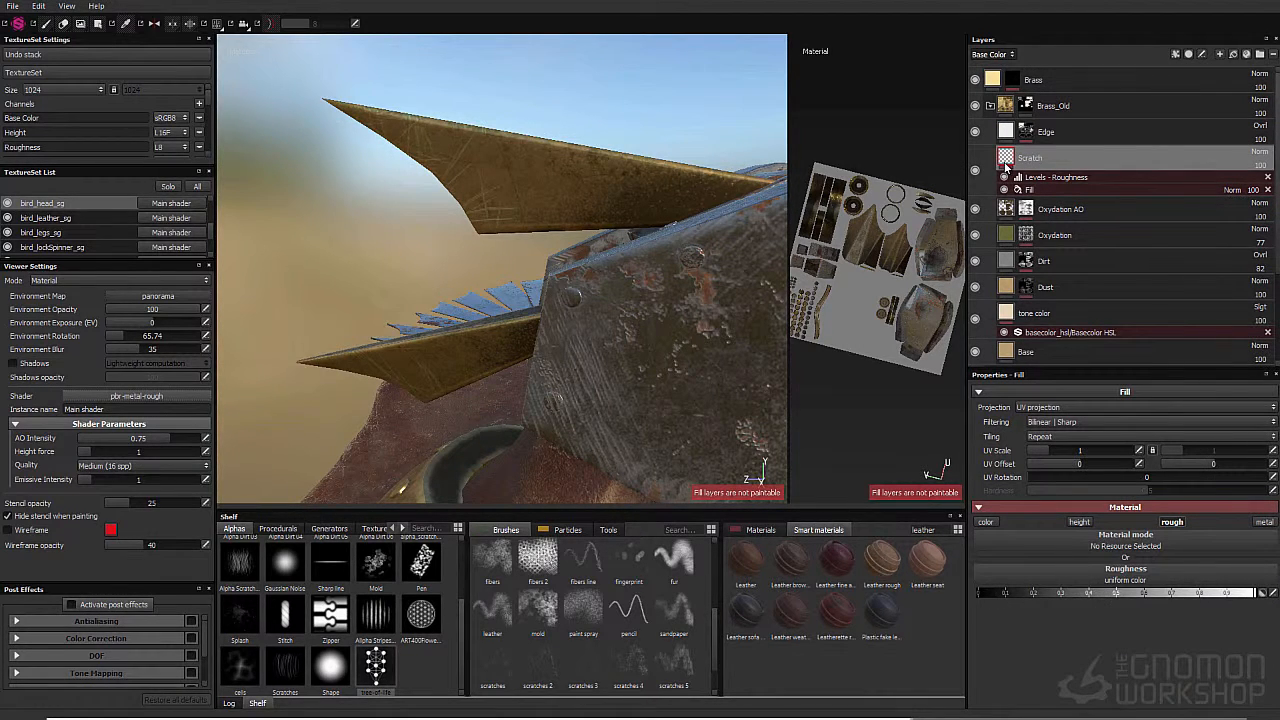
pyautogui.click(1050, 179)
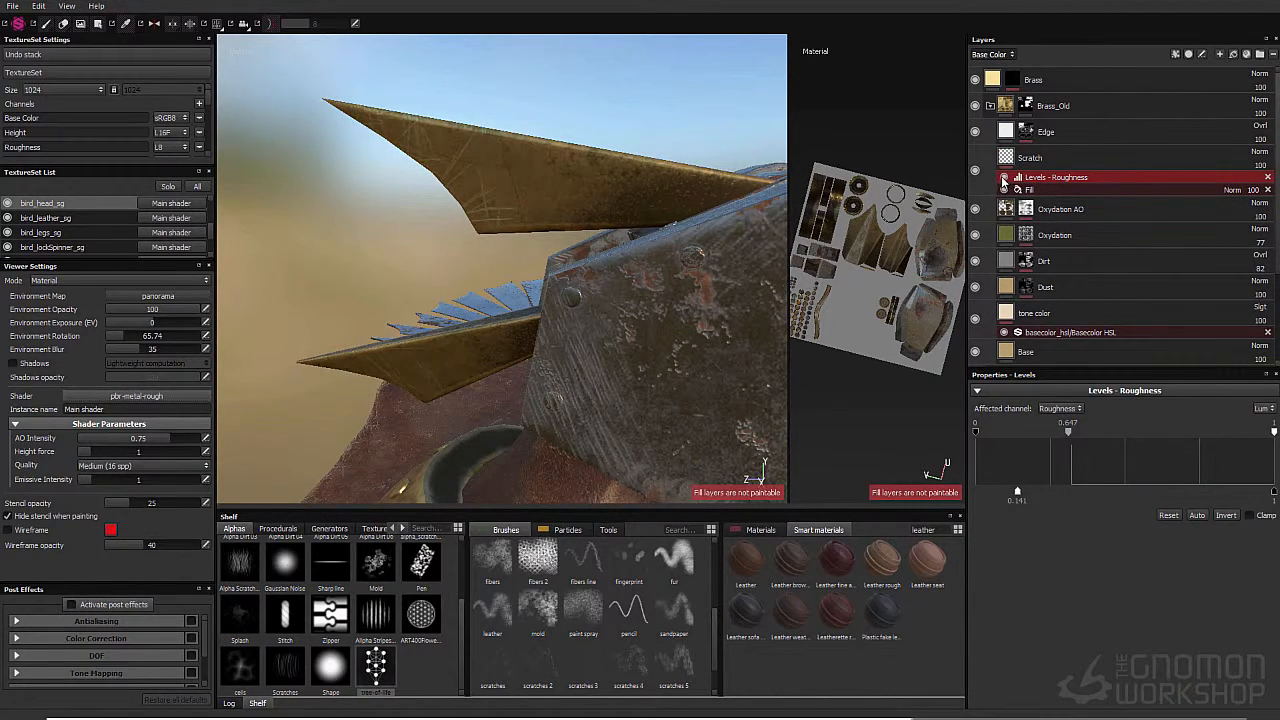
pyautogui.click(1008, 160)
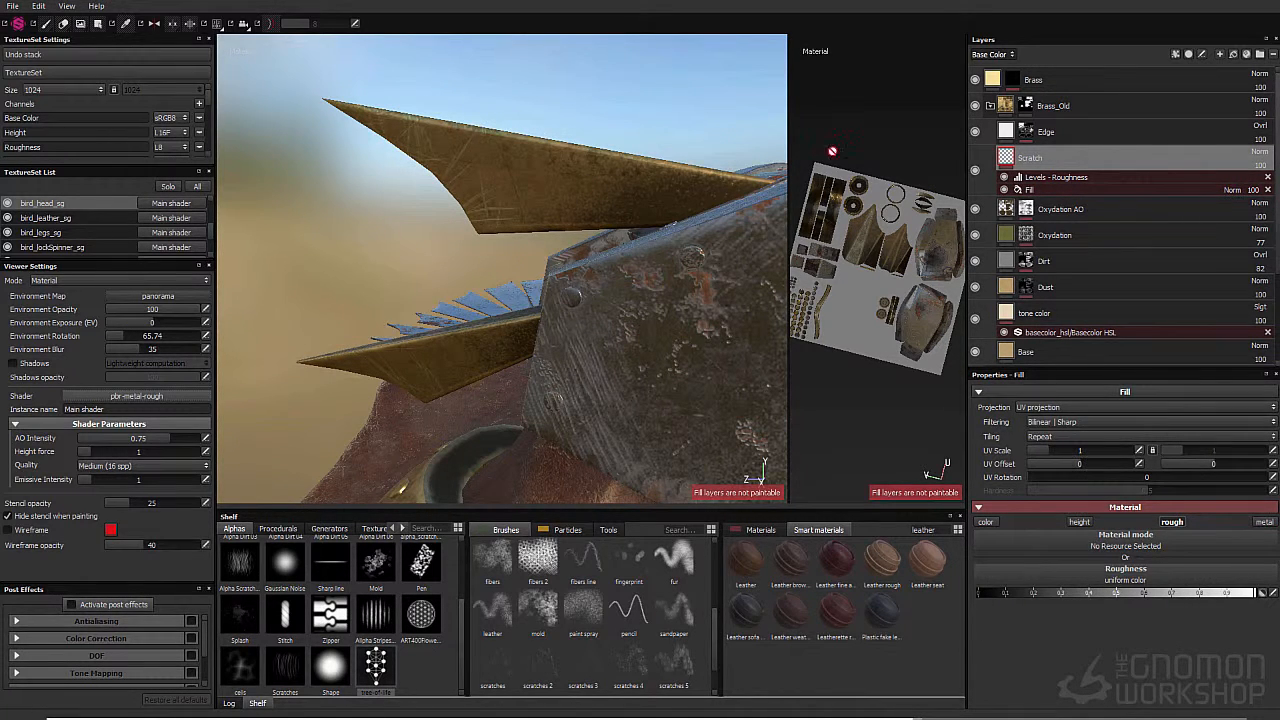
pyautogui.click(1077, 214)
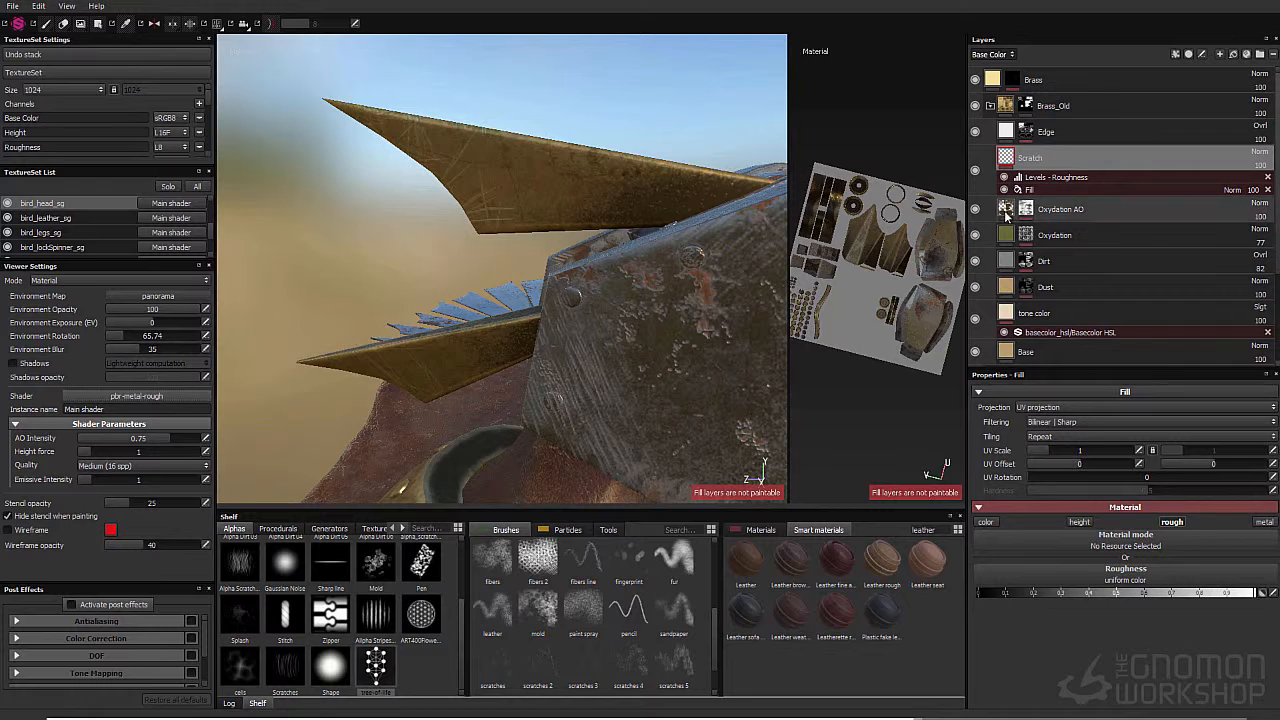
pyautogui.click(1006, 208)
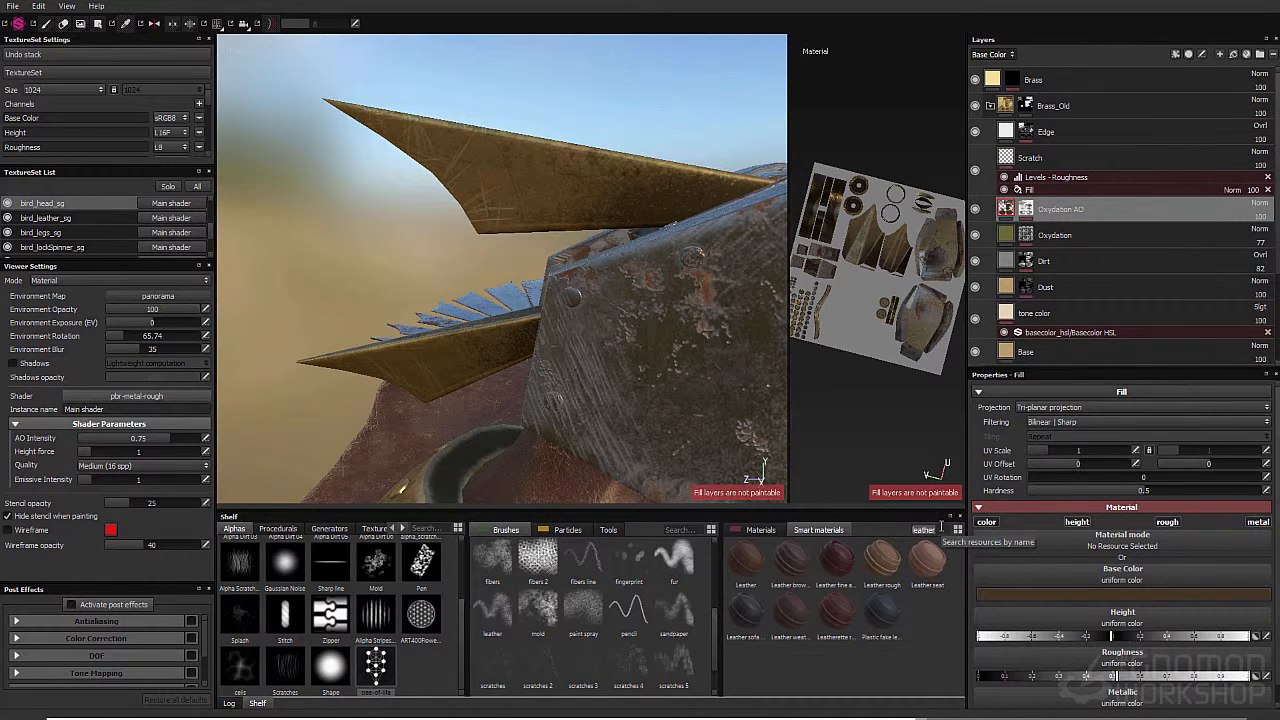
# Step: Add a paint layer inside the Brass_Old folder, between the Dust and tone color layers
pyautogui.scroll(-1, 1038, 313)
pyautogui.click(1038, 316)
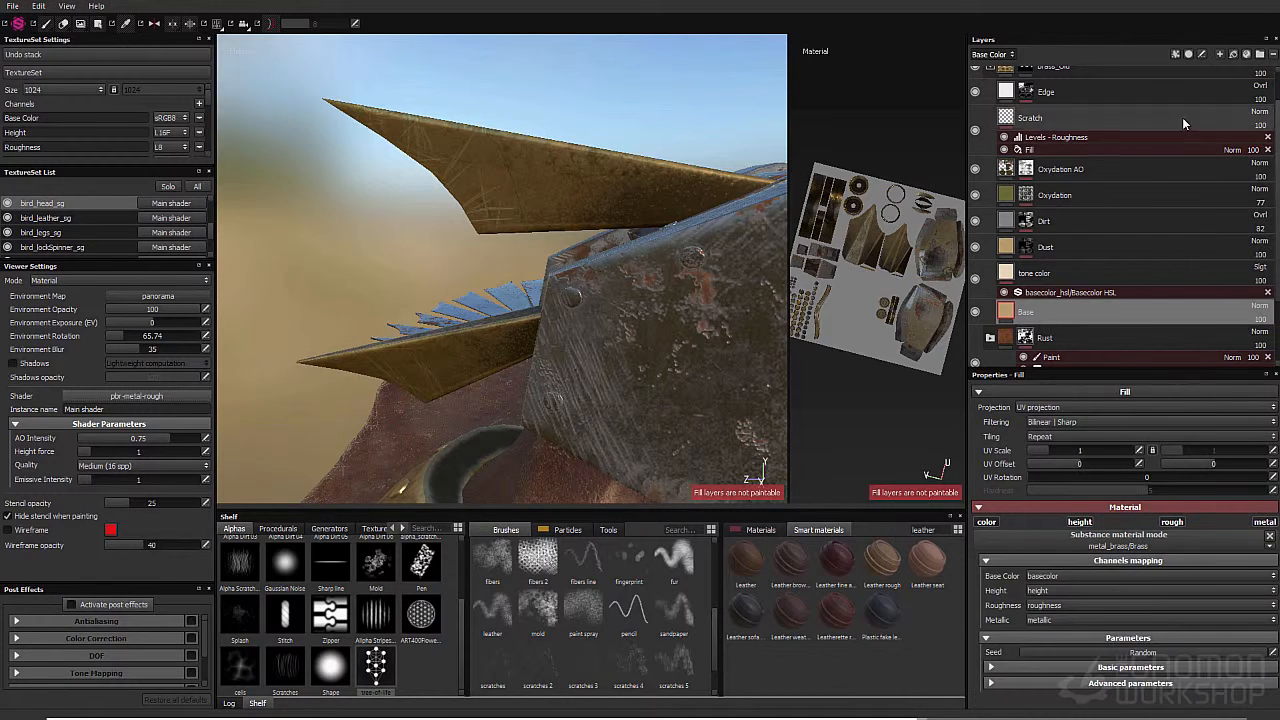
pyautogui.click(1219, 55)
pyautogui.moveTo(1050, 311); pyautogui.dragTo(1050, 262)
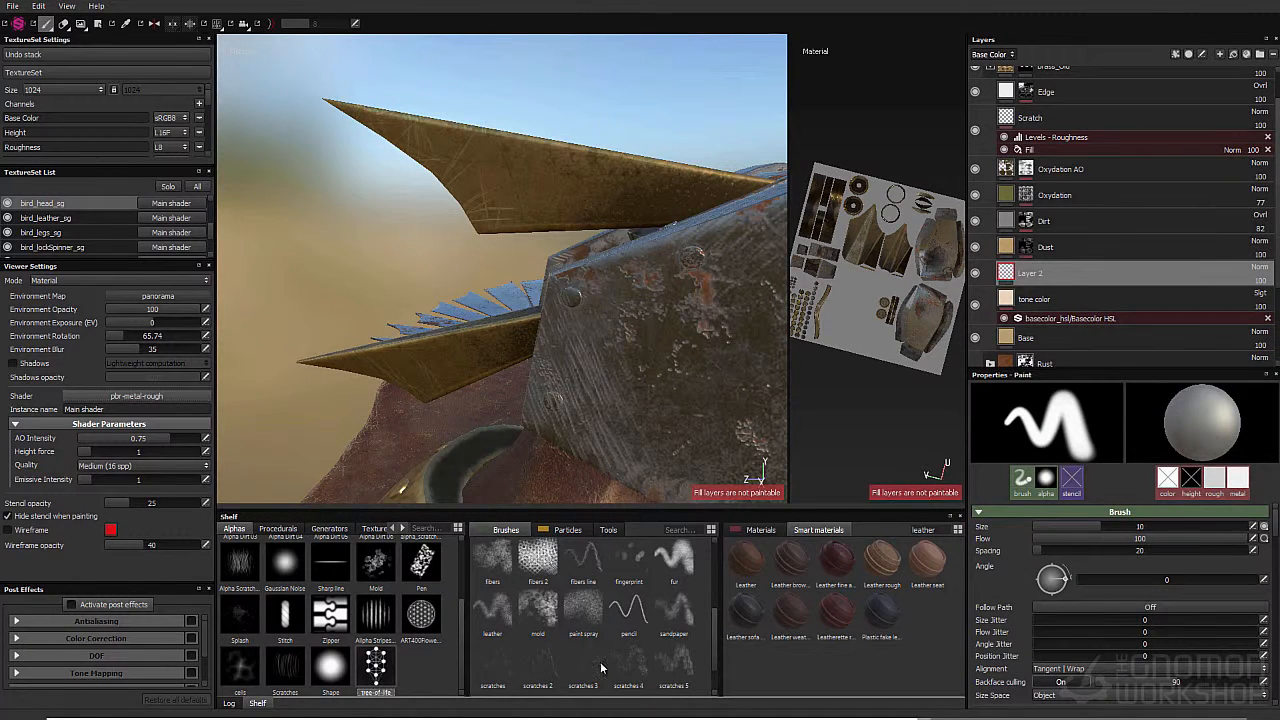
# Step: Load the tree-of-life alpha into the brush and set the brush size to 3.11 and its angle to 270
pyautogui.scroll(-4, 1071, 562)
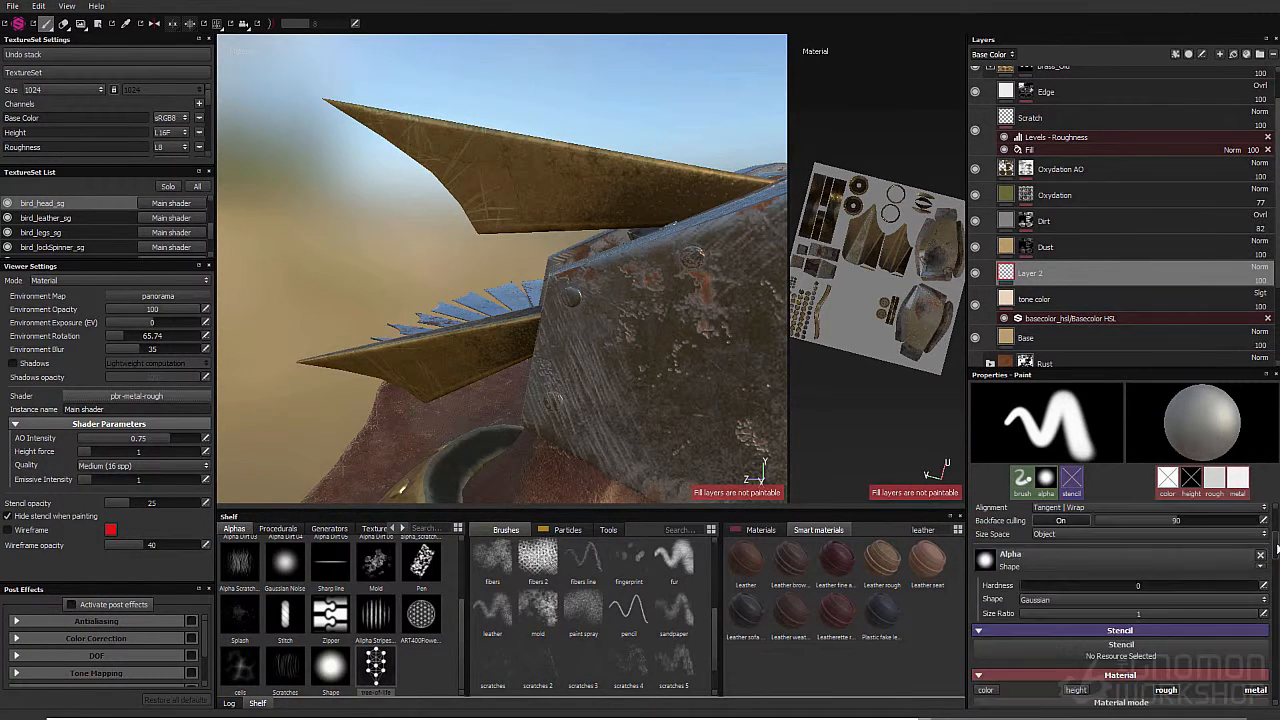
pyautogui.click(1070, 562)
pyautogui.click(1170, 657)
pyautogui.scroll(1, 1058, 597)
pyautogui.scroll(3, 1058, 597)
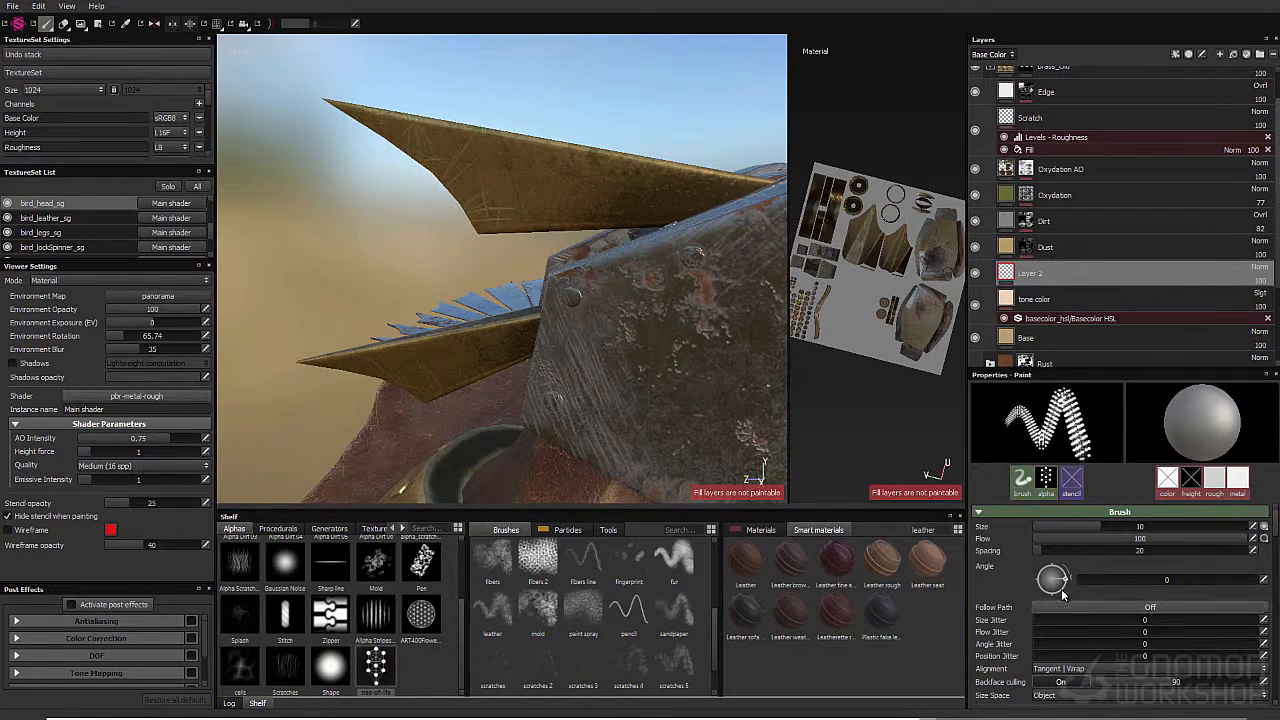
pyautogui.keyDown('ctrl'); pyautogui.moveTo(545, 192); pyautogui.dragTo(502, 182, button='right'); pyautogui.keyUp('ctrl')
pyautogui.moveTo(1059, 592); pyautogui.dragTo(1069, 590)
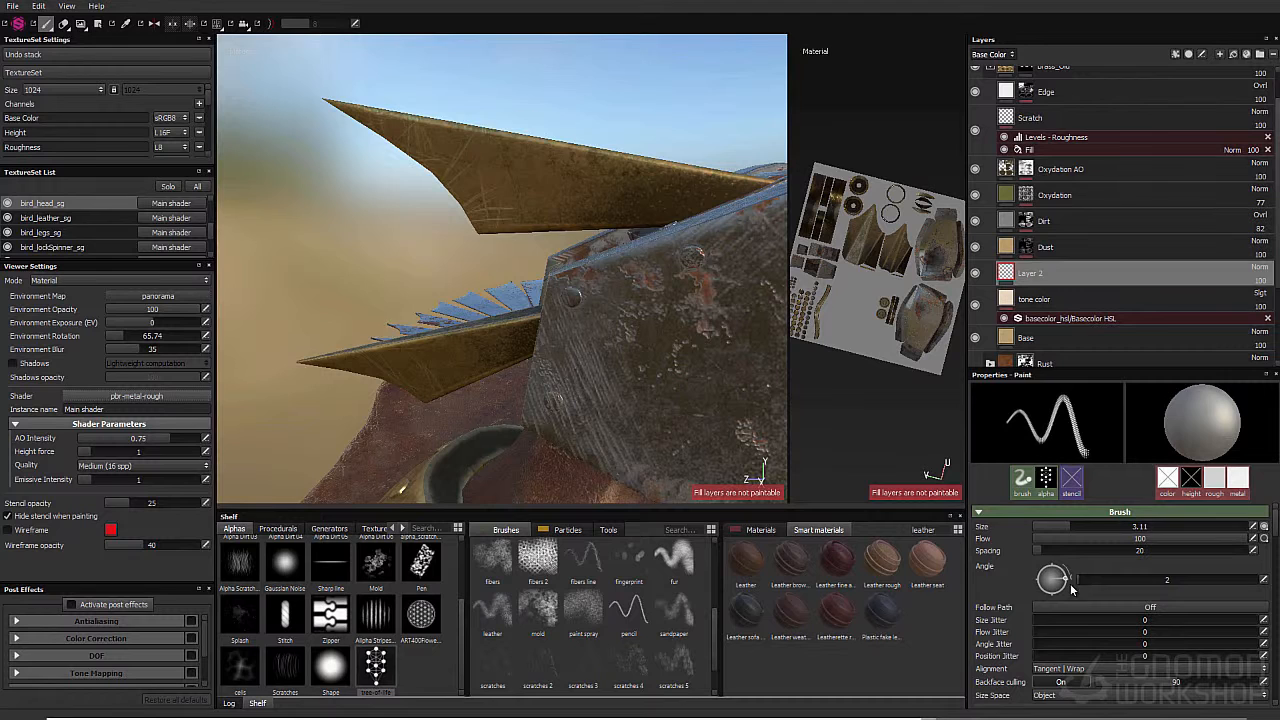
pyautogui.click(1057, 584)
pyautogui.click(1055, 588)
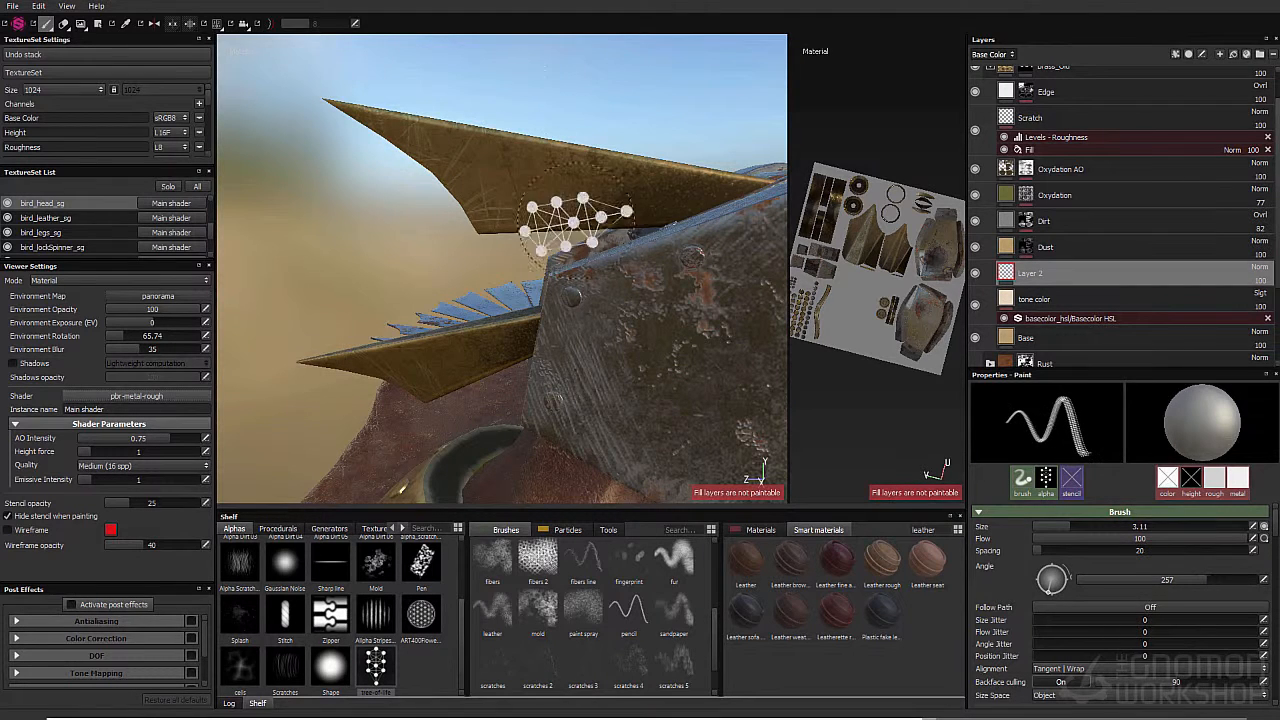
pyautogui.click(1051, 594)
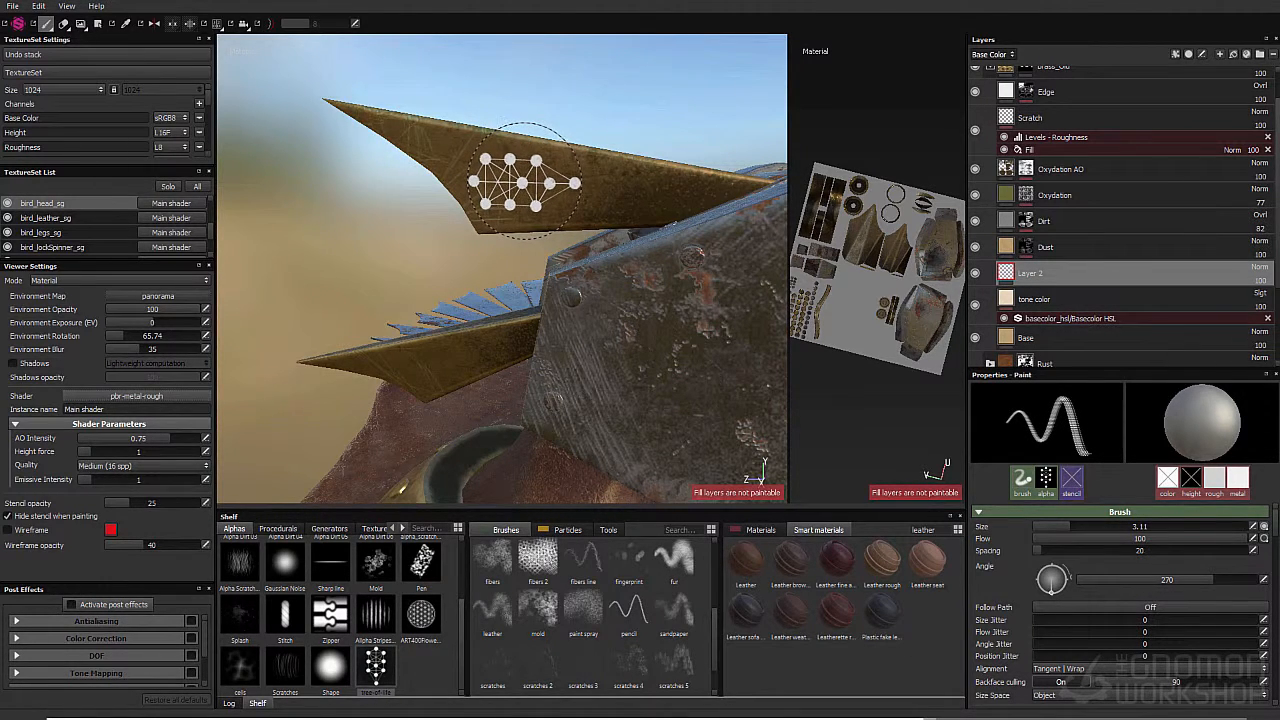
# Step: Find the Brass material, load it into the brush and stamp the pattern on the upper brass crest spike
pyautogui.doubleClick(925, 530)
pyautogui.write('brass')
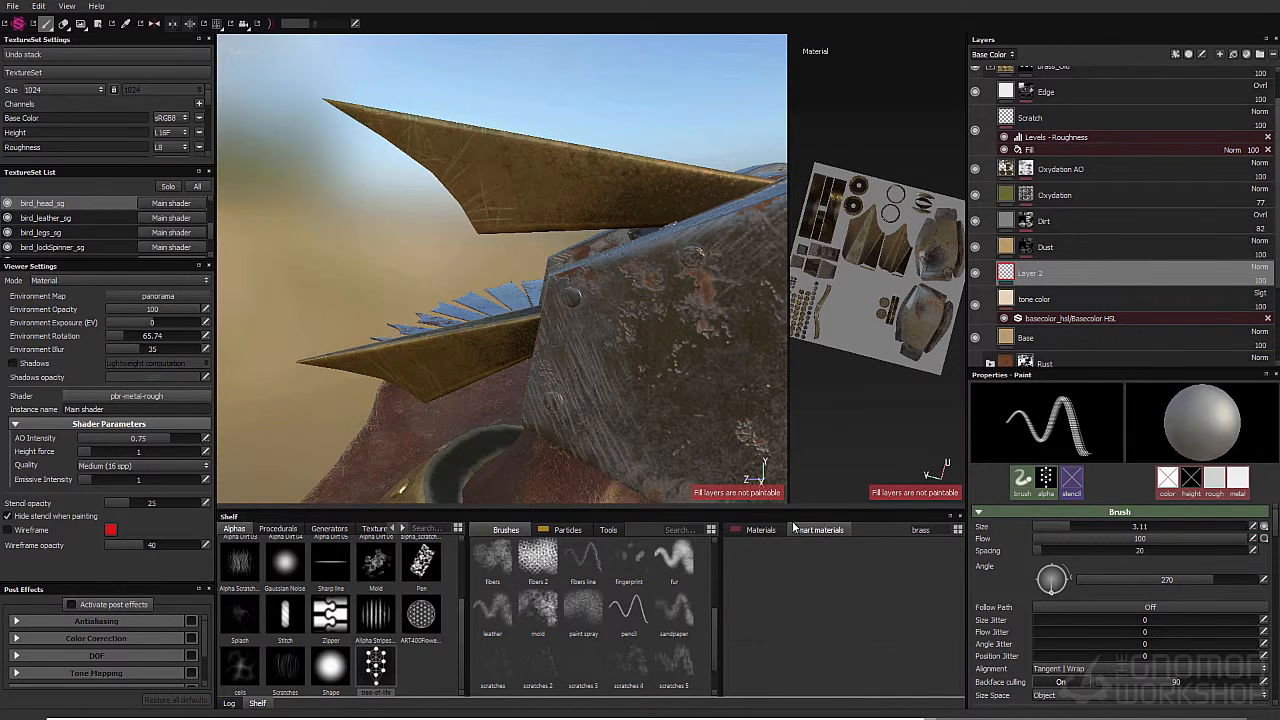
pyautogui.moveTo(752, 562); pyautogui.dragTo(1008, 278)
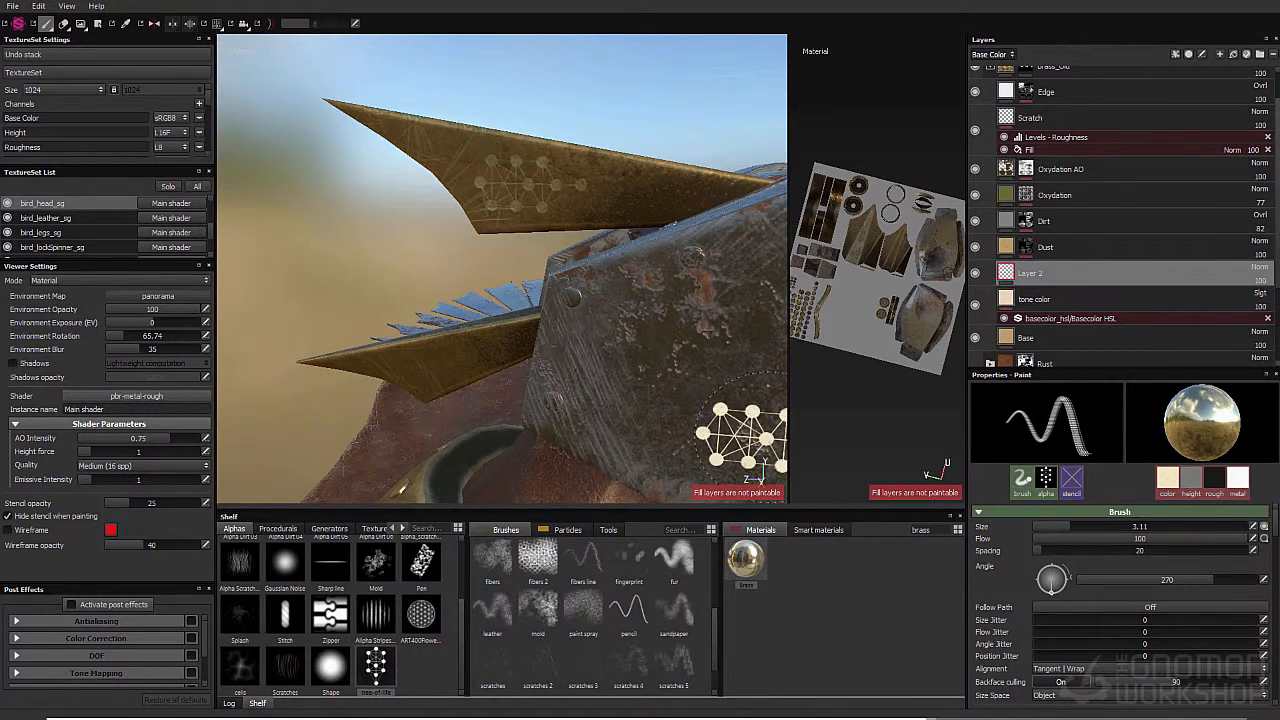
pyautogui.moveTo(563, 334)
pyautogui.keyDown('alt'); pyautogui.mouseDown()
pyautogui.moveTo(586, 277)
pyautogui.moveTo(437, 251)
pyautogui.moveTo(468, 290)
pyautogui.moveTo(426, 281)
pyautogui.mouseUp(); pyautogui.keyUp('alt')
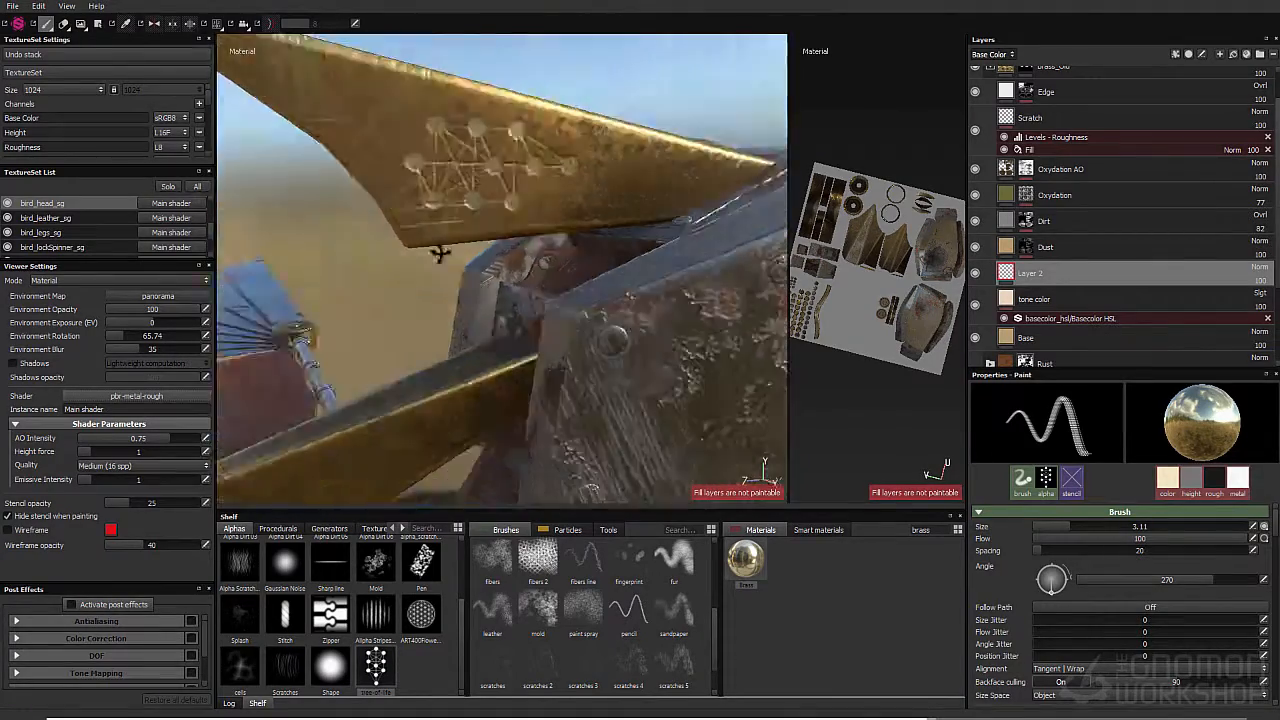
# Step: Turn on symmetry and stamp the pattern on the lower crest spike at size 2.44 and the upper one at size 3.1
pyautogui.keyDown('ctrl'); pyautogui.moveTo(478, 337); pyautogui.dragTo(456, 337, button='right'); pyautogui.keyUp('ctrl')
pyautogui.moveTo(476, 335)
pyautogui.keyDown('ctrl'); pyautogui.mouseDown()
pyautogui.moveTo(476, 316)
pyautogui.moveTo(515, 387)
pyautogui.moveTo(457, 263)
pyautogui.moveTo(586, 414)
pyautogui.moveTo(509, 382)
pyautogui.mouseUp(); pyautogui.keyUp('ctrl')
pyautogui.moveTo(563, 171)
pyautogui.keyDown('alt'); pyautogui.mouseDown()
pyautogui.moveTo(522, 230)
pyautogui.moveTo(532, 222)
pyautogui.moveTo(514, 220)
pyautogui.moveTo(563, 216)
pyautogui.mouseUp(); pyautogui.keyUp('alt')
pyautogui.click(154, 24)
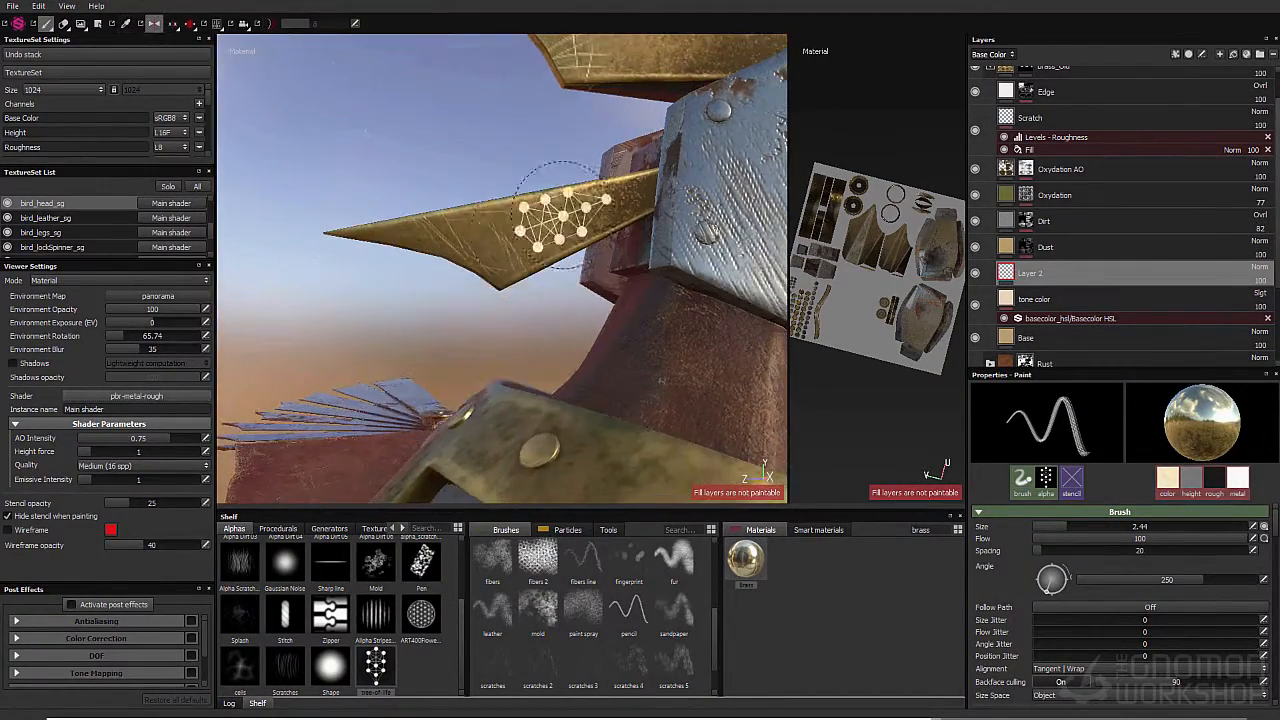
pyautogui.moveTo(542, 340)
pyautogui.keyDown('alt'); pyautogui.mouseDown()
pyautogui.moveTo(600, 214)
pyautogui.moveTo(625, 228)
pyautogui.mouseUp(); pyautogui.keyUp('alt')
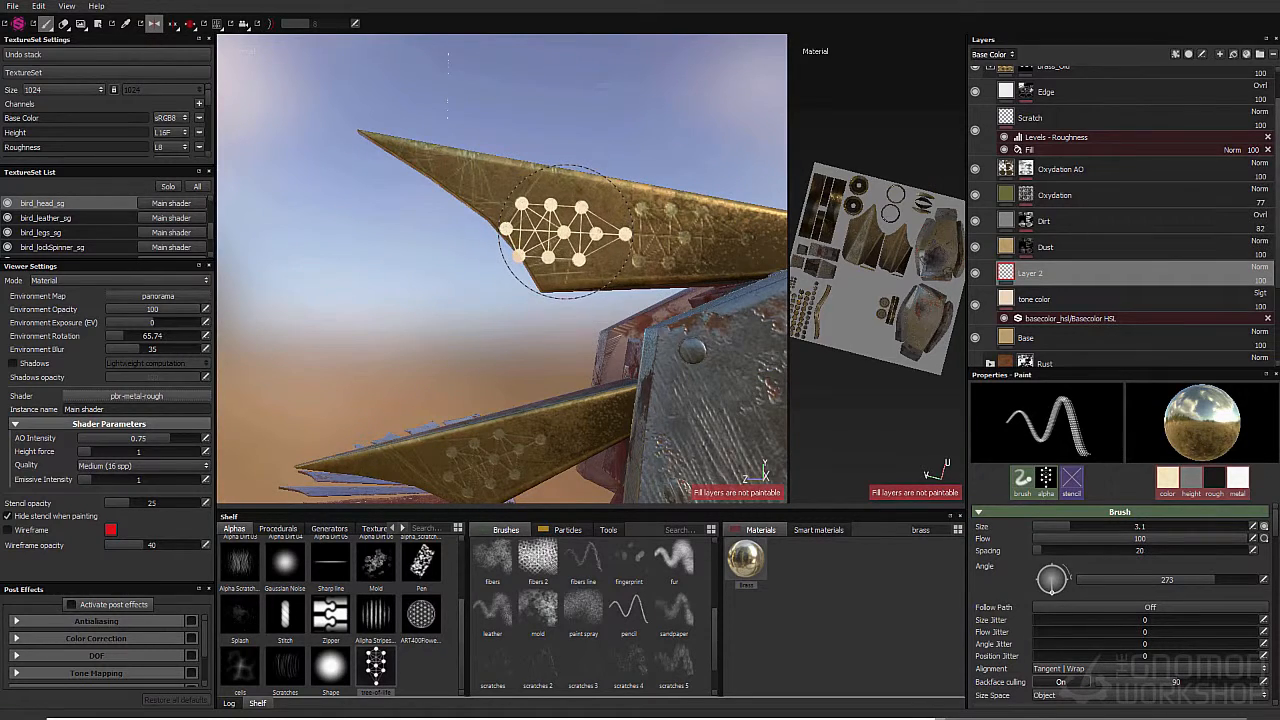
pyautogui.keyDown('alt'); pyautogui.moveTo(565, 232); pyautogui.dragTo(590, 290); pyautogui.keyUp('alt')
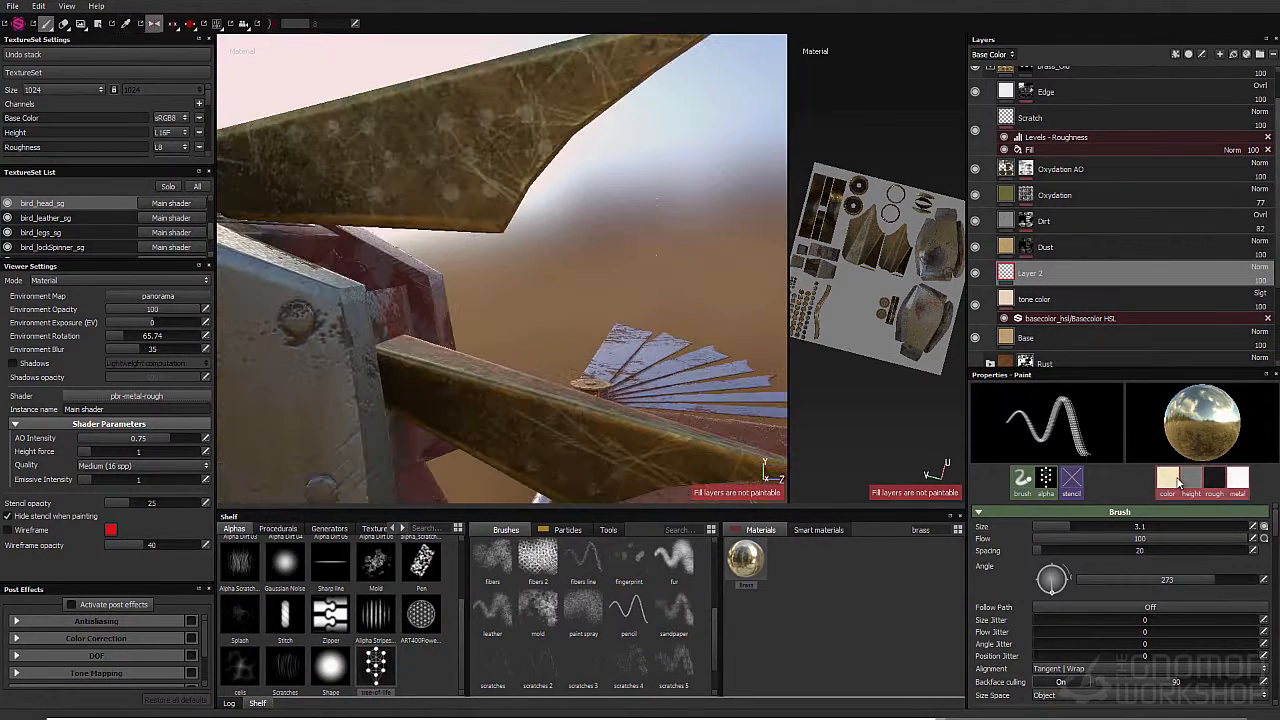
# Step: Darken the brush's Brass material by setting its luminosity to 0.08
pyautogui.click(1178, 483)
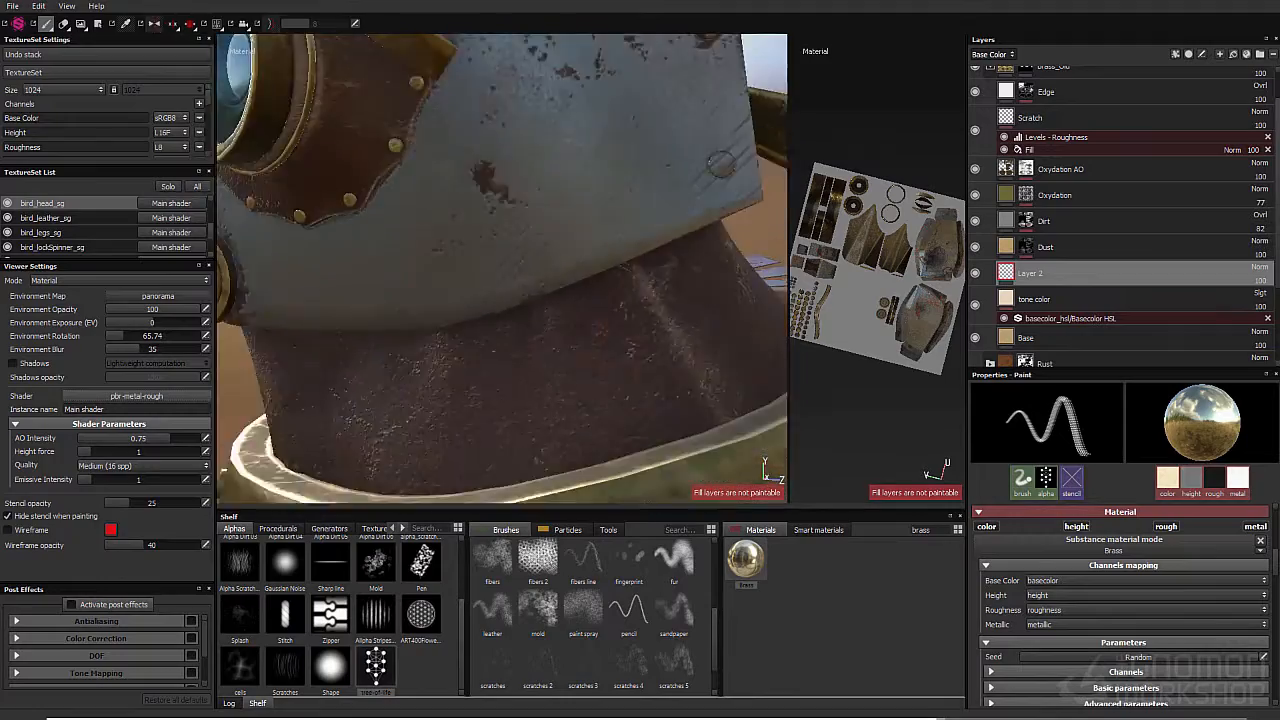
pyautogui.moveTo(720, 165)
pyautogui.keyDown('alt'); pyautogui.mouseDown()
pyautogui.moveTo(600, 300)
pyautogui.moveTo(563, 417)
pyautogui.moveTo(614, 146)
pyautogui.moveTo(585, 205)
pyautogui.moveTo(480, 260)
pyautogui.moveTo(550, 275)
pyautogui.mouseUp(); pyautogui.keyUp('alt')
pyautogui.scroll(-2, 1146, 614)
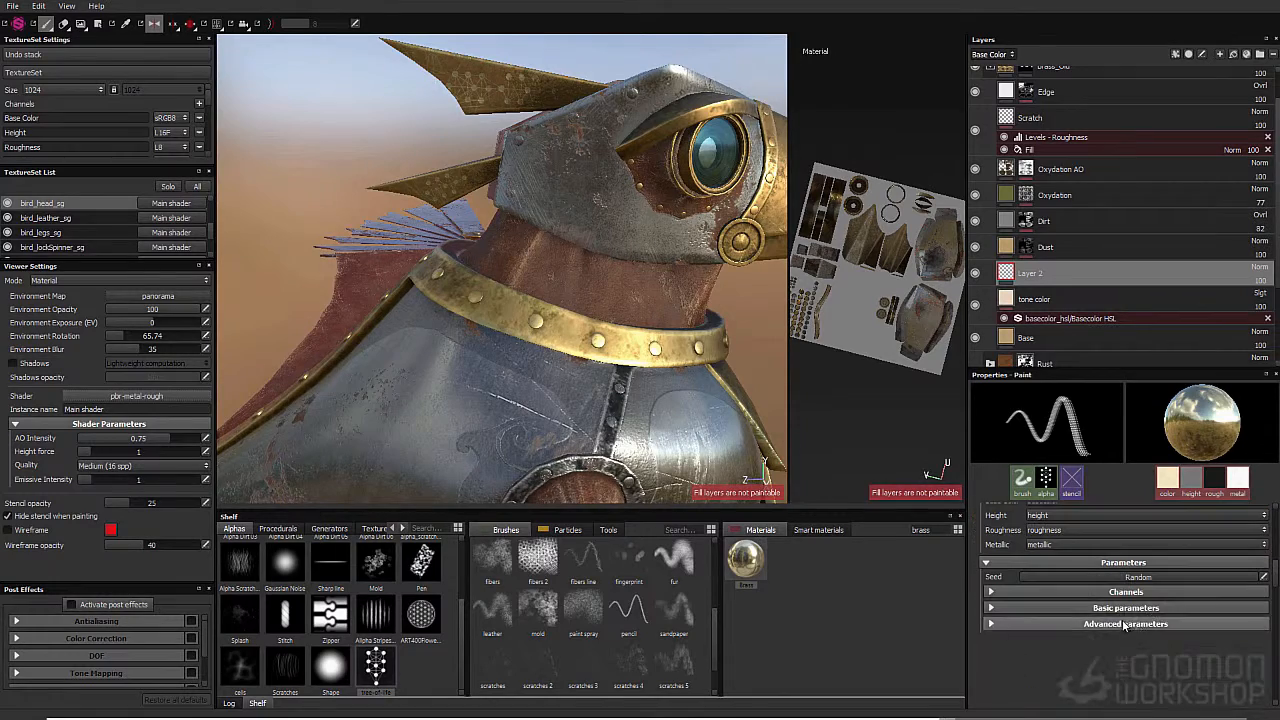
pyautogui.click(1120, 609)
pyautogui.moveTo(1100, 622); pyautogui.dragTo(1051, 621)
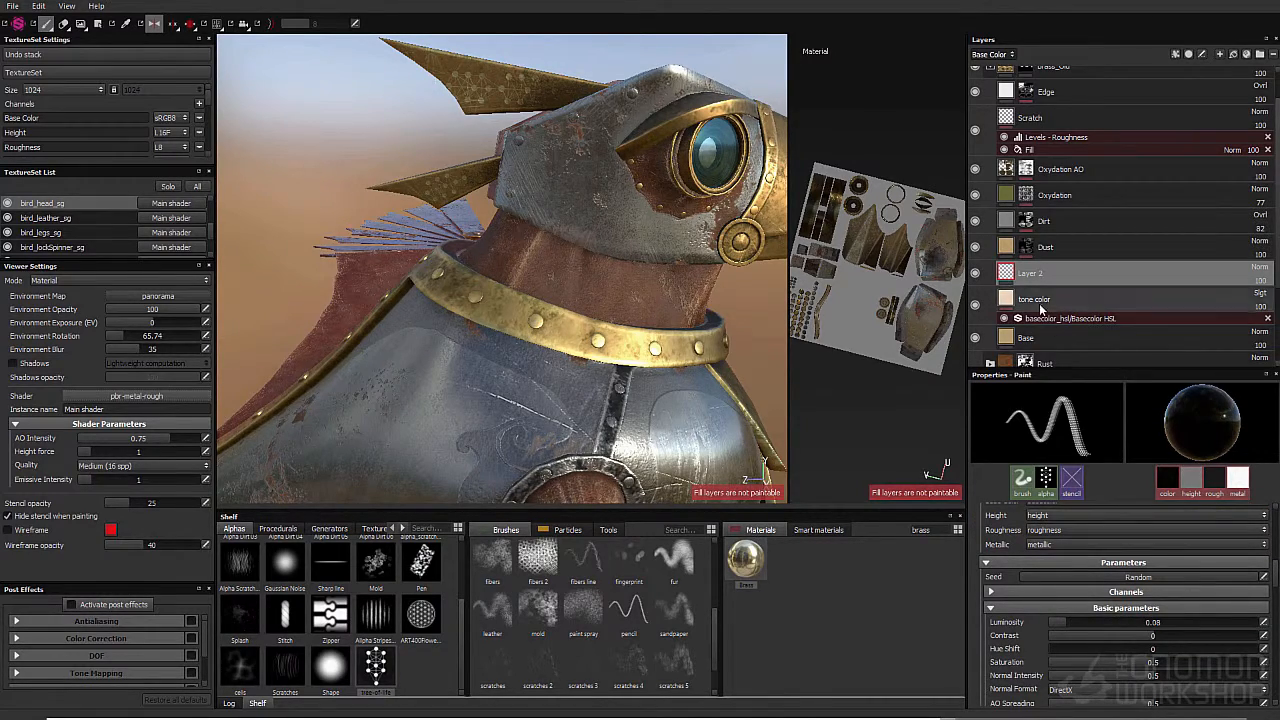
# Step: Undo the pattern stamps on the crest spikes and toggle Layer 2's visibility to check the brass
pyautogui.keyDown('alt'); pyautogui.moveTo(500, 215); pyautogui.dragTo(614, 263, button='right'); pyautogui.keyUp('alt')
pyautogui.keyDown('alt'); pyautogui.moveTo(614, 263); pyautogui.dragTo(530, 337); pyautogui.keyUp('alt')
pyautogui.hotkey('ctrl', 'z')
pyautogui.keyDown('alt'); pyautogui.moveTo(530, 337); pyautogui.dragTo(558, 169, button='right'); pyautogui.keyUp('alt')
pyautogui.click(976, 273)
pyautogui.click(976, 273)
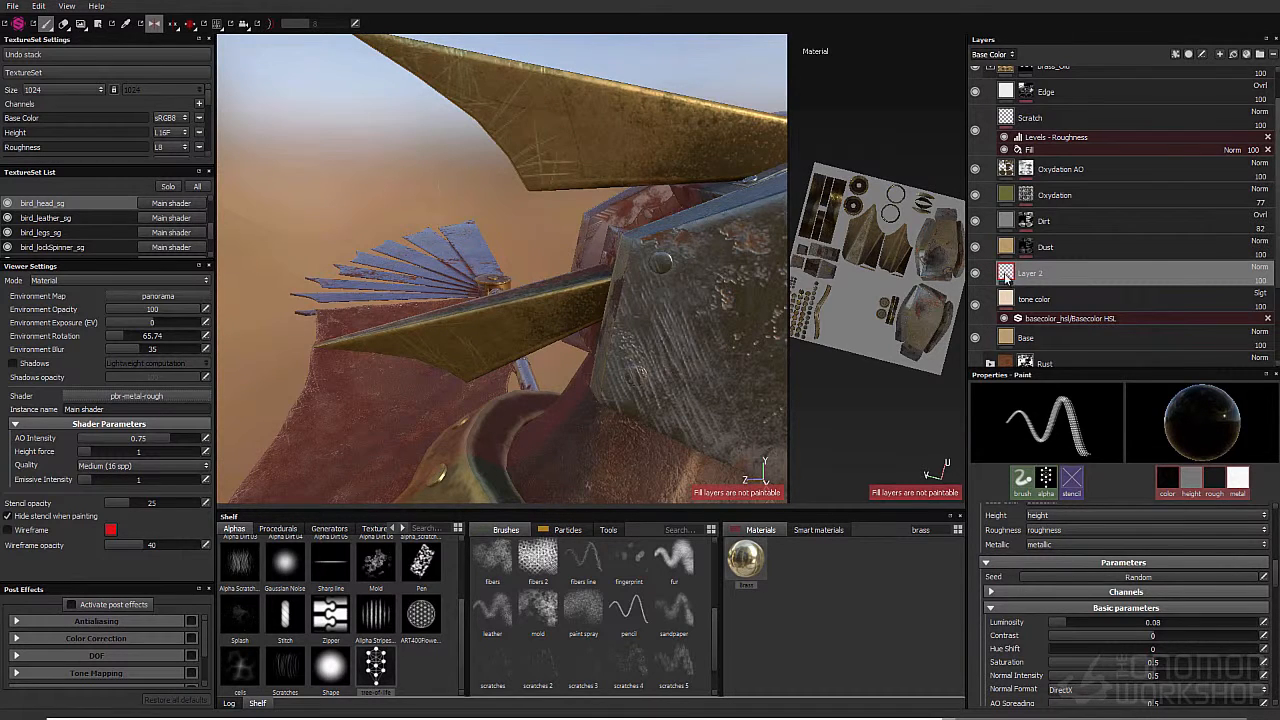
pyautogui.rightClick(1004, 273)
pyautogui.click(1006, 267)
# Step: Stamp the darkened tree-of-life pattern on the upper and lower crest spikes, using brush size 2.44 for the lower one
pyautogui.click(682, 134)
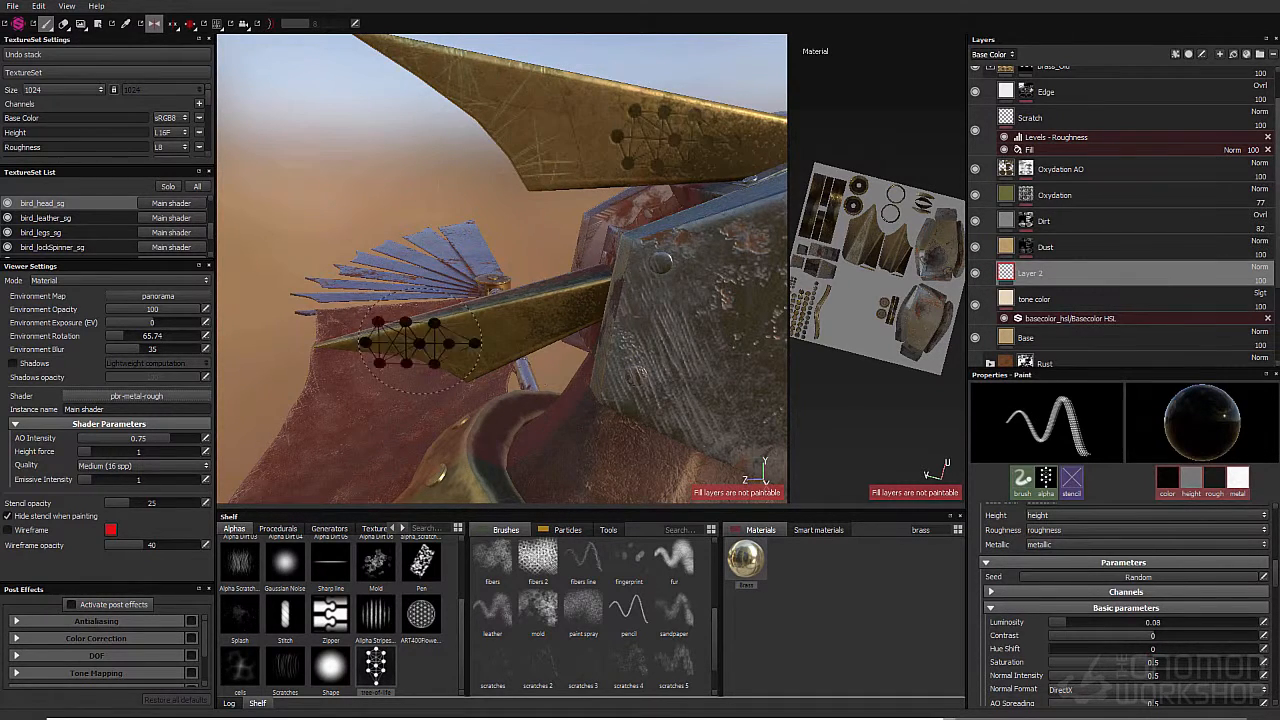
pyautogui.keyDown('alt'); pyautogui.moveTo(430, 338); pyautogui.dragTo(436, 300); pyautogui.keyUp('alt')
pyautogui.moveTo(535, 348)
pyautogui.keyDown('ctrl'); pyautogui.mouseDown()
pyautogui.moveTo(535, 318)
pyautogui.moveTo(520, 310)
pyautogui.moveTo(523, 380)
pyautogui.mouseUp(); pyautogui.keyUp('ctrl')
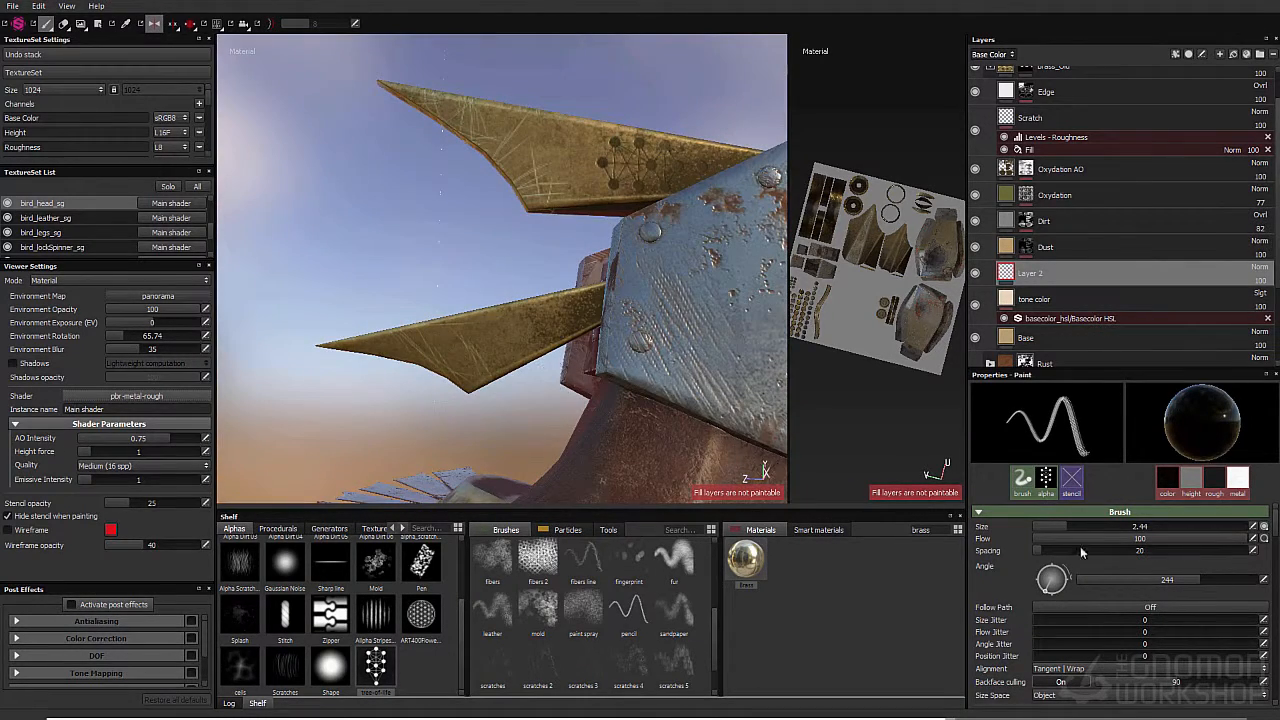
pyautogui.moveTo(534, 326)
pyautogui.keyDown('ctrl'); pyautogui.mouseDown()
pyautogui.moveTo(502, 344)
pyautogui.moveTo(608, 276)
pyautogui.mouseUp(); pyautogui.keyUp('ctrl')
pyautogui.click(536, 325)
# Step: Reduce the brush size to 0.13 and paint thin dark lines extending the pattern toward the upper crest spike's tip
pyautogui.keyDown('ctrl'); pyautogui.moveTo(625, 248); pyautogui.dragTo(605, 248, button='right'); pyautogui.keyUp('ctrl')
pyautogui.keyDown('alt'); pyautogui.moveTo(659, 162); pyautogui.dragTo(616, 244); pyautogui.keyUp('alt')
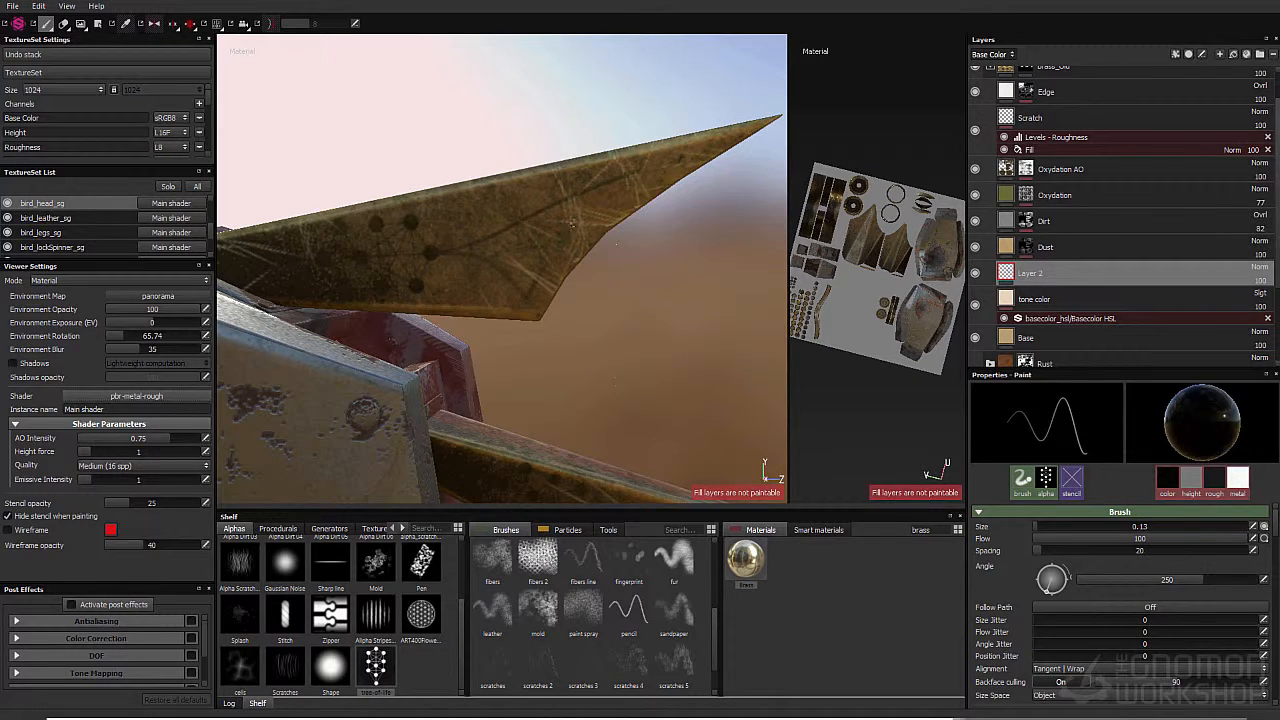
pyautogui.keyDown('alt'); pyautogui.moveTo(608, 186); pyautogui.dragTo(456, 253); pyautogui.keyUp('alt')
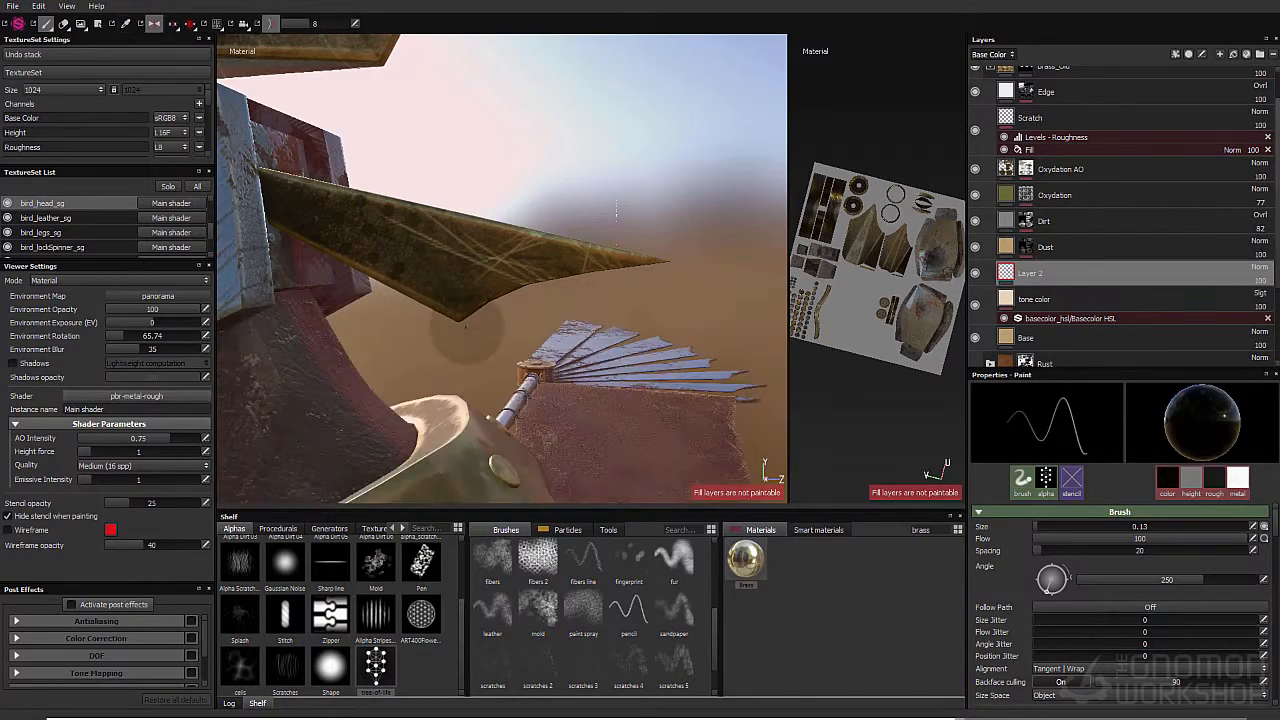
# Step: Turn off symmetry and set the brush size to 0.91 for painting around the beak
pyautogui.keyDown('alt'); pyautogui.moveTo(570, 254); pyautogui.dragTo(491, 225, button='right'); pyautogui.keyUp('alt')
pyautogui.keyDown('alt'); pyautogui.moveTo(361, 202); pyautogui.dragTo(240, 200); pyautogui.keyUp('alt')
pyautogui.keyDown('alt'); pyautogui.moveTo(640, 270); pyautogui.dragTo(590, 280); pyautogui.keyUp('alt')
pyautogui.moveTo(590, 280)
pyautogui.keyDown('alt'); pyautogui.mouseDown(button='right')
pyautogui.moveTo(601, 302)
pyautogui.moveTo(548, 274)
pyautogui.mouseUp(button='right'); pyautogui.keyUp('alt')
pyautogui.keyDown('ctrl'); pyautogui.moveTo(539, 211); pyautogui.dragTo(600, 211, button='right'); pyautogui.keyUp('ctrl')
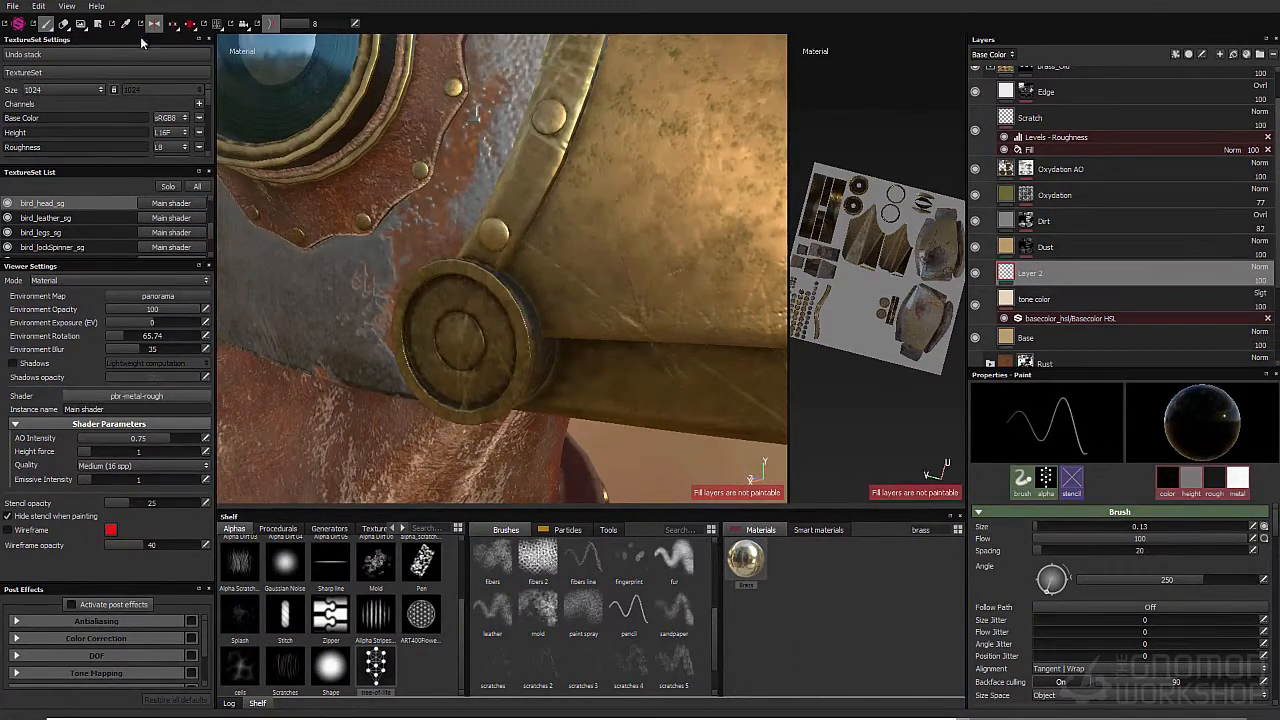
pyautogui.click(154, 23)
pyautogui.moveTo(512, 206)
pyautogui.keyDown('alt'); pyautogui.mouseDown()
pyautogui.moveTo(562, 218)
pyautogui.moveTo(541, 200)
pyautogui.moveTo(500, 232)
pyautogui.moveTo(514, 258)
pyautogui.moveTo(545, 235)
pyautogui.moveTo(520, 215)
pyautogui.mouseUp(); pyautogui.keyUp('alt')
pyautogui.keyDown('alt'); pyautogui.moveTo(520, 215); pyautogui.dragTo(587, 223, button='middle'); pyautogui.keyUp('alt')
pyautogui.keyDown('alt'); pyautogui.moveTo(586, 222); pyautogui.dragTo(445, 230); pyautogui.keyUp('alt')
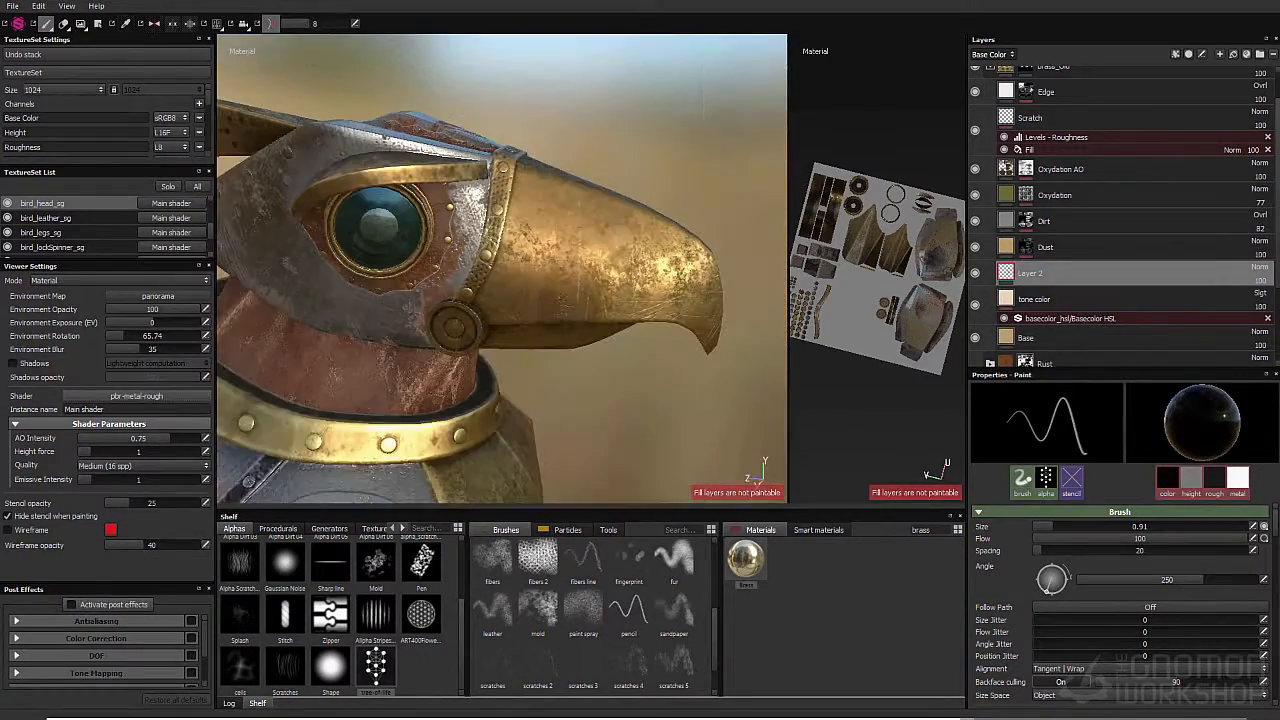
# Step: Try the Abundance alpha on the riveted brass band around the beak, with Follow Path off and a brush angle of 115
pyautogui.press('ctrl')
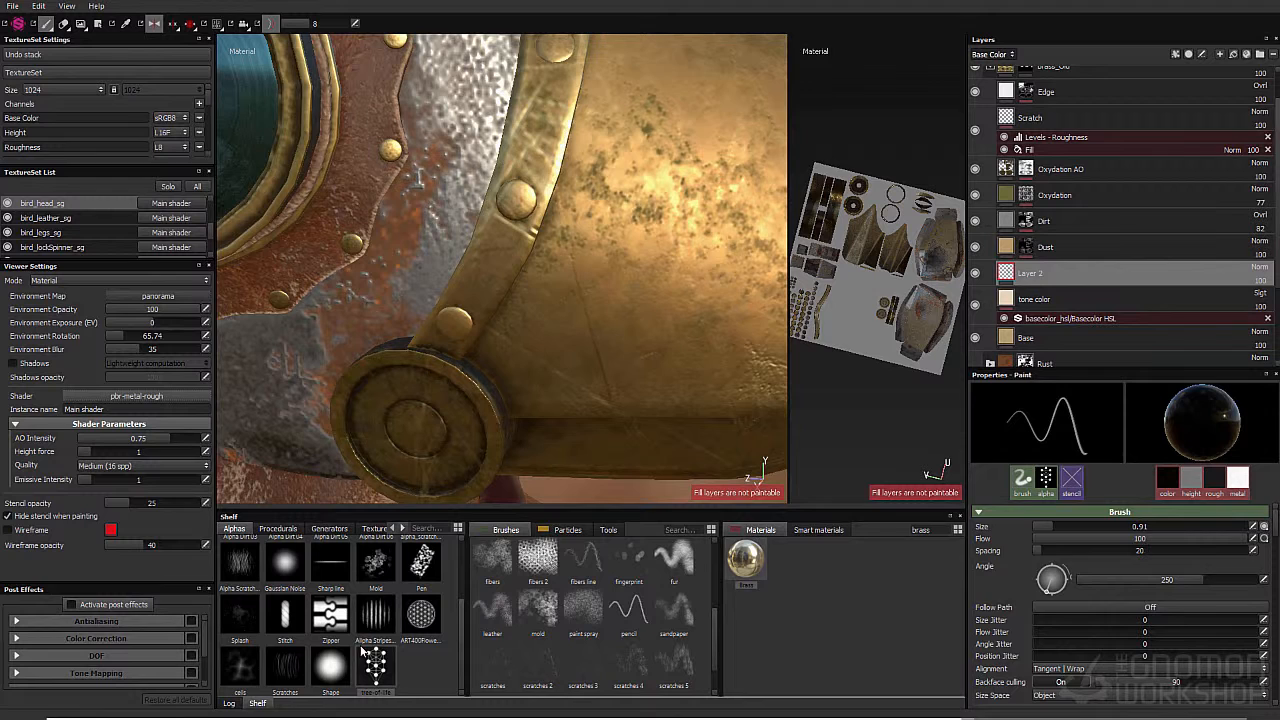
pyautogui.scroll(-4, 1088, 630)
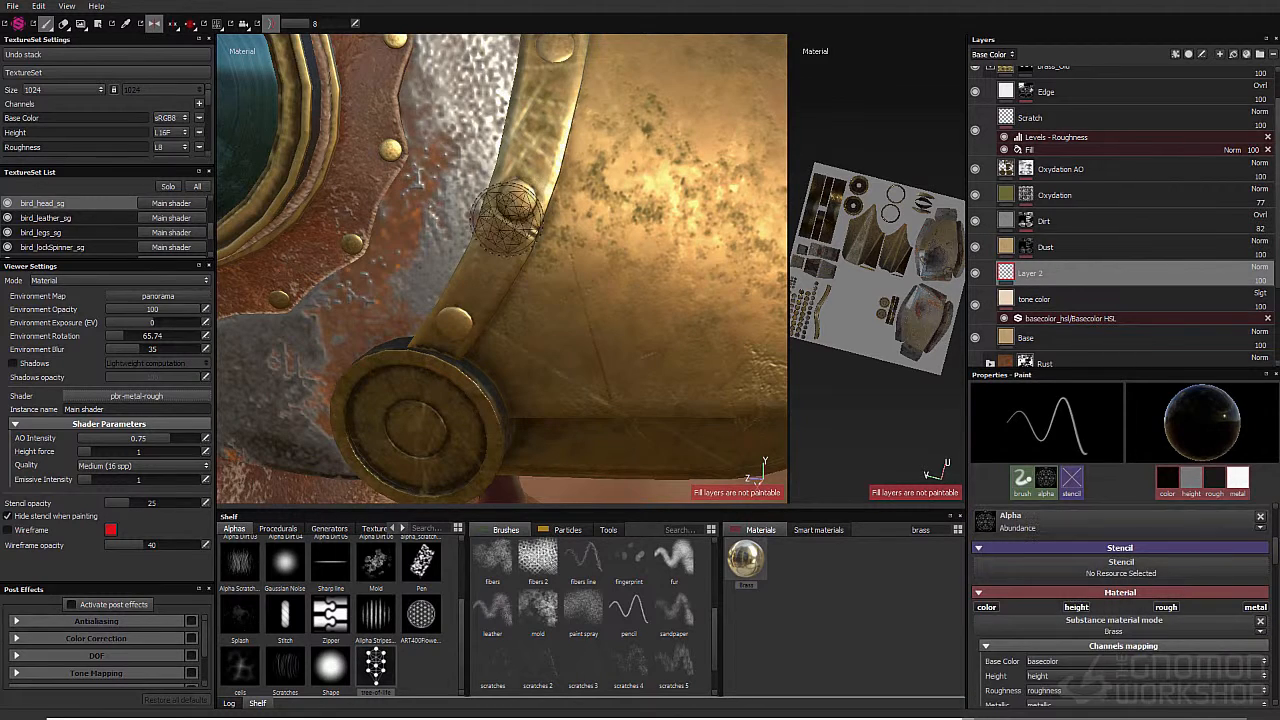
pyautogui.scroll(4, 1087, 625)
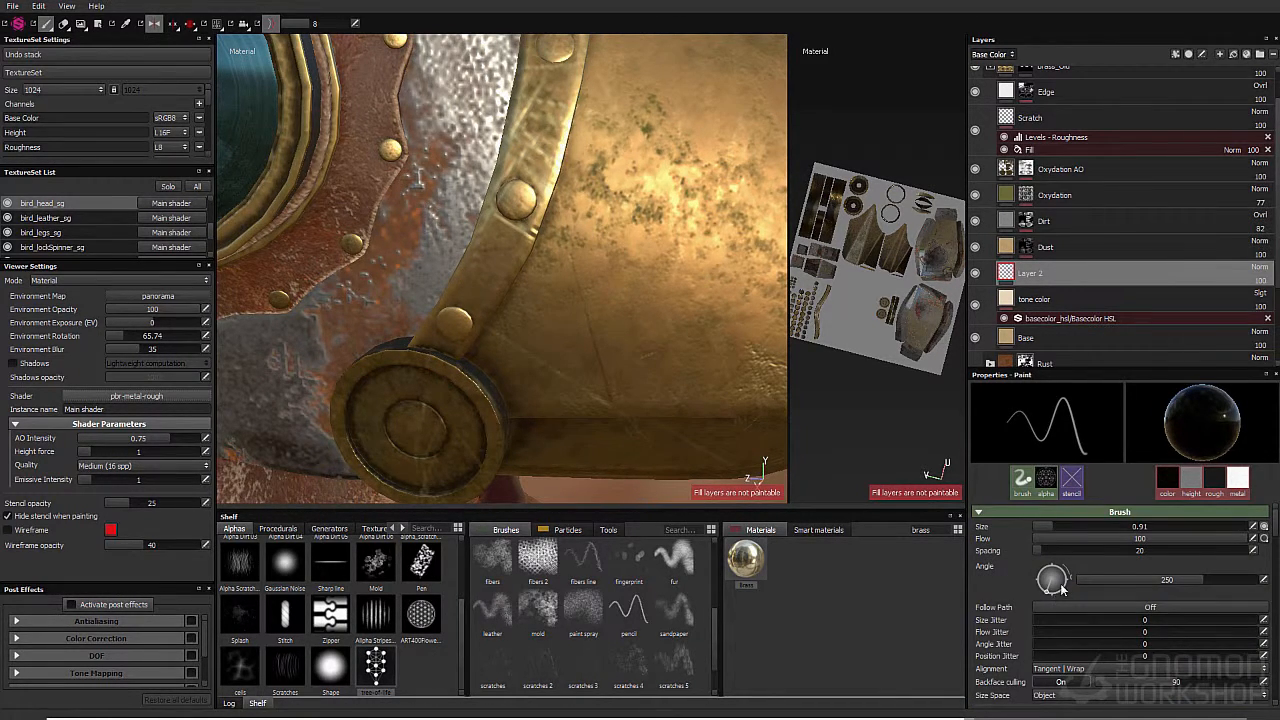
pyautogui.scroll(-4, 1053, 568)
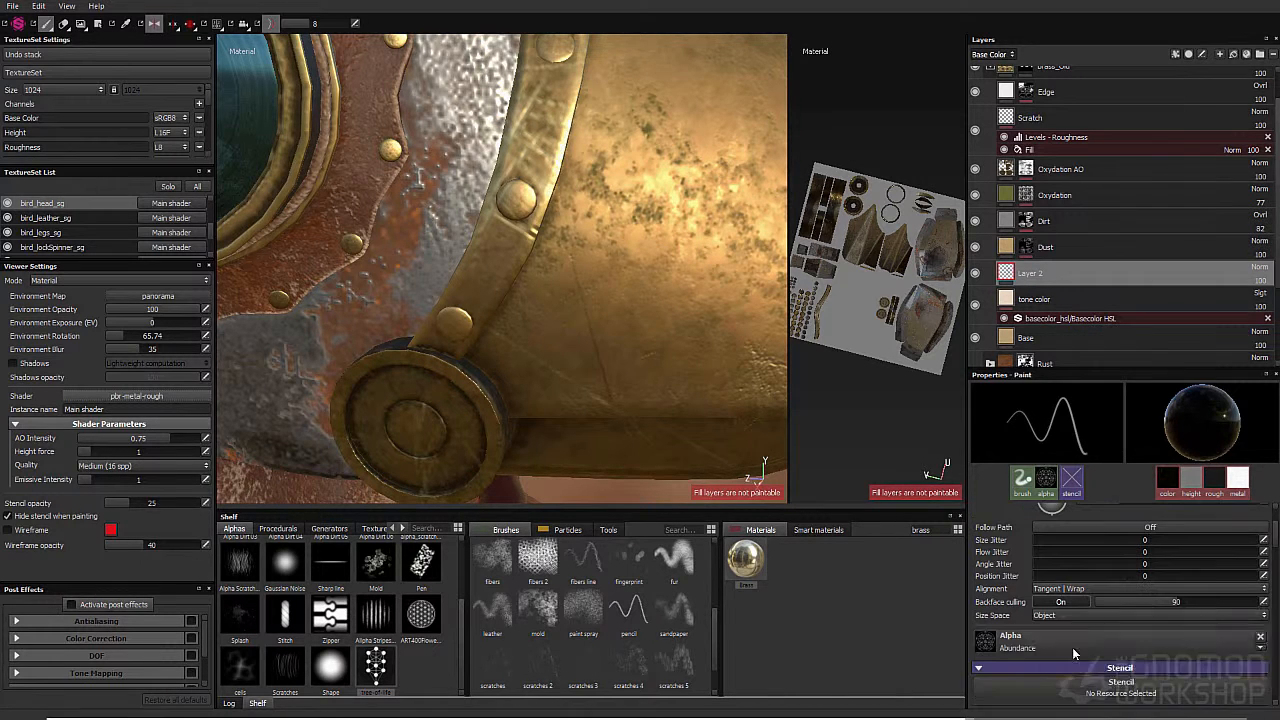
pyautogui.scroll(3, 1027, 576)
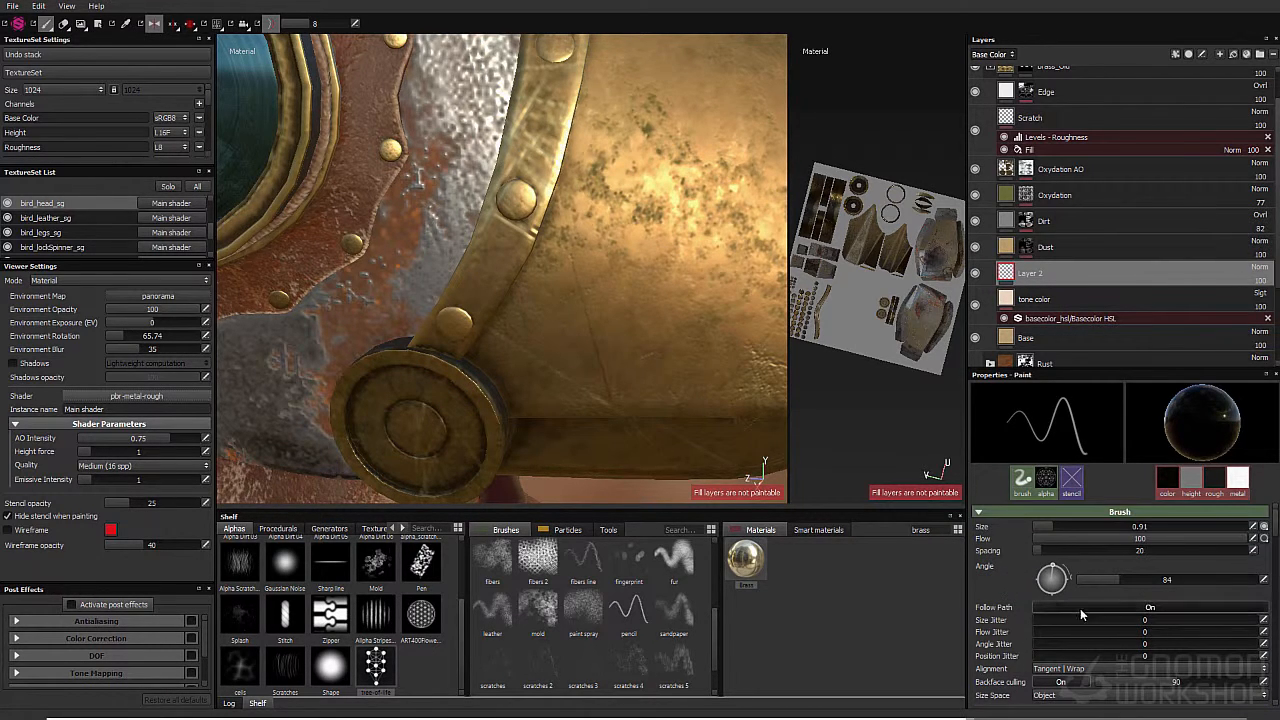
pyautogui.click(1080, 608)
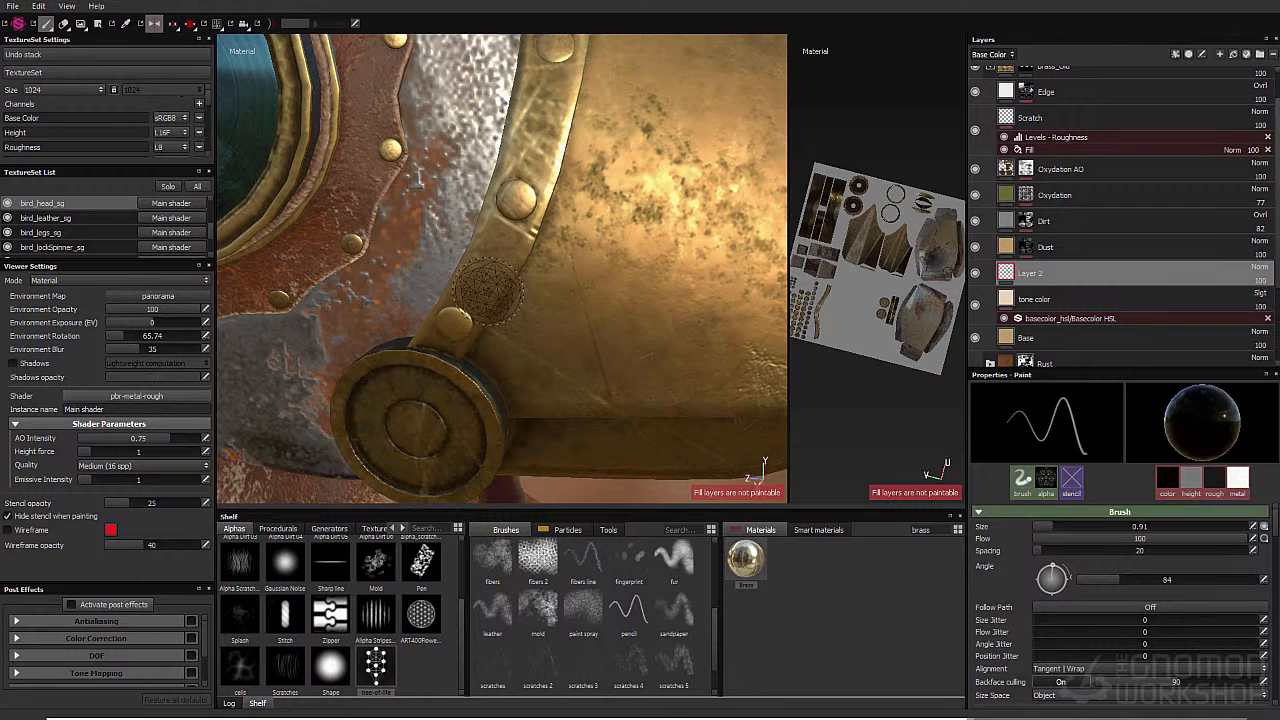
pyautogui.scroll(-3, 1069, 630)
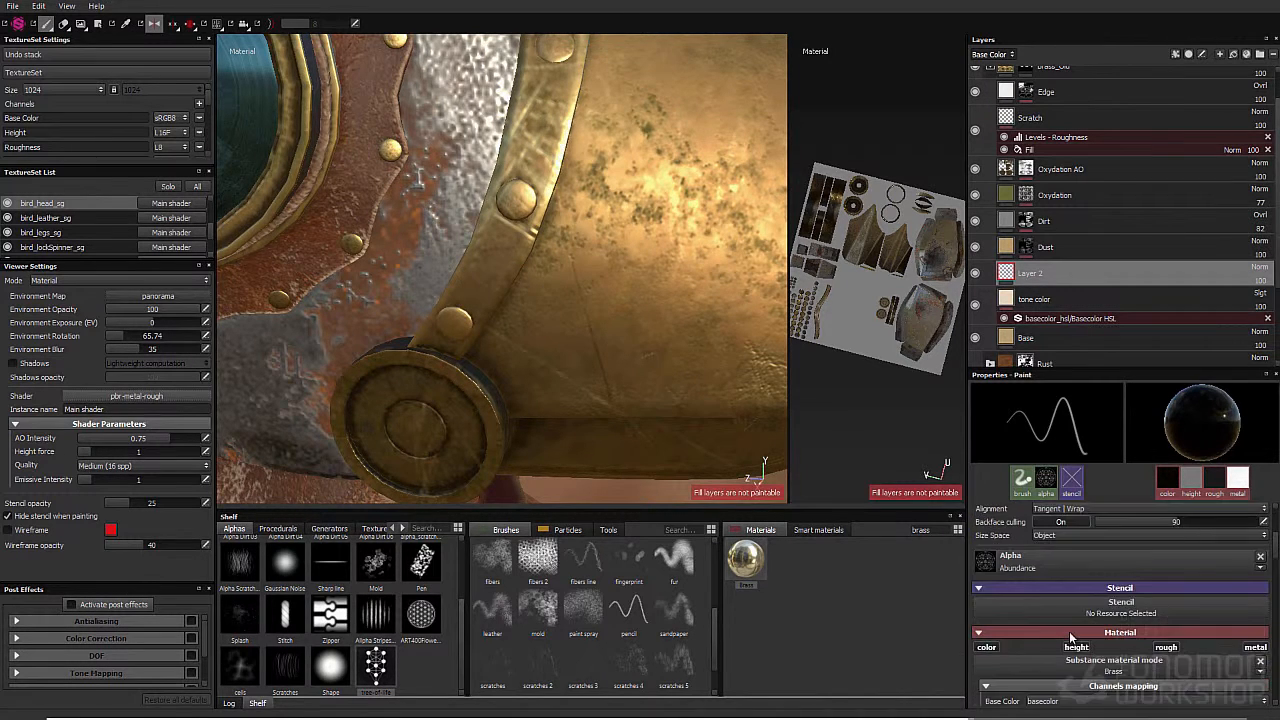
pyautogui.scroll(3, 1060, 590)
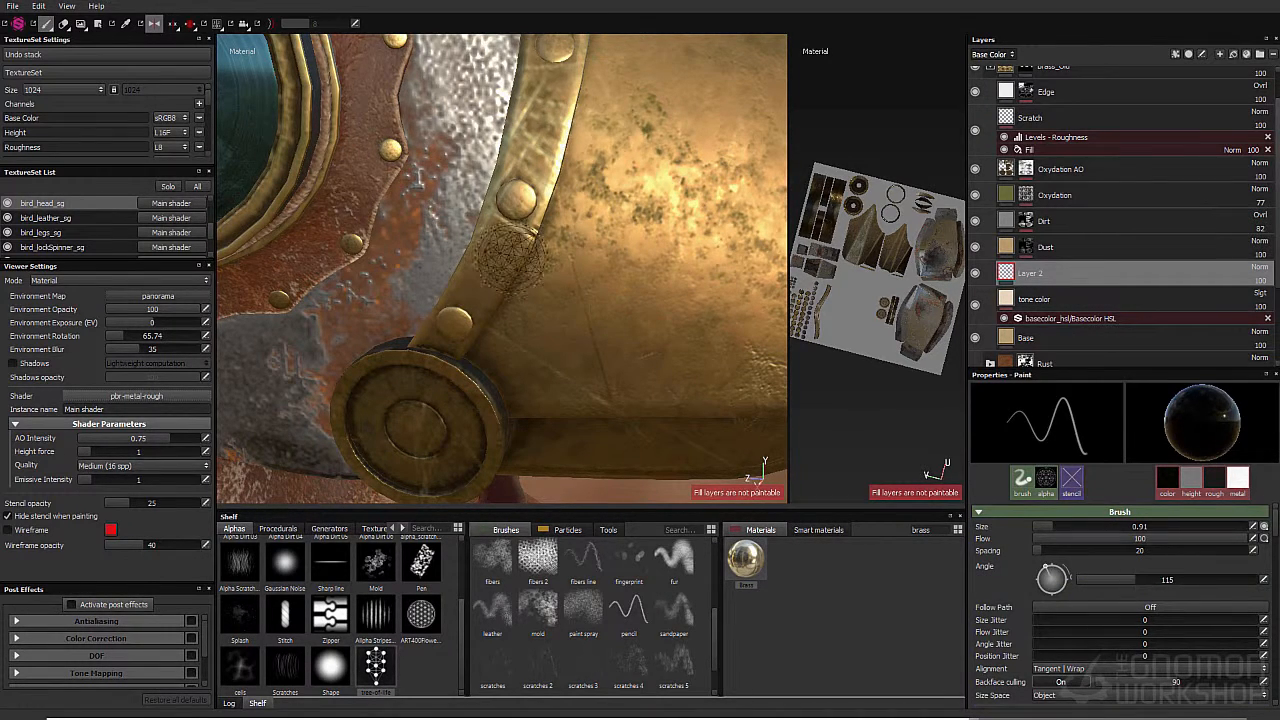
# Step: Switch the brush alpha to ART400FlowerOfLife_alpha and reduce the brush size to 0.31 for the riveted brass band
pyautogui.scroll(-2, 1034, 602)
pyautogui.click(1034, 601)
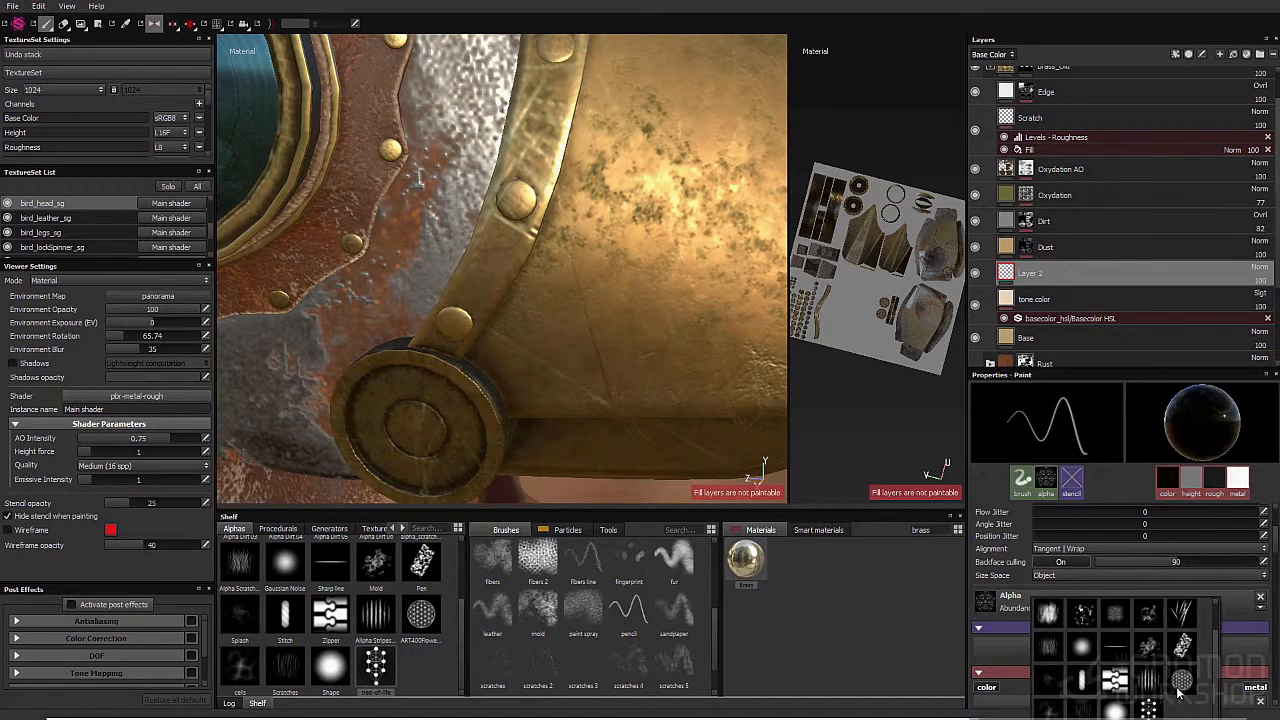
pyautogui.click(1181, 684)
pyautogui.scroll(2, 1020, 503)
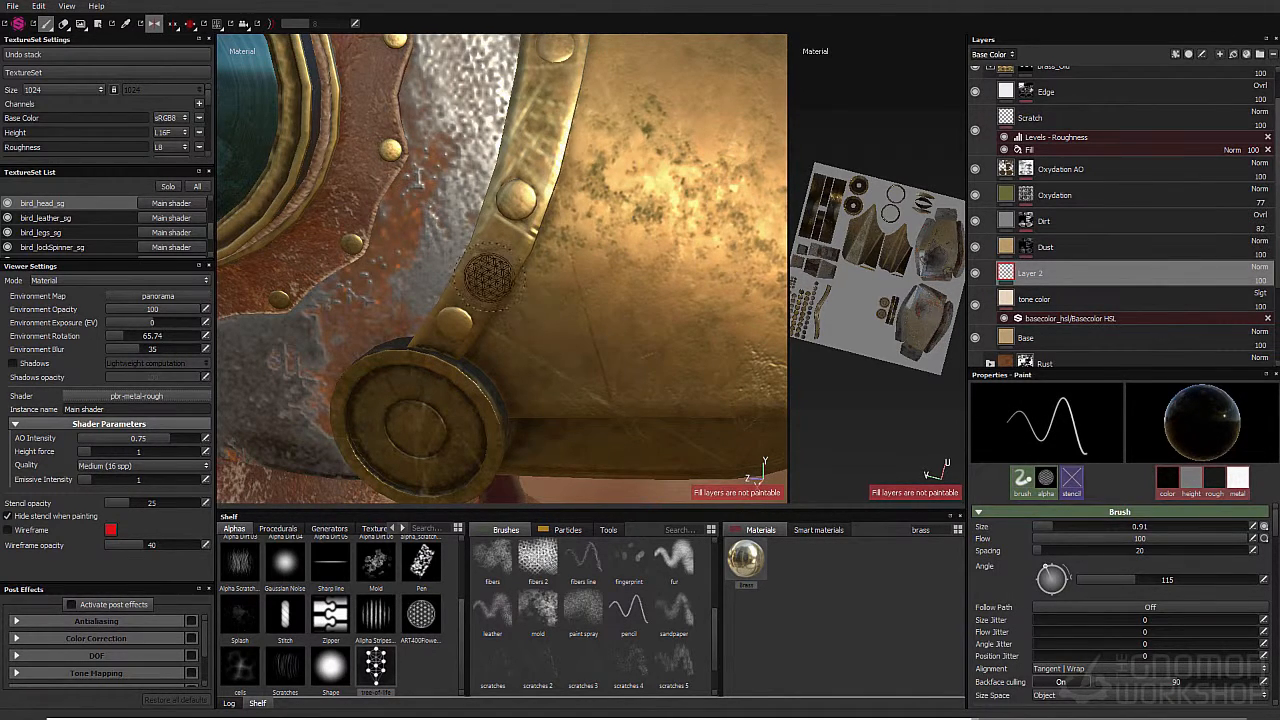
pyautogui.moveTo(507, 234)
pyautogui.keyDown('alt'); pyautogui.mouseDown()
pyautogui.moveTo(608, 291)
pyautogui.moveTo(503, 238)
pyautogui.mouseUp(); pyautogui.keyUp('alt')
pyautogui.moveTo(512, 185)
pyautogui.keyDown('alt'); pyautogui.mouseDown()
pyautogui.moveTo(597, 200)
pyautogui.moveTo(500, 229)
pyautogui.moveTo(526, 116)
pyautogui.moveTo(506, 117)
pyautogui.mouseUp(); pyautogui.keyUp('alt')
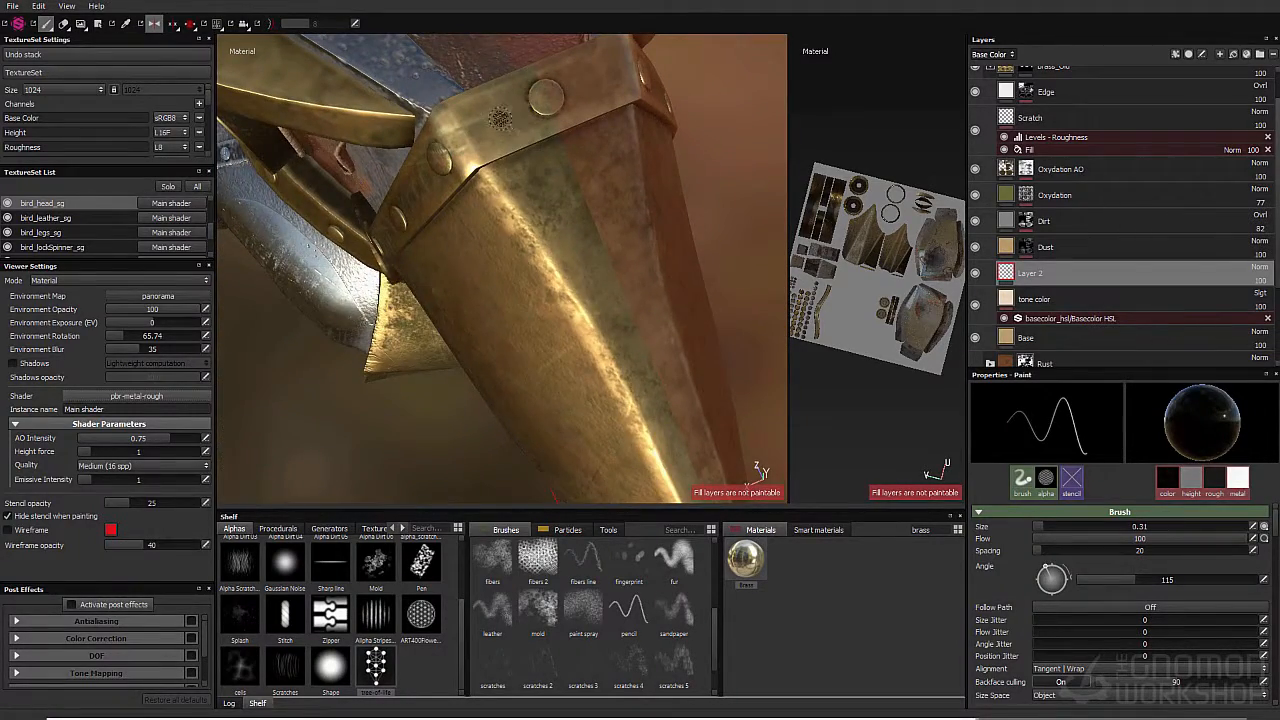
# Step: Set the brush size to 1.03 for trying the flower-of-life pattern on the crest spikes
pyautogui.keyDown('alt'); pyautogui.moveTo(487, 242); pyautogui.dragTo(528, 222); pyautogui.keyUp('alt')
pyautogui.keyDown('alt'); pyautogui.moveTo(528, 222); pyautogui.dragTo(494, 189, button='right'); pyautogui.keyUp('alt')
pyautogui.keyDown('alt'); pyautogui.moveTo(494, 189); pyautogui.dragTo(500, 240); pyautogui.keyUp('alt')
pyautogui.keyDown('alt'); pyautogui.moveTo(500, 240); pyautogui.dragTo(491, 283, button='right'); pyautogui.keyUp('alt')
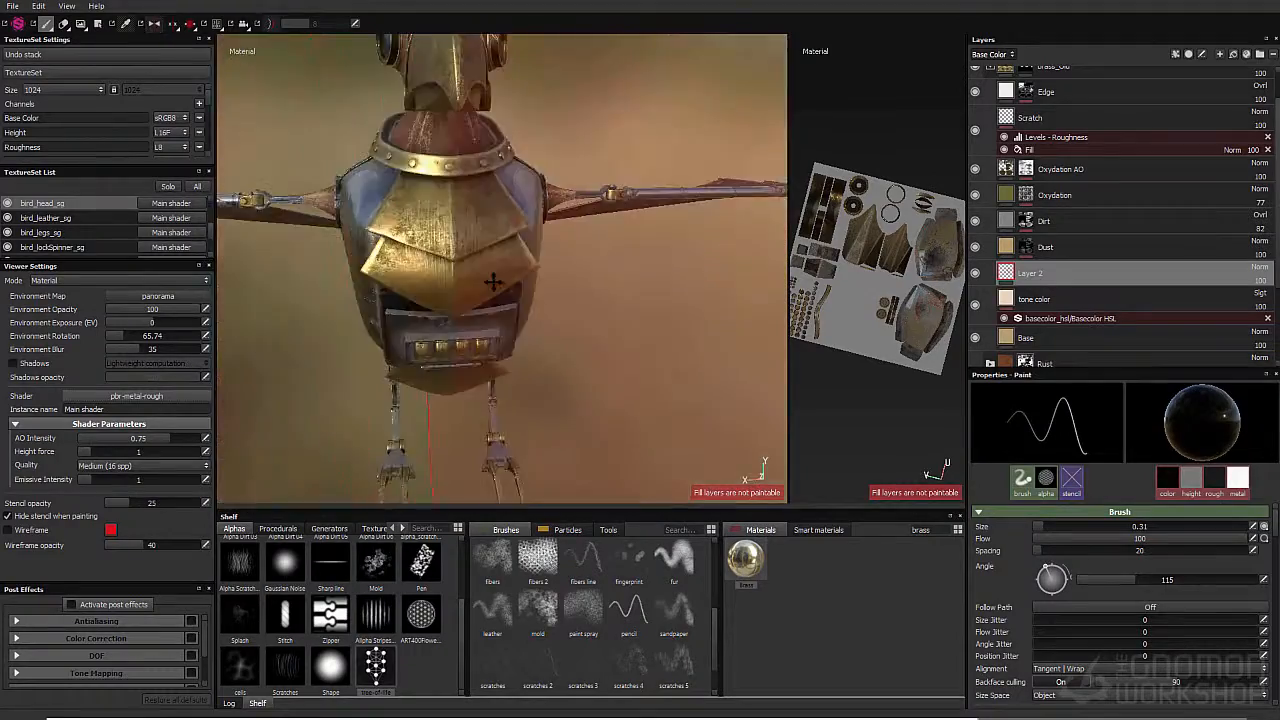
pyautogui.moveTo(491, 283)
pyautogui.keyDown('alt'); pyautogui.mouseDown()
pyautogui.moveTo(530, 268)
pyautogui.moveTo(480, 271)
pyautogui.mouseUp(); pyautogui.keyUp('alt')
pyautogui.keyDown('alt'); pyautogui.moveTo(480, 271); pyautogui.dragTo(490, 260, button='right'); pyautogui.keyUp('alt')
pyautogui.keyDown('alt'); pyautogui.moveTo(490, 260); pyautogui.dragTo(560, 395); pyautogui.keyUp('alt')
pyautogui.moveTo(1053, 529); pyautogui.dragTo(1049, 528)
pyautogui.moveTo(690, 435)
pyautogui.keyDown('alt'); pyautogui.mouseDown()
pyautogui.moveTo(637, 458)
pyautogui.moveTo(685, 440)
pyautogui.mouseUp(); pyautogui.keyUp('alt')
pyautogui.click(1047, 525)
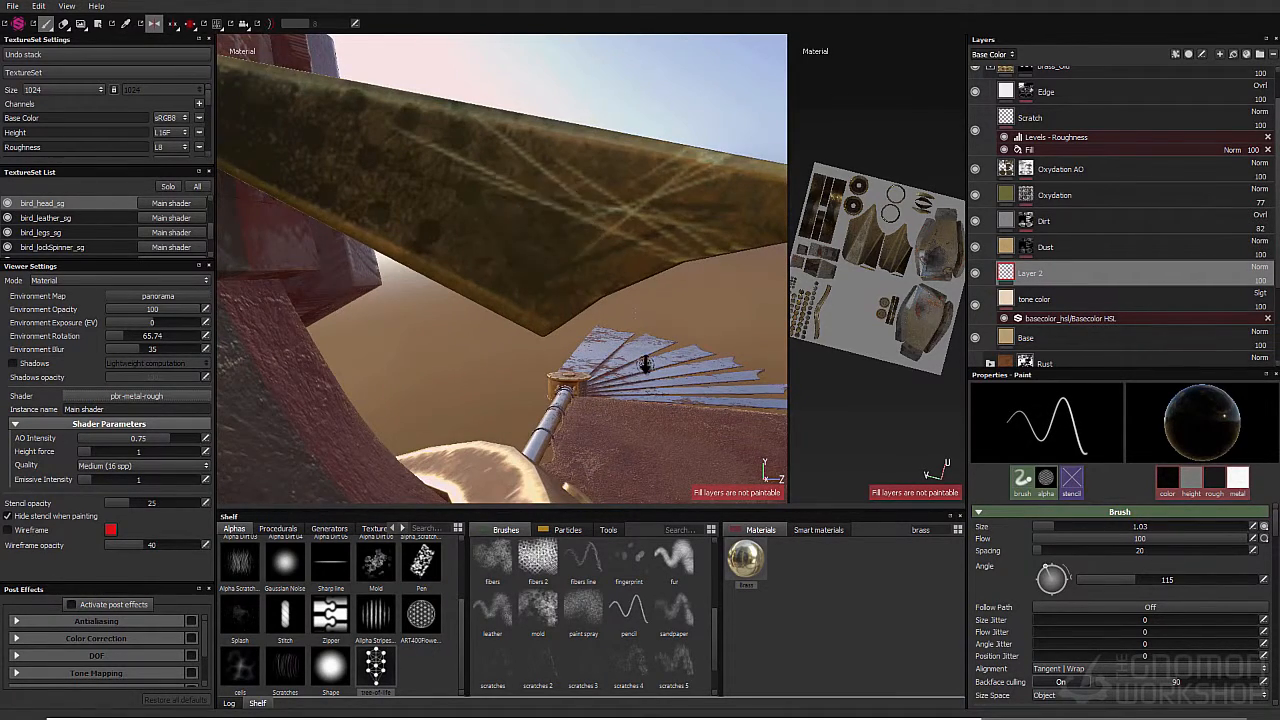
# Step: Erase the thin painted lines near the upper crest spike's tip with a soft eraser
pyautogui.keyDown('alt'); pyautogui.moveTo(646, 364); pyautogui.dragTo(696, 452); pyautogui.keyUp('alt')
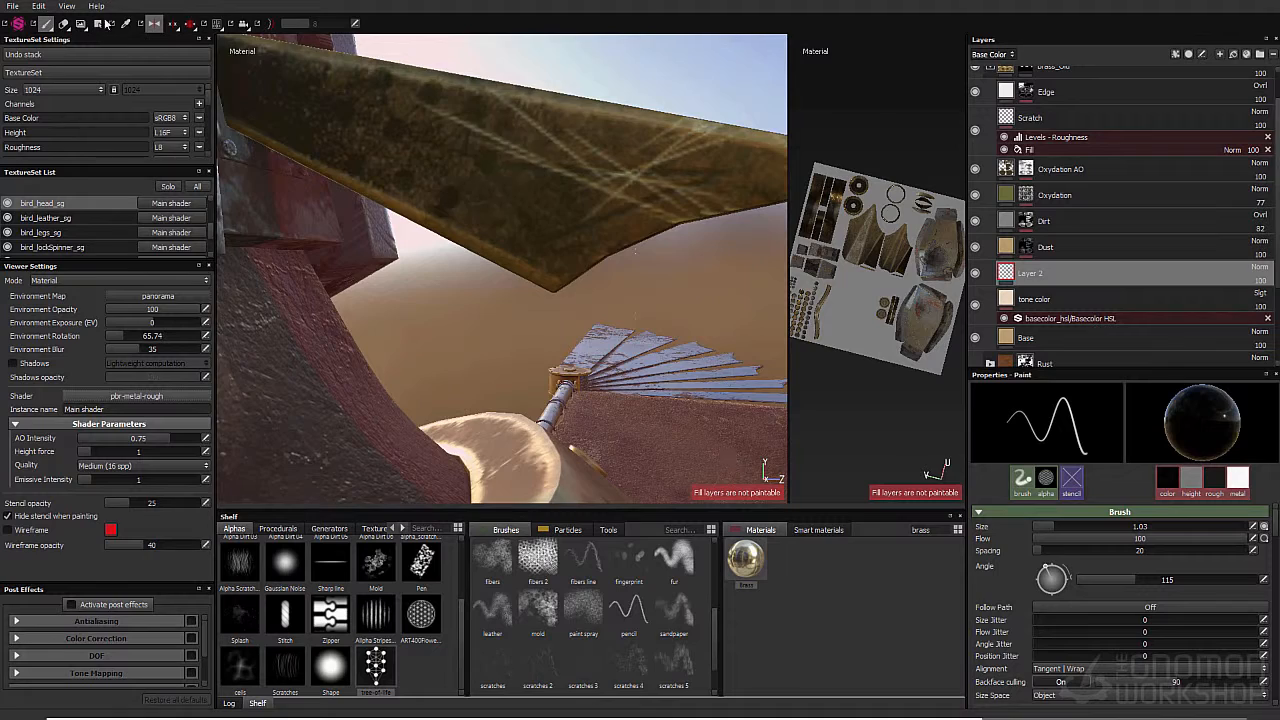
pyautogui.keyDown('alt'); pyautogui.moveTo(470, 189); pyautogui.dragTo(565, 238, button='right'); pyautogui.keyUp('alt')
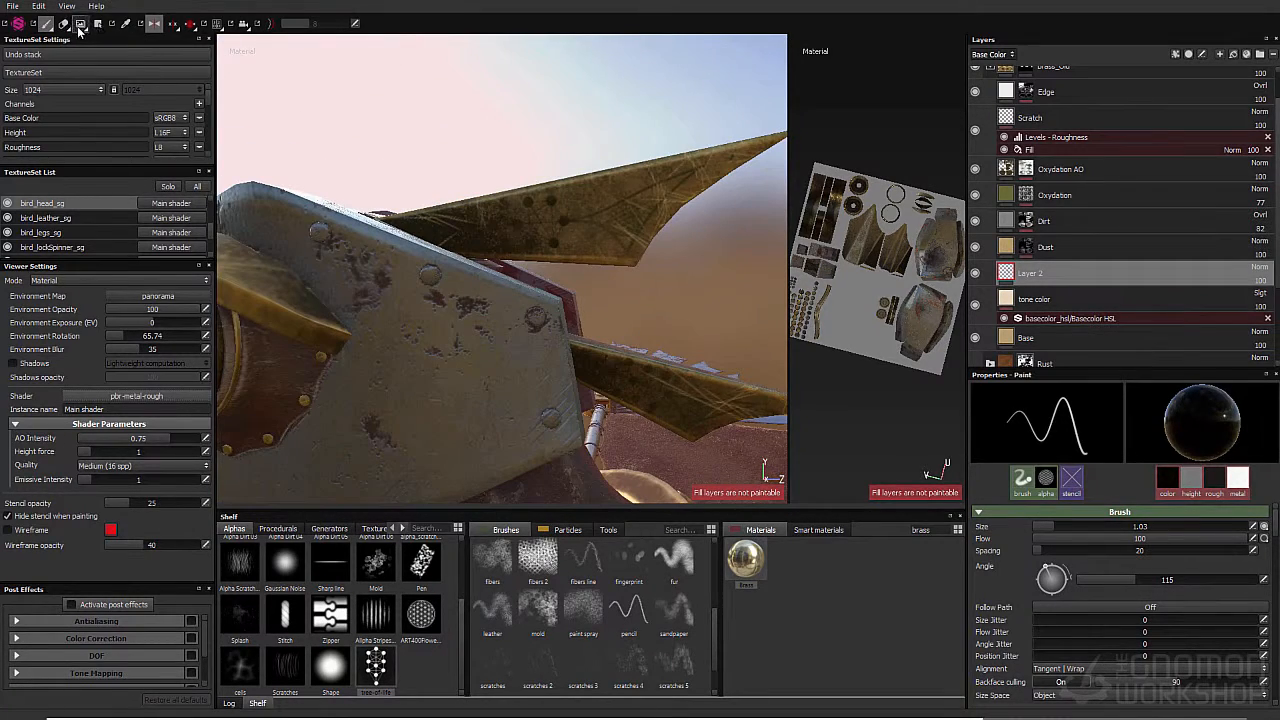
pyautogui.press('e')
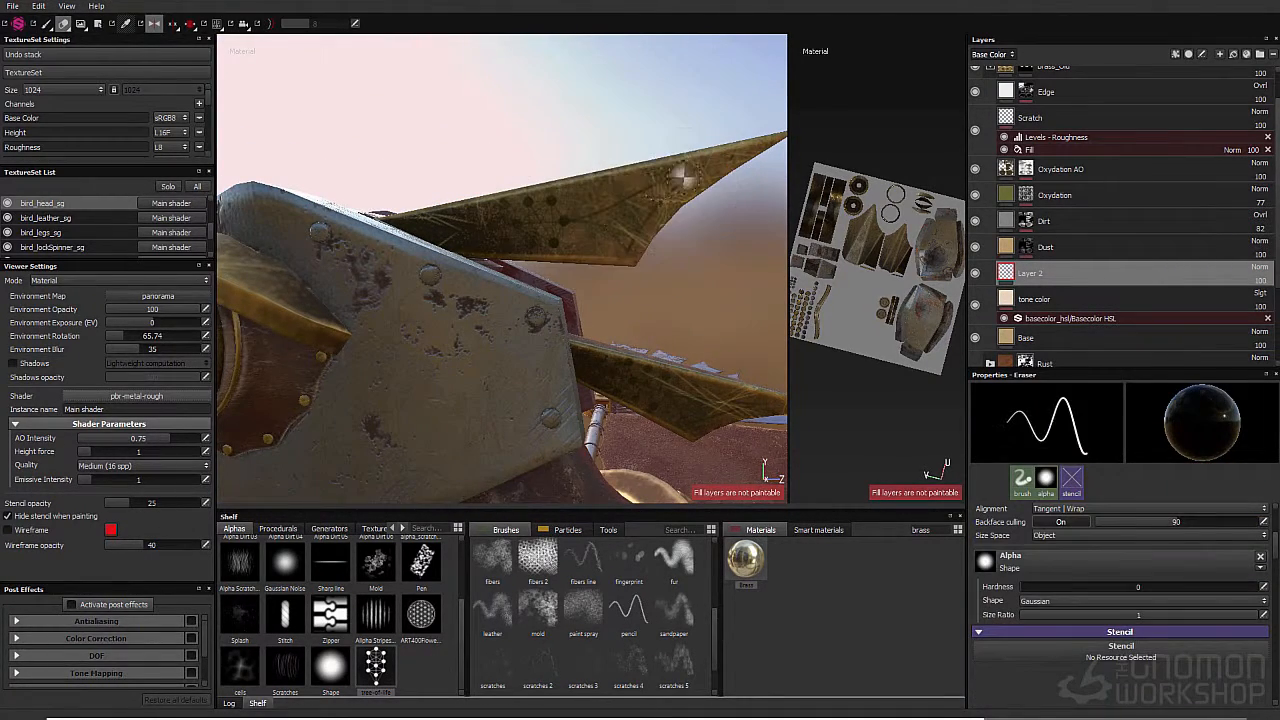
pyautogui.keyDown('alt'); pyautogui.moveTo(654, 280); pyautogui.dragTo(537, 97, button='right'); pyautogui.keyUp('alt')
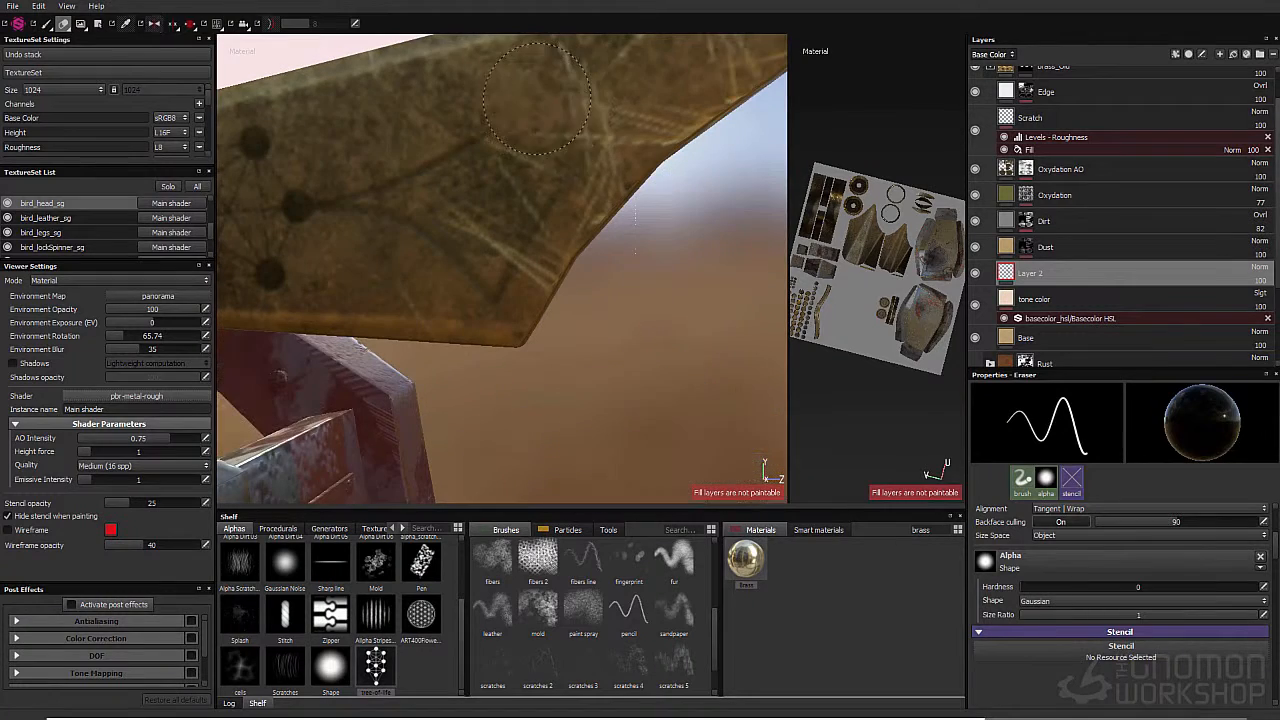
# Step: Try stamping the flower-of-life pattern on the lower crest spike with brush size 9.13 and angle 67
pyautogui.moveTo(570, 255)
pyautogui.keyDown('alt'); pyautogui.mouseDown()
pyautogui.moveTo(457, 286)
pyautogui.moveTo(523, 294)
pyautogui.moveTo(588, 277)
pyautogui.moveTo(442, 213)
pyautogui.moveTo(417, 277)
pyautogui.moveTo(450, 240)
pyautogui.moveTo(480, 120)
pyautogui.moveTo(545, 158)
pyautogui.moveTo(500, 251)
pyautogui.moveTo(448, 241)
pyautogui.moveTo(463, 196)
pyautogui.moveTo(455, 208)
pyautogui.mouseUp(); pyautogui.keyUp('alt')
pyautogui.press('1')
pyautogui.keyDown('ctrl'); pyautogui.moveTo(458, 203); pyautogui.dragTo(505, 202, button='right'); pyautogui.keyUp('ctrl')
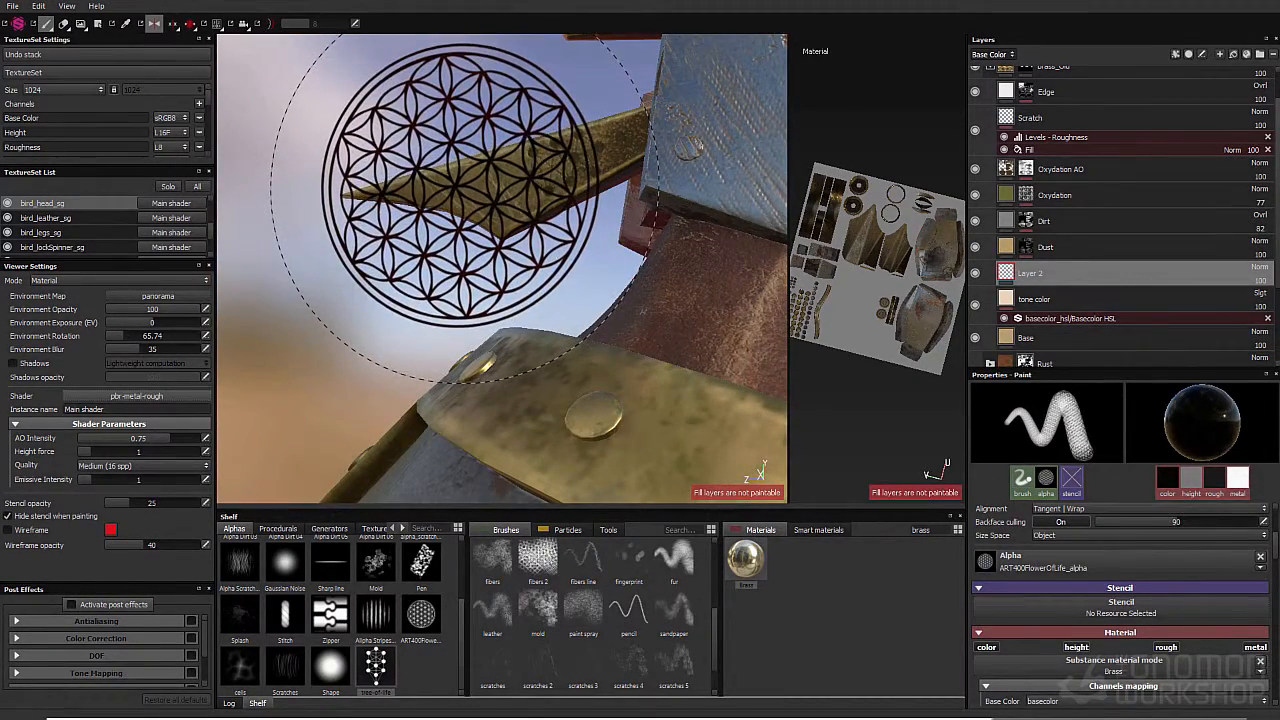
pyautogui.scroll(3, 1050, 572)
pyautogui.moveTo(1050, 576); pyautogui.dragTo(1052, 572)
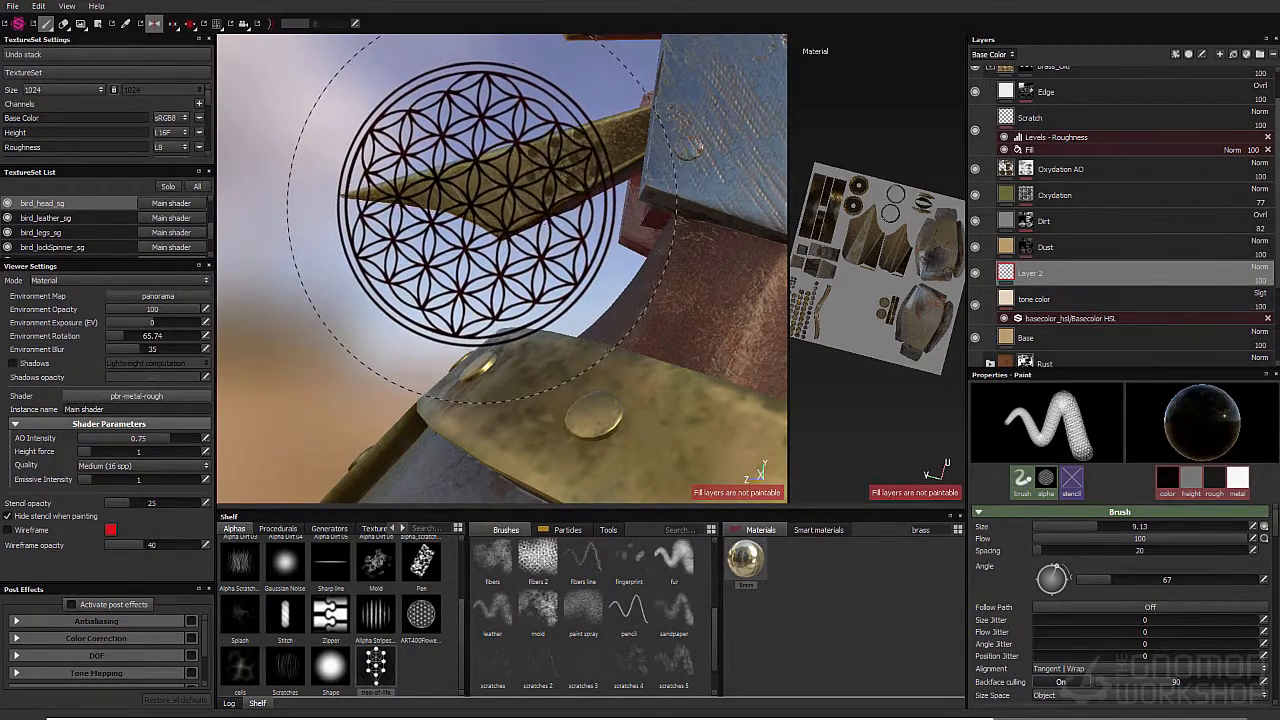
pyautogui.click(481, 206)
# Step: Try stamping the flower-of-life pattern on the upper crest spike with brush size 13.12 and angle 85
pyautogui.moveTo(400, 340)
pyautogui.keyDown('alt'); pyautogui.mouseDown()
pyautogui.moveTo(394, 294)
pyautogui.moveTo(304, 296)
pyautogui.moveTo(637, 317)
pyautogui.moveTo(526, 240)
pyautogui.mouseUp(); pyautogui.keyUp('alt')
pyautogui.keyDown('ctrl'); pyautogui.moveTo(526, 241); pyautogui.dragTo(540, 242, button='right'); pyautogui.keyUp('ctrl')
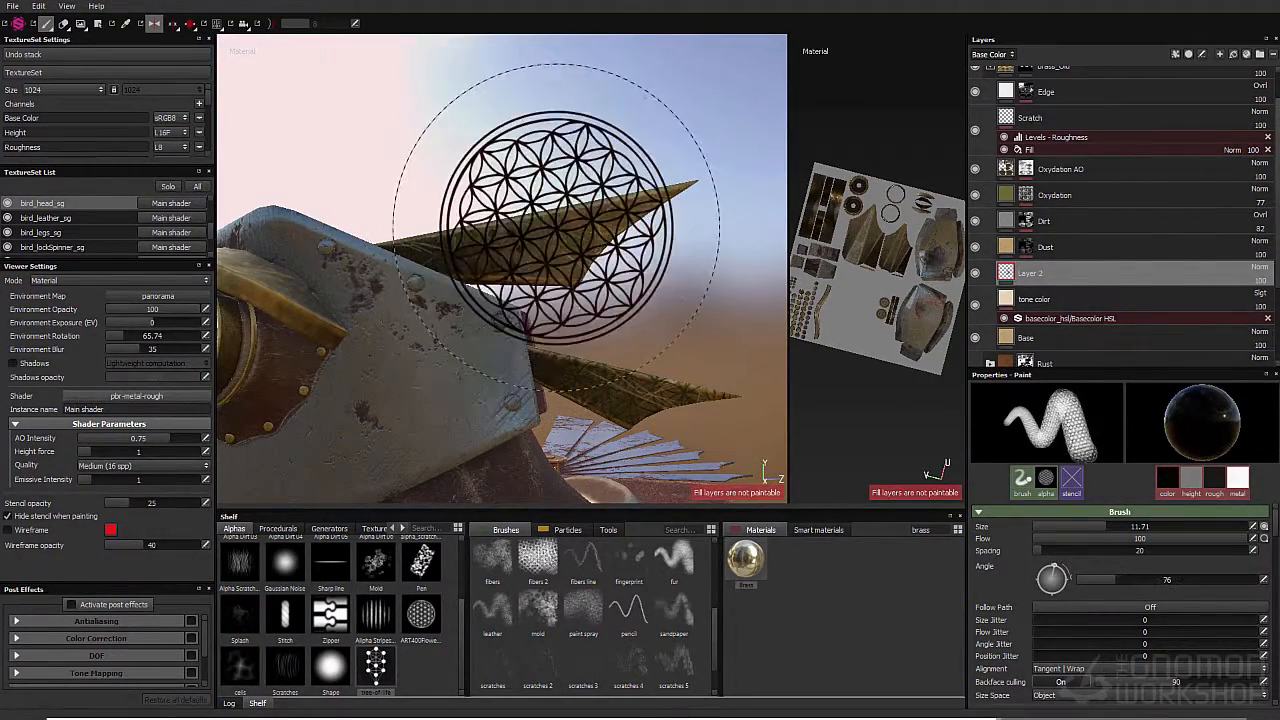
pyautogui.keyDown('alt'); pyautogui.moveTo(517, 222); pyautogui.dragTo(500, 240); pyautogui.keyUp('alt')
pyautogui.keyDown('ctrl'); pyautogui.moveTo(541, 212); pyautogui.dragTo(589, 221, button='right'); pyautogui.keyUp('ctrl')
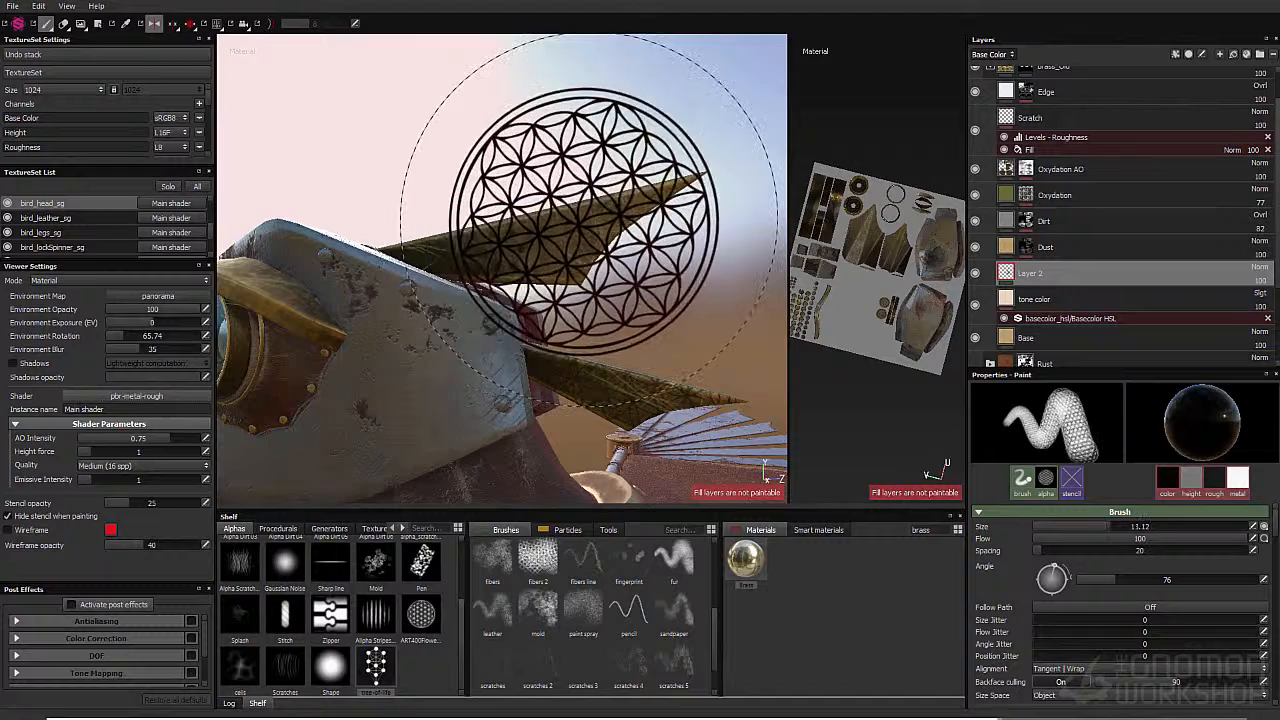
pyautogui.click(1051, 567)
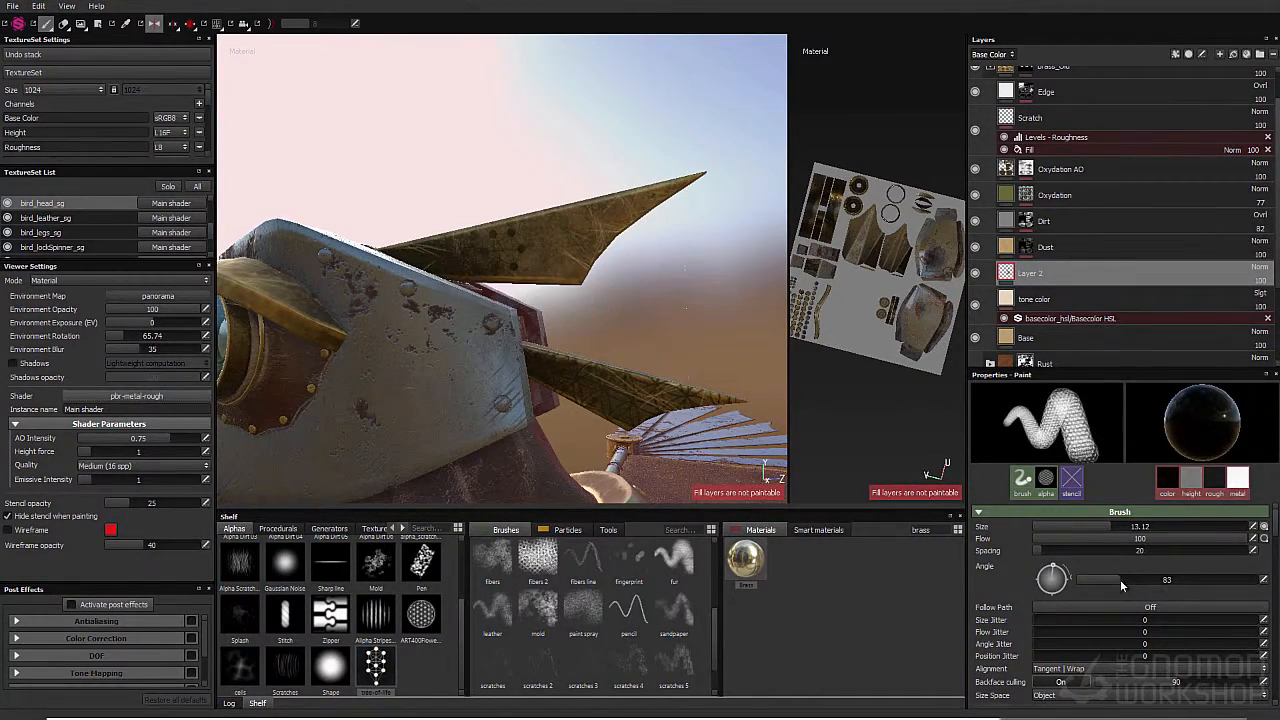
pyautogui.moveTo(1120, 579); pyautogui.dragTo(1118, 579)
# Step: Try stamping the flower-of-life pattern on the round brass disc beside the beak with brush size 3.31 and angle 89
pyautogui.moveTo(551, 245)
pyautogui.keyDown('alt'); pyautogui.mouseDown()
pyautogui.moveTo(608, 309)
pyautogui.moveTo(843, 349)
pyautogui.moveTo(600, 300)
pyautogui.moveTo(377, 283)
pyautogui.moveTo(554, 274)
pyautogui.moveTo(685, 300)
pyautogui.mouseUp(); pyautogui.keyUp('alt')
pyautogui.keyDown('alt'); pyautogui.moveTo(722, 283); pyautogui.dragTo(495, 205, button='right'); pyautogui.keyUp('alt')
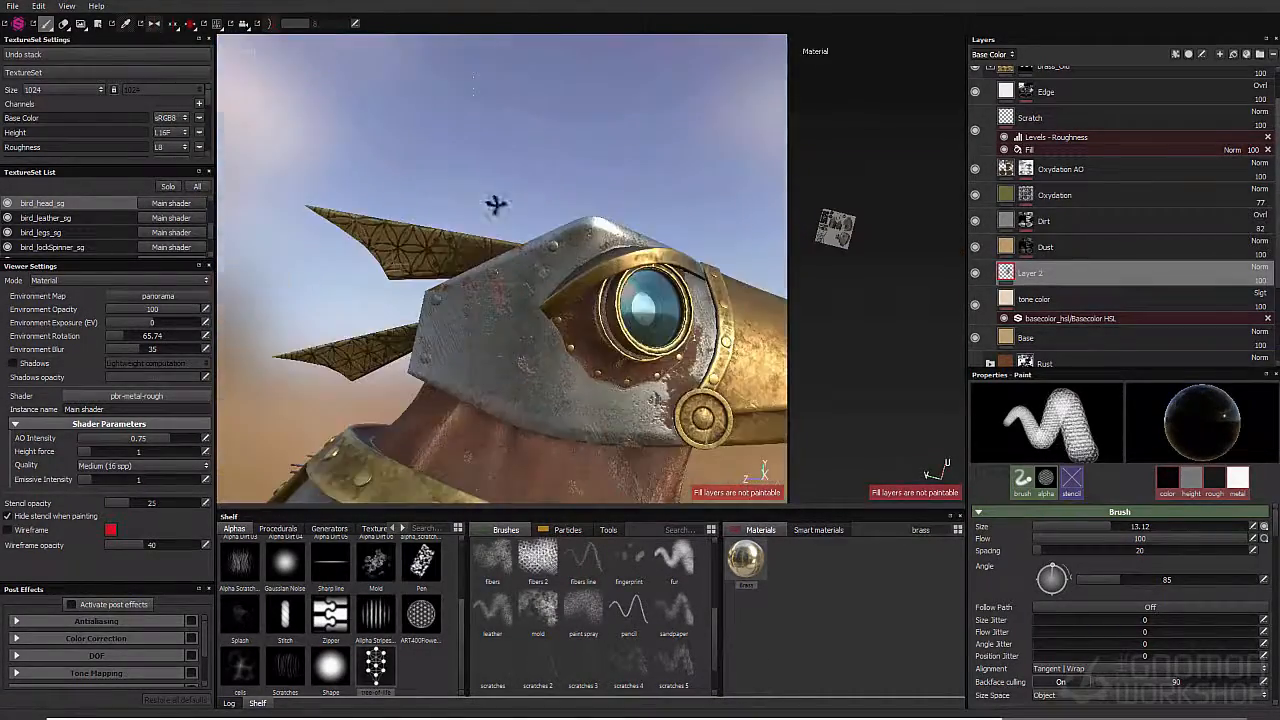
pyautogui.keyDown('alt'); pyautogui.moveTo(575, 305); pyautogui.dragTo(630, 160); pyautogui.keyUp('alt')
pyautogui.keyDown('alt'); pyautogui.moveTo(606, 262); pyautogui.dragTo(480, 265); pyautogui.keyUp('alt')
pyautogui.moveTo(480, 265)
pyautogui.keyDown('alt'); pyautogui.mouseDown(button='right')
pyautogui.moveTo(598, 300)
pyautogui.moveTo(500, 313)
pyautogui.mouseUp(button='right'); pyautogui.keyUp('alt')
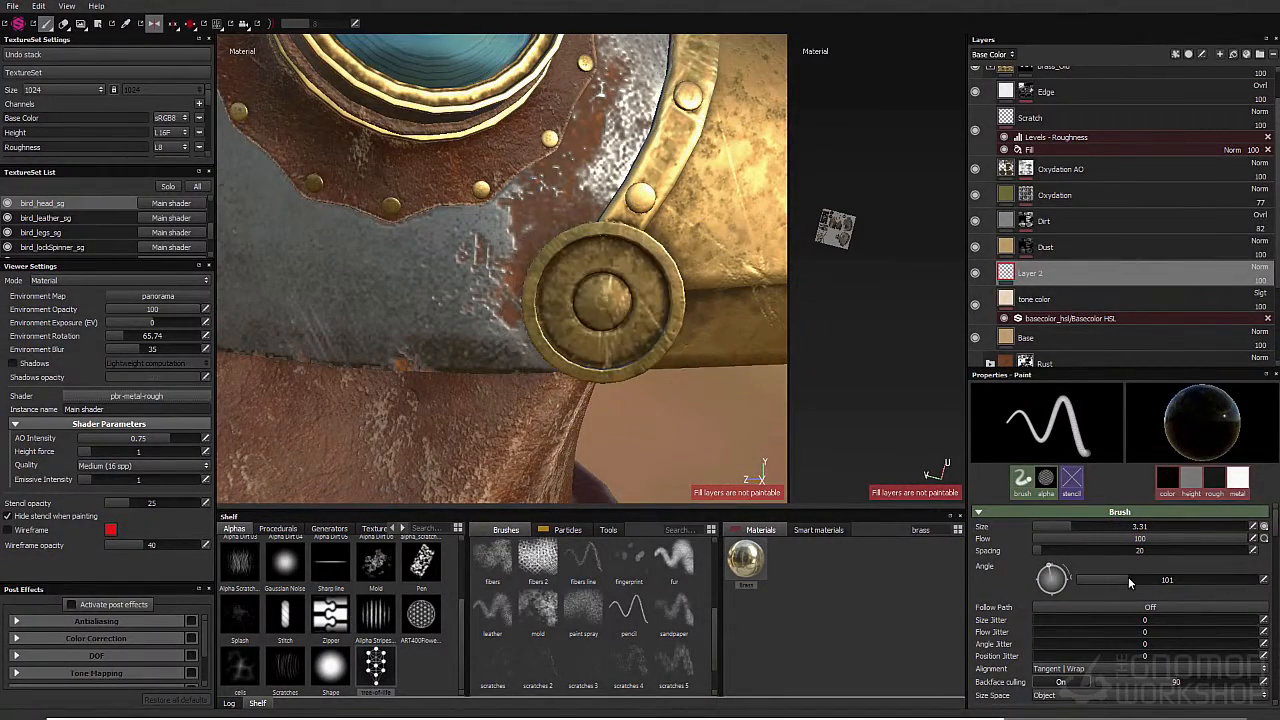
pyautogui.moveTo(1128, 577); pyautogui.dragTo(1122, 575)
pyautogui.keyDown('alt'); pyautogui.moveTo(604, 303); pyautogui.dragTo(477, 309, button='right'); pyautogui.keyUp('alt')
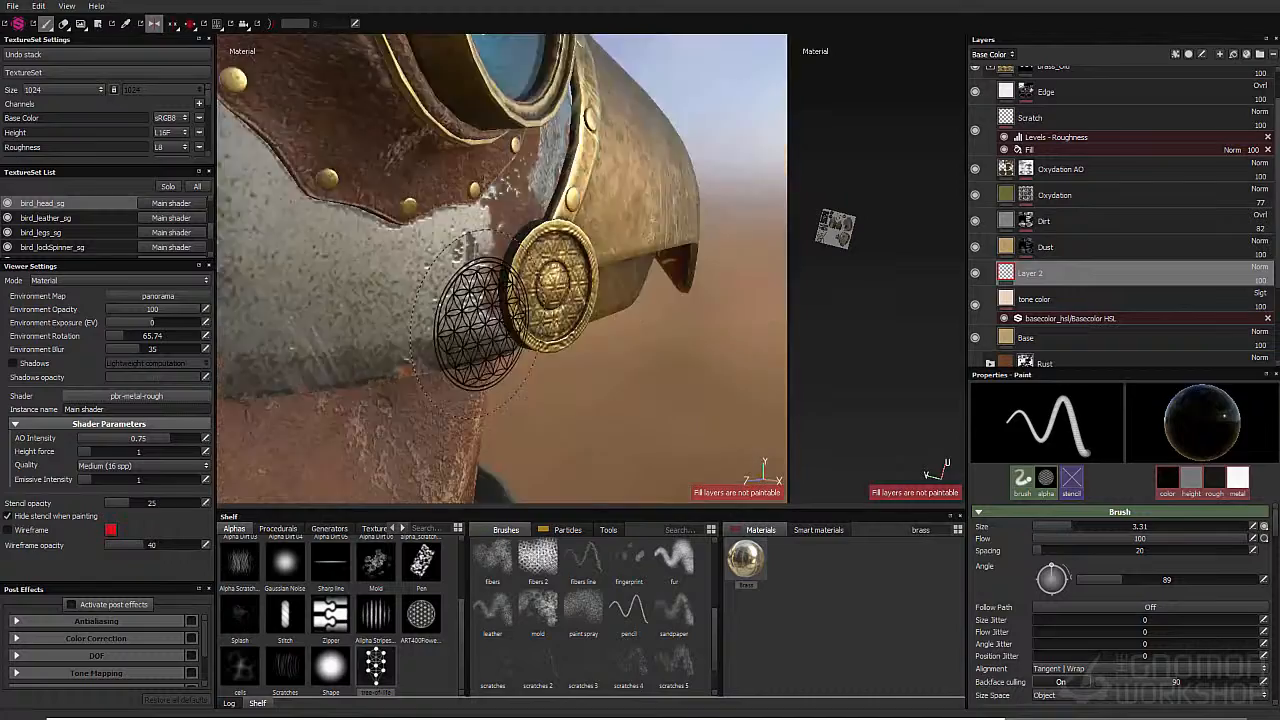
# Step: Undo the flower-of-life stamps and add a Paint effect to Layer 2 for painting on the upper crest spike
pyautogui.keyDown('alt'); pyautogui.moveTo(477, 309); pyautogui.dragTo(740, 245); pyautogui.keyUp('alt')
pyautogui.rightClick(1038, 280)
pyautogui.click(1066, 490)
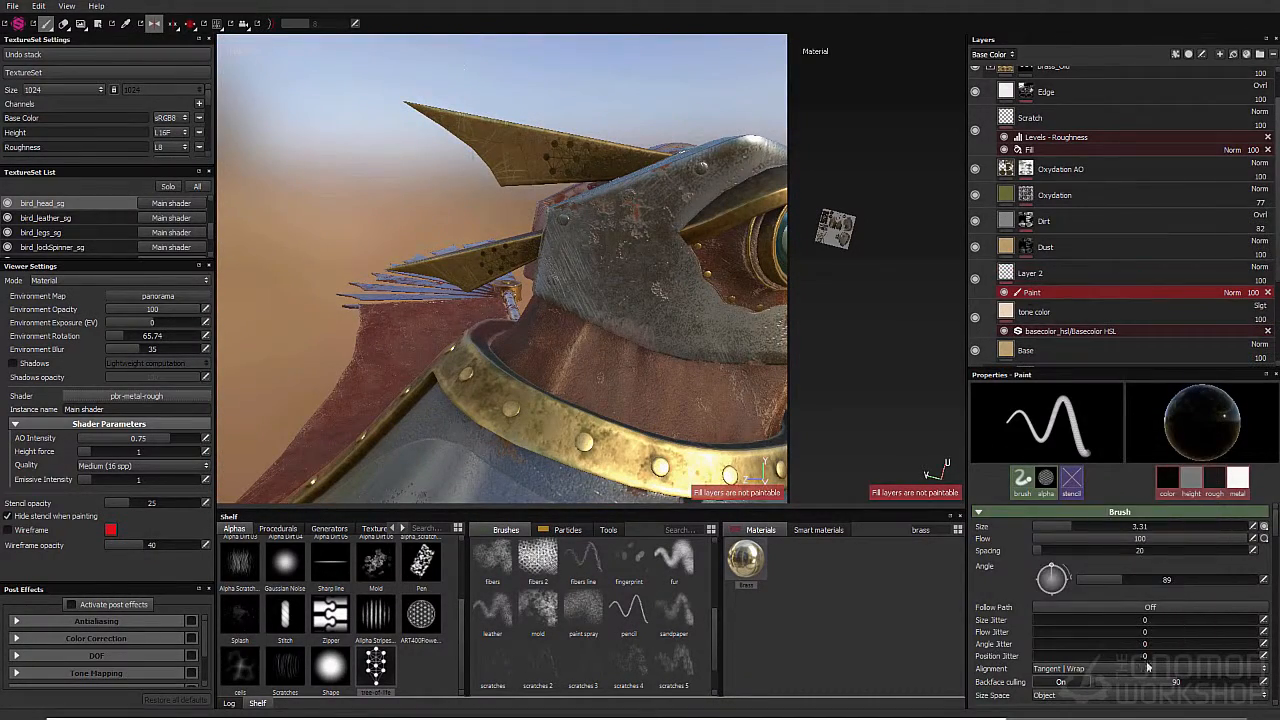
pyautogui.scroll(-10, 1148, 668)
pyautogui.keyDown('alt'); pyautogui.moveTo(560, 240); pyautogui.dragTo(450, 205); pyautogui.keyUp('alt')
pyautogui.keyDown('alt'); pyautogui.moveTo(450, 205); pyautogui.dragTo(536, 195, button='right'); pyautogui.keyUp('alt')
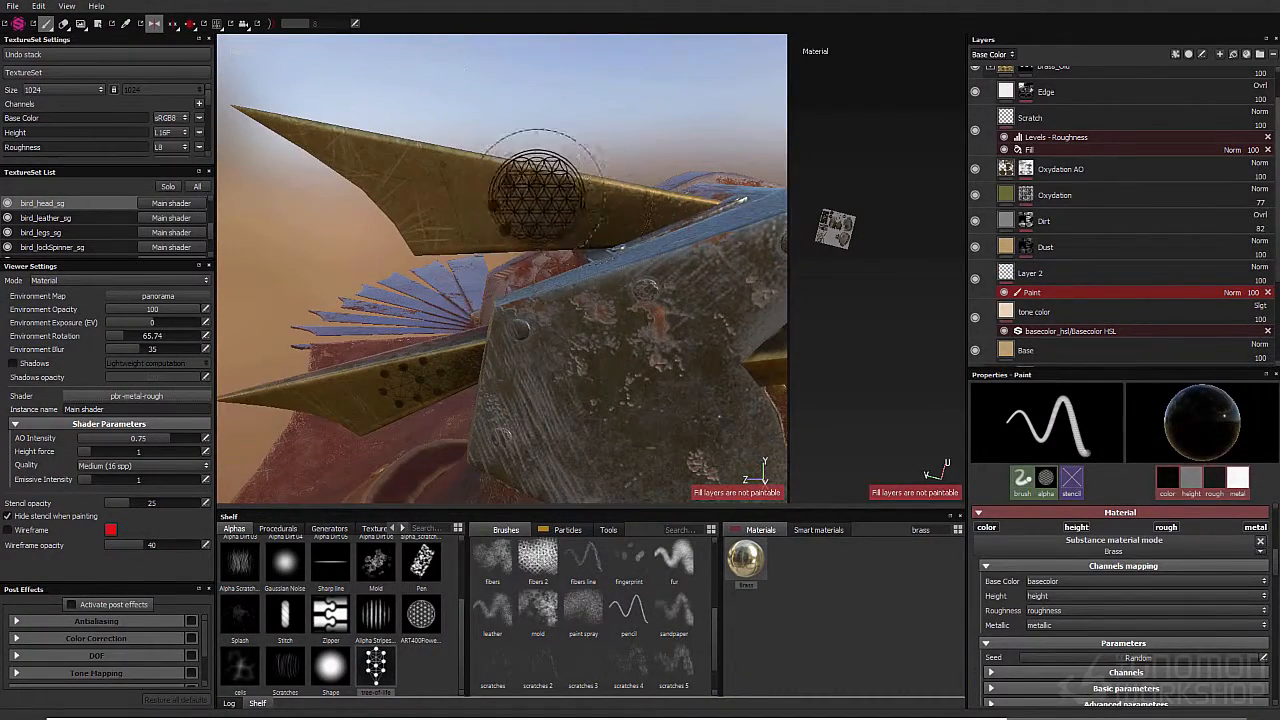